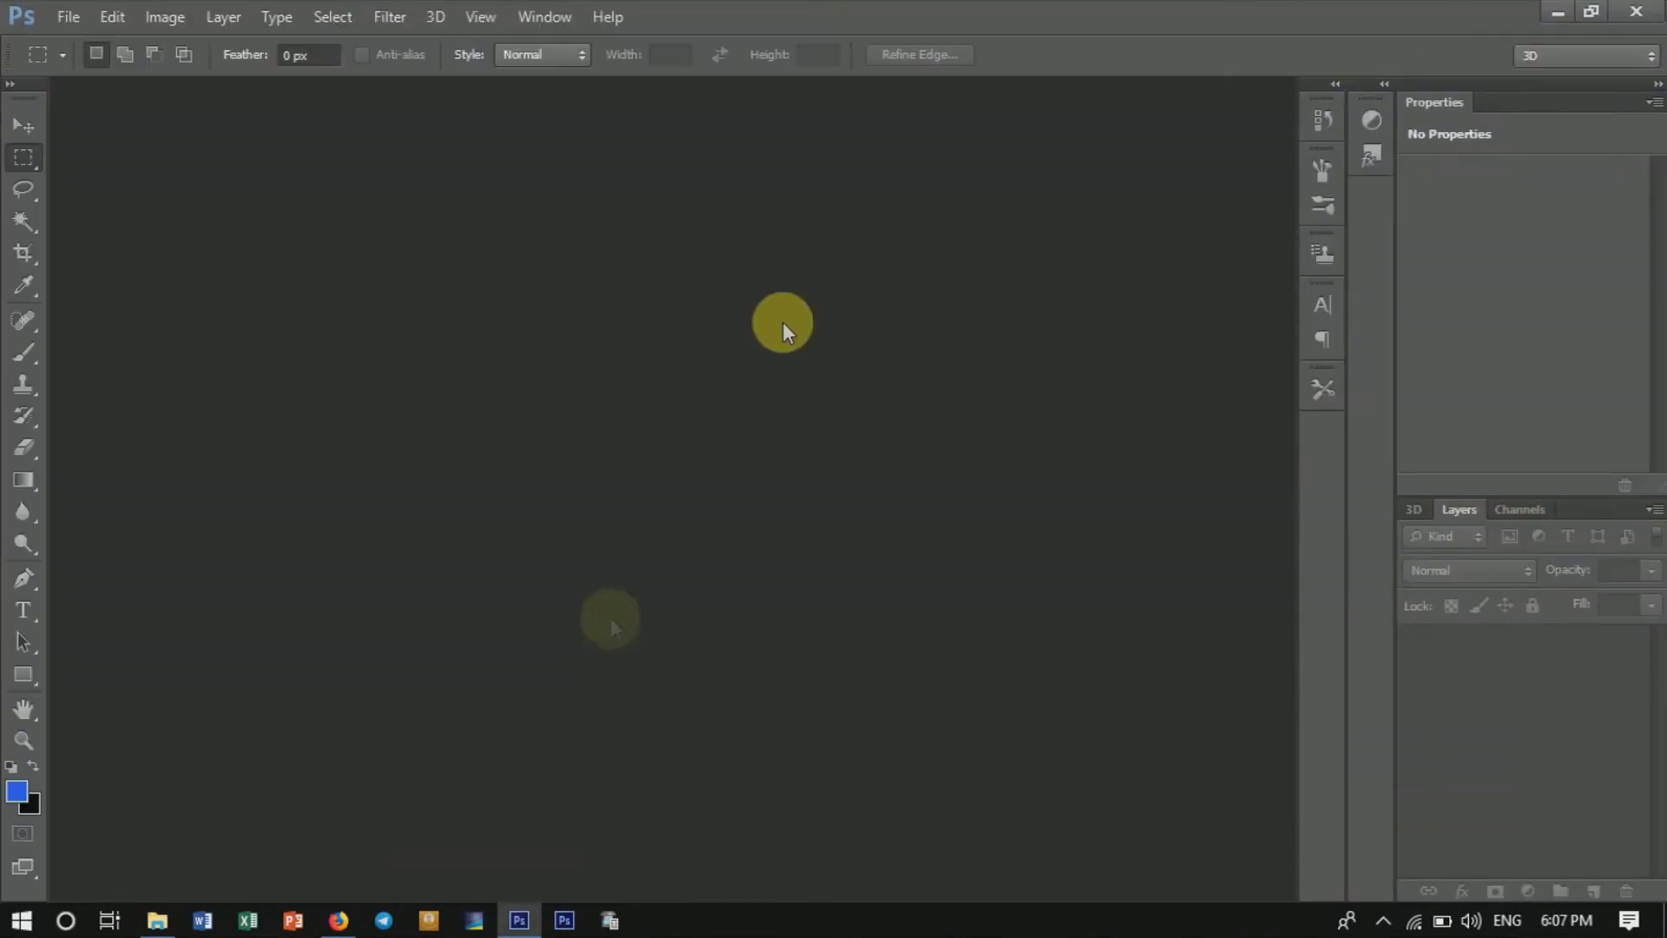
Browse This PC to the portraits folder on Local Disk (F:) and drag photo 4 toward Photoshop.
{"action": "left_click", "coordinate": [1559, 14]}
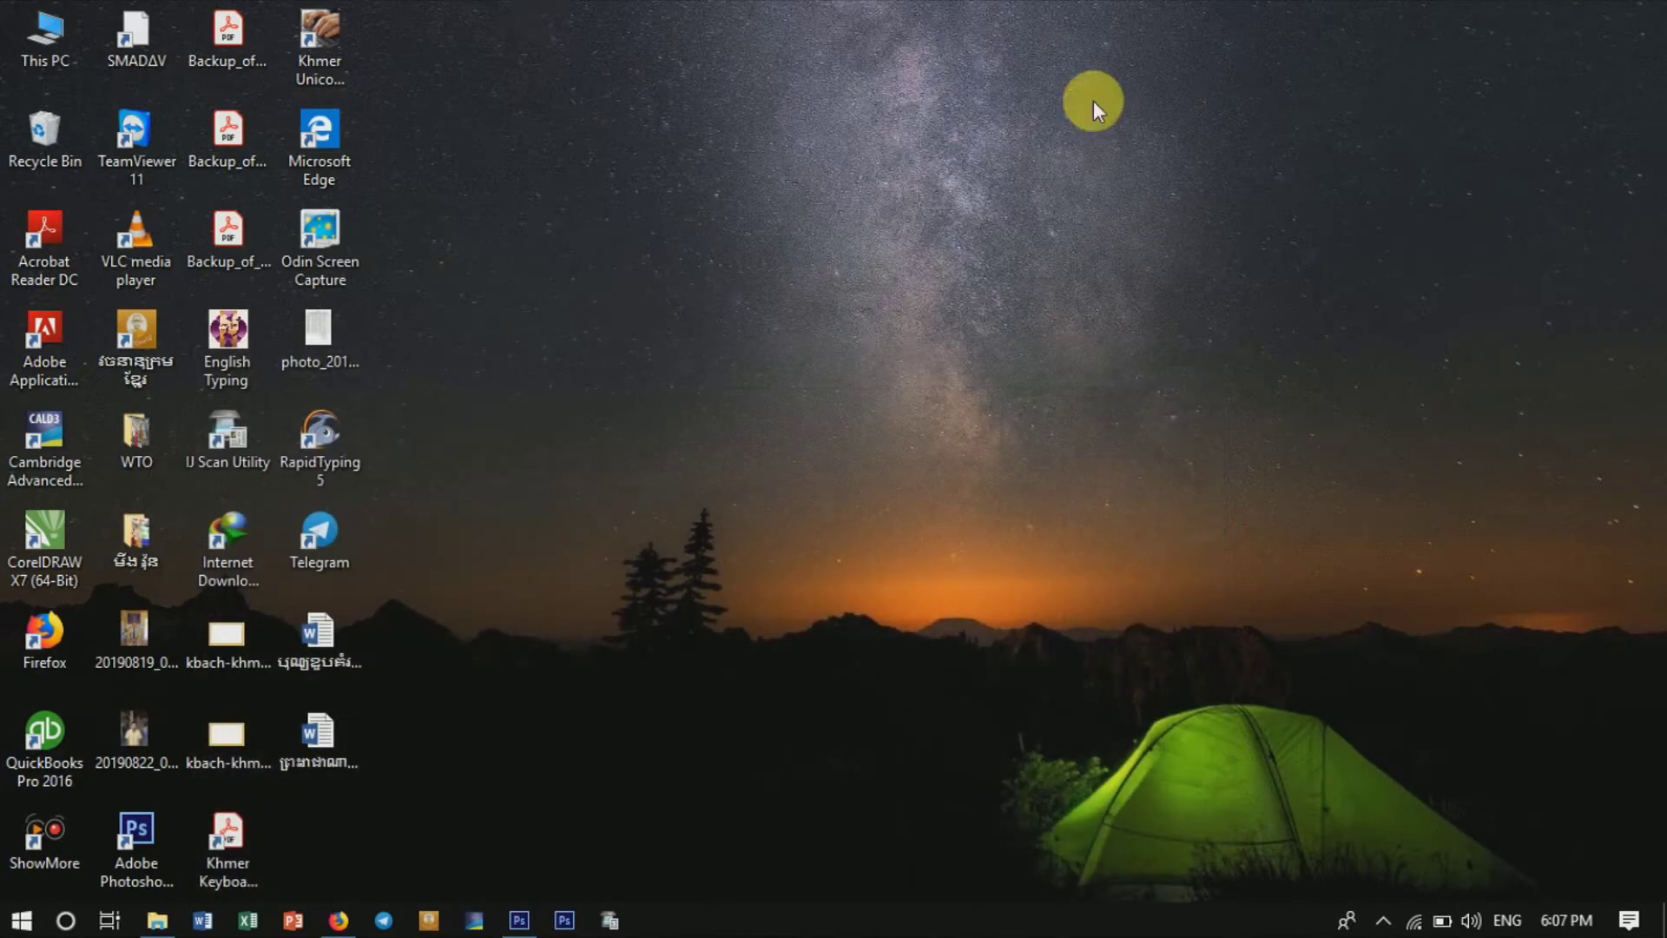
{"action": "double_click", "coordinate": [54, 35]}
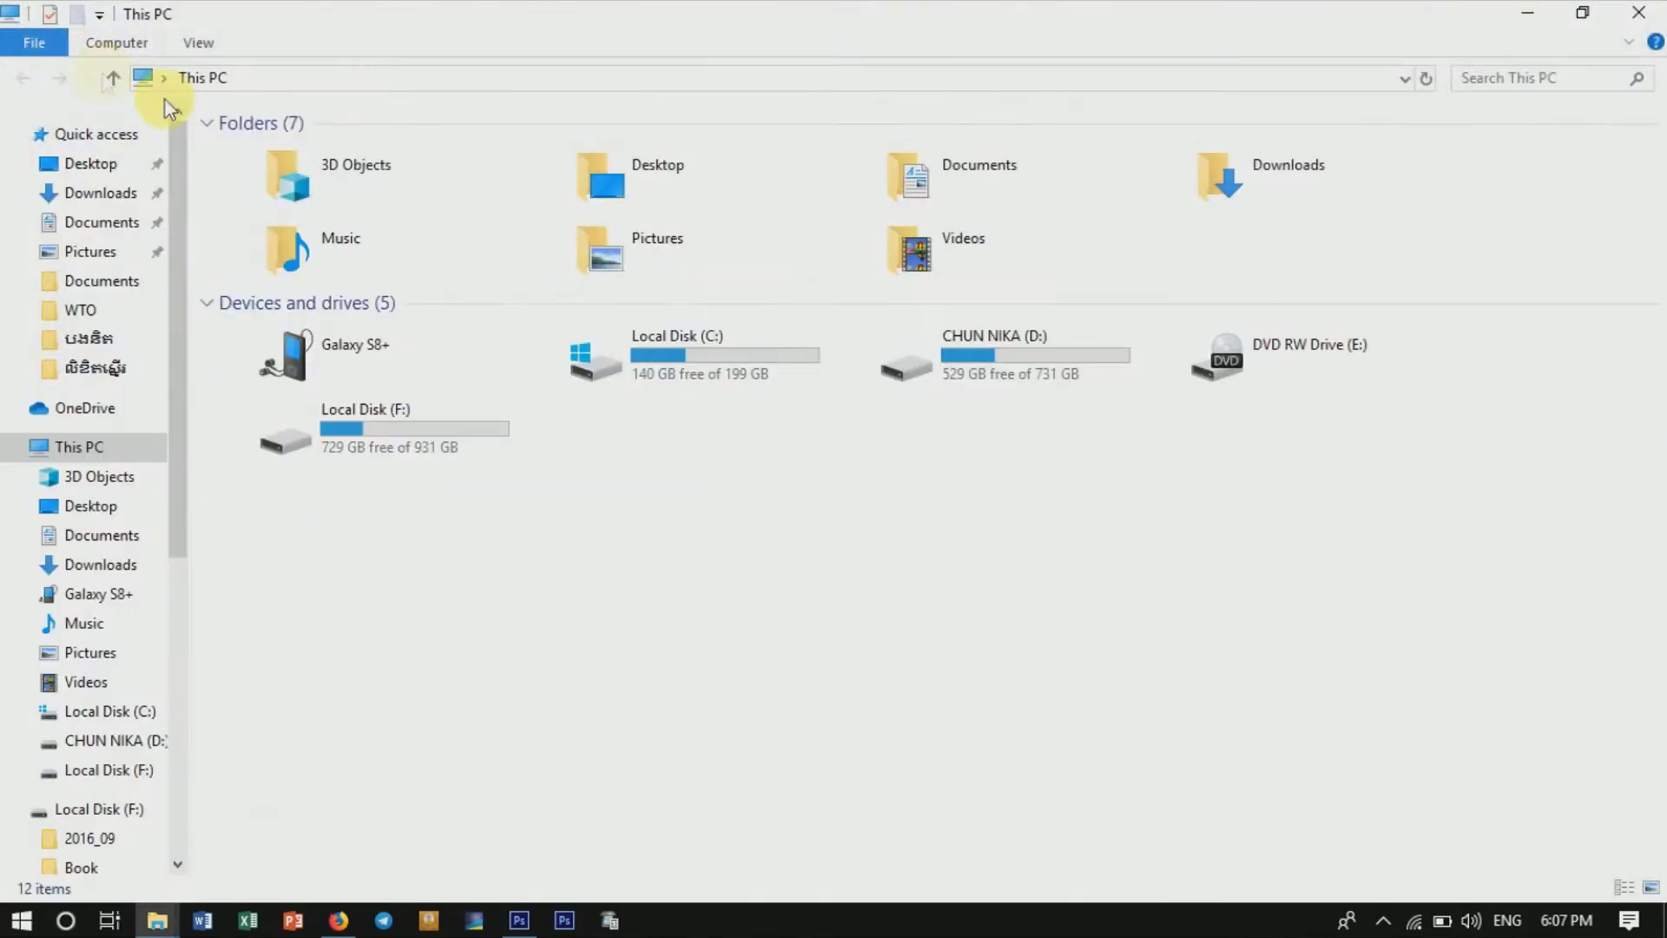
{"action": "left_click", "coordinate": [428, 434]}
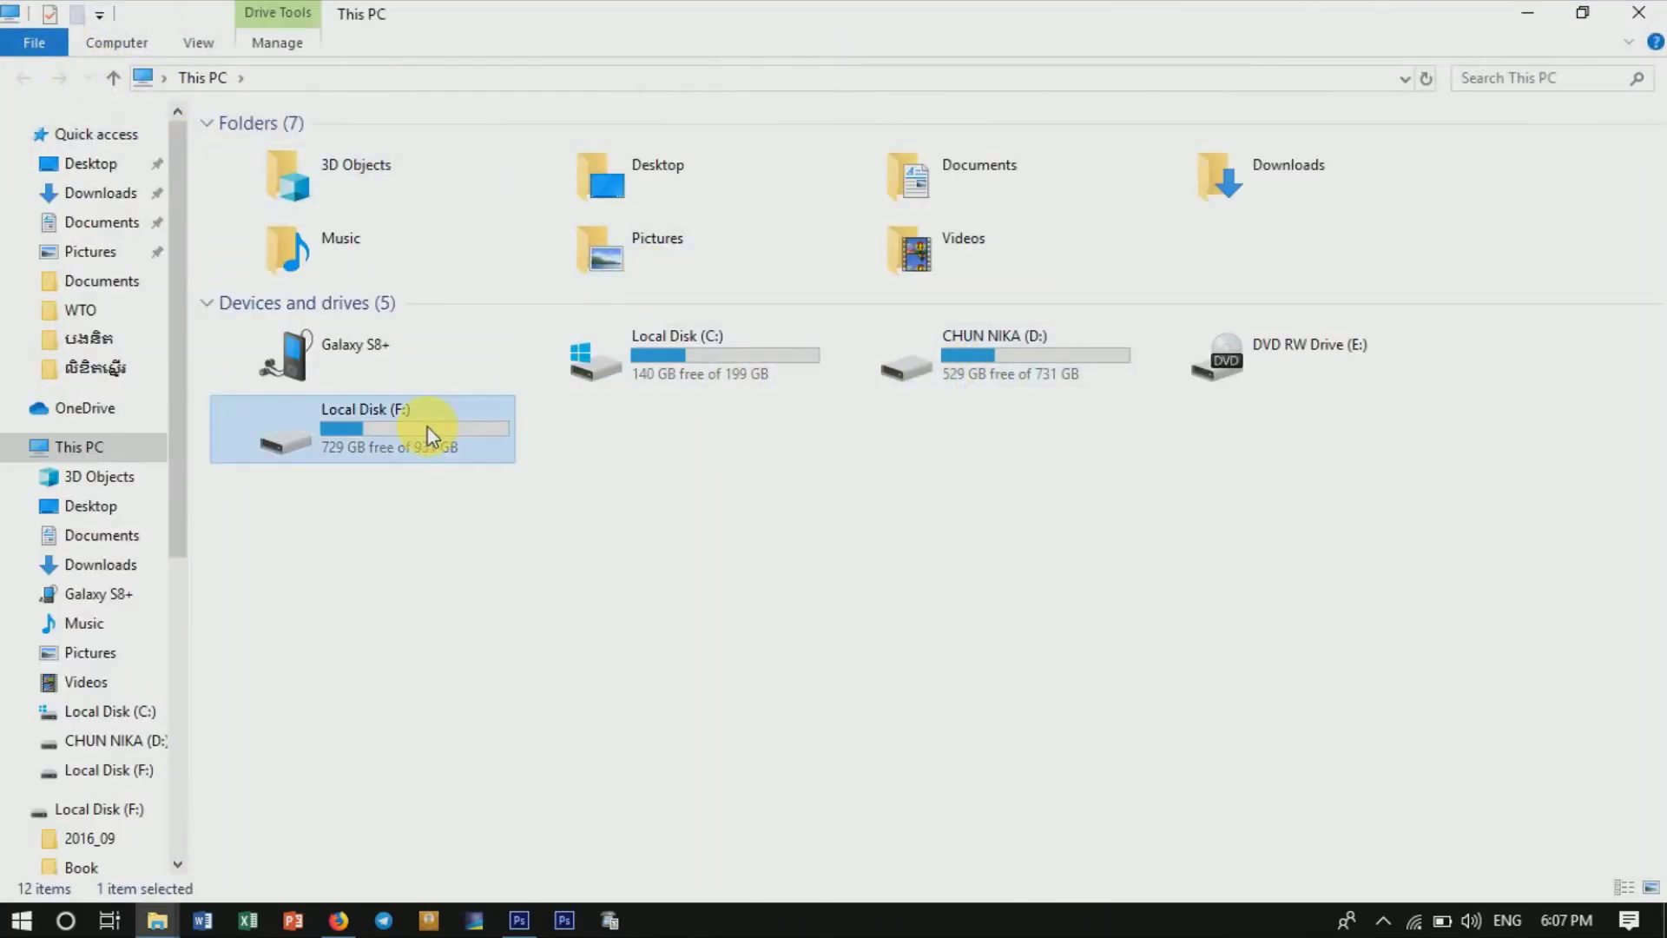
{"action": "double_click", "coordinate": [430, 434]}
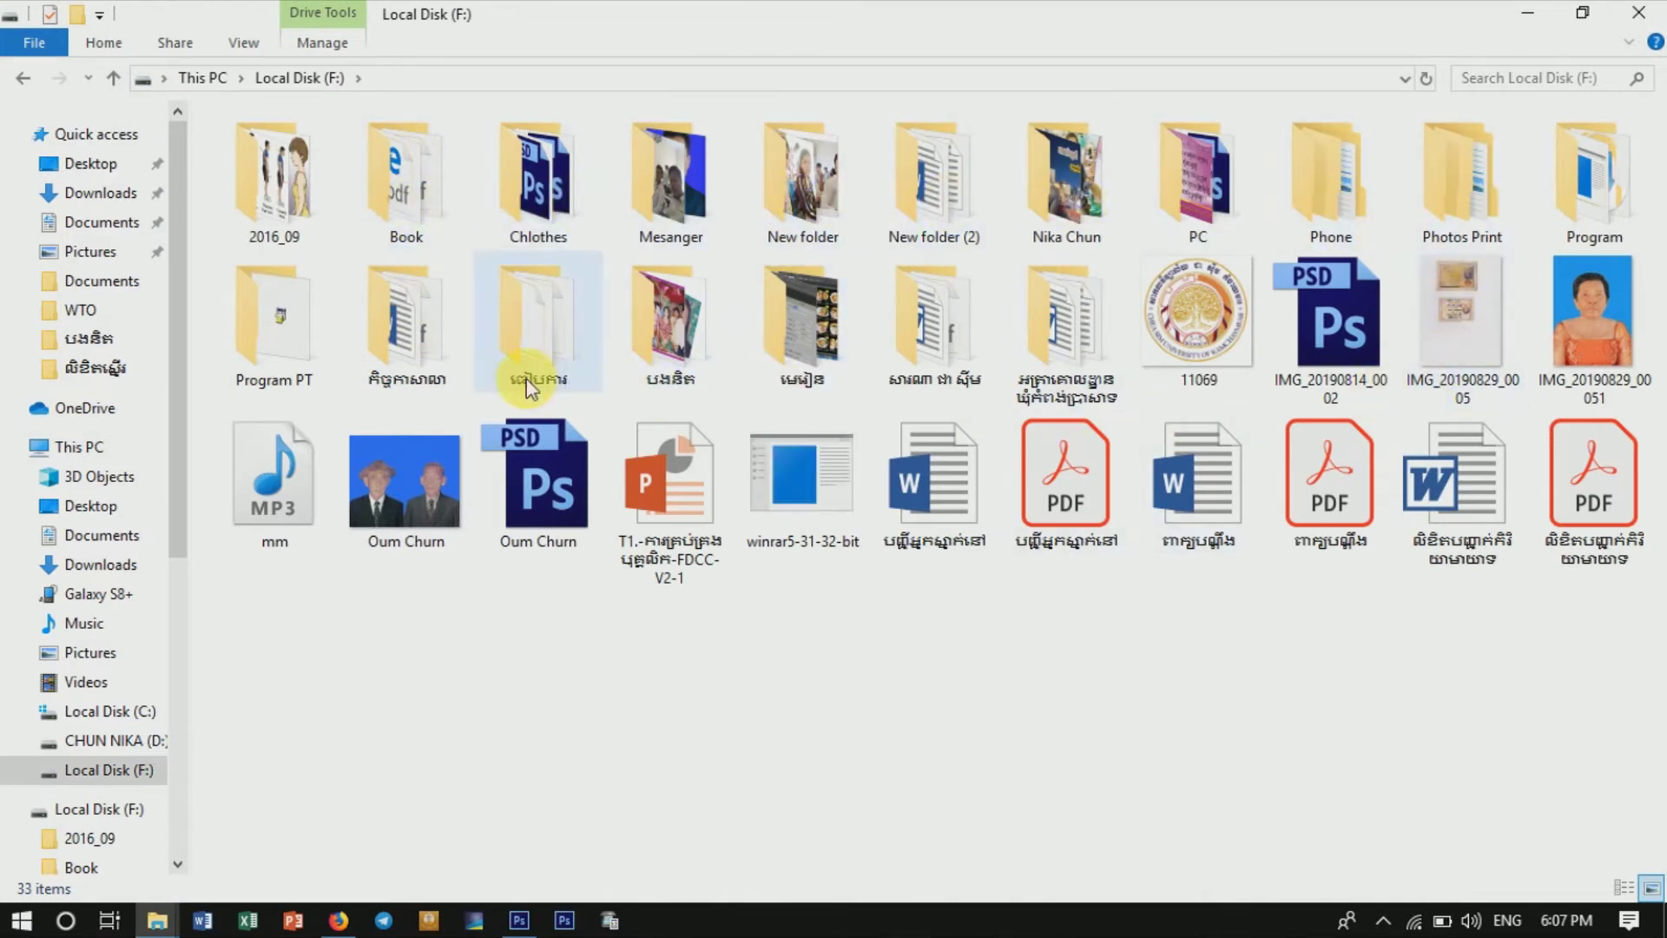
{"action": "double_click", "coordinate": [681, 351]}
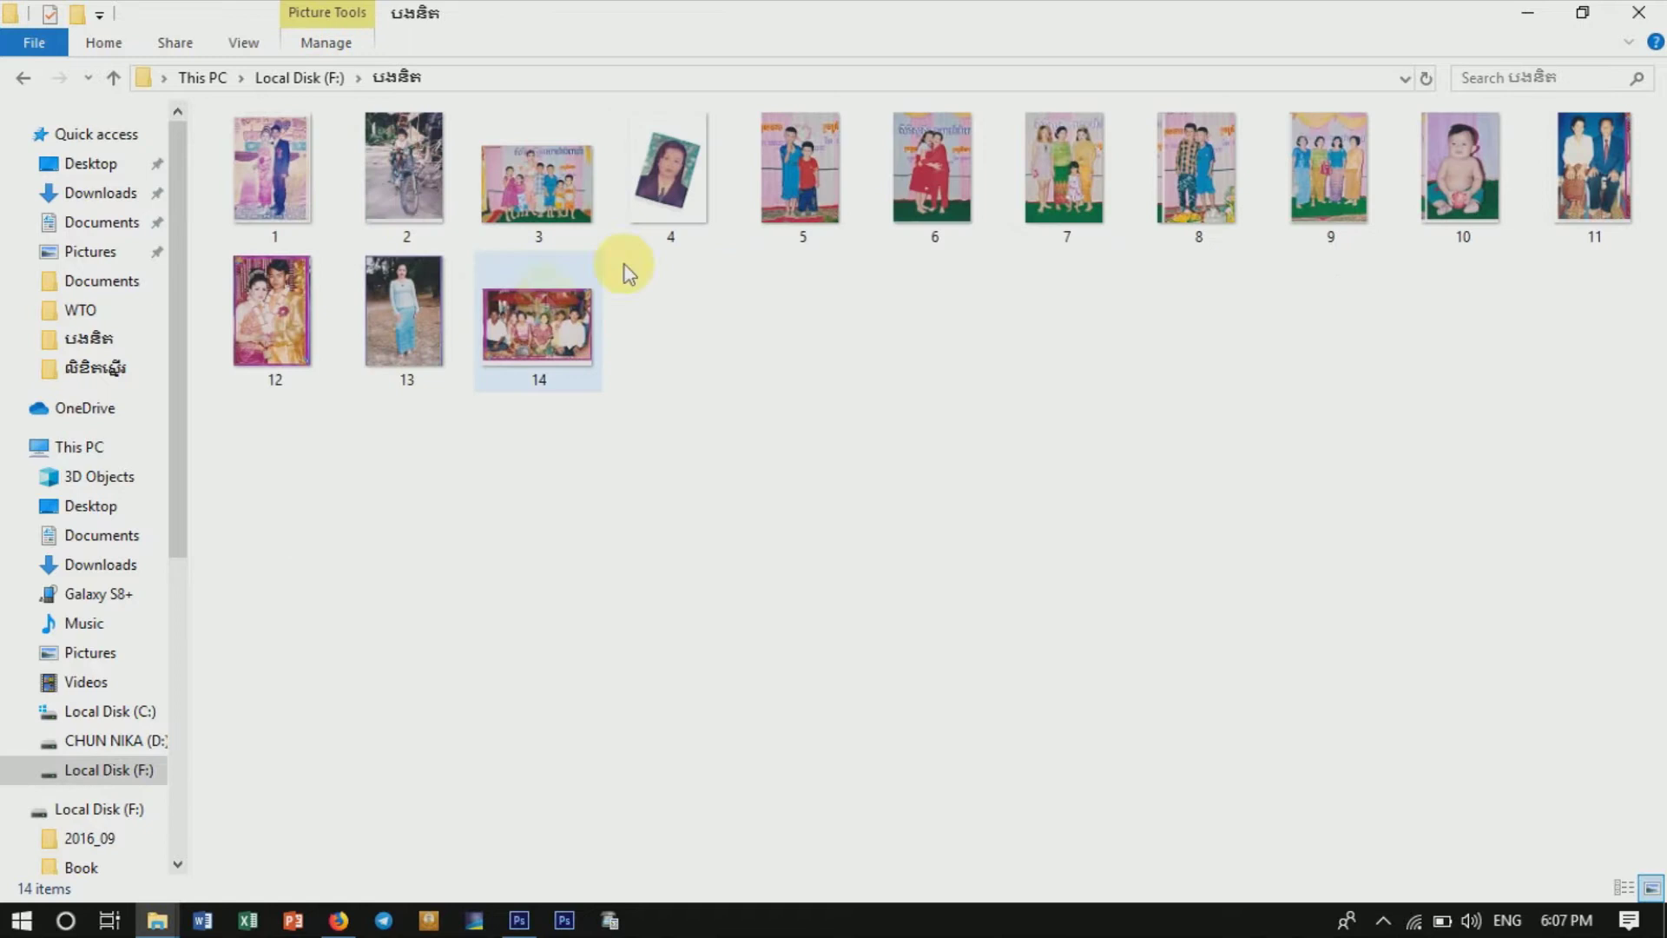
{"action": "left_click", "coordinate": [650, 208]}
{"action": "left_click_drag", "start_coordinate": [649, 201], "coordinate": [521, 931]}
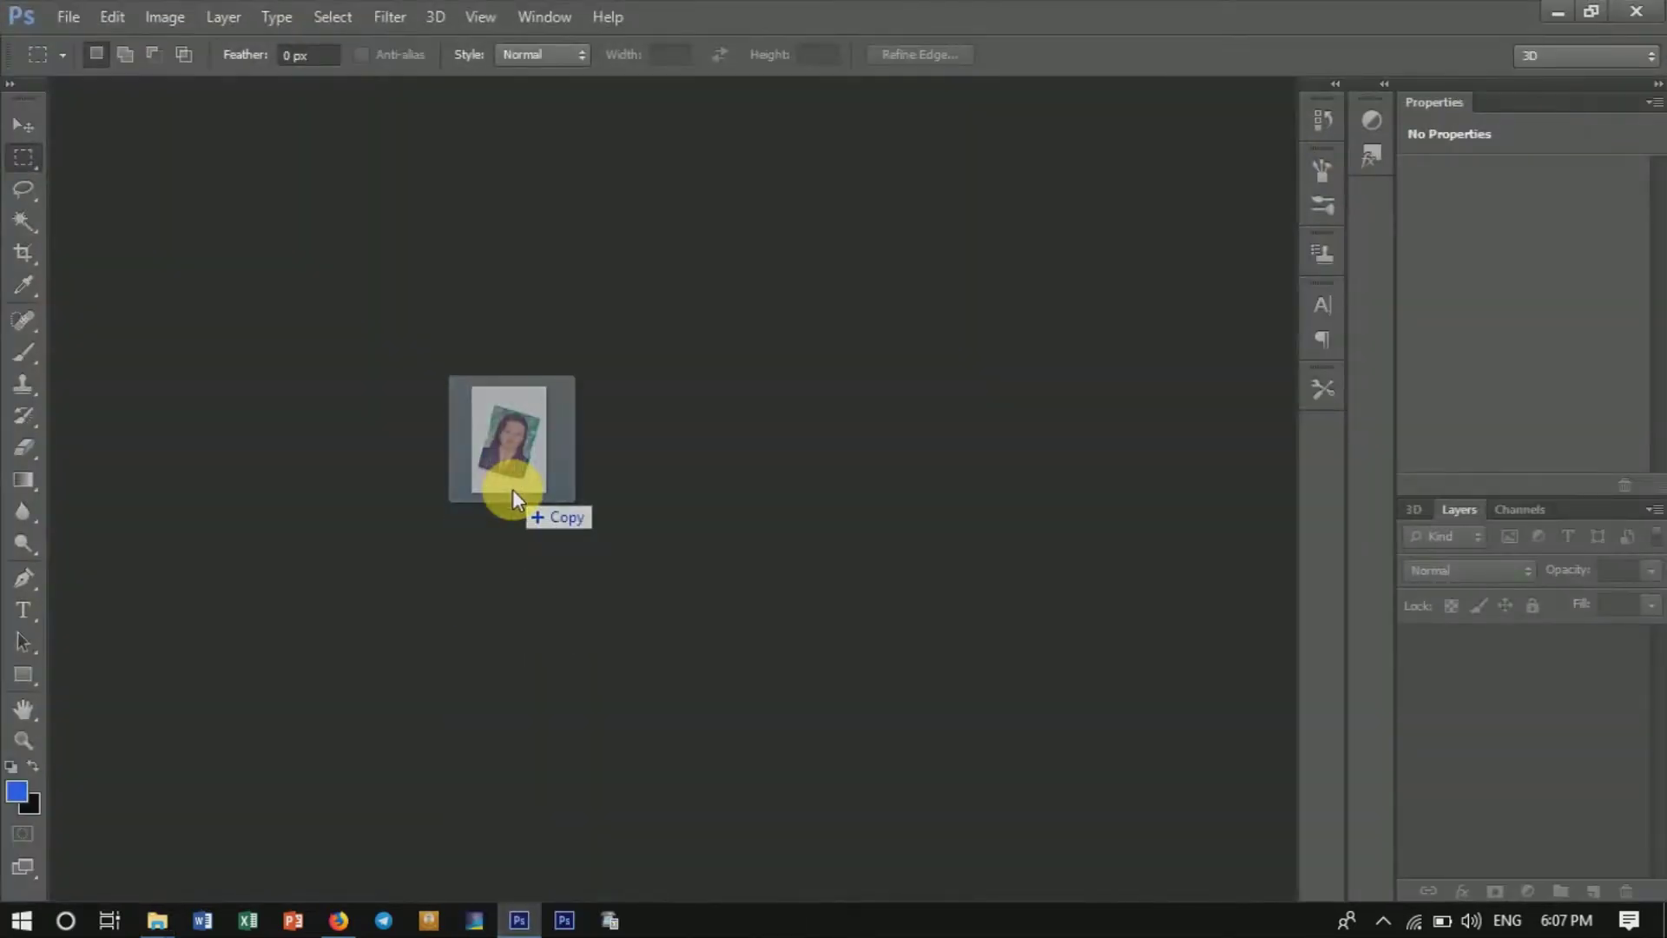
Open photo 4 in Photoshop and set a 21 cm × 30 cm crop.
{"action": "left_click_drag", "start_coordinate": [521, 932], "coordinate": [530, 508]}
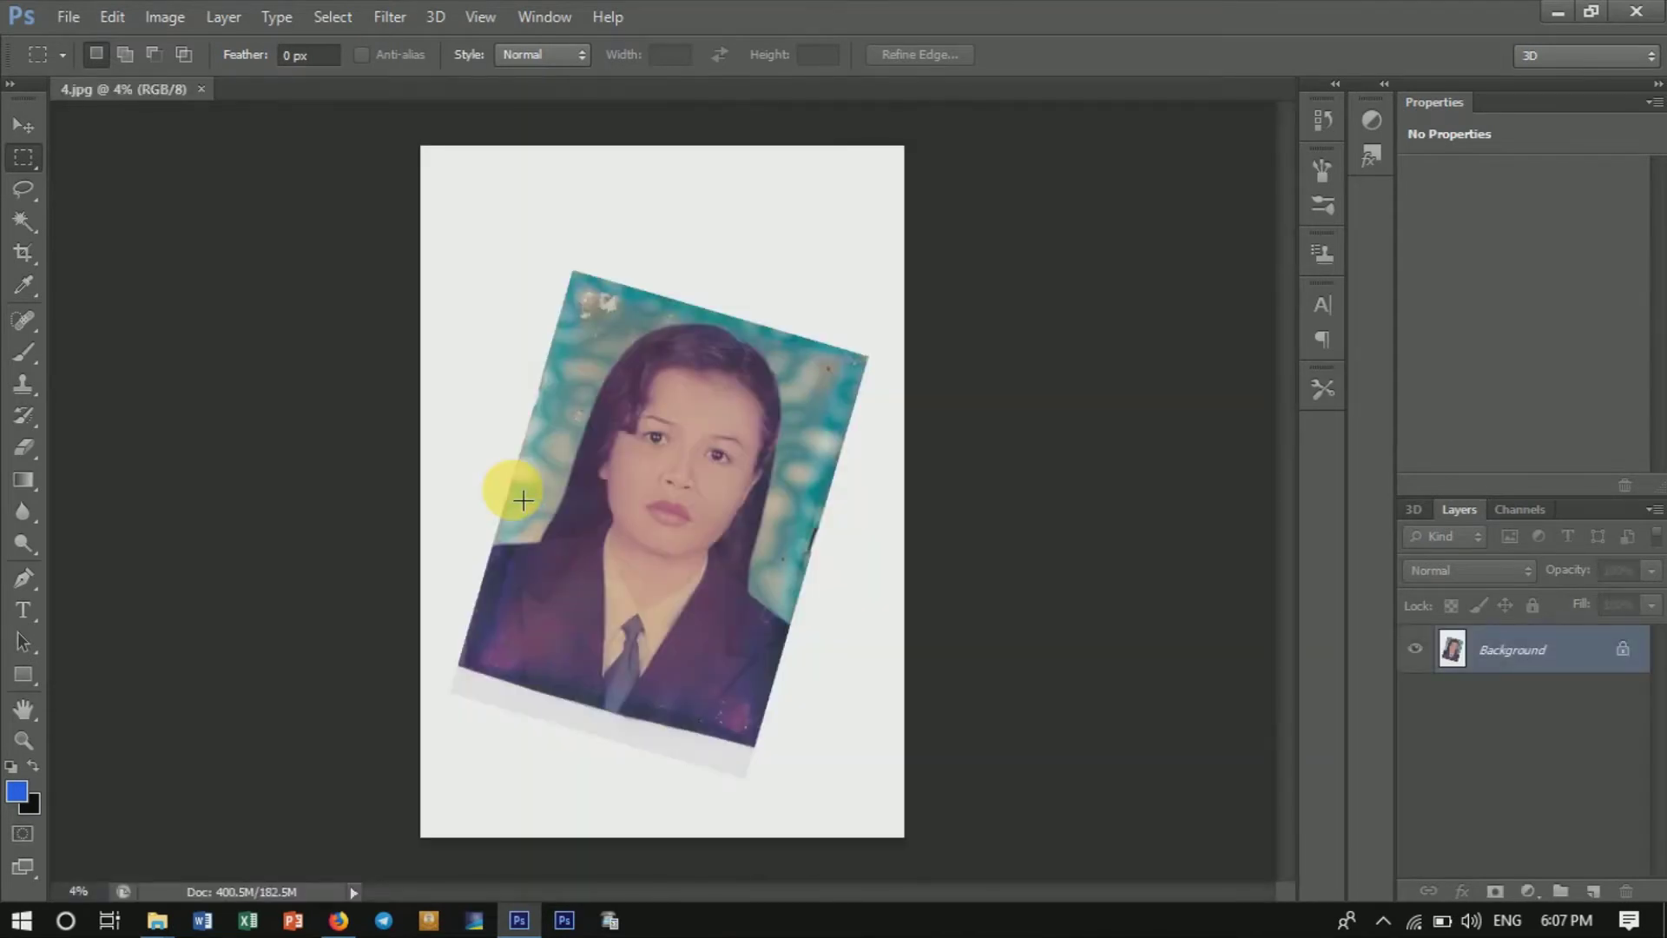
{"action": "left_click", "coordinate": [23, 253]}
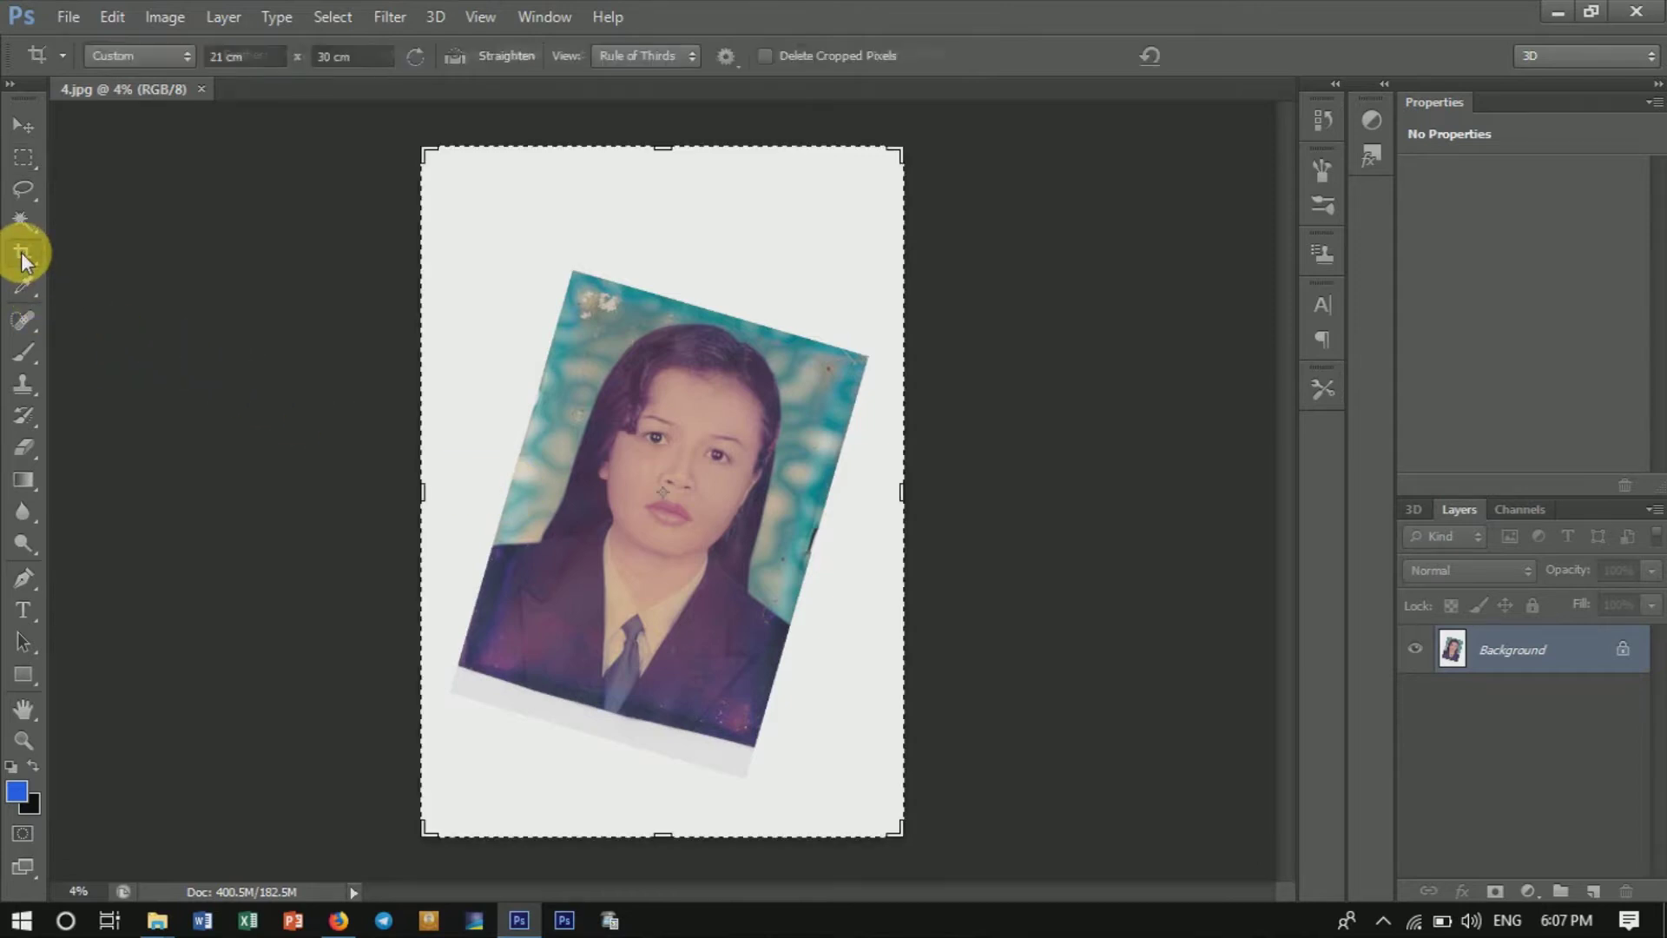
{"action": "double_click", "coordinate": [217, 57]}
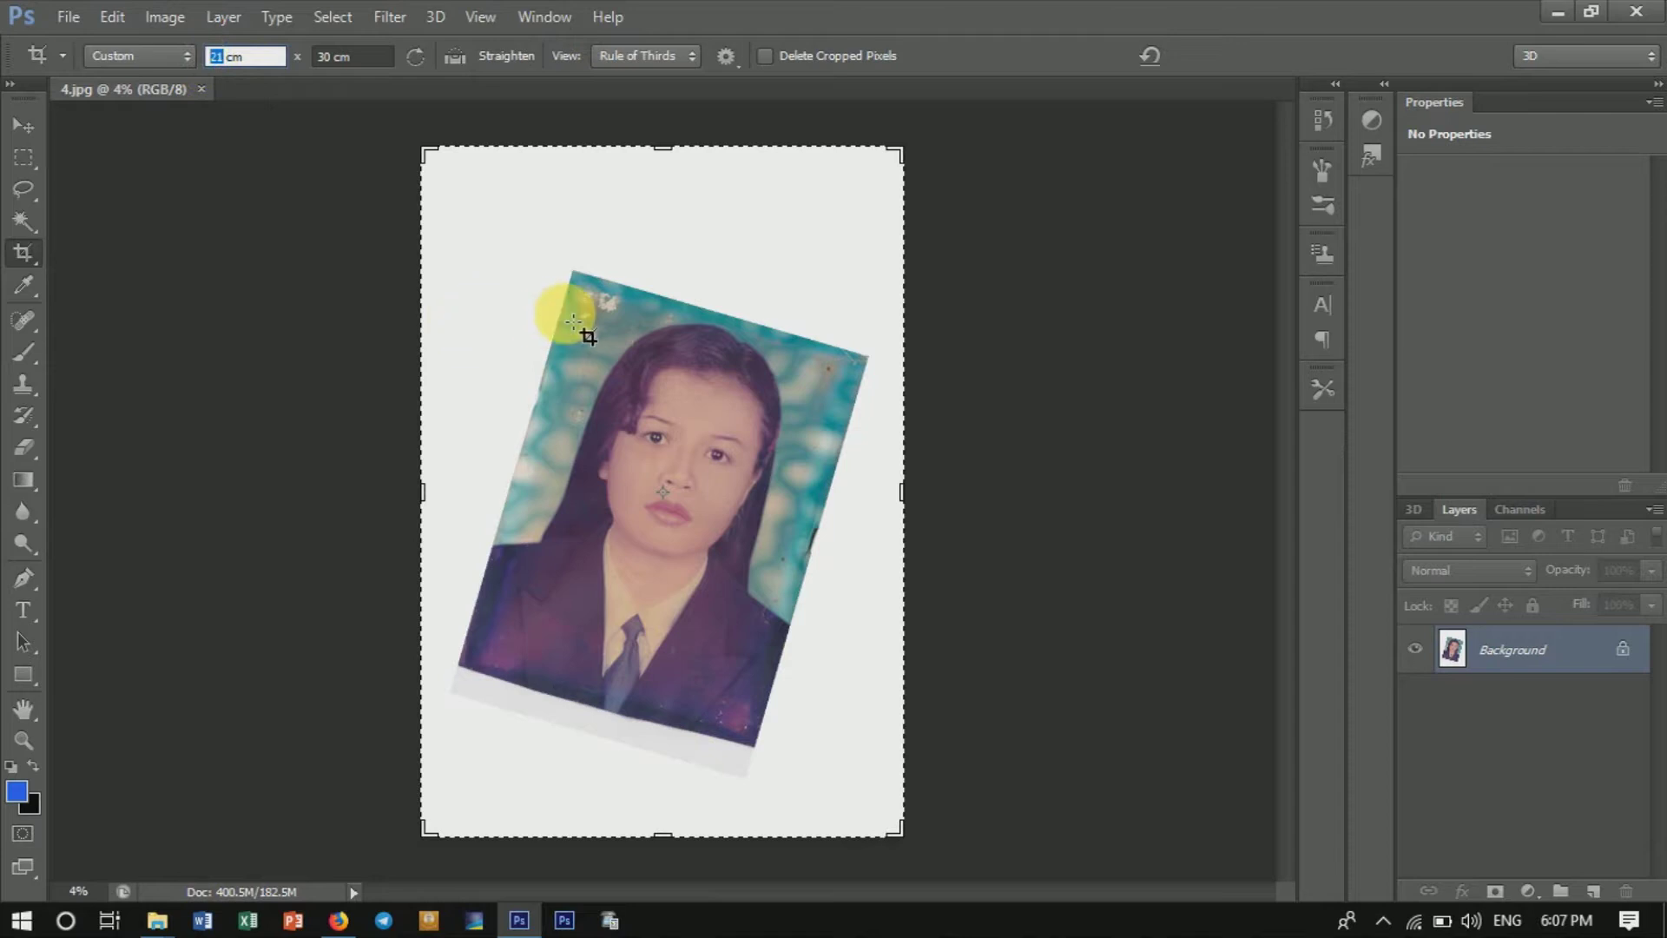
{"action": "type", "text": "A"}
{"action": "key", "text": "BackSpace"}
{"action": "type", "text": "21"}
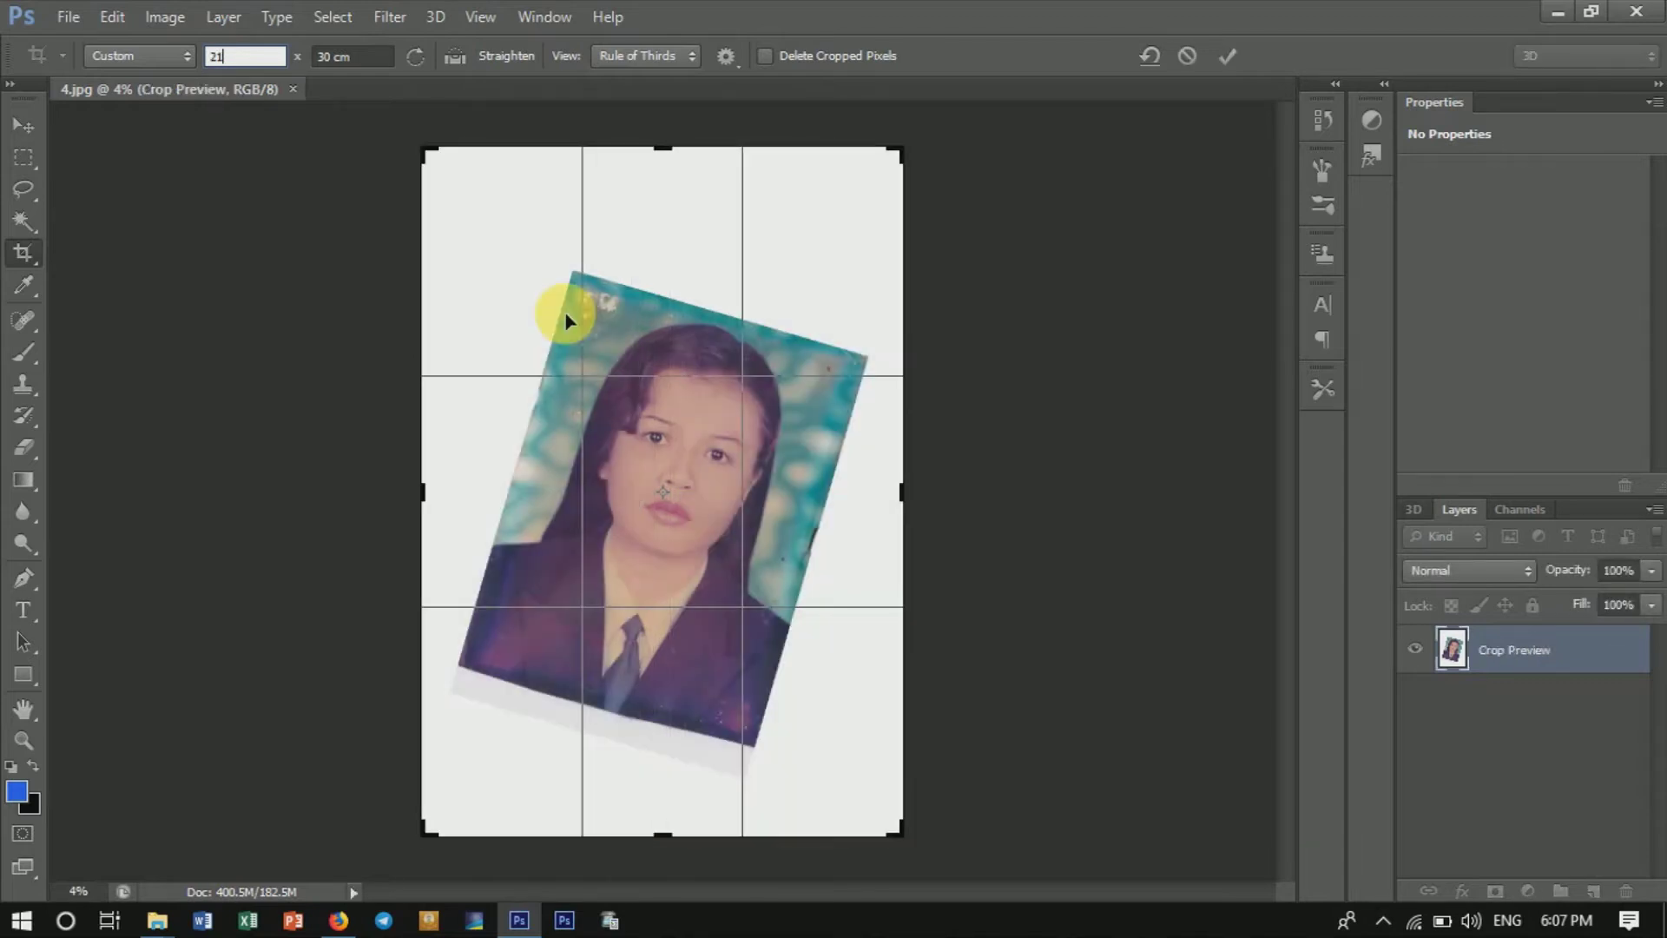
{"action": "key", "text": "Tab"}
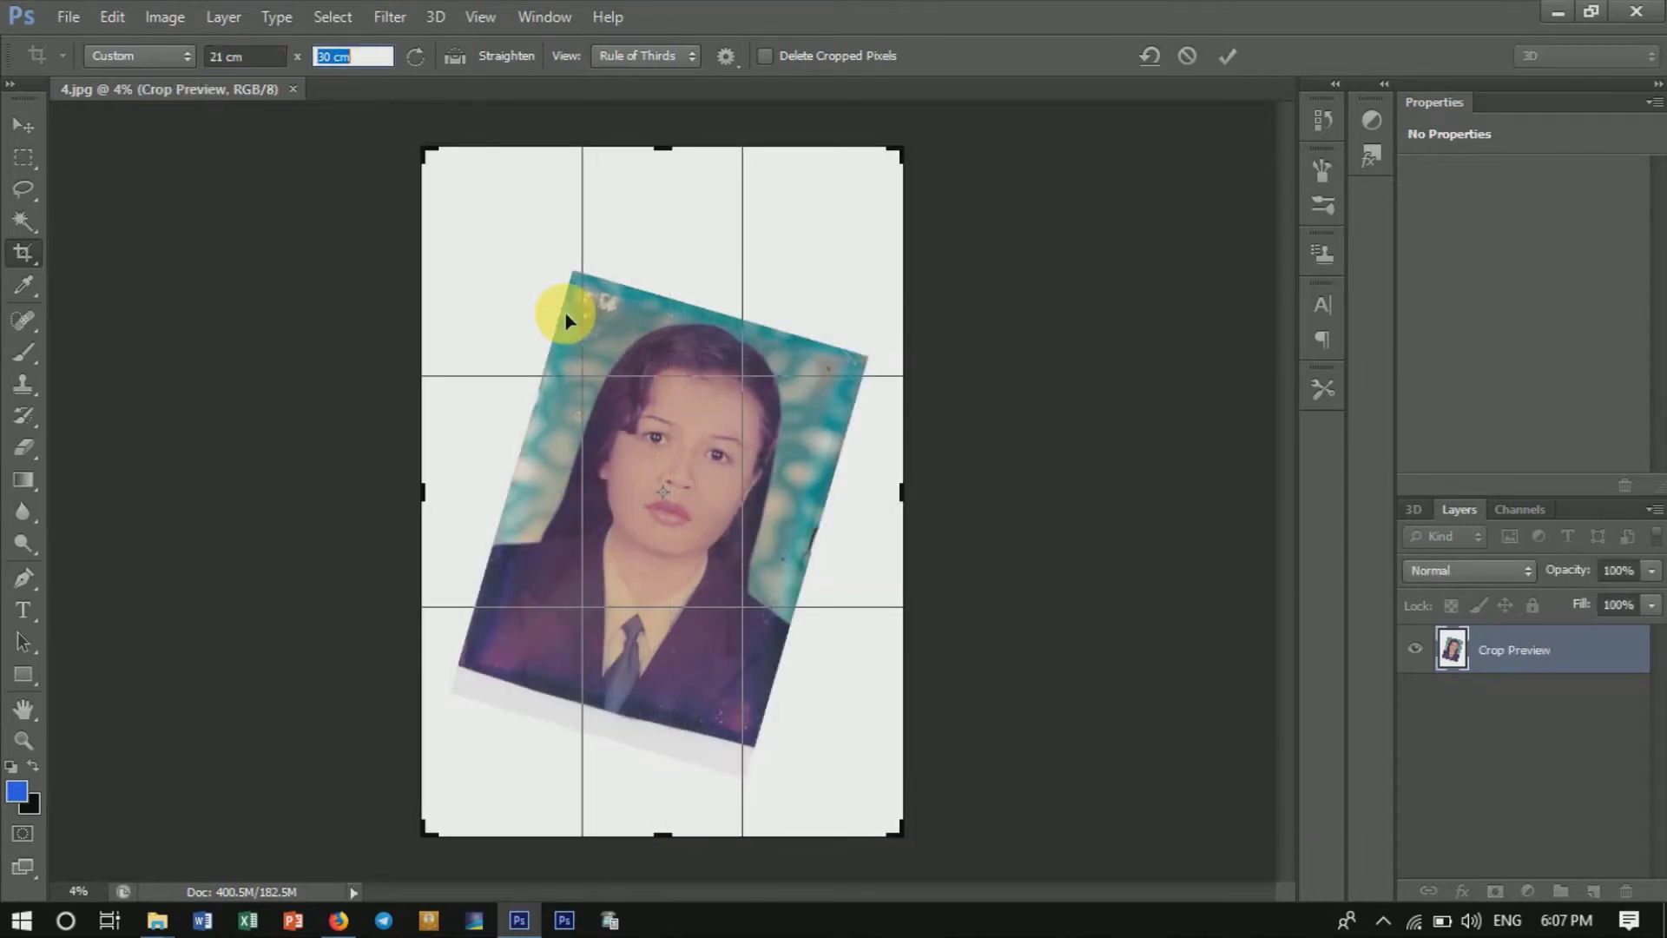
{"action": "type", "text": "30cm"}
{"action": "key", "text": "Return"}
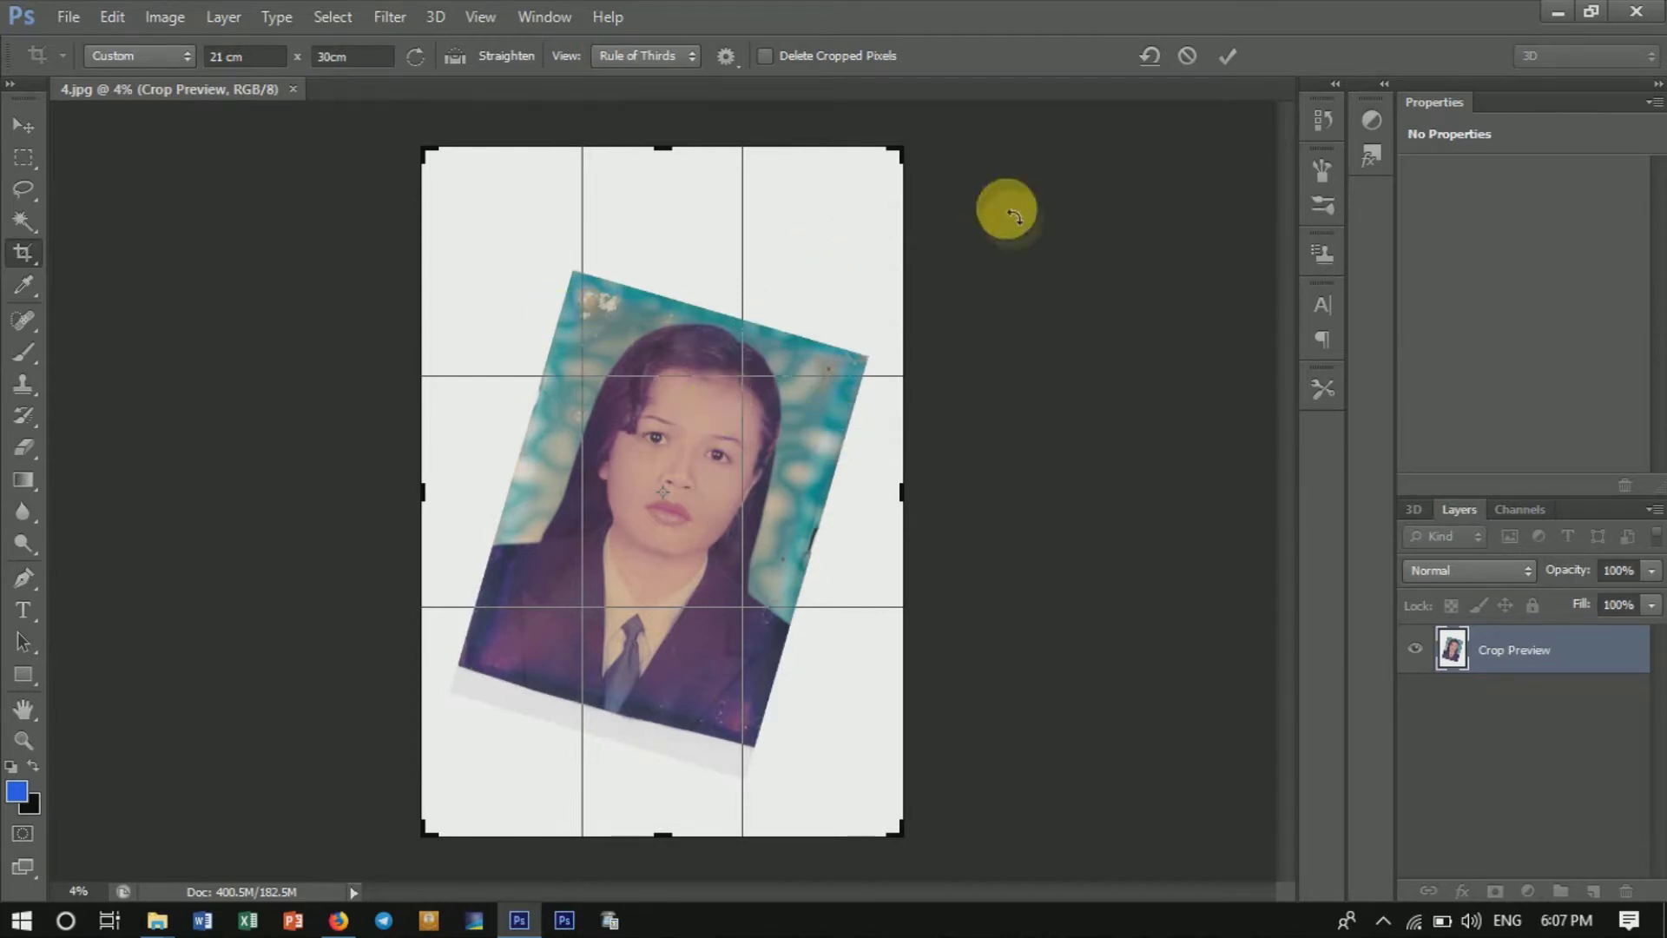
Rotate the portrait upright in the crop frame, reposition it, adjust the bottom edge, and commit the crop.
{"action": "mouse_move", "coordinate": [979, 171]}
{"action": "left_mouse_down"}
{"action": "mouse_move", "coordinate": [831, 154]}
{"action": "mouse_move", "coordinate": [844, 149]}
{"action": "left_mouse_up"}
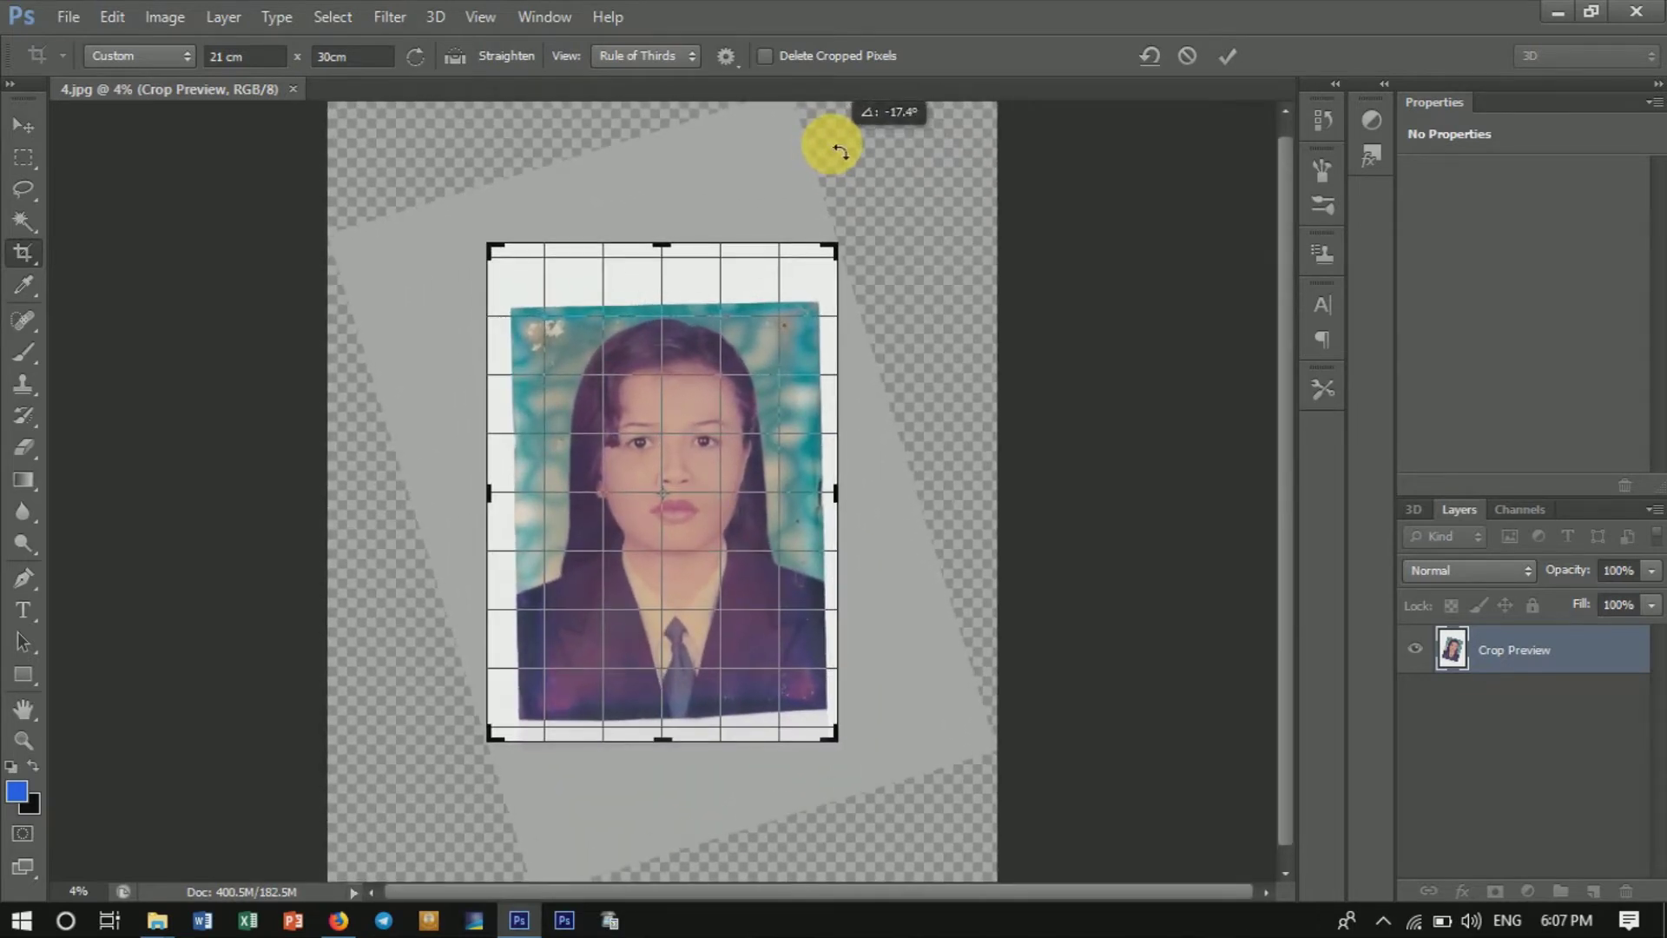
{"action": "left_click_drag", "start_coordinate": [702, 461], "coordinate": [706, 410]}
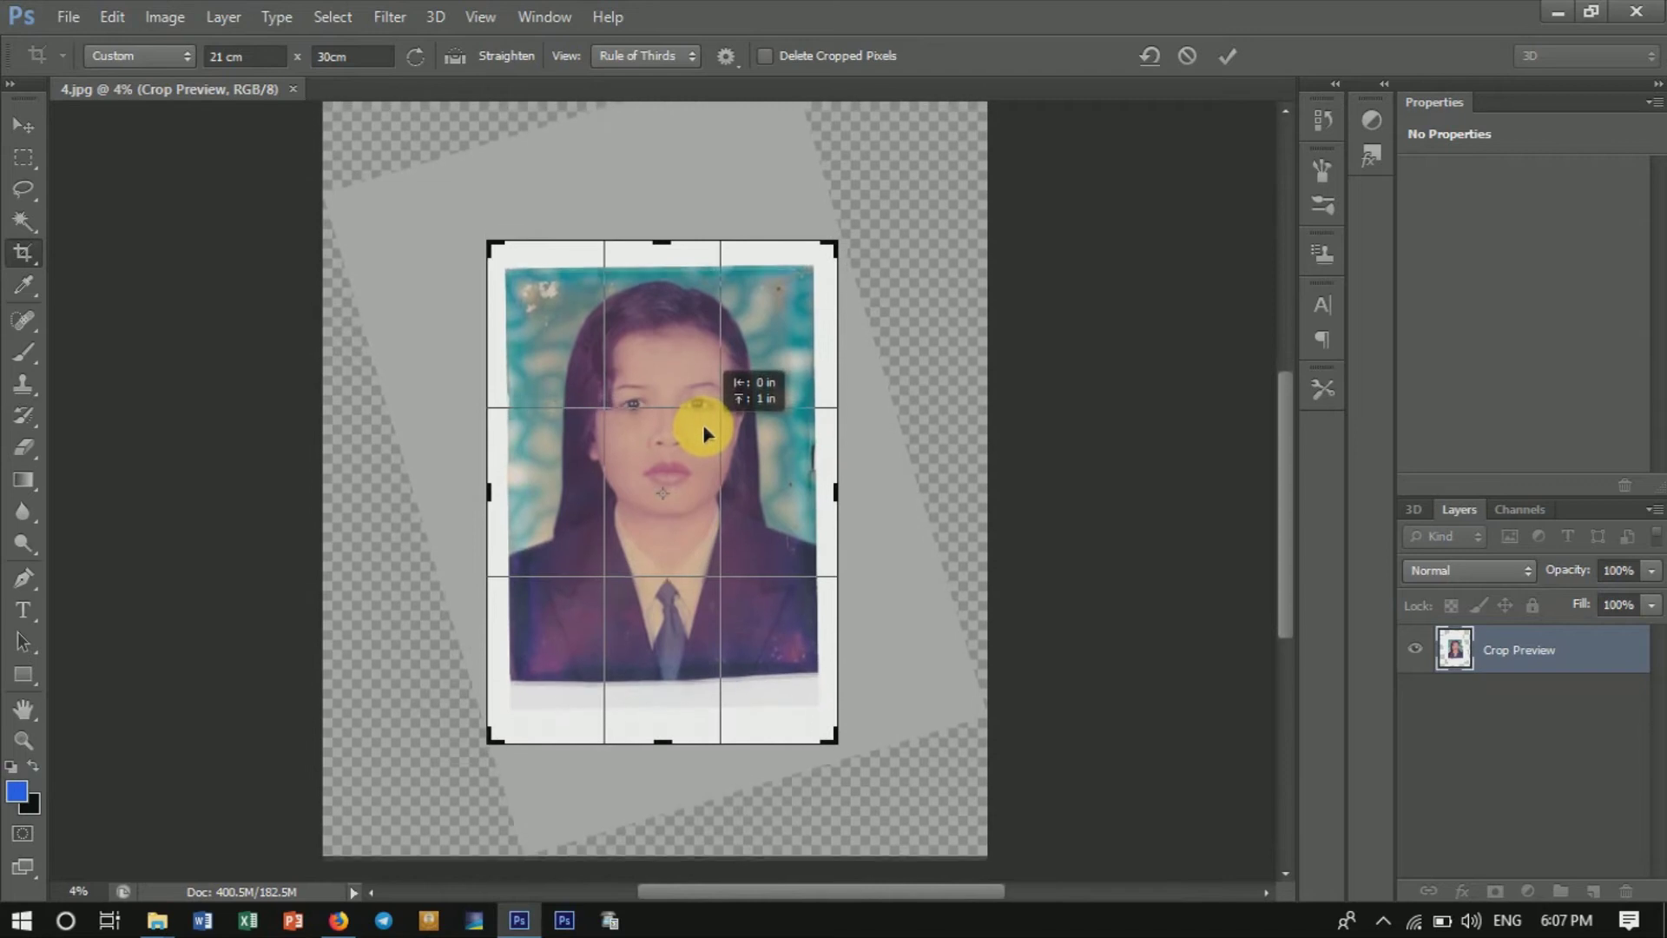
{"action": "left_click_drag", "start_coordinate": [662, 743], "coordinate": [667, 711]}
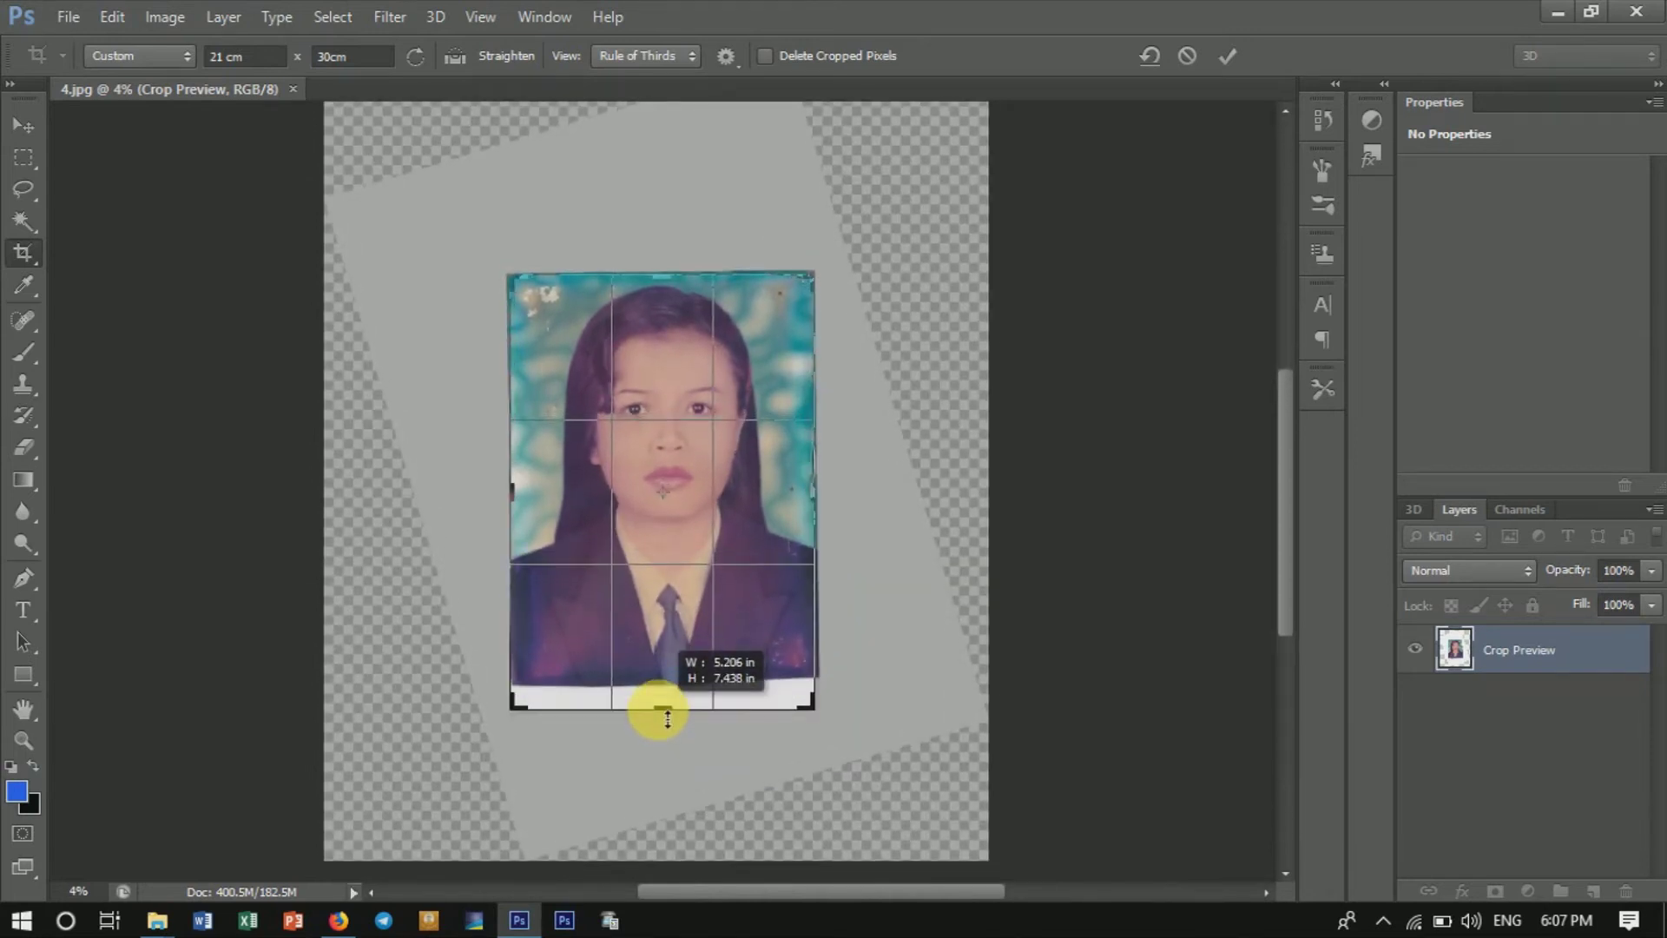
{"action": "left_click_drag", "start_coordinate": [797, 786], "coordinate": [808, 794]}
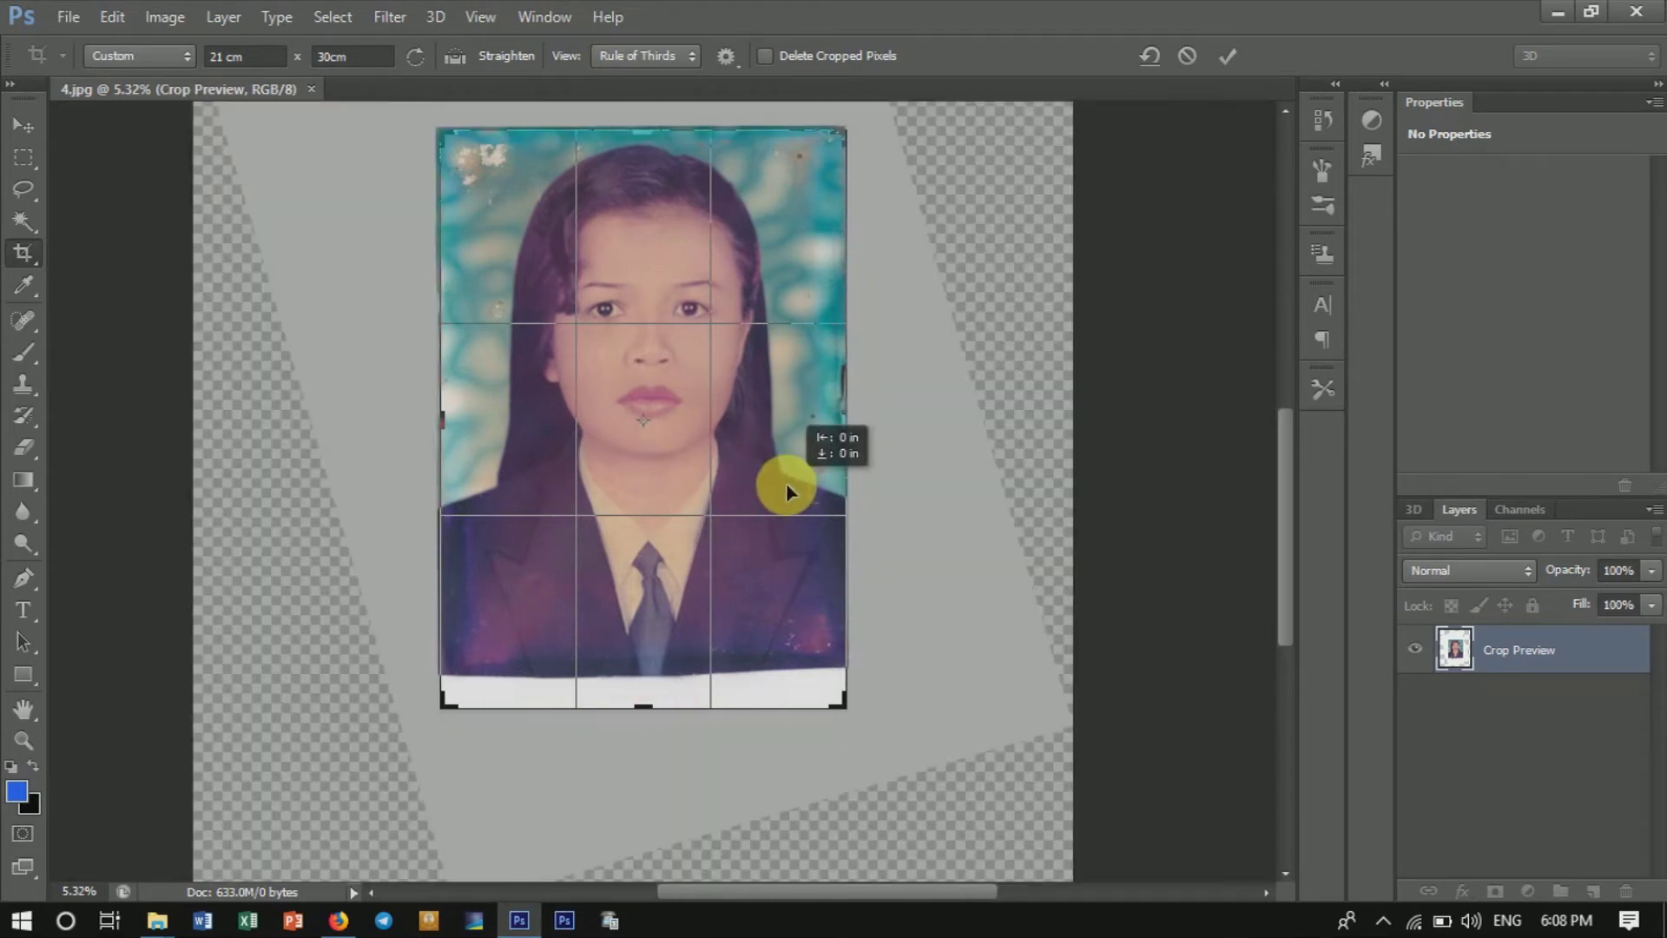
{"action": "left_click_drag", "start_coordinate": [791, 488], "coordinate": [786, 484]}
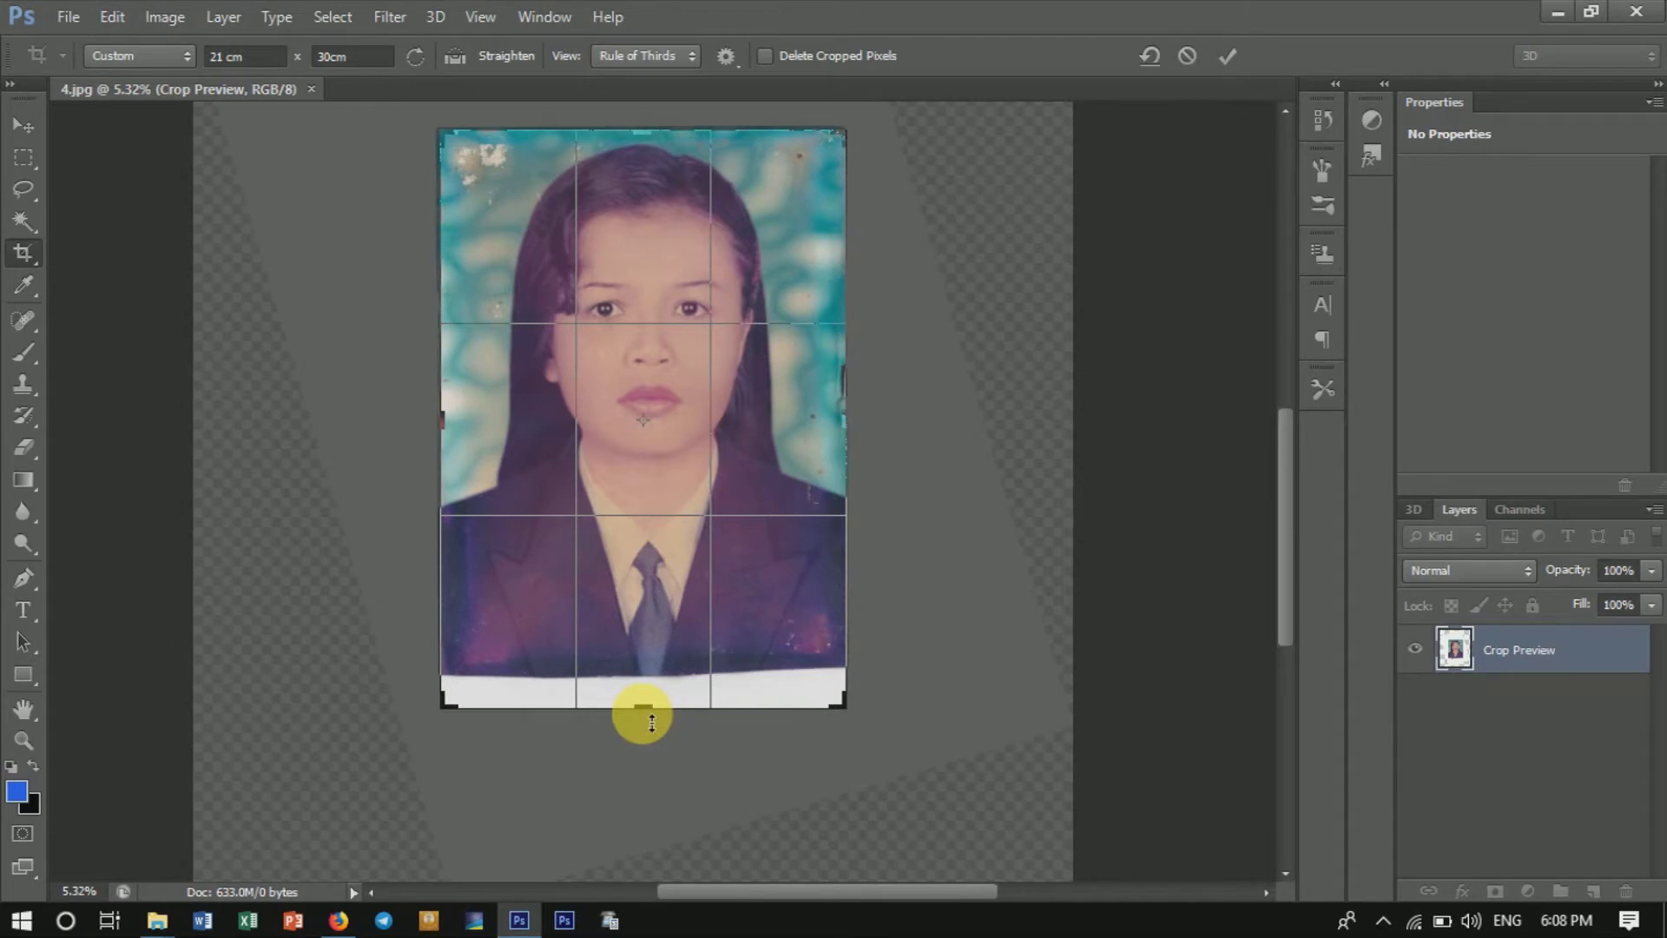
{"action": "left_click_drag", "start_coordinate": [651, 725], "coordinate": [652, 726]}
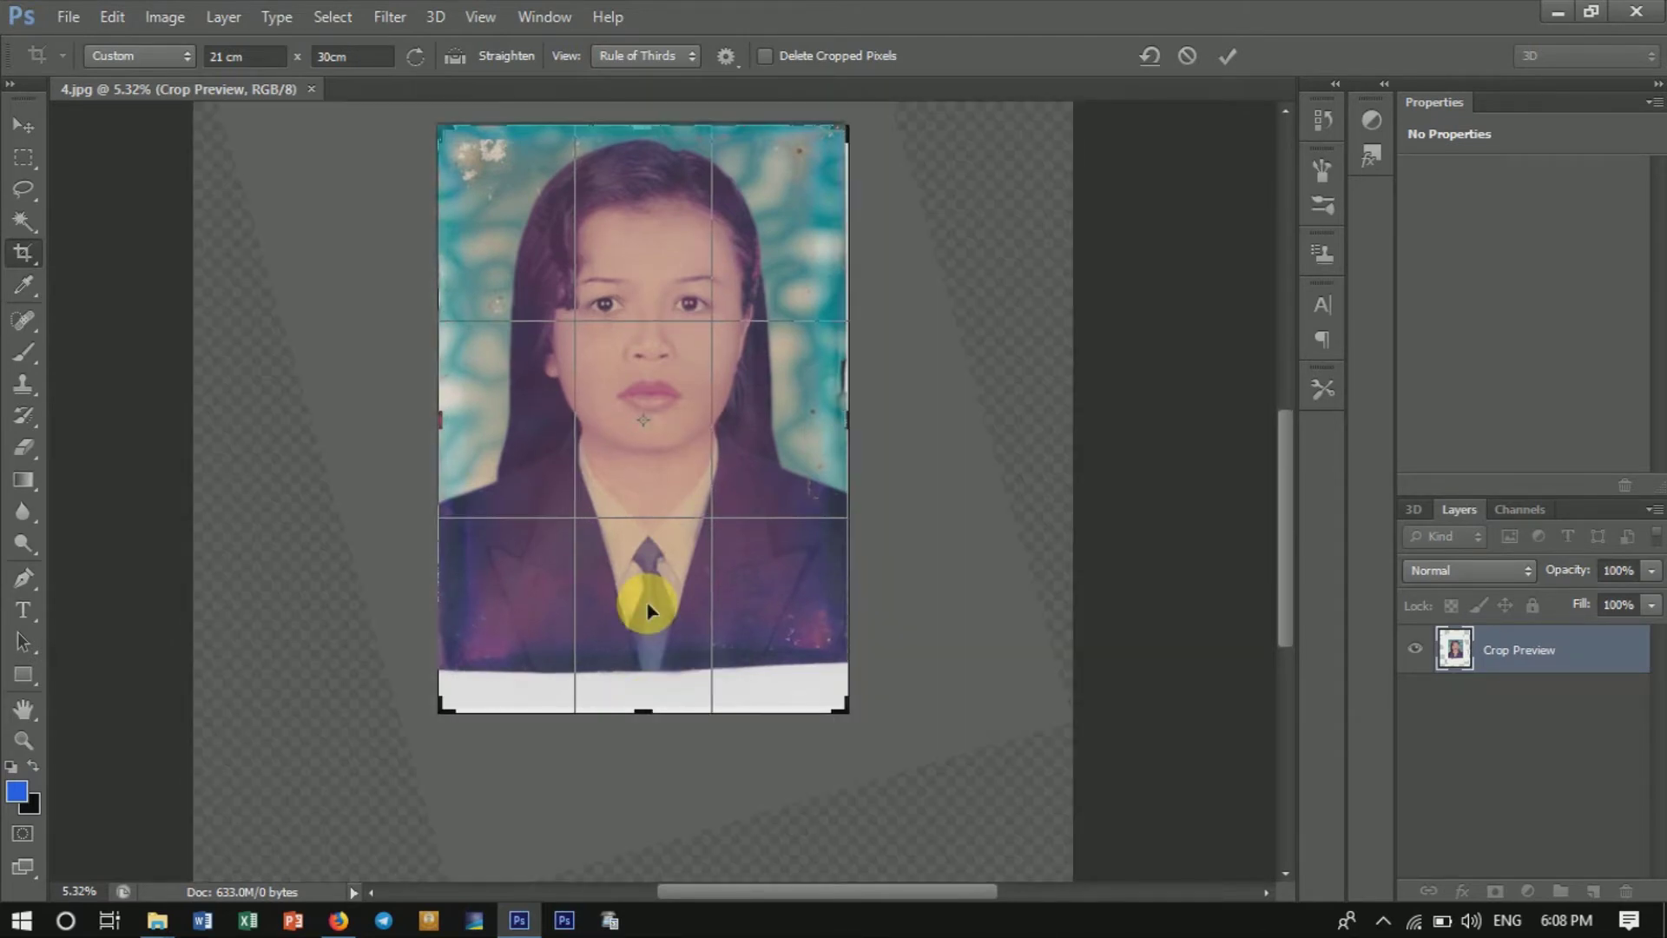
{"action": "left_click", "coordinate": [1224, 57]}
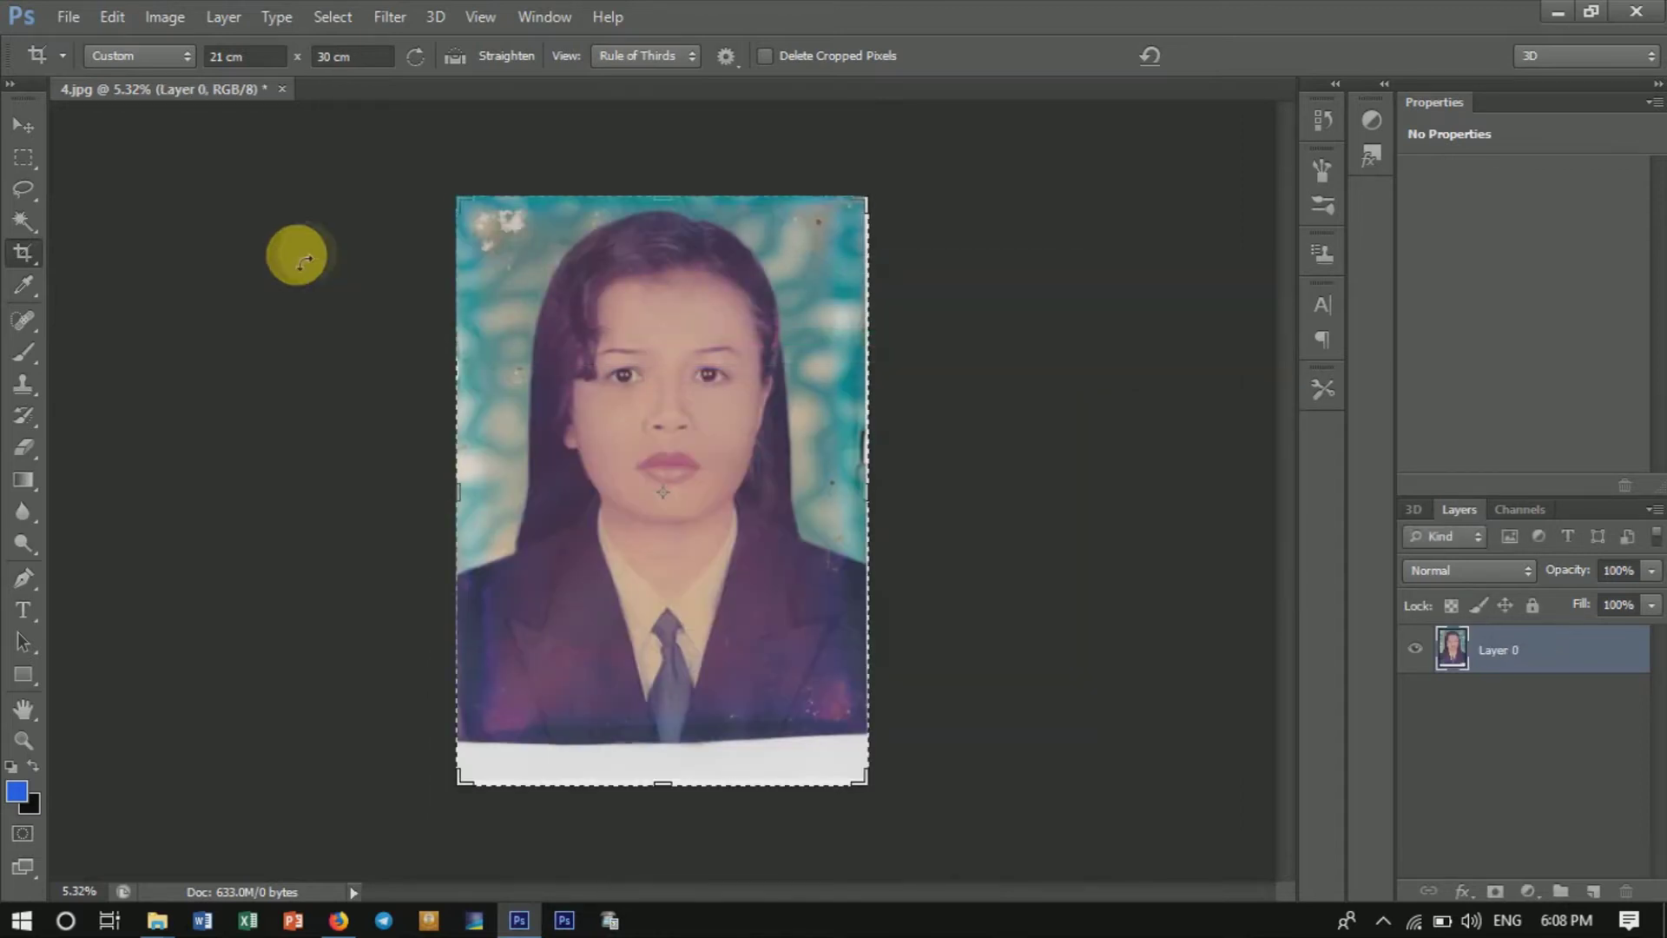
Zoom in and pan to bring the face into view.
{"action": "left_click", "coordinate": [13, 130]}
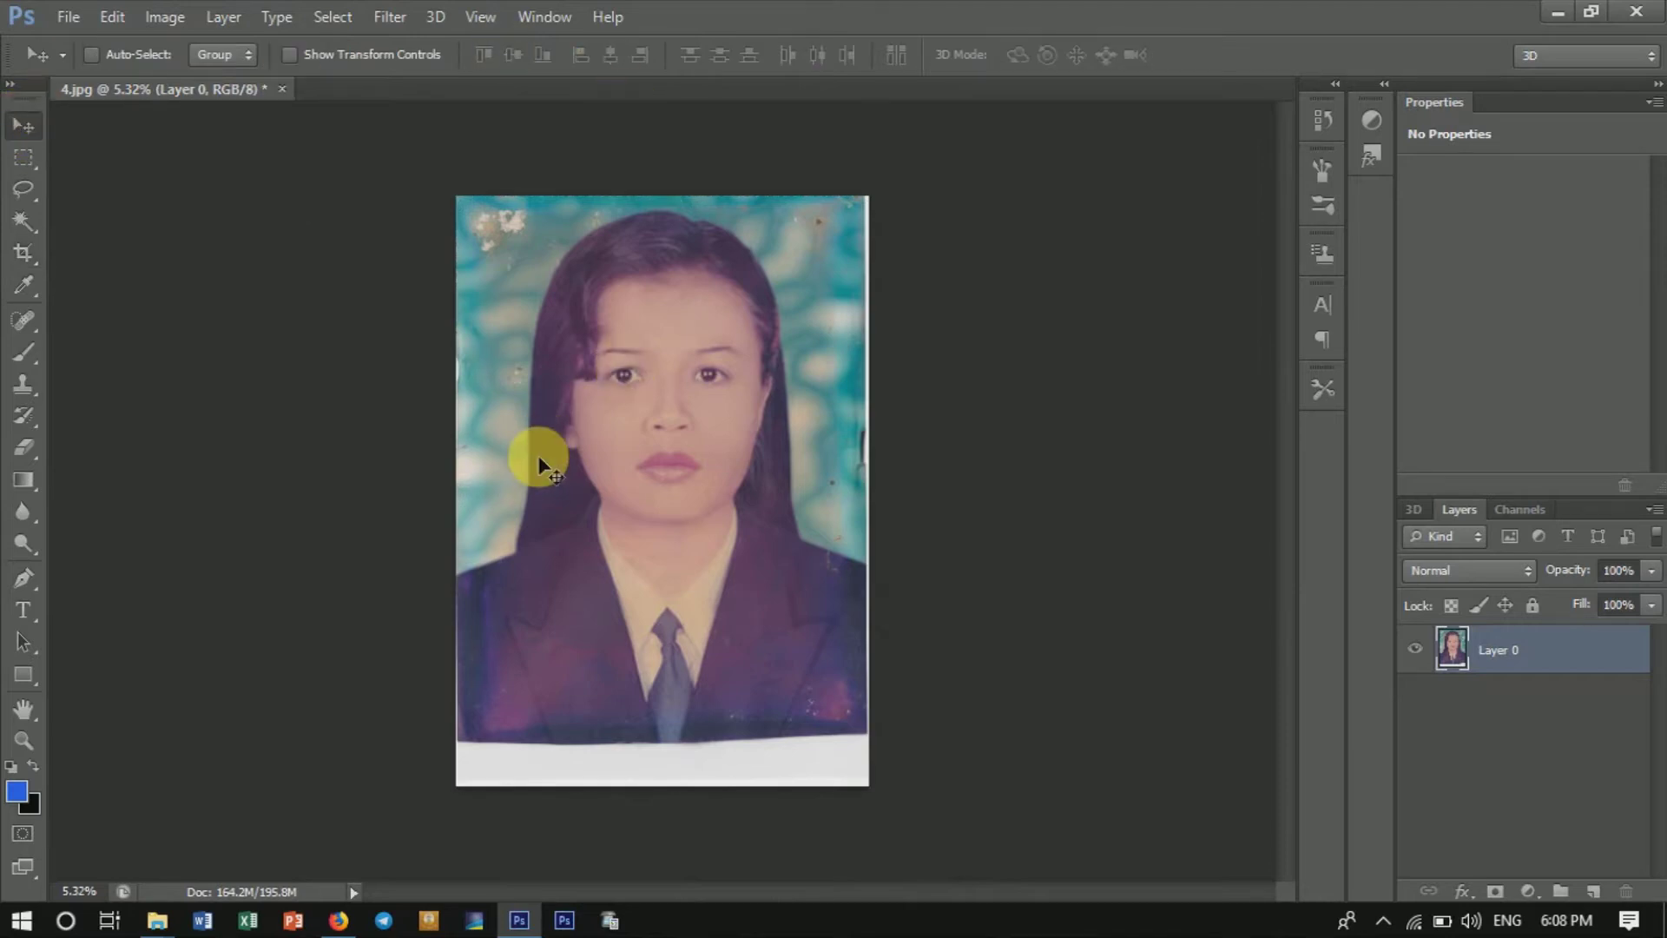
{"action": "scroll", "coordinate": [538, 456], "scroll_direction": "up", "scroll_amount": 1}
{"action": "scroll", "coordinate": [539, 456], "scroll_direction": "up", "scroll_amount": 1}
{"action": "scroll", "coordinate": [540, 447], "scroll_direction": "up", "scroll_amount": 1}
{"action": "scroll", "coordinate": [550, 440], "scroll_direction": "up", "scroll_amount": 1}
{"action": "mouse_move", "coordinate": [799, 380]}
{"action": "left_mouse_down"}
{"action": "mouse_move", "coordinate": [582, 450]}
{"action": "mouse_move", "coordinate": [566, 484]}
{"action": "mouse_move", "coordinate": [618, 402]}
{"action": "mouse_move", "coordinate": [555, 431]}
{"action": "left_mouse_up"}
{"action": "scroll", "coordinate": [529, 495], "scroll_direction": "up", "scroll_amount": 1}
{"action": "scroll", "coordinate": [599, 408], "scroll_direction": "up", "scroll_amount": 1}
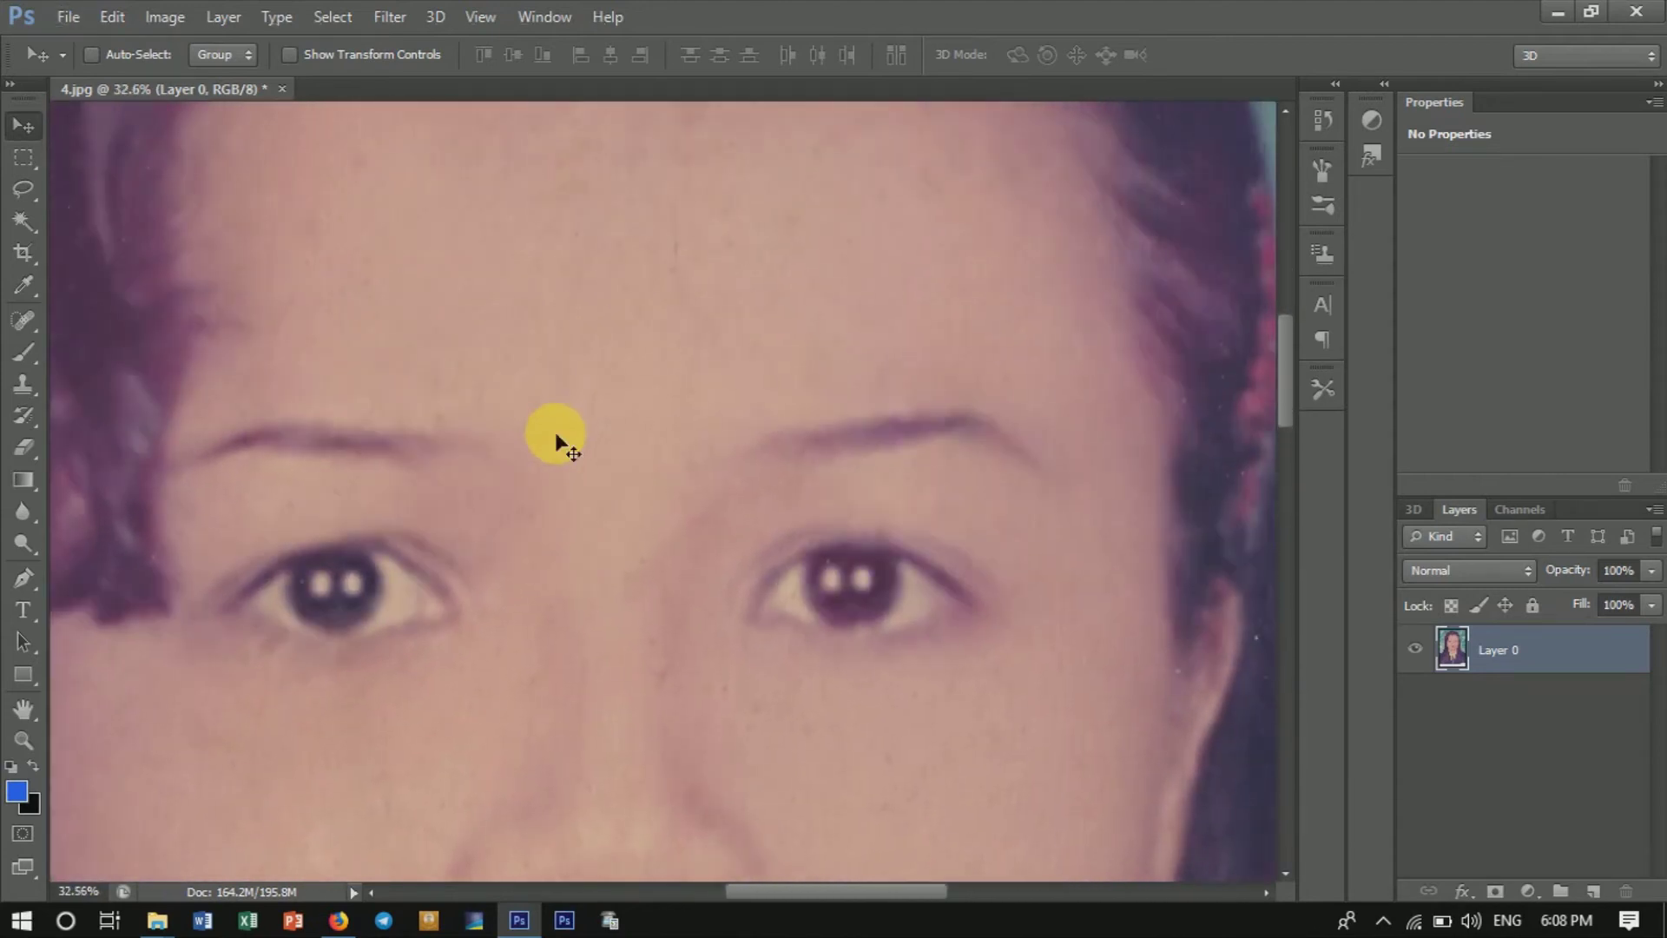
Try the Clone Stamp on the forehead, hitting the 'no clone source defined' warning.
{"action": "left_click", "coordinate": [24, 382]}
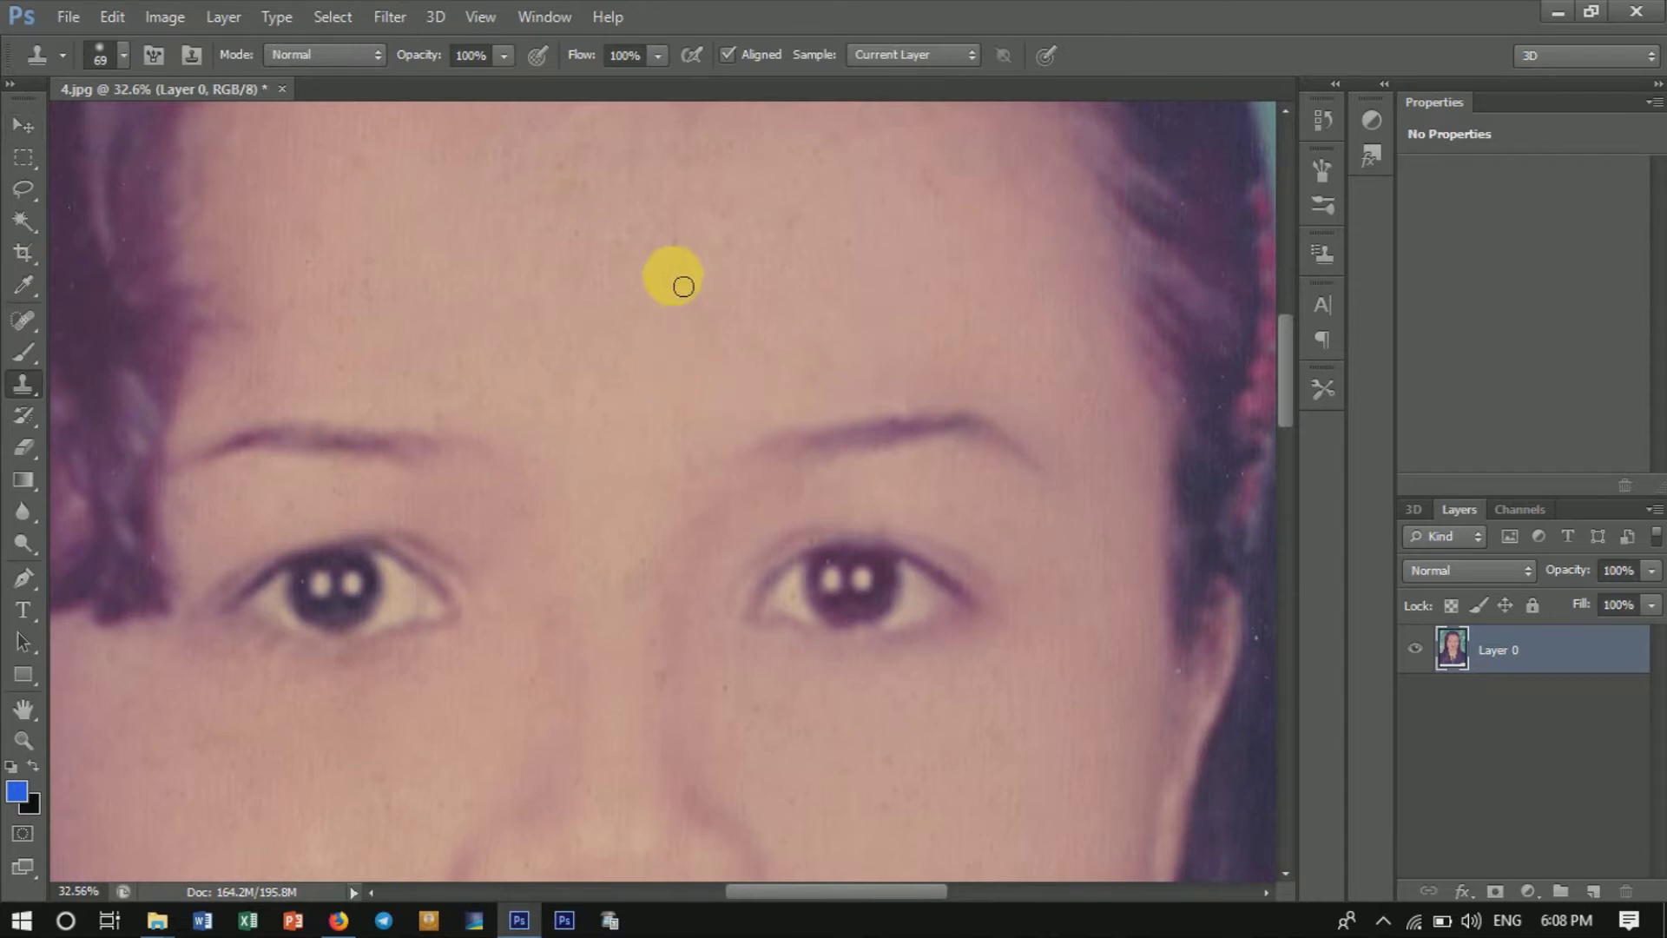
{"action": "left_click", "coordinate": [734, 262]}
{"action": "left_click", "coordinate": [811, 372]}
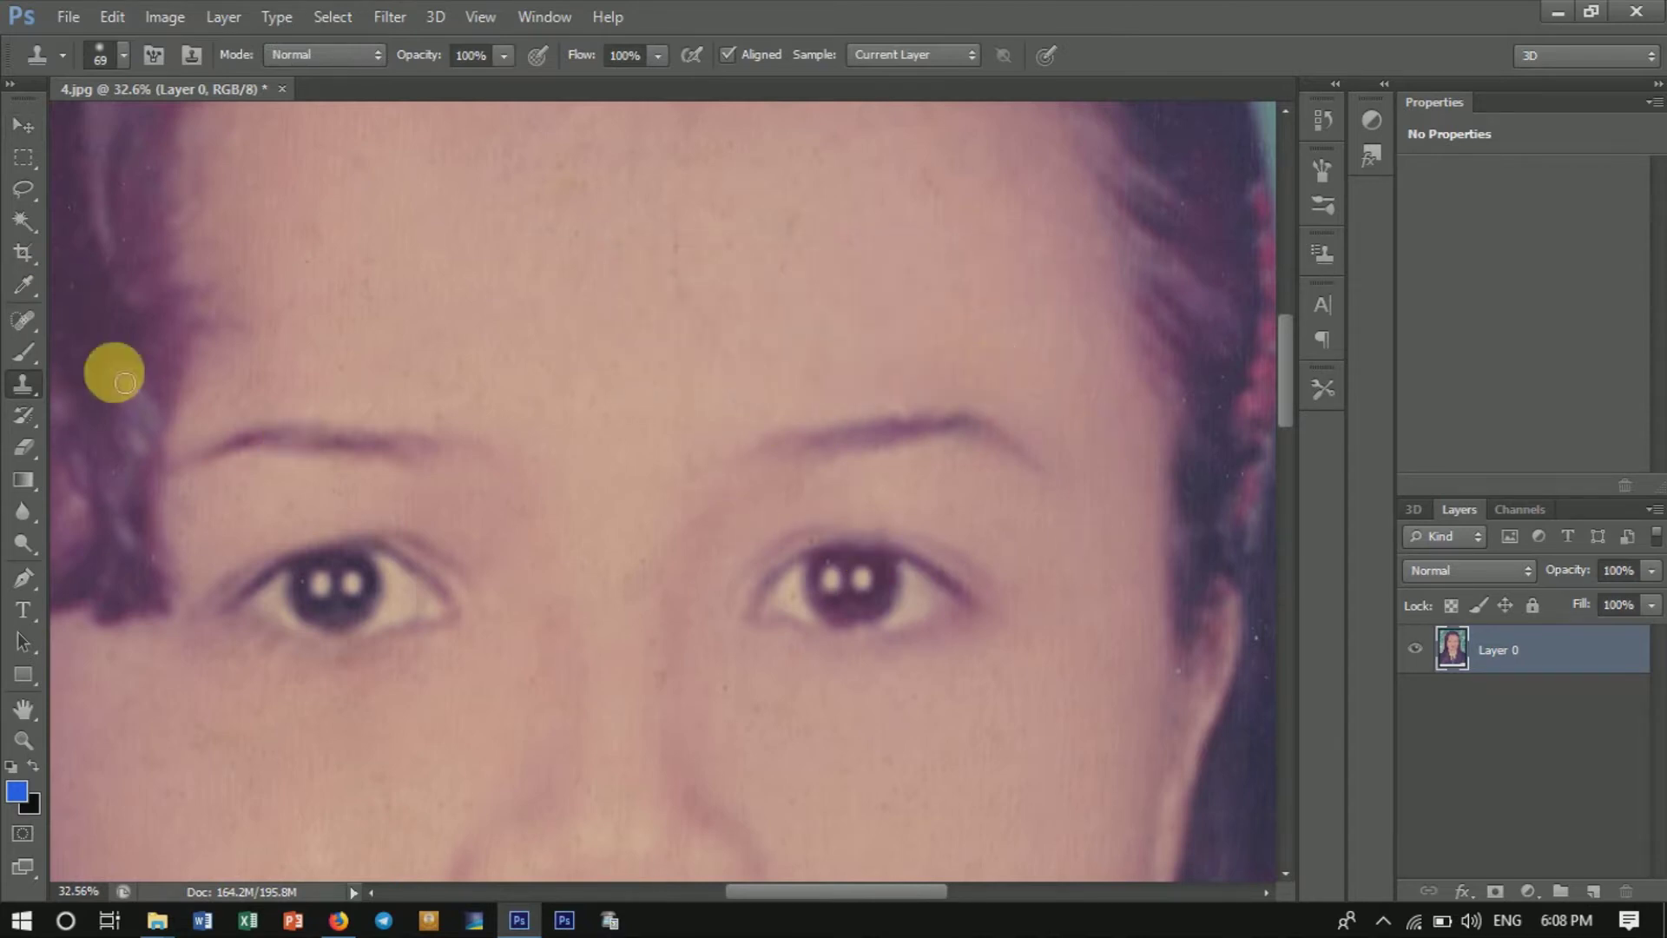
{"action": "left_click", "coordinate": [255, 357]}
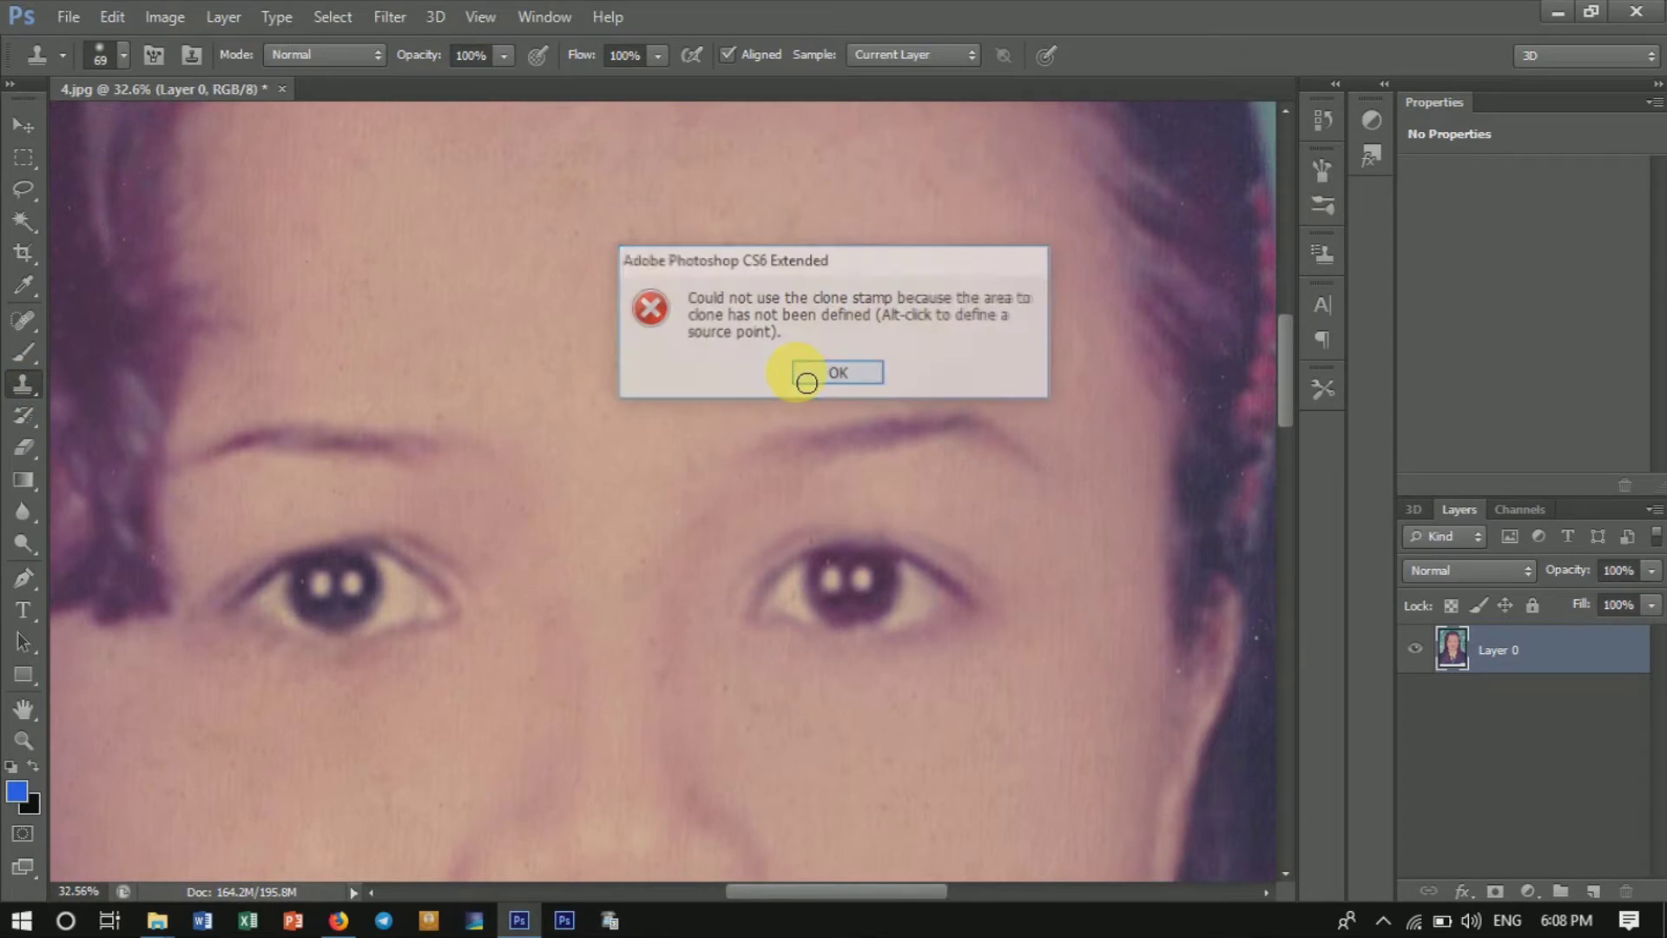
Dismiss the warning, sample clean skin beside the nose, and paint over cheek blemishes.
{"action": "left_click", "coordinate": [816, 373]}
{"action": "left_click", "coordinate": [483, 342], "text": "alt"}
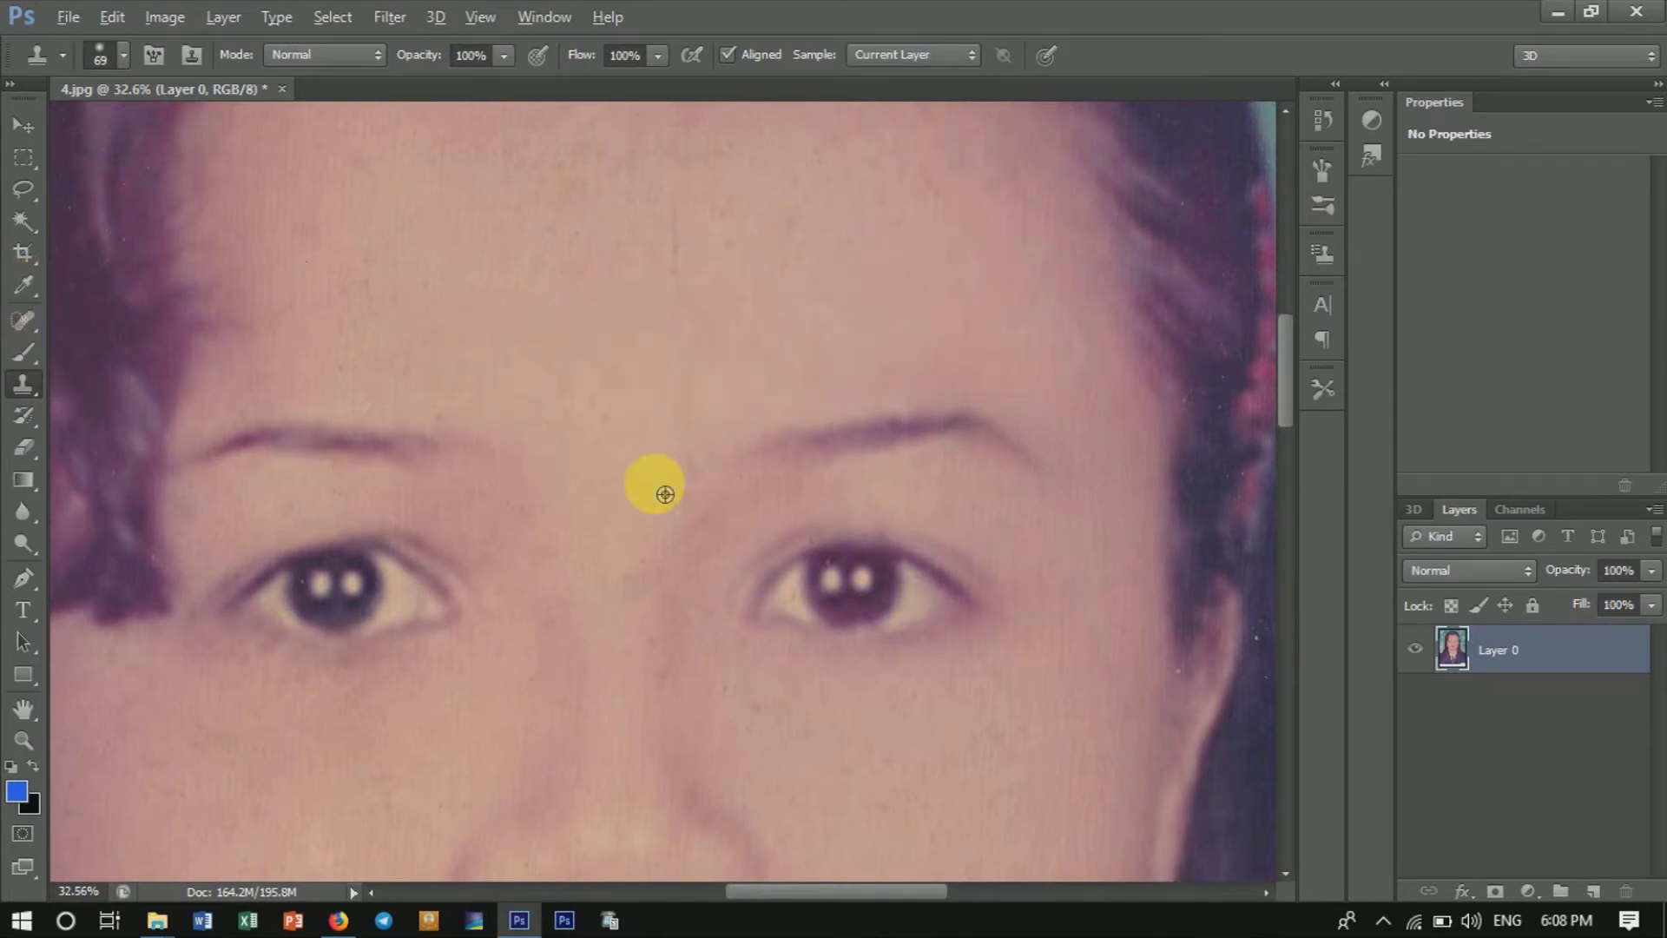
{"action": "scroll", "coordinate": [607, 469], "scroll_direction": "up", "scroll_amount": 2}
{"action": "scroll", "coordinate": [573, 464], "scroll_direction": "up", "scroll_amount": 1}
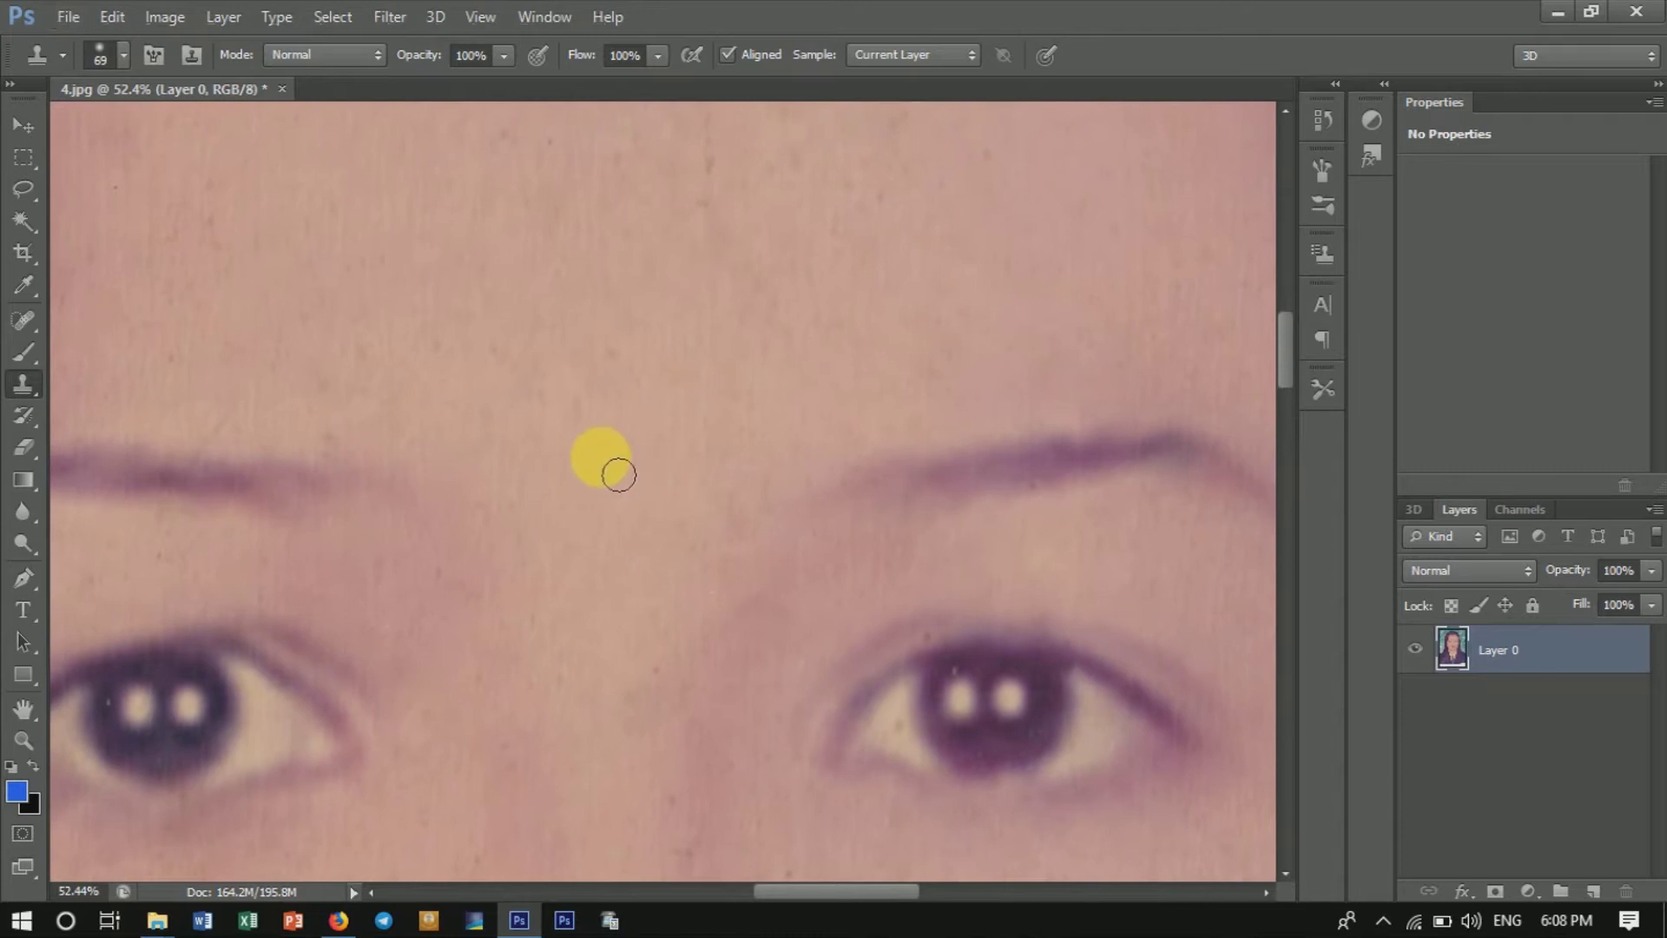
{"action": "scroll", "coordinate": [616, 495], "scroll_direction": "down", "scroll_amount": 5}
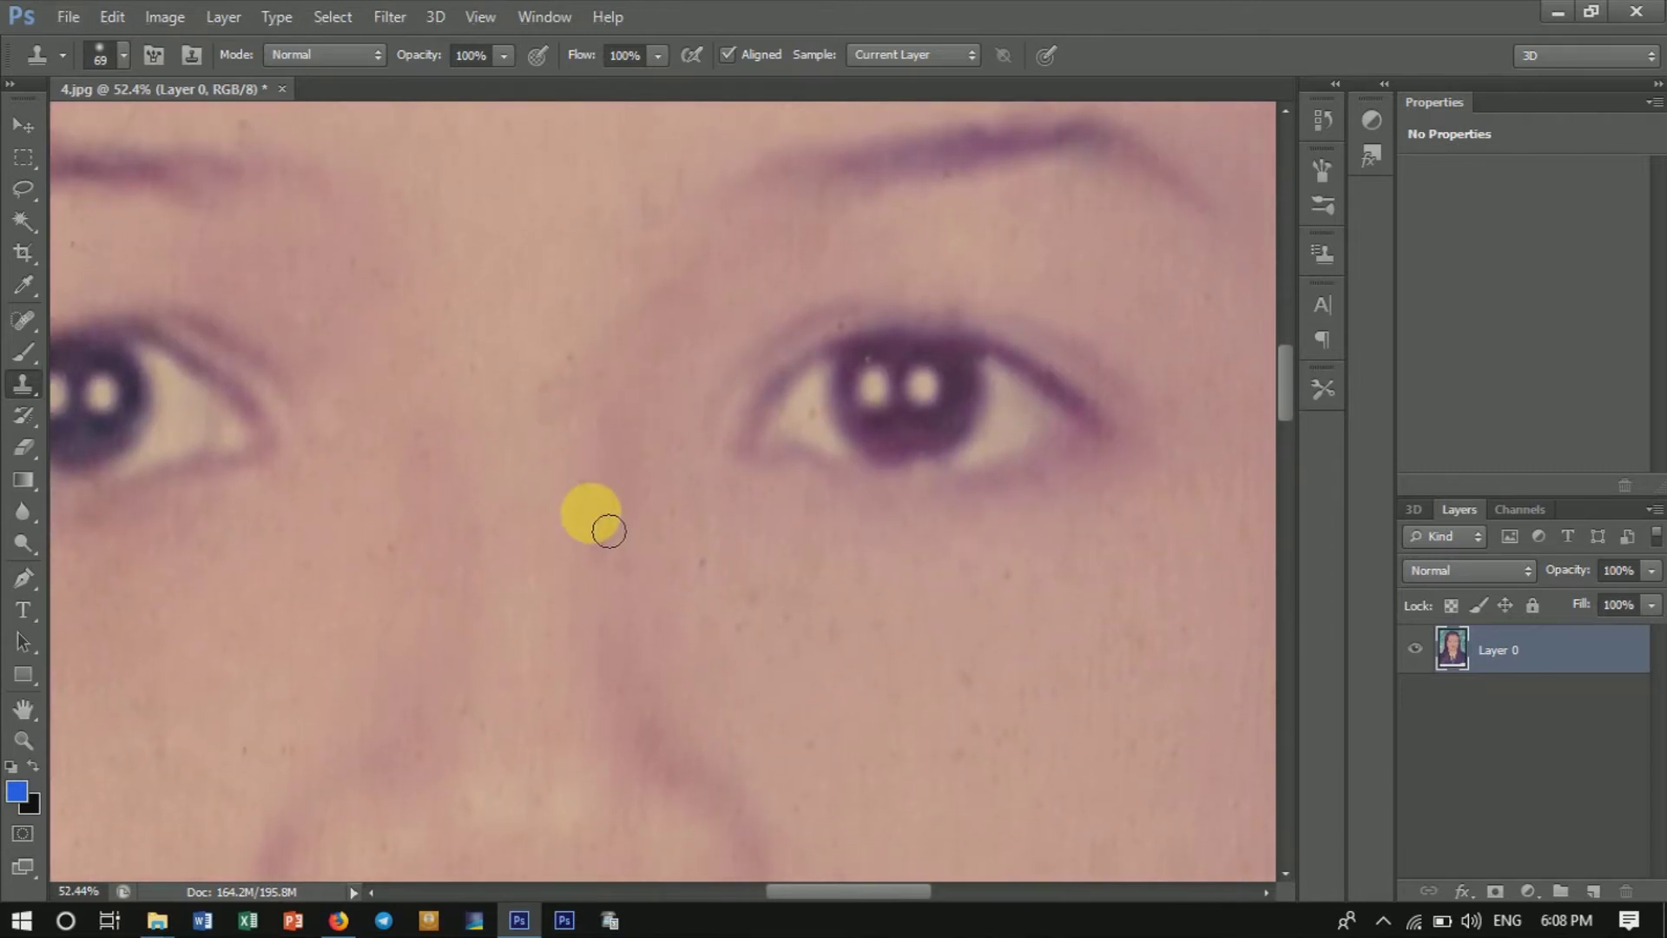
{"action": "scroll", "coordinate": [627, 564], "scroll_direction": "down", "scroll_amount": 2}
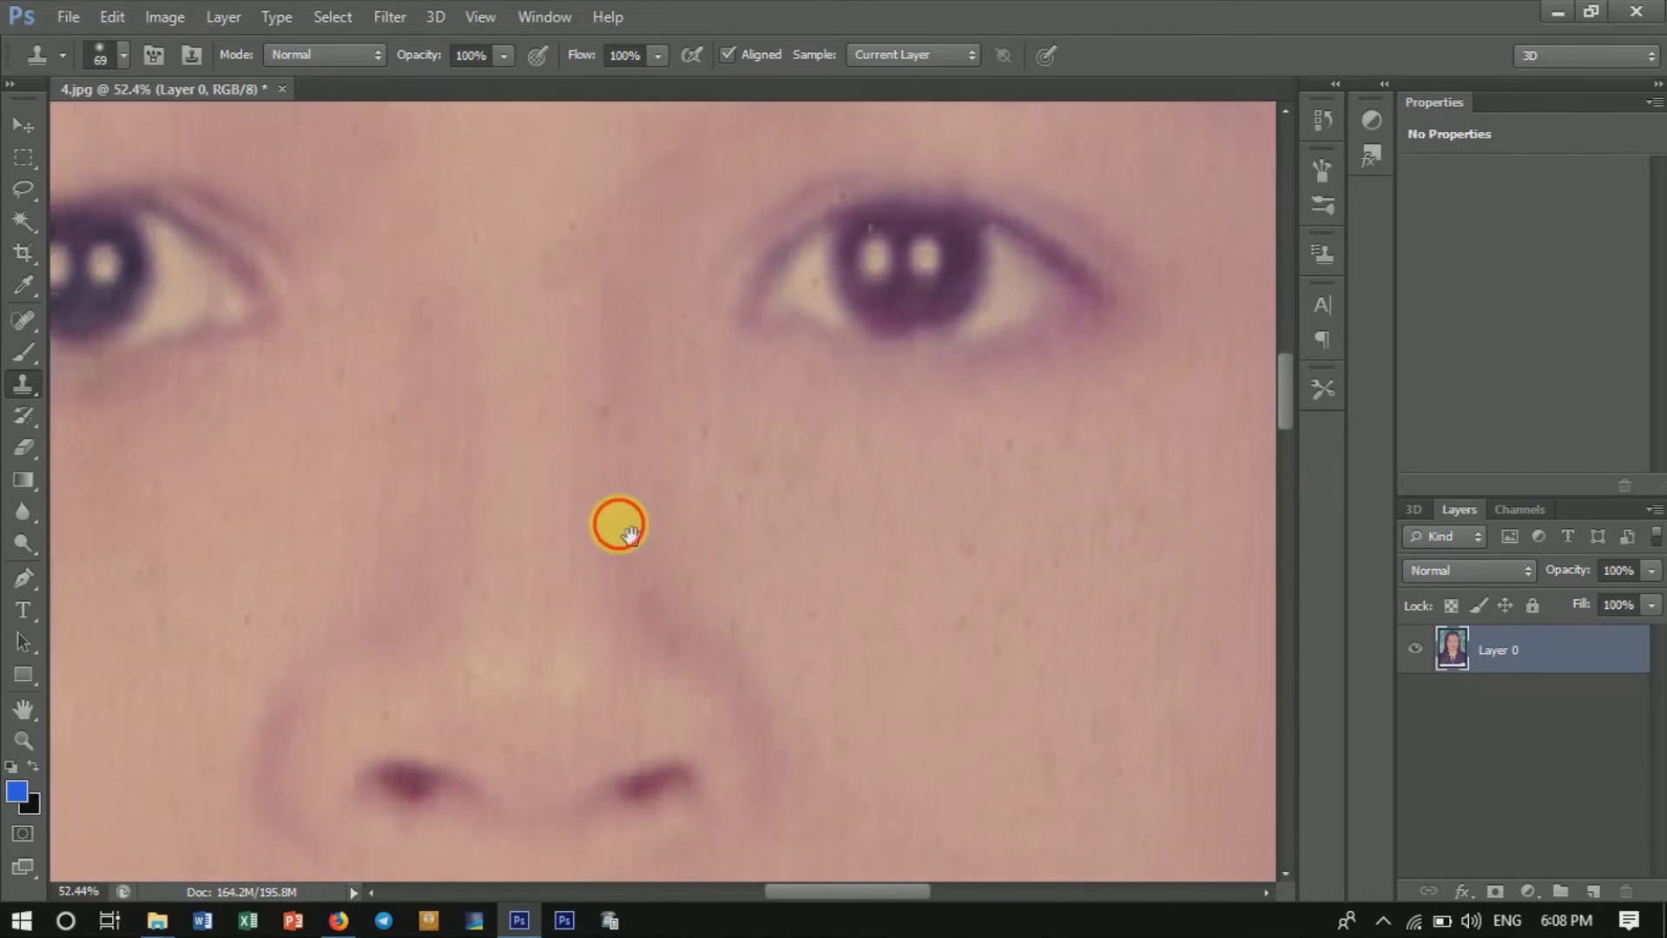
{"action": "left_click", "coordinate": [610, 434], "text": "alt"}
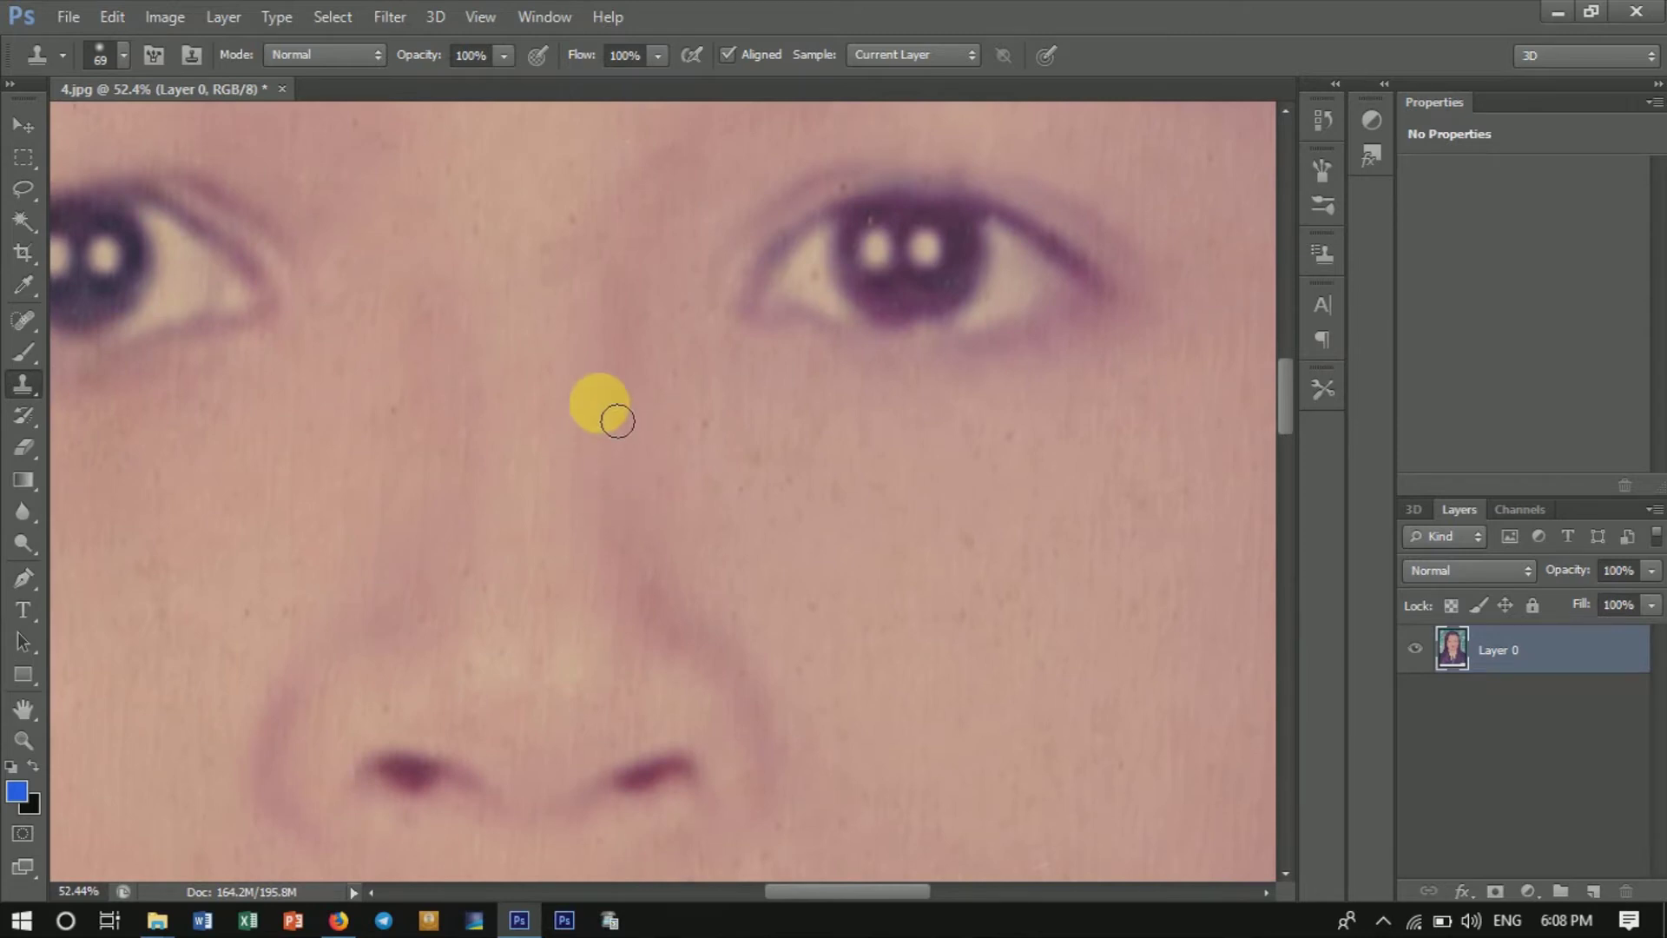
{"action": "left_click_drag", "start_coordinate": [707, 495], "coordinate": [640, 416]}
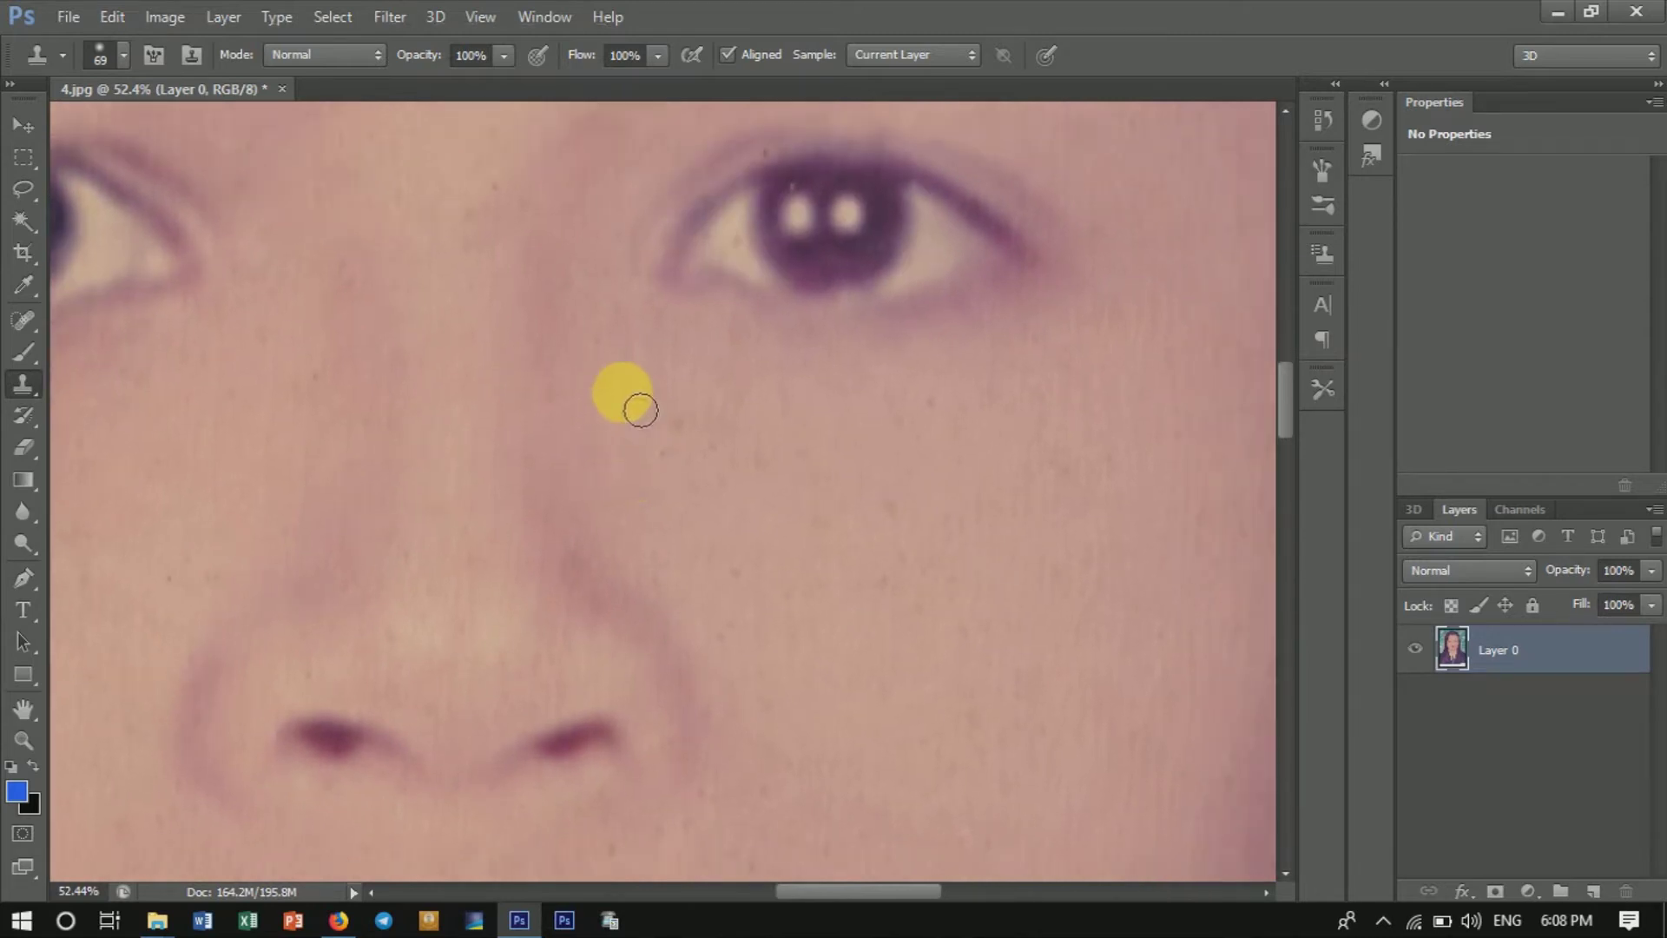
{"action": "left_click_drag", "start_coordinate": [766, 446], "coordinate": [674, 466]}
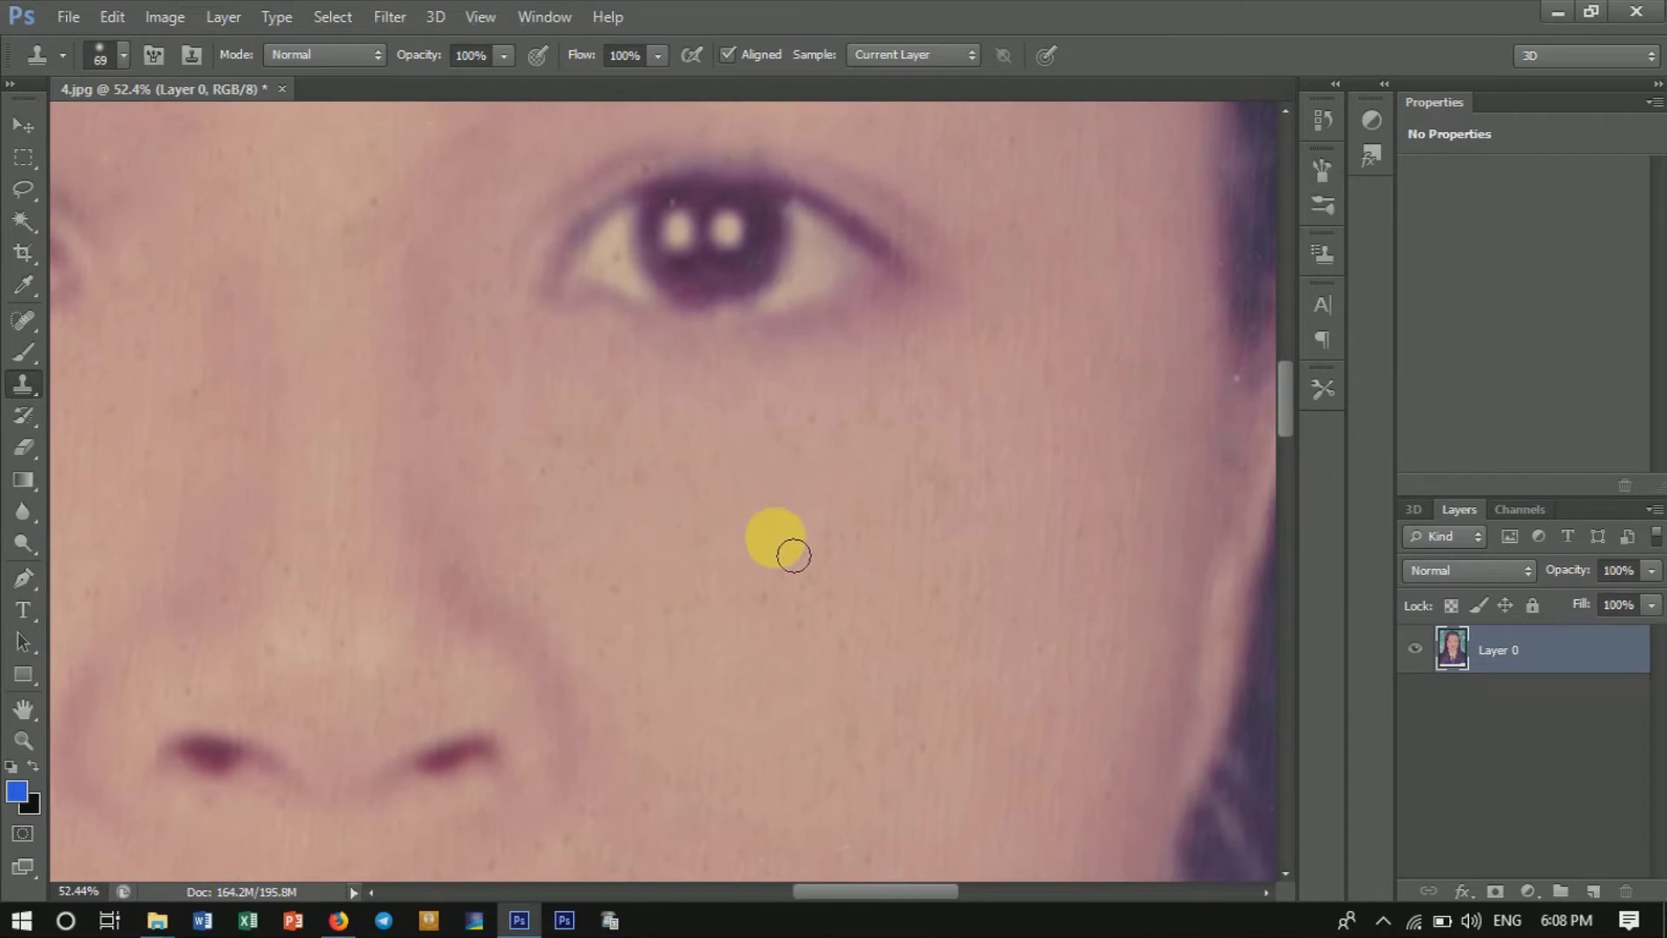
{"action": "left_click_drag", "start_coordinate": [818, 625], "coordinate": [789, 526]}
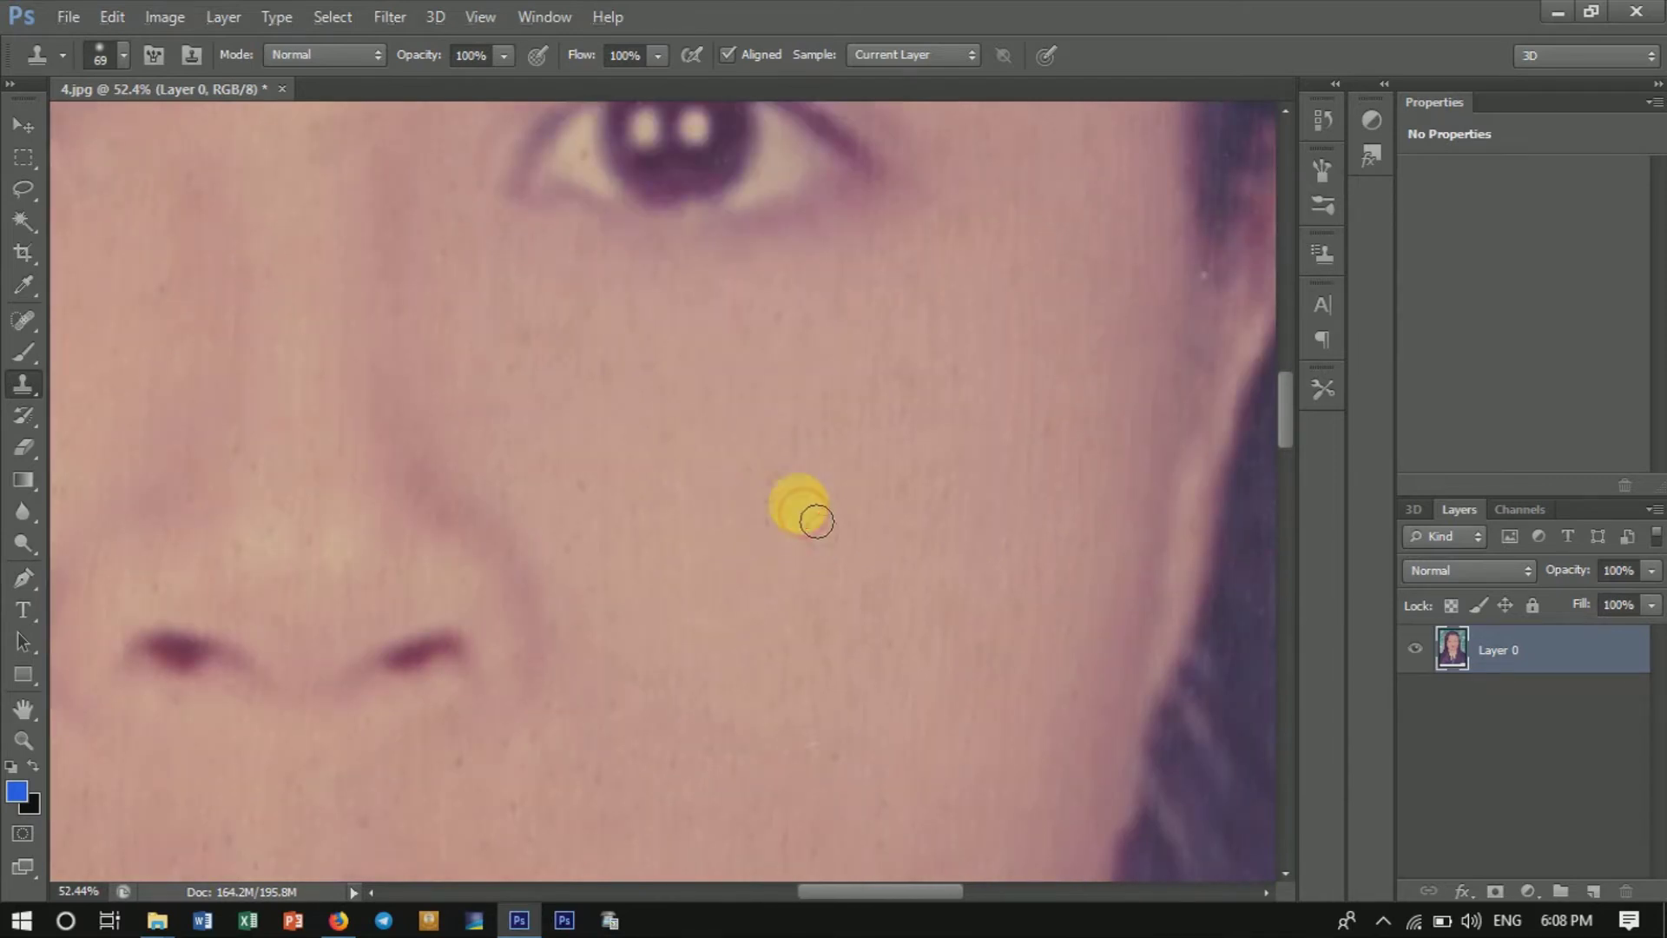
{"action": "left_click_drag", "start_coordinate": [886, 484], "coordinate": [882, 513]}
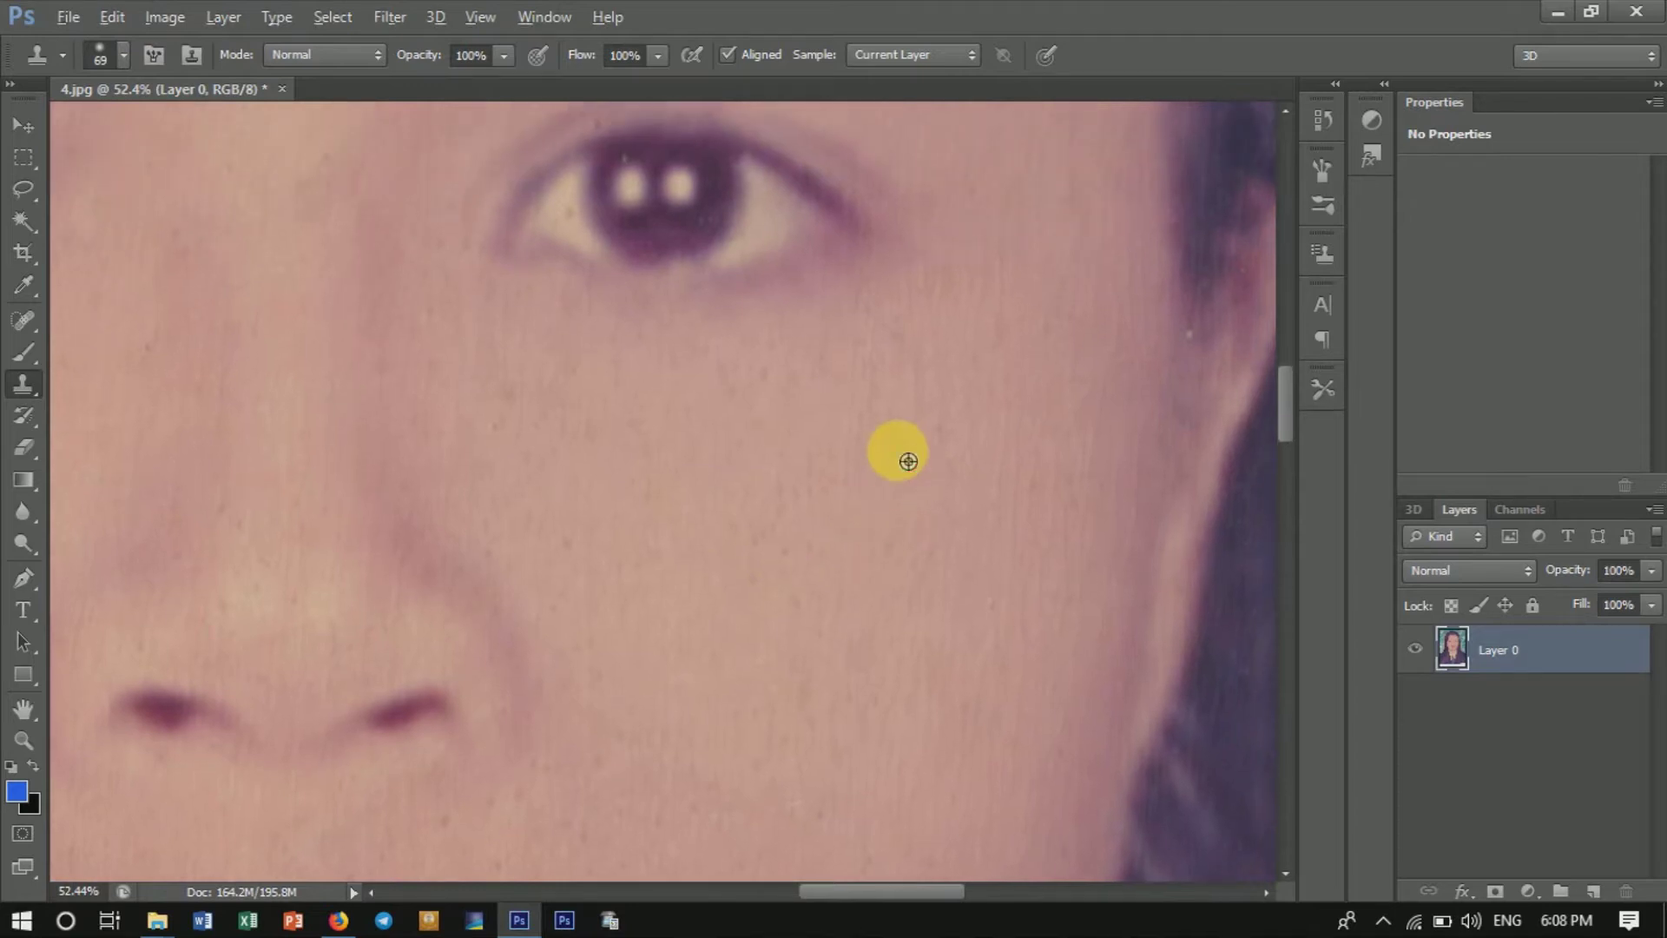
{"action": "mouse_move", "coordinate": [900, 376]}
{"action": "left_mouse_down"}
{"action": "mouse_move", "coordinate": [811, 533]}
{"action": "mouse_move", "coordinate": [811, 588]}
{"action": "mouse_move", "coordinate": [756, 562]}
{"action": "mouse_move", "coordinate": [821, 595]}
{"action": "left_mouse_up"}
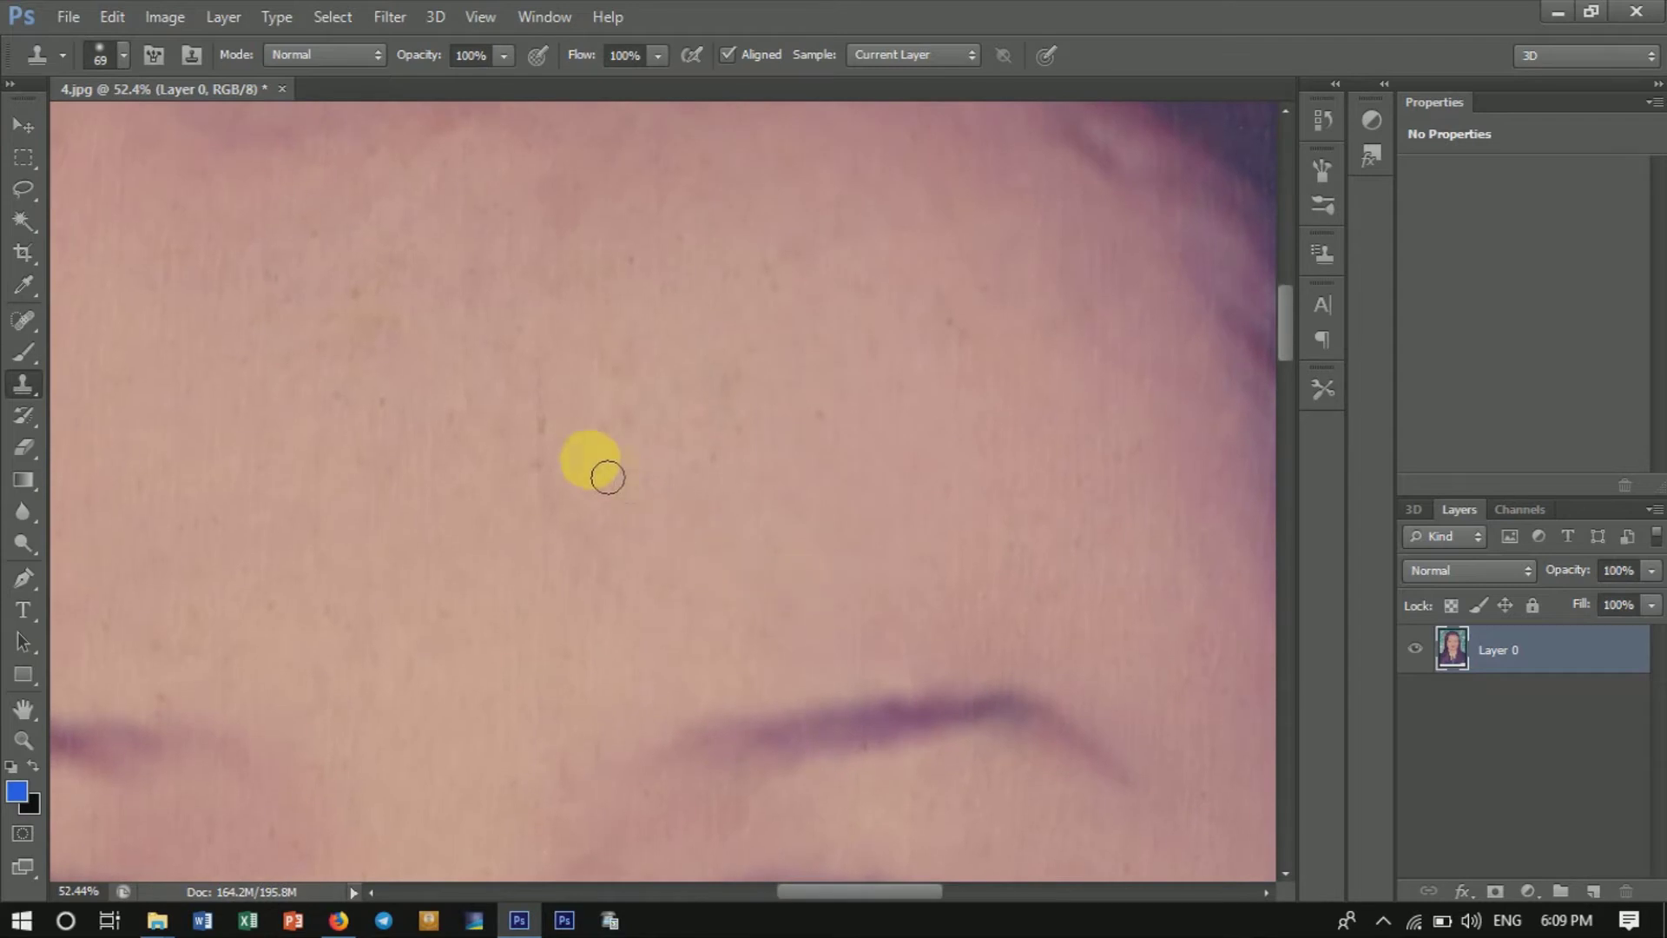
Sample clean forehead skin and dab it over the specks across the forehead.
{"action": "left_click", "coordinate": [631, 391], "text": "alt"}
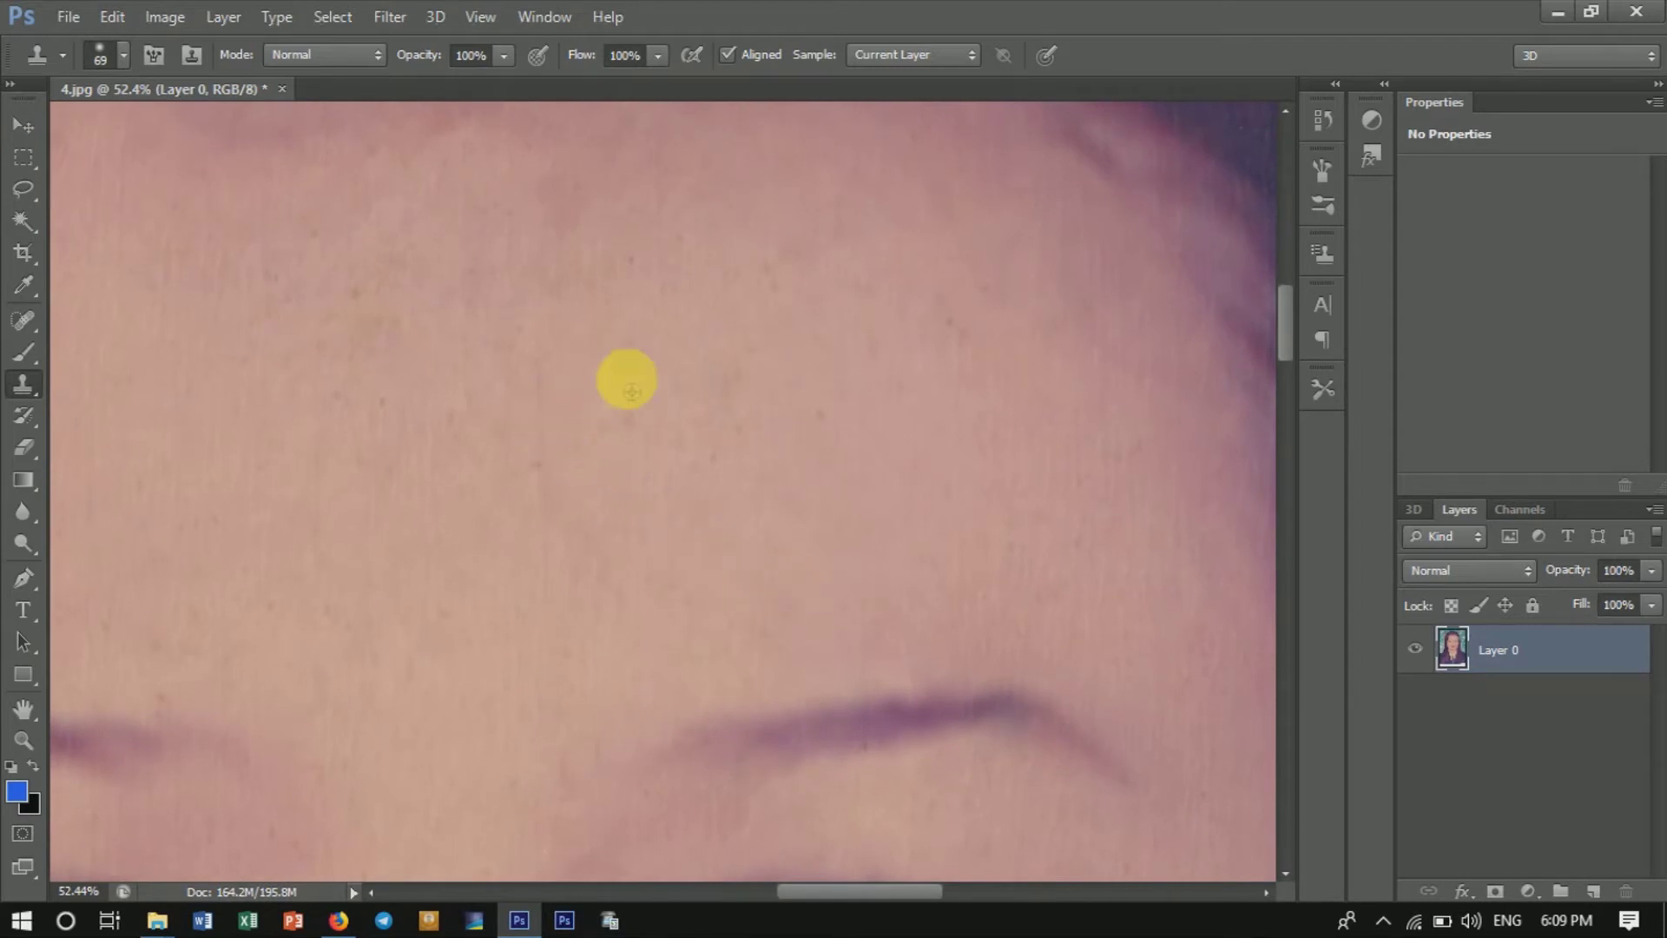
{"action": "left_click", "coordinate": [680, 476]}
{"action": "left_click", "coordinate": [640, 435]}
{"action": "left_click", "coordinate": [629, 472]}
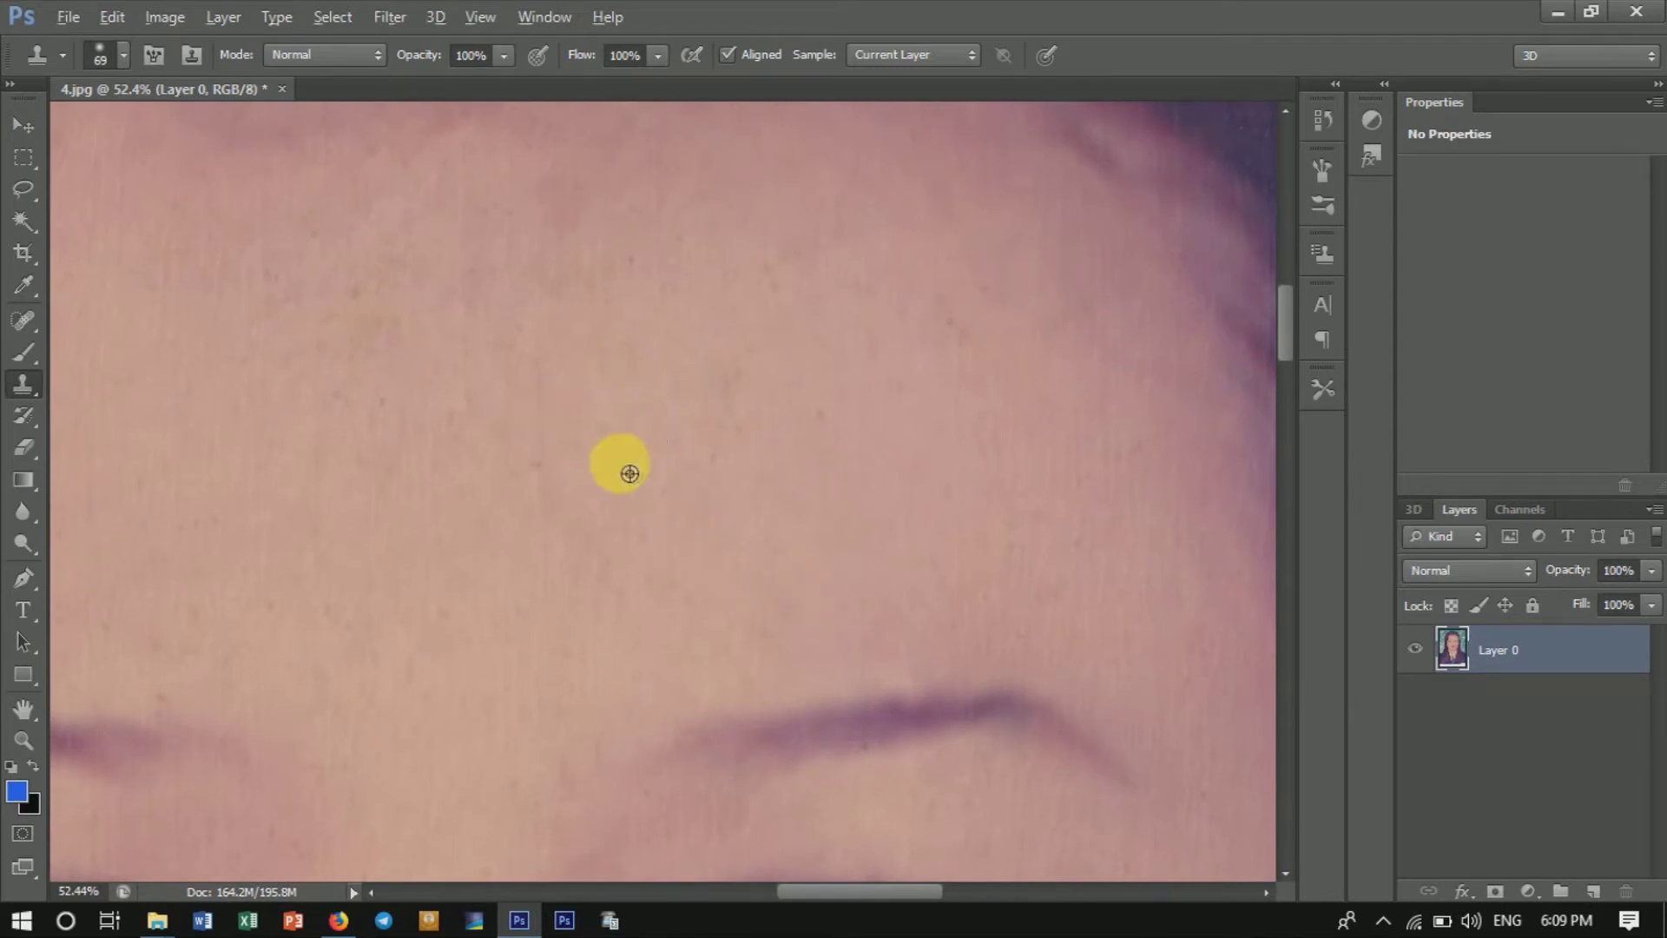
{"action": "left_click", "coordinate": [732, 521]}
{"action": "left_click", "coordinate": [734, 480]}
{"action": "left_click", "coordinate": [811, 495]}
{"action": "left_click", "coordinate": [793, 463]}
{"action": "left_click", "coordinate": [835, 435]}
{"action": "left_click", "coordinate": [779, 439]}
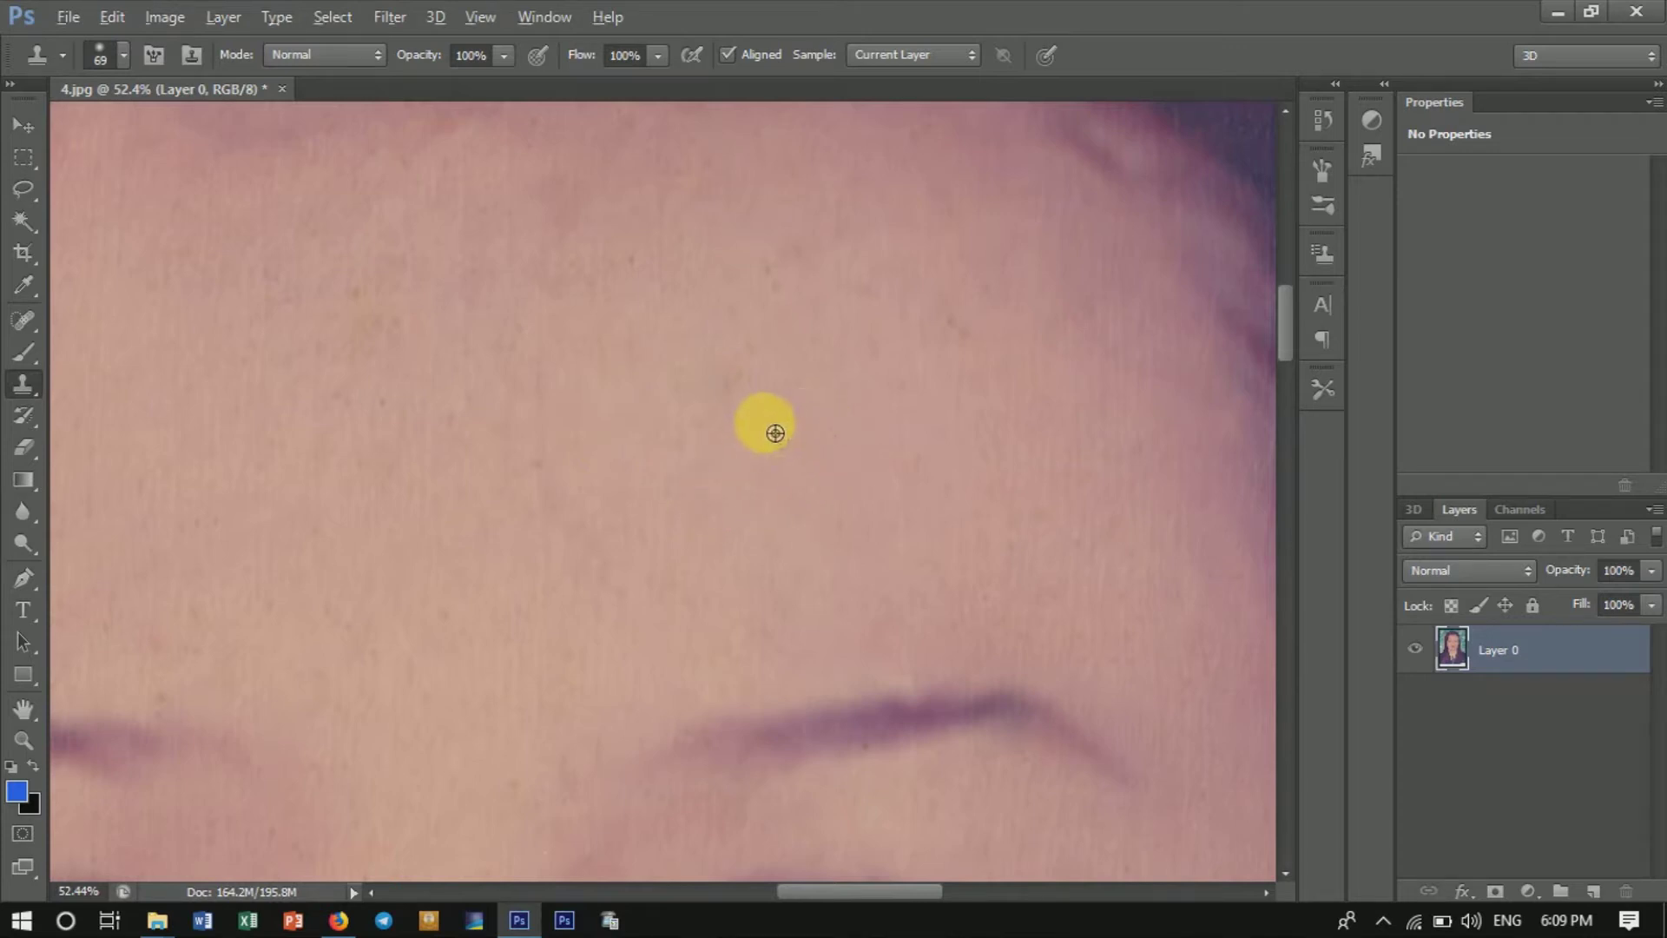
{"action": "left_click", "coordinate": [741, 425]}
Patch the remaining specks at the top, left and middle of the forehead.
{"action": "scroll", "coordinate": [808, 491], "scroll_direction": "up", "scroll_amount": 1}
{"action": "scroll", "coordinate": [807, 492], "scroll_direction": "up", "scroll_amount": 2}
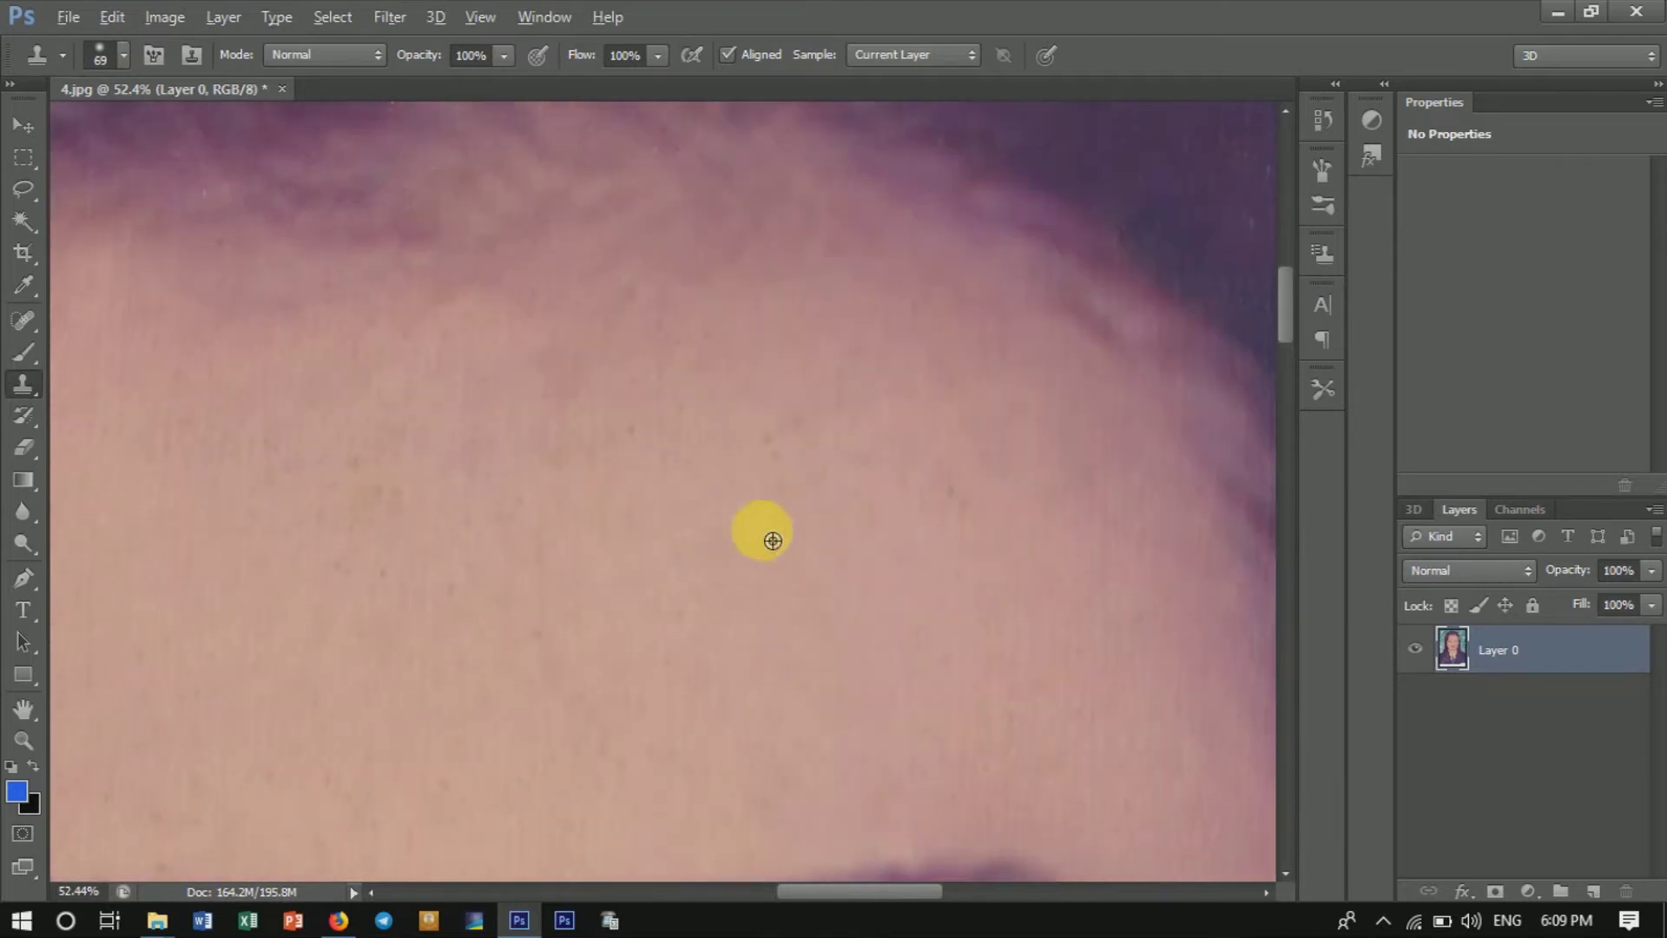
{"action": "left_click", "coordinate": [784, 457]}
{"action": "left_click", "coordinate": [765, 495]}
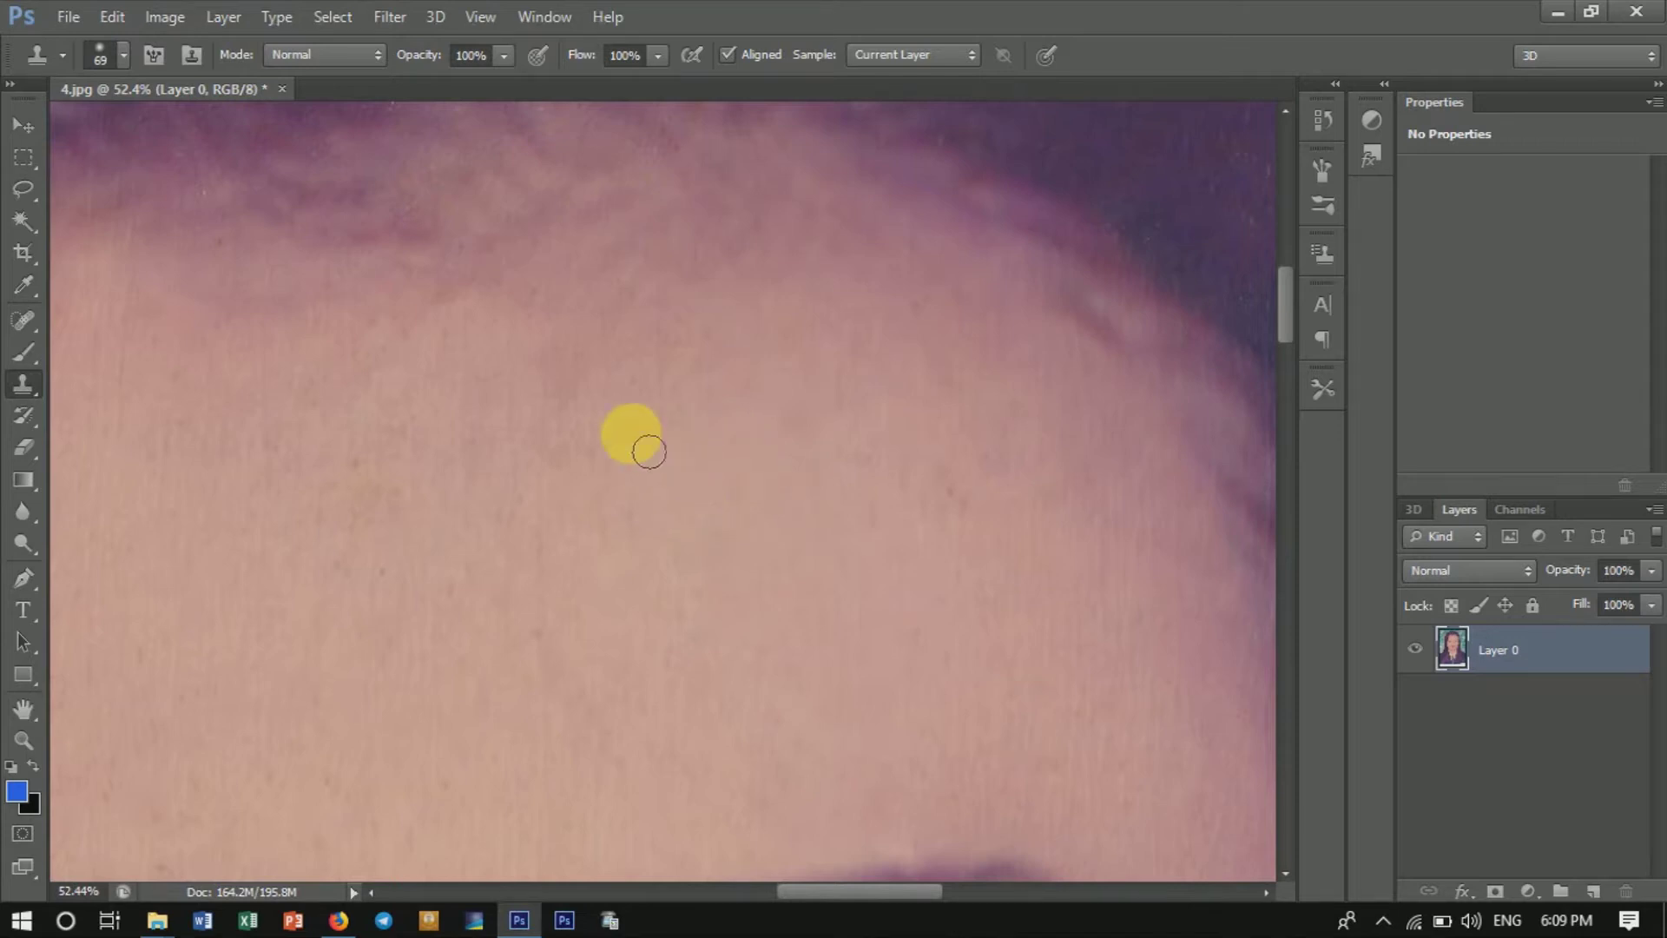
{"action": "left_click", "coordinate": [582, 482]}
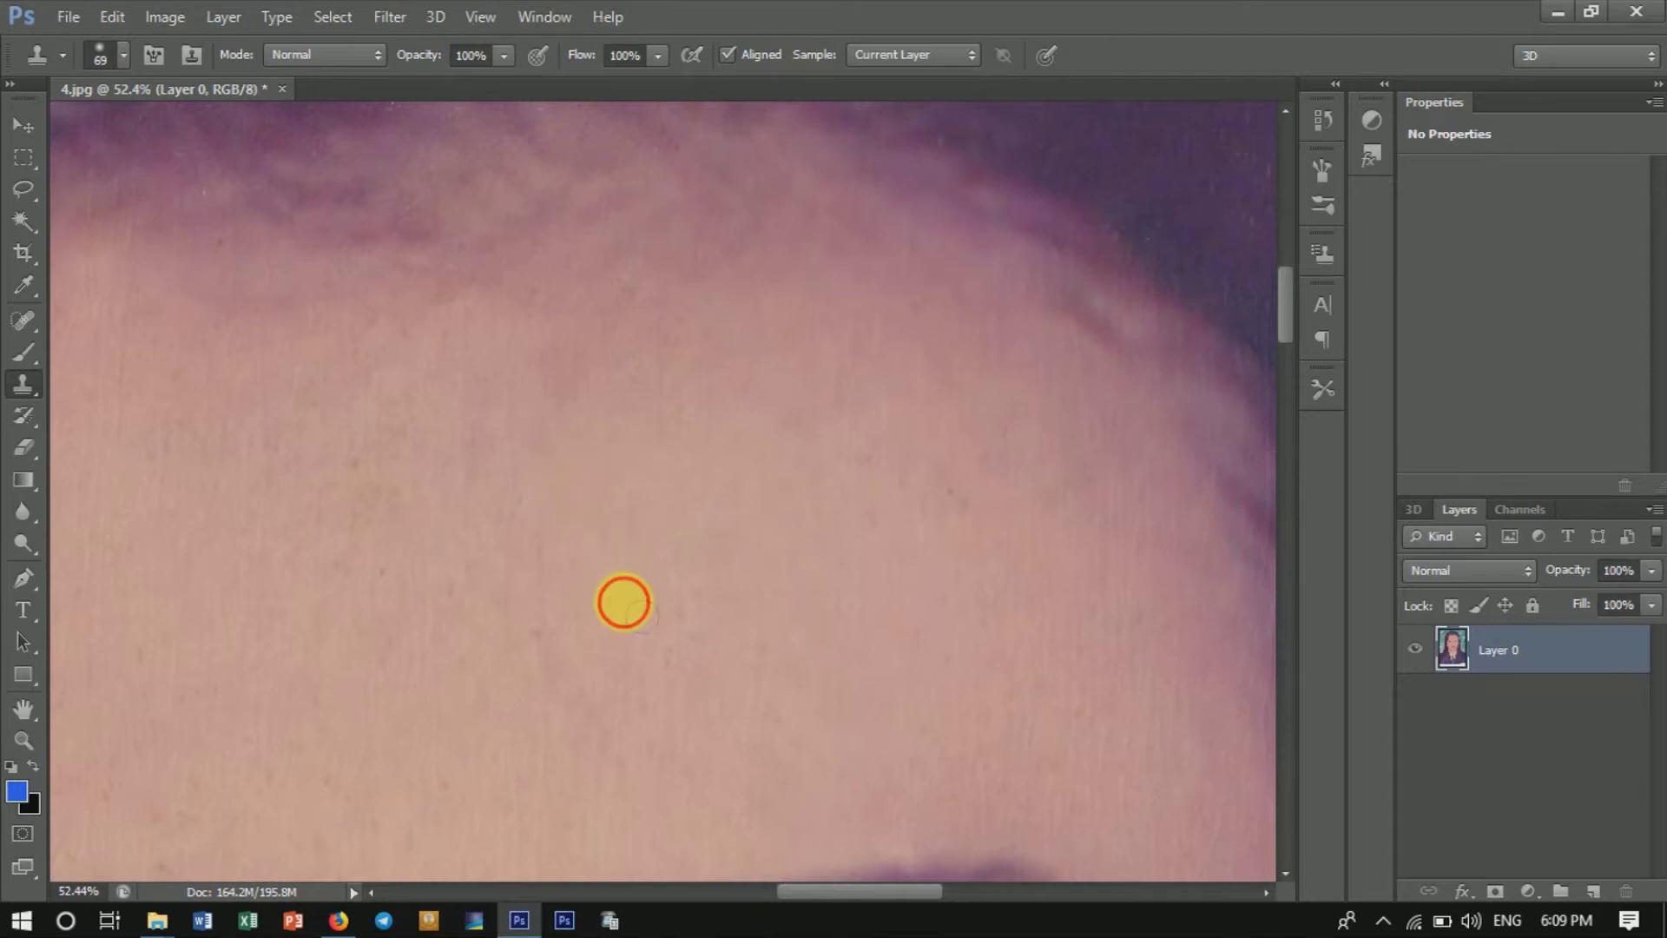
{"action": "left_click_drag", "start_coordinate": [622, 596], "coordinate": [681, 551]}
{"action": "left_click", "coordinate": [600, 410]}
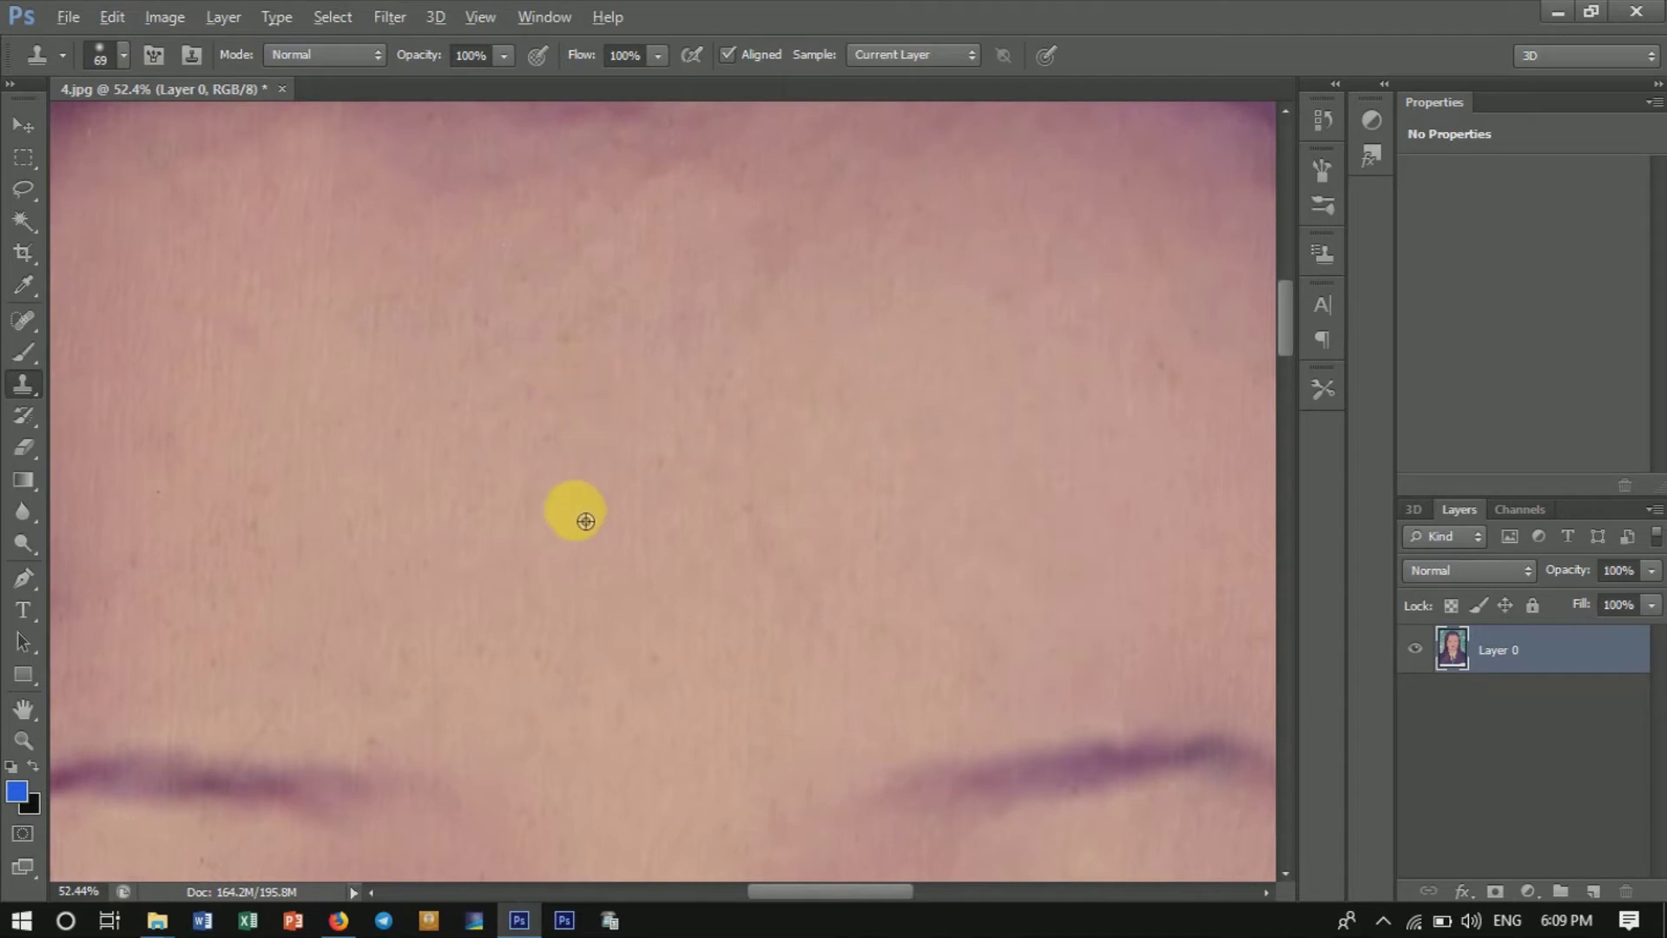
Pan back to the eyes and zoom out to see the whole portrait.
{"action": "left_click_drag", "start_coordinate": [588, 562], "coordinate": [651, 469]}
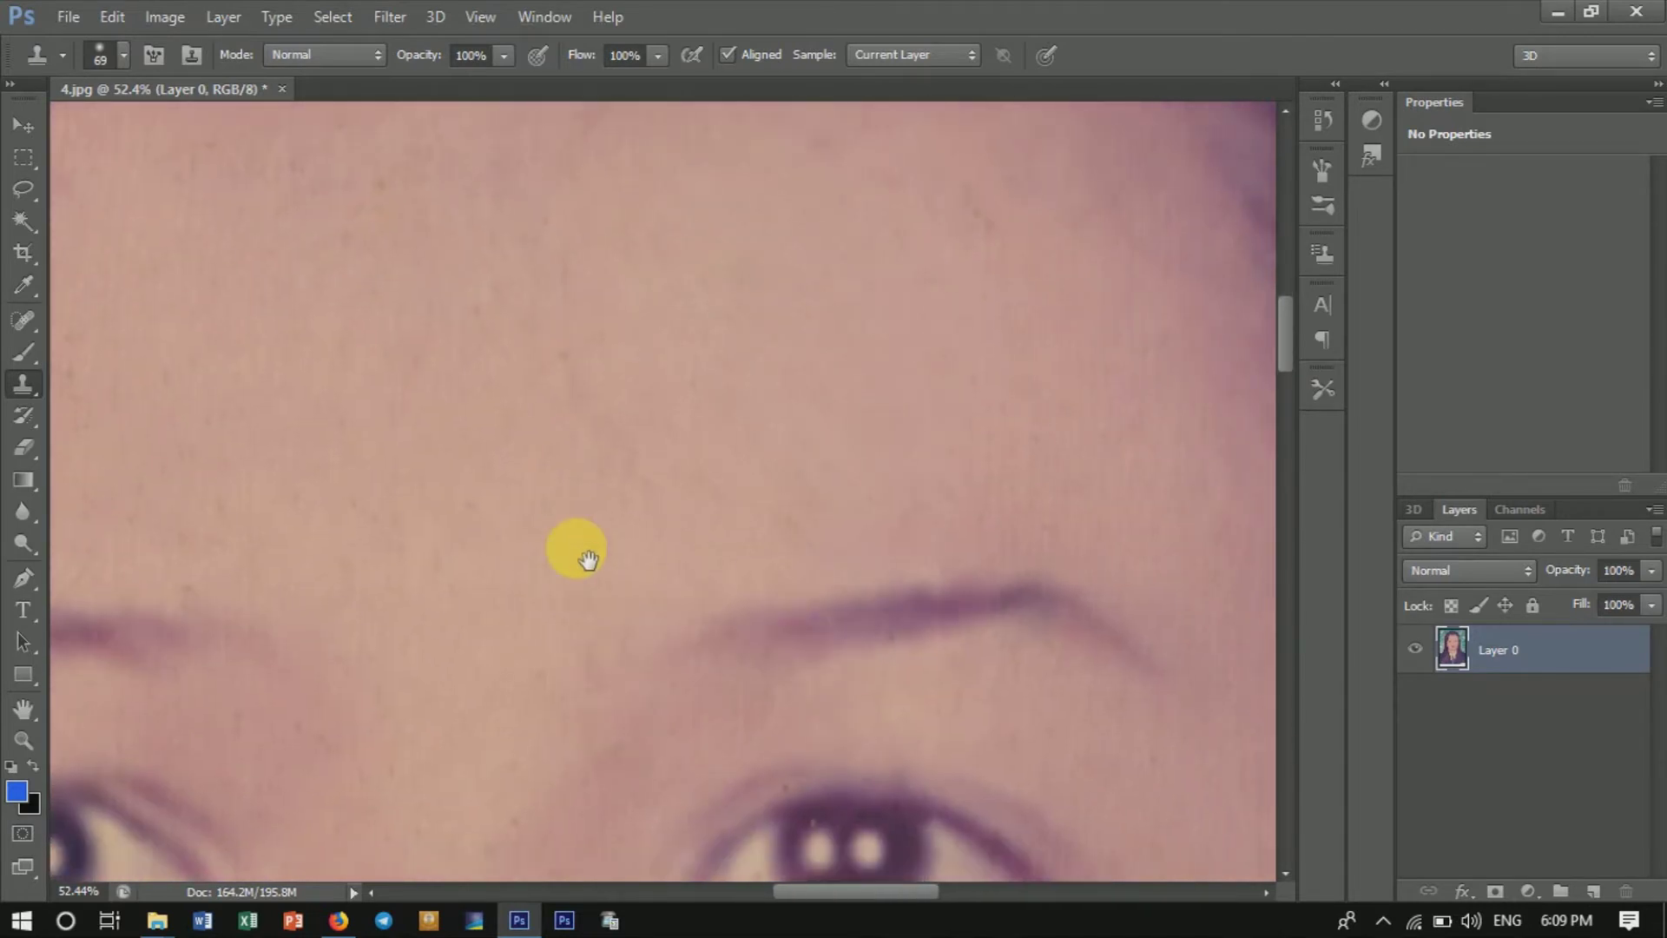
{"action": "scroll", "coordinate": [647, 465], "scroll_direction": "down", "scroll_amount": 2}
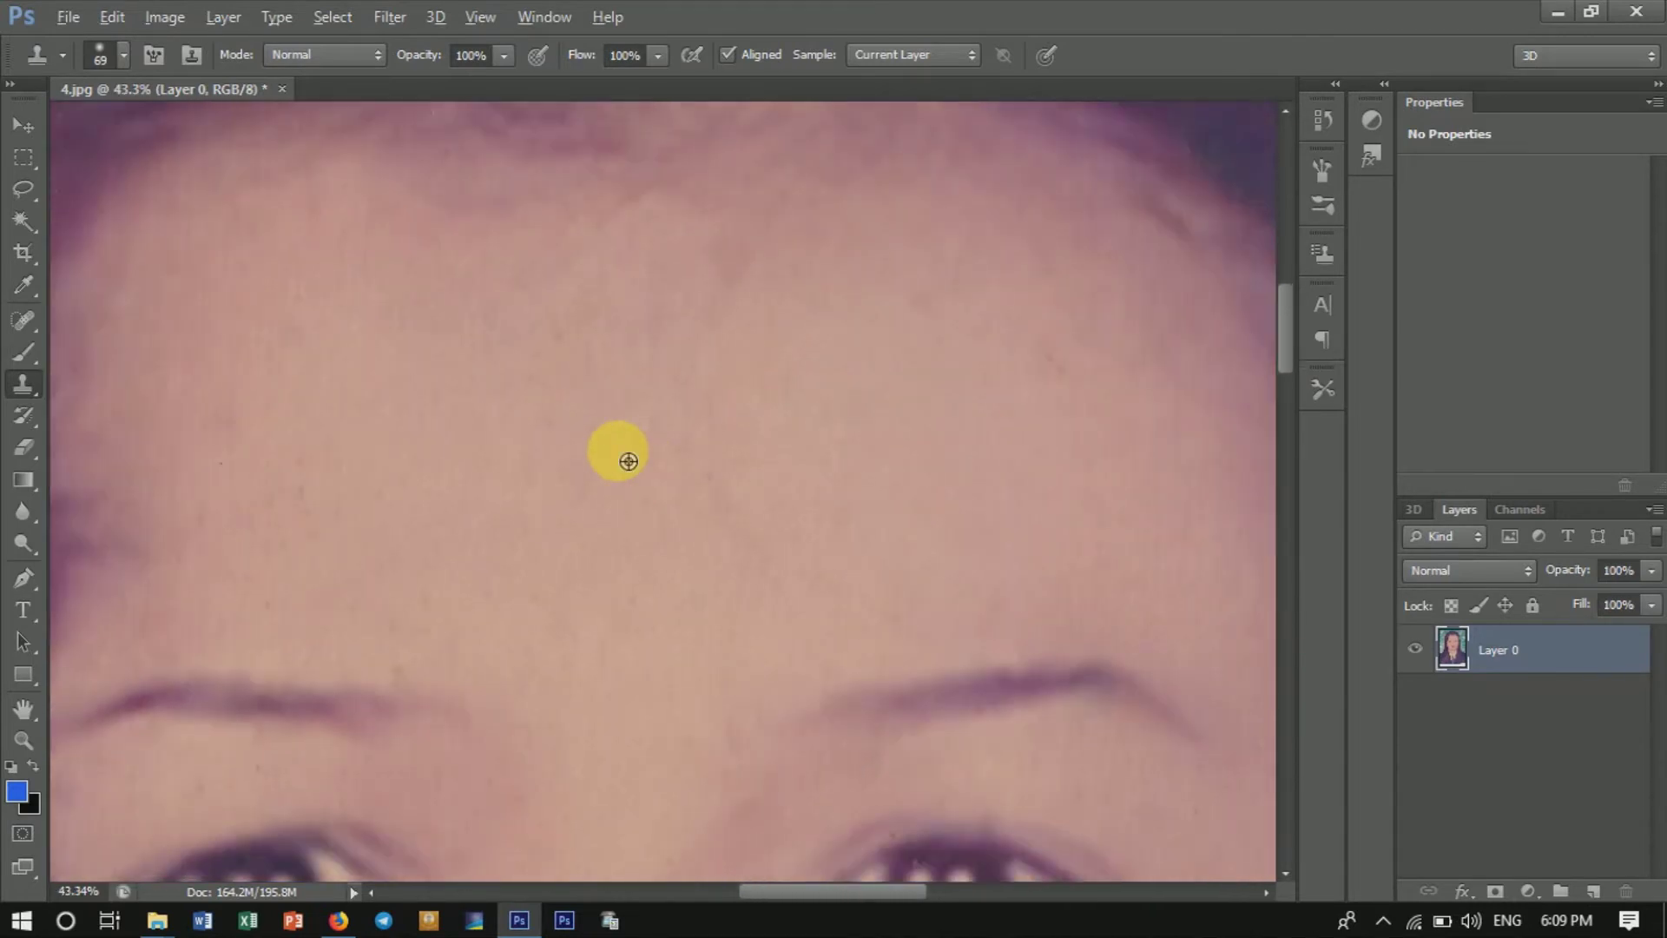
{"action": "scroll", "coordinate": [643, 460], "scroll_direction": "down", "scroll_amount": 2}
{"action": "scroll", "coordinate": [639, 458], "scroll_direction": "down", "scroll_amount": 2}
{"action": "scroll", "coordinate": [634, 456], "scroll_direction": "down", "scroll_amount": 2}
{"action": "scroll", "coordinate": [633, 446], "scroll_direction": "down", "scroll_amount": 2}
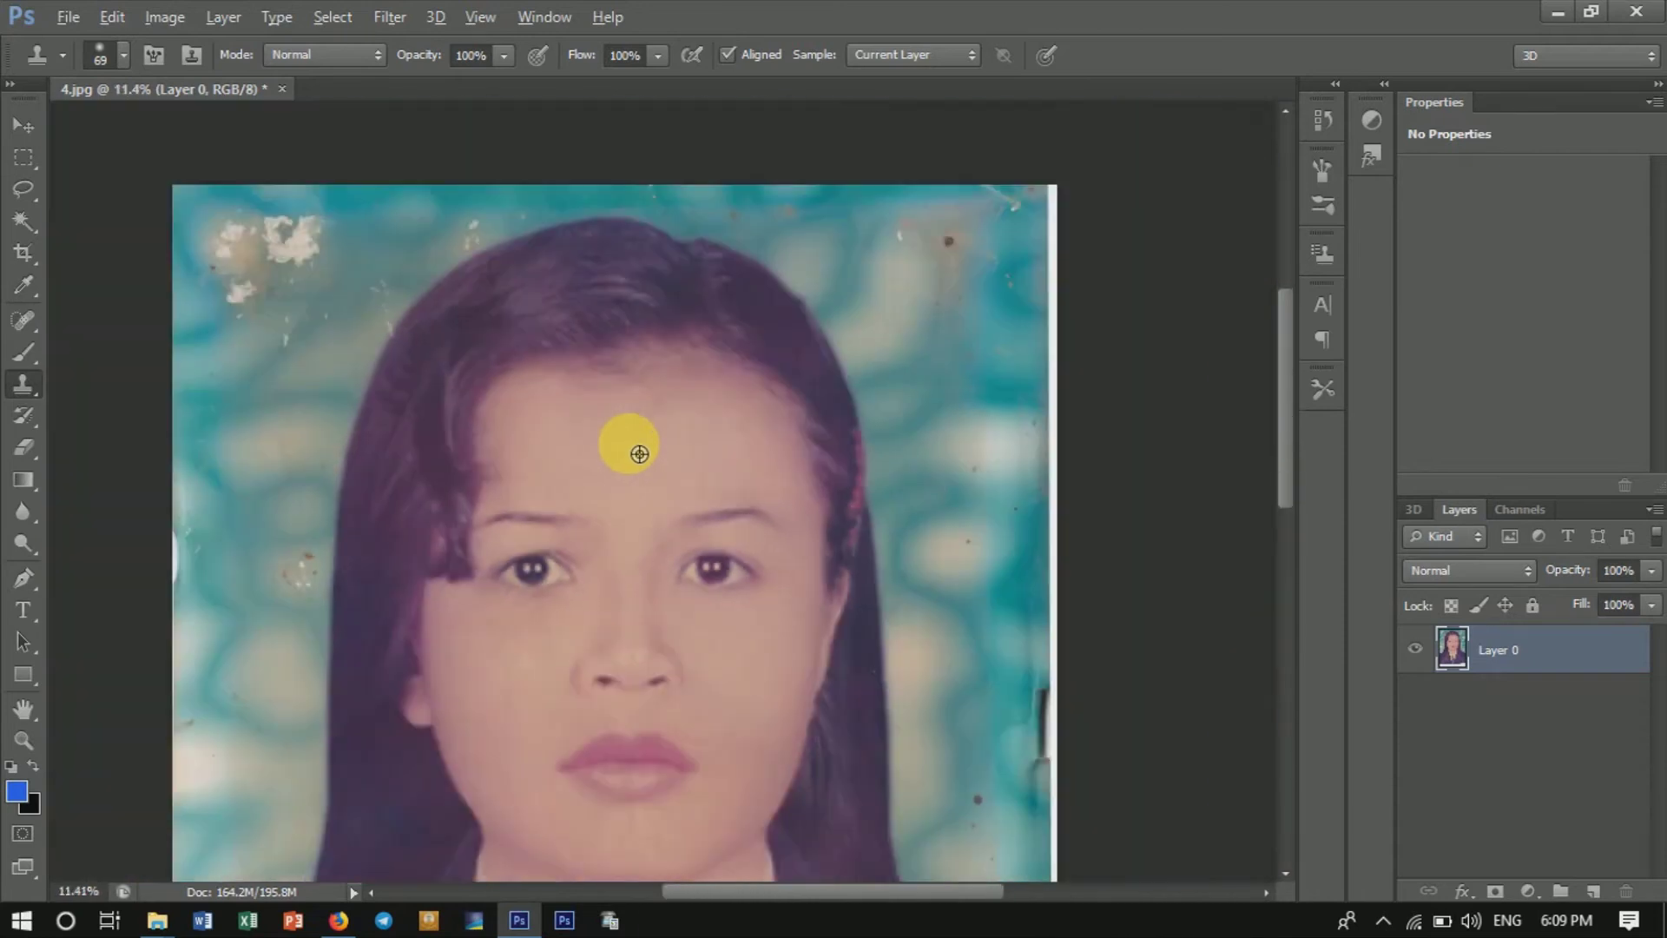
{"action": "scroll", "coordinate": [641, 447], "scroll_direction": "down", "scroll_amount": 2}
{"action": "scroll", "coordinate": [639, 452], "scroll_direction": "down", "scroll_amount": 2}
{"action": "scroll", "coordinate": [638, 450], "scroll_direction": "down", "scroll_amount": 1}
{"action": "scroll", "coordinate": [633, 445], "scroll_direction": "down", "scroll_amount": 1}
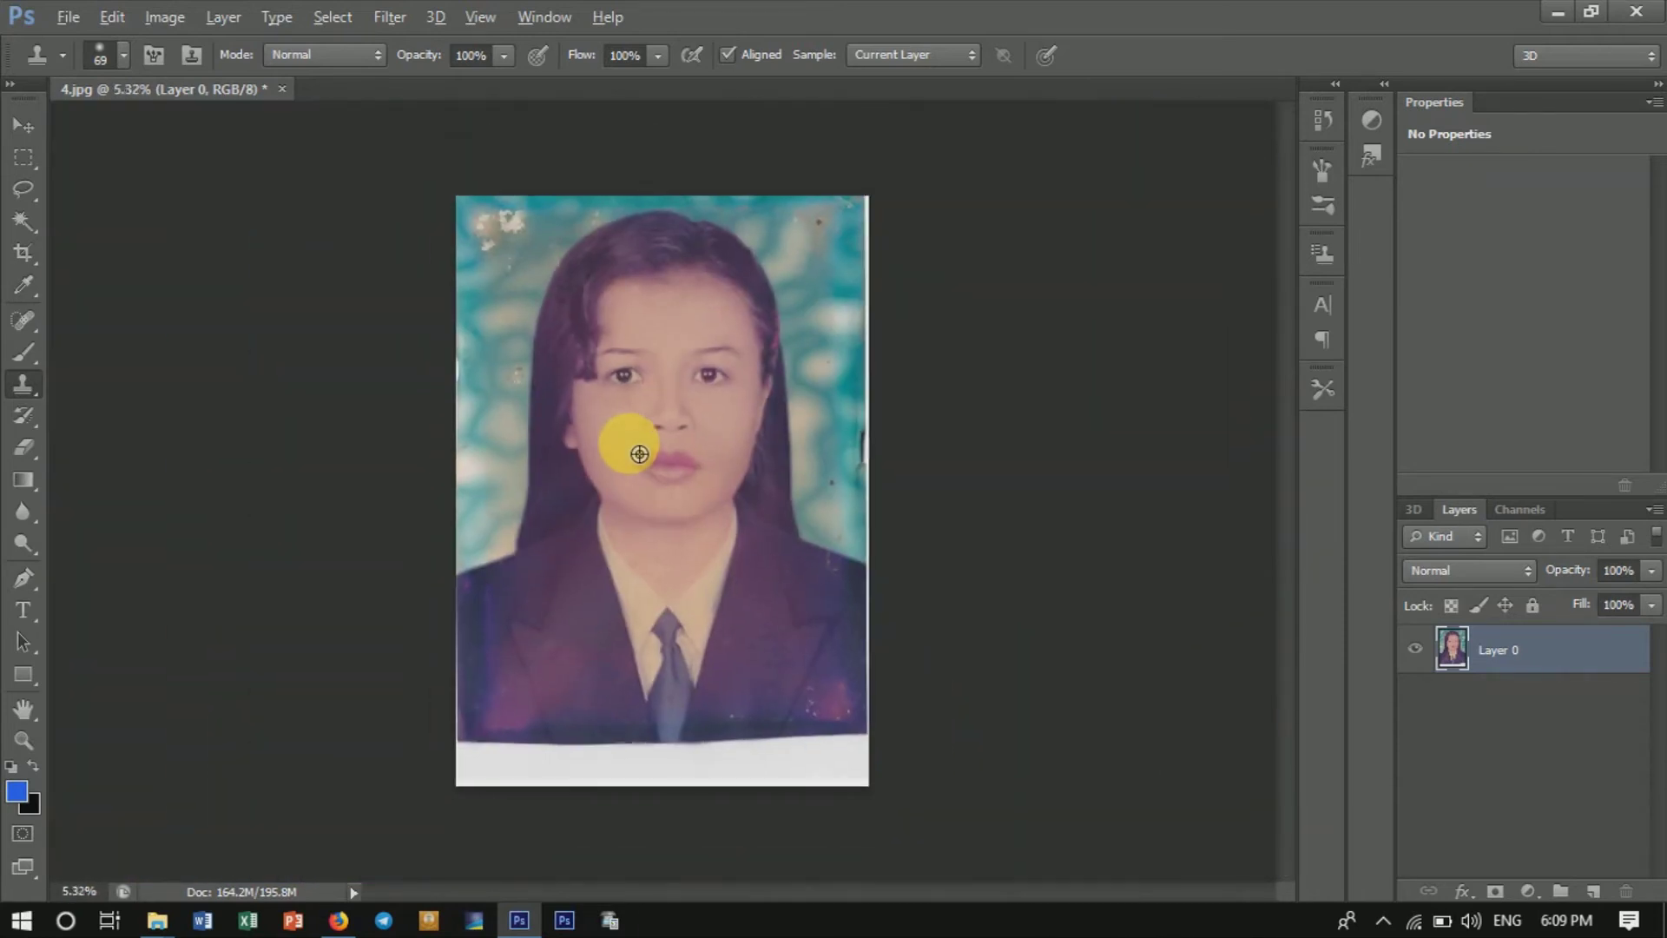
Apply Levels with input black at 16 and white at 232.
{"action": "key", "text": "ctrl+l"}
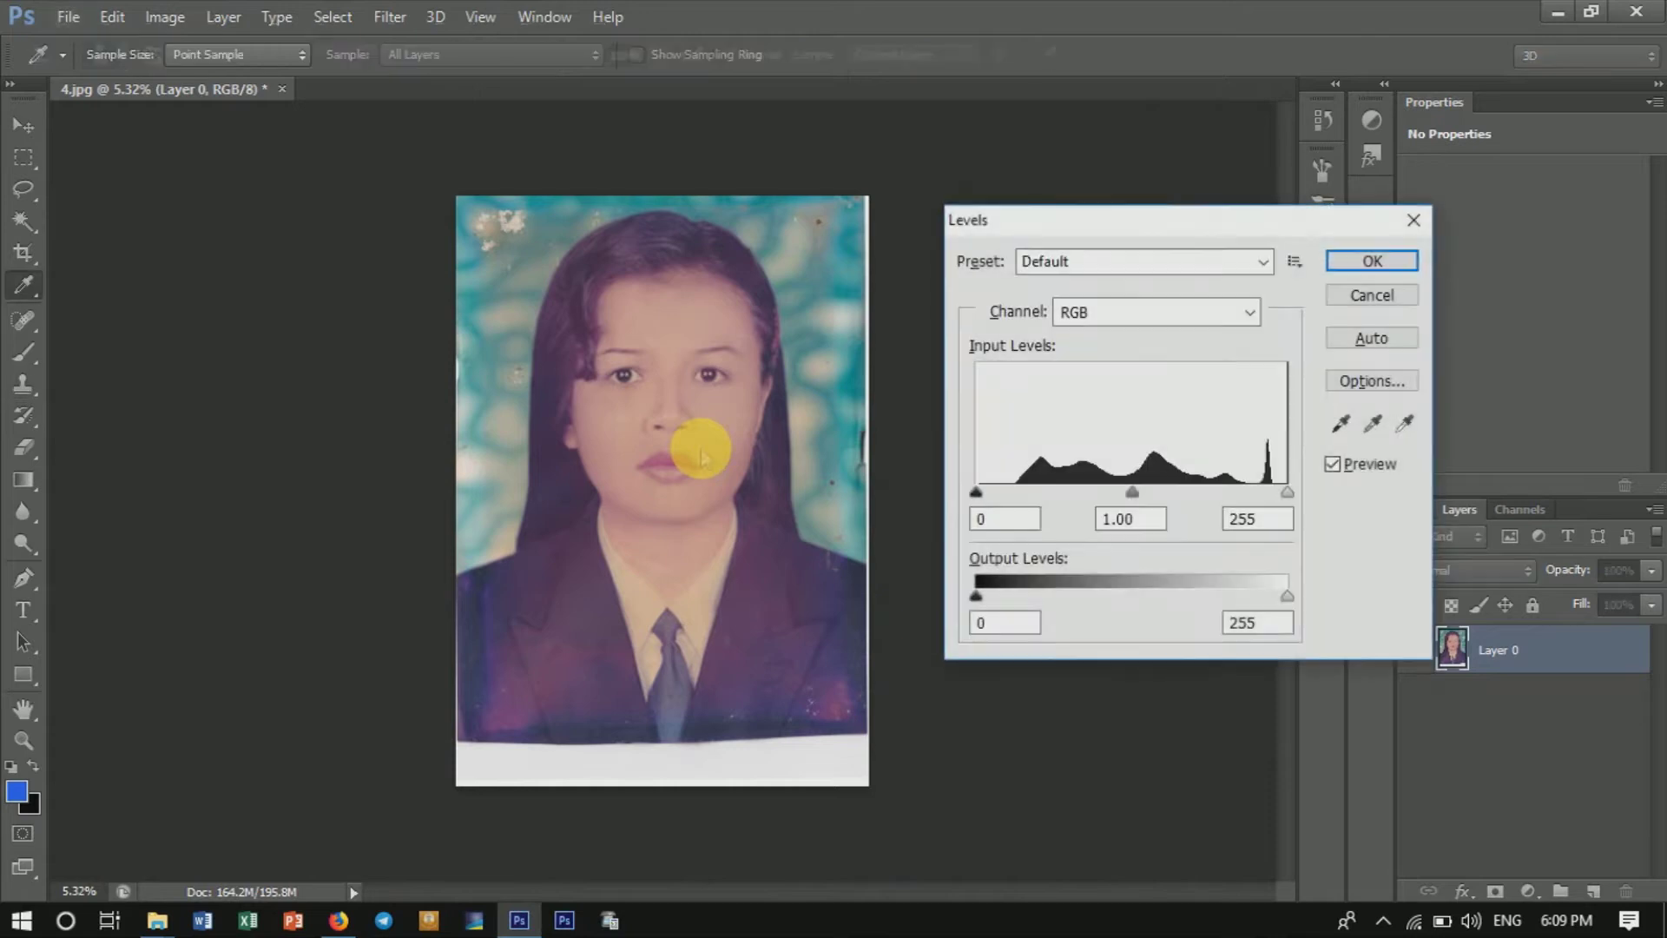
{"action": "left_click_drag", "start_coordinate": [982, 493], "coordinate": [996, 492]}
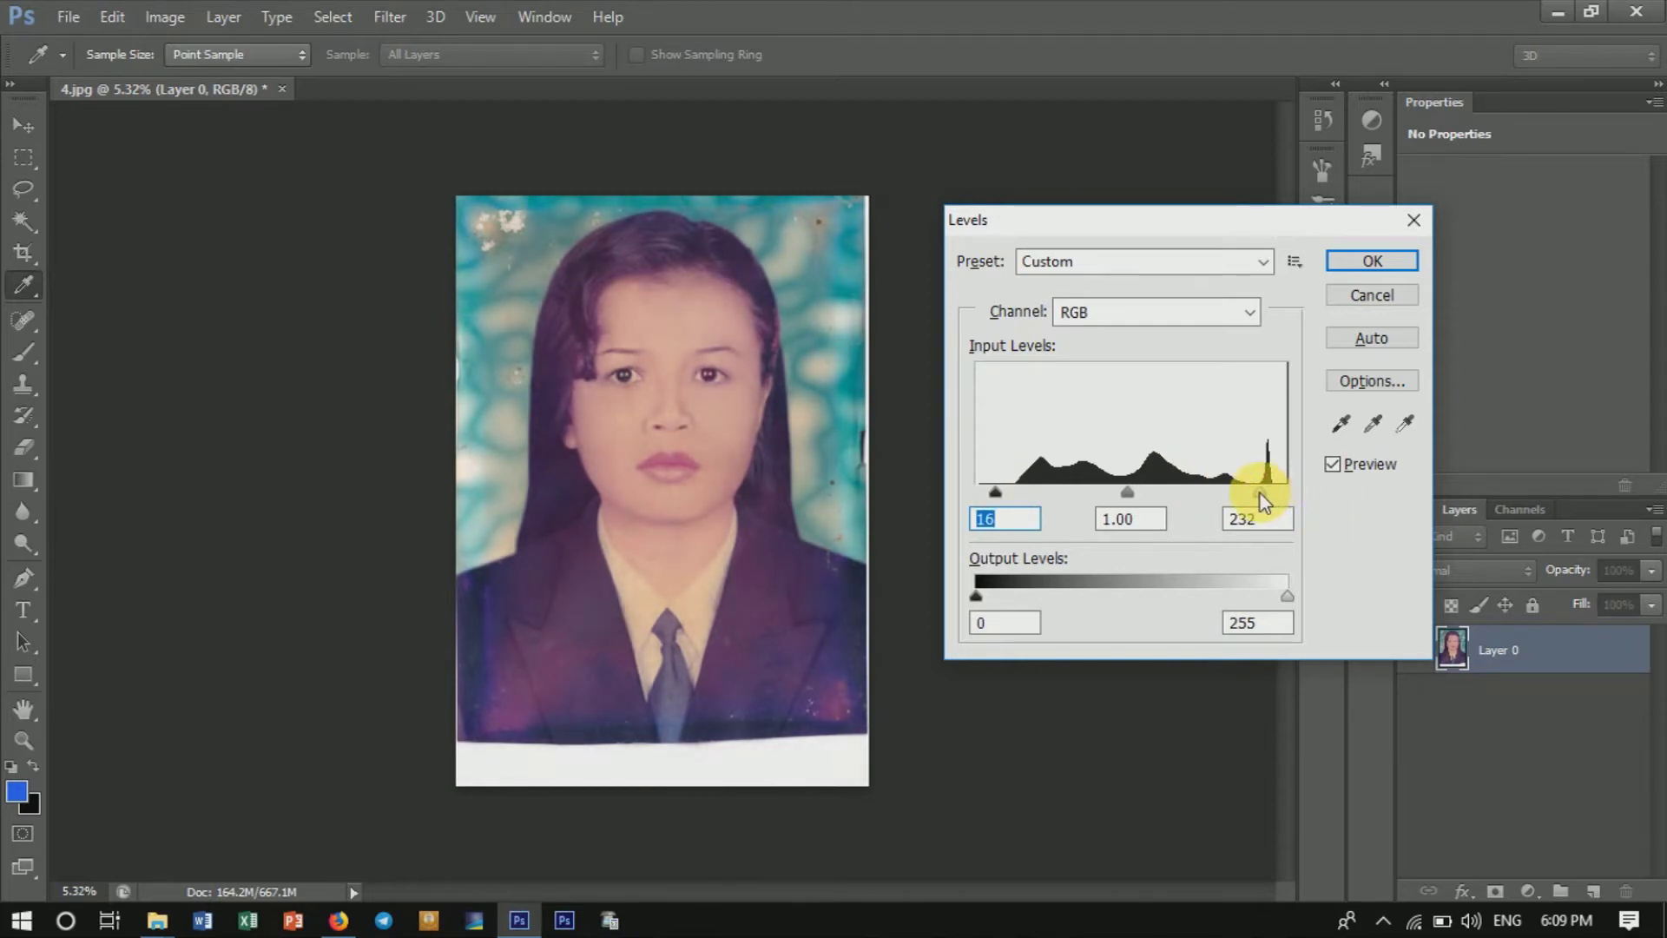
{"action": "left_click", "coordinate": [1353, 262]}
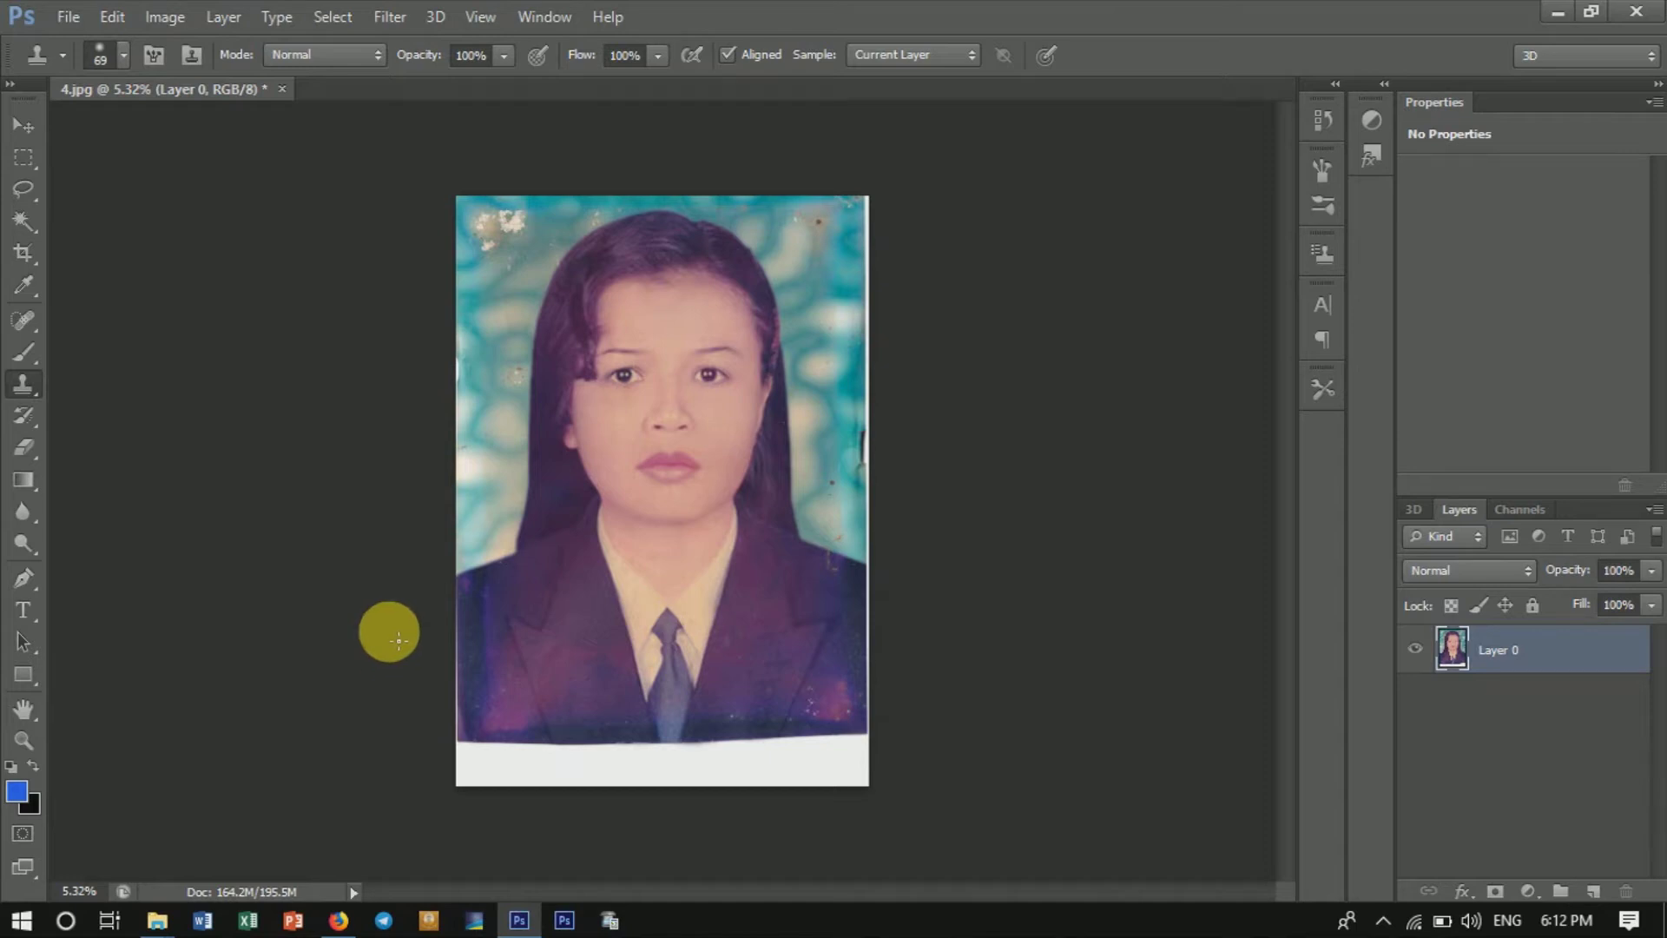
Zoom in and pan across the portrait.
{"action": "key", "text": "alt"}
{"action": "scroll", "coordinate": [700, 551], "scroll_direction": "up", "scroll_amount": 2}
{"action": "scroll", "coordinate": [707, 558], "scroll_direction": "up", "scroll_amount": 2}
{"action": "scroll", "coordinate": [707, 568], "scroll_direction": "up", "scroll_amount": 2}
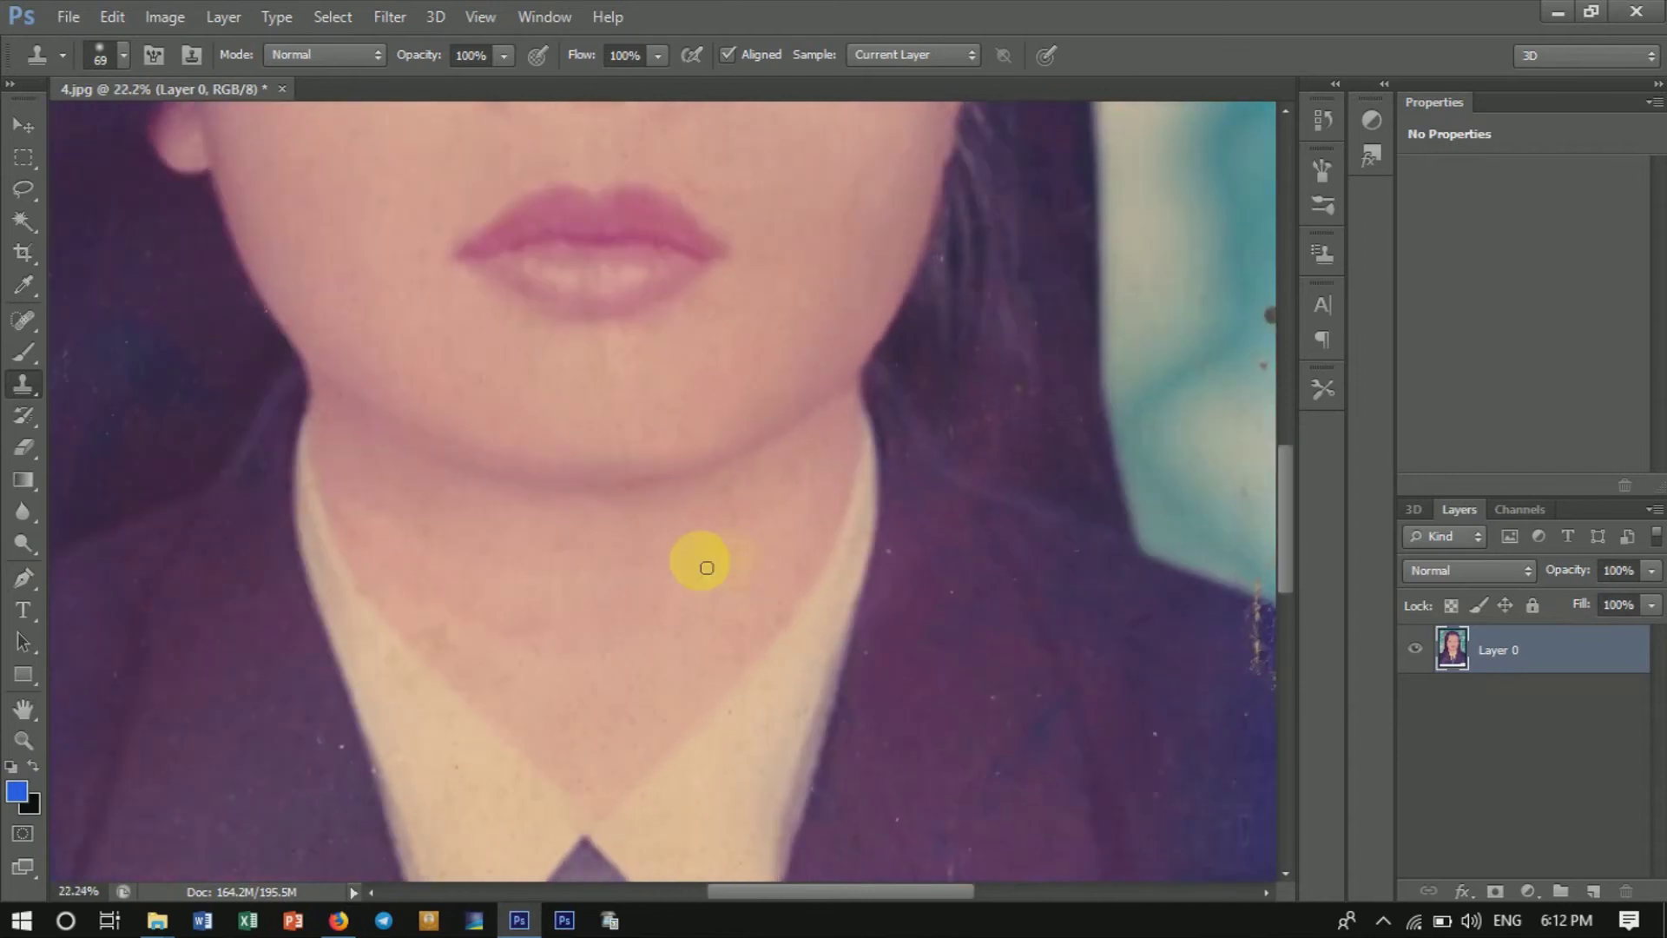
{"action": "left_click_drag", "start_coordinate": [706, 568], "coordinate": [924, 416]}
Select the Pen tool and scroll around the figure's outline.
{"action": "left_click", "coordinate": [19, 582]}
{"action": "scroll", "coordinate": [269, 625], "scroll_direction": "down", "scroll_amount": 2}
{"action": "scroll", "coordinate": [268, 625], "scroll_direction": "right", "scroll_amount": 2}
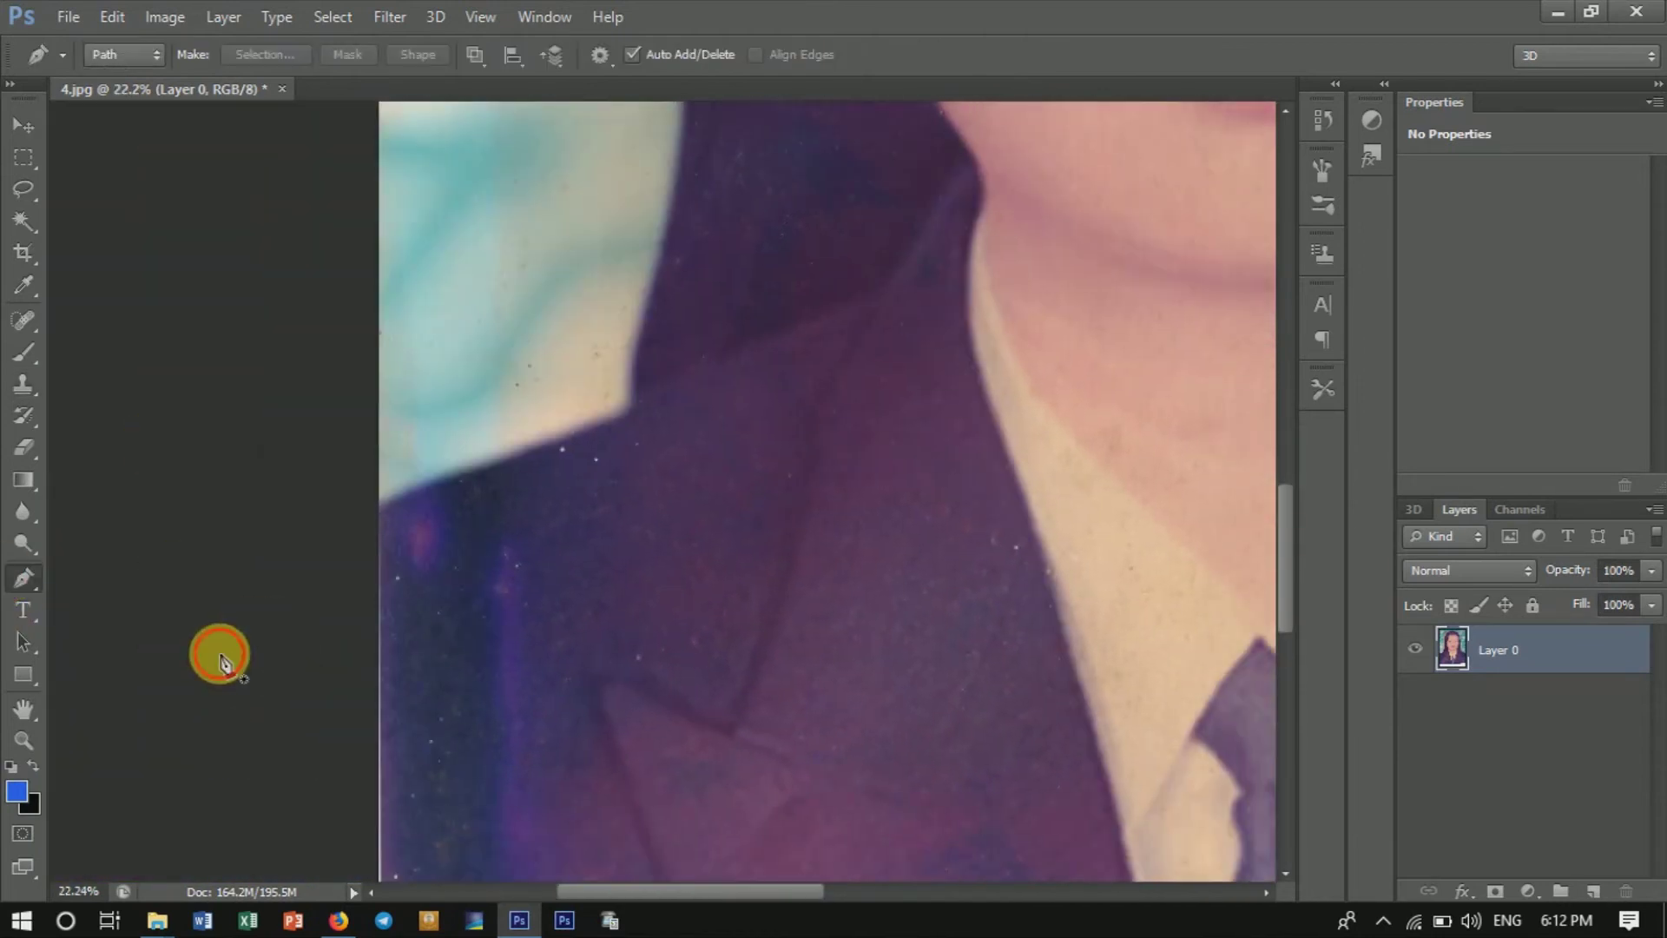
{"action": "scroll", "coordinate": [732, 527], "scroll_direction": "down", "scroll_amount": 2}
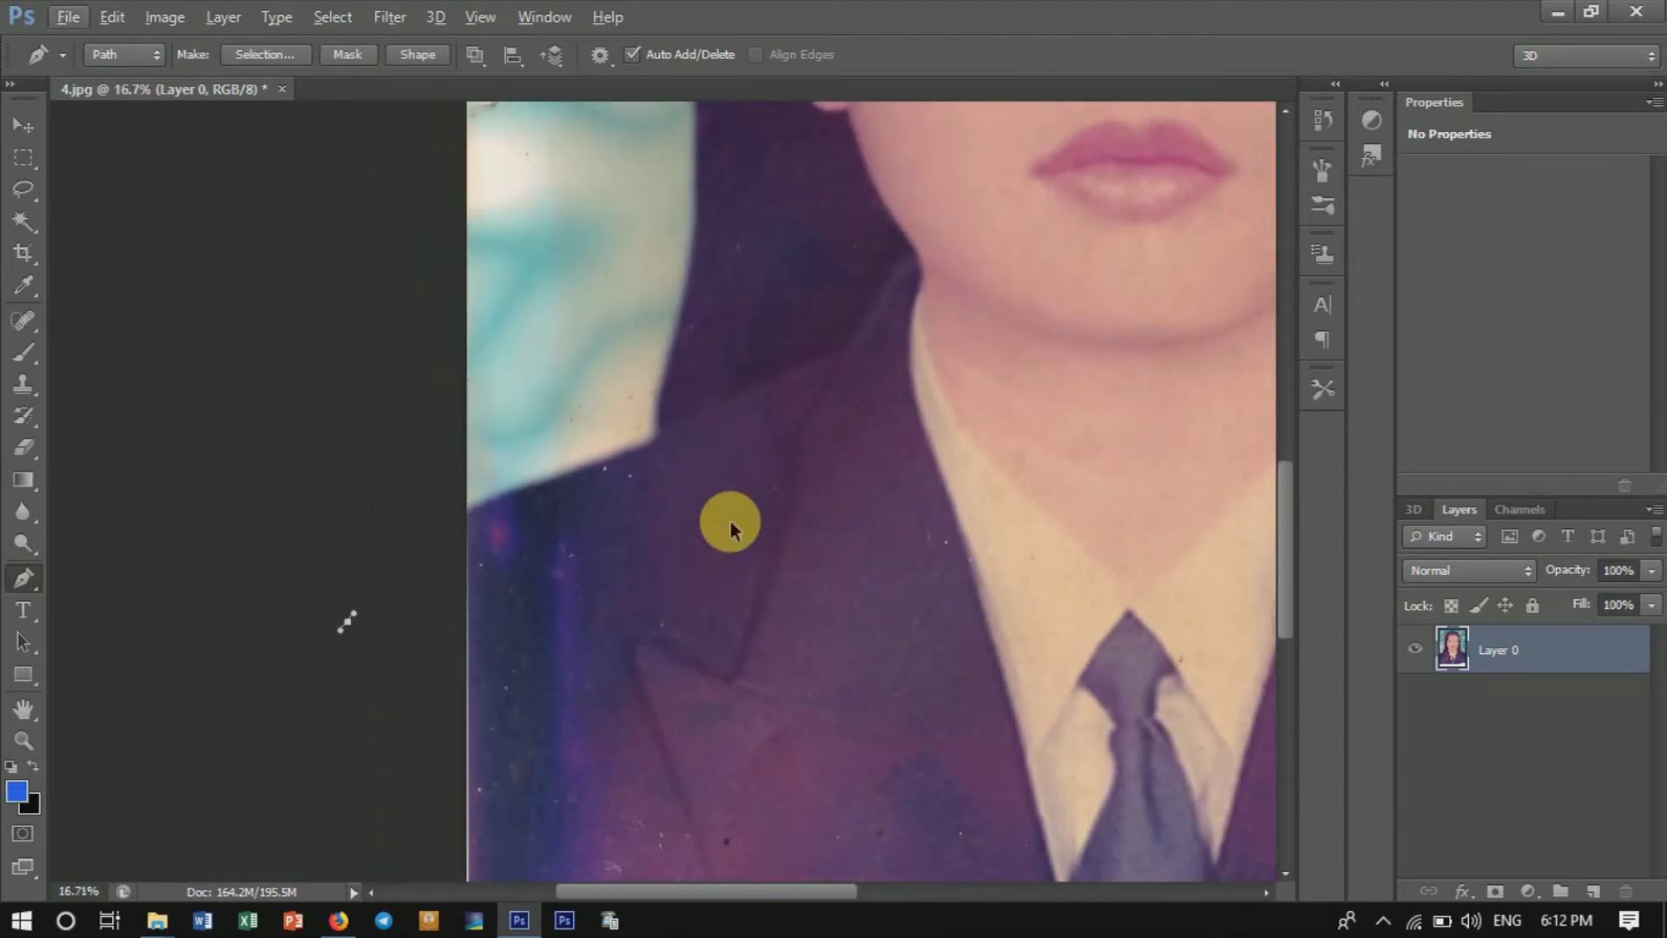
{"action": "scroll", "coordinate": [732, 527], "scroll_direction": "down", "scroll_amount": 2}
{"action": "scroll", "coordinate": [726, 538], "scroll_direction": "down", "scroll_amount": 2}
{"action": "scroll", "coordinate": [726, 539], "scroll_direction": "down", "scroll_amount": 1}
{"action": "scroll", "coordinate": [728, 547], "scroll_direction": "down", "scroll_amount": 1}
{"action": "scroll", "coordinate": [728, 549], "scroll_direction": "up", "scroll_amount": 1}
{"action": "scroll", "coordinate": [726, 543], "scroll_direction": "up", "scroll_amount": 2}
{"action": "scroll", "coordinate": [726, 543], "scroll_direction": "up", "scroll_amount": 1}
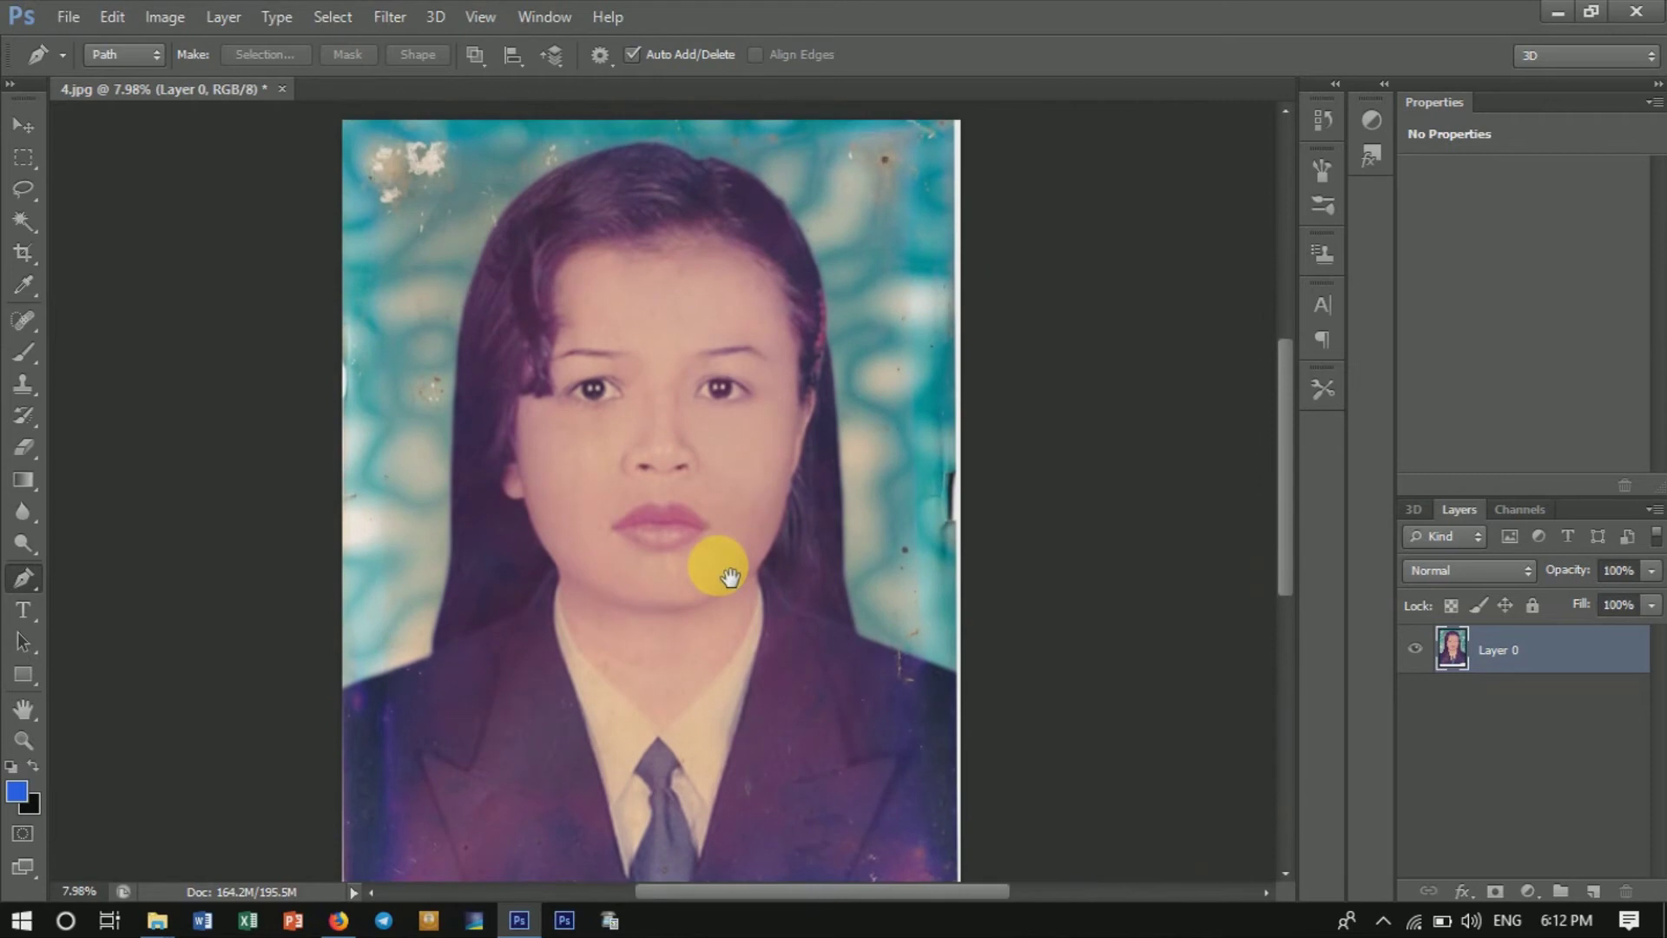
{"action": "scroll", "coordinate": [725, 571], "scroll_direction": "up", "scroll_amount": 1}
{"action": "scroll", "coordinate": [708, 530], "scroll_direction": "up", "scroll_amount": 1}
{"action": "scroll", "coordinate": [725, 578], "scroll_direction": "up", "scroll_amount": 1}
{"action": "scroll", "coordinate": [734, 591], "scroll_direction": "up", "scroll_amount": 1}
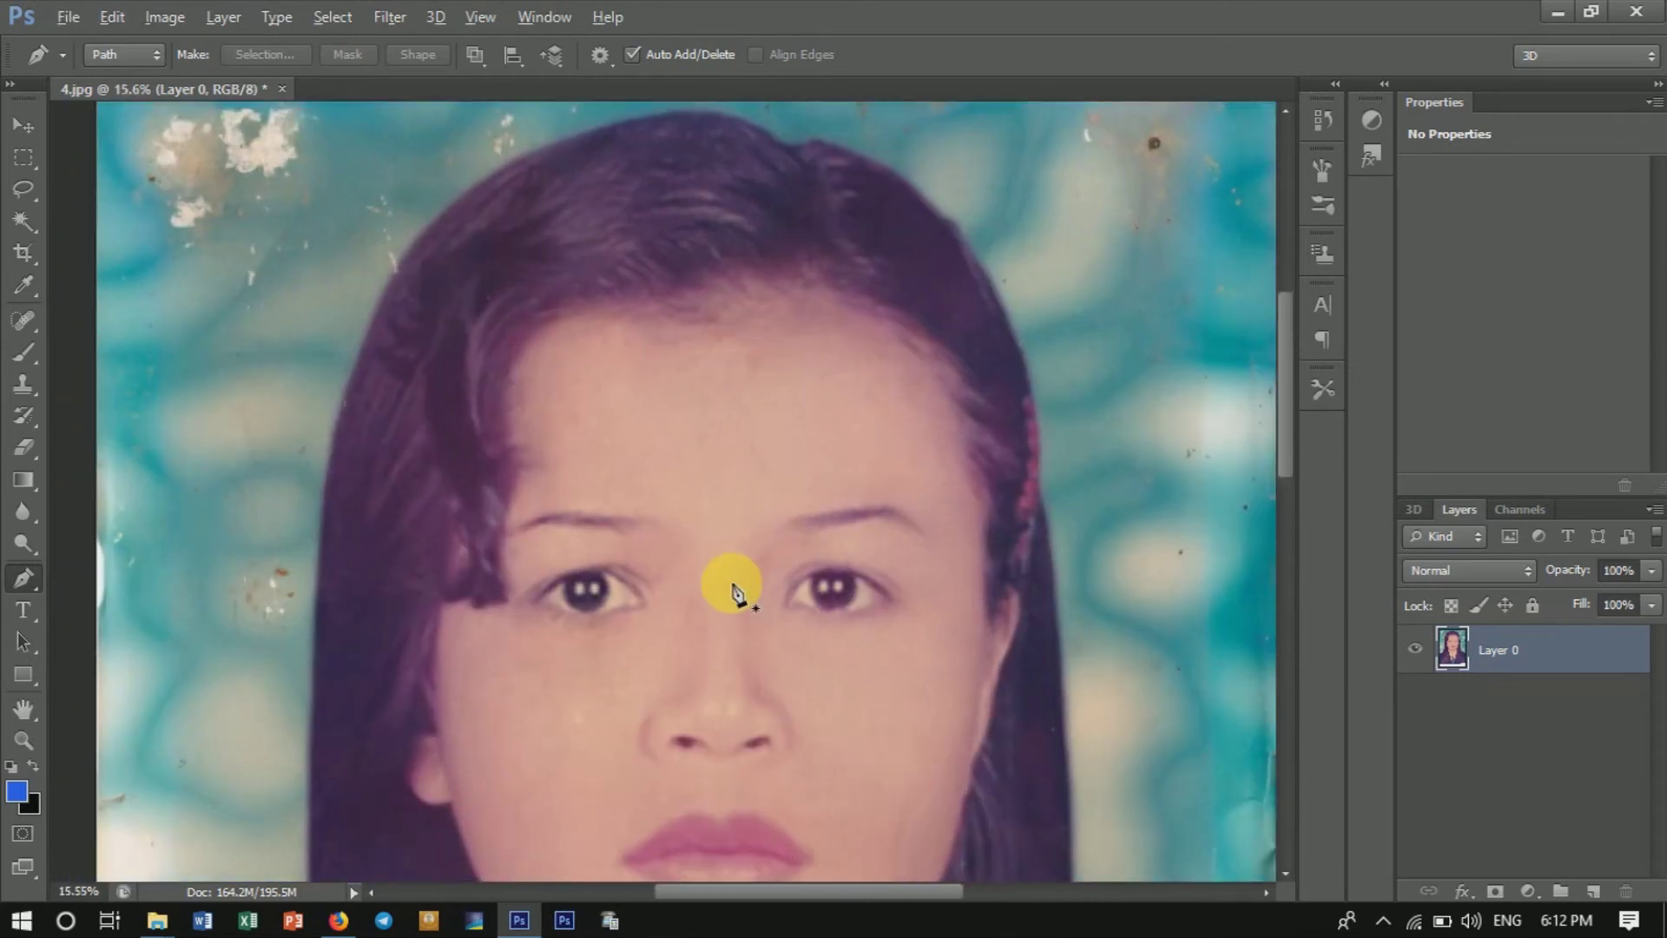
Warm the midtones with Color Balance: Cyan-Red +21 and a slight shift toward magenta.
{"action": "key", "text": "ctrl+b"}
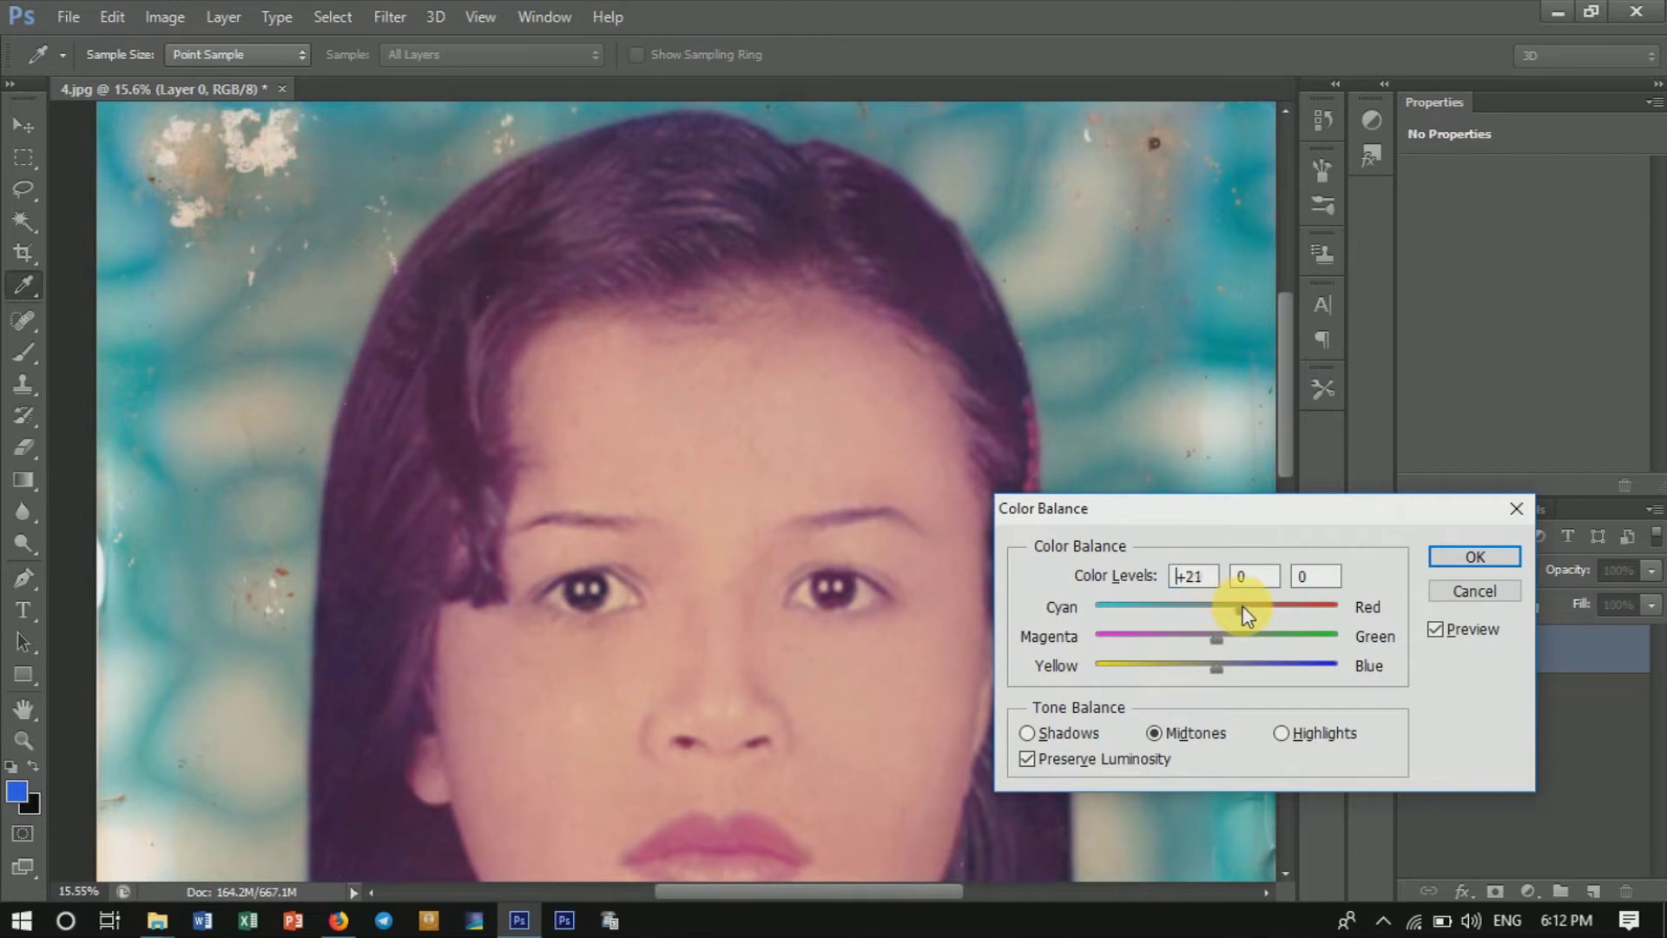
{"action": "left_click_drag", "start_coordinate": [1217, 640], "coordinate": [1199, 639]}
{"action": "left_click", "coordinate": [1446, 557]}
Start the Pen path at the left edge and trace along the shoulder and suit edge.
{"action": "left_click", "coordinate": [1229, 712]}
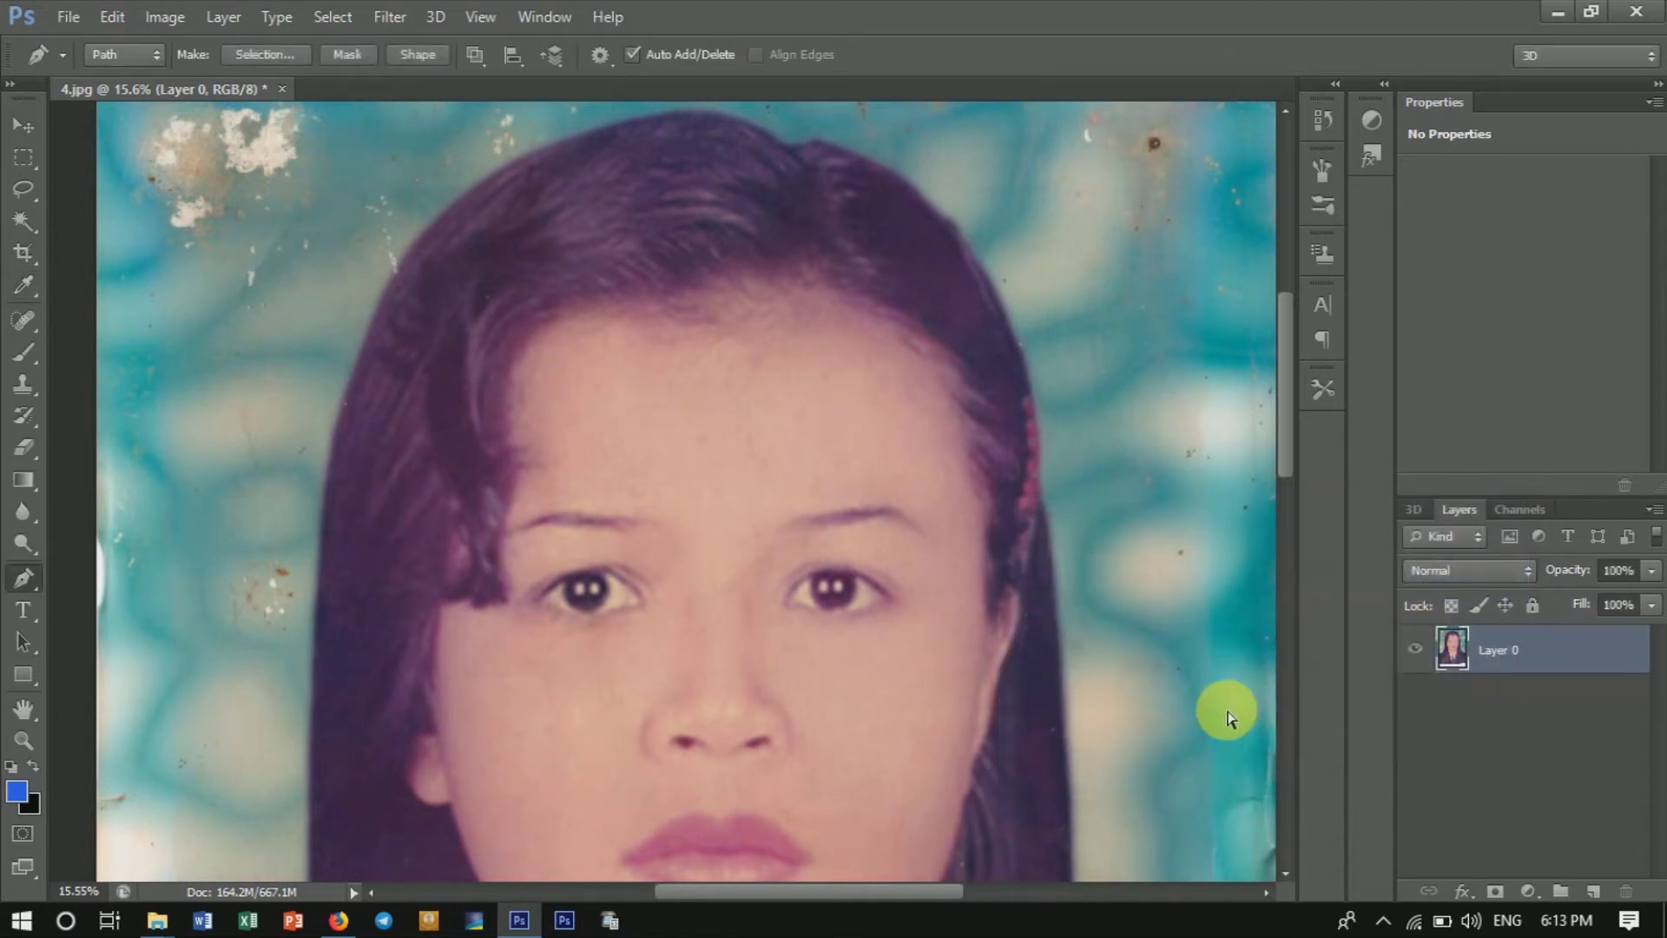
{"action": "scroll", "coordinate": [903, 694], "scroll_direction": "down", "scroll_amount": 3}
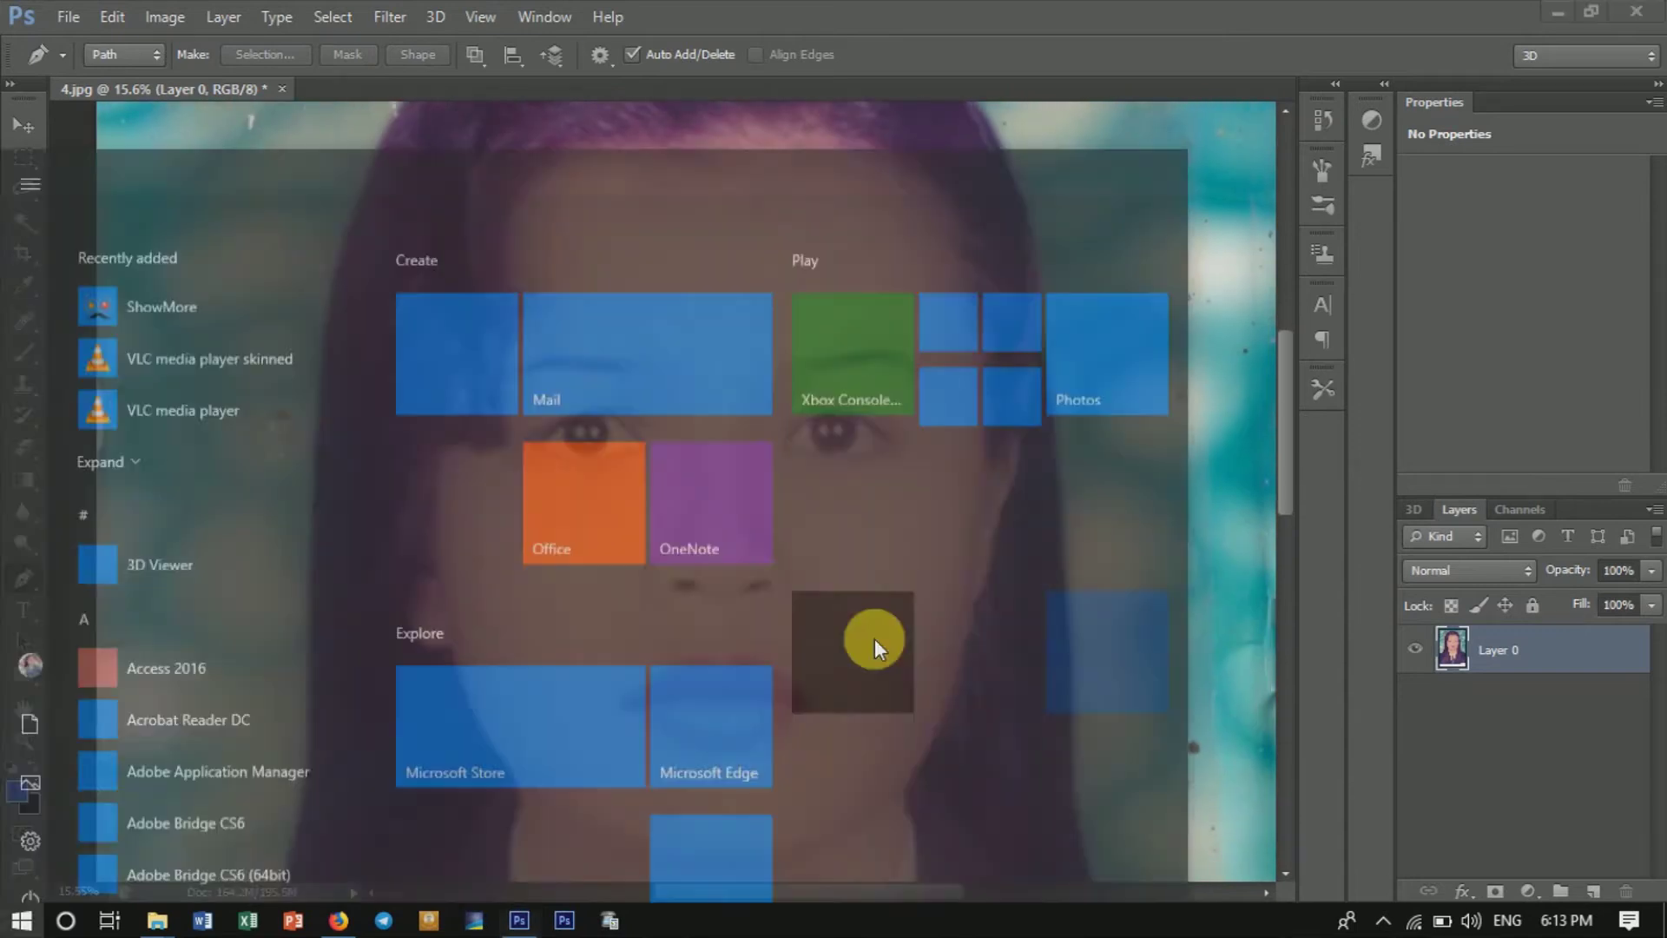
{"action": "scroll", "coordinate": [877, 647], "scroll_direction": "down", "scroll_amount": 2}
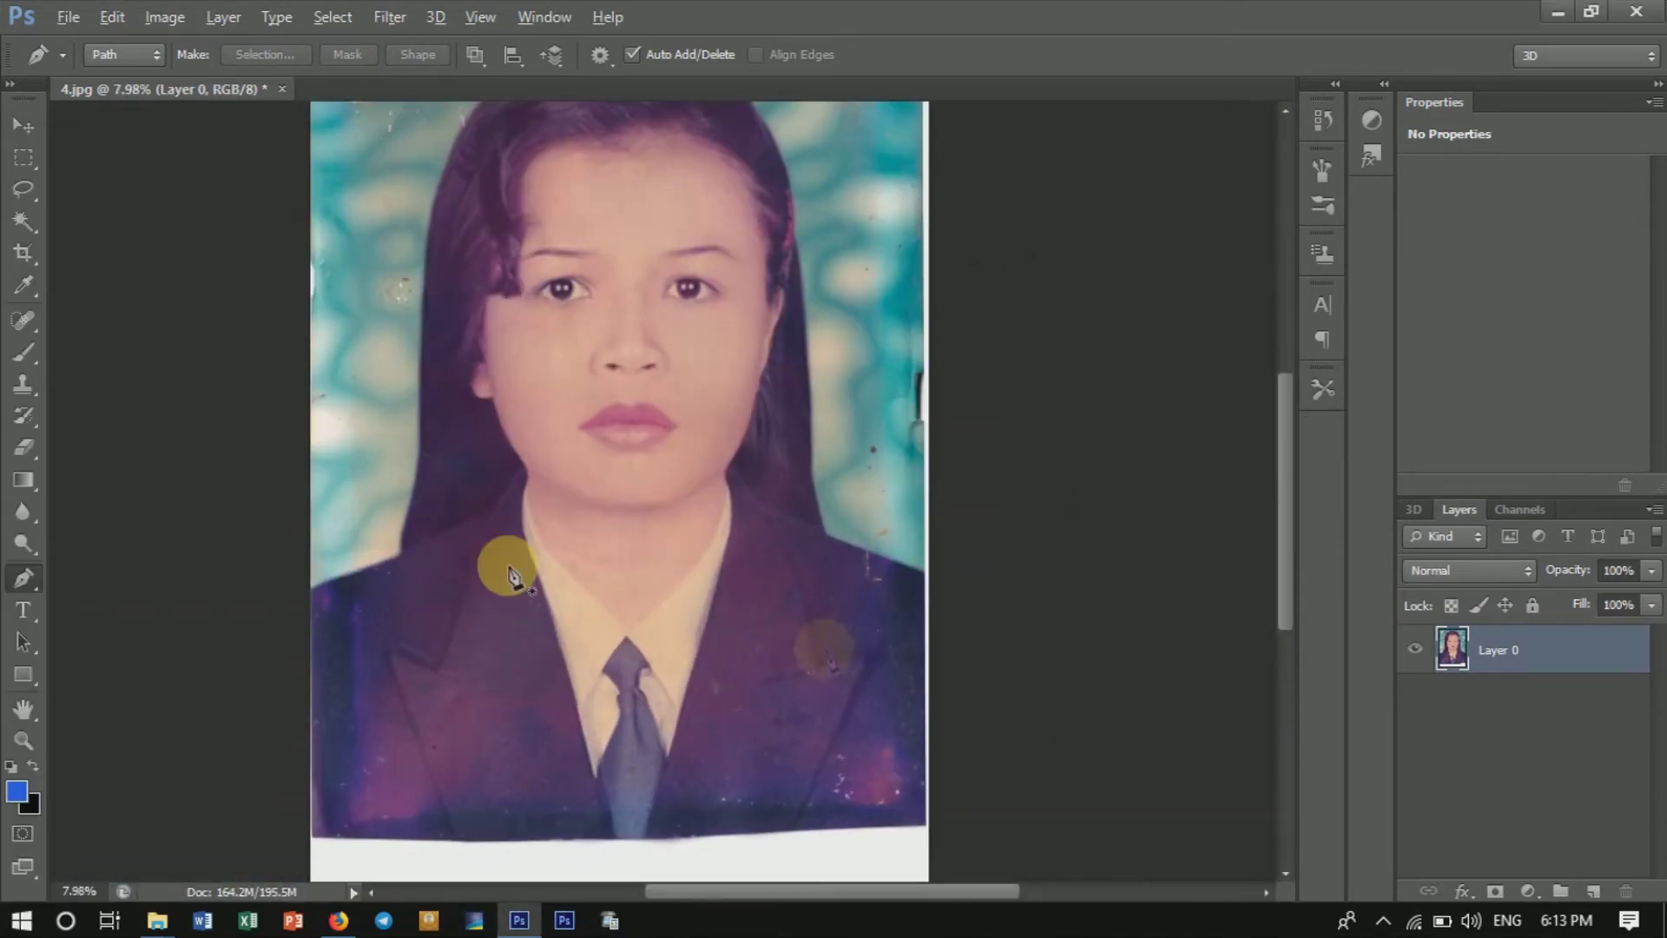
{"action": "scroll", "coordinate": [383, 460], "scroll_direction": "down", "scroll_amount": 3}
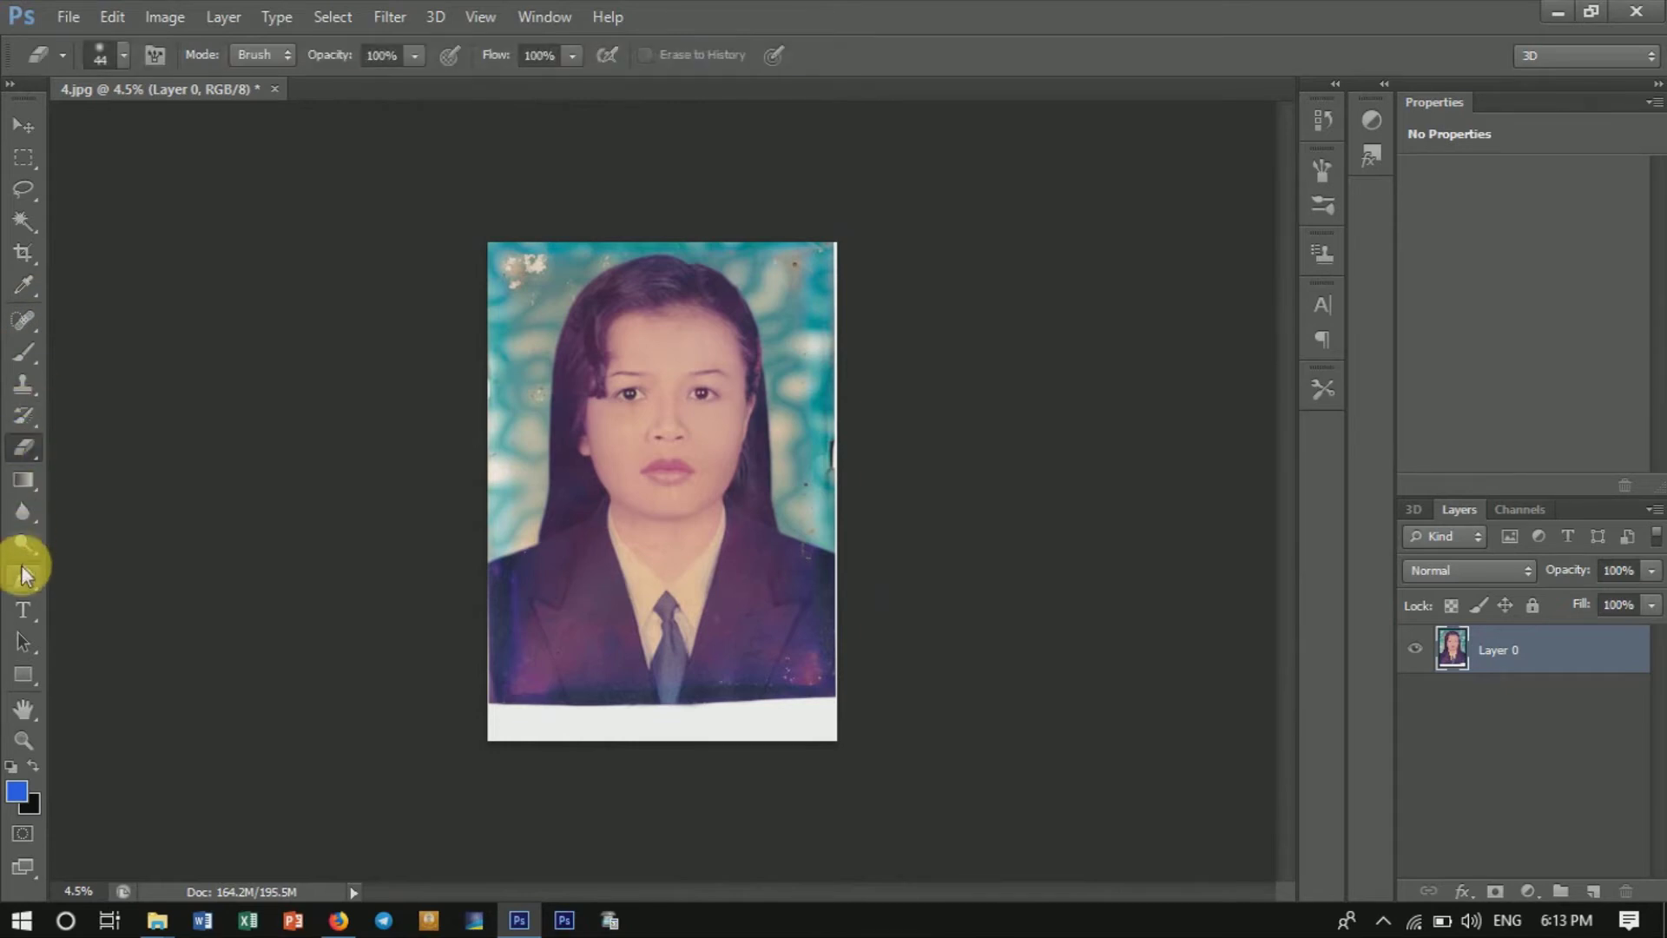
{"action": "scroll", "coordinate": [383, 652], "scroll_direction": "up", "scroll_amount": 2}
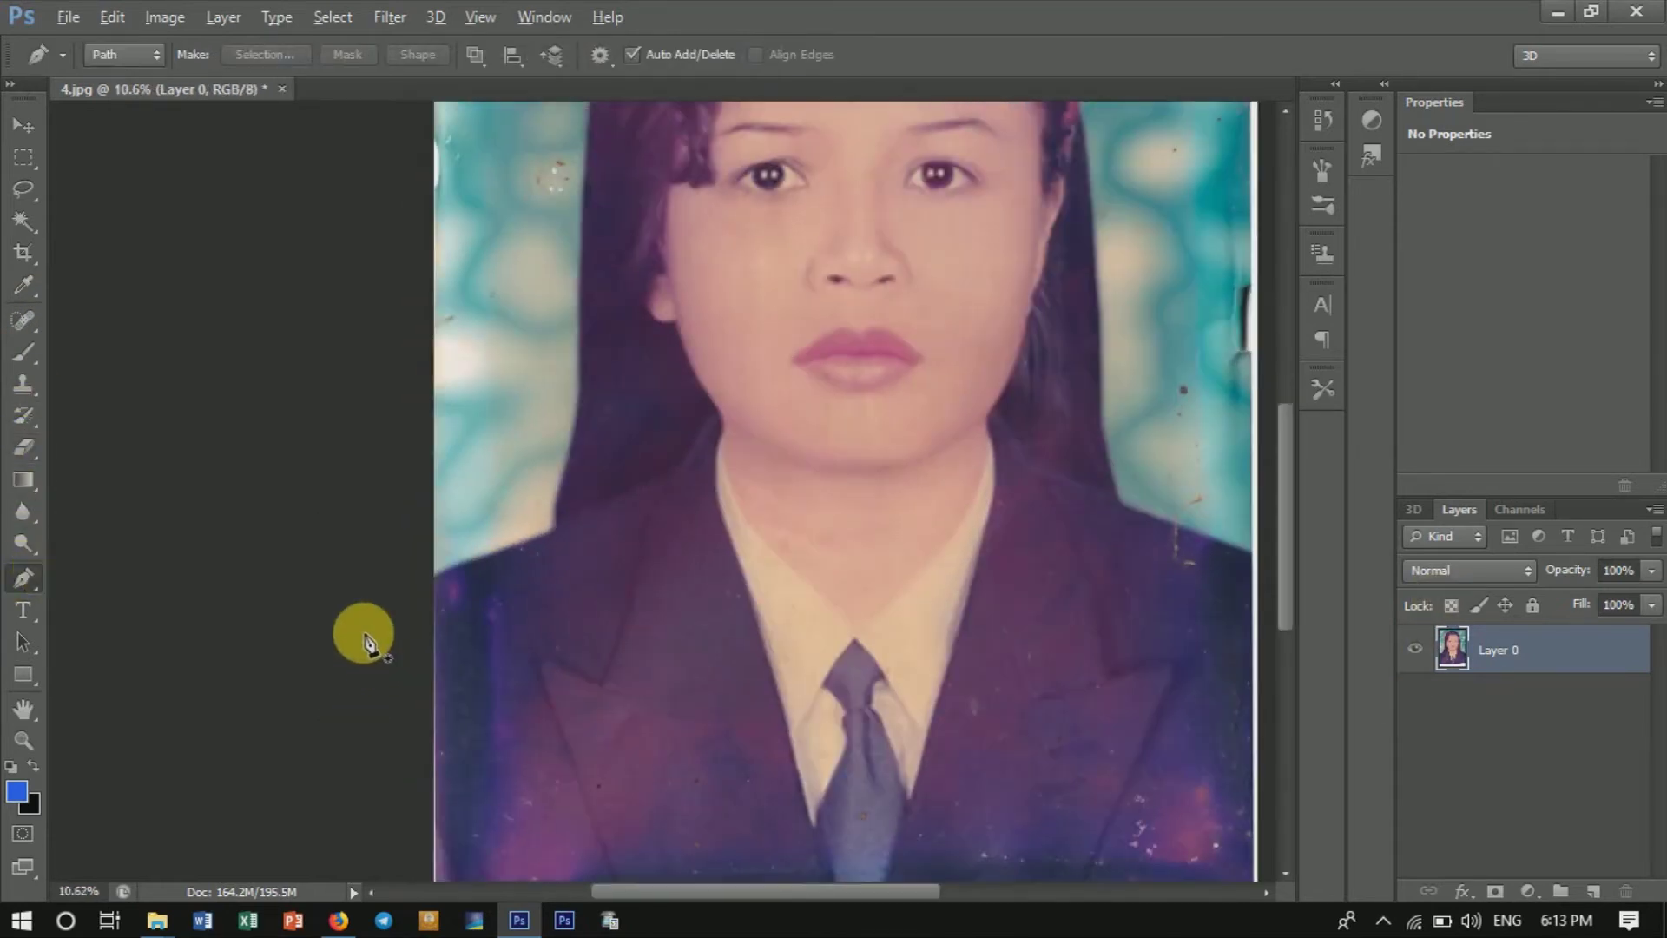
{"action": "scroll", "coordinate": [361, 633], "scroll_direction": "up", "scroll_amount": 3}
{"action": "left_click_drag", "start_coordinate": [306, 736], "coordinate": [326, 695]}
{"action": "left_click", "coordinate": [486, 563]}
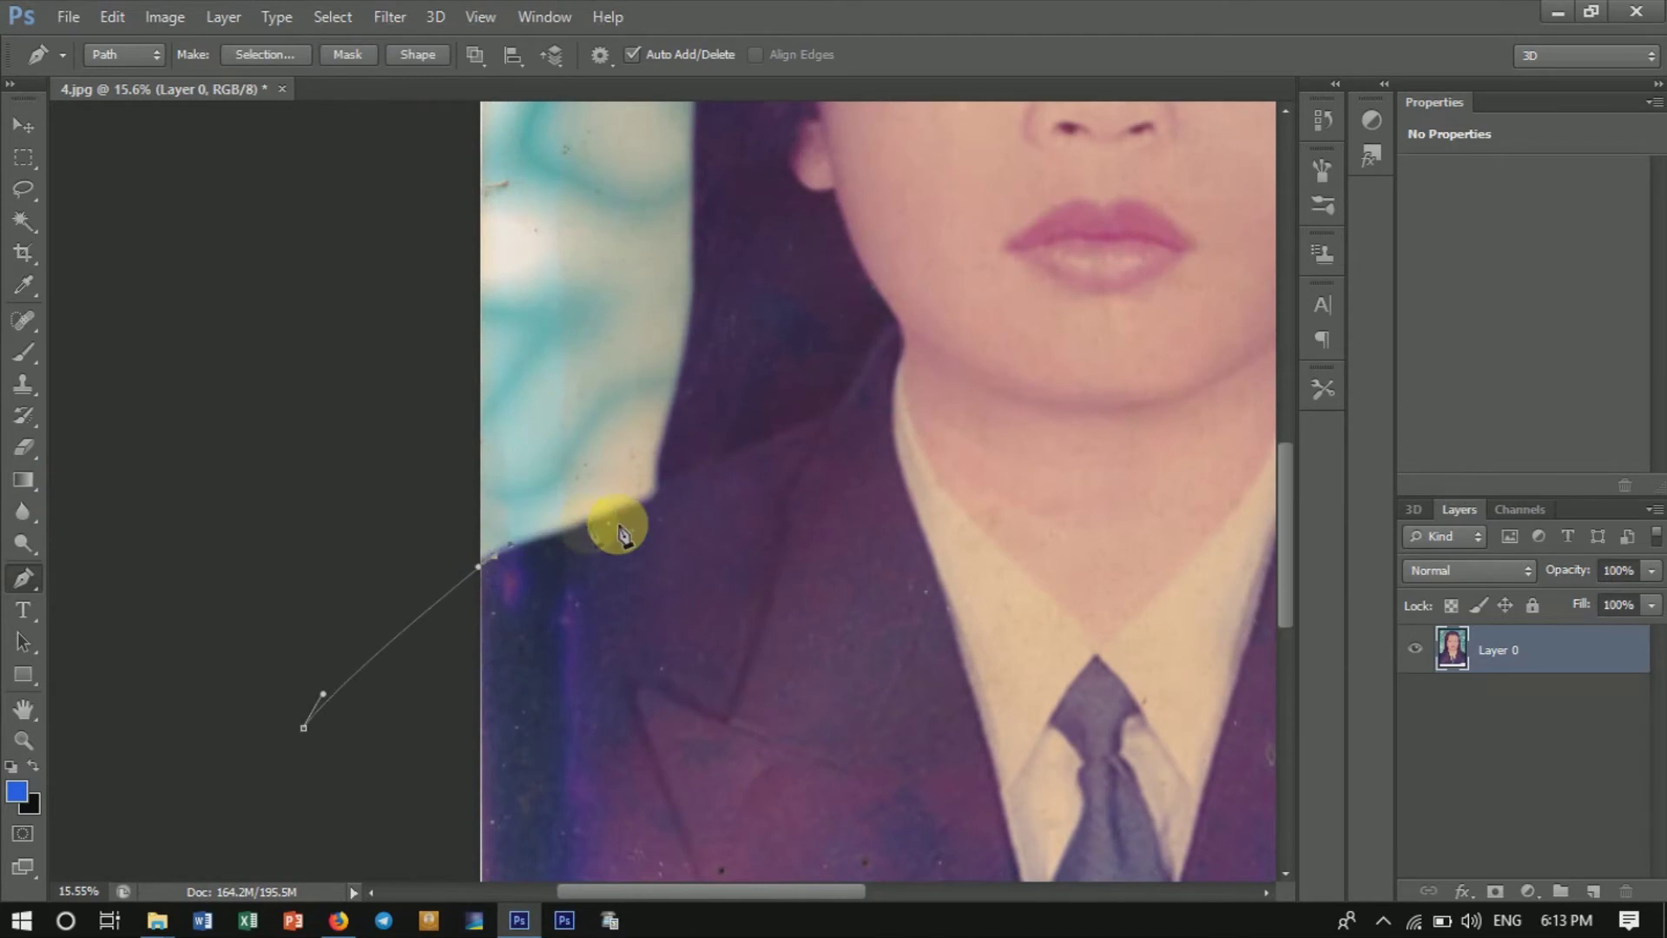
{"action": "scroll", "coordinate": [665, 556], "scroll_direction": "up", "scroll_amount": 3}
{"action": "scroll", "coordinate": [673, 608], "scroll_direction": "up", "scroll_amount": 2}
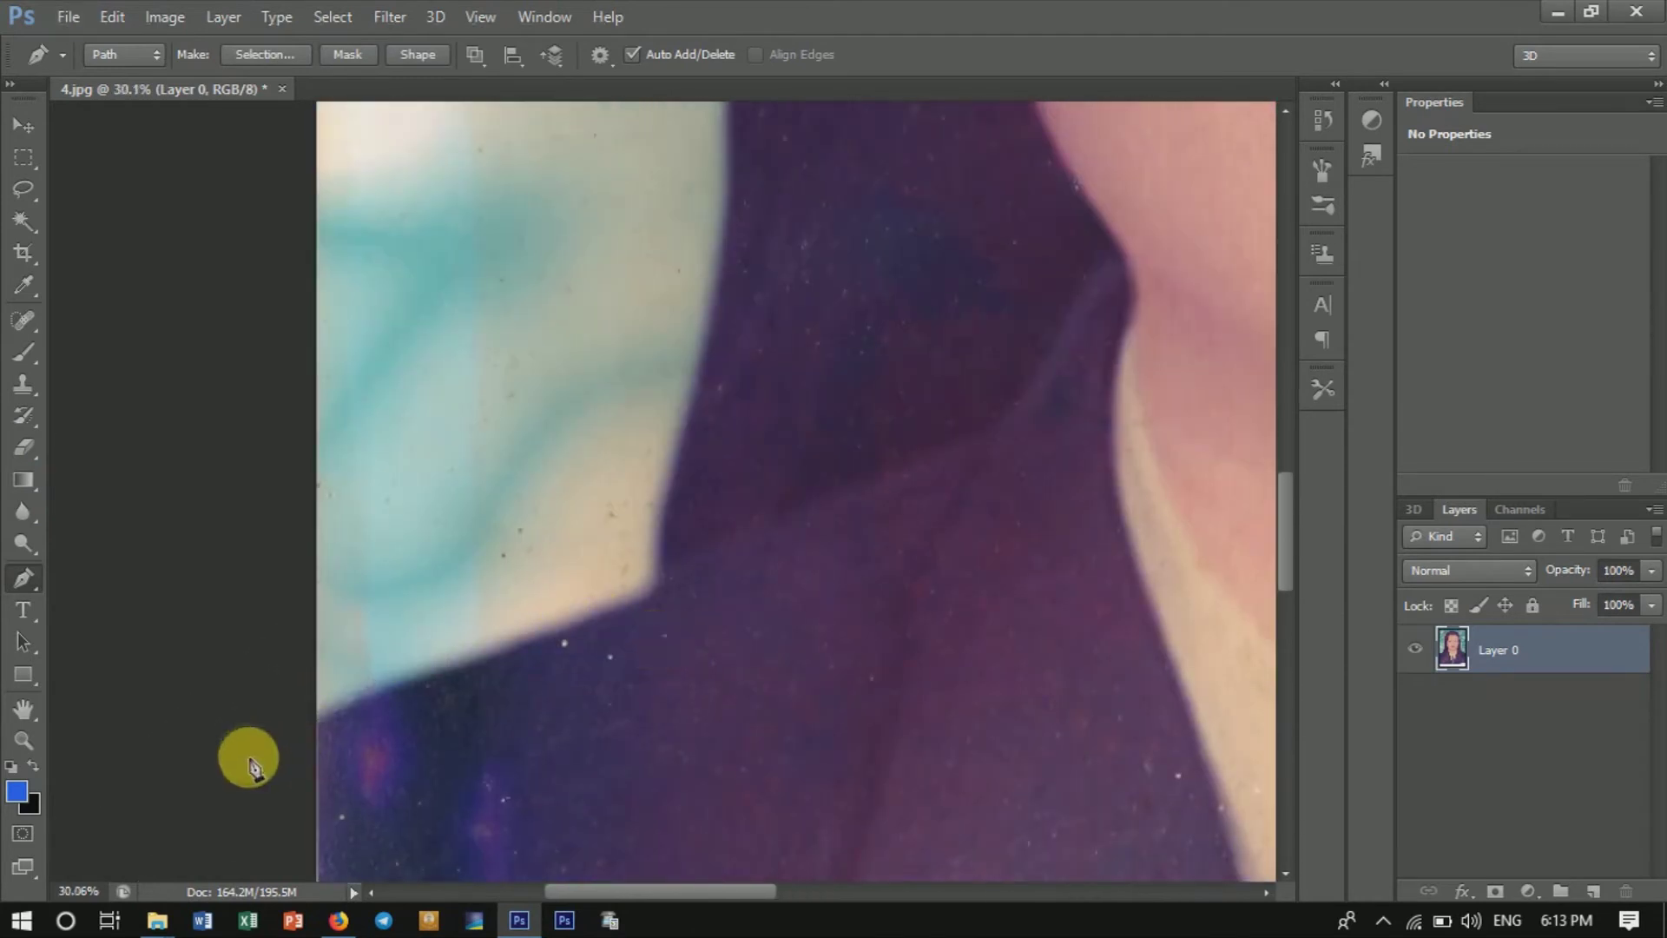
{"action": "left_click_drag", "start_coordinate": [450, 674], "coordinate": [499, 658]}
{"action": "left_click_drag", "start_coordinate": [649, 595], "coordinate": [658, 592]}
{"action": "mouse_move", "coordinate": [712, 309]}
{"action": "left_mouse_down"}
{"action": "mouse_move", "coordinate": [737, 181]}
{"action": "mouse_move", "coordinate": [691, 592]}
{"action": "left_mouse_up"}
Continue the path up the hair edge and curve it across the top of the hair.
{"action": "left_click", "coordinate": [644, 253]}
{"action": "mouse_move", "coordinate": [647, 197]}
{"action": "left_mouse_down"}
{"action": "mouse_move", "coordinate": [651, 157]}
{"action": "mouse_move", "coordinate": [606, 800]}
{"action": "left_mouse_up"}
{"action": "mouse_move", "coordinate": [650, 433]}
{"action": "left_mouse_down"}
{"action": "mouse_move", "coordinate": [729, 261]}
{"action": "mouse_move", "coordinate": [577, 585]}
{"action": "left_mouse_up"}
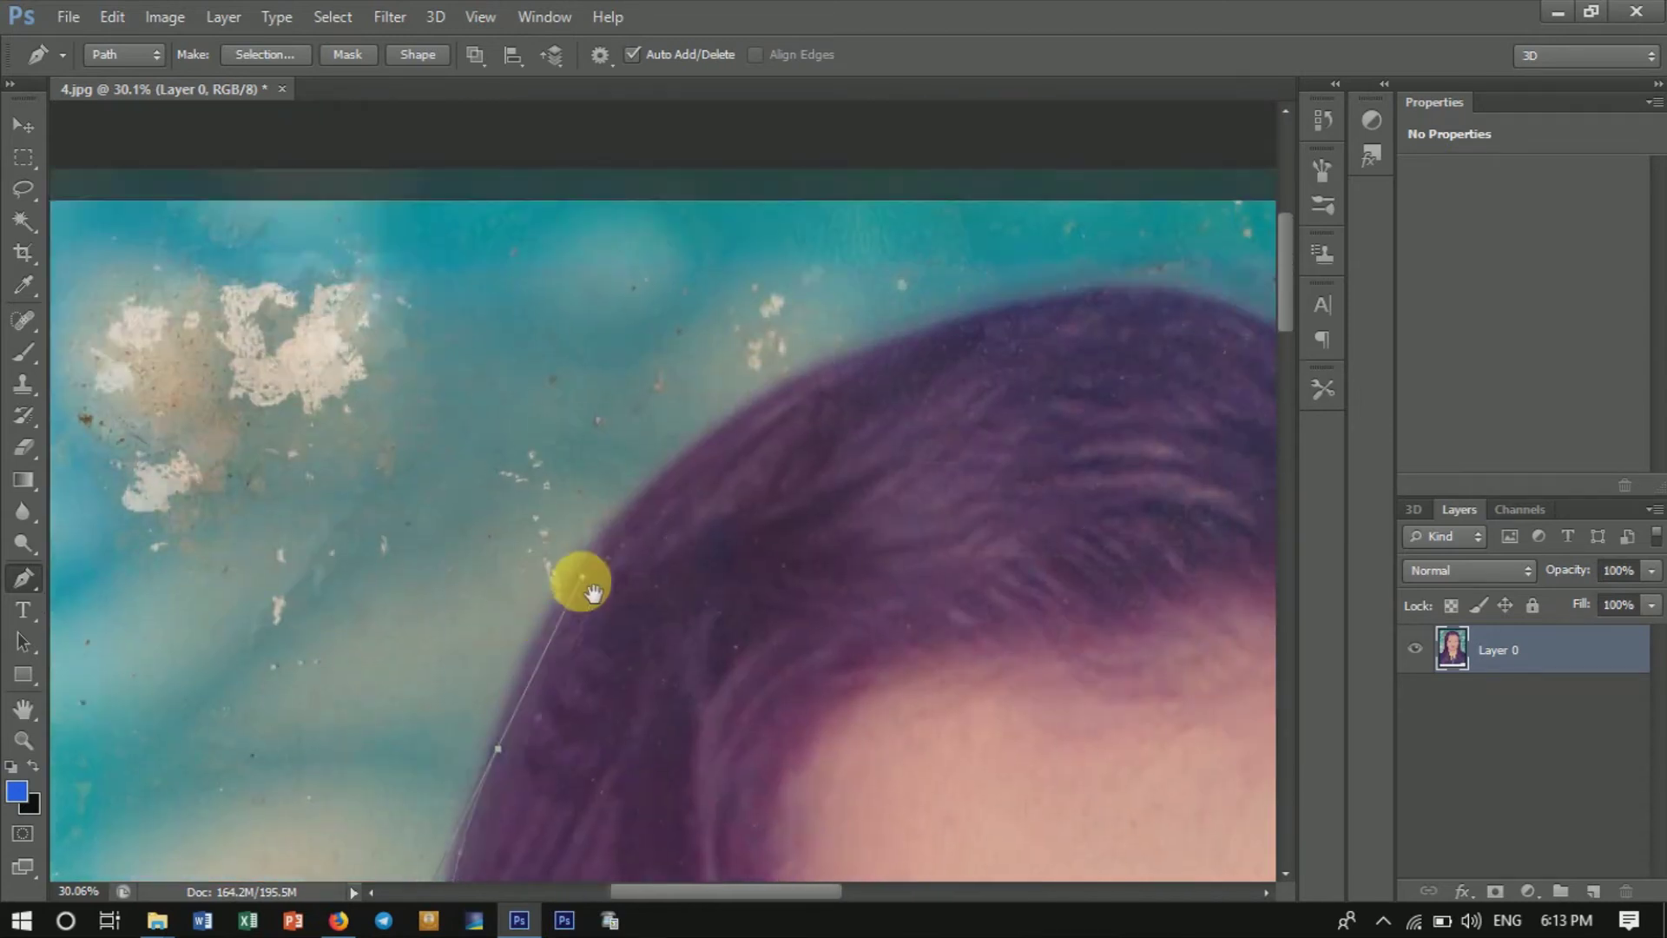
{"action": "mouse_move", "coordinate": [788, 390]}
{"action": "left_mouse_down"}
{"action": "mouse_move", "coordinate": [904, 352]}
{"action": "mouse_move", "coordinate": [649, 369]}
{"action": "mouse_move", "coordinate": [714, 346]}
{"action": "left_mouse_up"}
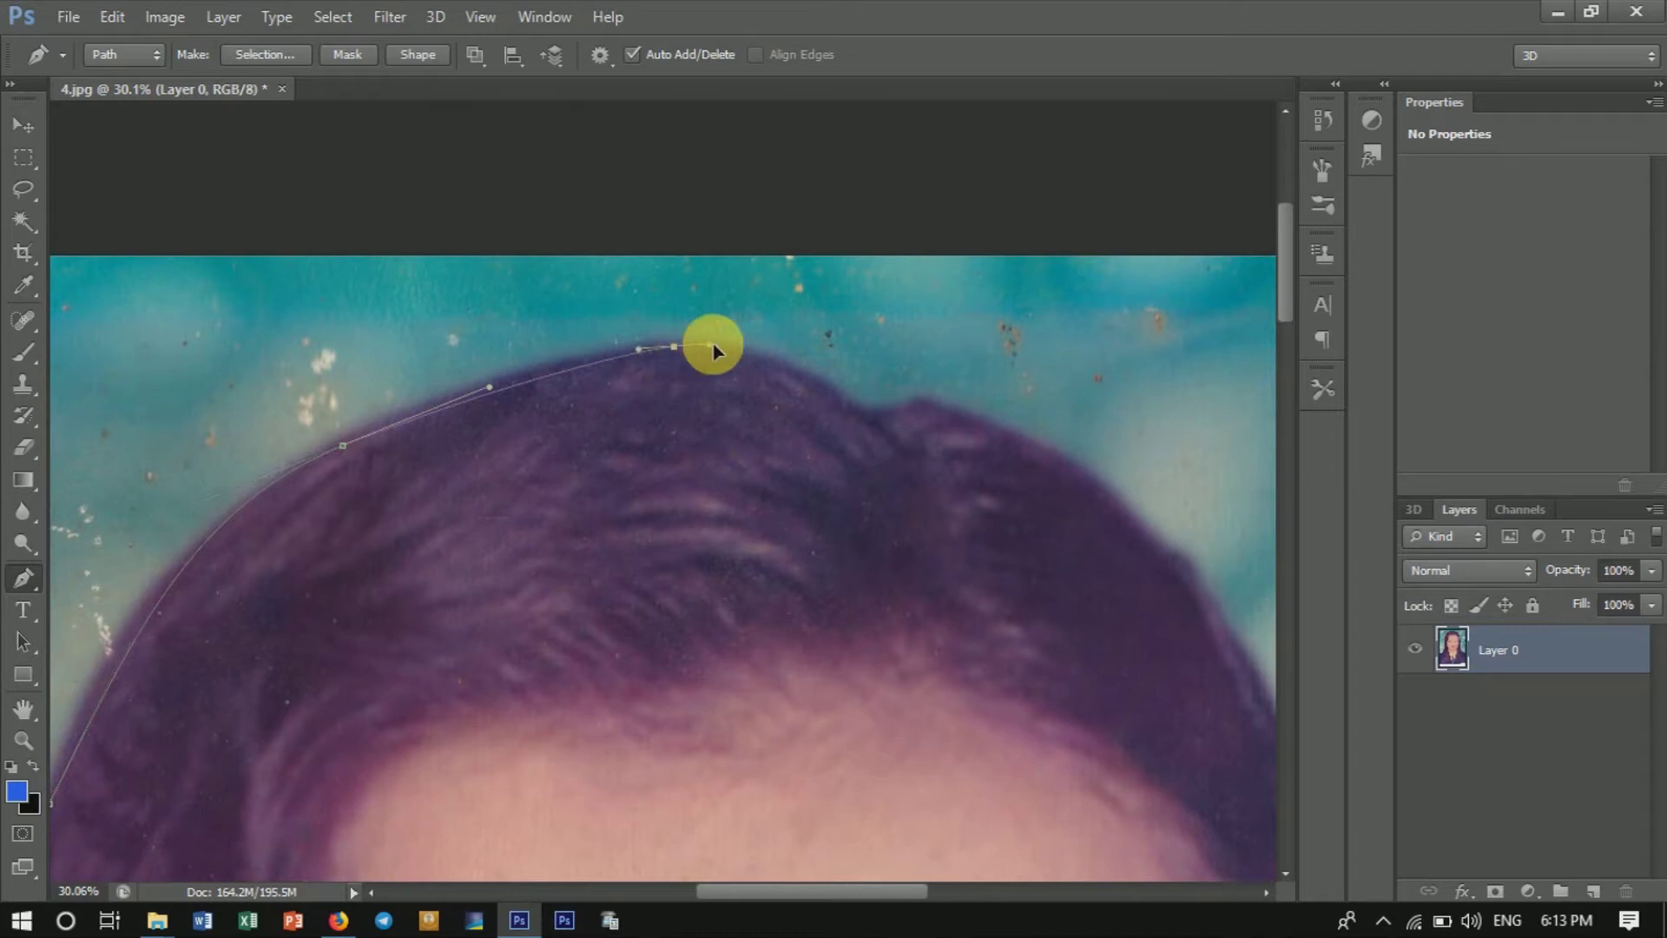
{"action": "left_click", "coordinate": [866, 421]}
{"action": "left_click_drag", "start_coordinate": [991, 429], "coordinate": [1025, 448]}
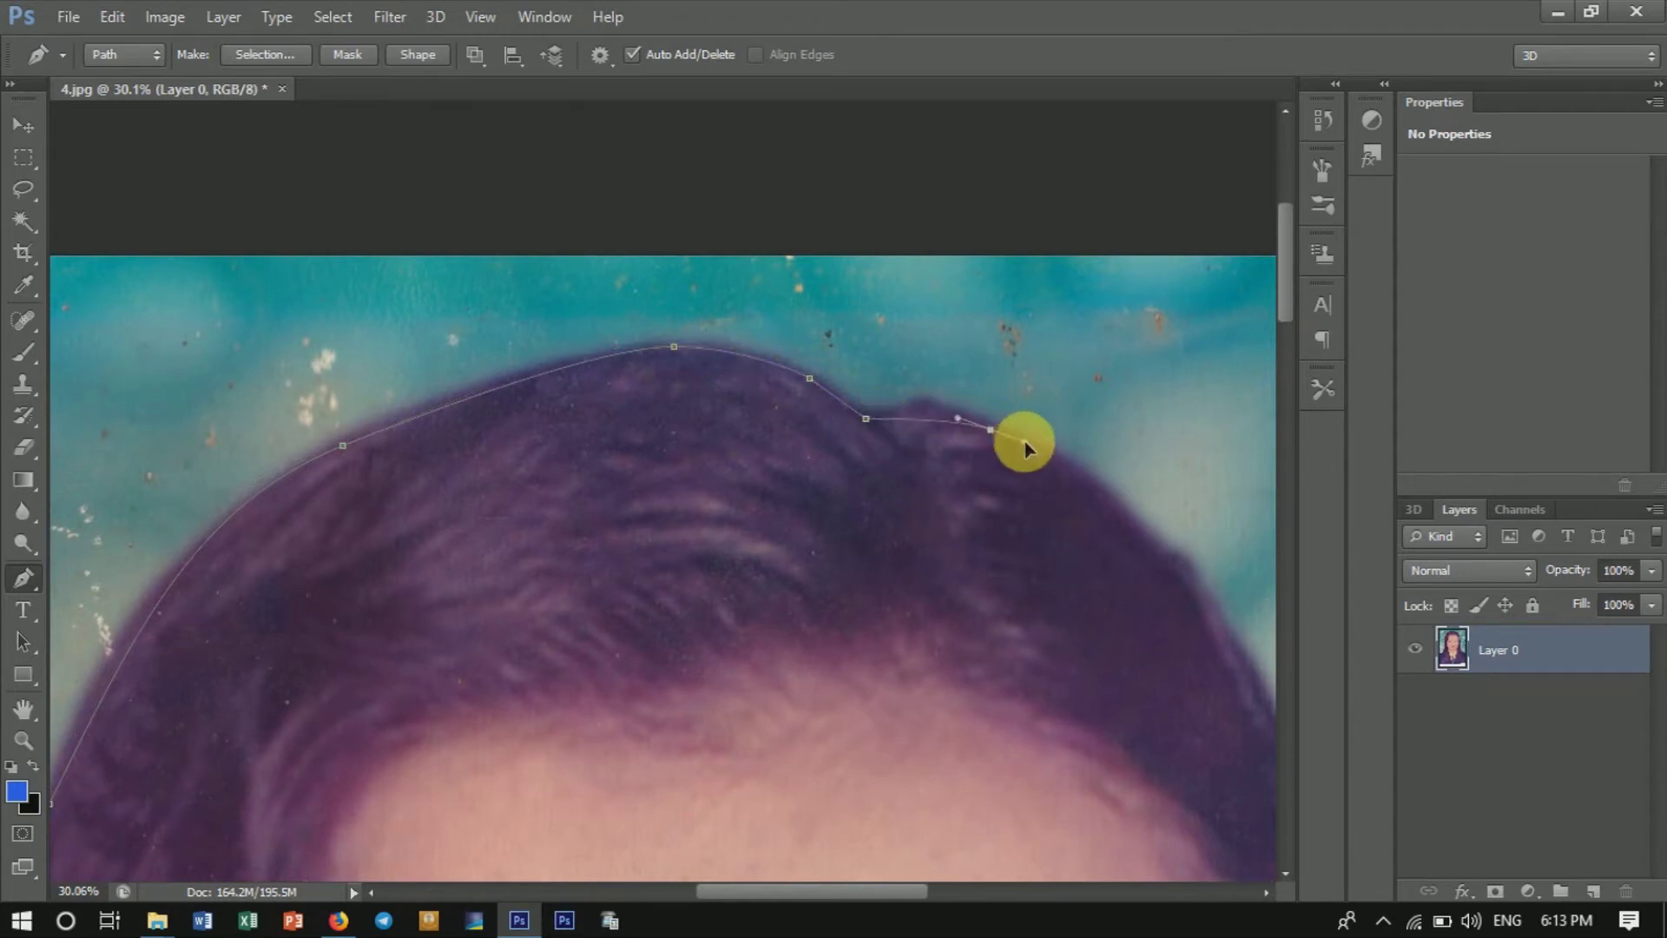
{"action": "scroll", "coordinate": [1048, 456], "scroll_direction": "down", "scroll_amount": 3}
{"action": "scroll", "coordinate": [863, 399], "scroll_direction": "right", "scroll_amount": 6}
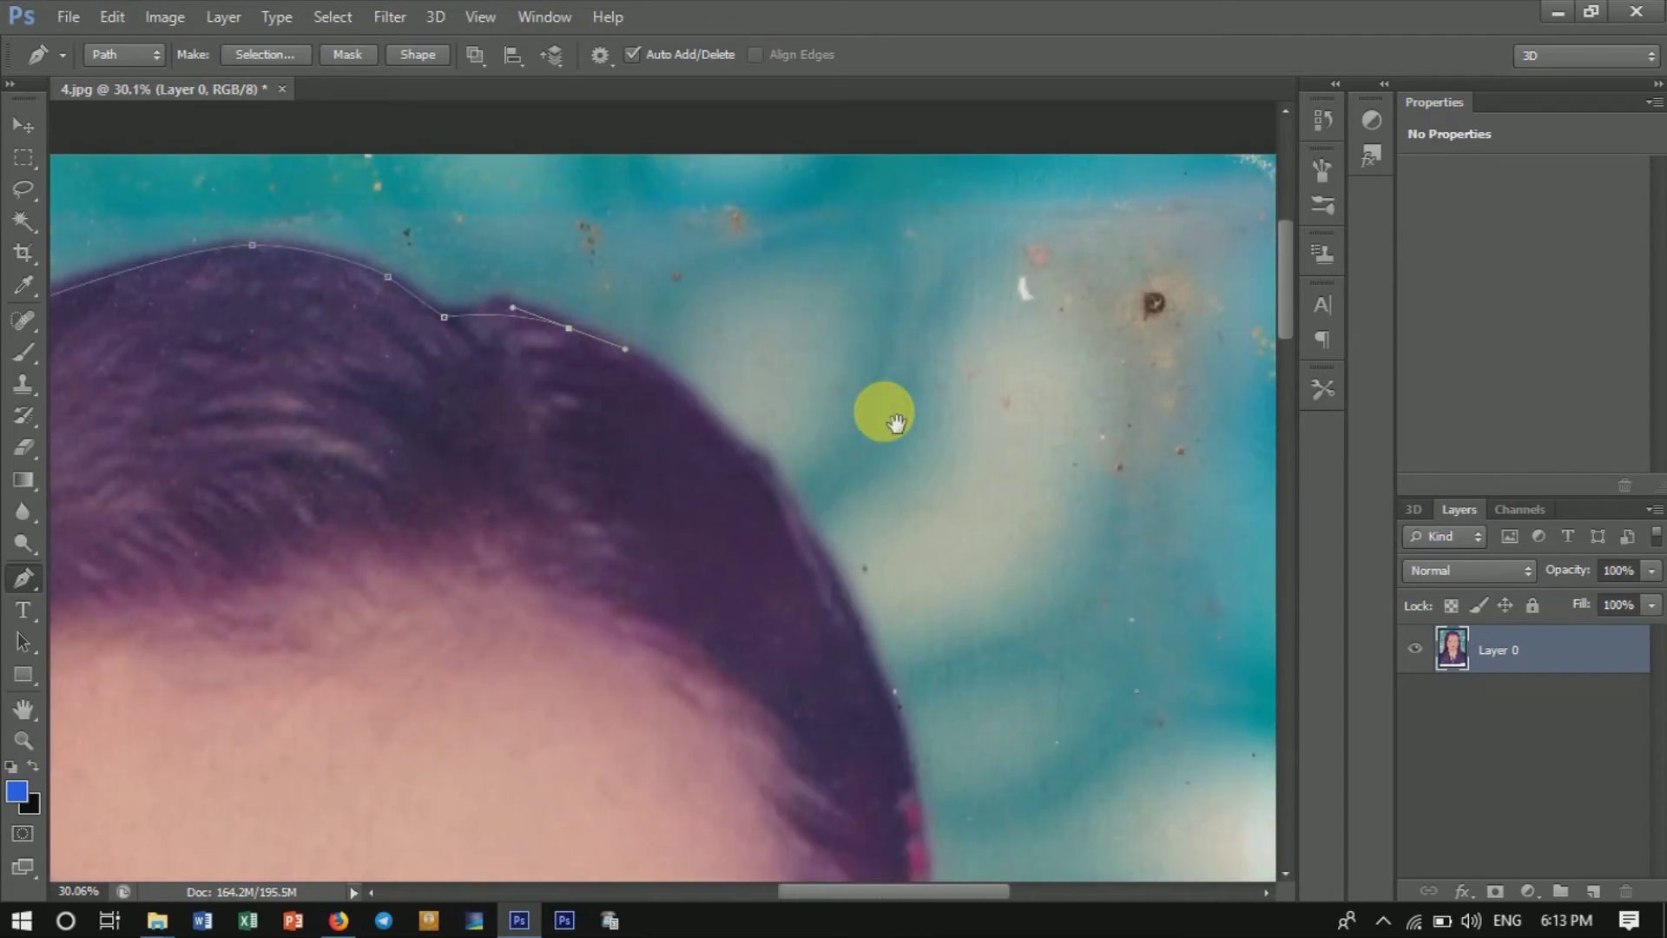
Curve the path down the right side of the hair beside the forehead and cheek.
{"action": "left_click_drag", "start_coordinate": [789, 506], "coordinate": [820, 582]}
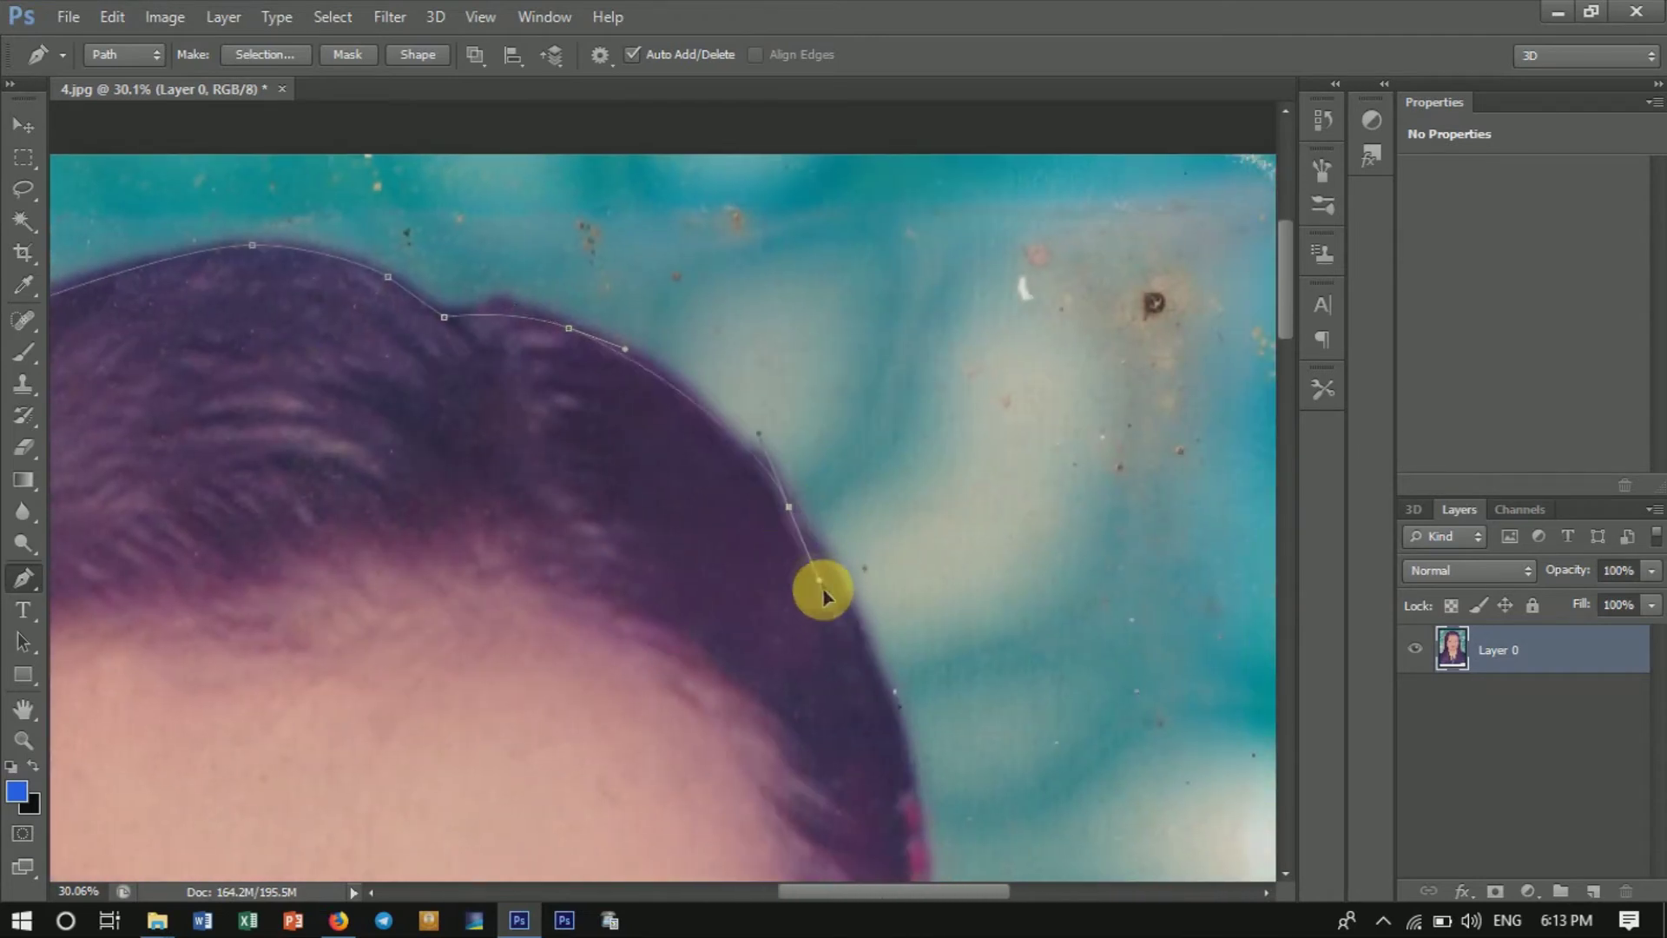
{"action": "left_click_drag", "start_coordinate": [900, 616], "coordinate": [832, 258]}
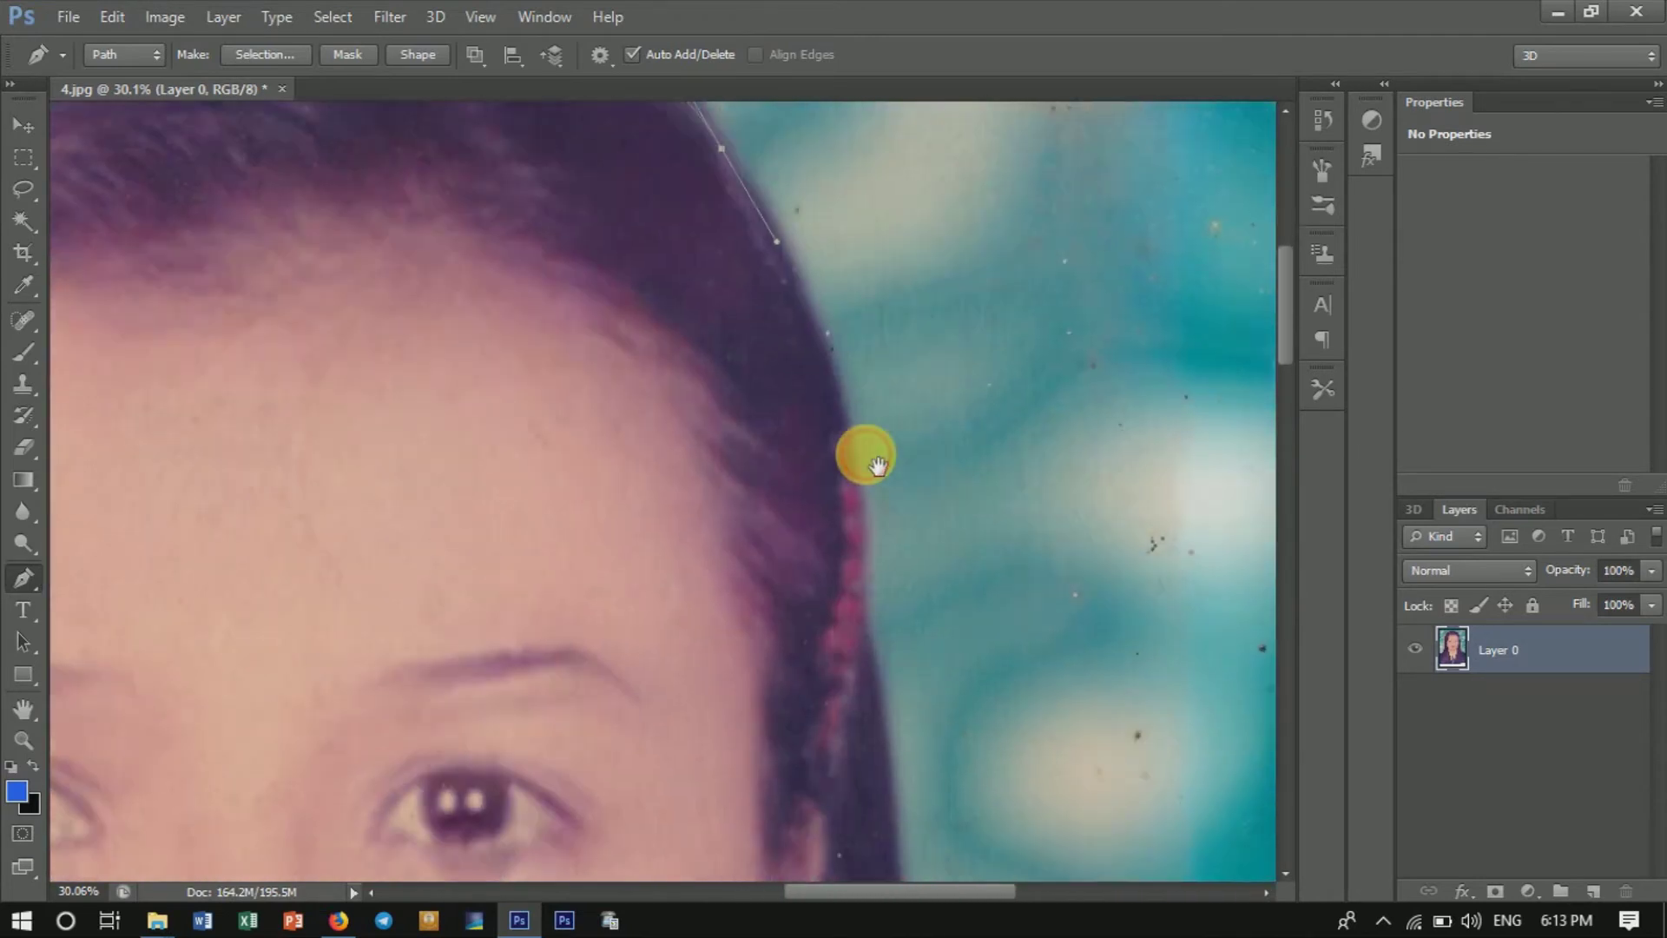
{"action": "left_click_drag", "start_coordinate": [864, 542], "coordinate": [873, 668]}
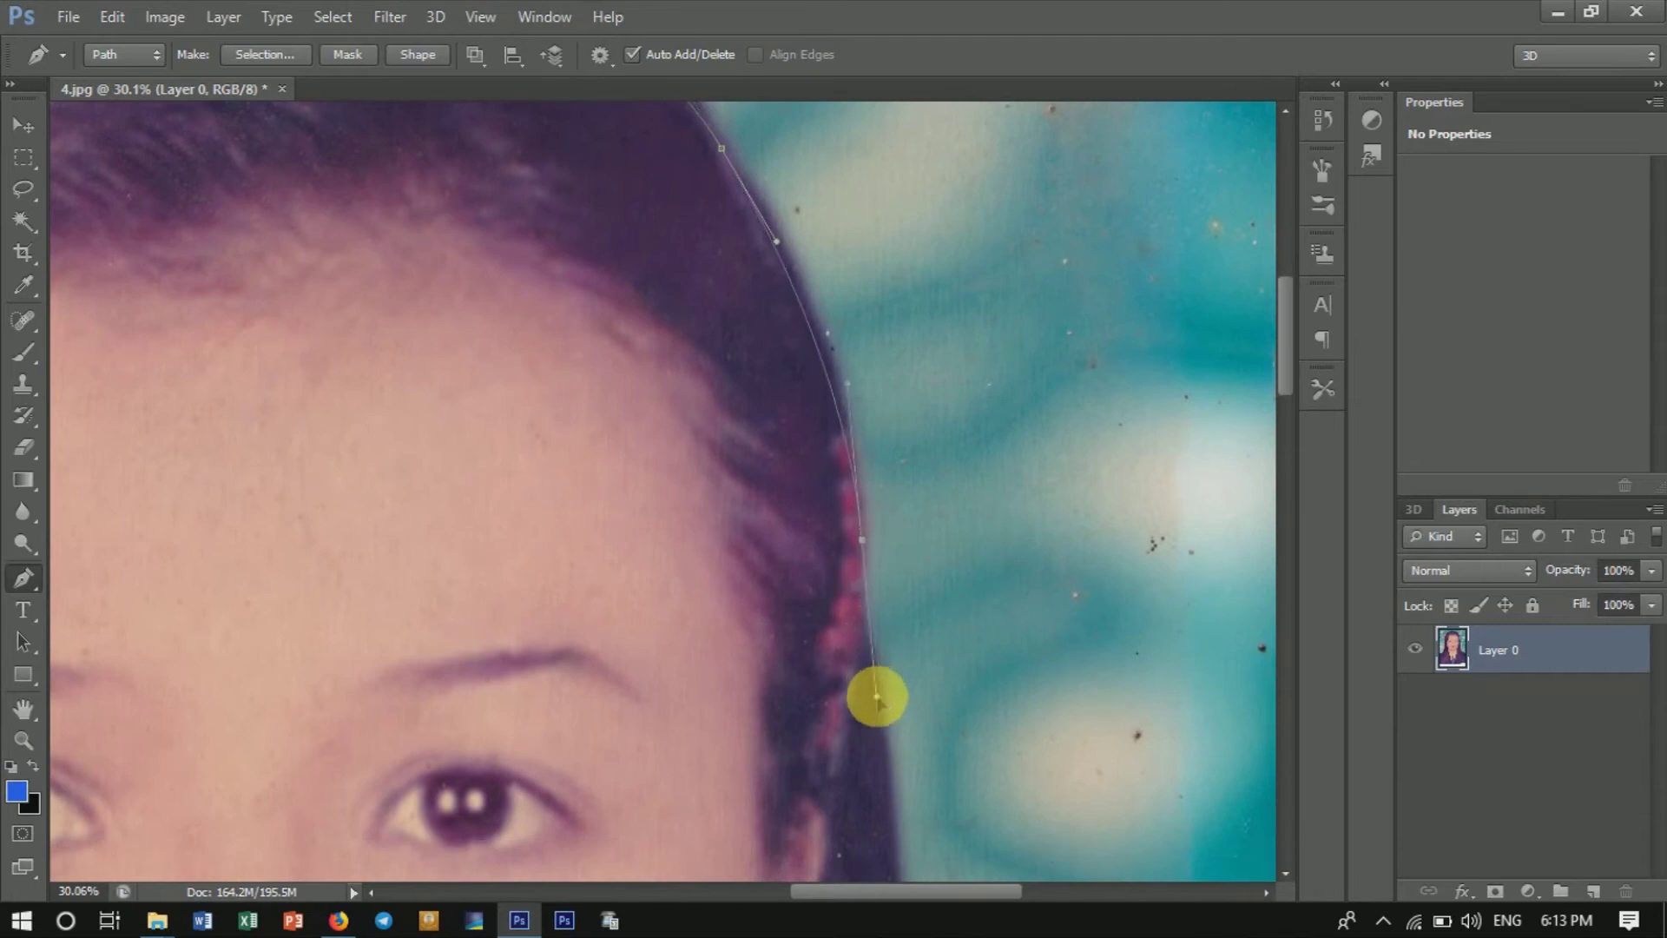
{"action": "left_click_drag", "start_coordinate": [877, 697], "coordinate": [816, 244]}
{"action": "left_click", "coordinate": [848, 747]}
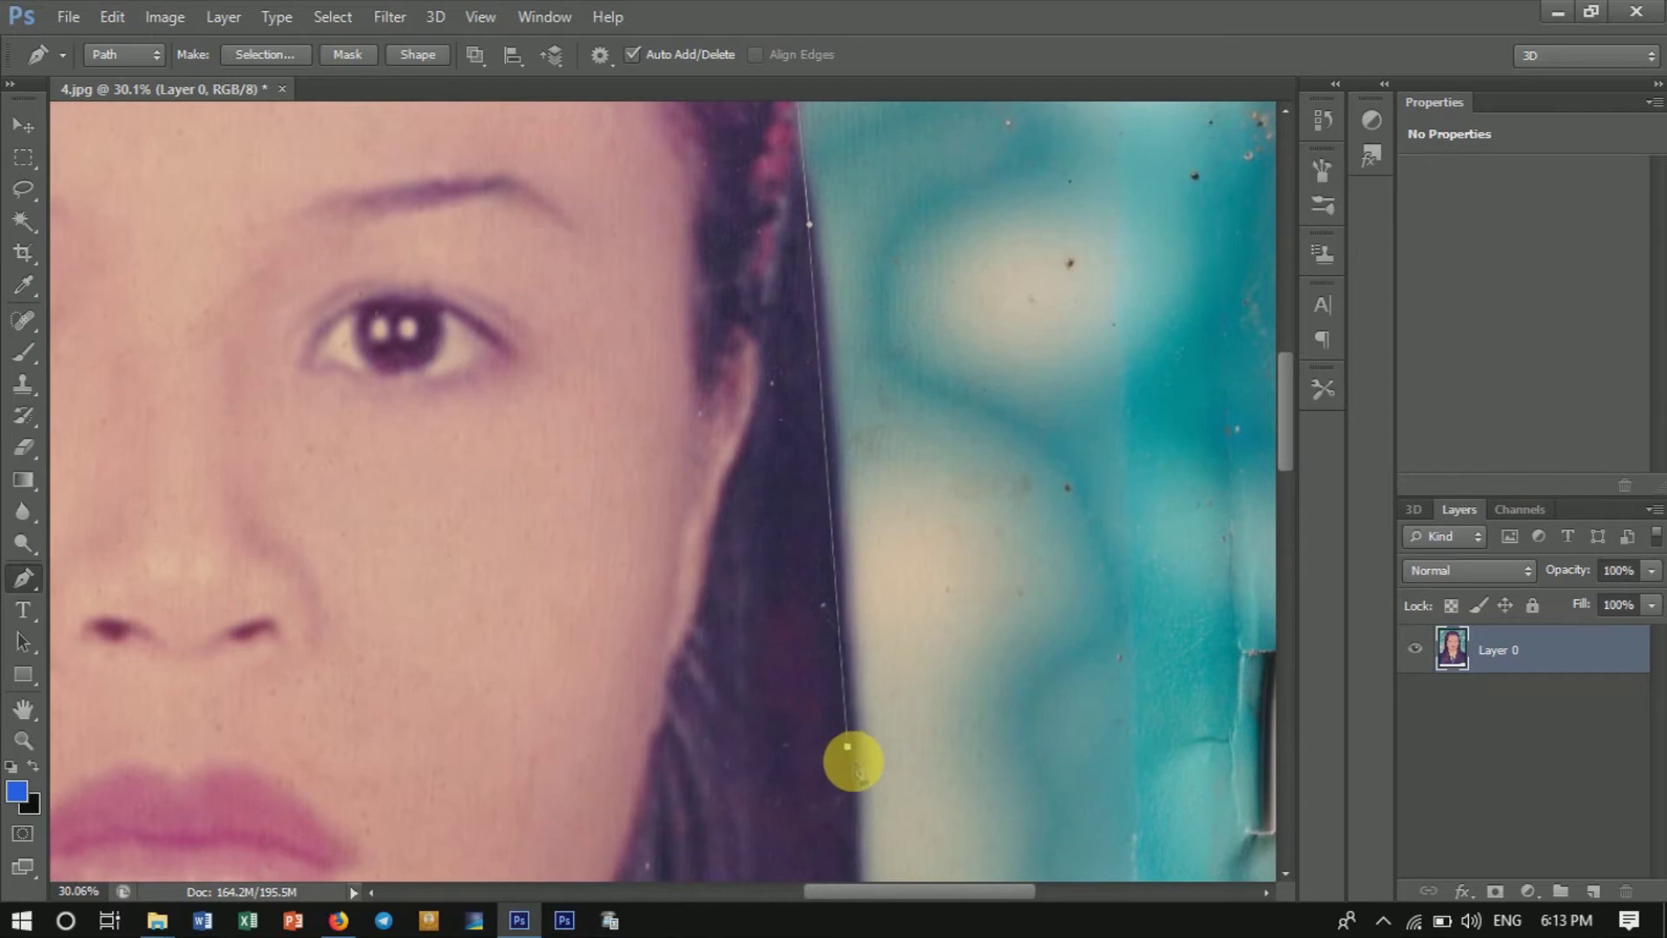
{"action": "left_click_drag", "start_coordinate": [855, 764], "coordinate": [773, 320]}
{"action": "left_click_drag", "start_coordinate": [779, 646], "coordinate": [792, 718]}
{"action": "left_click_drag", "start_coordinate": [836, 842], "coordinate": [767, 553]}
{"action": "scroll", "coordinate": [1167, 708], "scroll_direction": "down", "scroll_amount": 5, "text": "alt"}
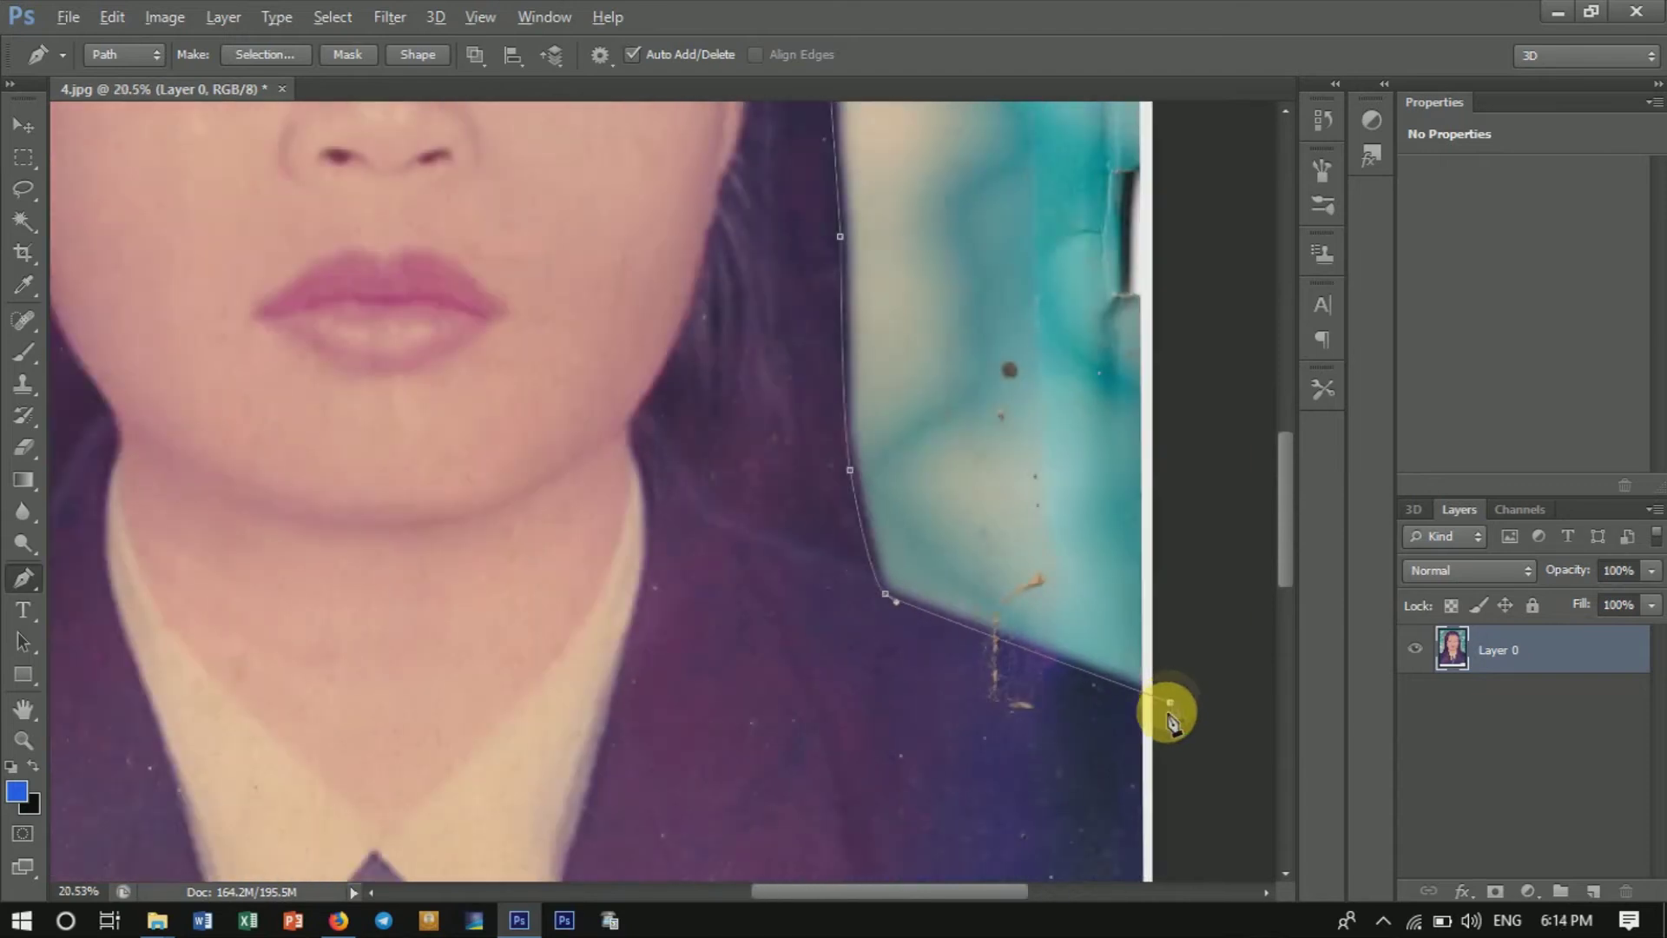
{"action": "scroll", "coordinate": [1121, 721], "scroll_direction": "down", "scroll_amount": 4, "text": "alt"}
{"action": "scroll", "coordinate": [1110, 729], "scroll_direction": "down", "scroll_amount": 3, "text": "alt"}
Loop the path around outside the photo back toward its starting point.
{"action": "left_click_drag", "start_coordinate": [1007, 521], "coordinate": [998, 428]}
{"action": "left_click", "coordinate": [950, 278]}
{"action": "left_click_drag", "start_coordinate": [590, 199], "coordinate": [529, 193]}
{"action": "left_click", "coordinate": [421, 251]}
{"action": "left_click", "coordinate": [425, 381]}
{"action": "left_click", "coordinate": [431, 536]}
Close the figure's path and delete the background through a 4 px feathered selection.
{"action": "left_click", "coordinate": [475, 593]}
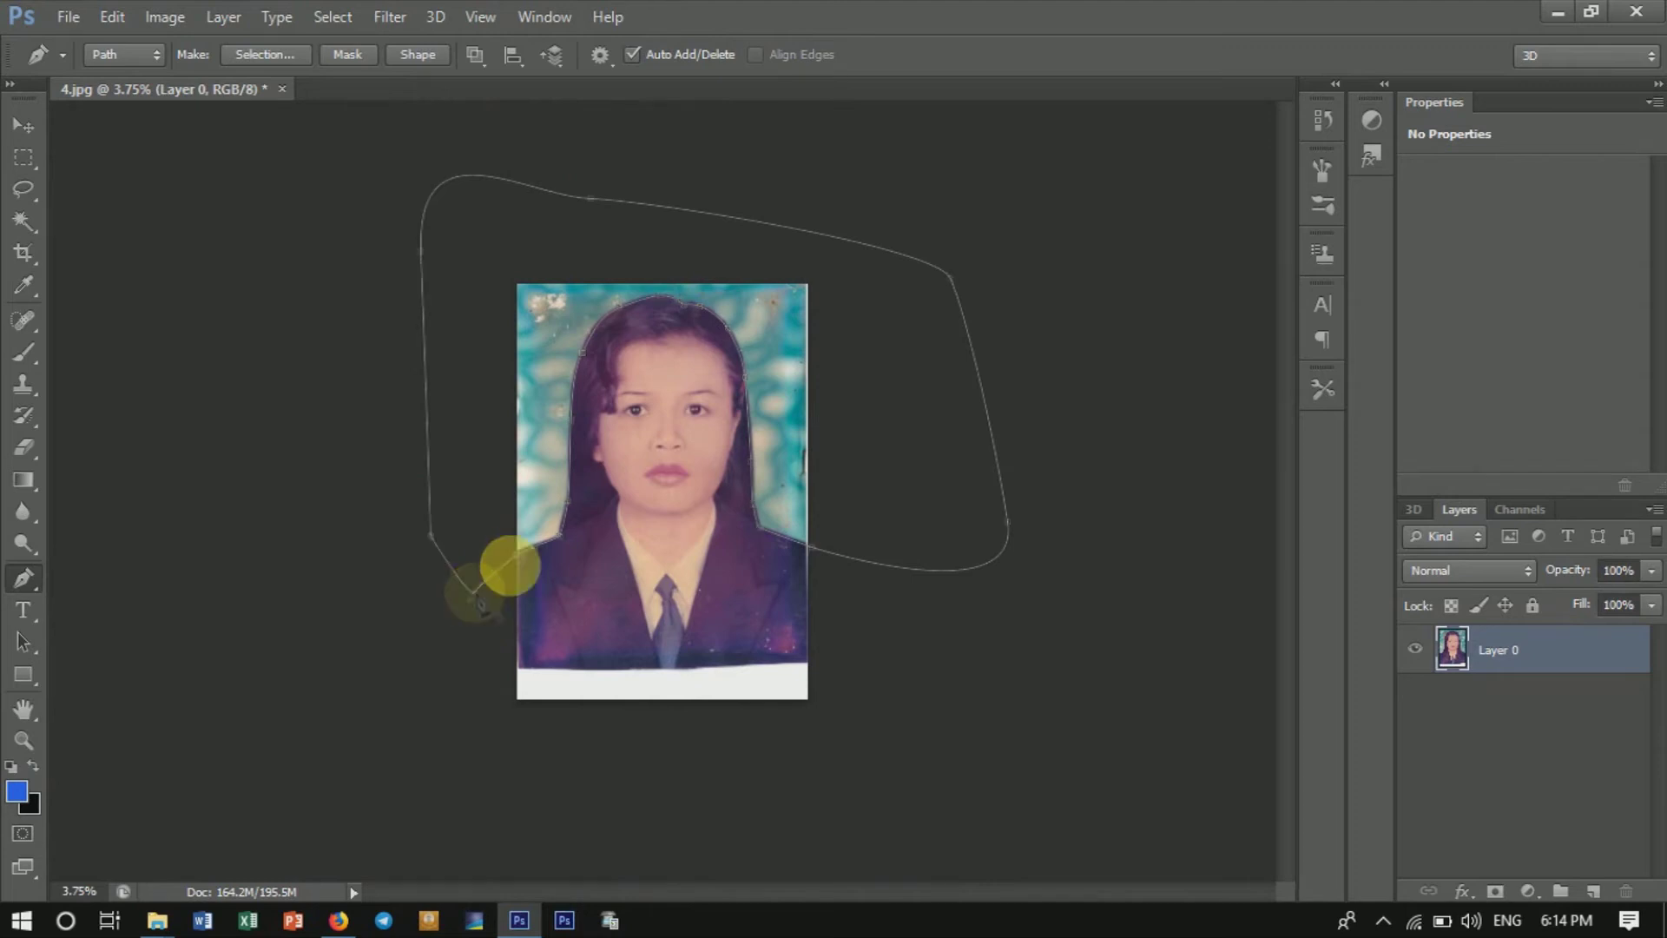
{"action": "right_click", "coordinate": [540, 492]}
{"action": "left_click", "coordinate": [651, 457]}
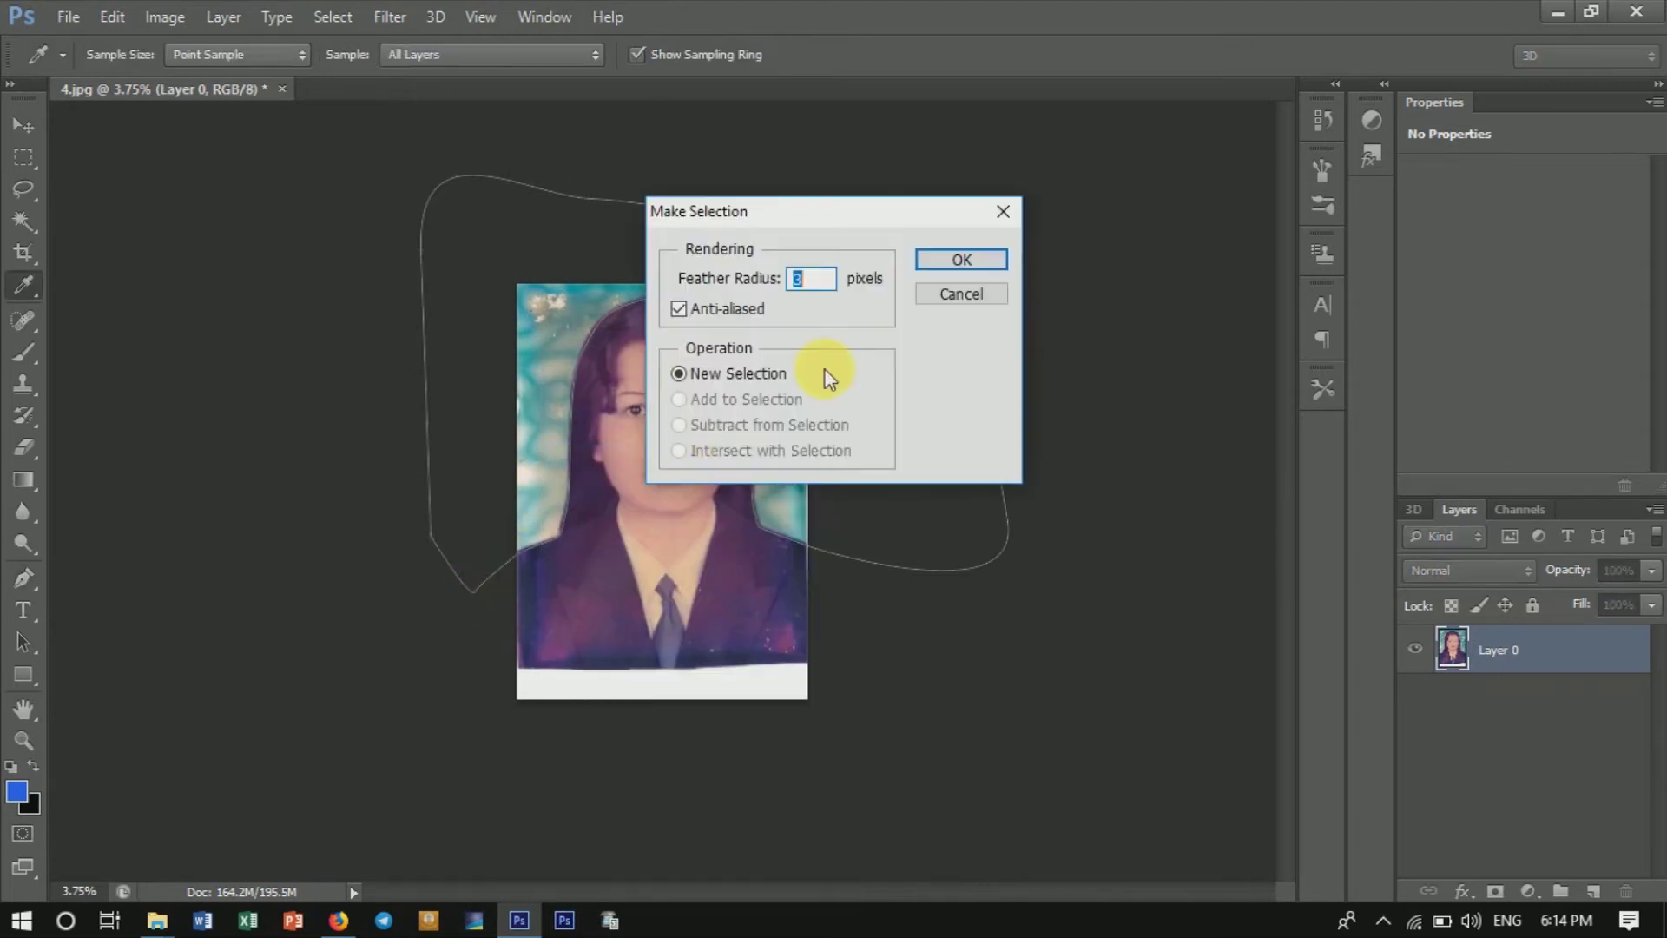
{"action": "left_click", "coordinate": [924, 260]}
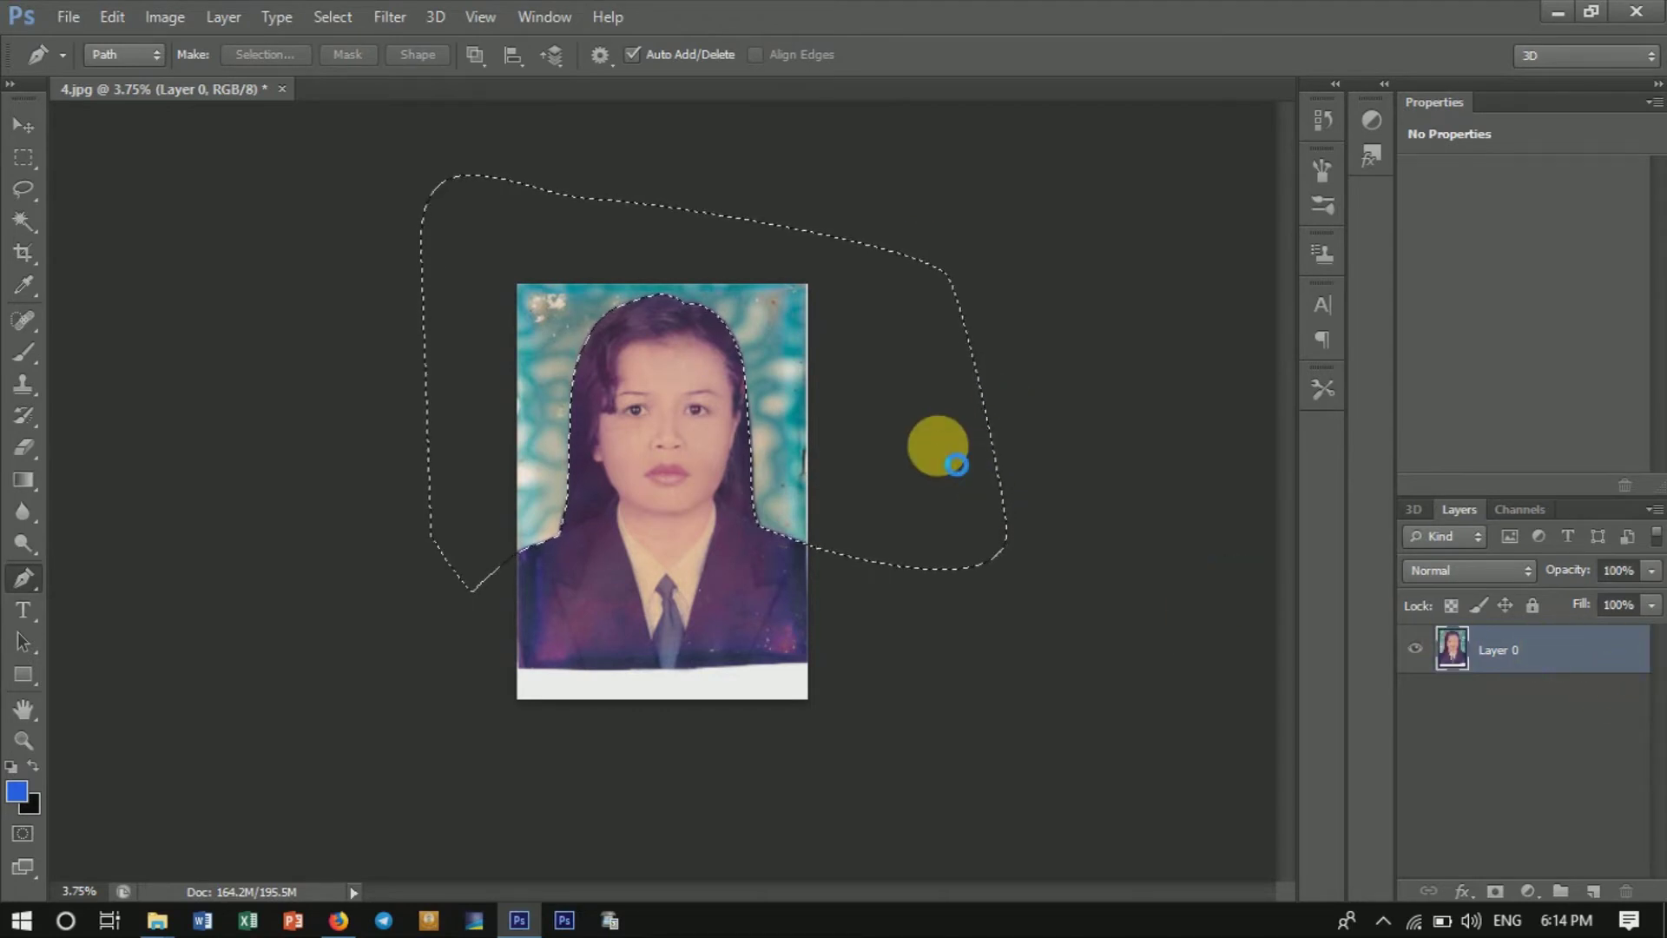
{"action": "key", "text": "Delete"}
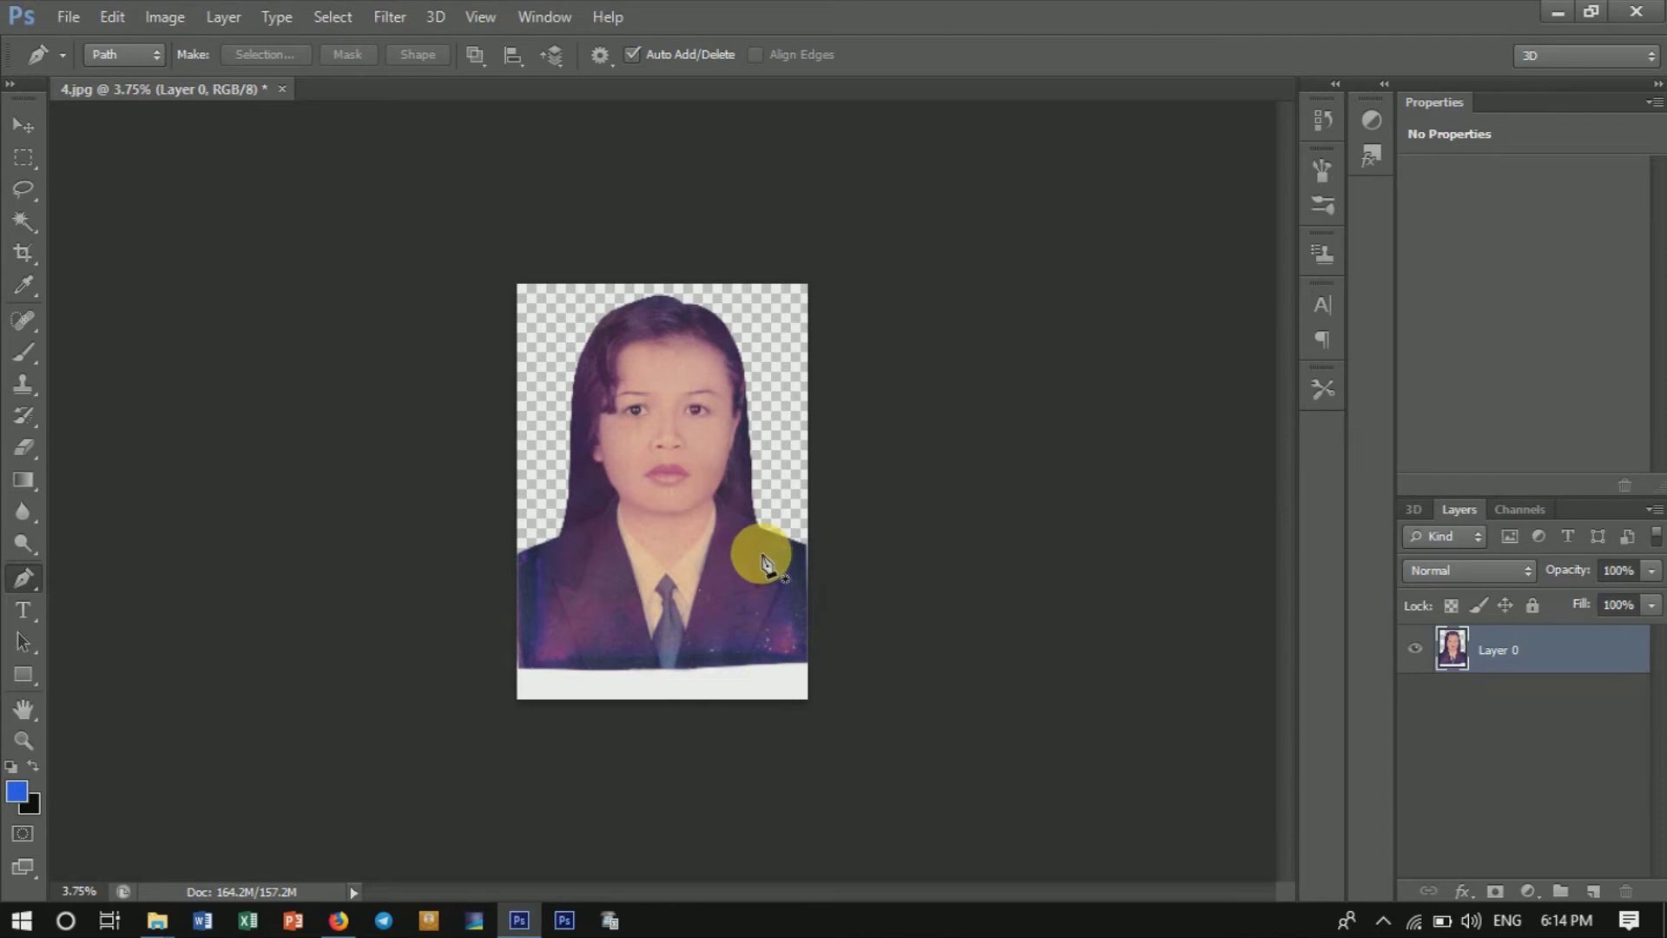
Inspect the face up close, then undo the background deletion.
{"action": "scroll", "coordinate": [762, 563], "scroll_direction": "up", "scroll_amount": 5}
{"action": "left_click_drag", "start_coordinate": [760, 560], "coordinate": [726, 613]}
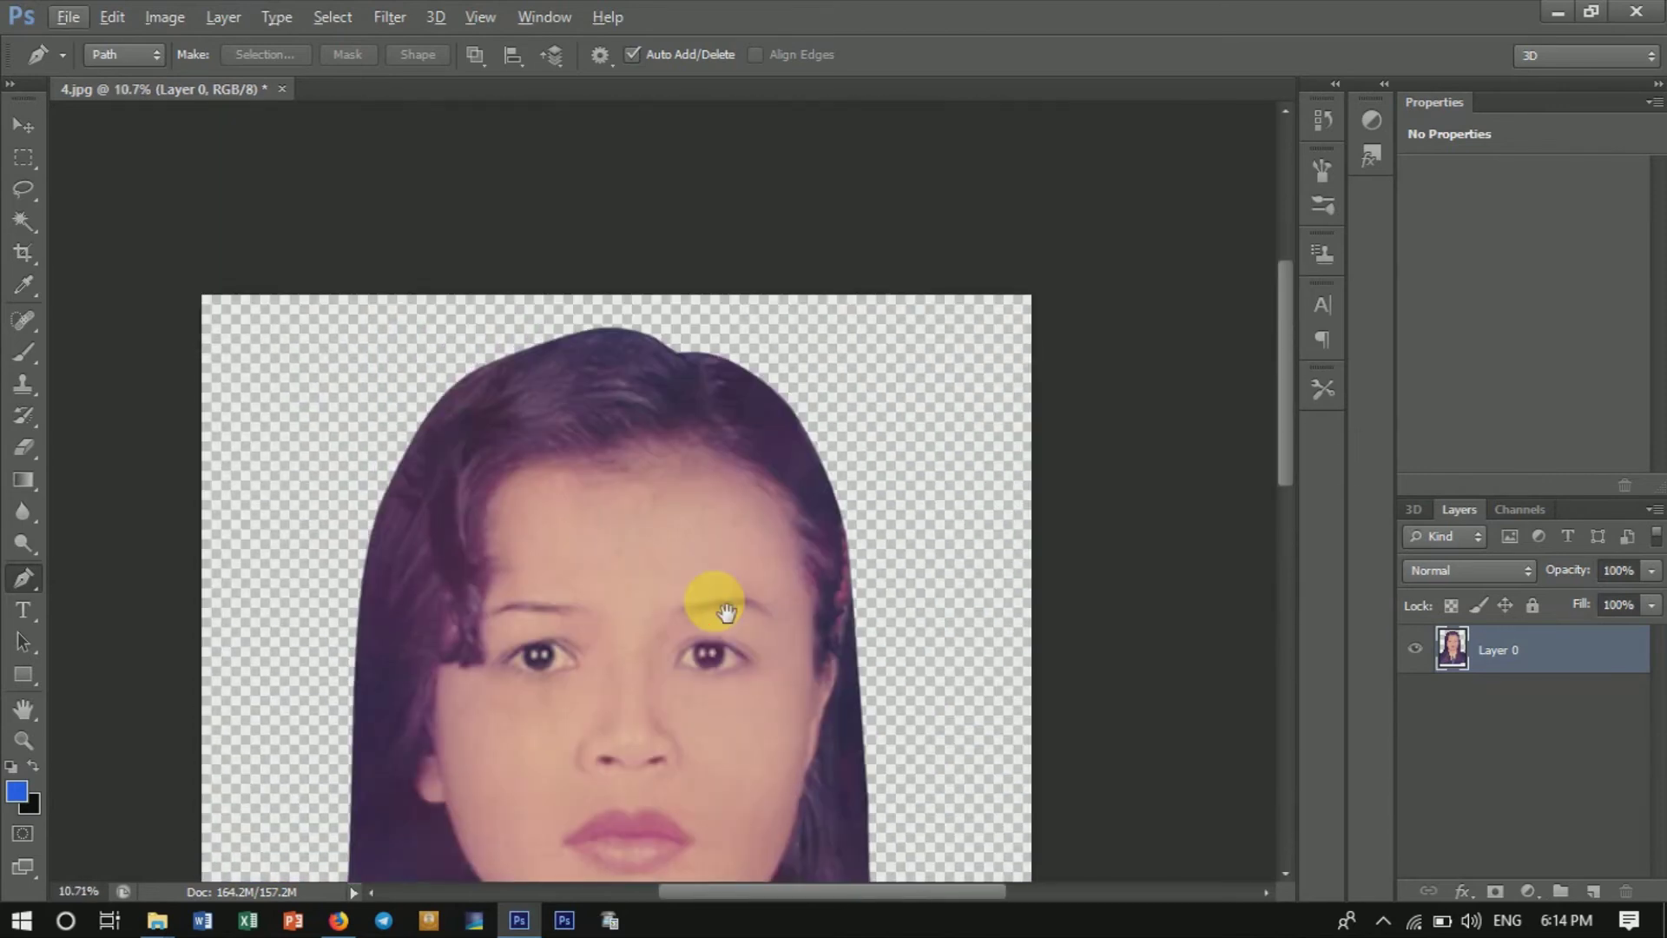
{"action": "scroll", "coordinate": [707, 510], "scroll_direction": "down", "scroll_amount": 1}
{"action": "scroll", "coordinate": [707, 491], "scroll_direction": "down", "scroll_amount": 2}
{"action": "scroll", "coordinate": [704, 507], "scroll_direction": "down", "scroll_amount": 1}
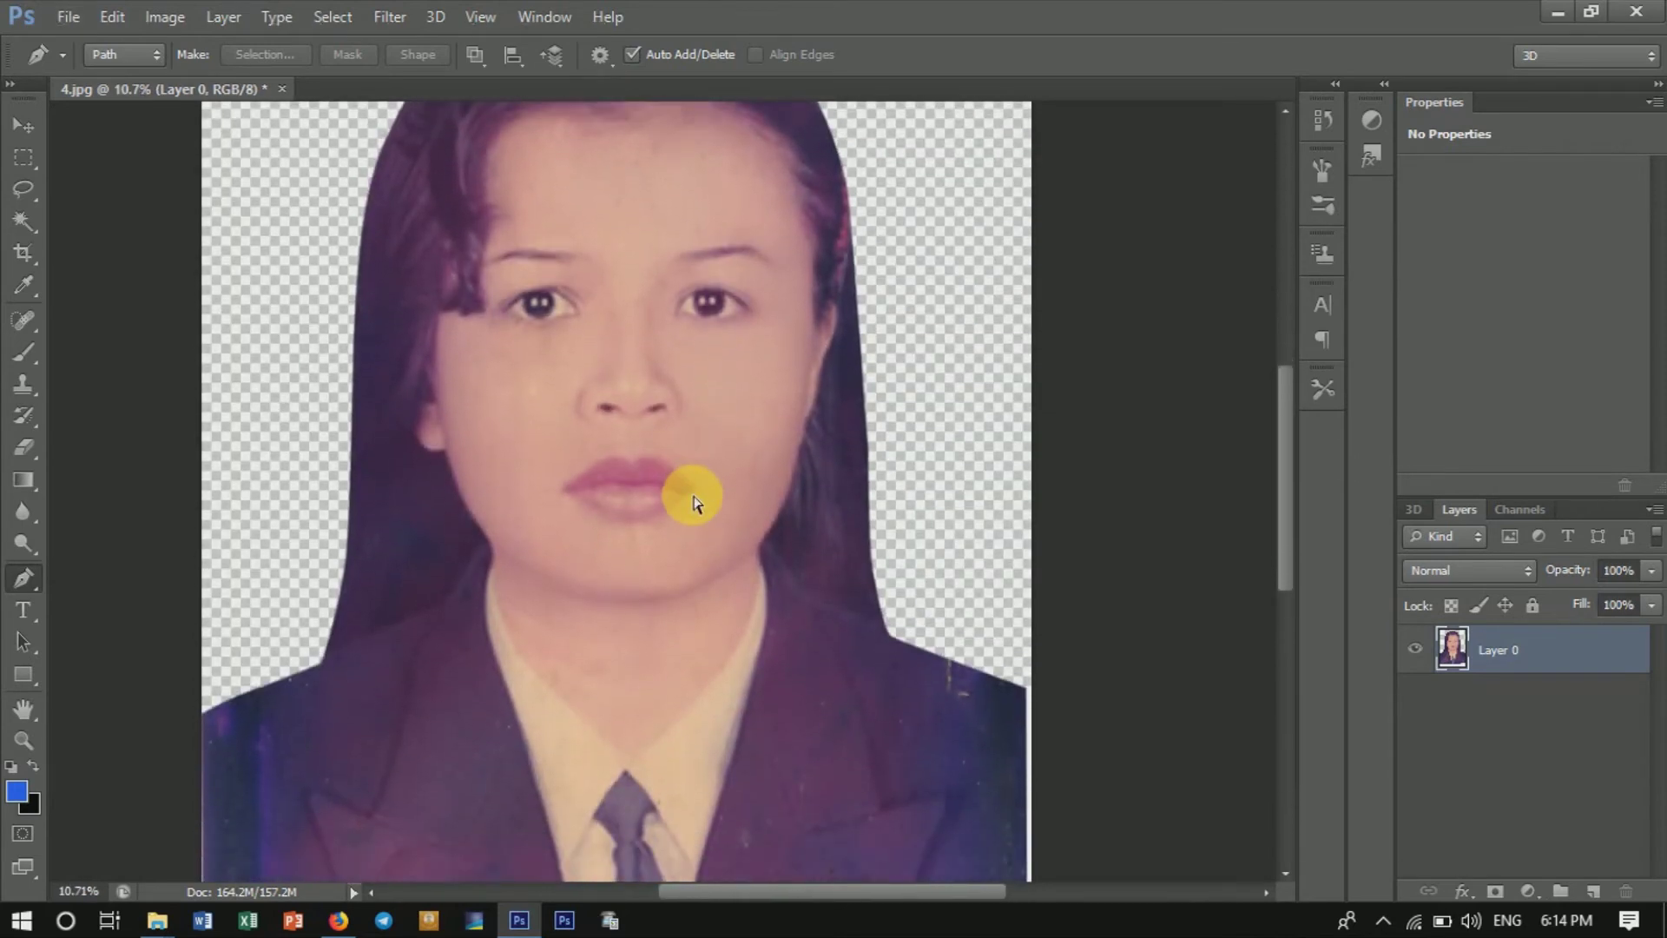
{"action": "key", "text": "ctrl+z"}
Remake the 4 px feathered selection from the path, invert it and delete the background.
{"action": "right_click", "coordinate": [292, 290]}
{"action": "left_click", "coordinate": [265, 266]}
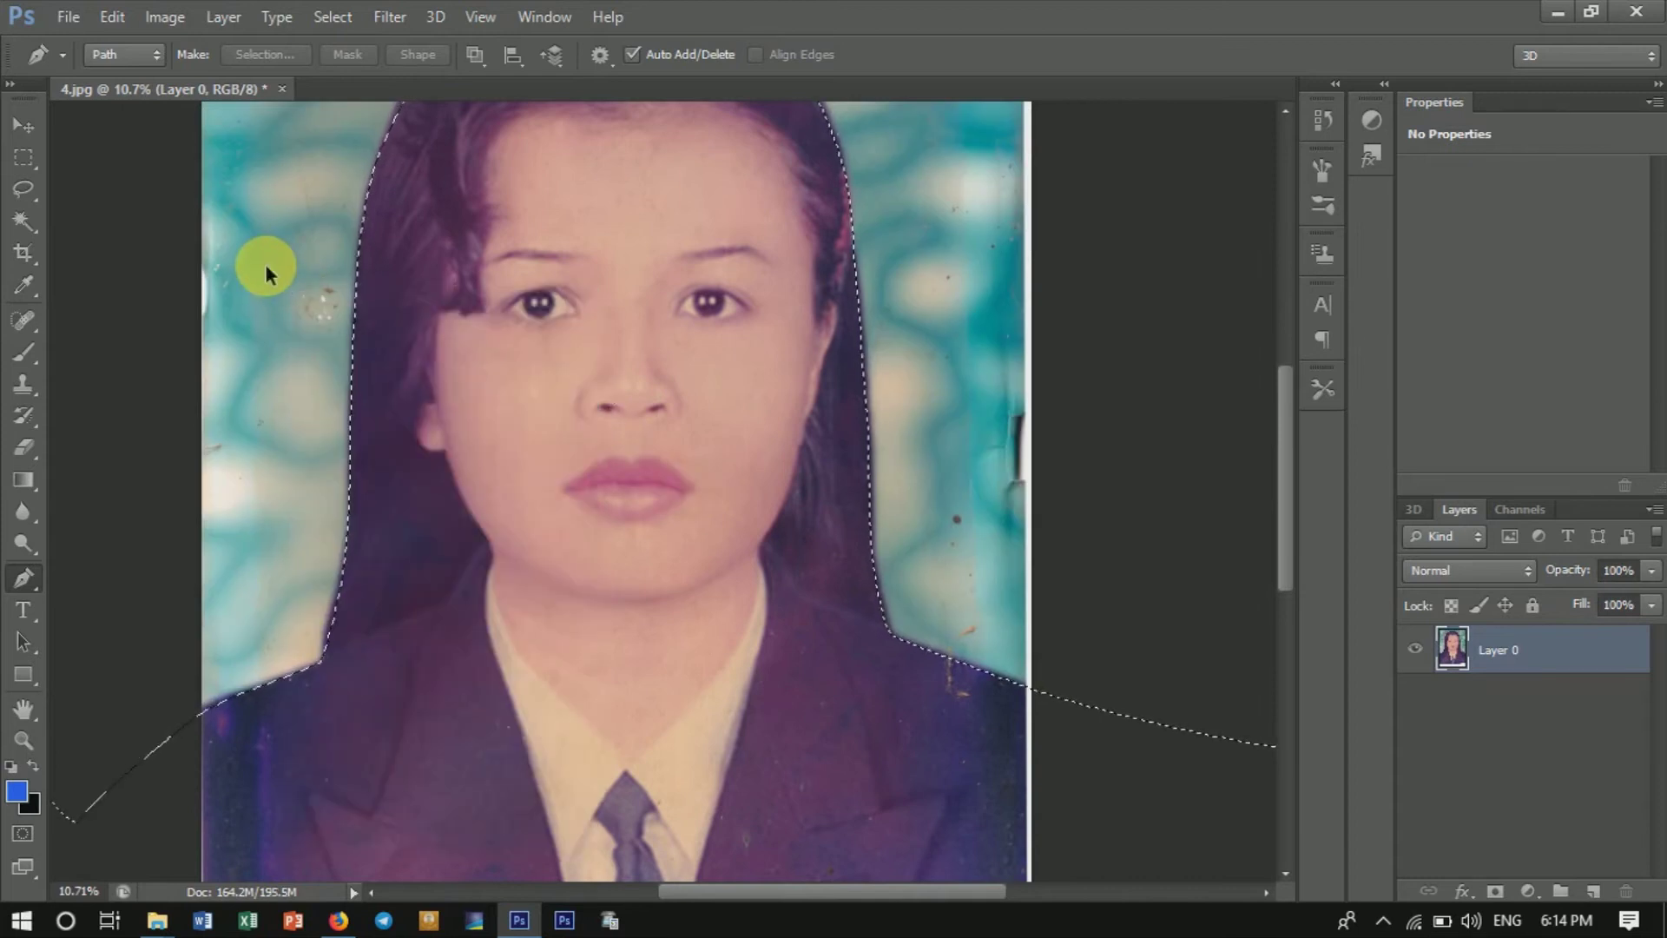
{"action": "key", "text": "ctrl+alt+z"}
{"action": "right_click", "coordinate": [295, 321]}
{"action": "left_click", "coordinate": [374, 437]}
{"action": "type", "text": "4"}
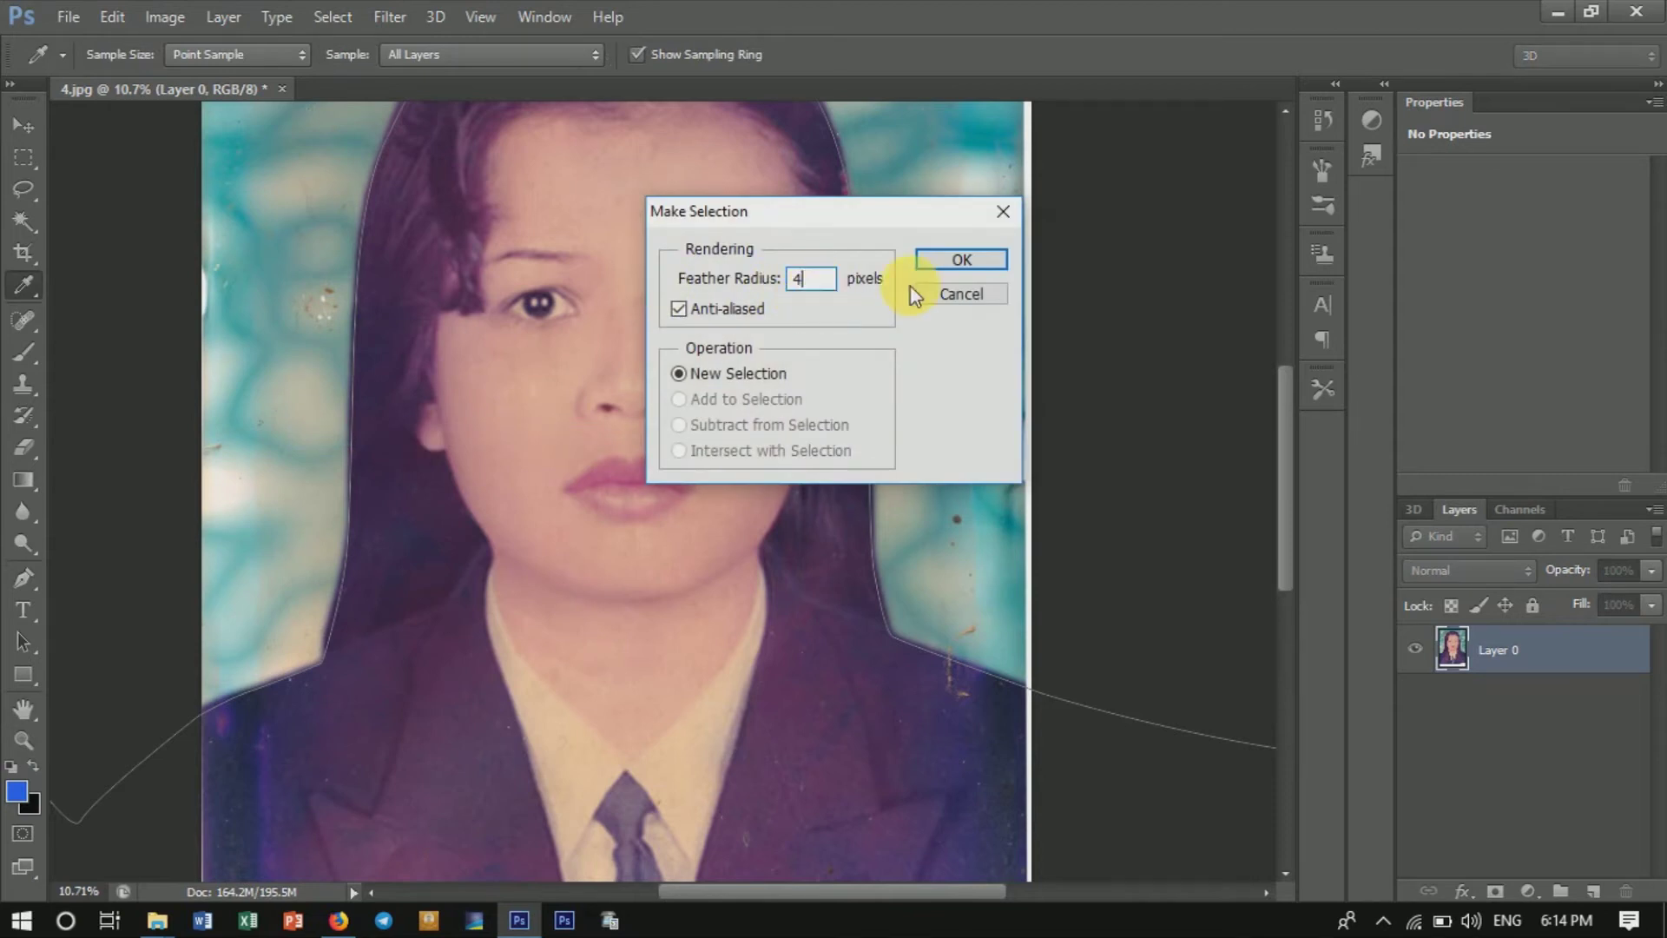
{"action": "left_click", "coordinate": [923, 265]}
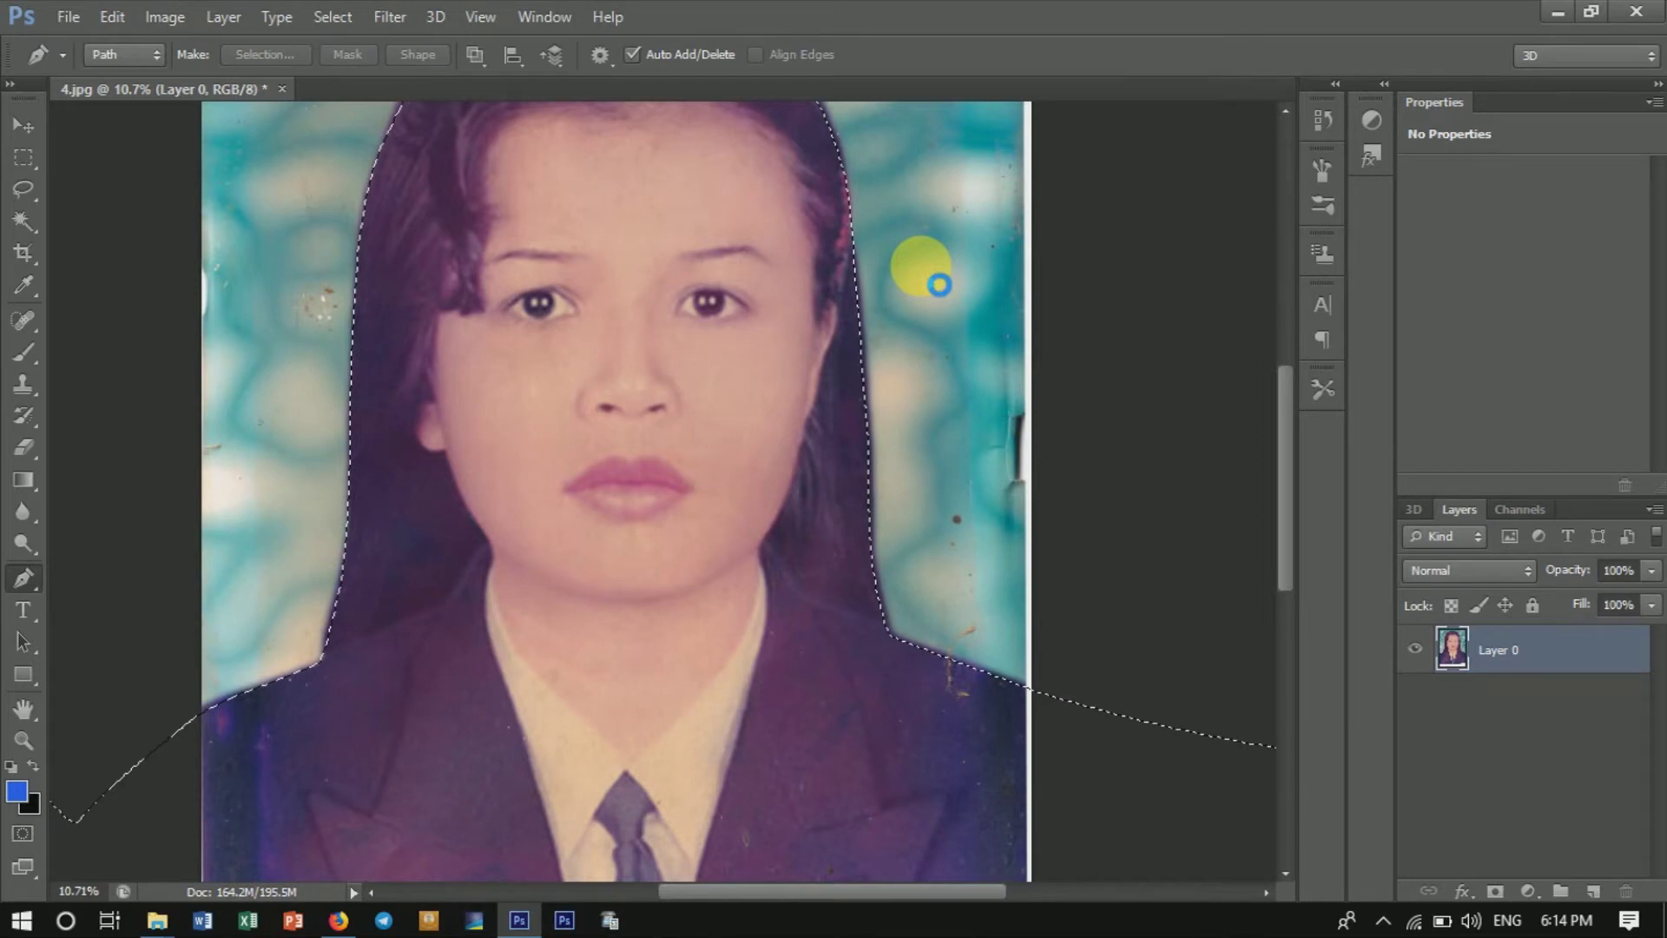
{"action": "key", "text": "ctrl+shift+i"}
{"action": "key", "text": "Delete"}
Zoom around the portrait to check the transparent cut-out.
{"action": "scroll", "coordinate": [671, 438], "scroll_direction": "down", "scroll_amount": 2}
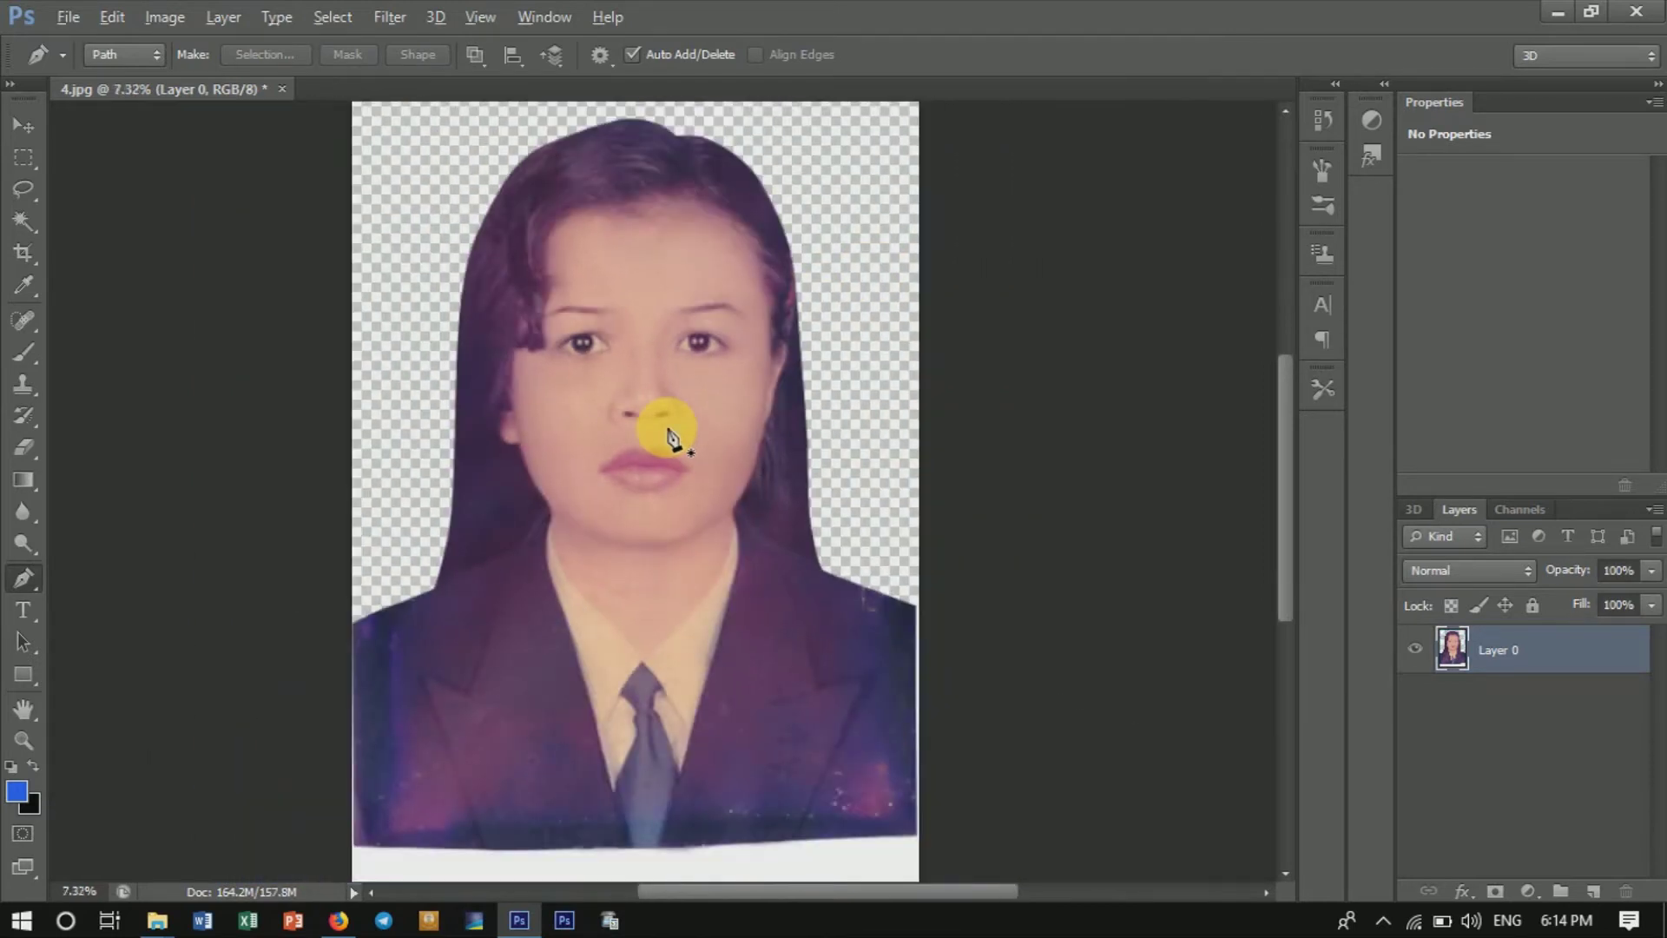
{"action": "scroll", "coordinate": [671, 432], "scroll_direction": "down", "scroll_amount": 2}
{"action": "scroll", "coordinate": [686, 460], "scroll_direction": "up", "scroll_amount": 2}
{"action": "scroll", "coordinate": [694, 521], "scroll_direction": "up", "scroll_amount": 1}
{"action": "scroll", "coordinate": [699, 564], "scroll_direction": "down", "scroll_amount": 2}
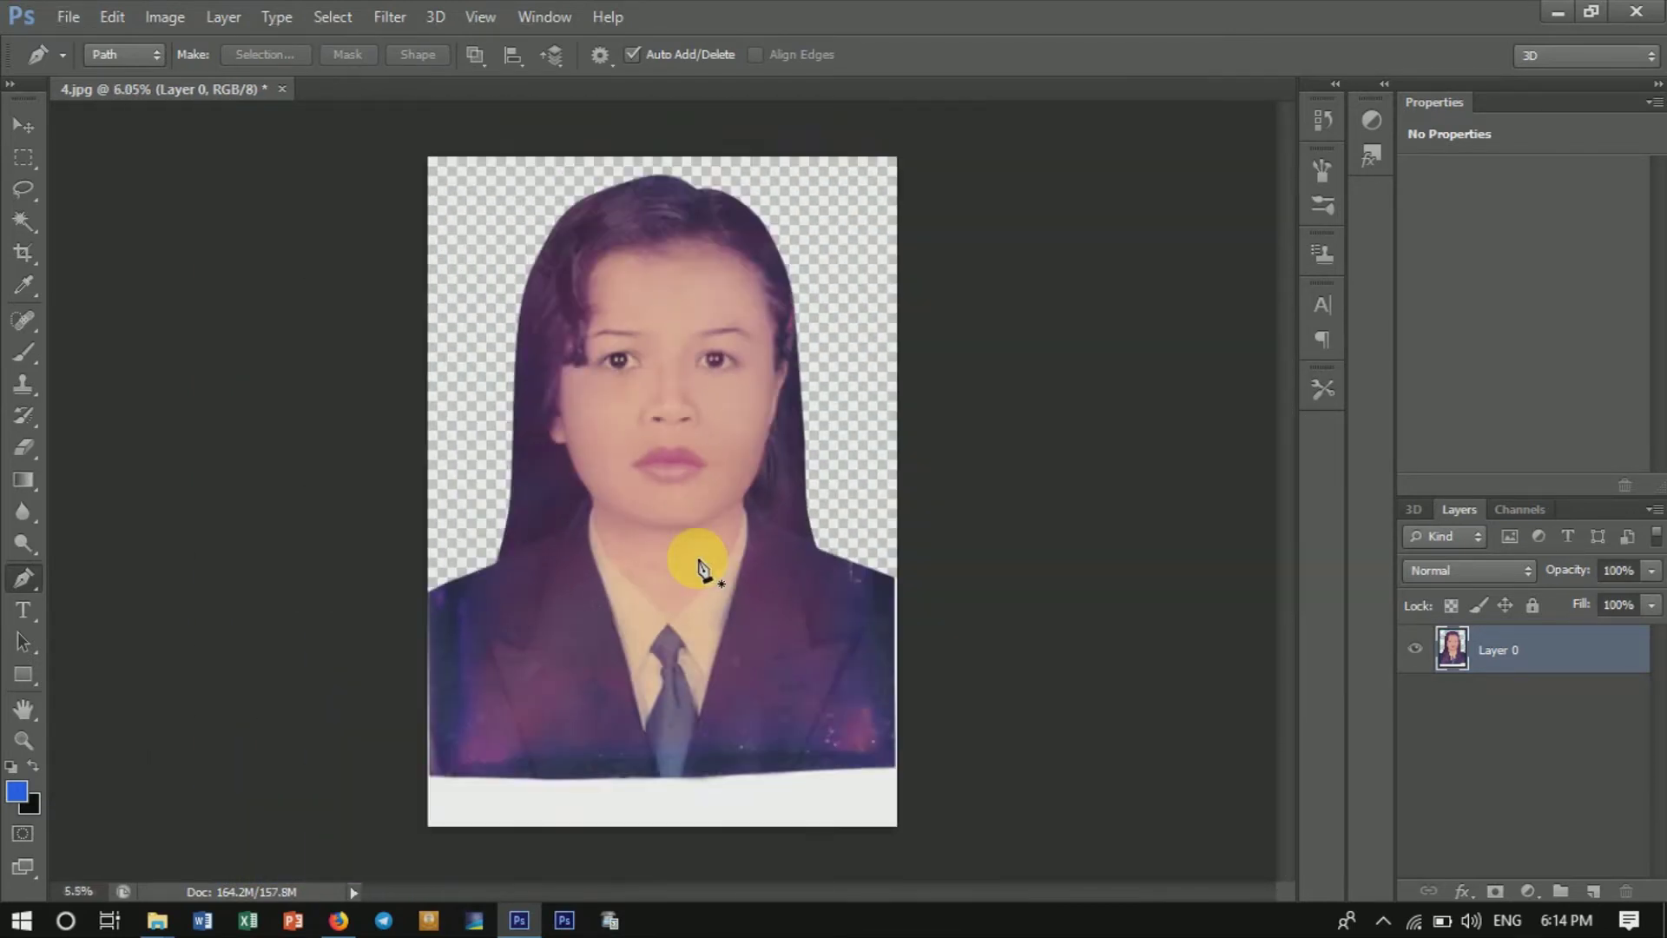
{"action": "scroll", "coordinate": [699, 564], "scroll_direction": "down", "scroll_amount": 2}
{"action": "left_click", "coordinate": [68, 16]}
Open received_205535593537465.jpeg from the suit subfolder of the Chlothes folder on the D: drive.
{"action": "key", "text": "Escape"}
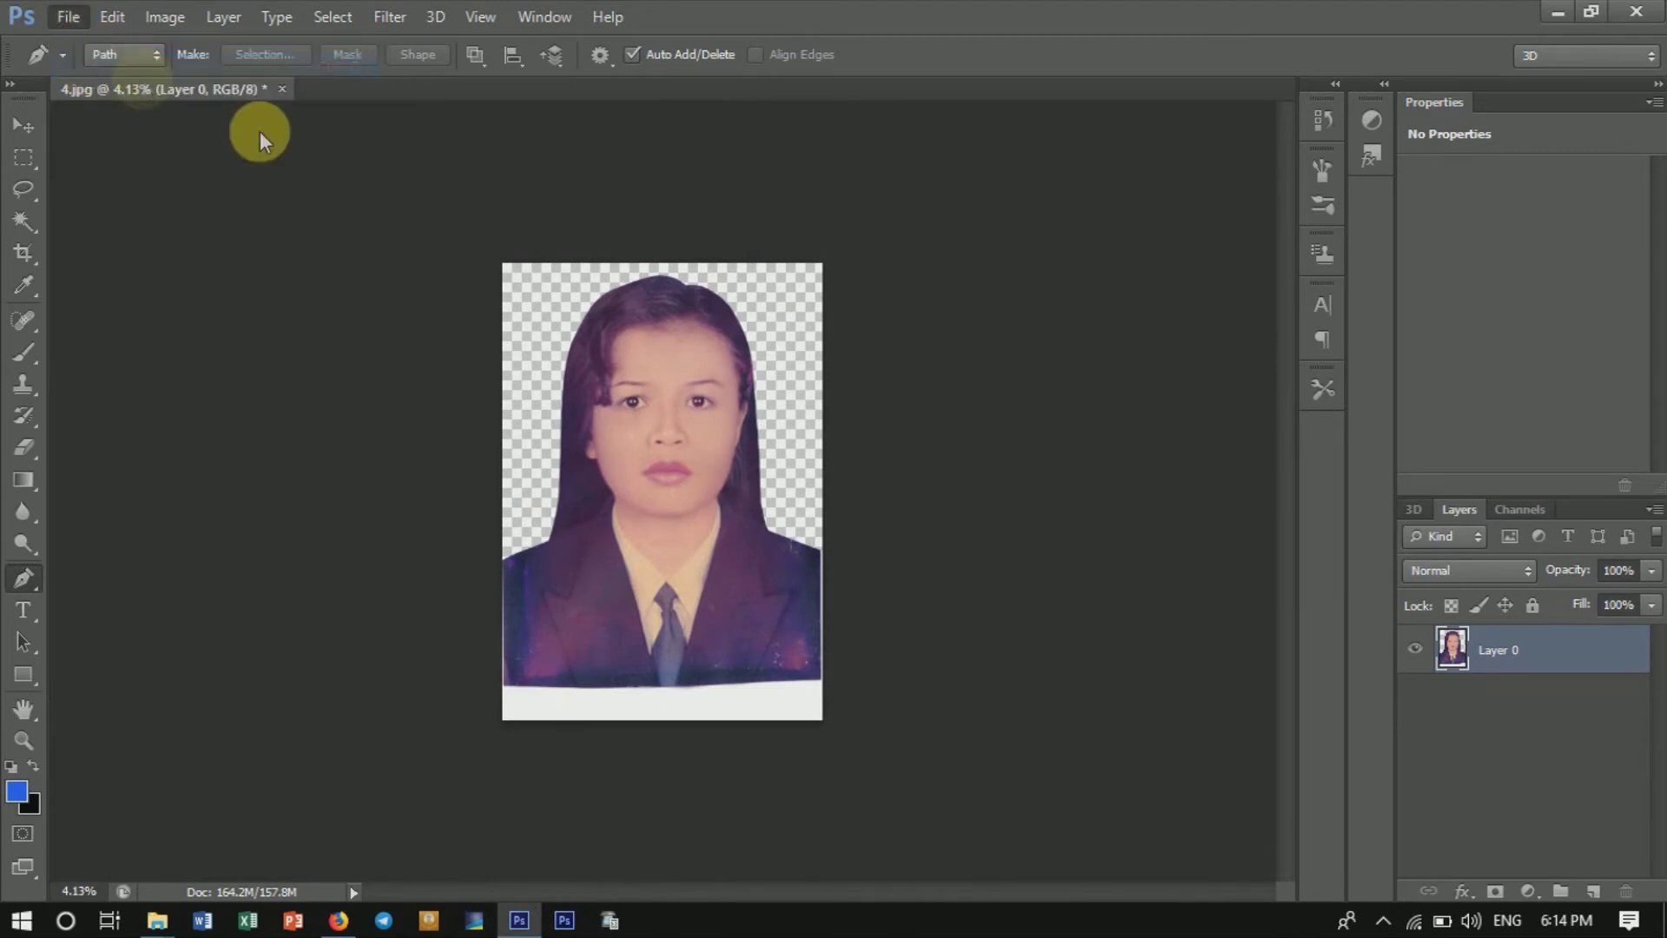
{"action": "key", "text": "ctrl+o"}
{"action": "left_click", "coordinate": [550, 447]}
{"action": "scroll", "coordinate": [1146, 408], "scroll_direction": "down", "scroll_amount": 3}
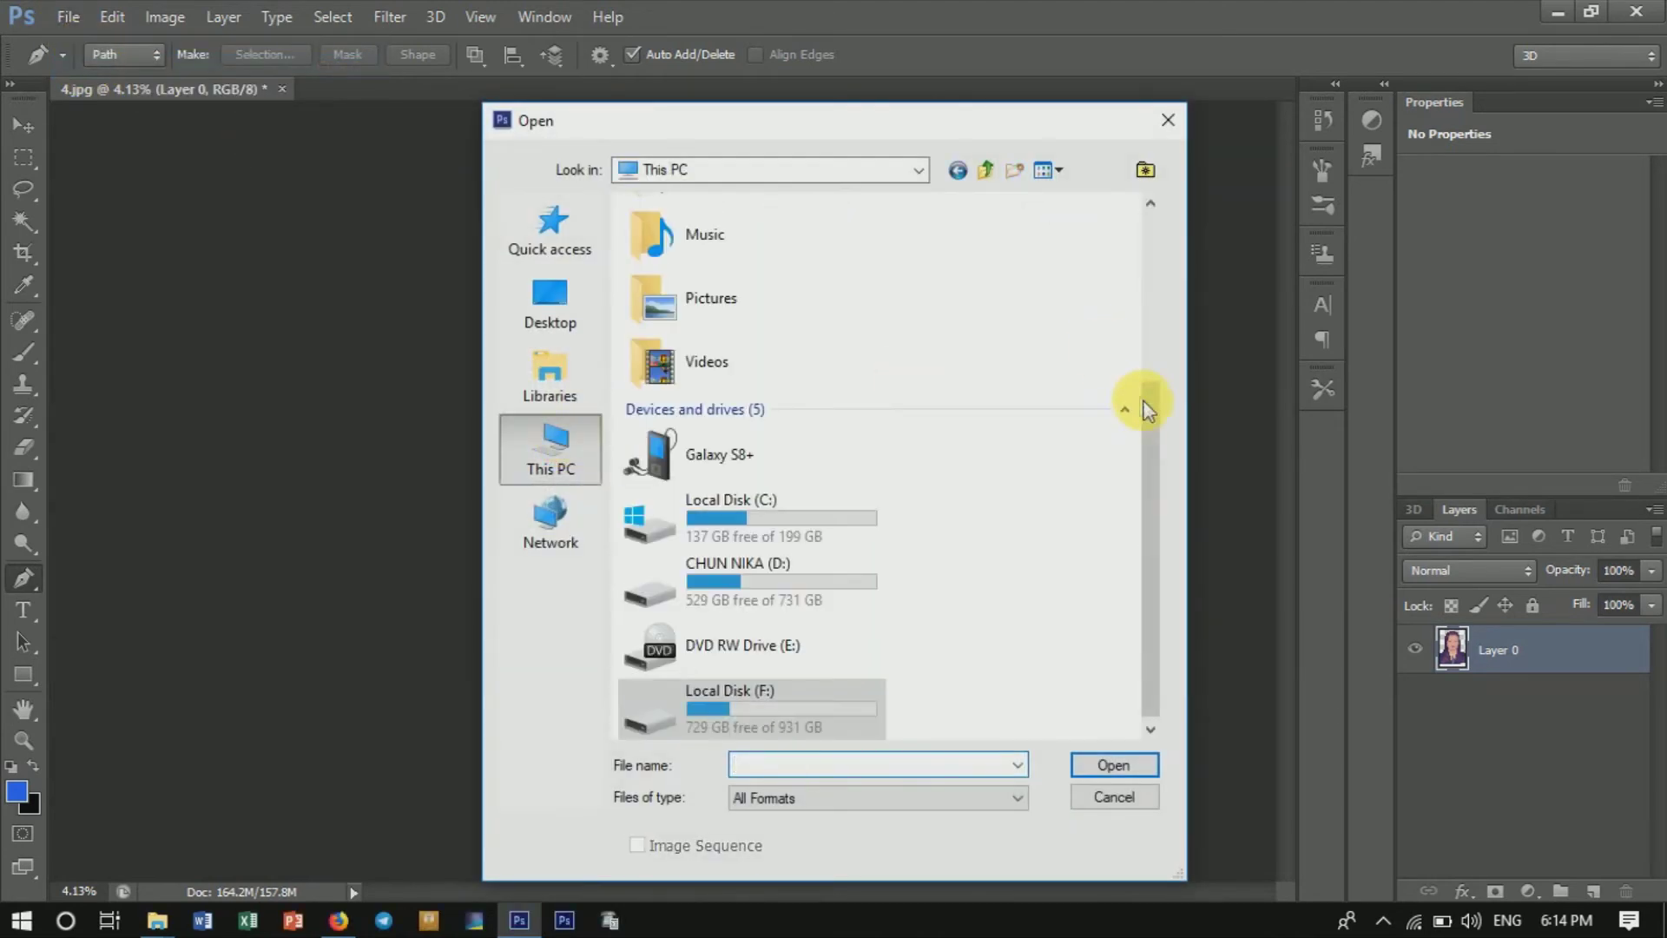
{"action": "double_click", "coordinate": [842, 581]}
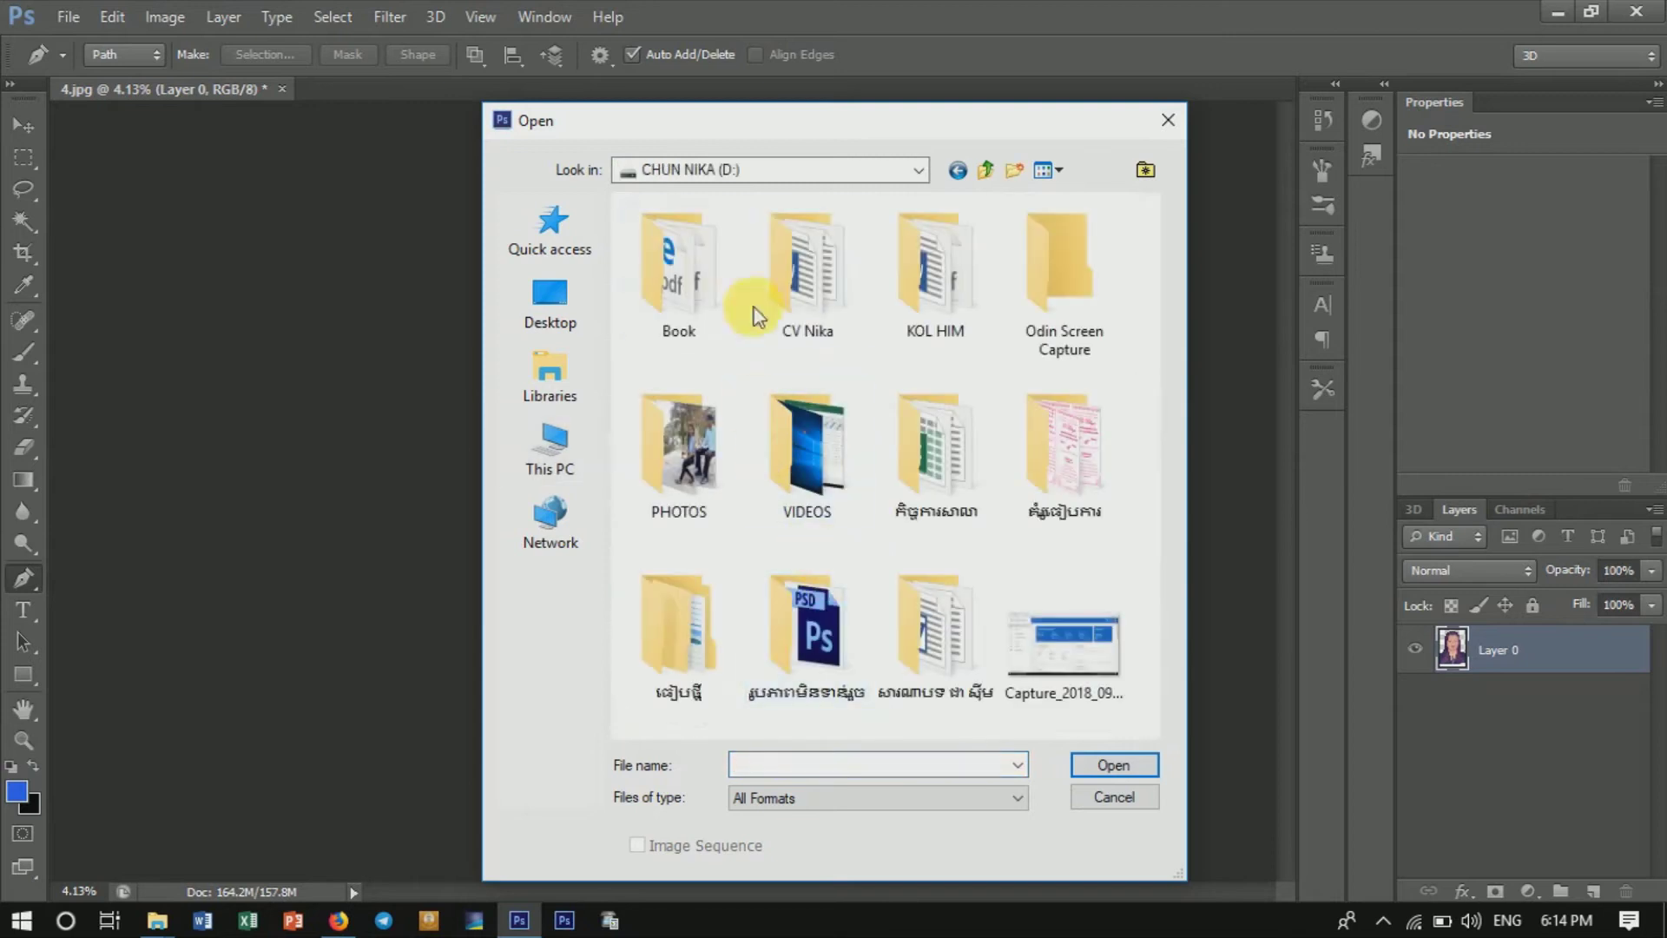
{"action": "double_click", "coordinate": [903, 274]}
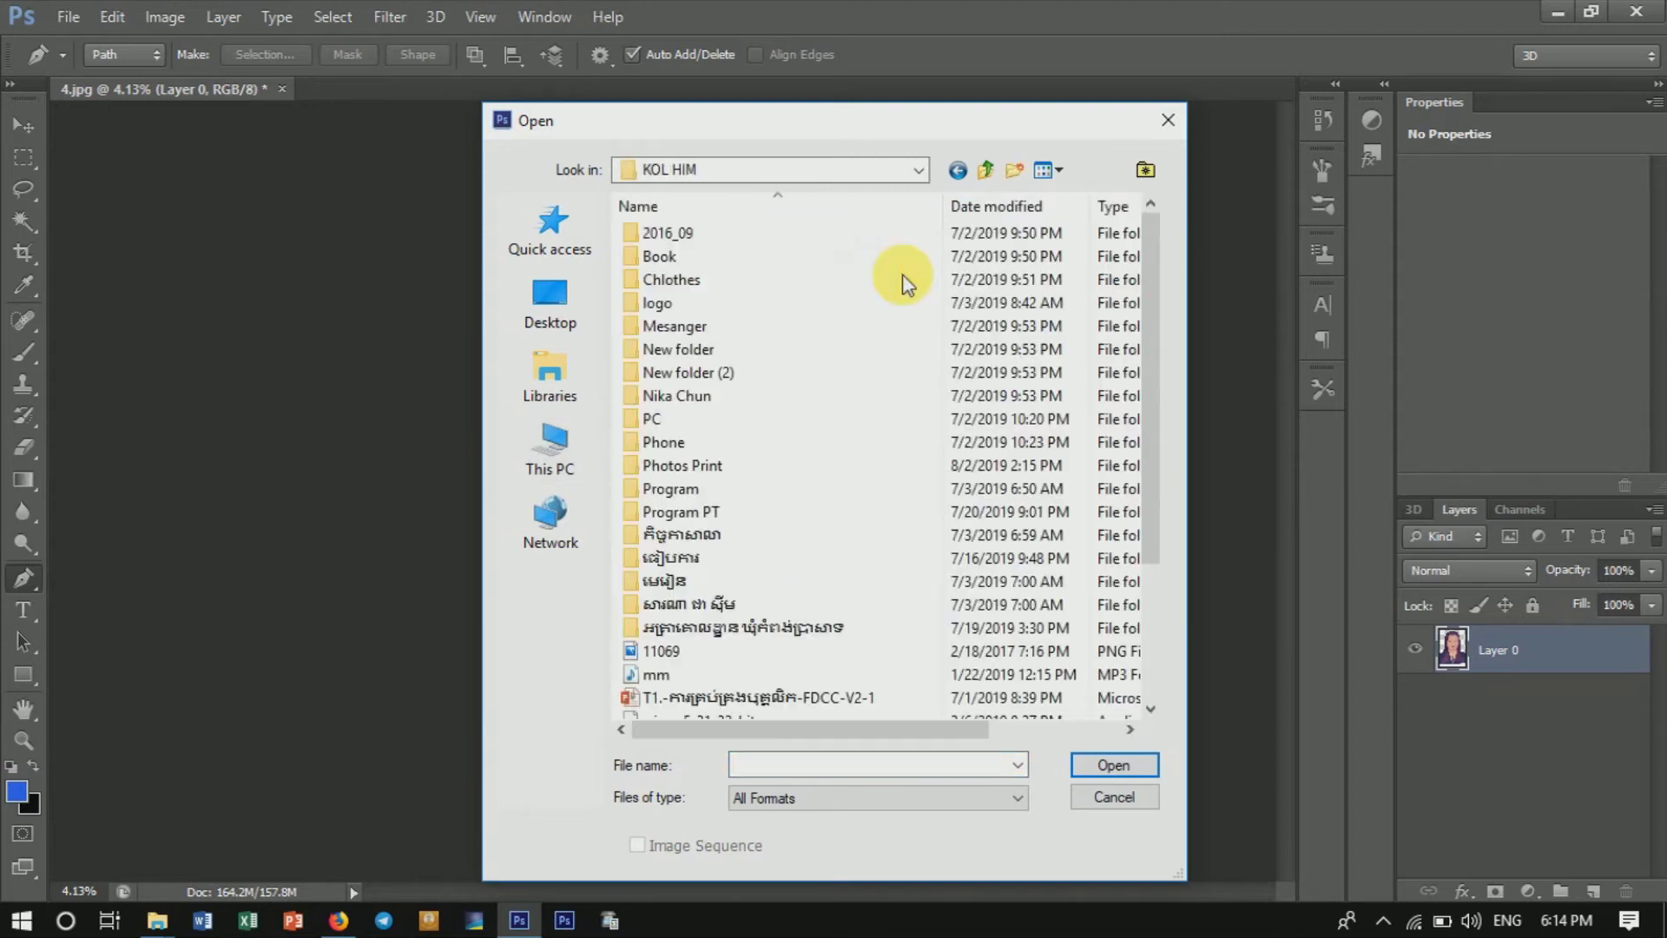
{"action": "double_click", "coordinate": [799, 282]}
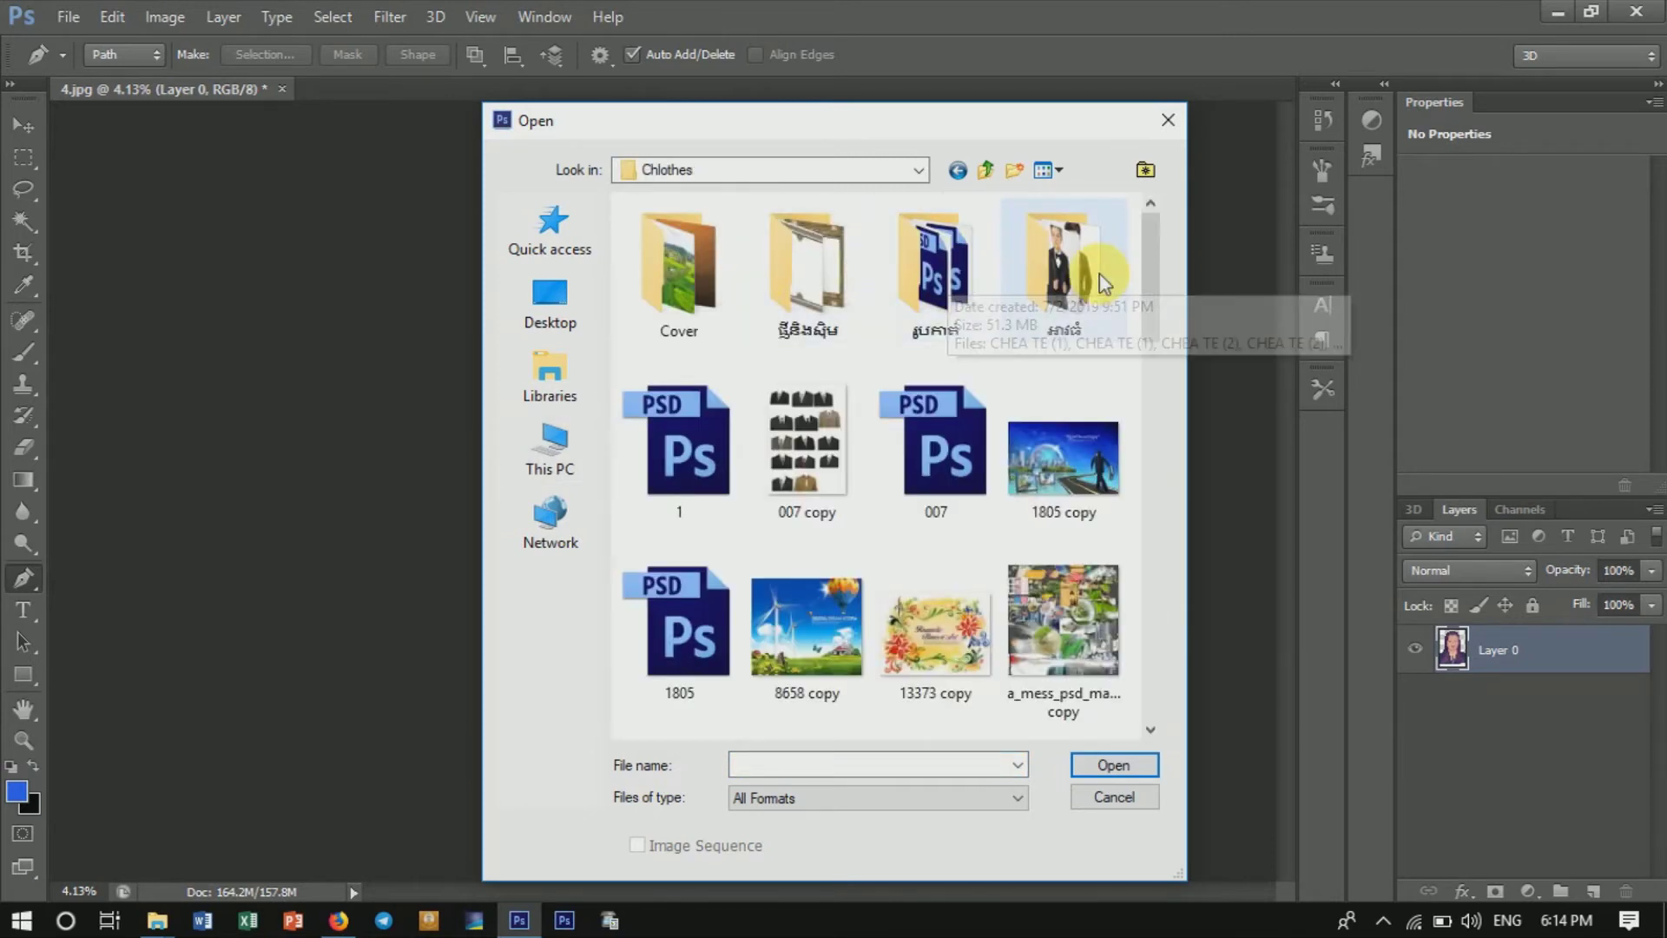
{"action": "double_click", "coordinate": [1103, 279]}
{"action": "mouse_move", "coordinate": [1151, 235]}
{"action": "left_mouse_down"}
{"action": "mouse_move", "coordinate": [1172, 330]}
{"action": "mouse_move", "coordinate": [1174, 726]}
{"action": "left_mouse_up"}
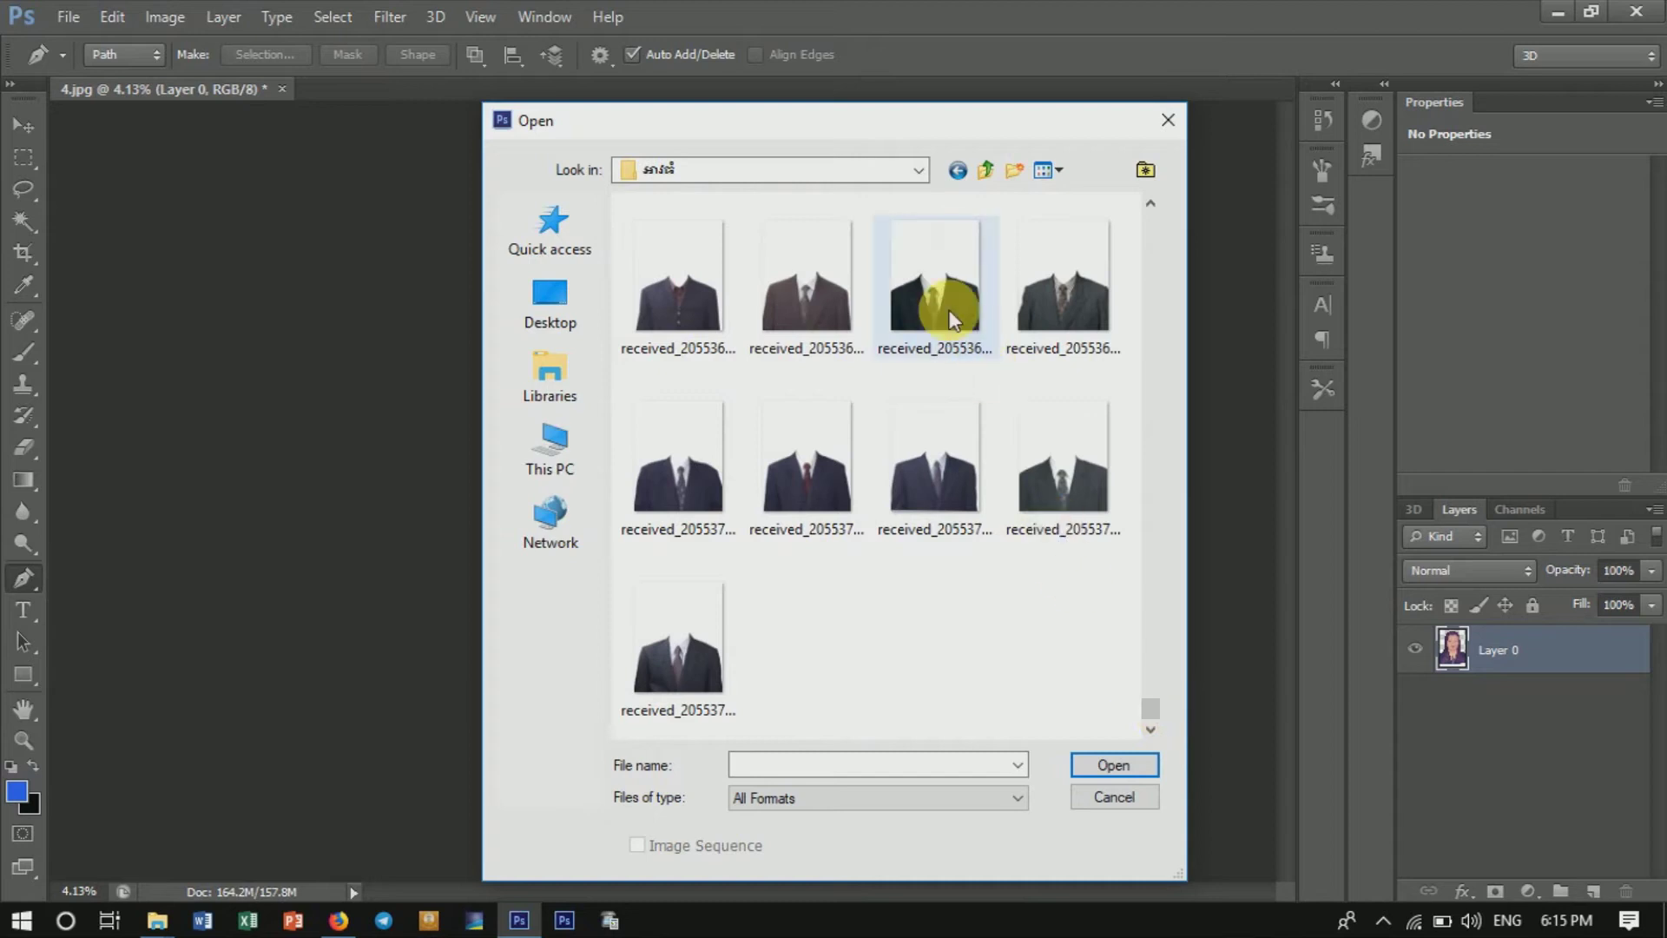
{"action": "scroll", "coordinate": [949, 326], "scroll_direction": "up", "scroll_amount": 3}
{"action": "left_click", "coordinate": [938, 225]}
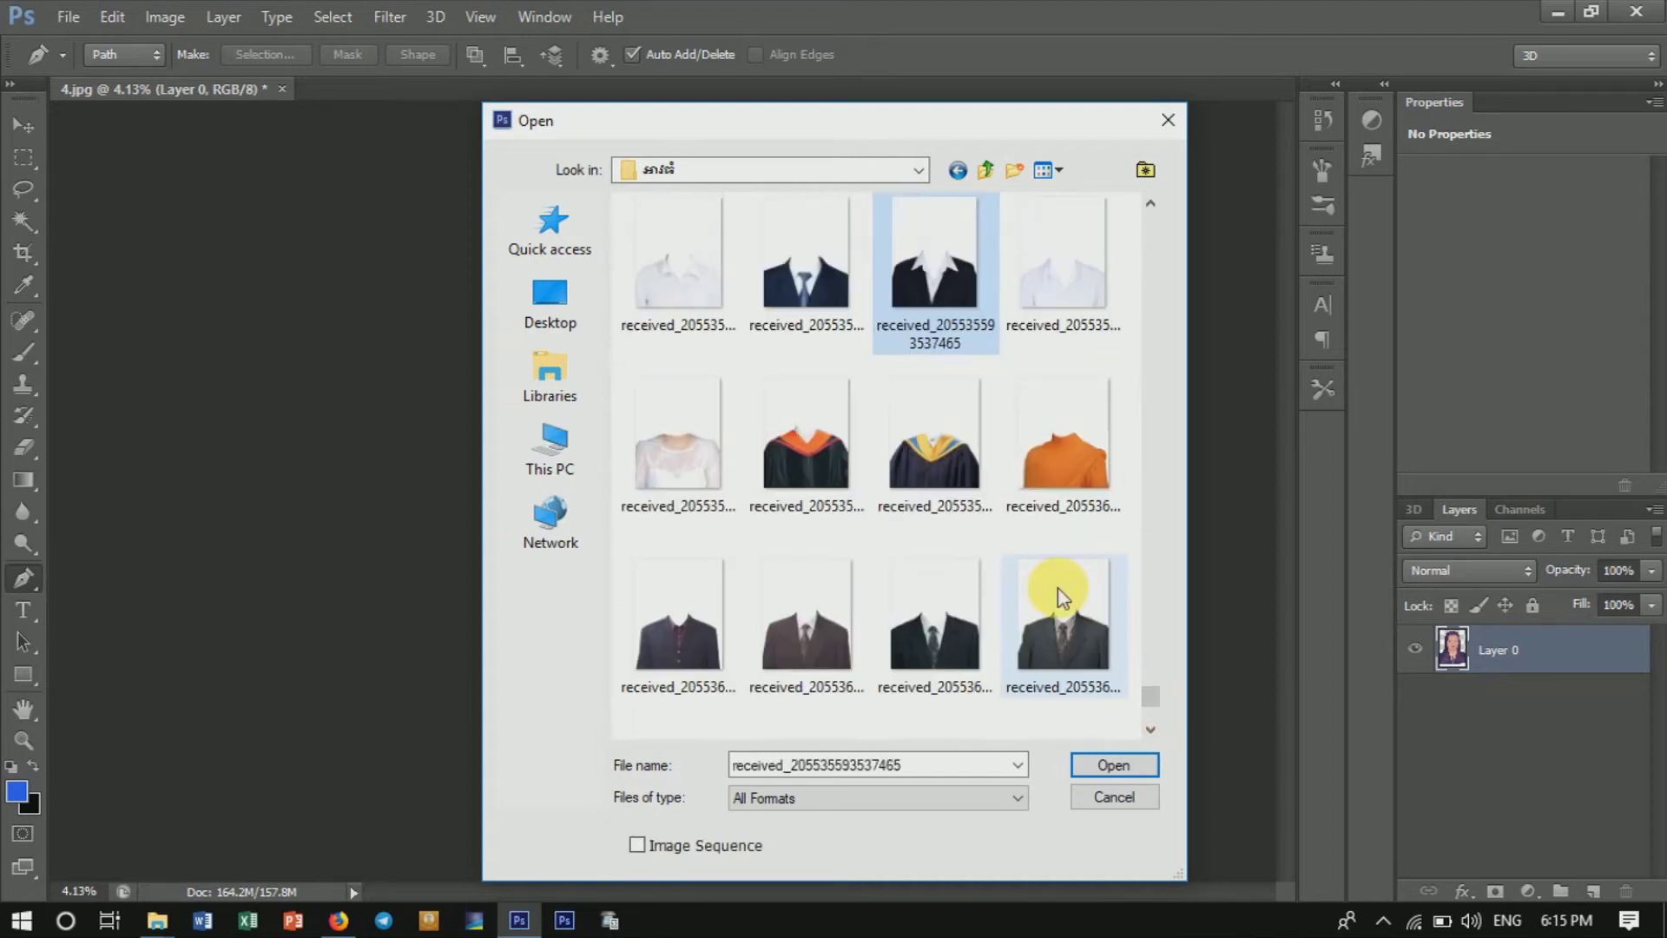
{"action": "left_click", "coordinate": [1103, 766]}
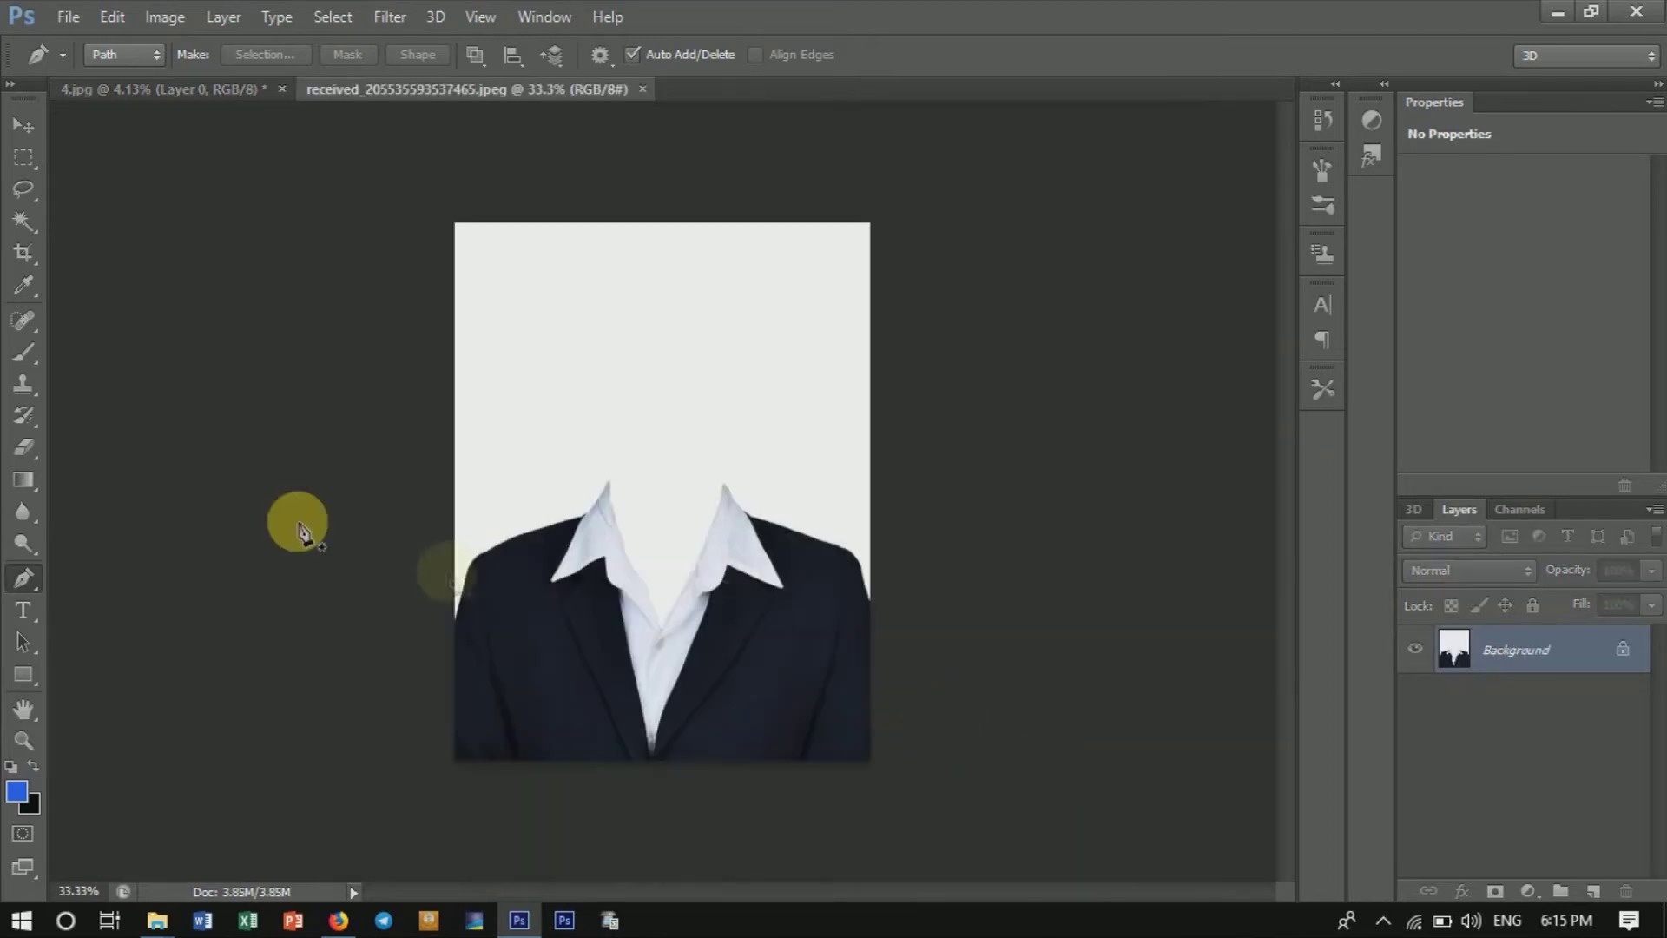
Drag the suit into the portrait document and scale it over the shoulders.
{"action": "left_click", "coordinate": [26, 132]}
{"action": "mouse_move", "coordinate": [653, 662]}
{"action": "left_mouse_down"}
{"action": "mouse_move", "coordinate": [207, 101]}
{"action": "mouse_move", "coordinate": [682, 589]}
{"action": "left_mouse_up"}
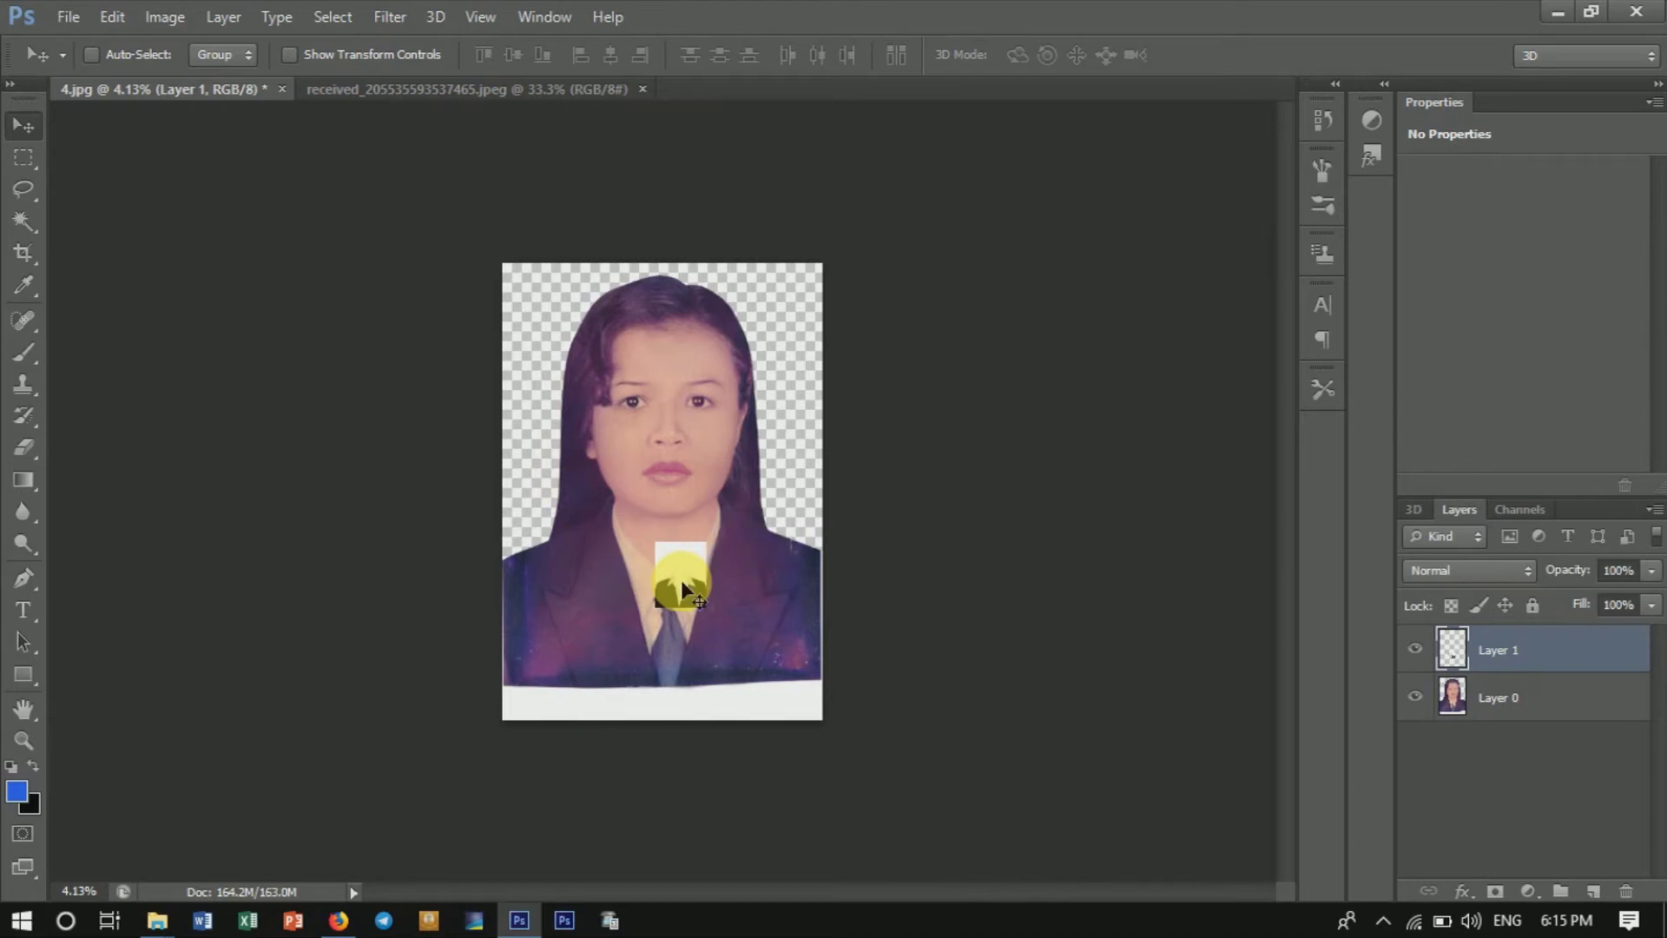
{"action": "key", "text": "ctrl+t"}
{"action": "left_click_drag", "start_coordinate": [643, 525], "coordinate": [477, 353]}
{"action": "mouse_move", "coordinate": [625, 550]}
{"action": "left_mouse_down"}
{"action": "mouse_move", "coordinate": [640, 556]}
{"action": "mouse_move", "coordinate": [607, 622]}
{"action": "left_mouse_up"}
{"action": "mouse_move", "coordinate": [707, 448]}
{"action": "left_mouse_down"}
{"action": "mouse_move", "coordinate": [820, 395]}
{"action": "mouse_move", "coordinate": [859, 277]}
{"action": "left_mouse_up"}
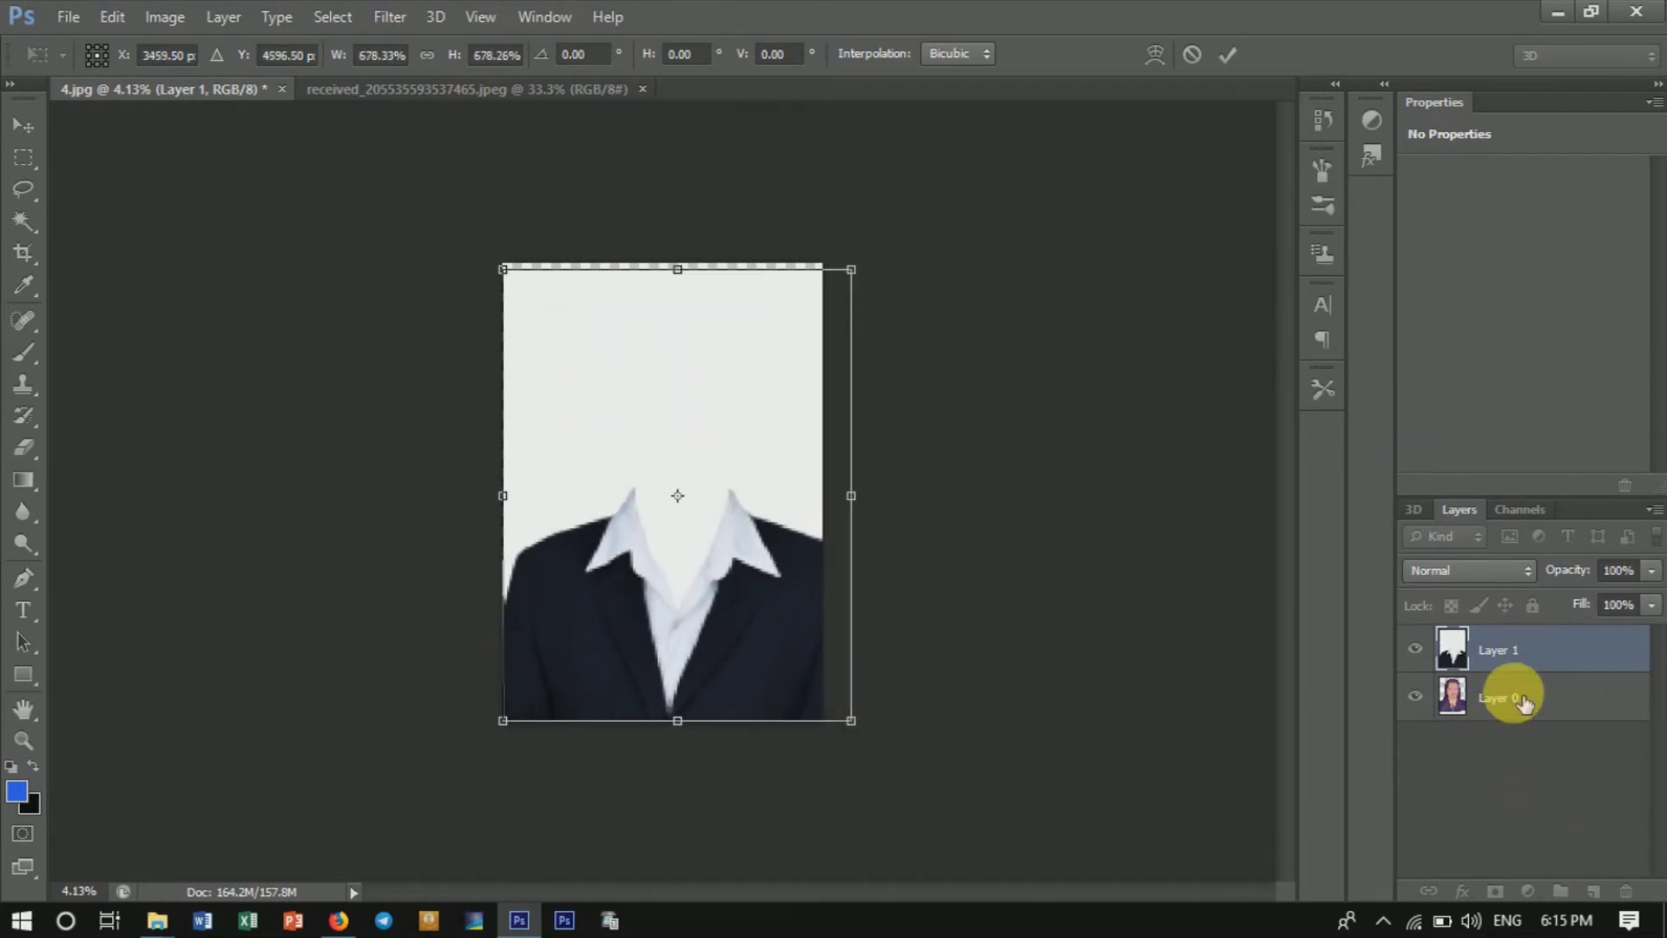
{"action": "key", "text": "Return"}
{"action": "left_click_drag", "start_coordinate": [1498, 694], "coordinate": [1498, 640]}
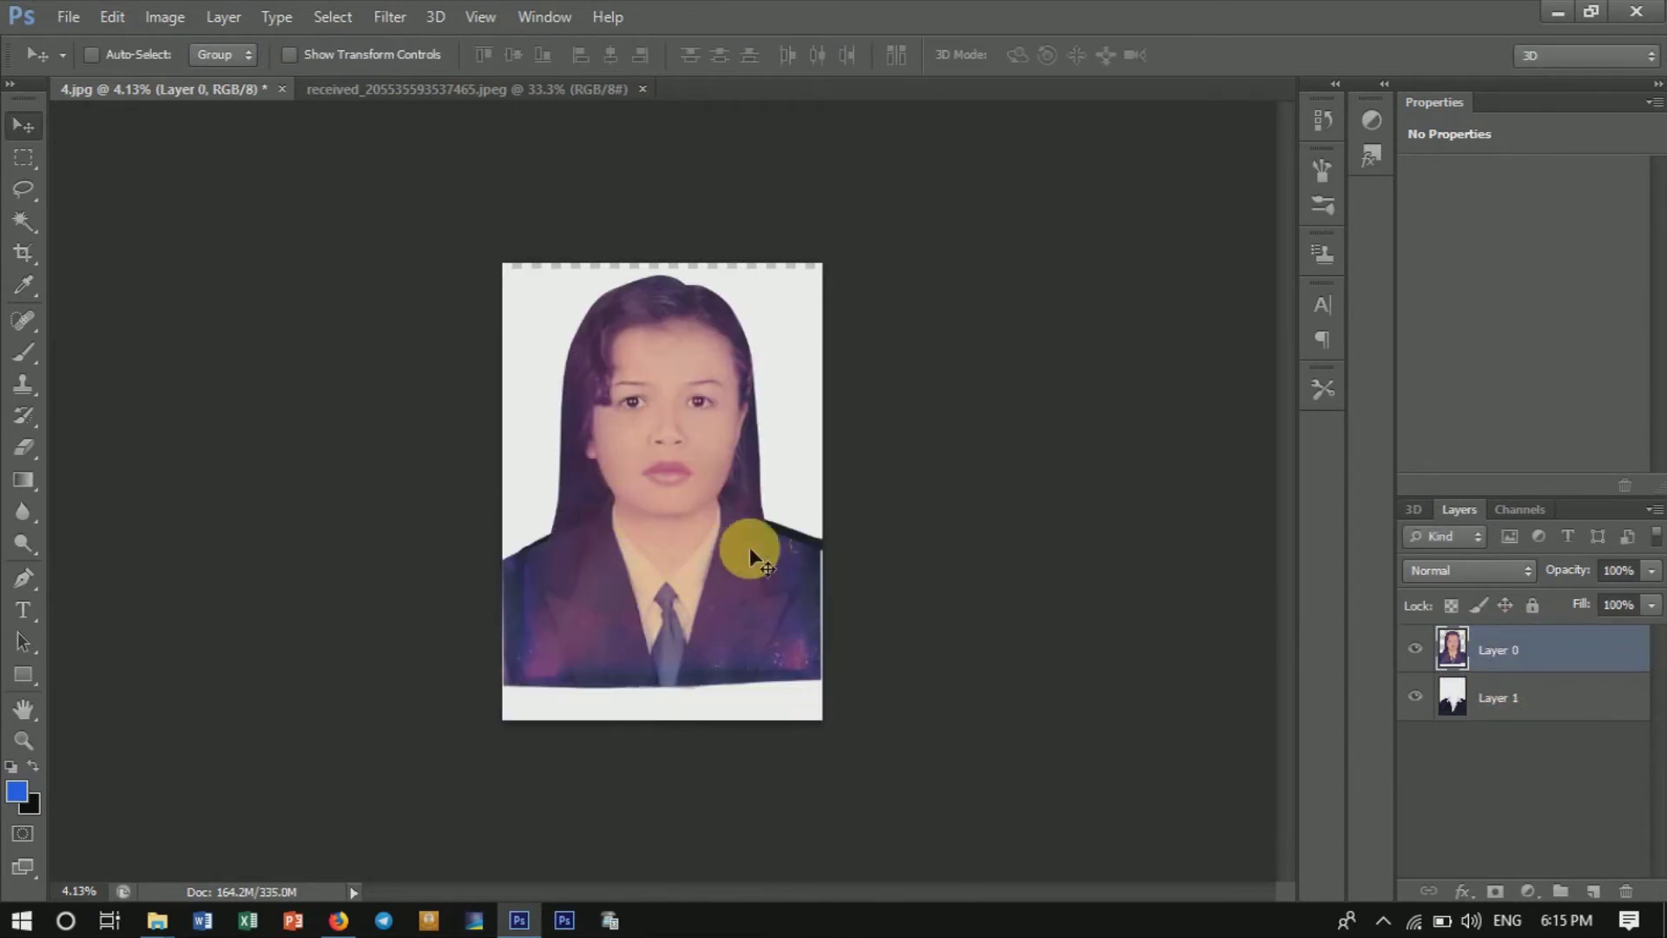
{"action": "key", "text": "ctrl+z"}
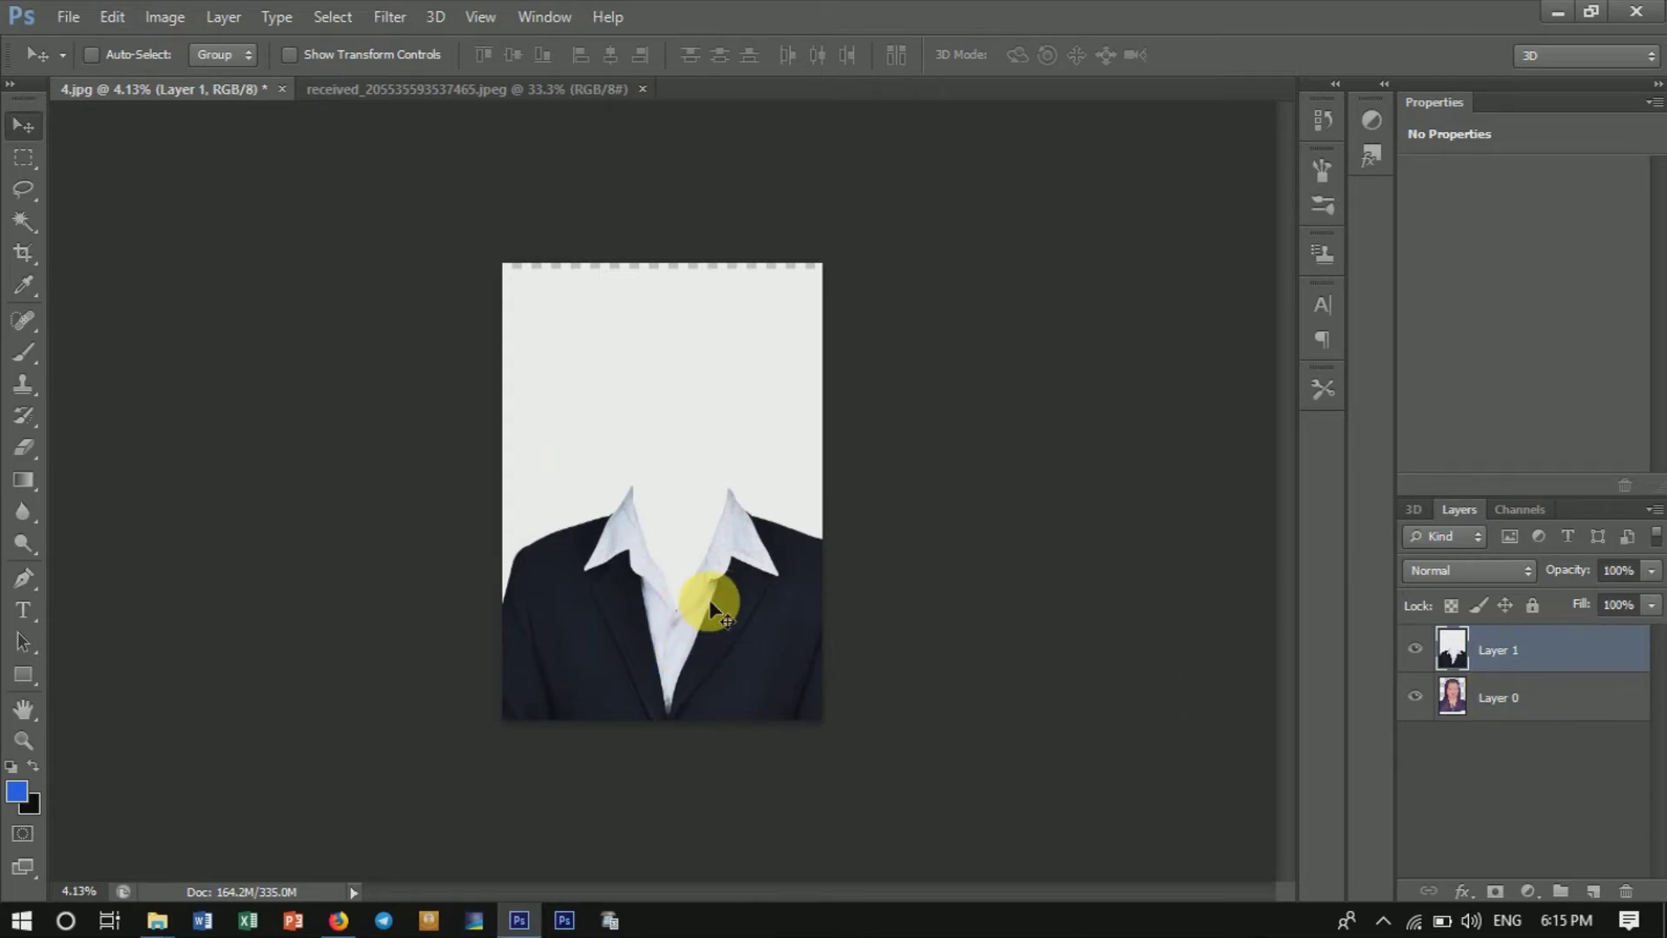
Rescale the suit to about 96.5% and shift it upward, then select Layer 0.
{"action": "key", "text": "ctrl+t"}
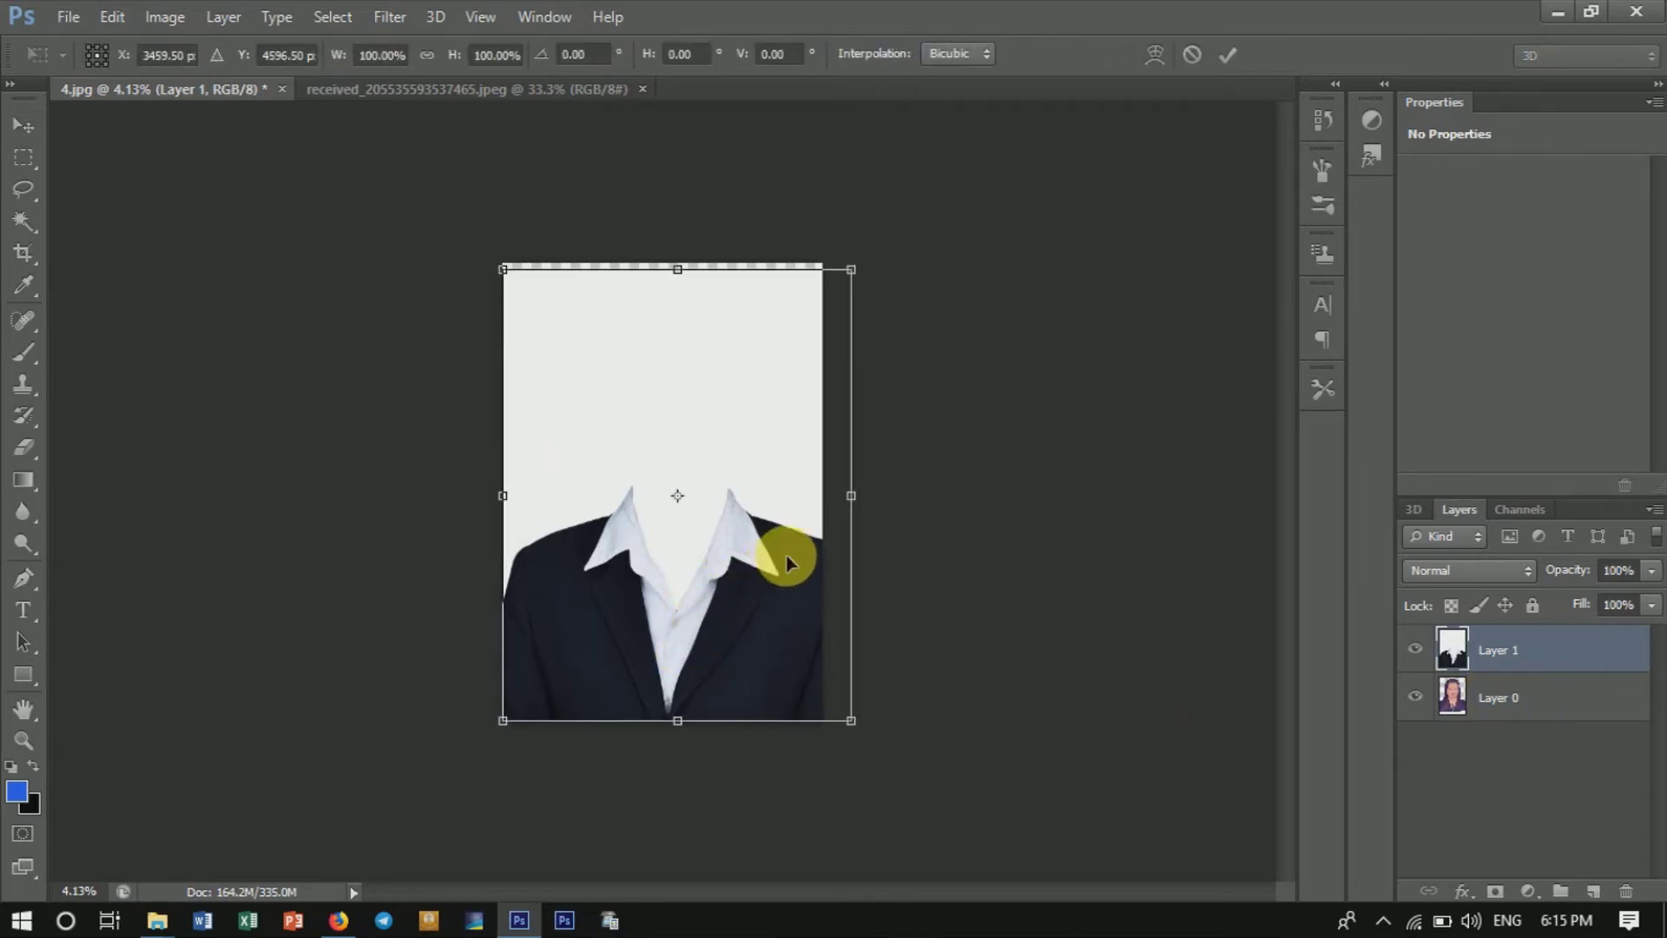
{"action": "mouse_move", "coordinate": [851, 270]}
{"action": "left_mouse_down"}
{"action": "mouse_move", "coordinate": [810, 326]}
{"action": "mouse_move", "coordinate": [839, 280]}
{"action": "left_mouse_up"}
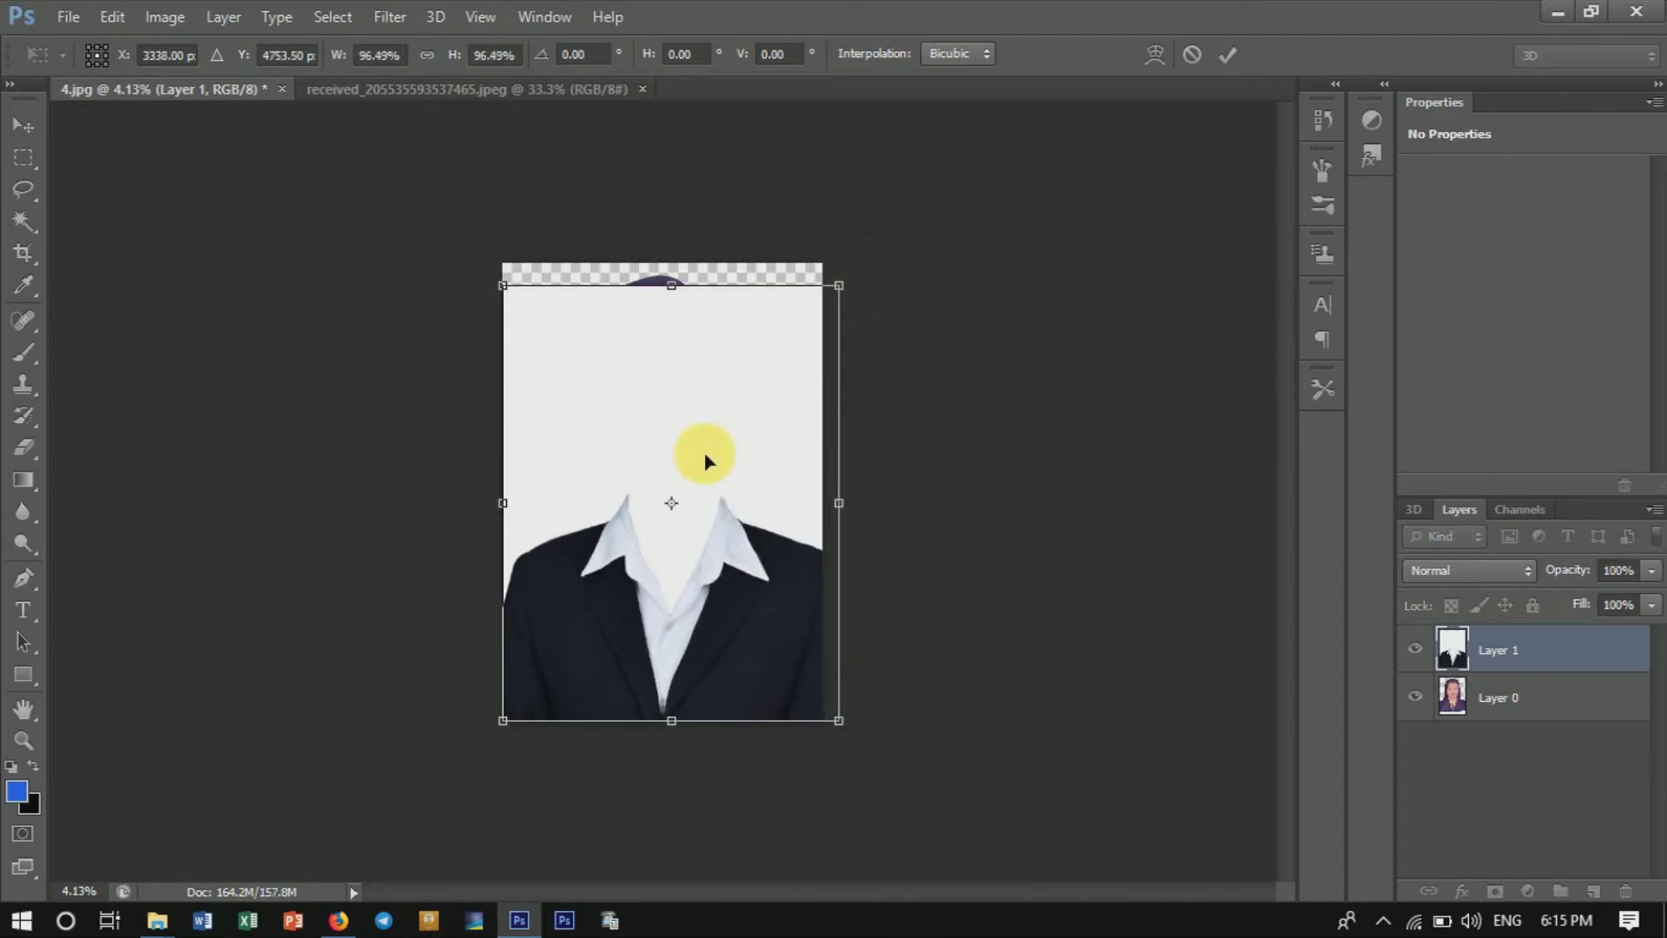
{"action": "left_click_drag", "start_coordinate": [705, 453], "coordinate": [703, 439]}
{"action": "left_click", "coordinate": [1224, 54]}
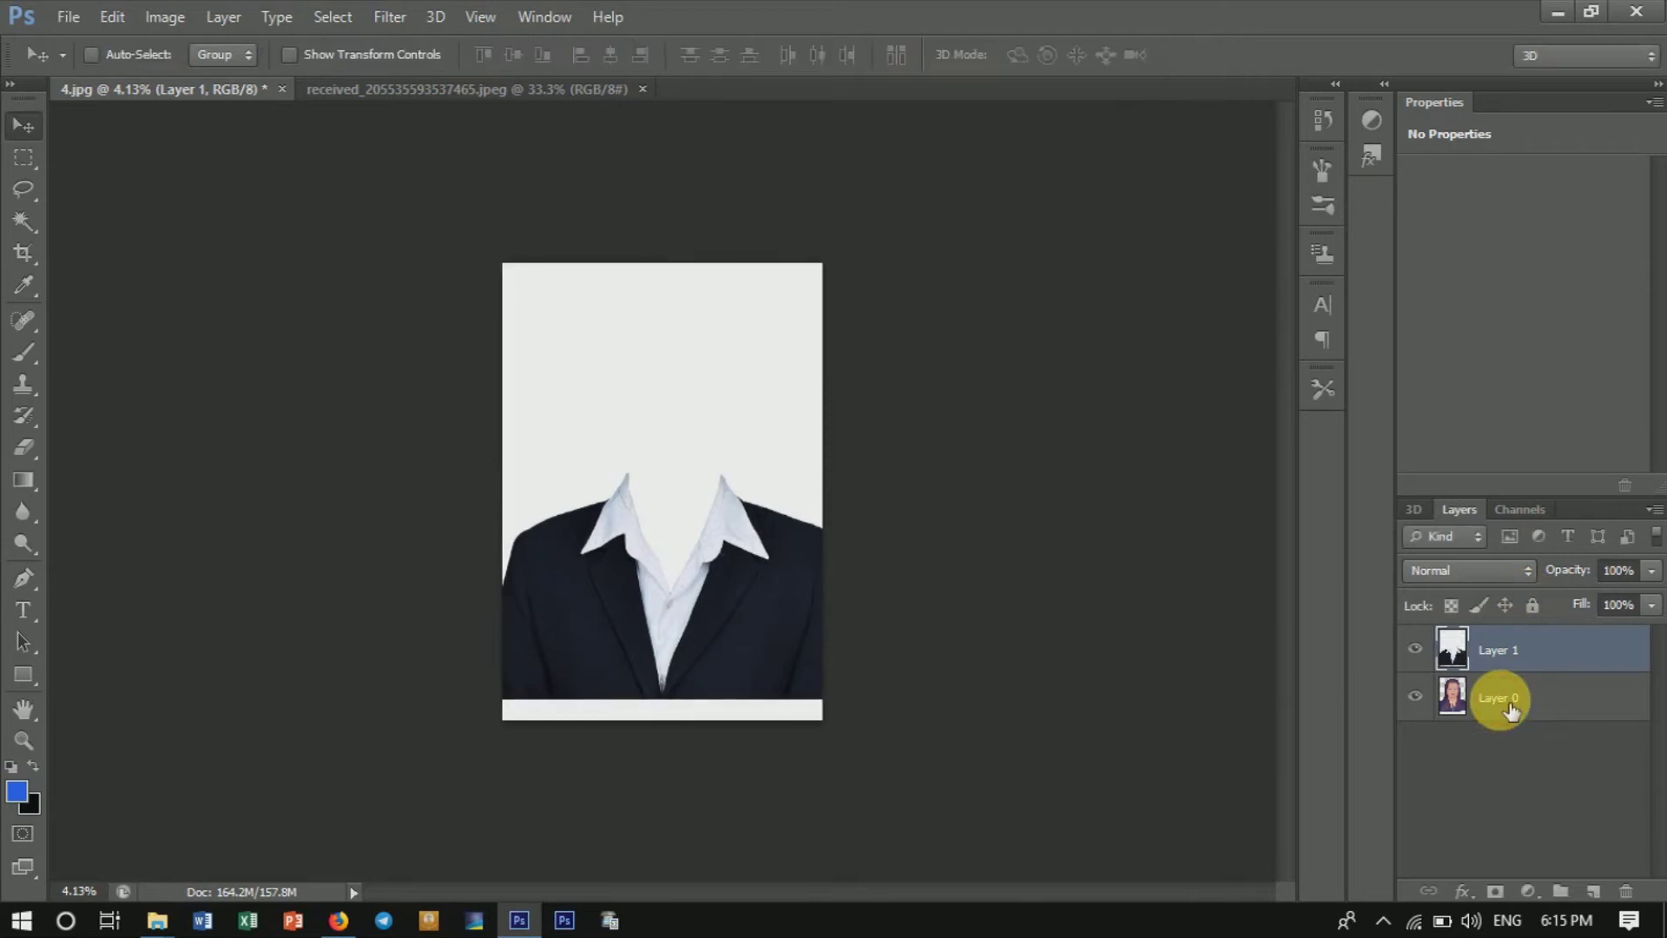
{"action": "left_click", "coordinate": [1515, 719]}
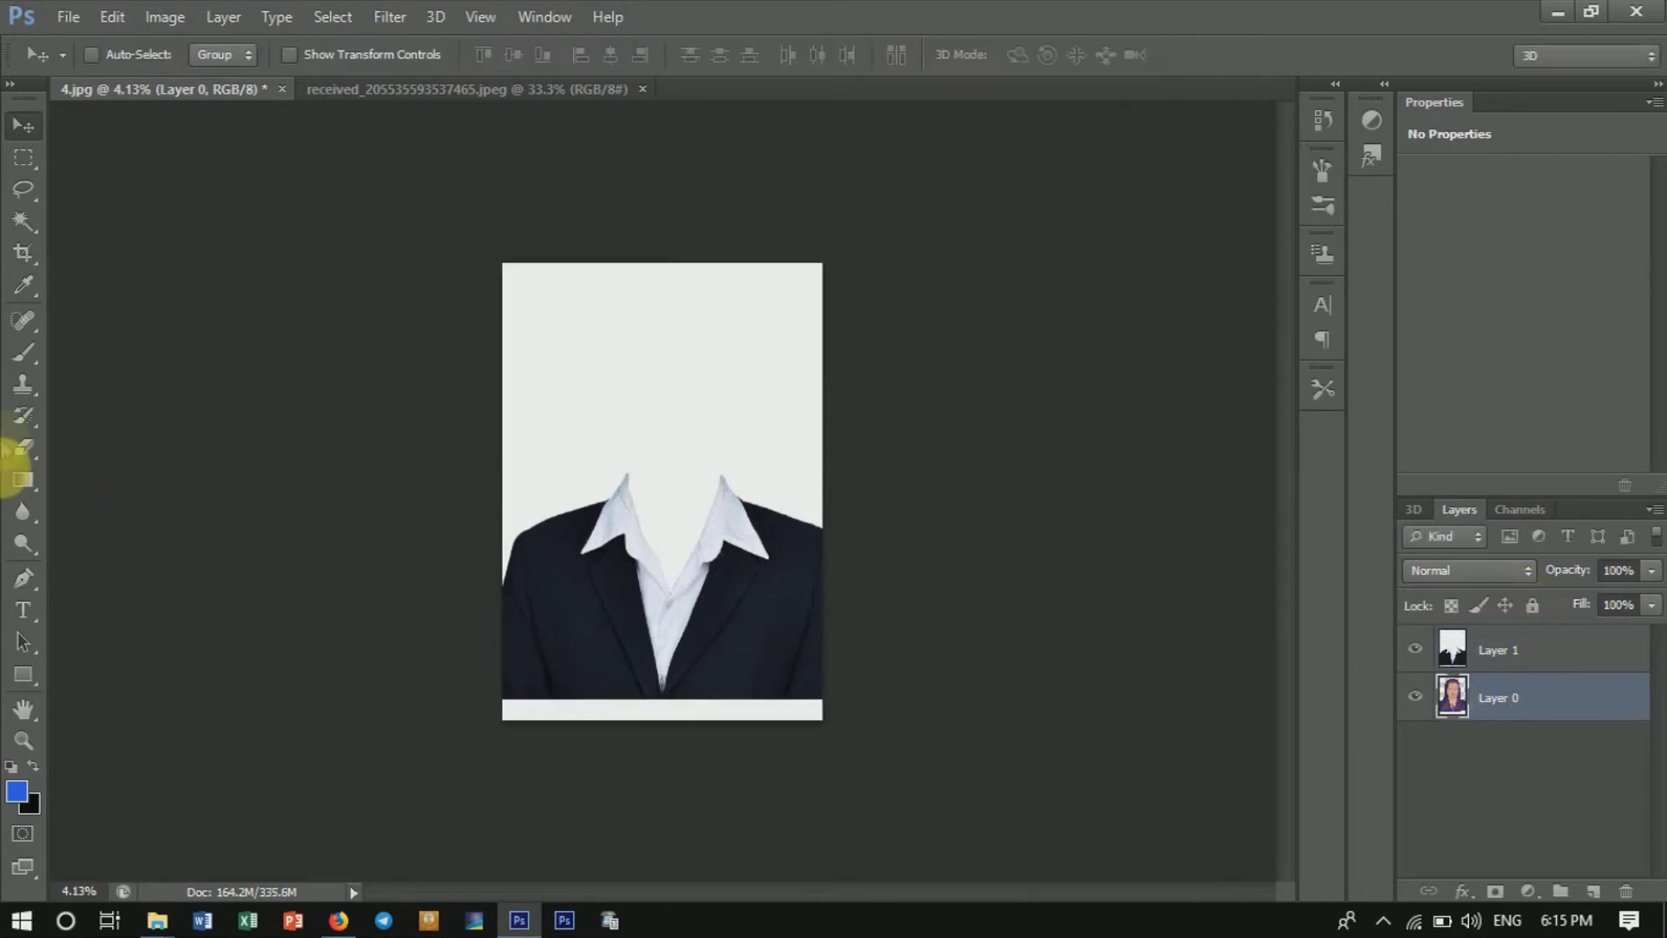
Crop the canvas at a 21 × 30 cm ratio, extending the box beyond the image.
{"action": "left_click", "coordinate": [24, 253]}
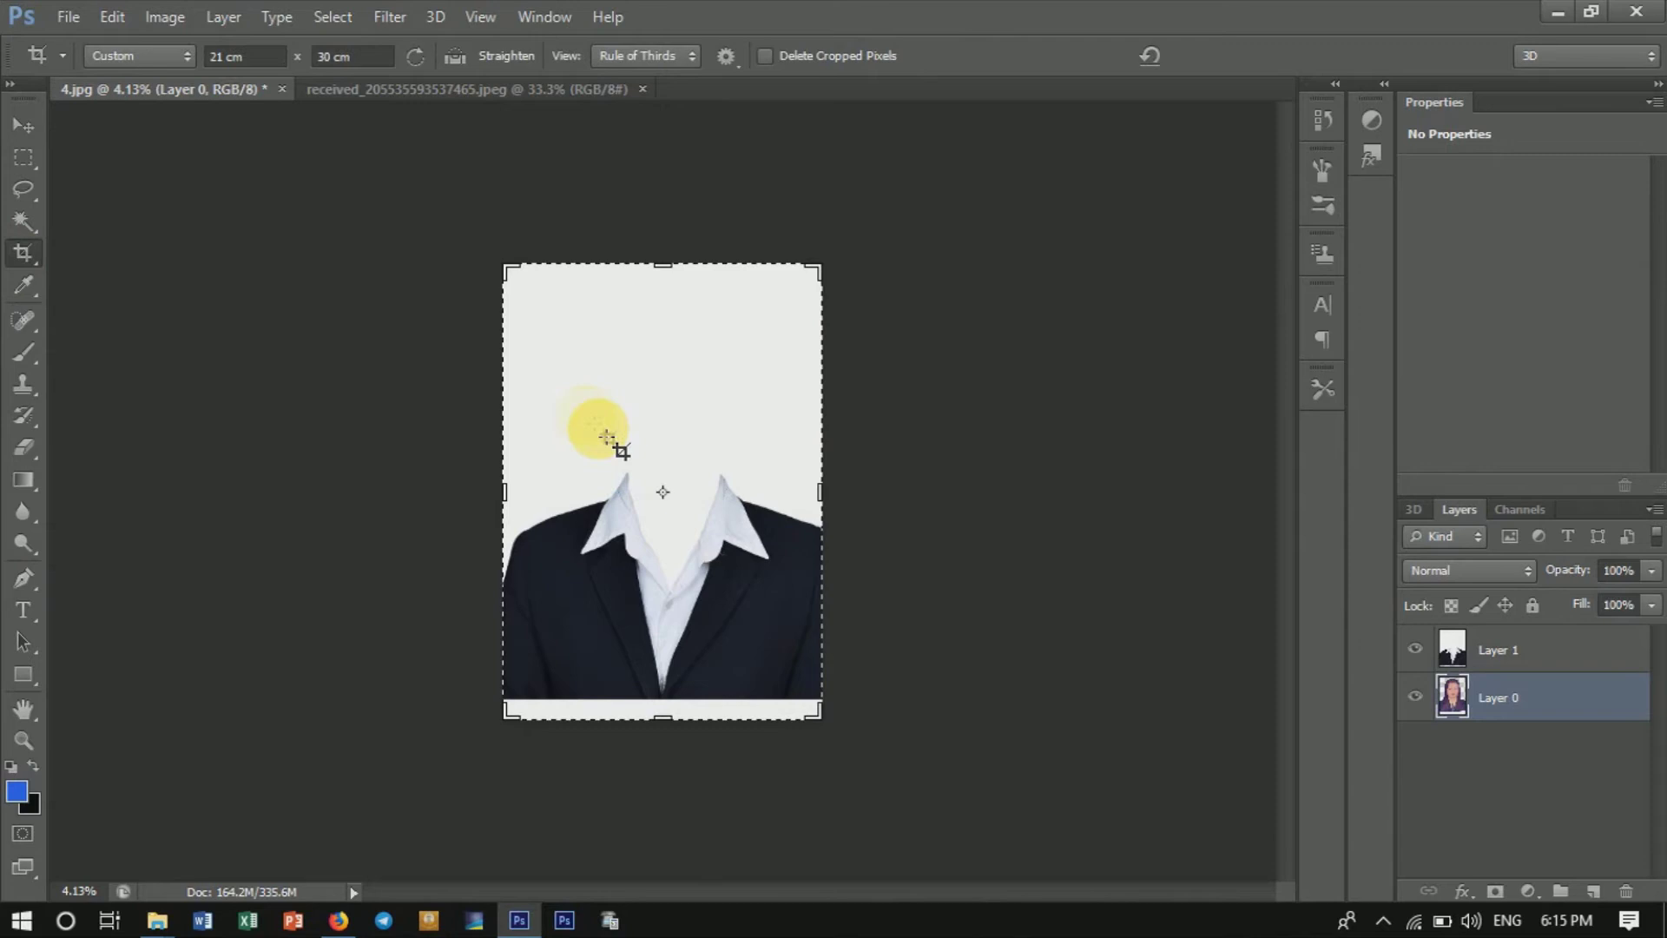
{"action": "left_click", "coordinate": [672, 735]}
{"action": "left_click_drag", "start_coordinate": [674, 736], "coordinate": [664, 790]}
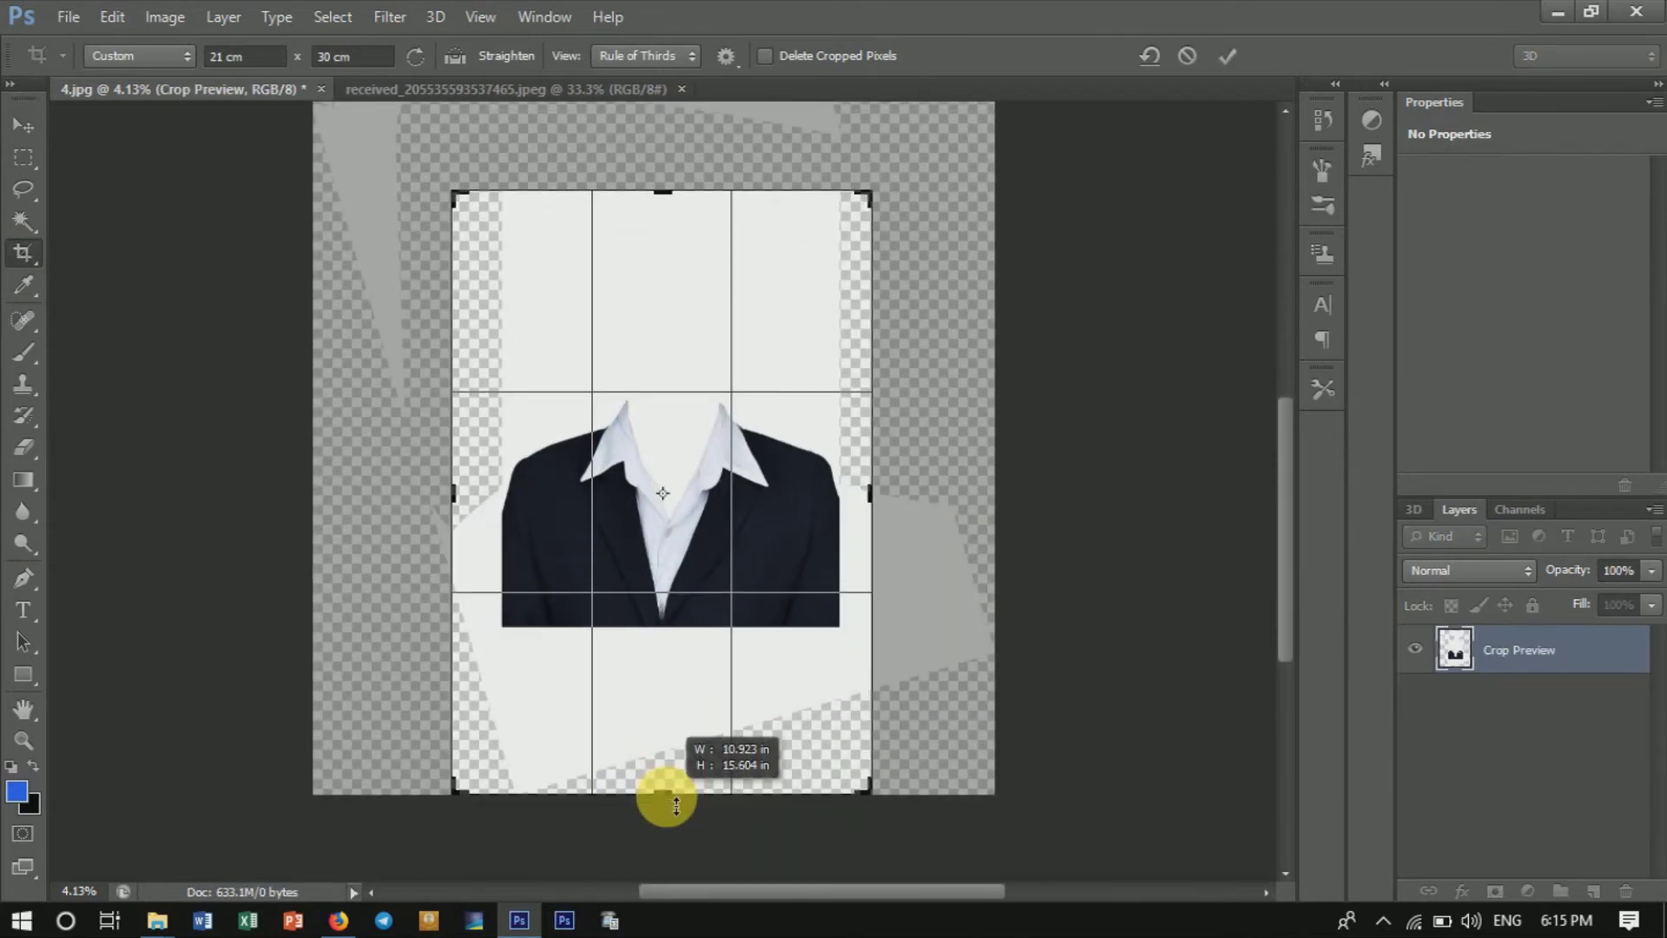
{"action": "left_click", "coordinate": [1221, 64]}
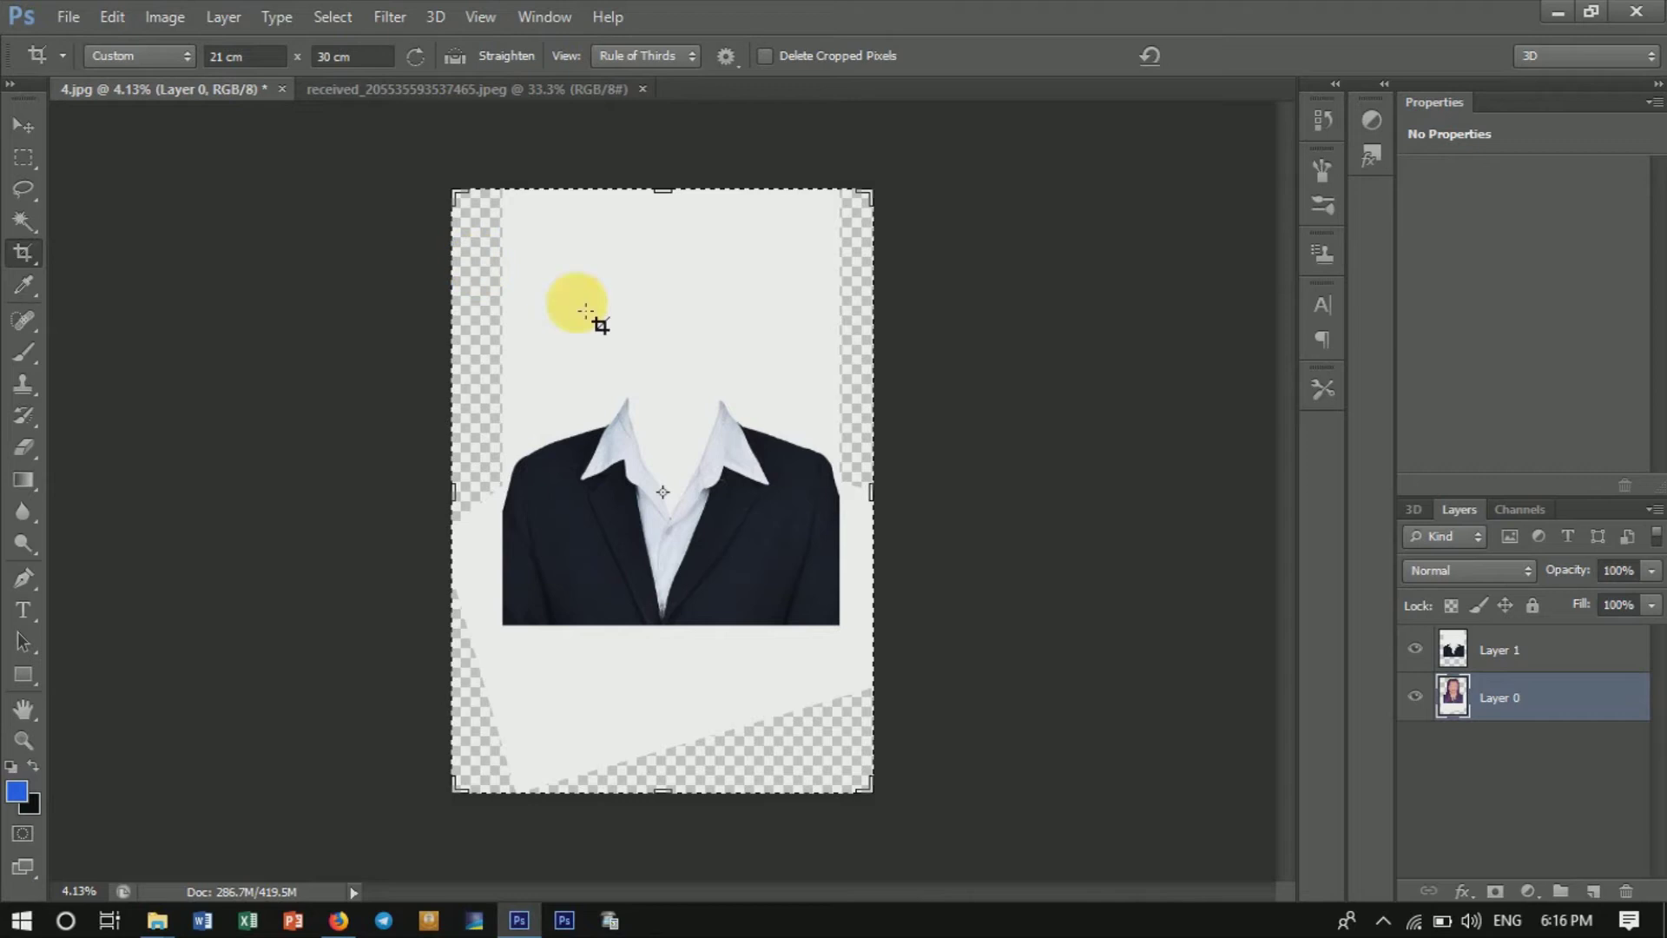
Shift the portrait layer down behind the suit and commit the transform.
{"action": "left_click", "coordinate": [23, 125]}
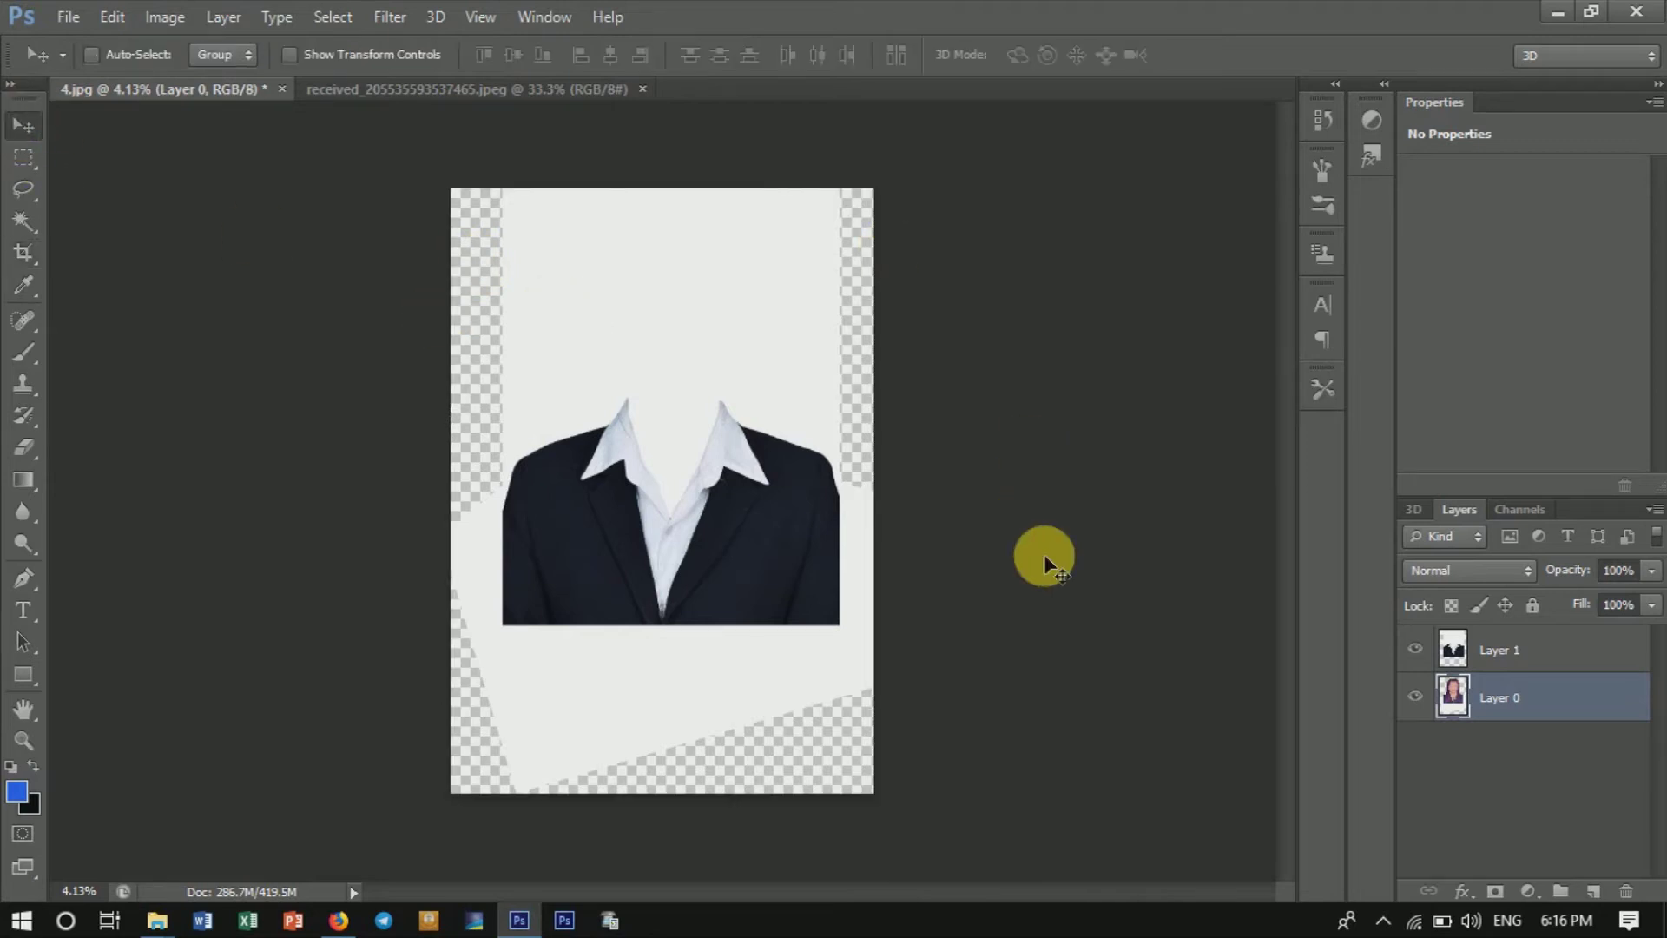
{"action": "mouse_move", "coordinate": [792, 446]}
{"action": "left_mouse_down"}
{"action": "mouse_move", "coordinate": [759, 685]}
{"action": "mouse_move", "coordinate": [709, 590]}
{"action": "mouse_move", "coordinate": [689, 733]}
{"action": "mouse_move", "coordinate": [694, 617]}
{"action": "mouse_move", "coordinate": [674, 633]}
{"action": "mouse_move", "coordinate": [689, 669]}
{"action": "mouse_move", "coordinate": [704, 548]}
{"action": "left_mouse_up"}
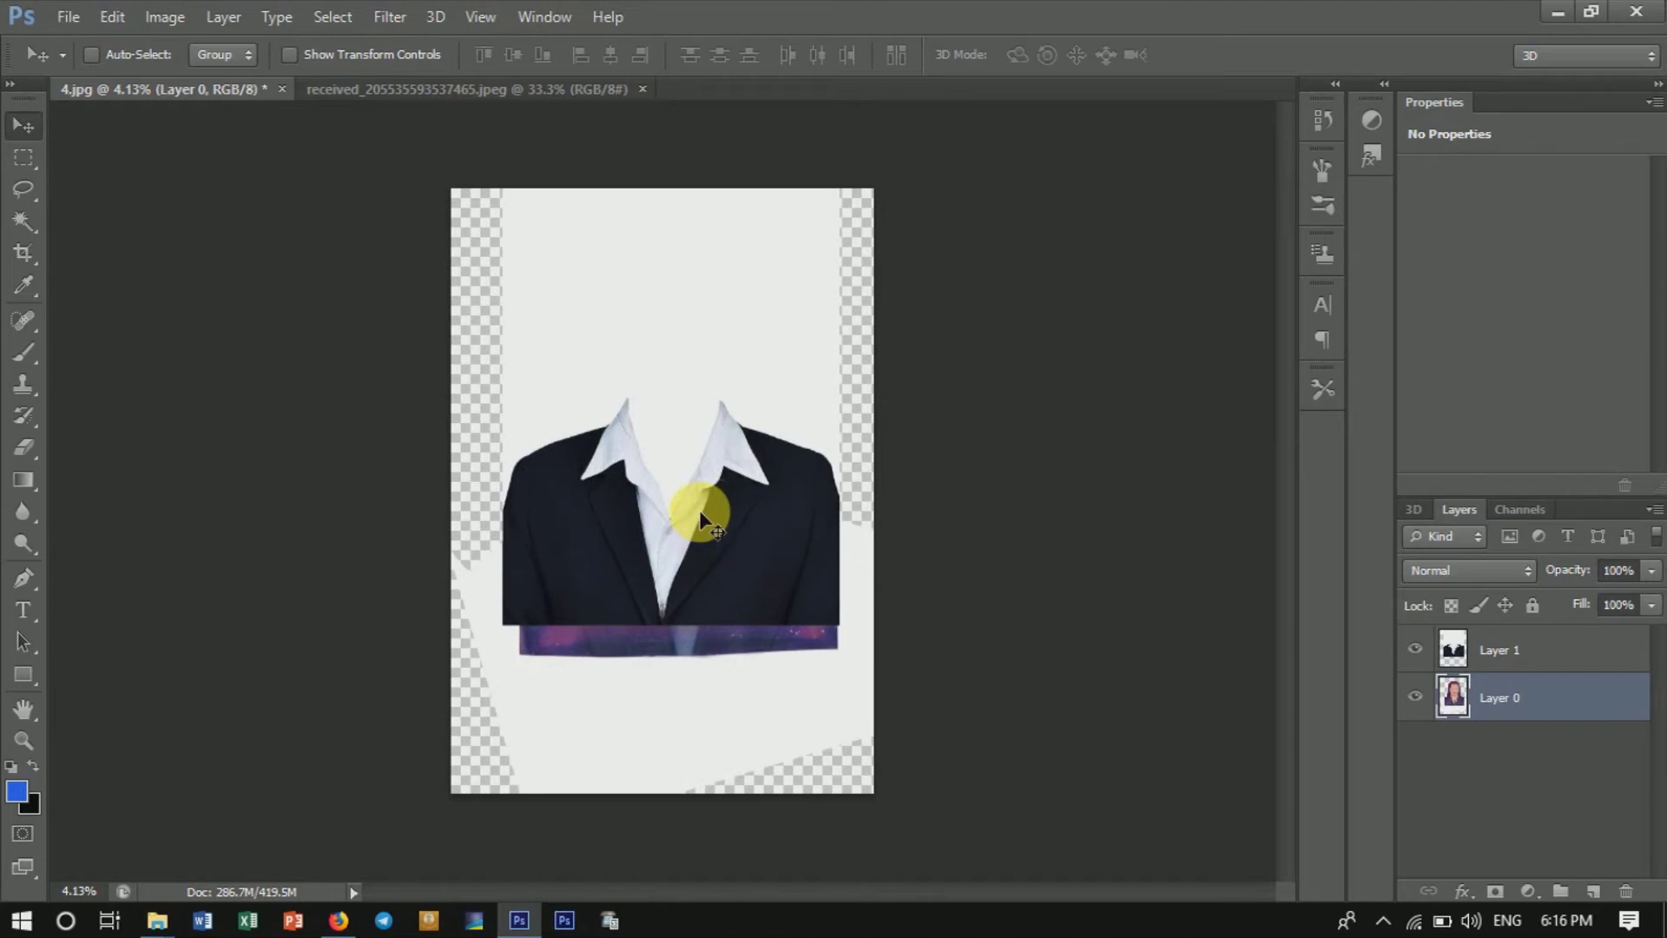
{"action": "key", "text": "ctrl+t"}
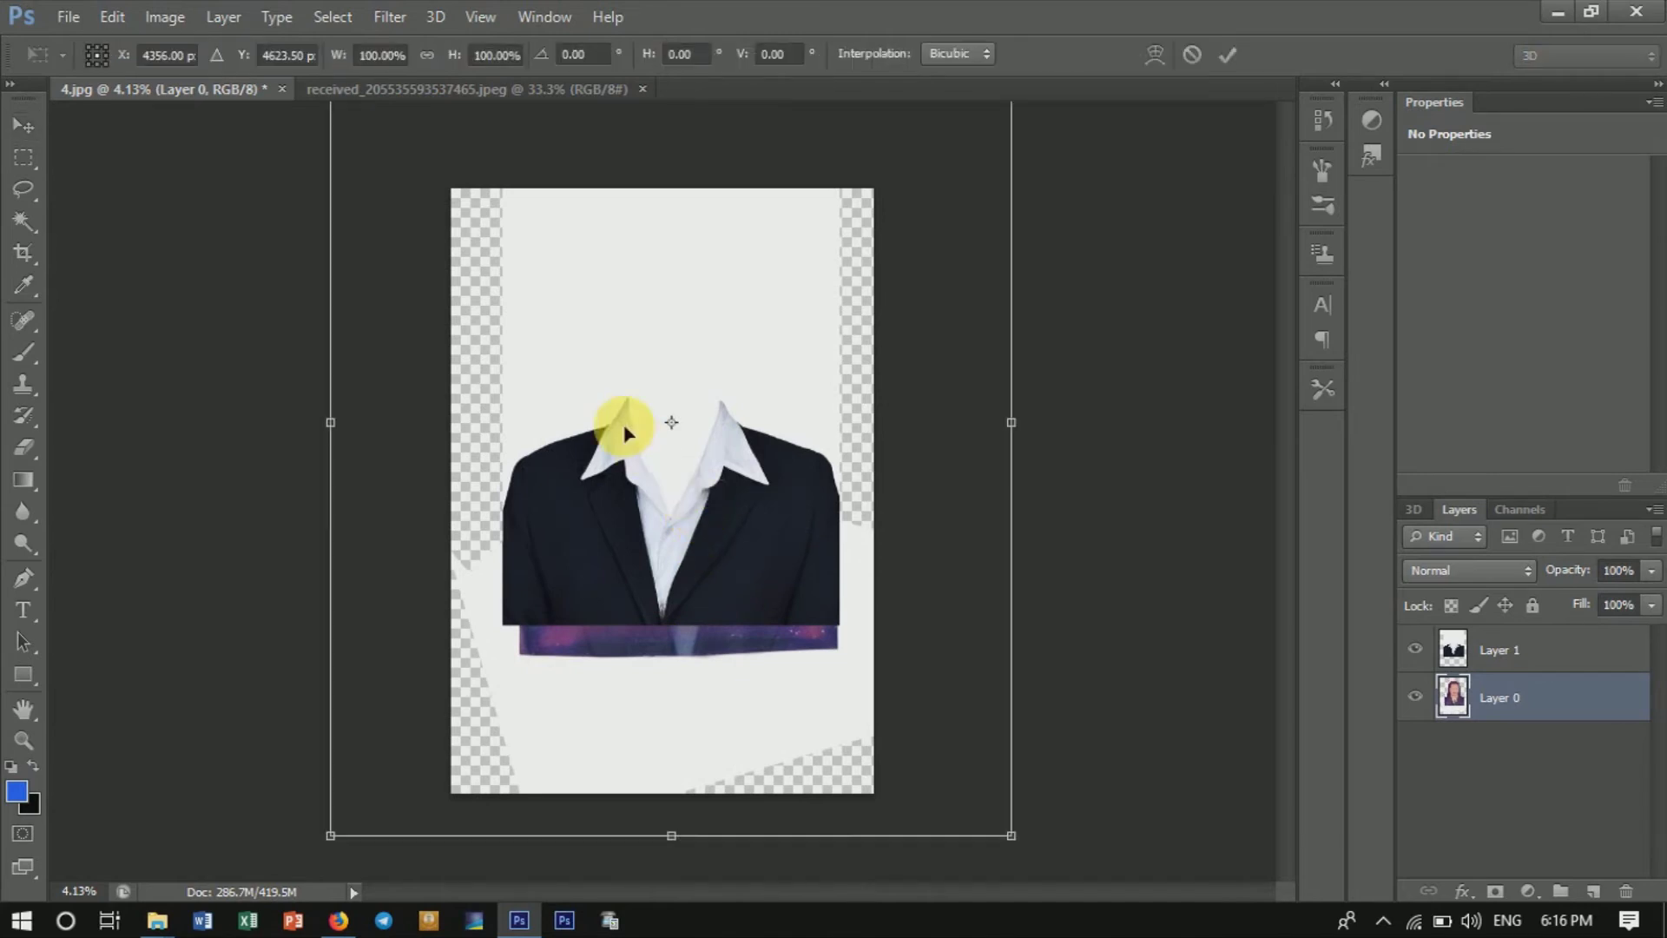
{"action": "left_click_drag", "start_coordinate": [663, 538], "coordinate": [662, 597]}
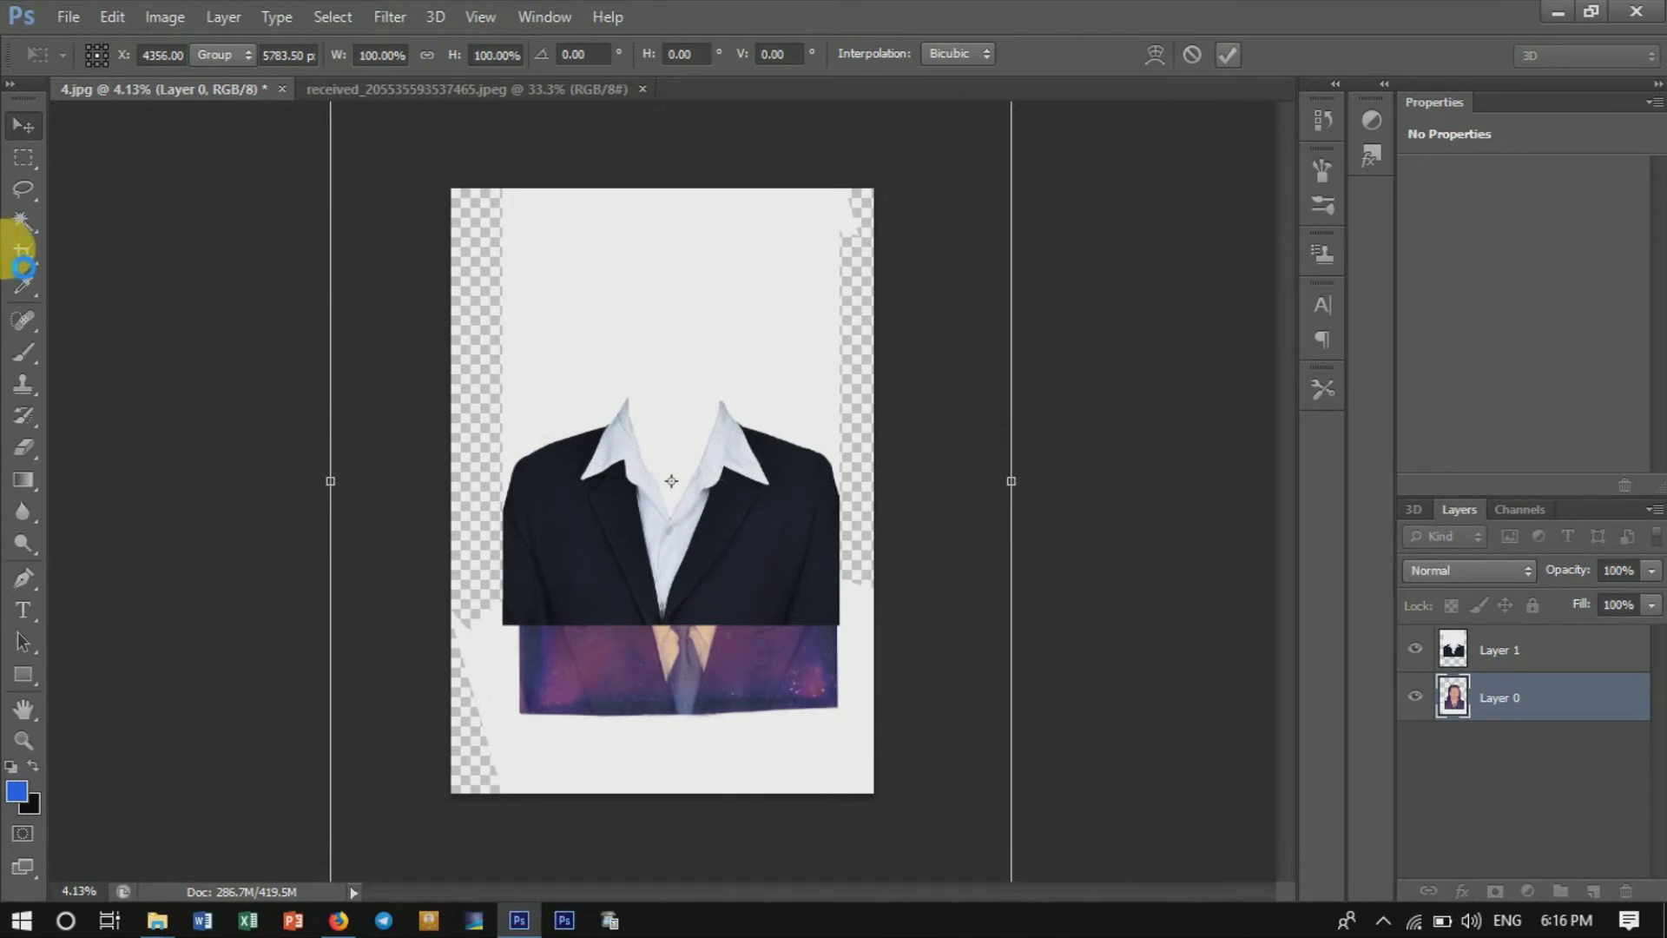
{"action": "left_click", "coordinate": [23, 261]}
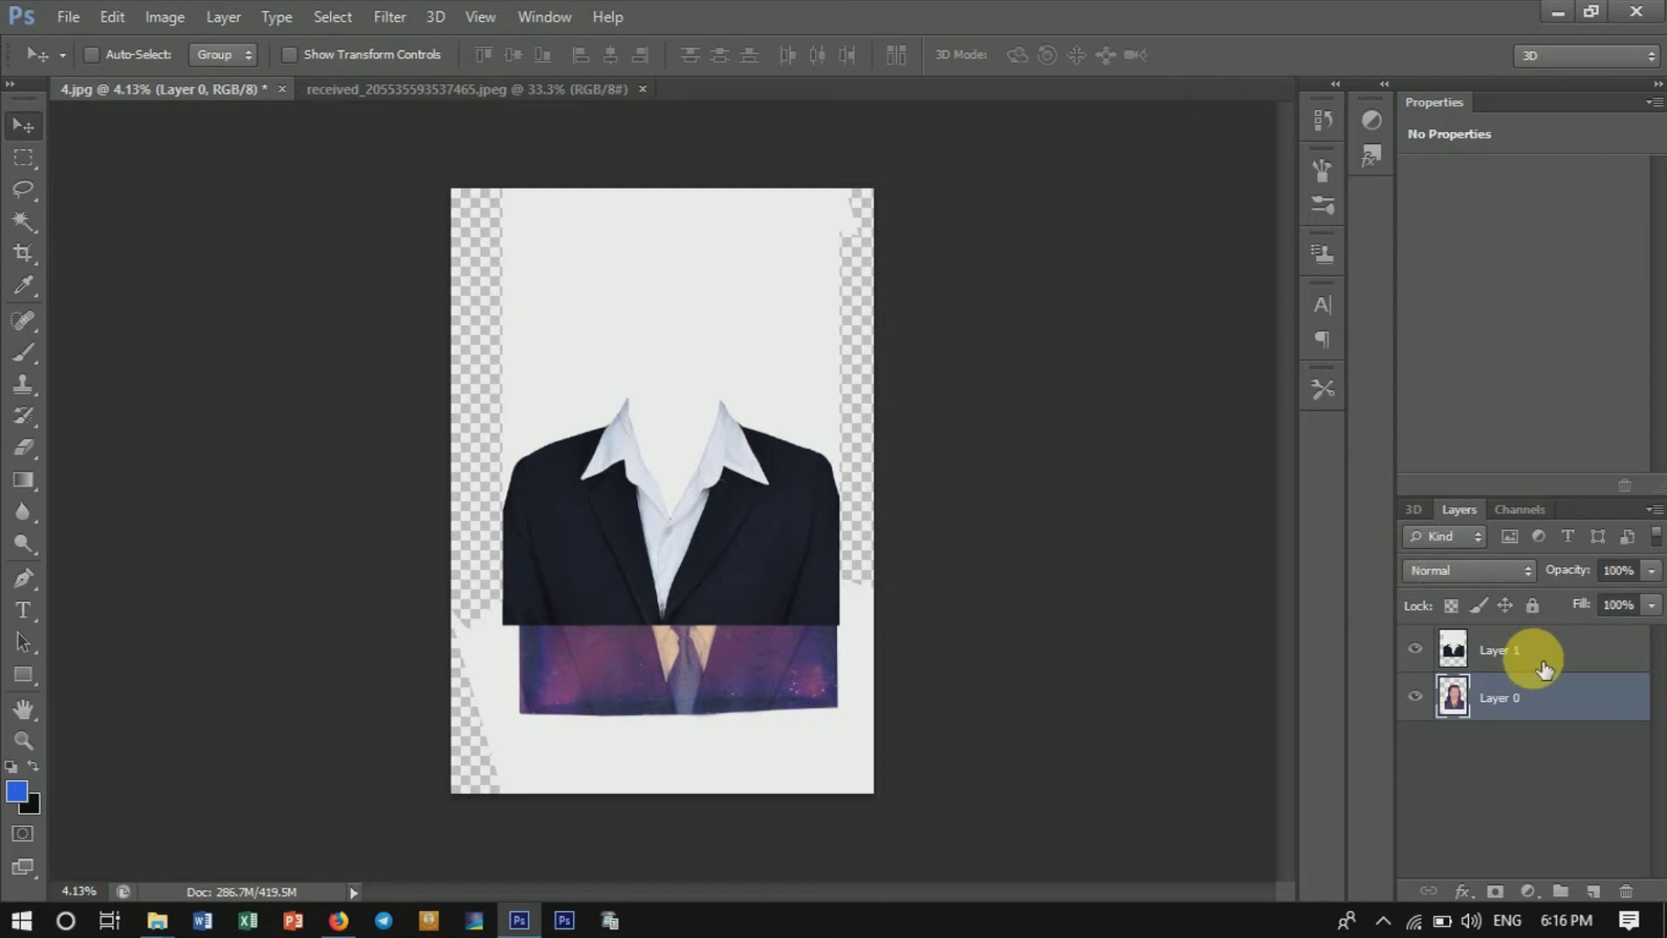
Try a Magic Wand selection of the suit's white background, then undo it.
{"action": "left_click", "coordinate": [1476, 653]}
{"action": "left_click", "coordinate": [24, 223]}
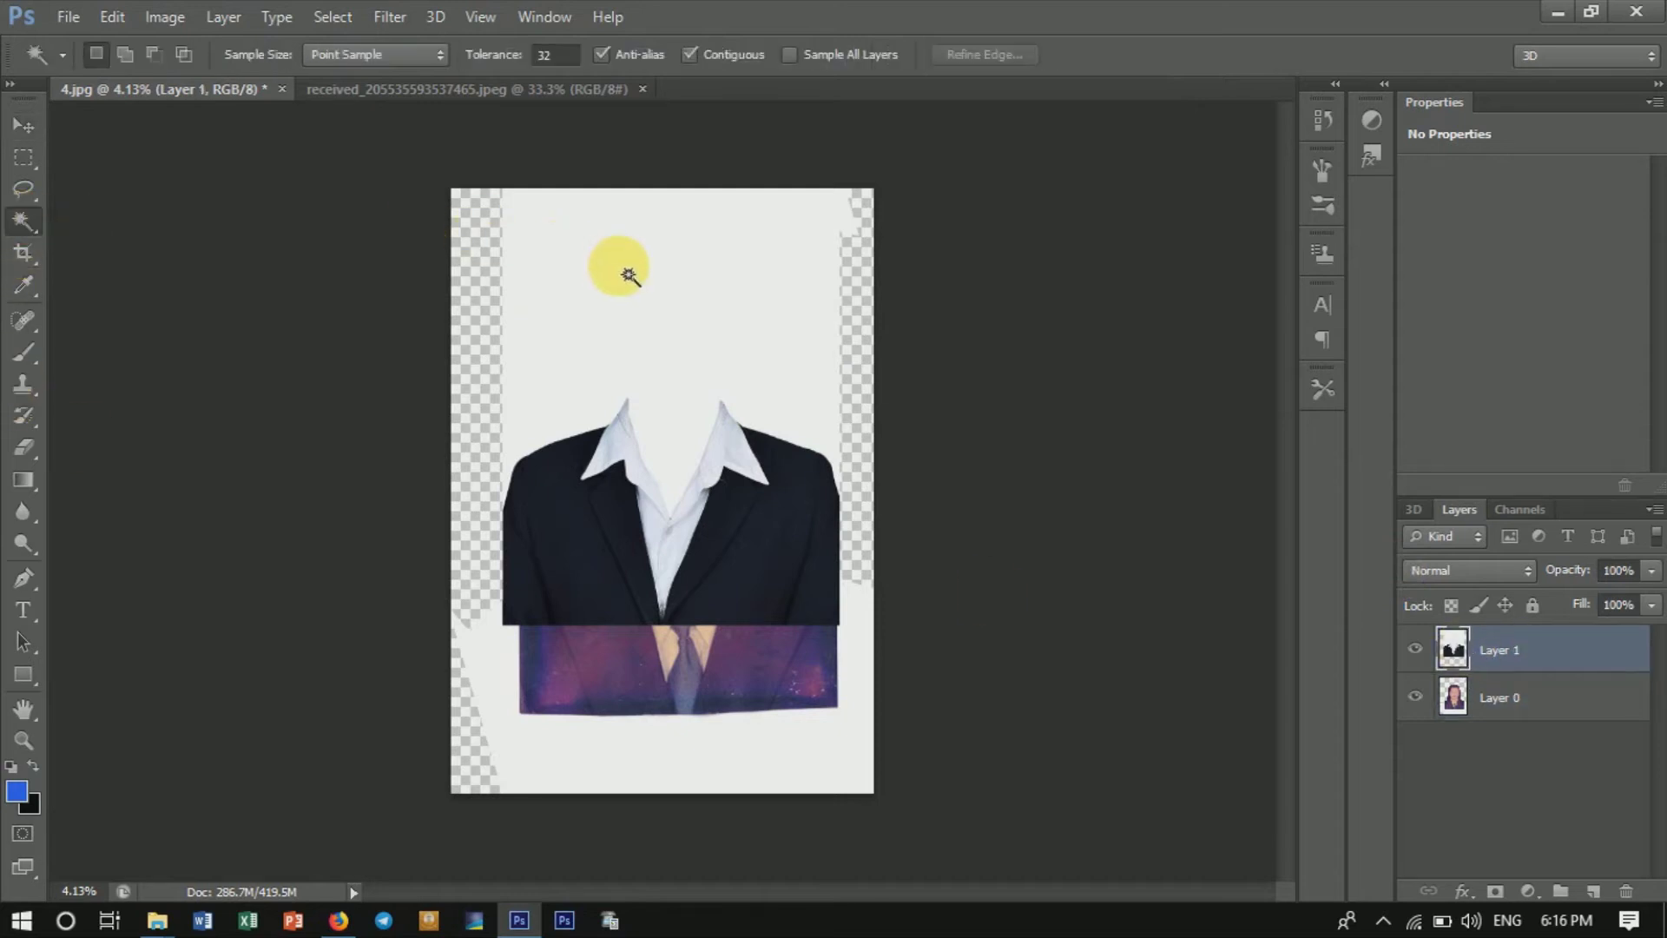
{"action": "left_click", "coordinate": [638, 285]}
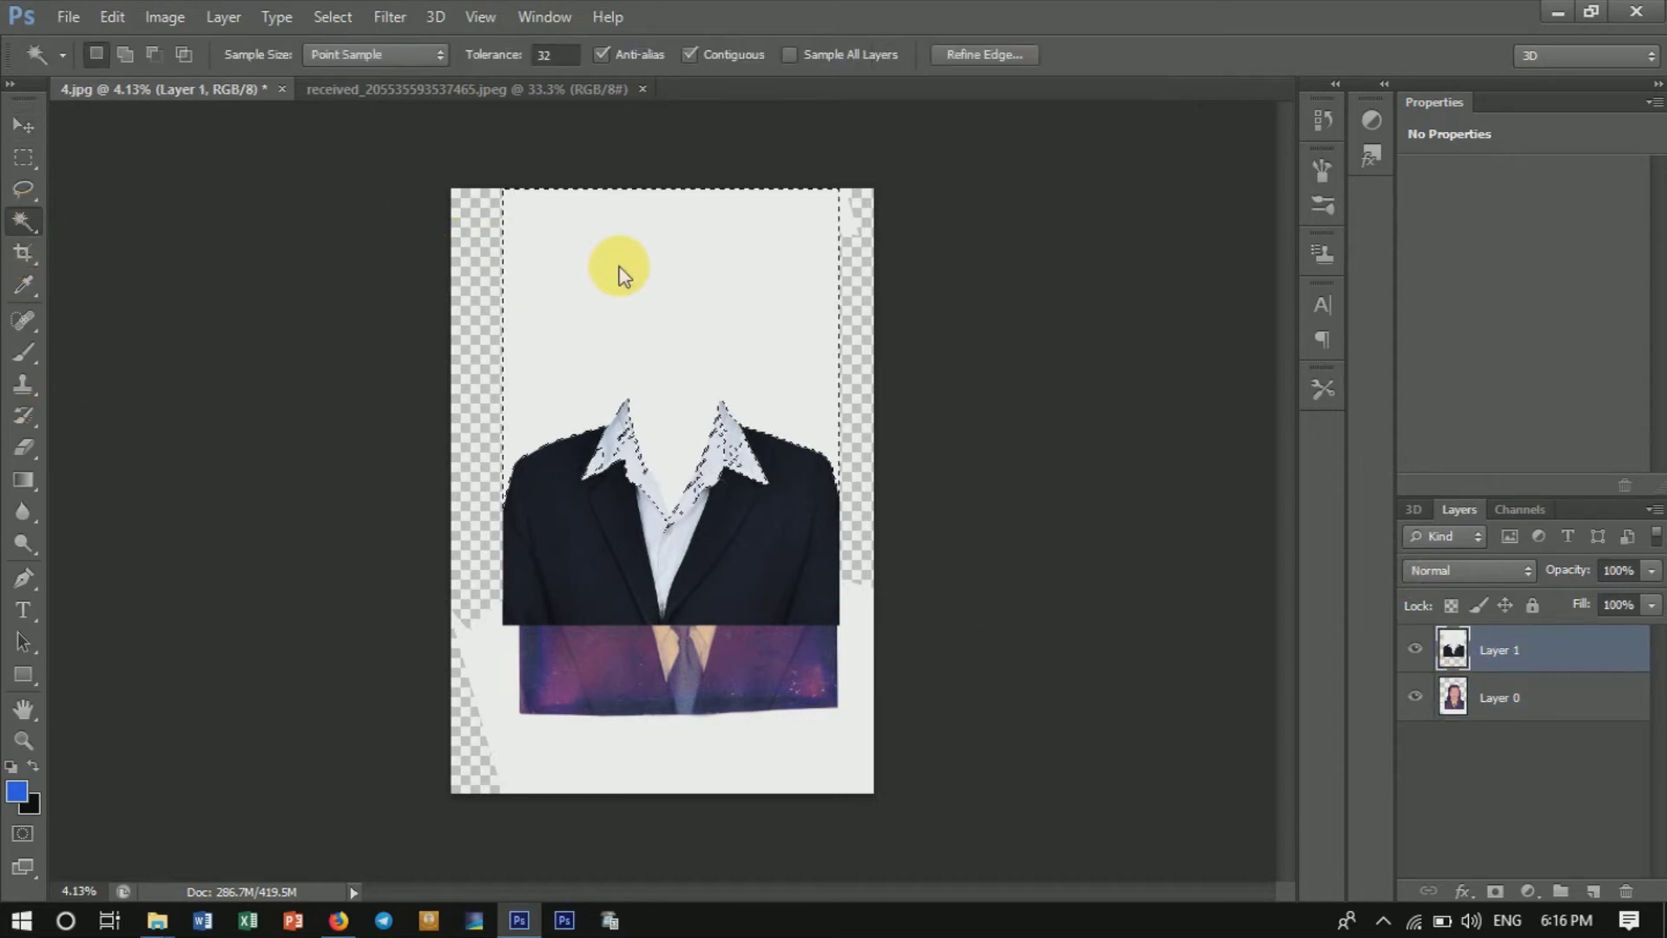
{"action": "key", "text": "alt+bracketleft"}
{"action": "key", "text": "ctrl+d"}
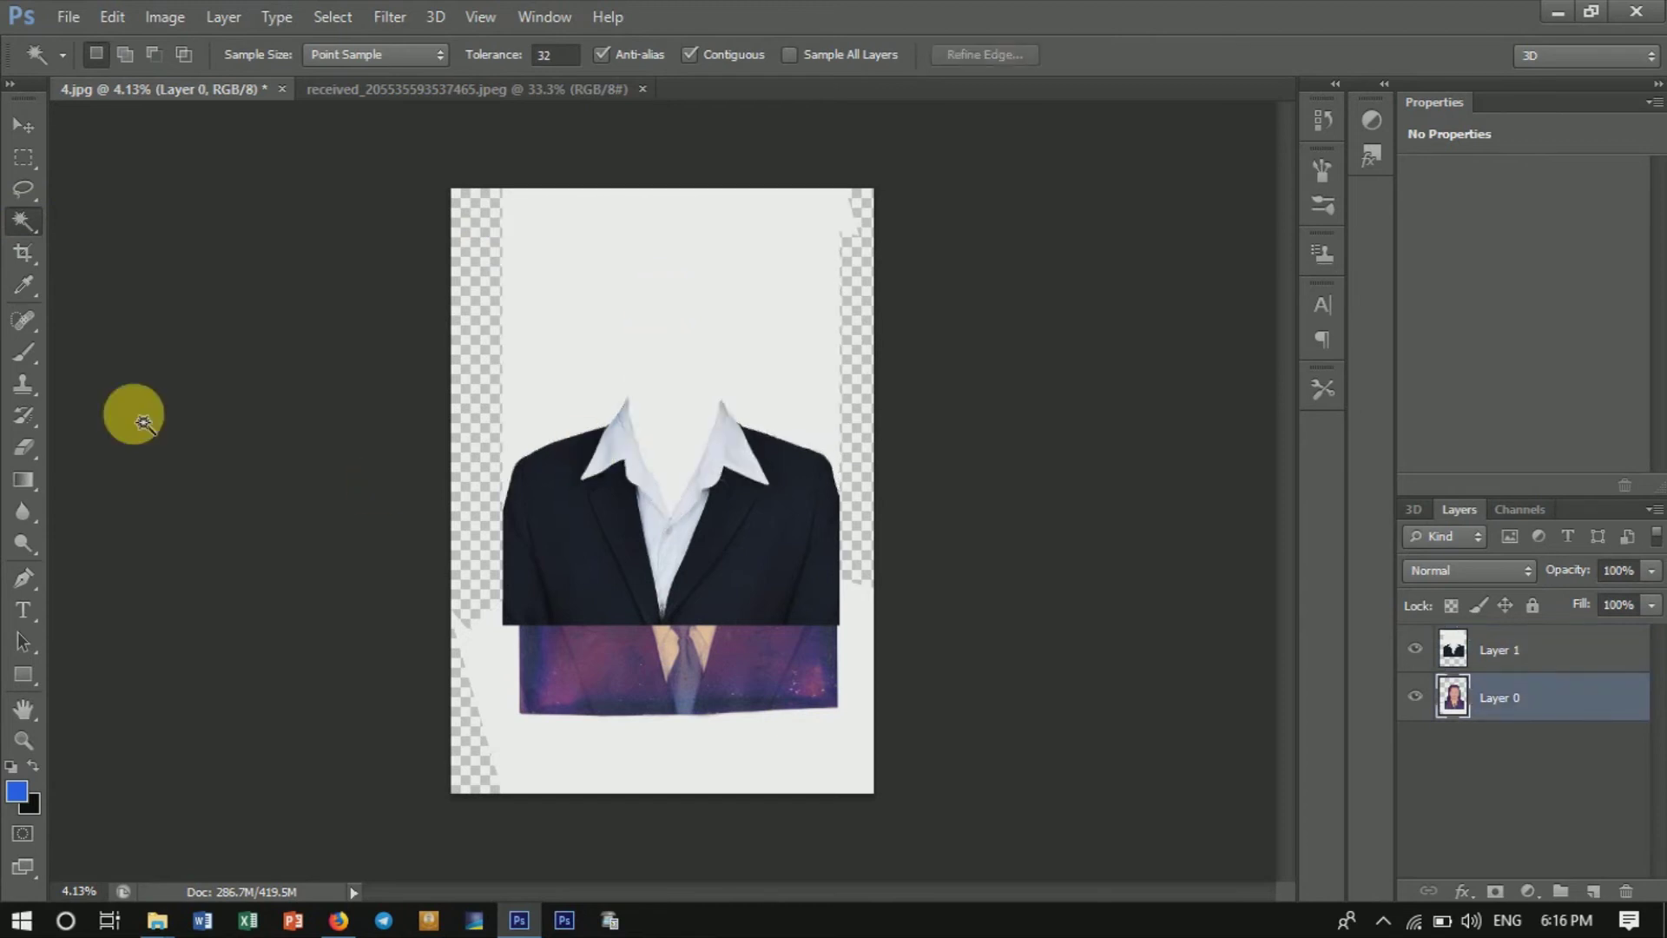
Start a Pen path up the jacket's left side and along the left shoulder.
{"action": "left_click", "coordinate": [40, 584]}
{"action": "scroll", "coordinate": [409, 625], "scroll_direction": "up", "scroll_amount": 1}
{"action": "scroll", "coordinate": [663, 477], "scroll_direction": "up", "scroll_amount": 1}
{"action": "scroll", "coordinate": [559, 640], "scroll_direction": "up", "scroll_amount": 1}
{"action": "scroll", "coordinate": [545, 645], "scroll_direction": "up", "scroll_amount": 1}
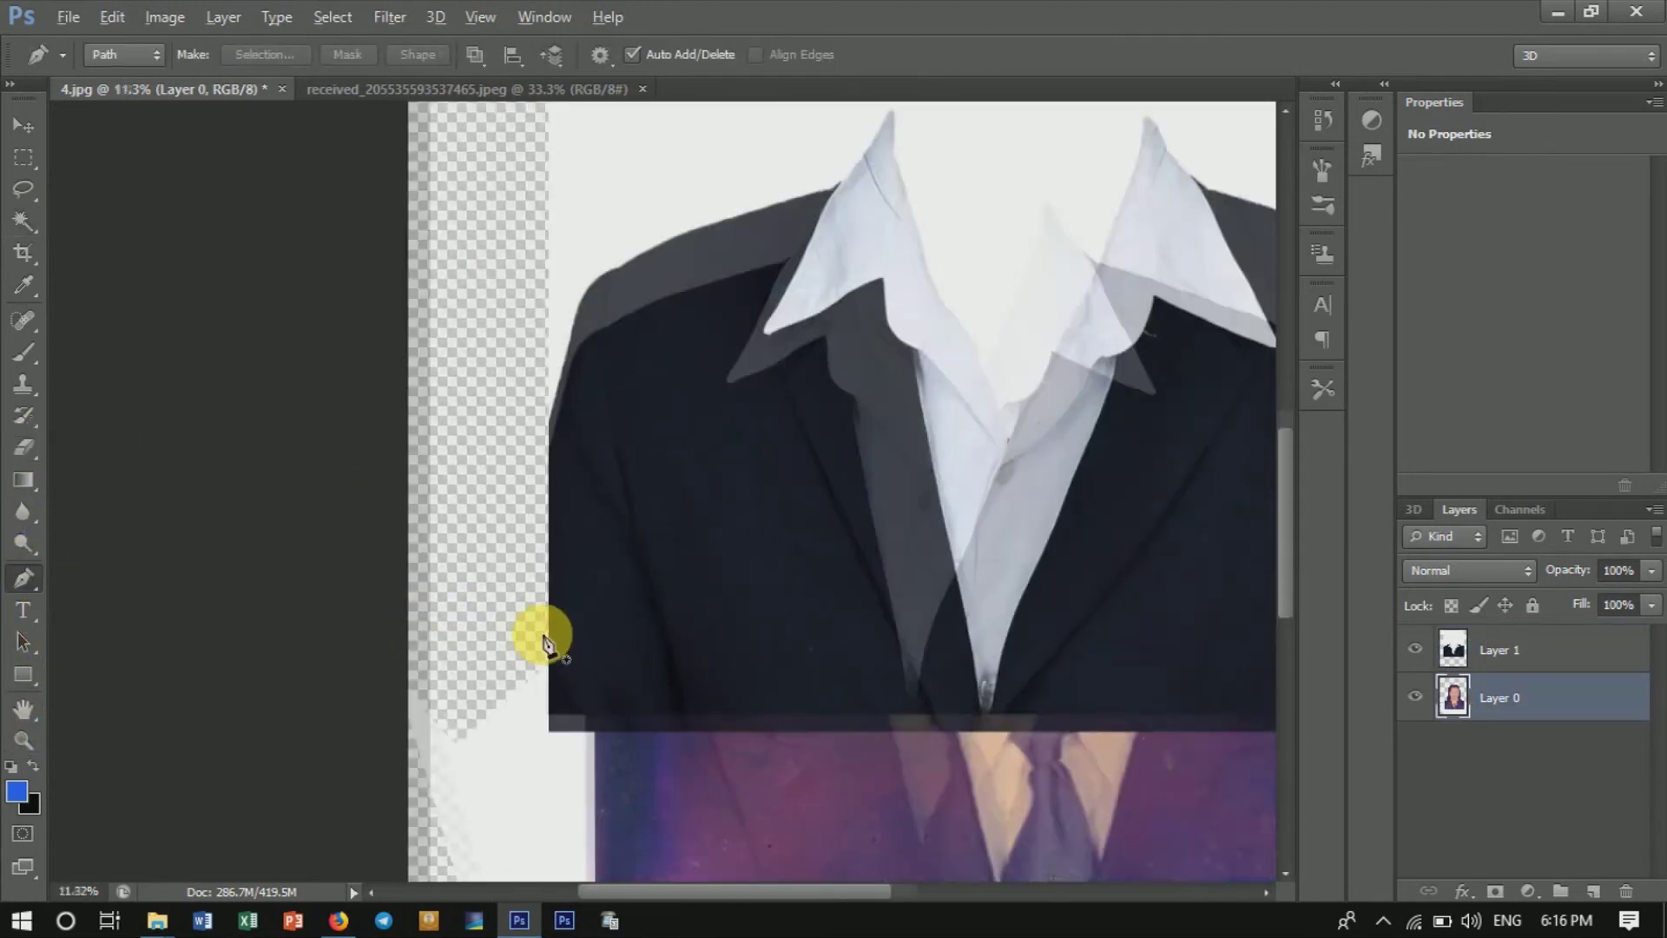
{"action": "scroll", "coordinate": [546, 645], "scroll_direction": "up", "scroll_amount": 1}
{"action": "left_click_drag", "start_coordinate": [566, 614], "coordinate": [277, 697]}
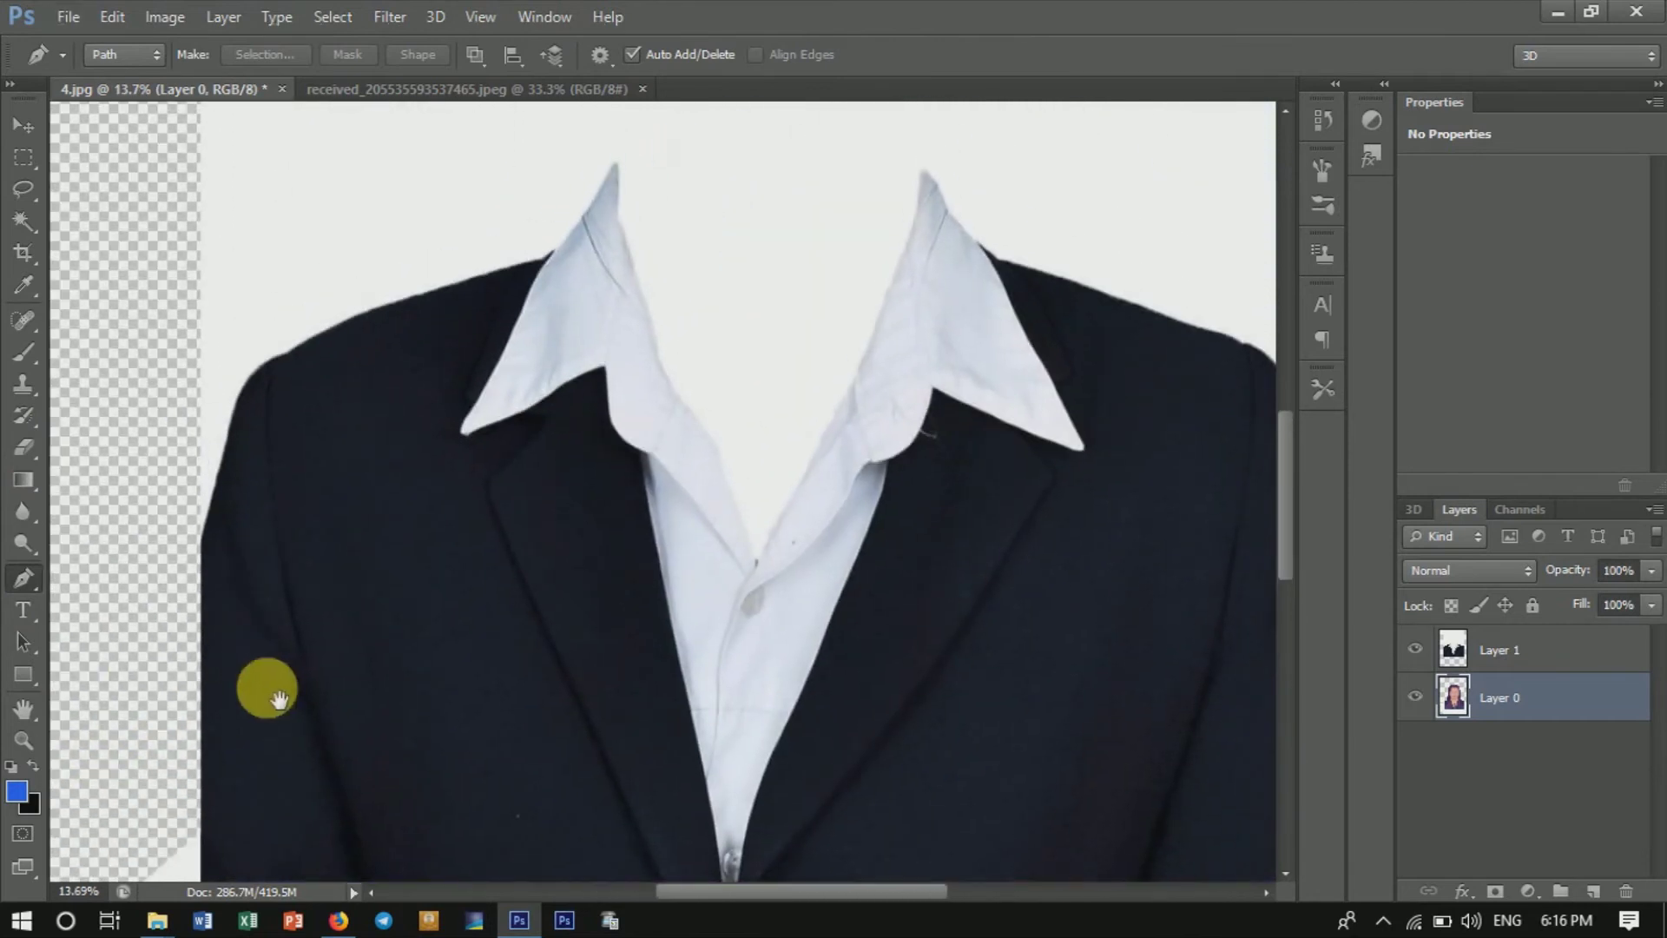
{"action": "left_click_drag", "start_coordinate": [121, 675], "coordinate": [128, 662]}
{"action": "left_click", "coordinate": [204, 543]}
{"action": "scroll", "coordinate": [234, 547], "scroll_direction": "up", "scroll_amount": 1}
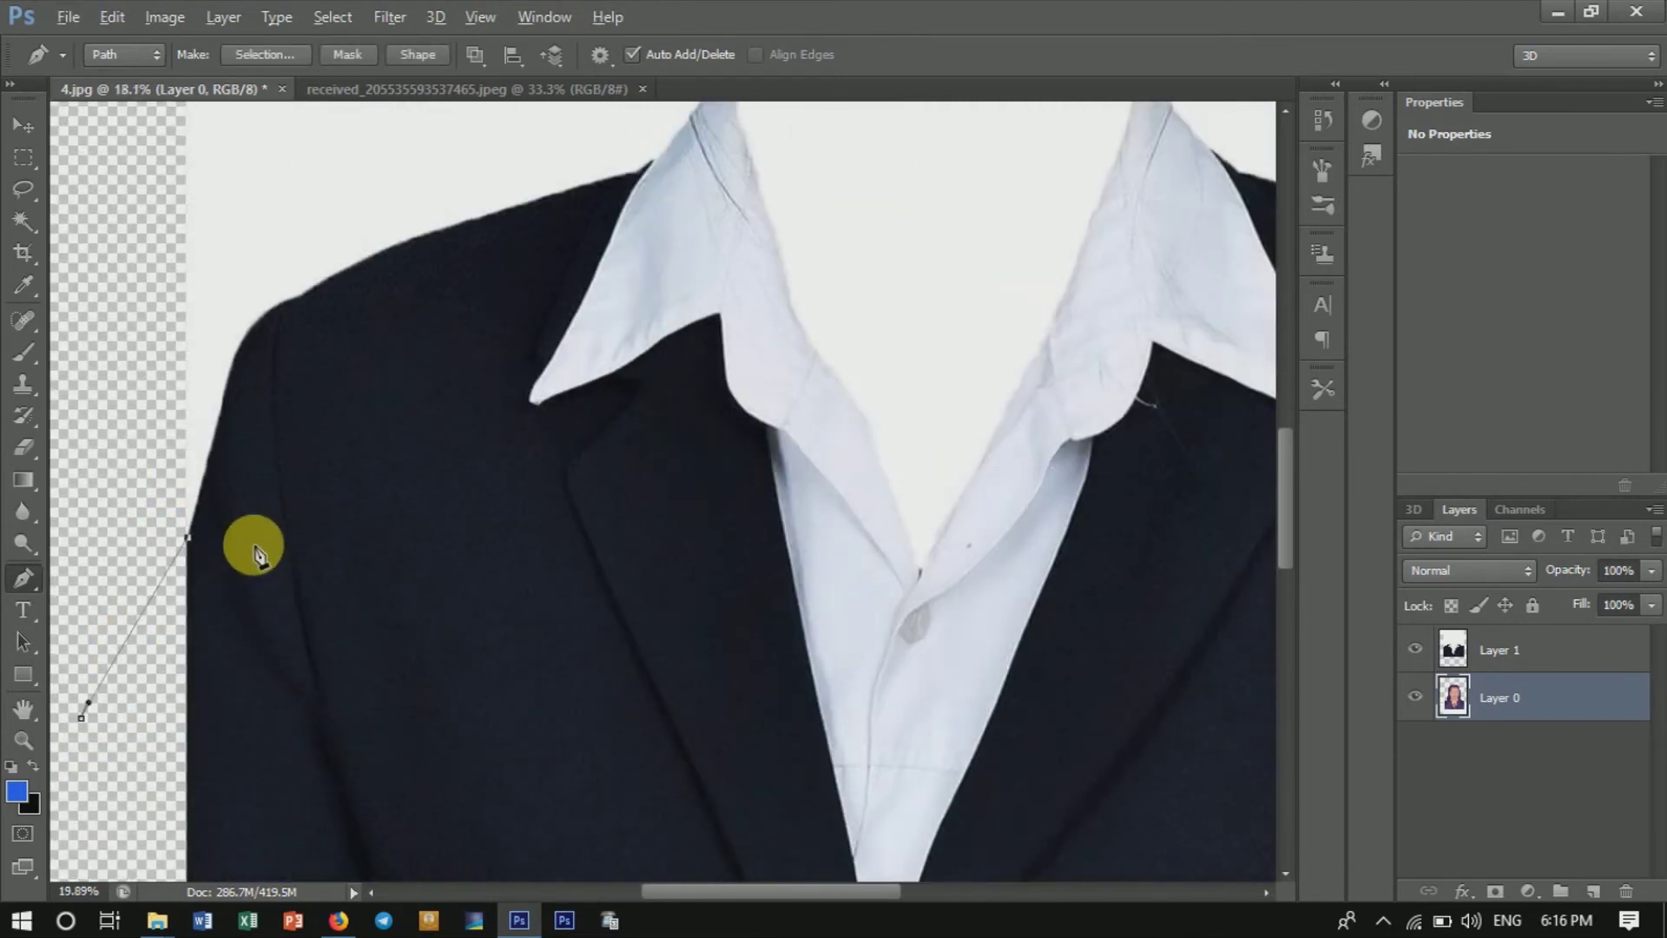
{"action": "scroll", "coordinate": [269, 534], "scroll_direction": "up", "scroll_amount": 1}
{"action": "scroll", "coordinate": [278, 469], "scroll_direction": "up", "scroll_amount": 1}
{"action": "left_click_drag", "start_coordinate": [260, 391], "coordinate": [295, 347]}
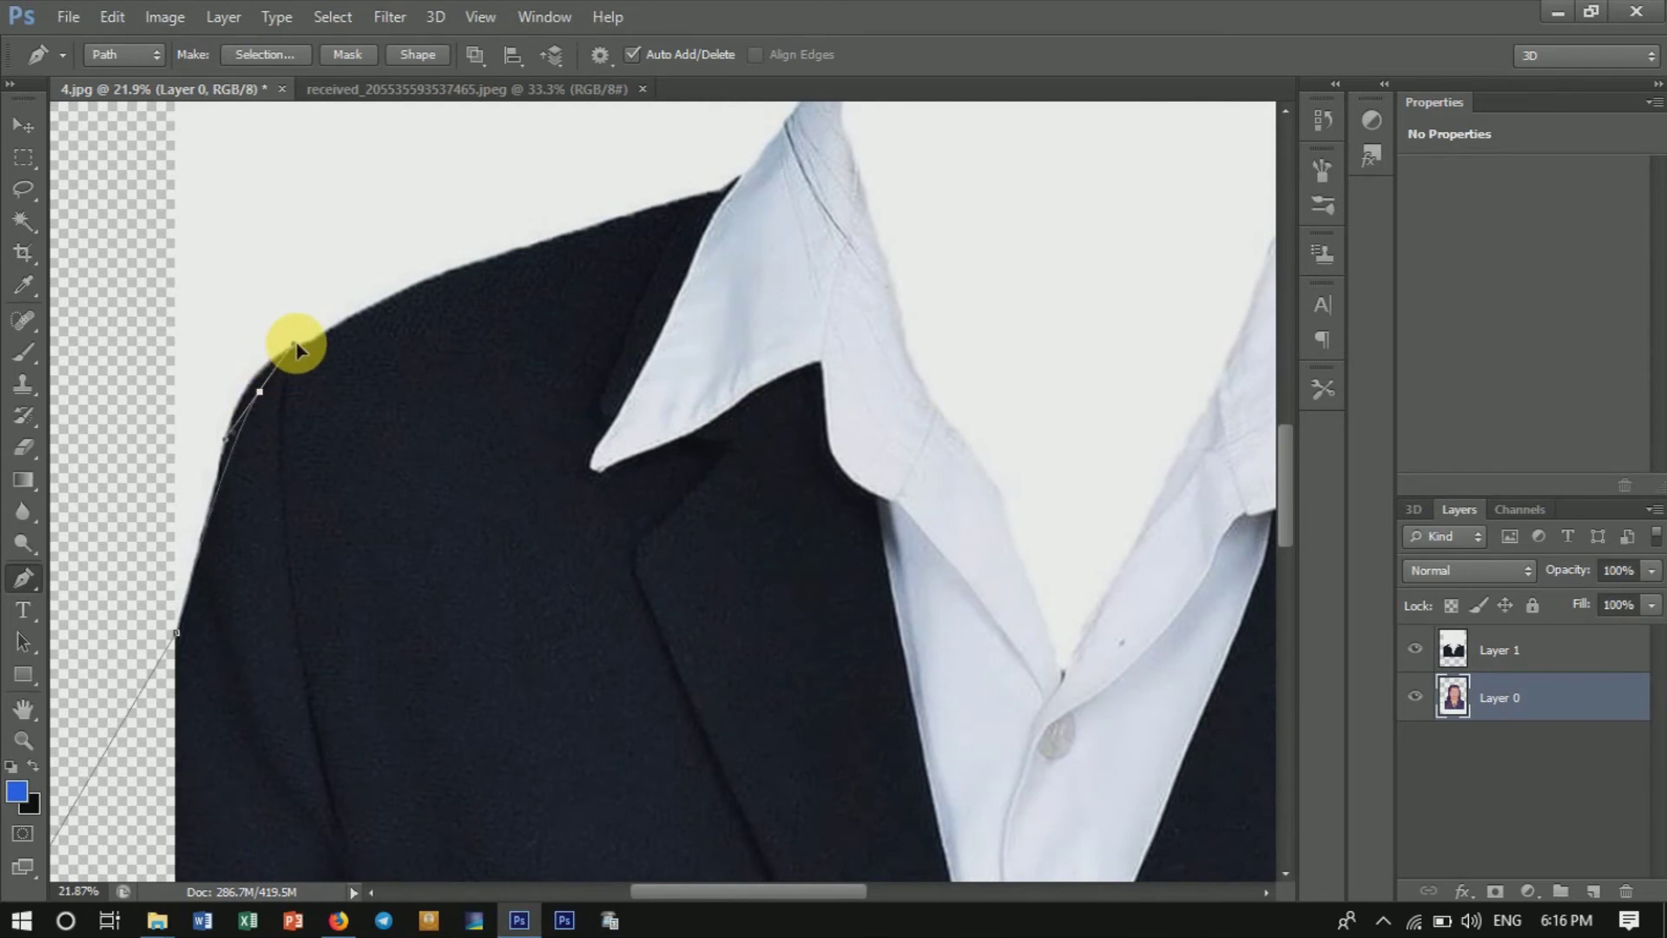
{"action": "key", "text": "ctrl+z"}
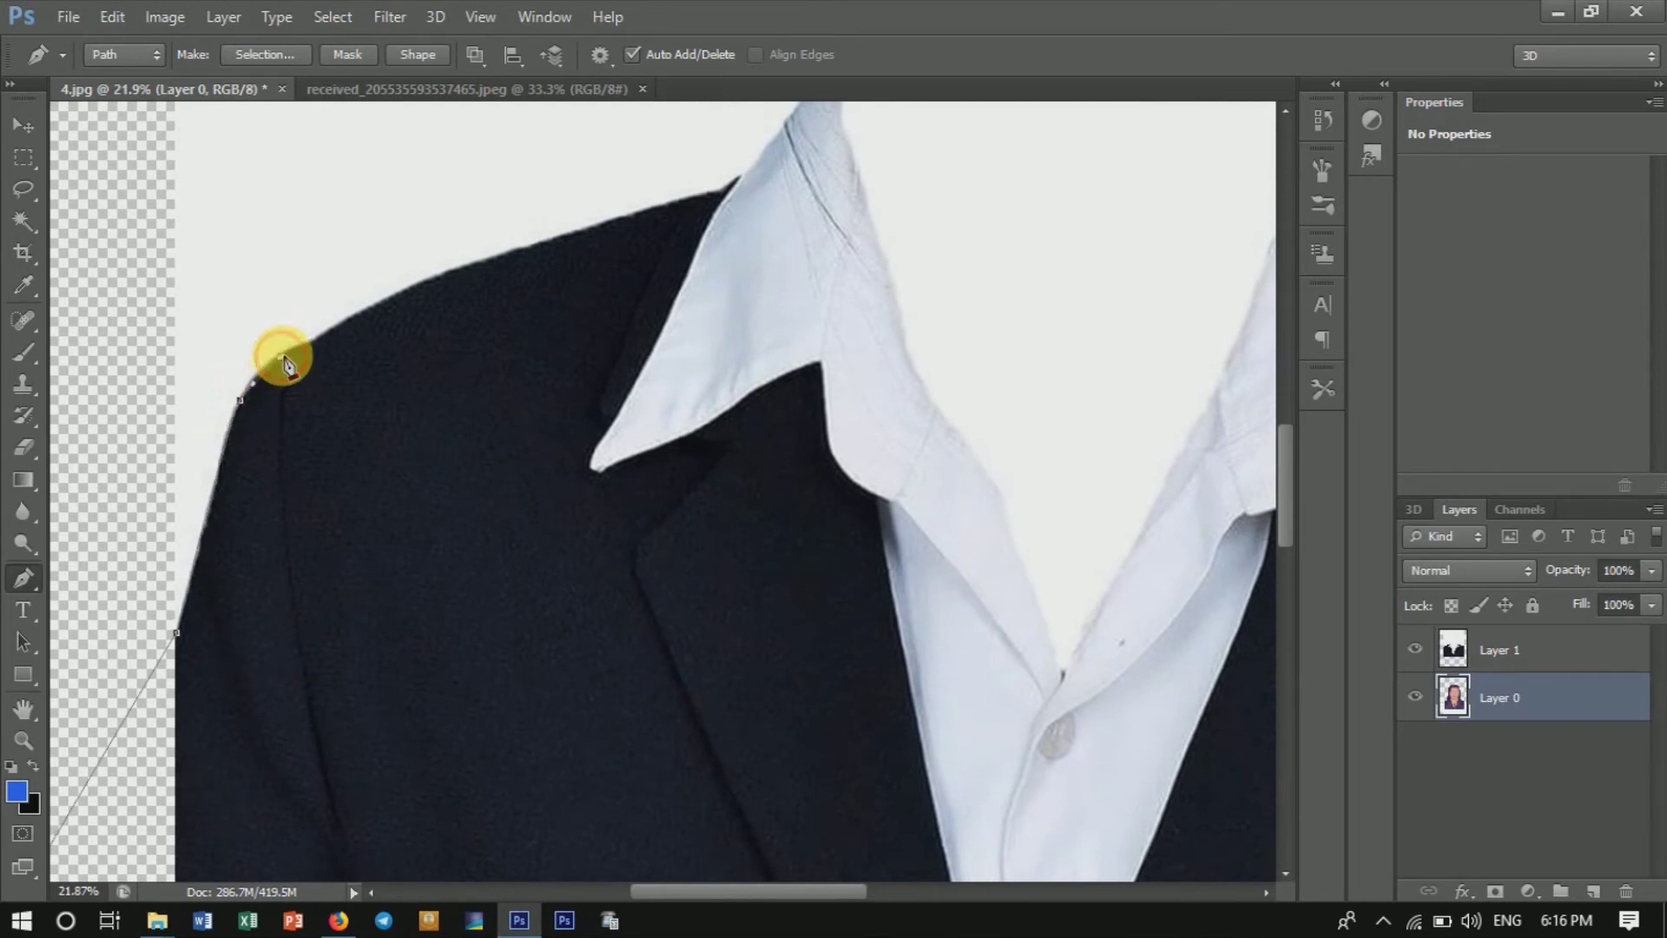
{"action": "left_click_drag", "start_coordinate": [367, 311], "coordinate": [380, 303]}
{"action": "left_click_drag", "start_coordinate": [540, 244], "coordinate": [553, 240]}
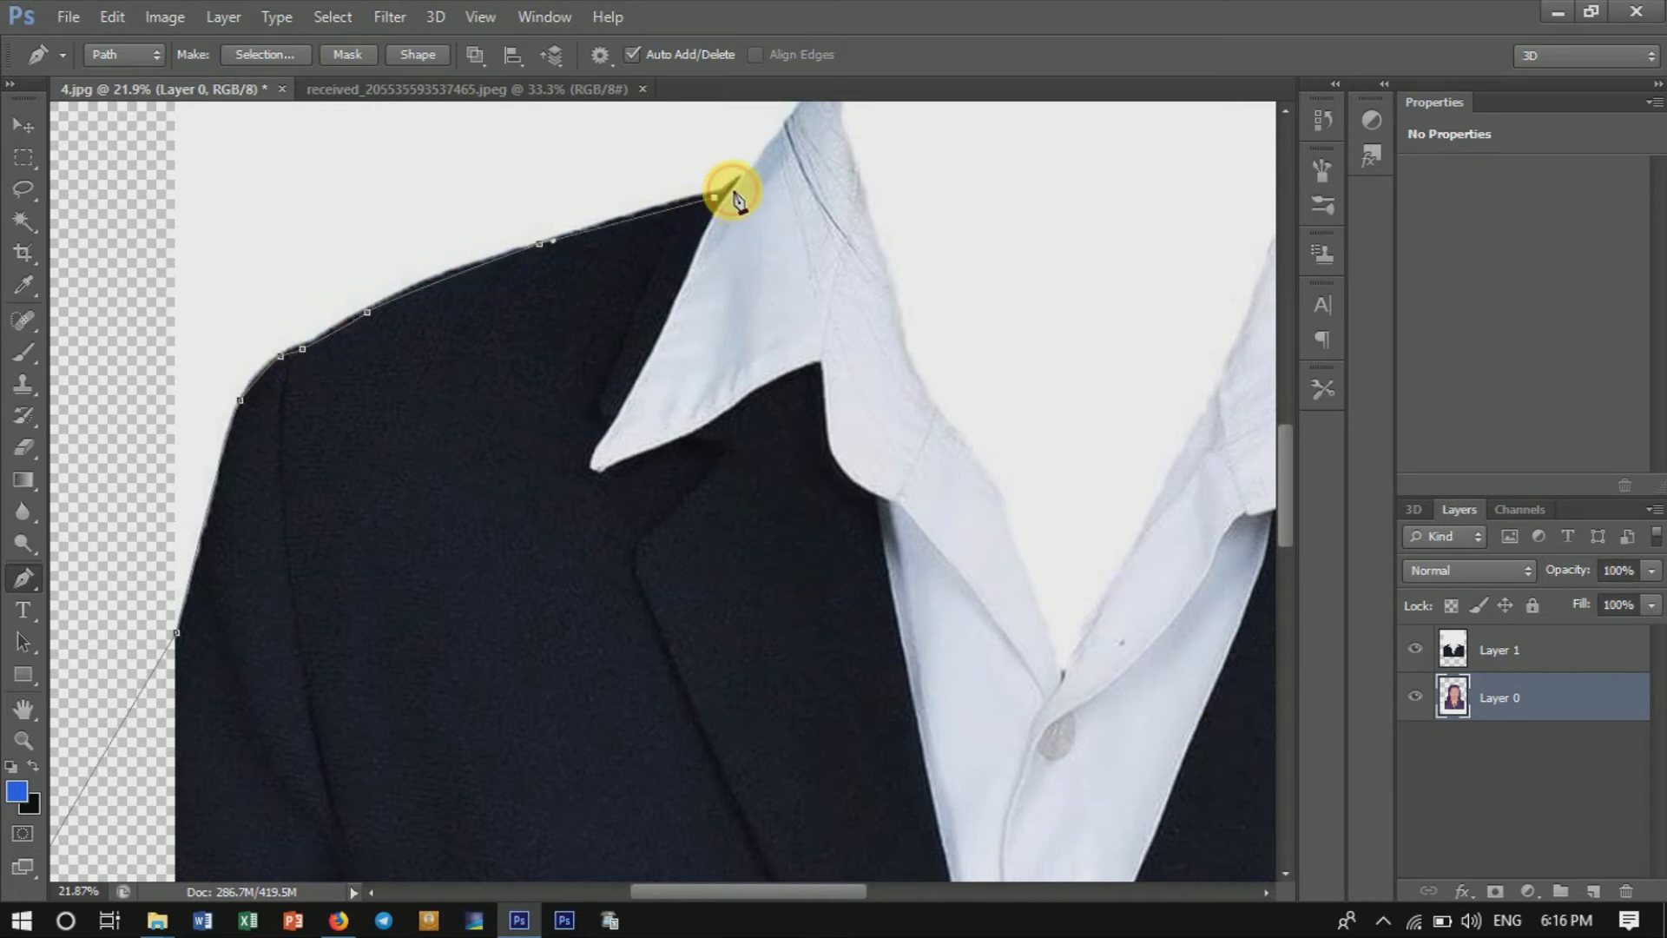
{"action": "left_click_drag", "start_coordinate": [744, 187], "coordinate": [744, 399]}
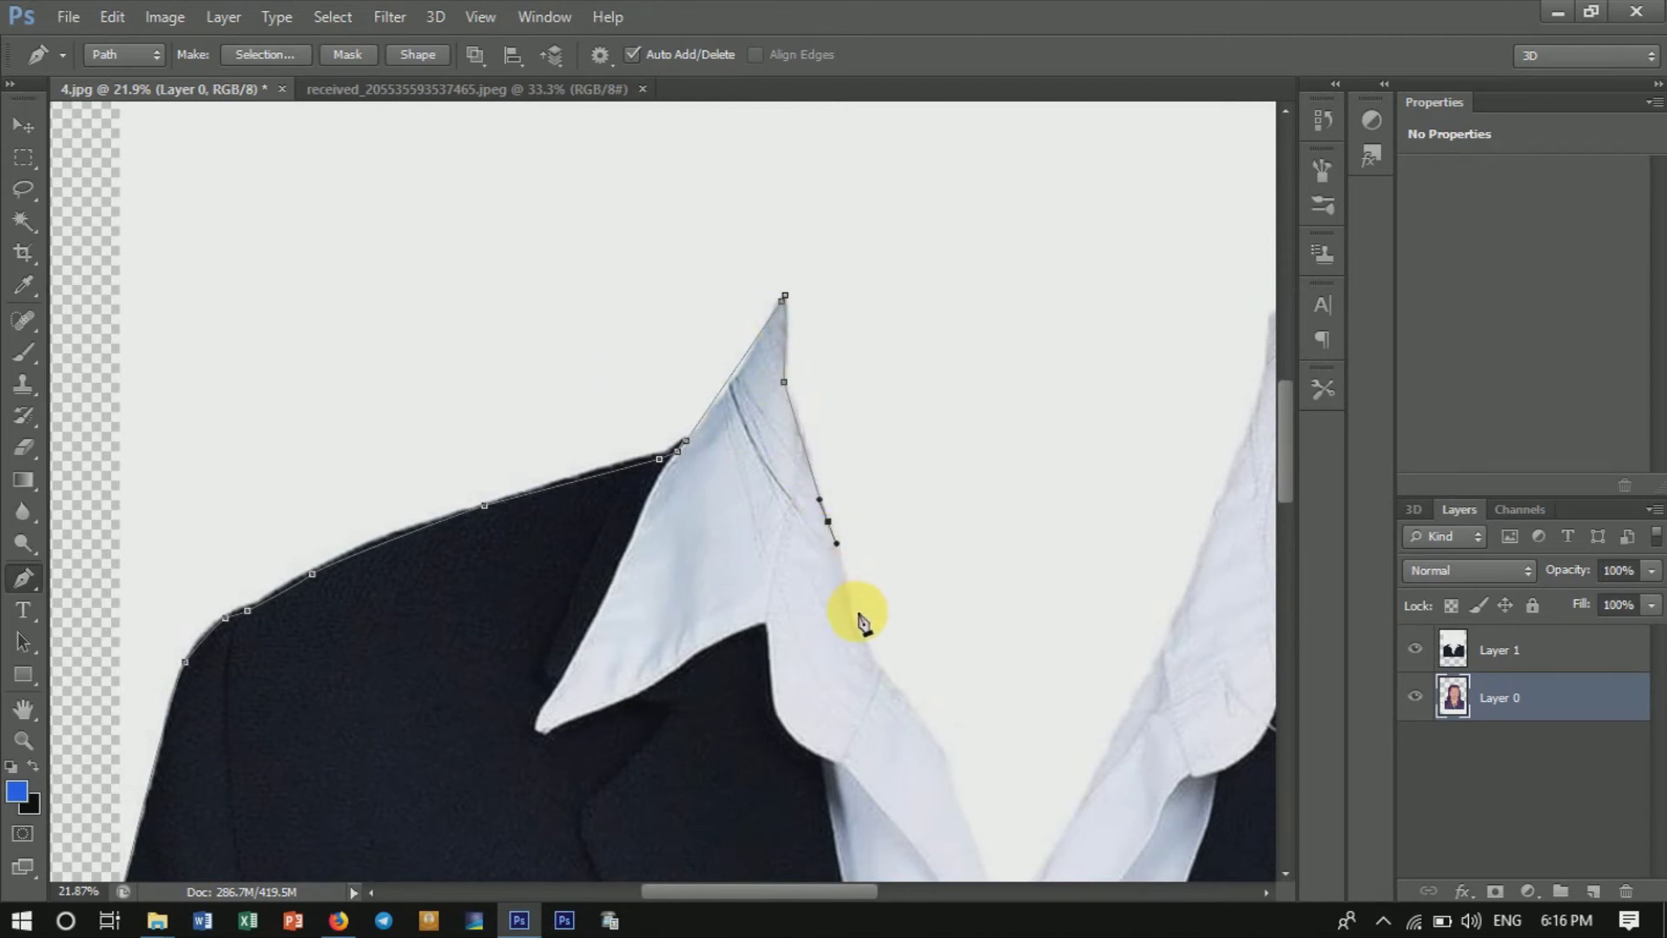
Trace the path down the left collar edge and around the right collar tip.
{"action": "left_click", "coordinate": [956, 770]}
{"action": "scroll", "coordinate": [956, 771], "scroll_direction": "down", "scroll_amount": 5}
{"action": "scroll", "coordinate": [956, 770], "scroll_direction": "right", "scroll_amount": 2}
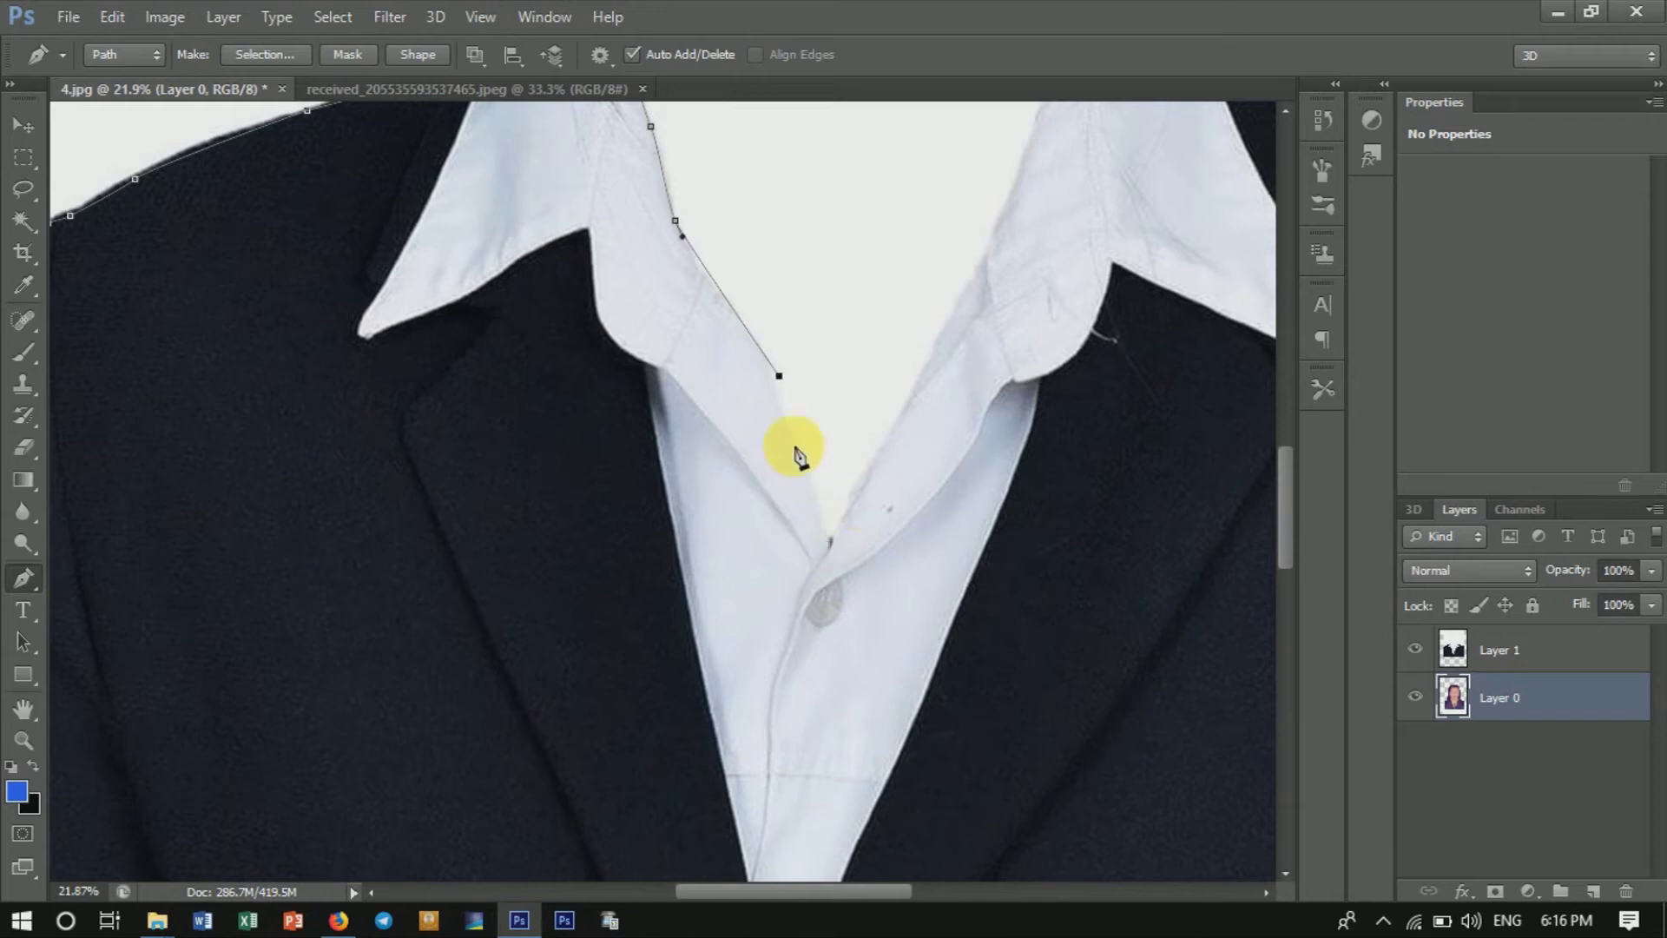
{"action": "left_click_drag", "start_coordinate": [793, 444], "coordinate": [816, 483]}
{"action": "key", "text": "ctrl+alt+z"}
{"action": "key", "text": "ctrl+alt+z"}
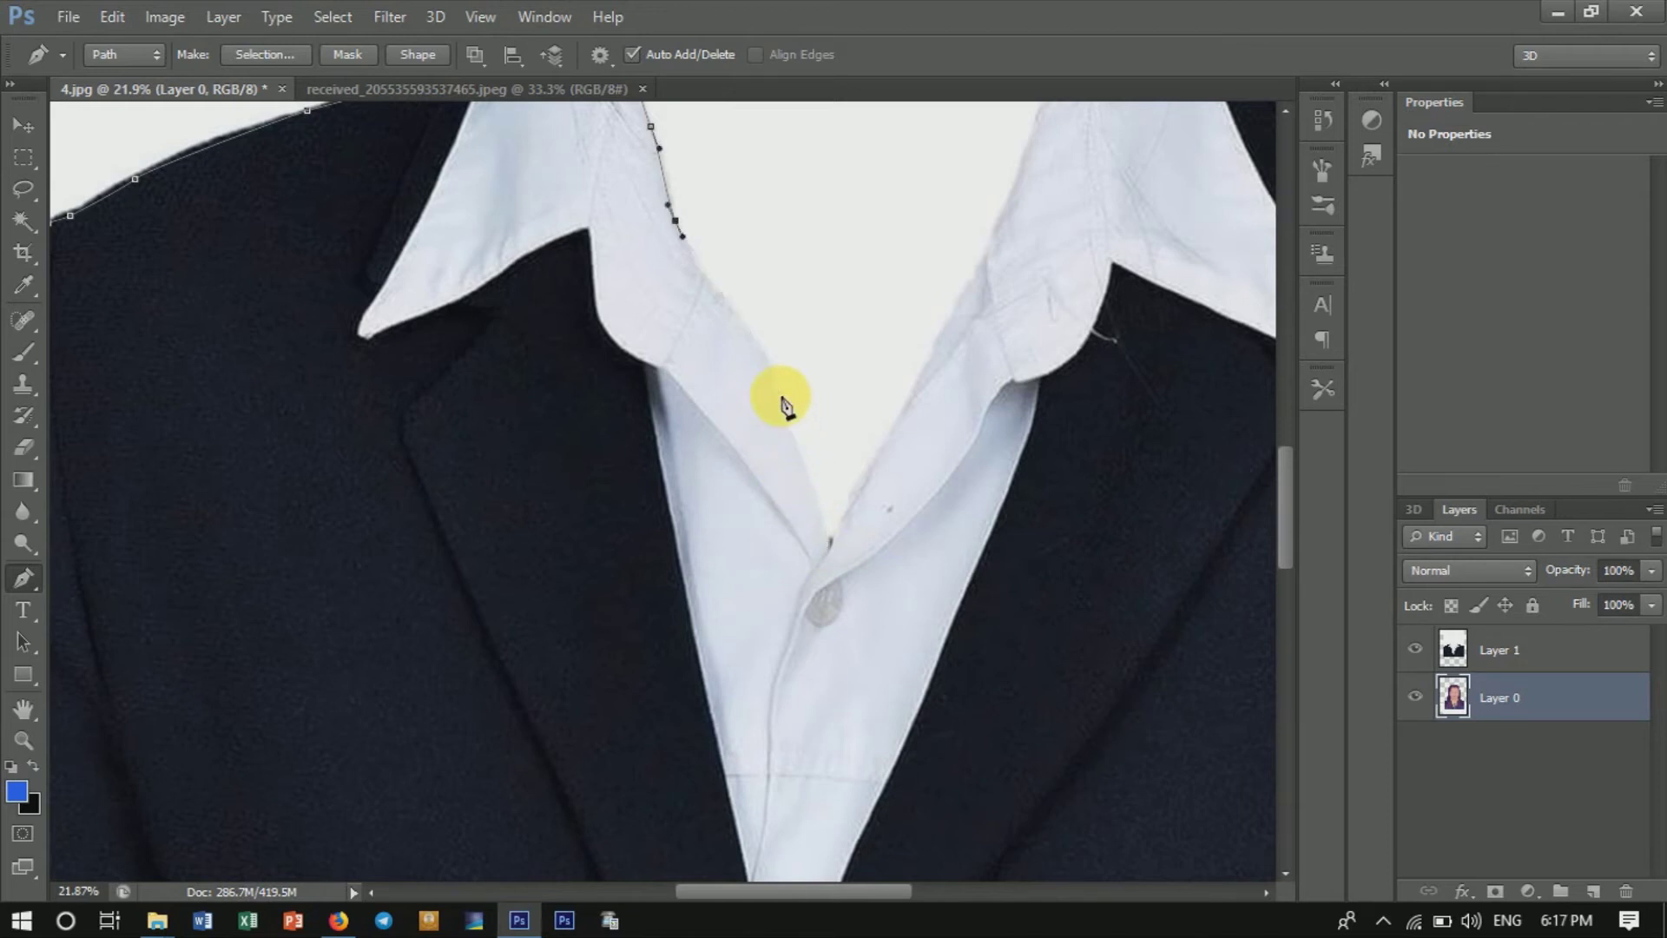
{"action": "left_click_drag", "start_coordinate": [777, 392], "coordinate": [800, 437]}
{"action": "left_click", "coordinate": [831, 540]}
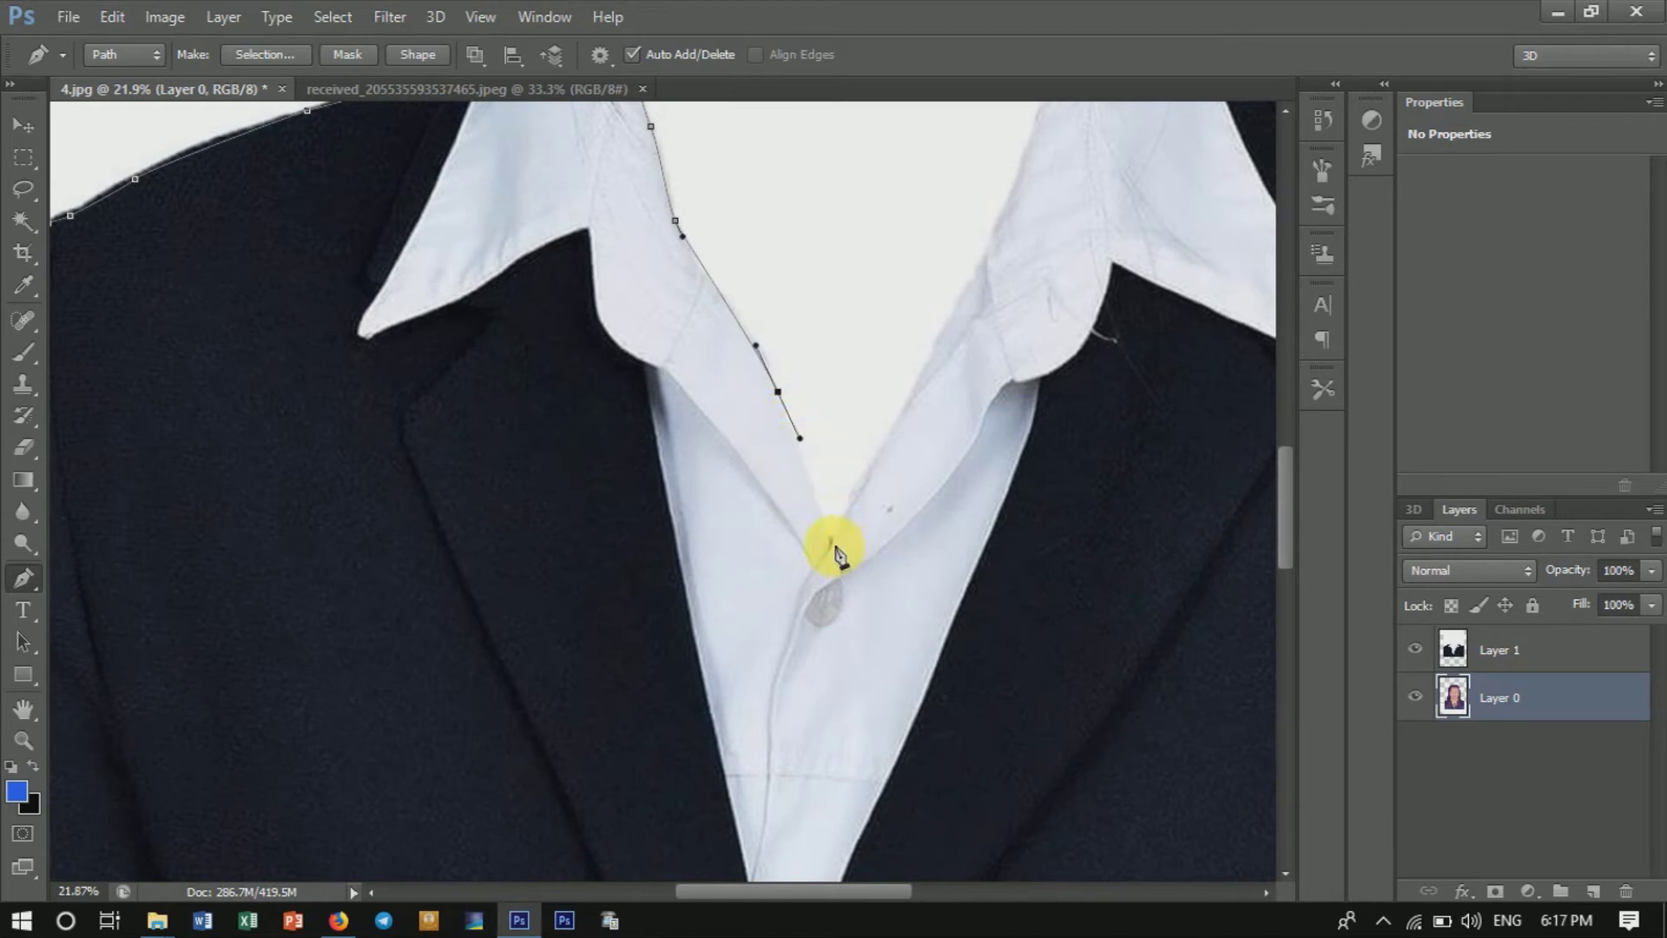
{"action": "left_click_drag", "start_coordinate": [935, 350], "coordinate": [957, 295]}
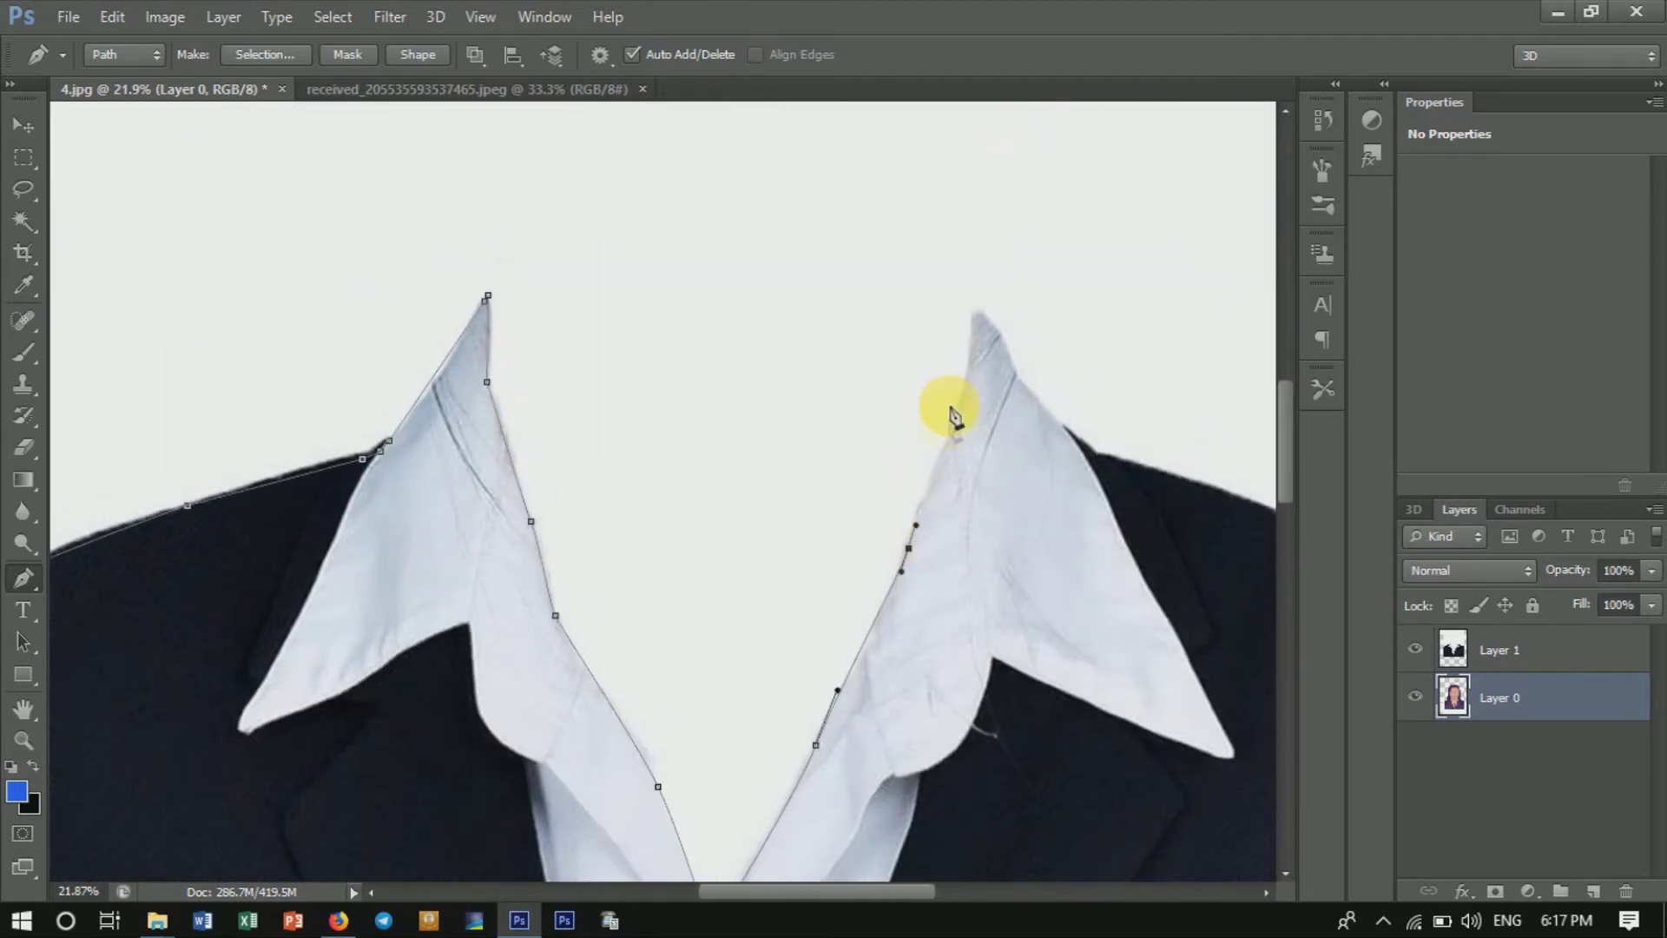
{"action": "left_click_drag", "start_coordinate": [967, 388], "coordinate": [975, 339]}
{"action": "left_click", "coordinate": [976, 309]}
{"action": "left_click_drag", "start_coordinate": [1031, 384], "coordinate": [1044, 408]}
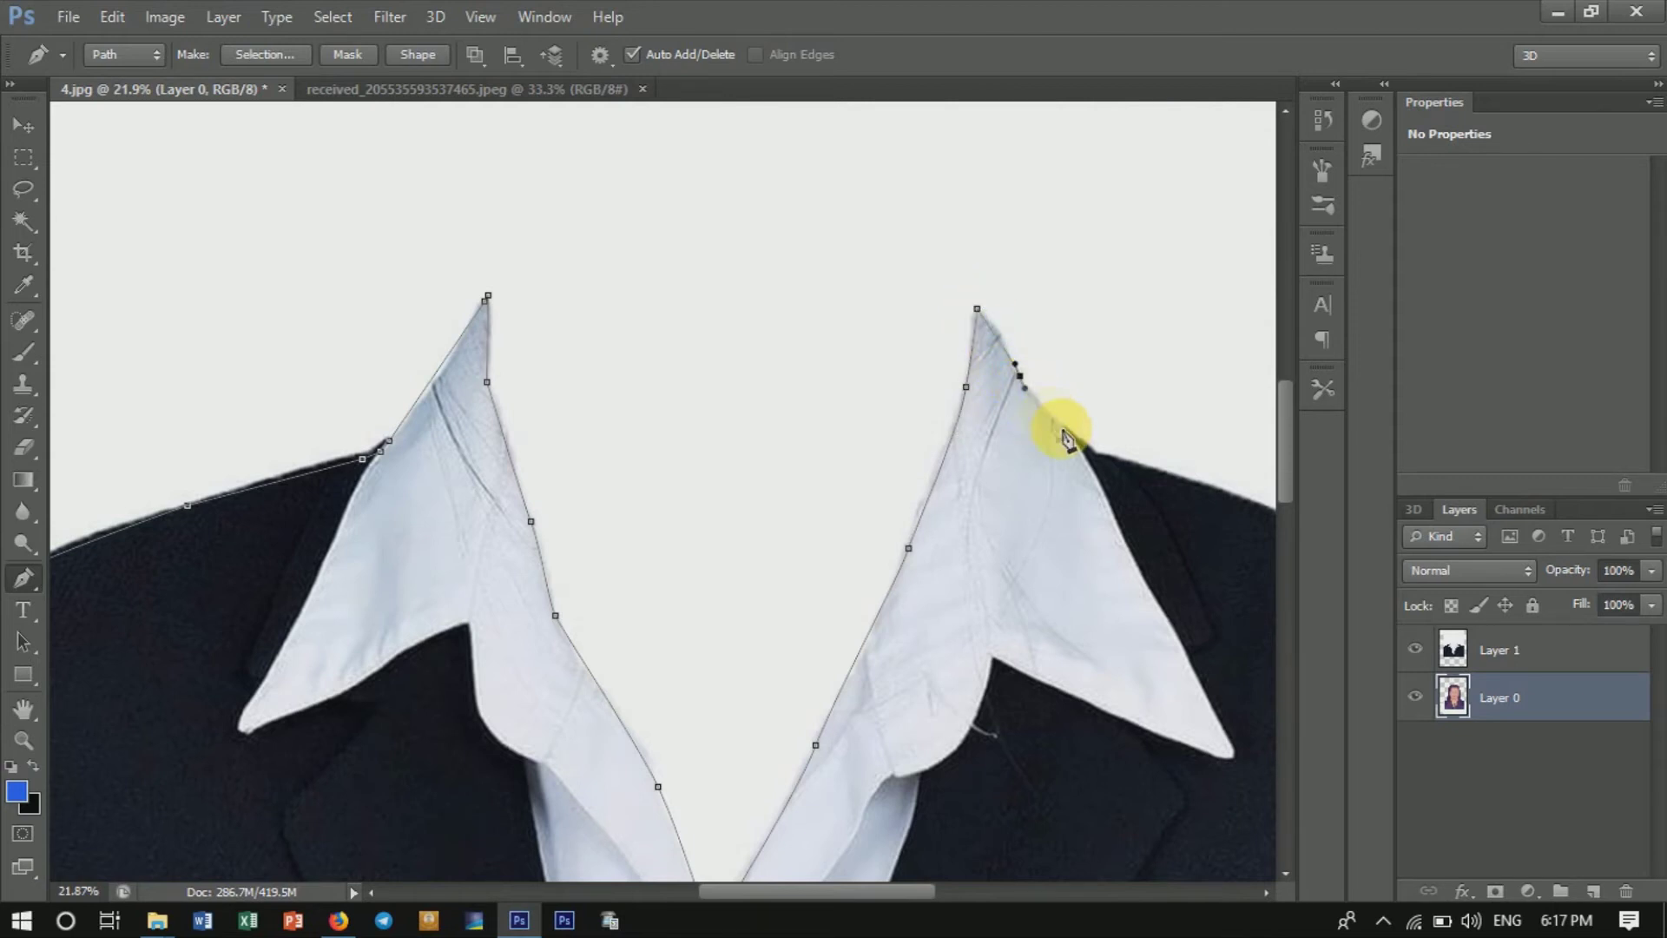
{"action": "left_click", "coordinate": [1097, 455]}
Continue the path along the right shoulder and around the suit's right side.
{"action": "mouse_move", "coordinate": [1079, 479]}
{"action": "left_mouse_down"}
{"action": "mouse_move", "coordinate": [988, 490]}
{"action": "mouse_move", "coordinate": [984, 545]}
{"action": "left_mouse_up"}
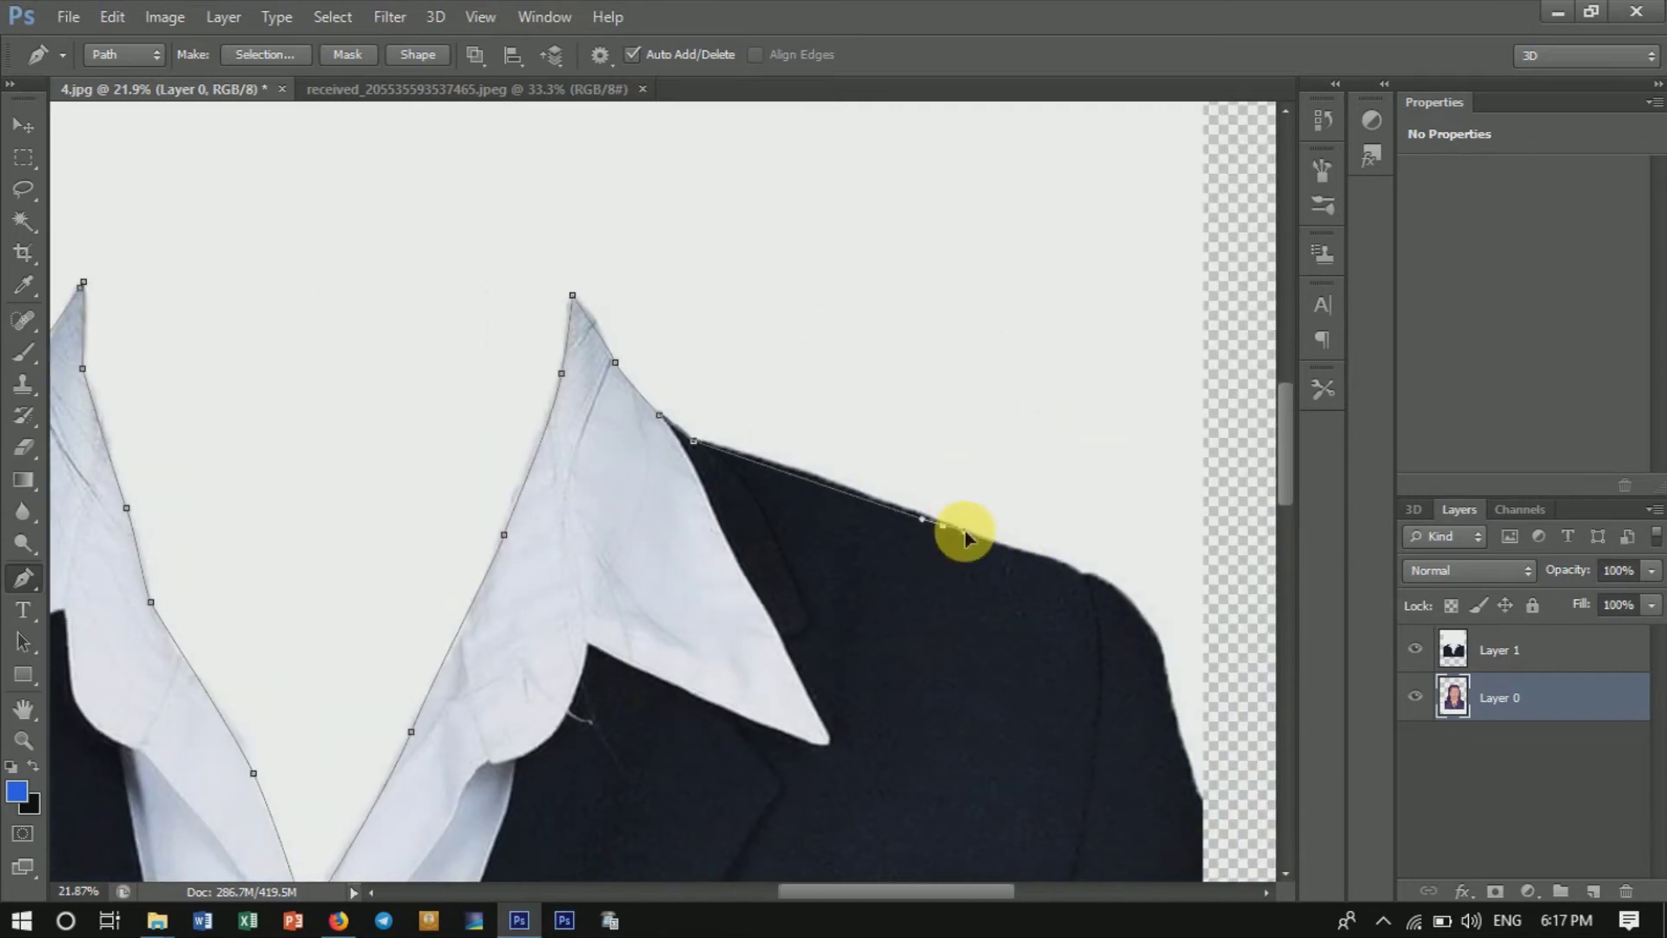
{"action": "left_click", "coordinate": [1051, 560]}
{"action": "left_click_drag", "start_coordinate": [1083, 575], "coordinate": [1143, 621]}
{"action": "left_click_drag", "start_coordinate": [1182, 745], "coordinate": [1193, 770]}
{"action": "scroll", "coordinate": [1199, 817], "scroll_direction": "down", "scroll_amount": 2}
{"action": "scroll", "coordinate": [1174, 812], "scroll_direction": "down", "scroll_amount": 2}
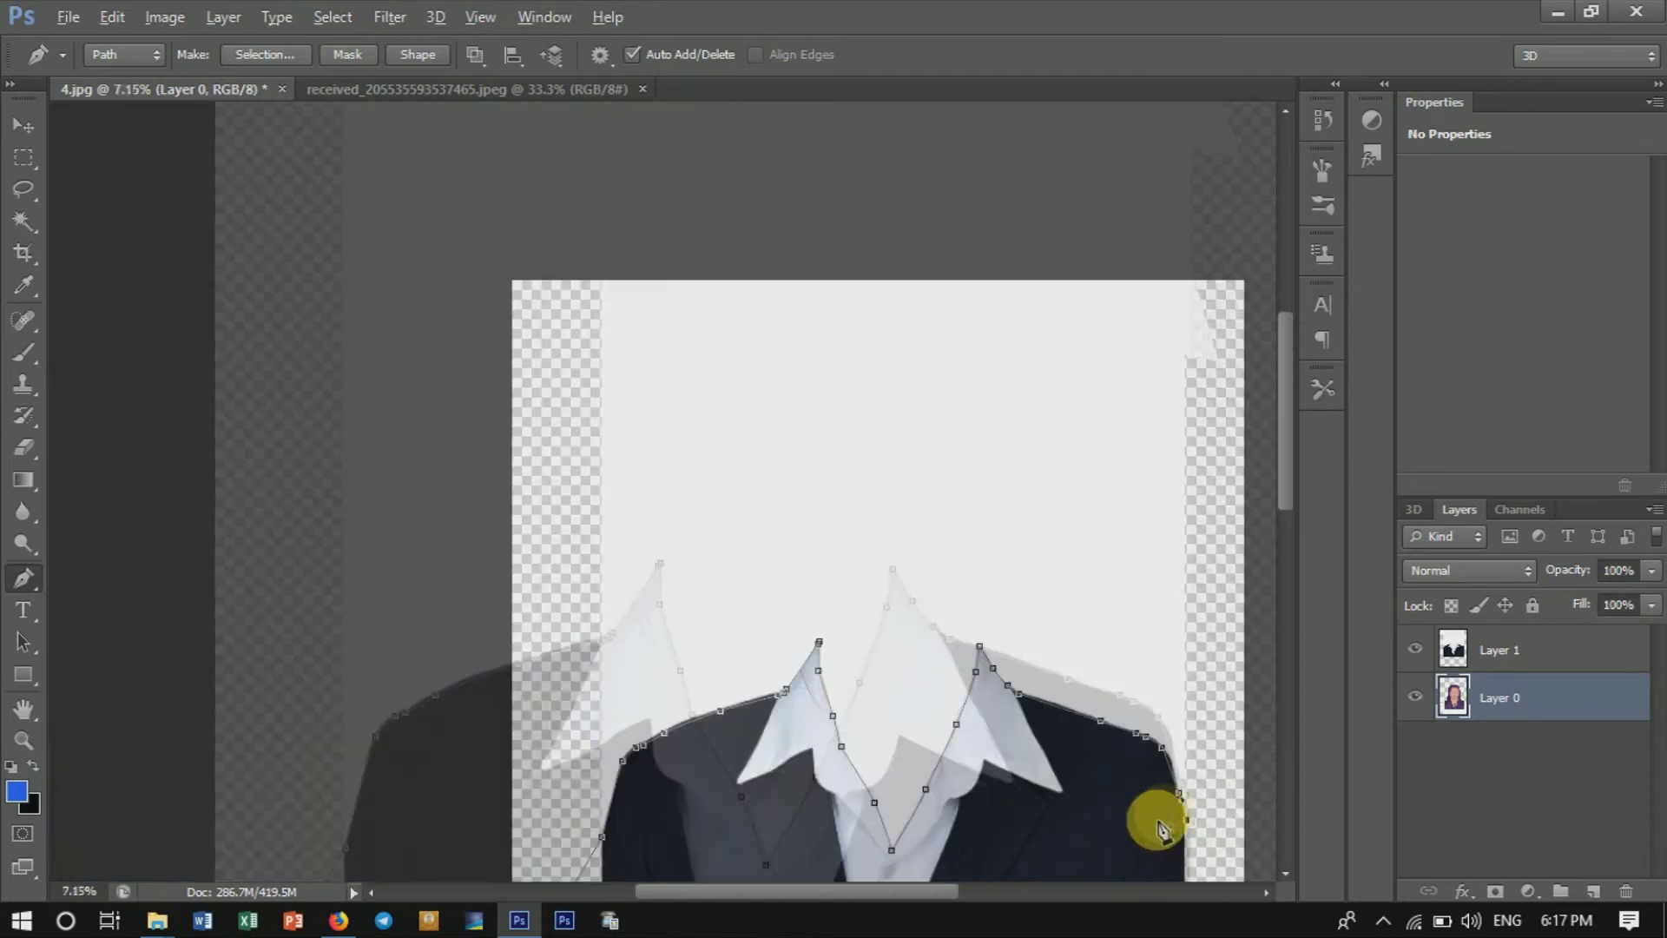
{"action": "scroll", "coordinate": [1155, 816], "scroll_direction": "down", "scroll_amount": 2}
{"action": "scroll", "coordinate": [1142, 803], "scroll_direction": "down", "scroll_amount": 1}
{"action": "left_click_drag", "start_coordinate": [1035, 498], "coordinate": [1038, 339]}
{"action": "left_click_drag", "start_coordinate": [926, 139], "coordinate": [919, 103]}
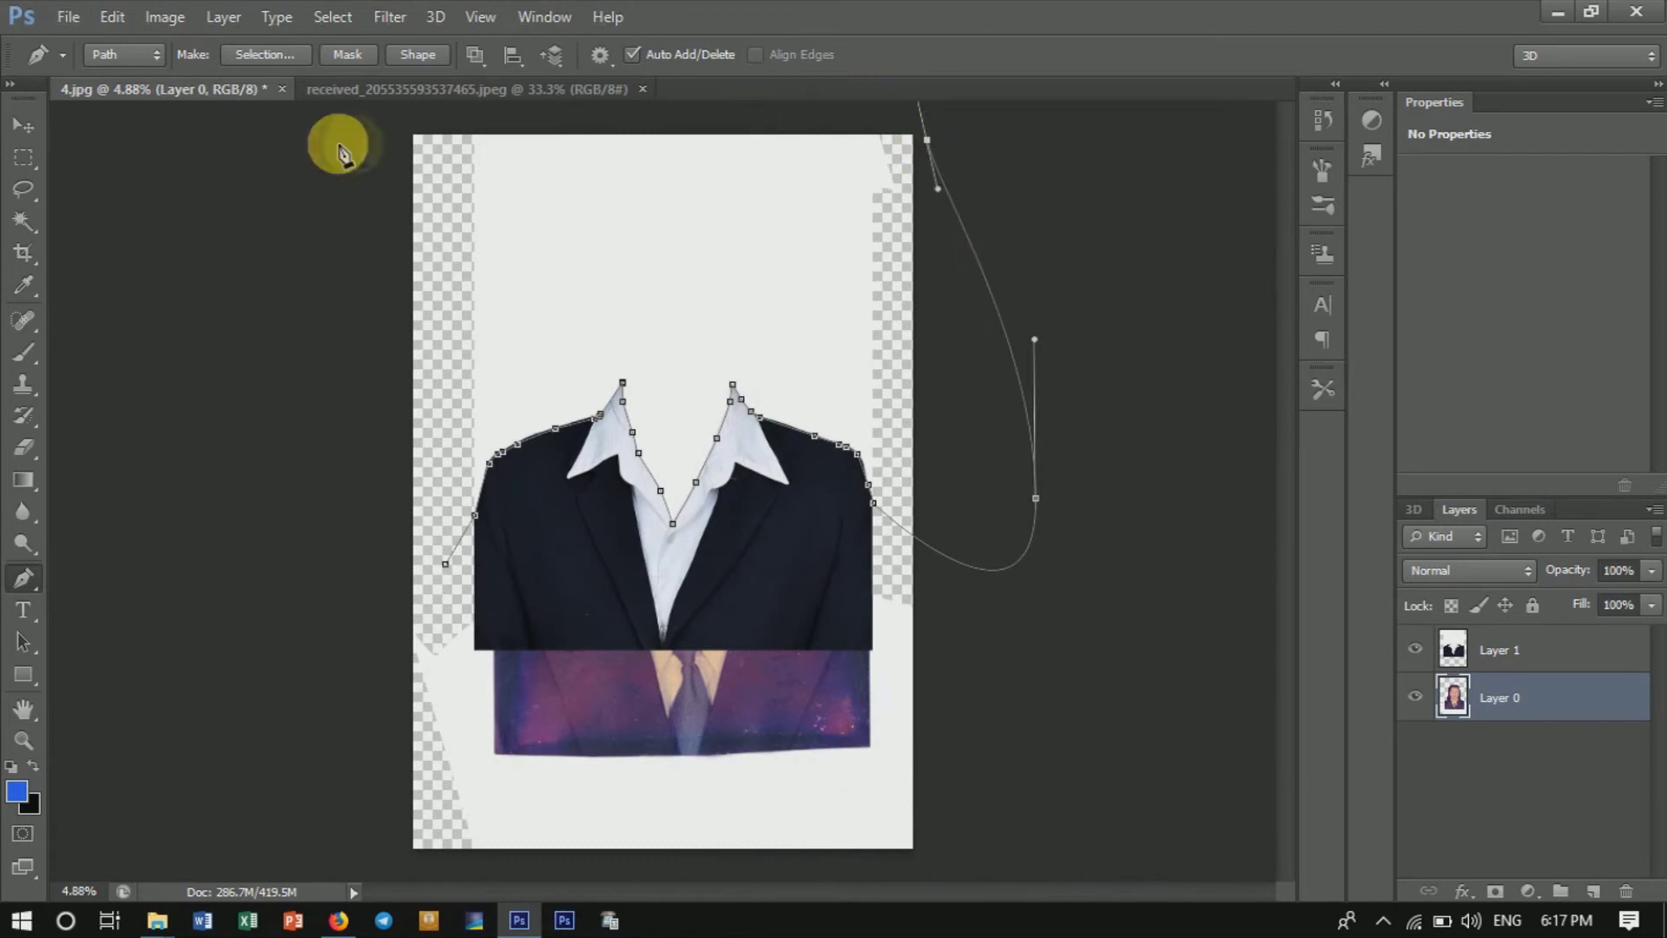
Close the neckline path and convert it to a feathered selection.
{"action": "left_click", "coordinate": [333, 136]}
{"action": "left_click", "coordinate": [375, 573]}
{"action": "left_click", "coordinate": [445, 564]}
{"action": "right_click", "coordinate": [523, 333]}
{"action": "left_click", "coordinate": [599, 448]}
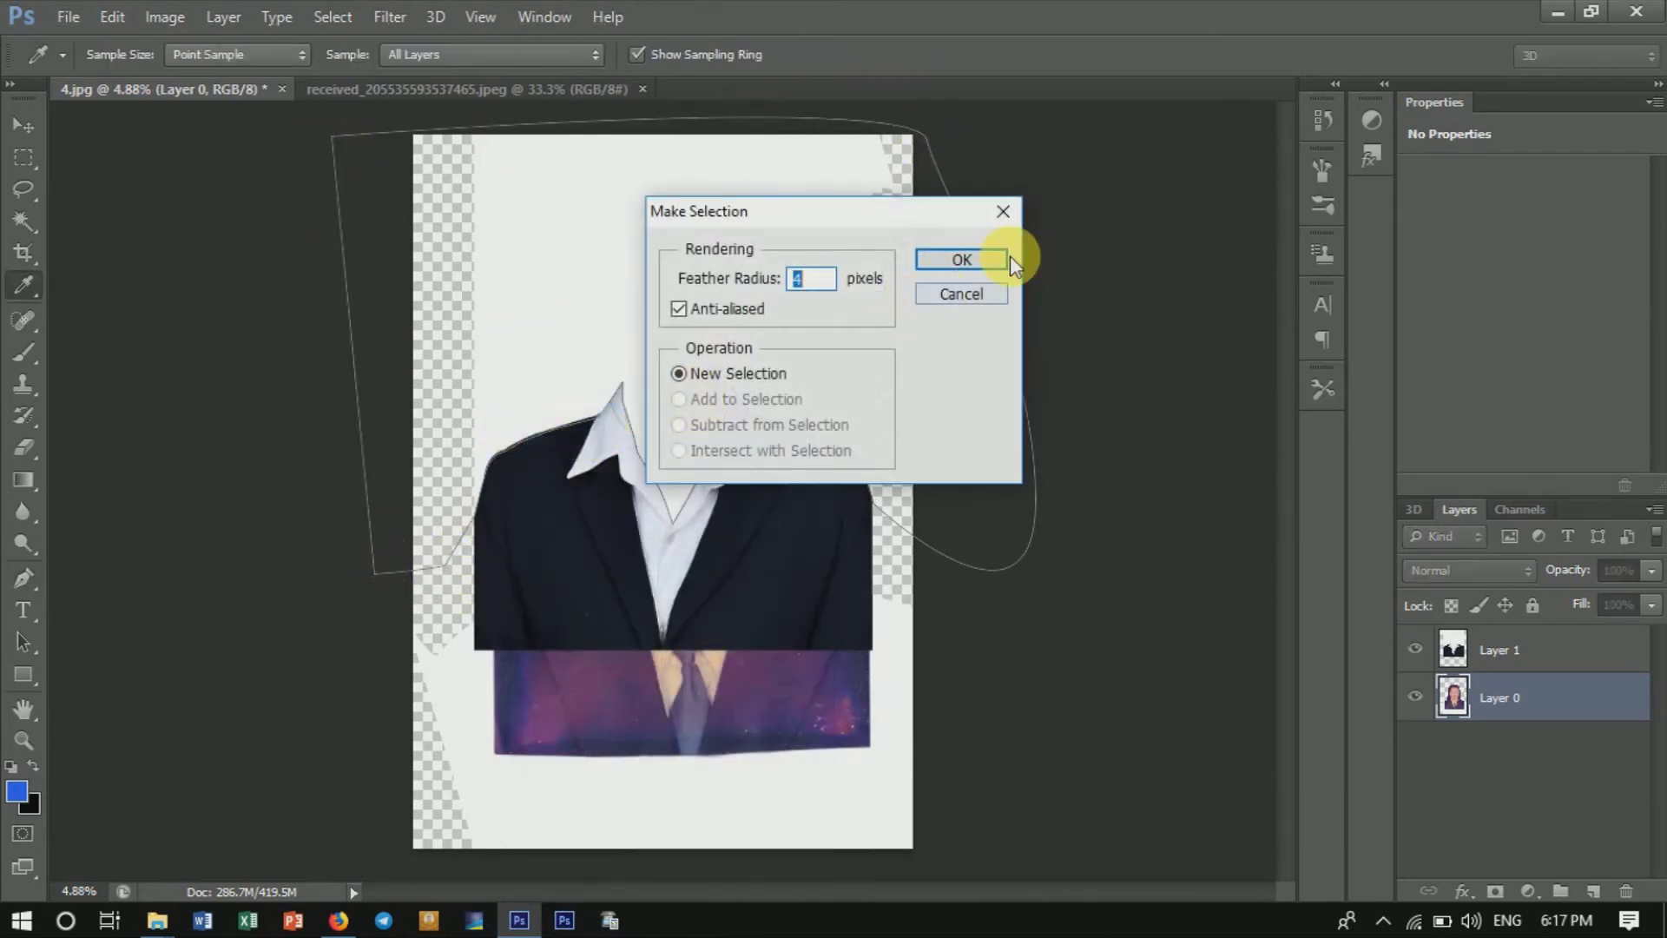
{"action": "left_click", "coordinate": [961, 259]}
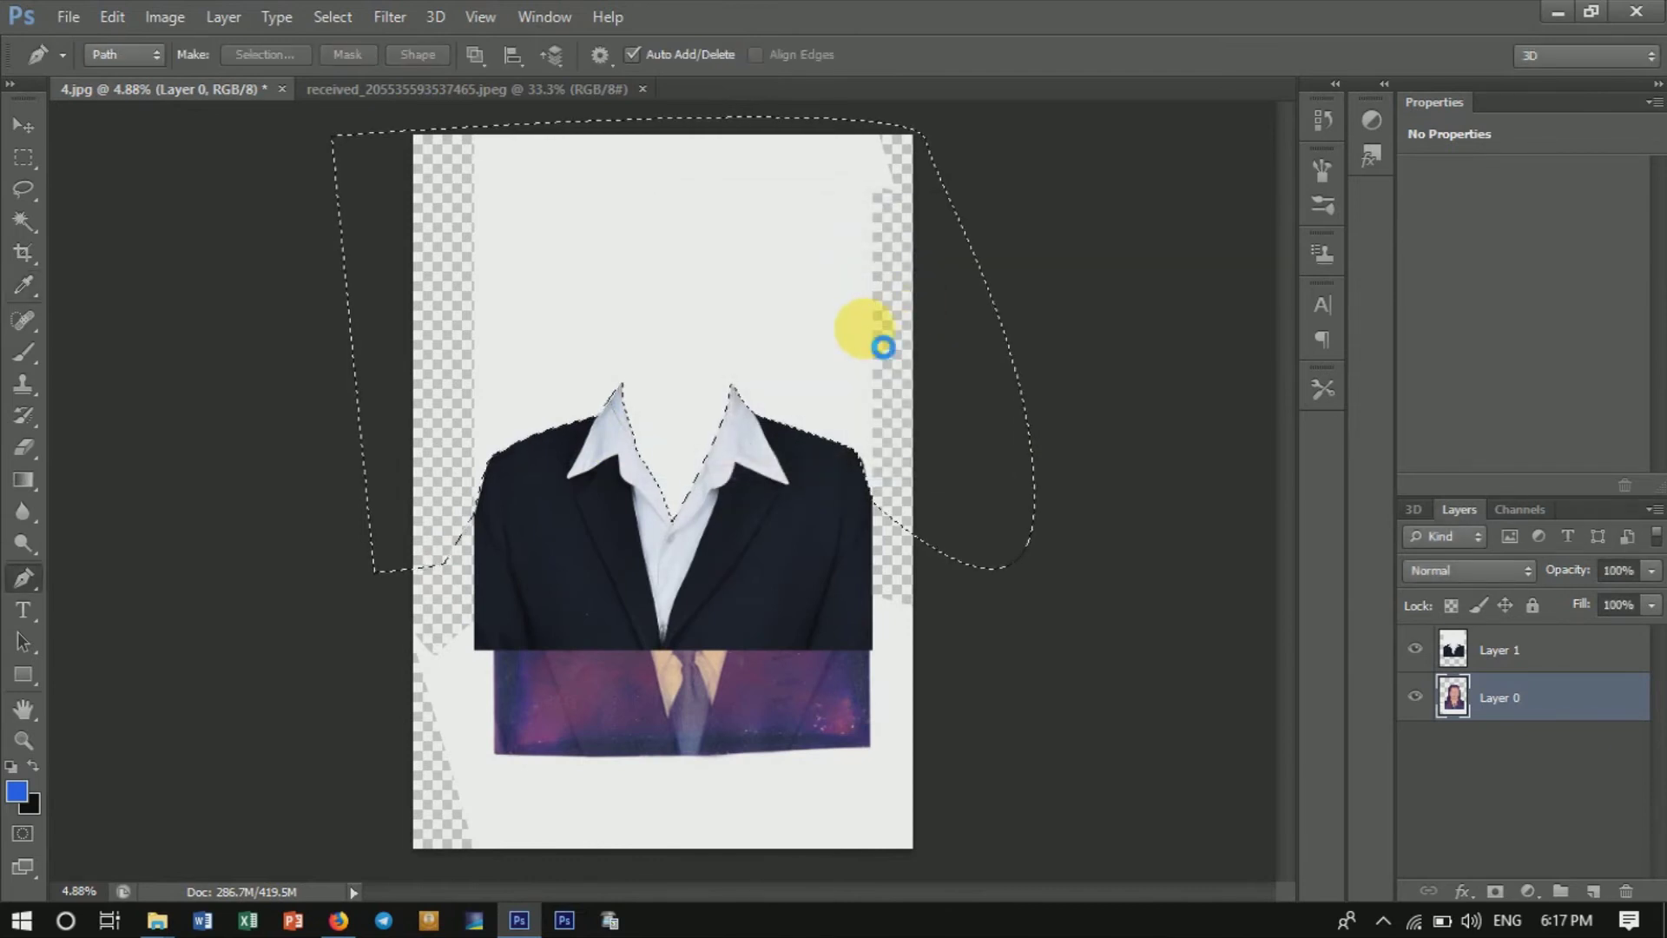
Delete the white area above the collar from the suit layer, then deselect.
{"action": "left_click", "coordinate": [1550, 644]}
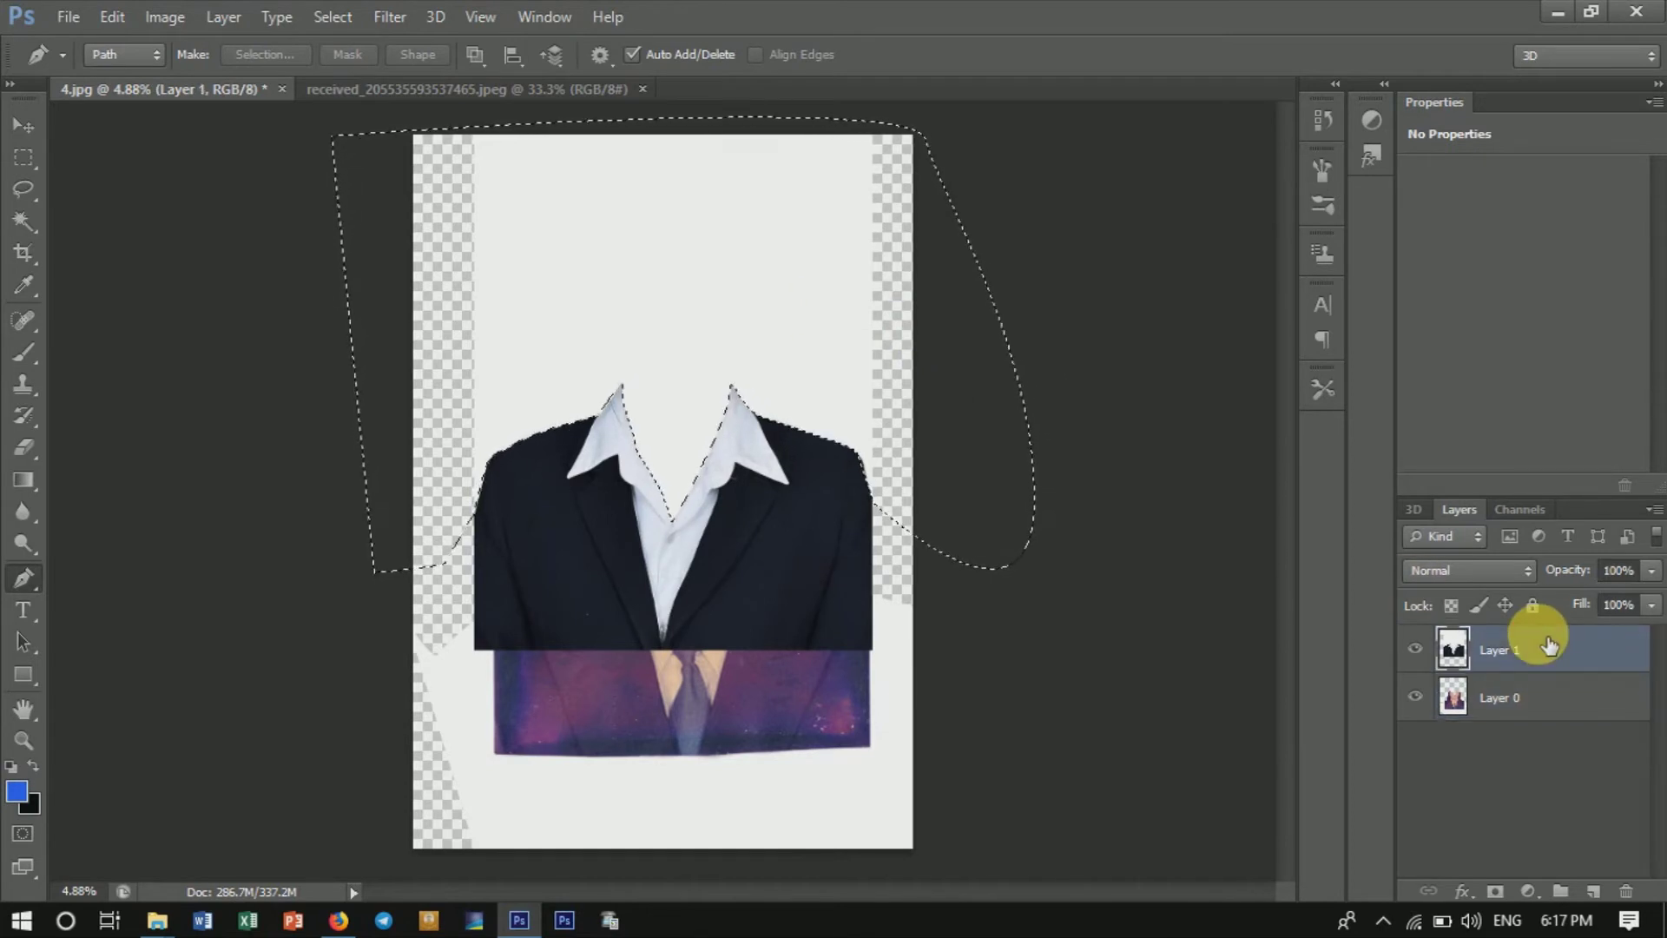
{"action": "key", "text": "Delete"}
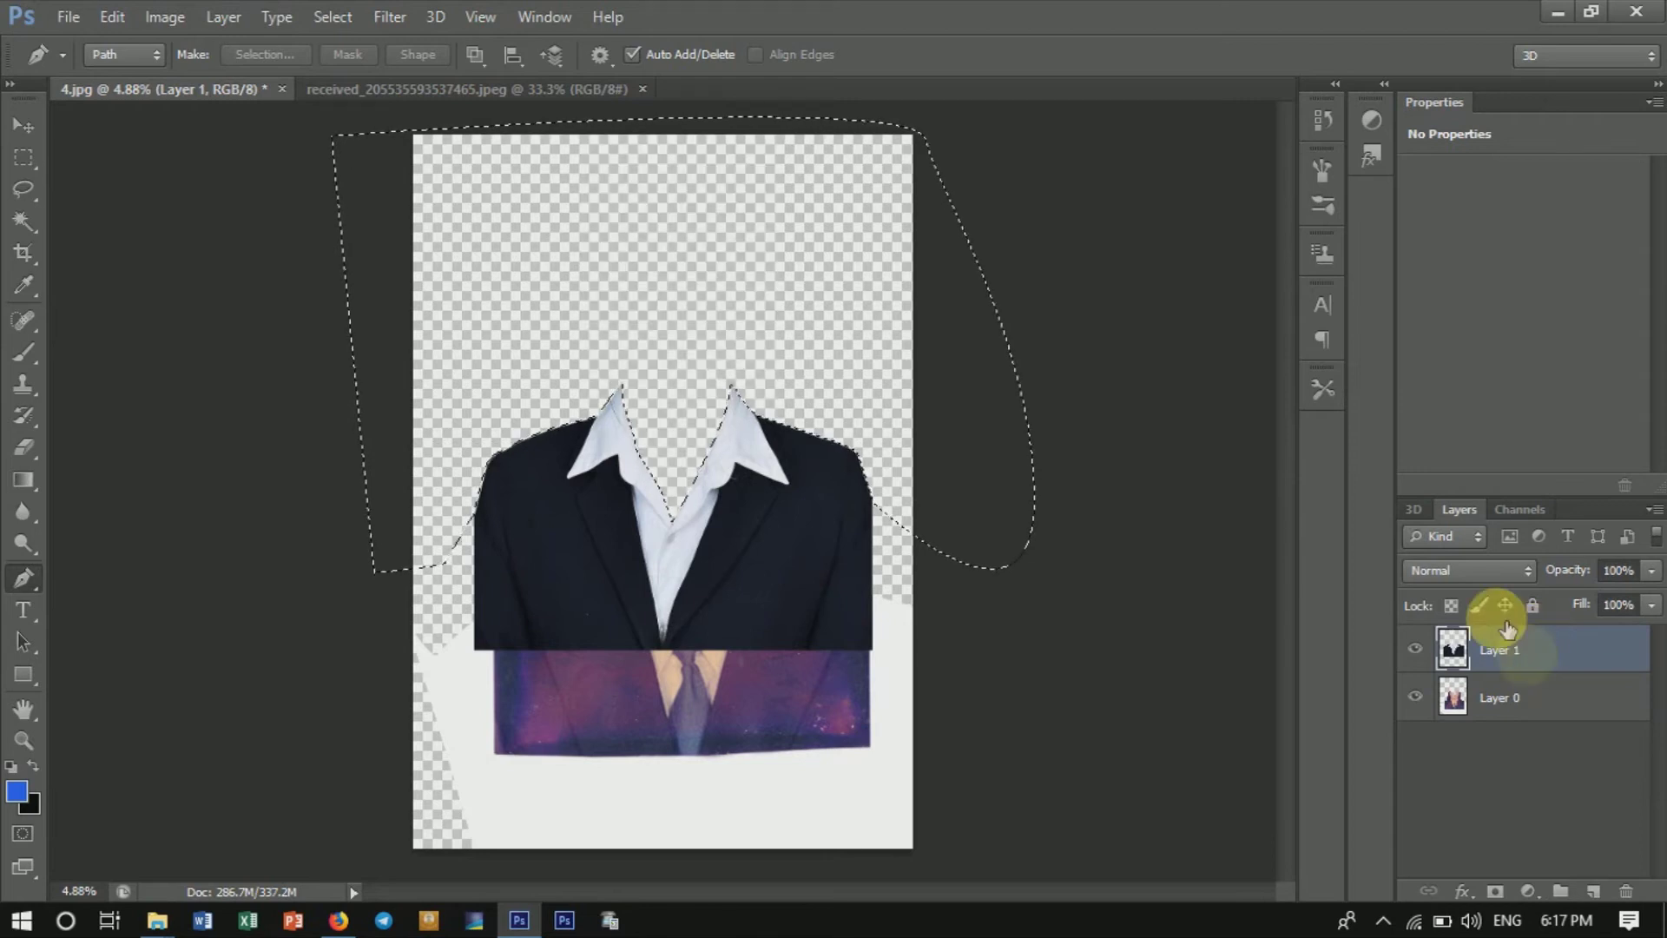
{"action": "key", "text": "ctrl+z"}
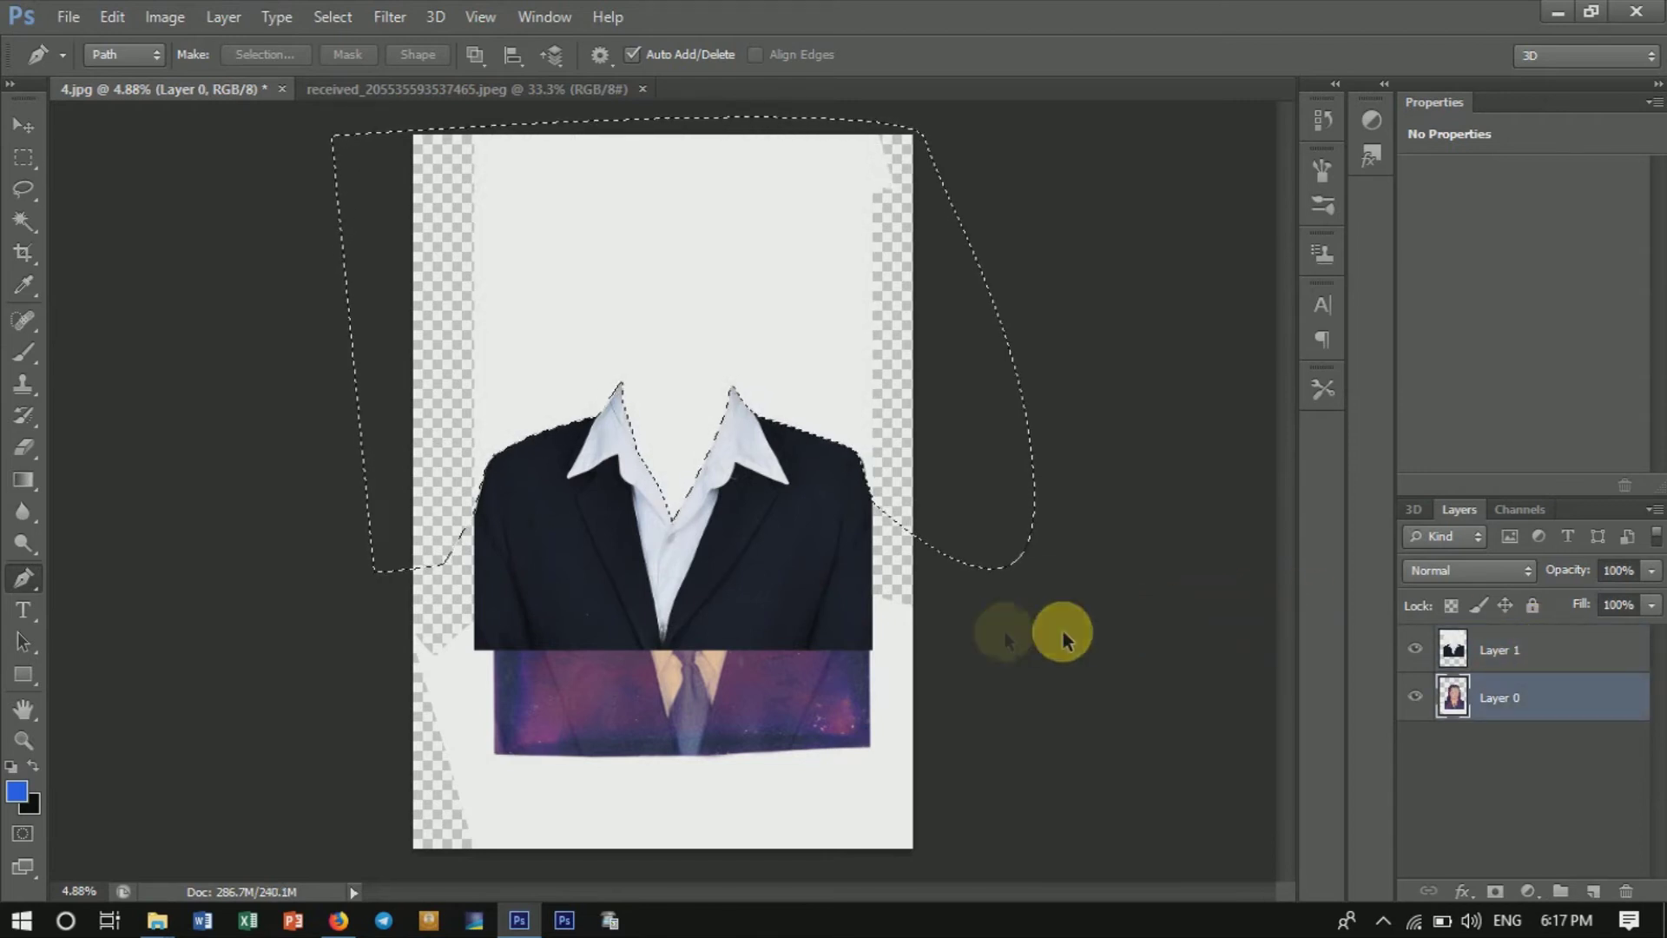
{"action": "left_click", "coordinate": [1512, 668]}
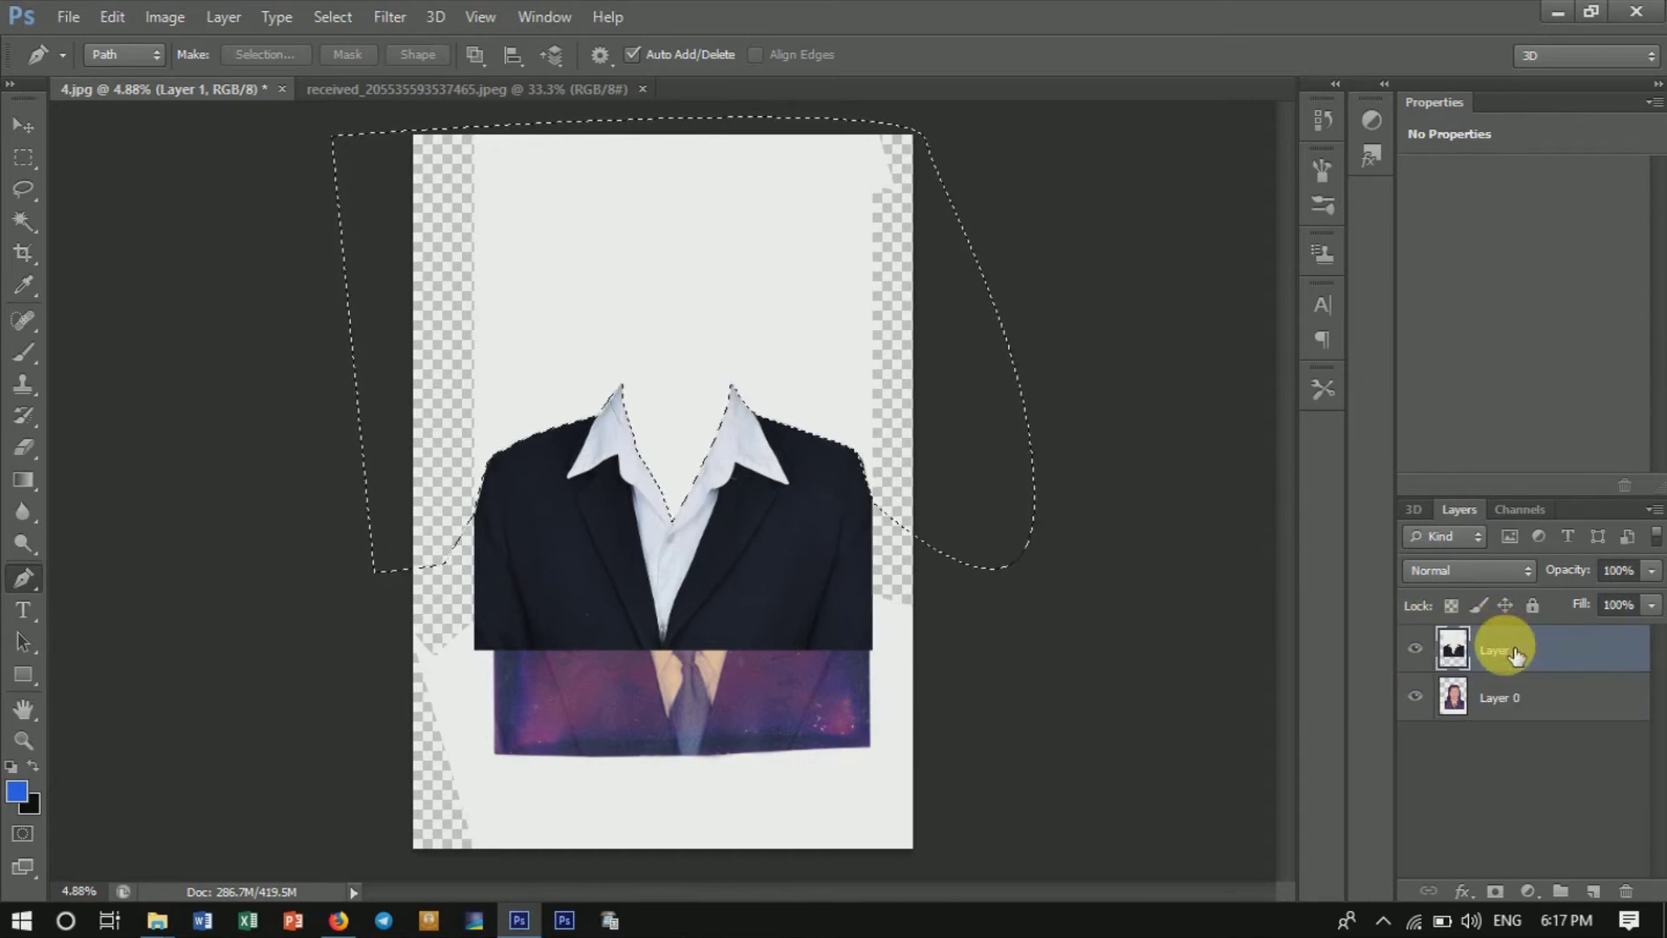
{"action": "key", "text": "Delete"}
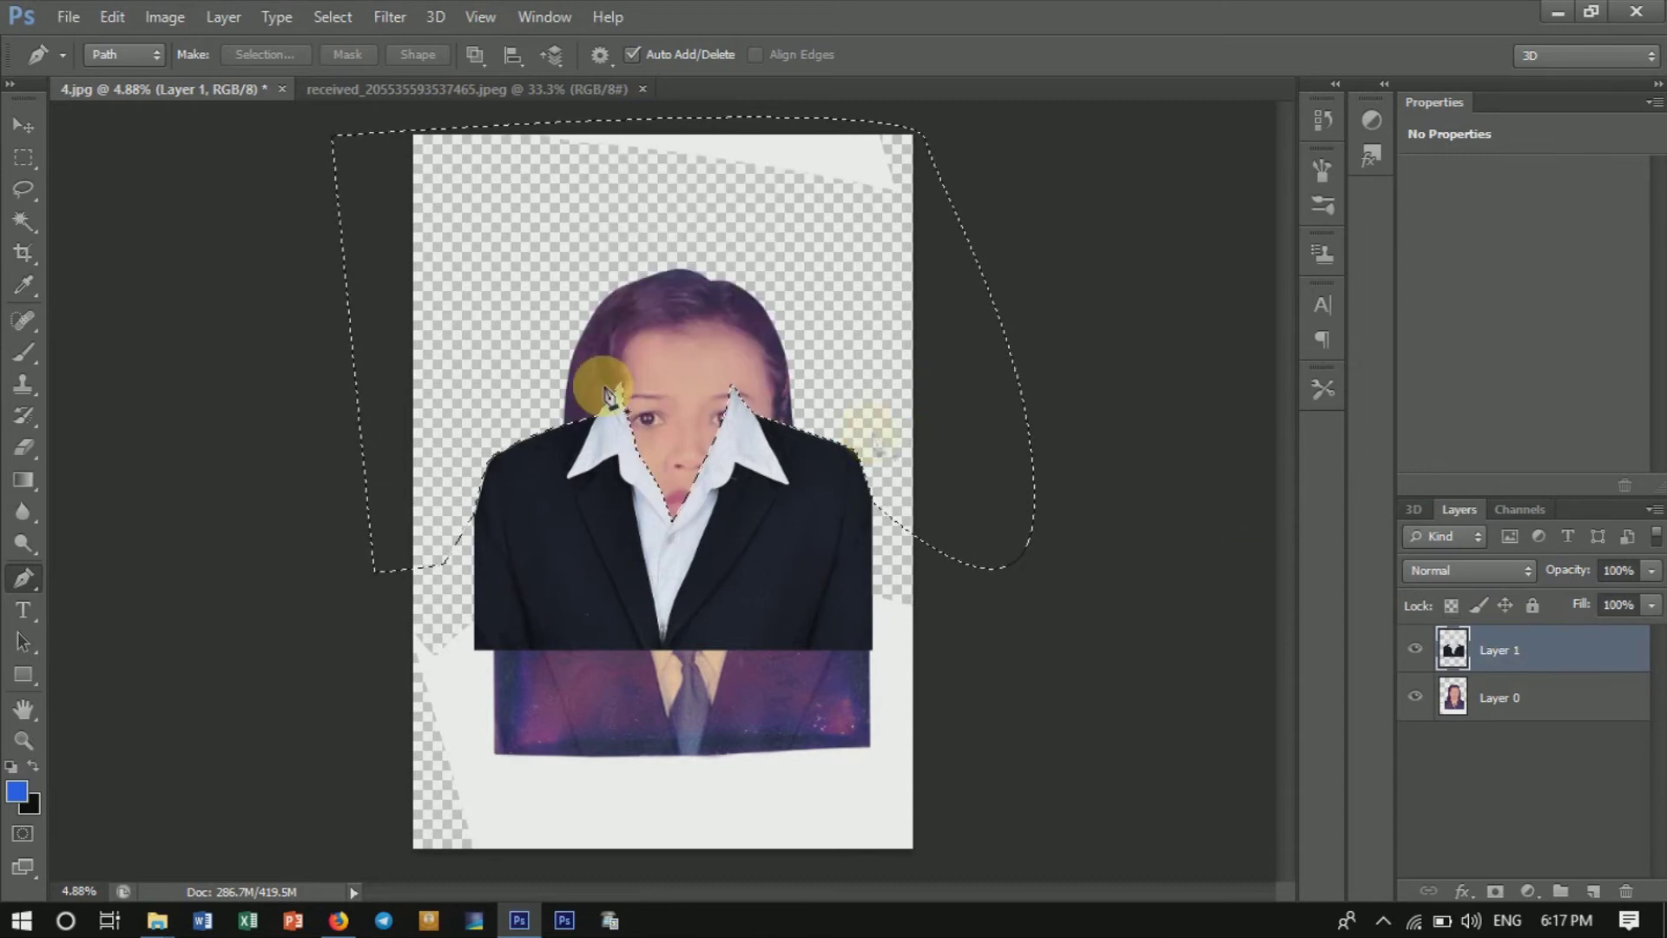
{"action": "left_click", "coordinate": [24, 126]}
{"action": "key", "text": "ctrl+d"}
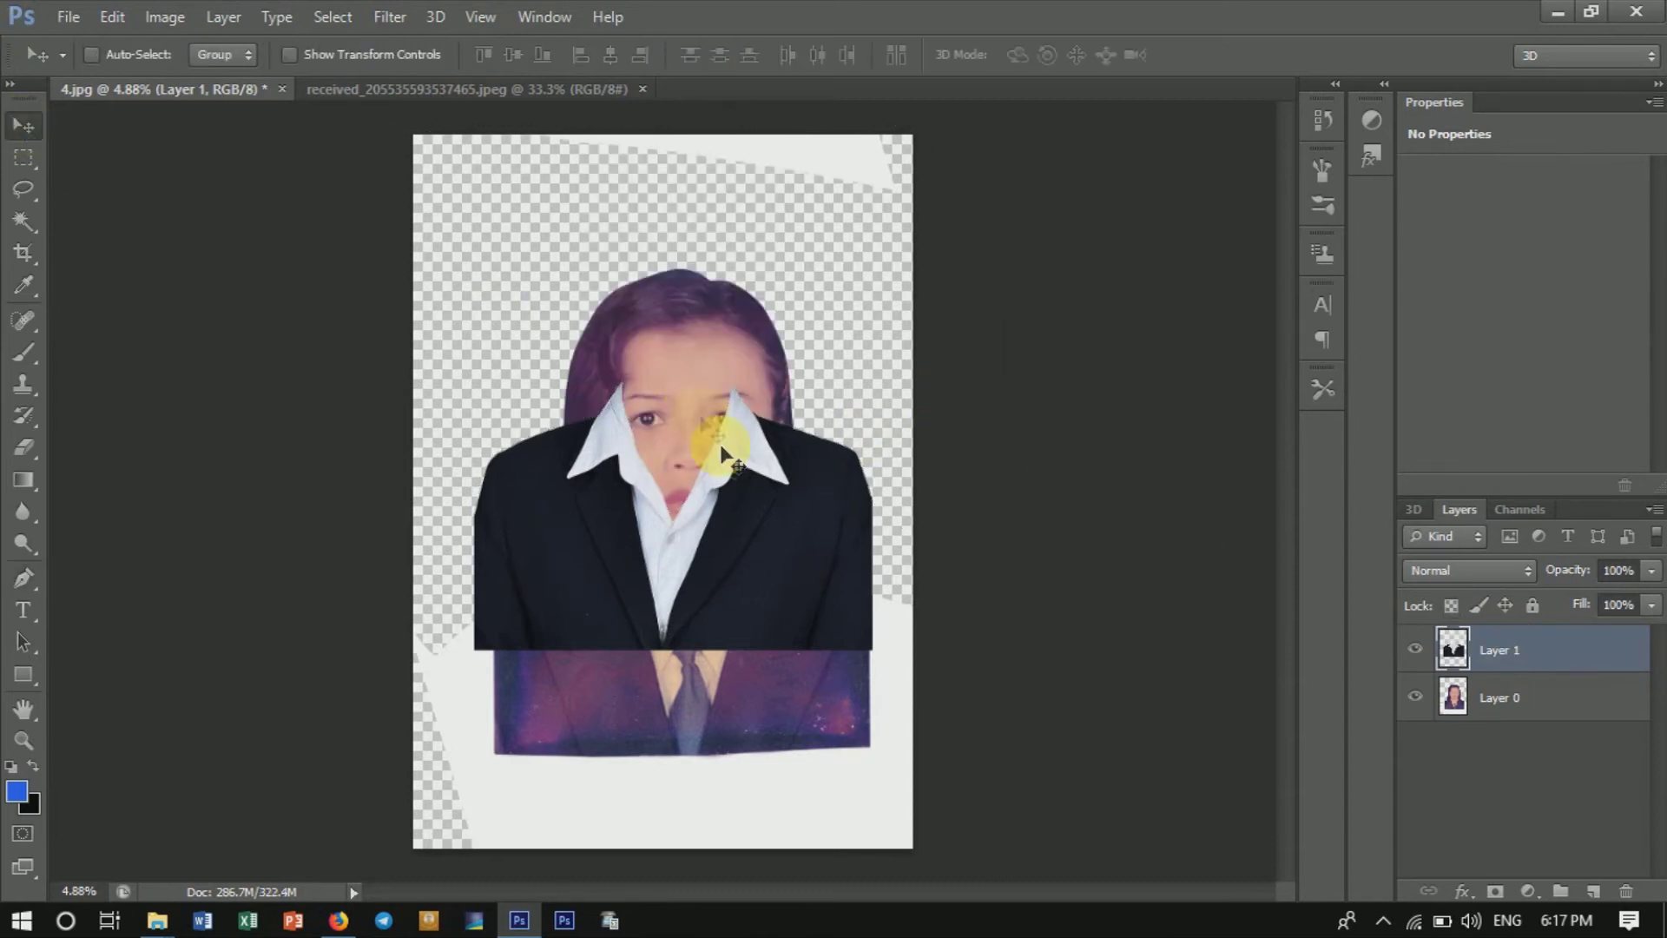
Drag the suit layer down and nudge it into position with arrow keys.
{"action": "left_click_drag", "start_coordinate": [734, 539], "coordinate": [749, 677]}
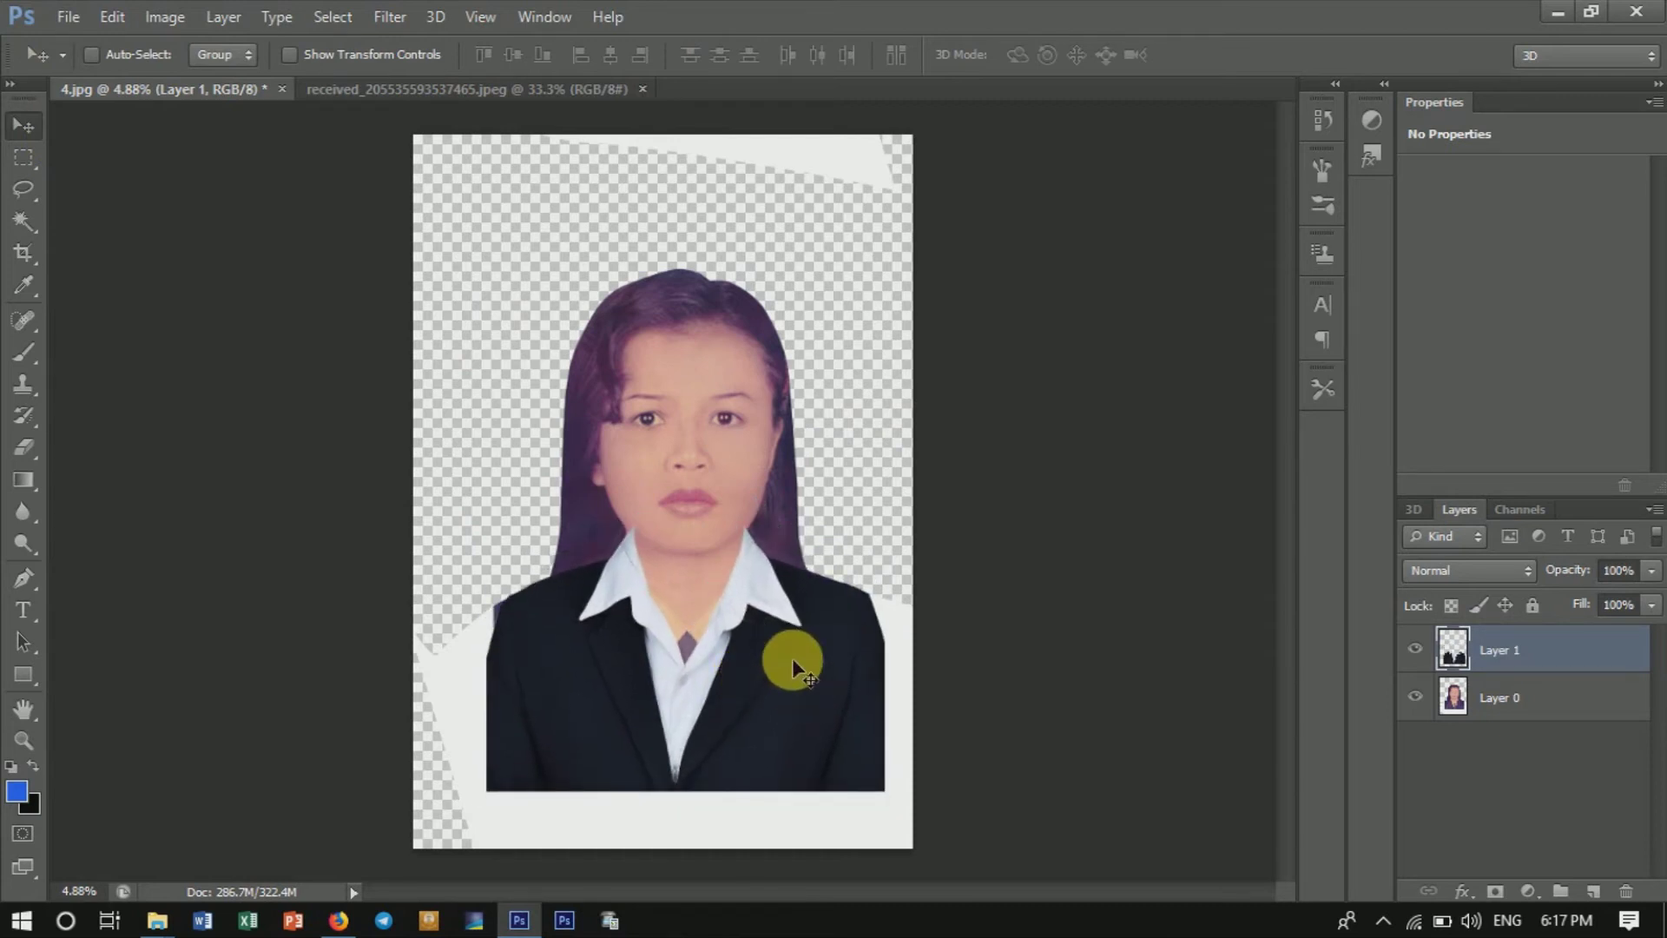
{"action": "key", "text": "shift+Left"}
{"action": "key", "text": "shift+Left"}
{"action": "key", "text": "shift+Left"}
{"action": "key", "text": "shift+Left"}
{"action": "key", "text": "shift+Left"}
{"action": "key", "text": "shift+Left"}
{"action": "key", "text": "shift+Down"}
{"action": "key", "text": "shift+Down"}
{"action": "key", "text": "shift+Down"}
{"action": "key", "text": "shift+Down"}
{"action": "key", "text": "shift+Down"}
{"action": "key", "text": "shift+Down"}
{"action": "key", "text": "shift+Down"}
{"action": "key", "text": "shift+Down"}
{"action": "key", "text": "shift+Down"}
{"action": "key", "text": "shift+Right"}
{"action": "key", "text": "shift+Right"}
{"action": "key", "text": "shift+Right"}
{"action": "key", "text": "shift+Right"}
{"action": "key", "text": "shift+Right"}
{"action": "key", "text": "shift+Right"}
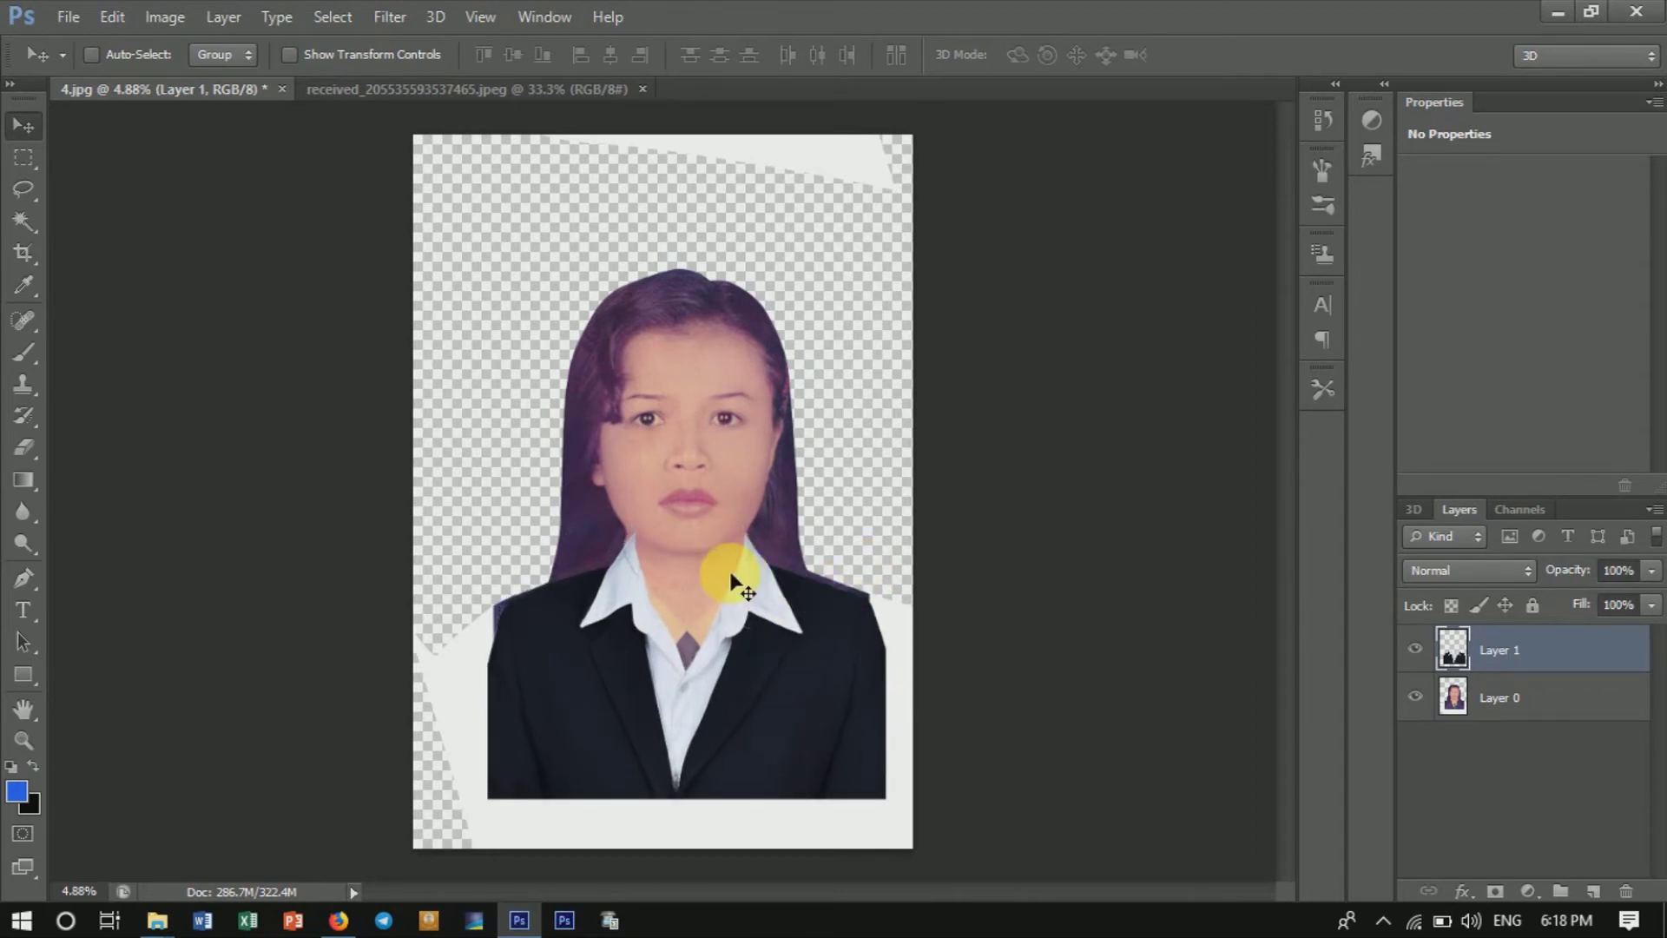
Scale the suit to about 103% and fine-tune its position under the chin.
{"action": "key", "text": "ctrl+t"}
{"action": "left_click_drag", "start_coordinate": [488, 797], "coordinate": [482, 821]}
{"action": "key", "text": "shift+Right"}
{"action": "key", "text": "shift+Right"}
{"action": "key", "text": "shift+Right"}
{"action": "key", "text": "shift+Right"}
{"action": "key", "text": "shift+Right"}
{"action": "key", "text": "shift+Right"}
{"action": "key", "text": "shift+Down"}
{"action": "key", "text": "shift+Down"}
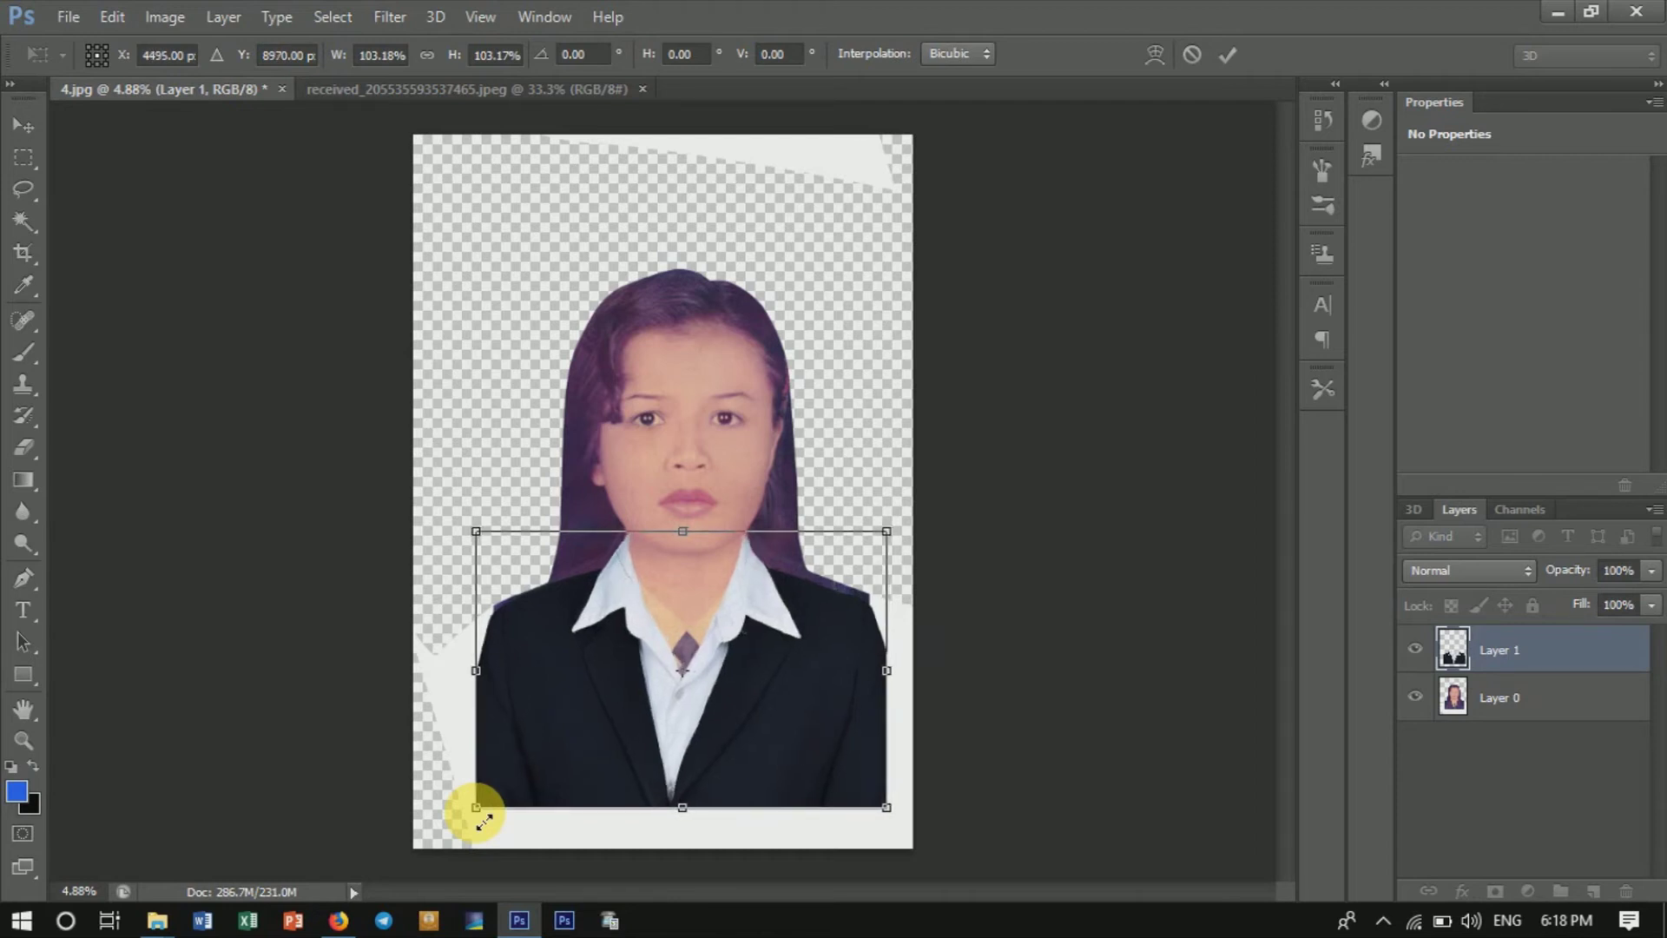
{"action": "key", "text": "shift+Up"}
{"action": "key", "text": "shift+Up"}
{"action": "key", "text": "shift+Up"}
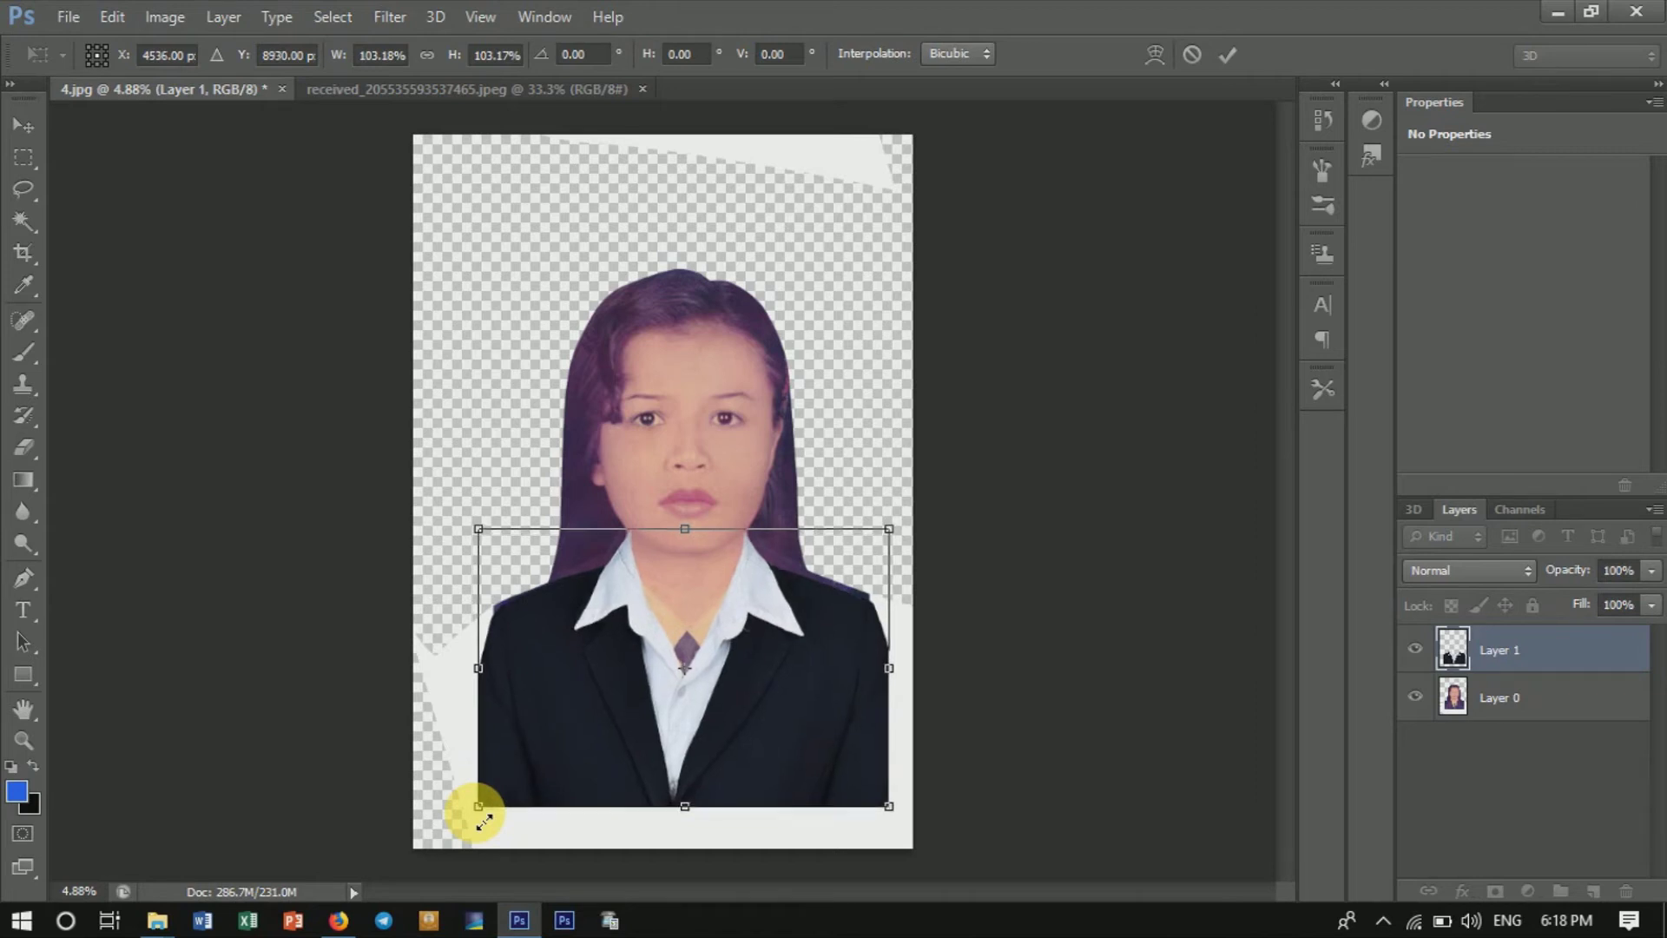
{"action": "key", "text": "shift+Down"}
{"action": "key", "text": "shift+Down"}
{"action": "key", "text": "shift+Down"}
{"action": "key", "text": "shift+Down"}
{"action": "key", "text": "shift+Down"}
{"action": "key", "text": "shift+Down"}
{"action": "key", "text": "shift+Down"}
{"action": "key", "text": "shift+Down"}
{"action": "key", "text": "Down"}
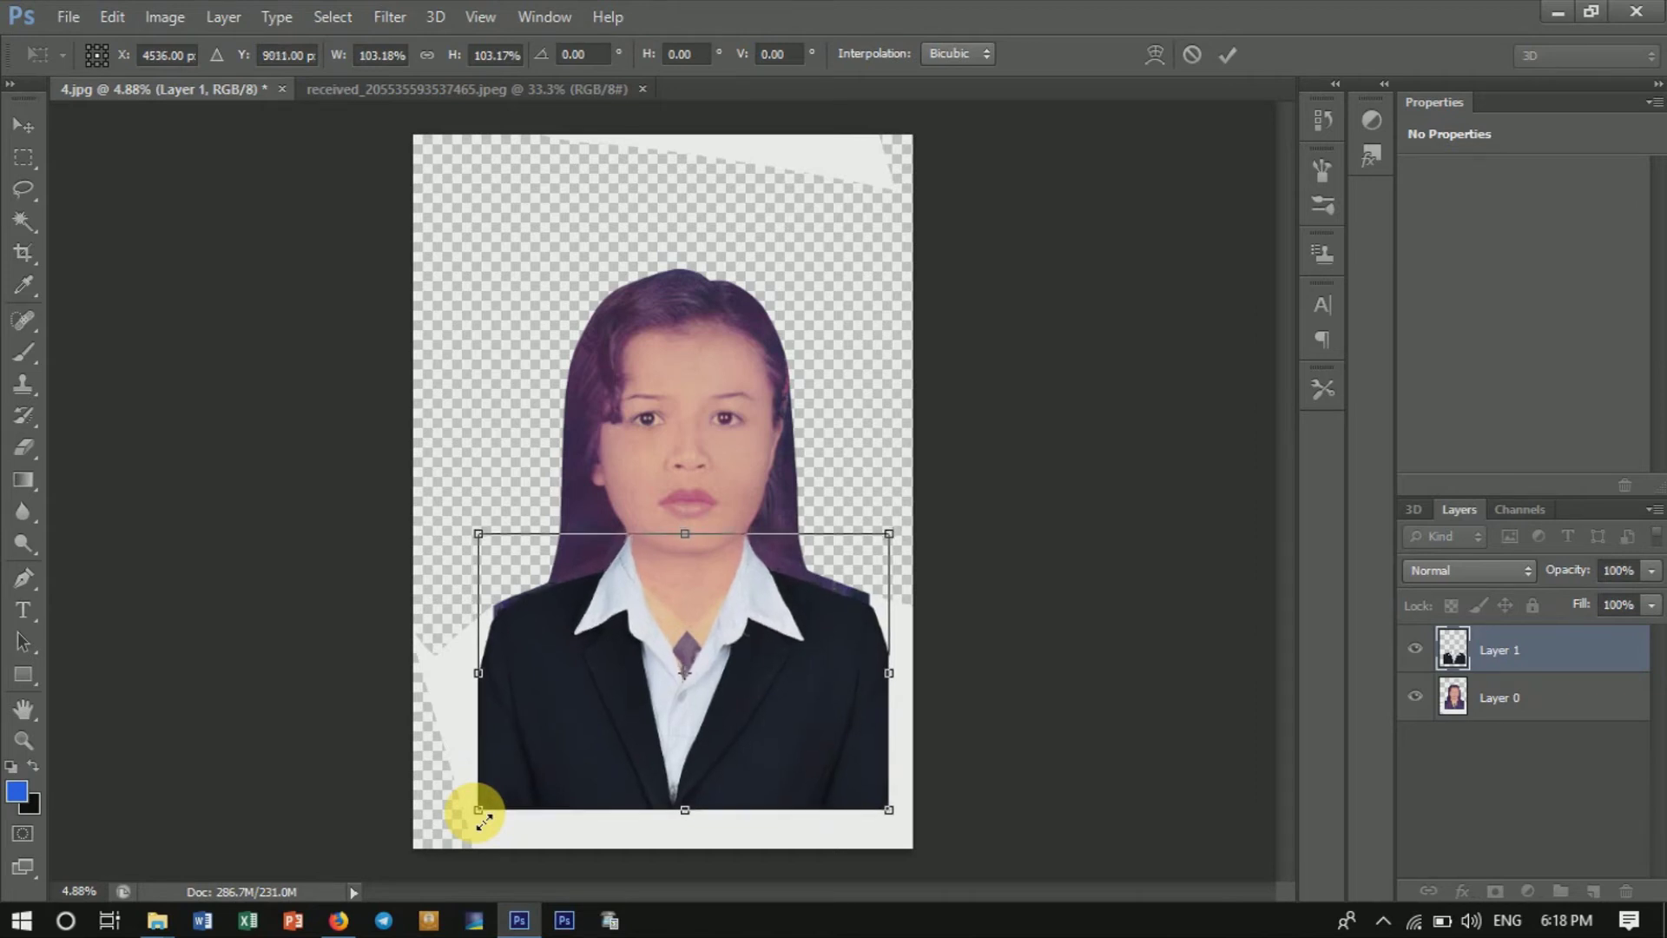
{"action": "key", "text": "shift+Up"}
{"action": "key", "text": "shift+Up"}
{"action": "key", "text": "Up"}
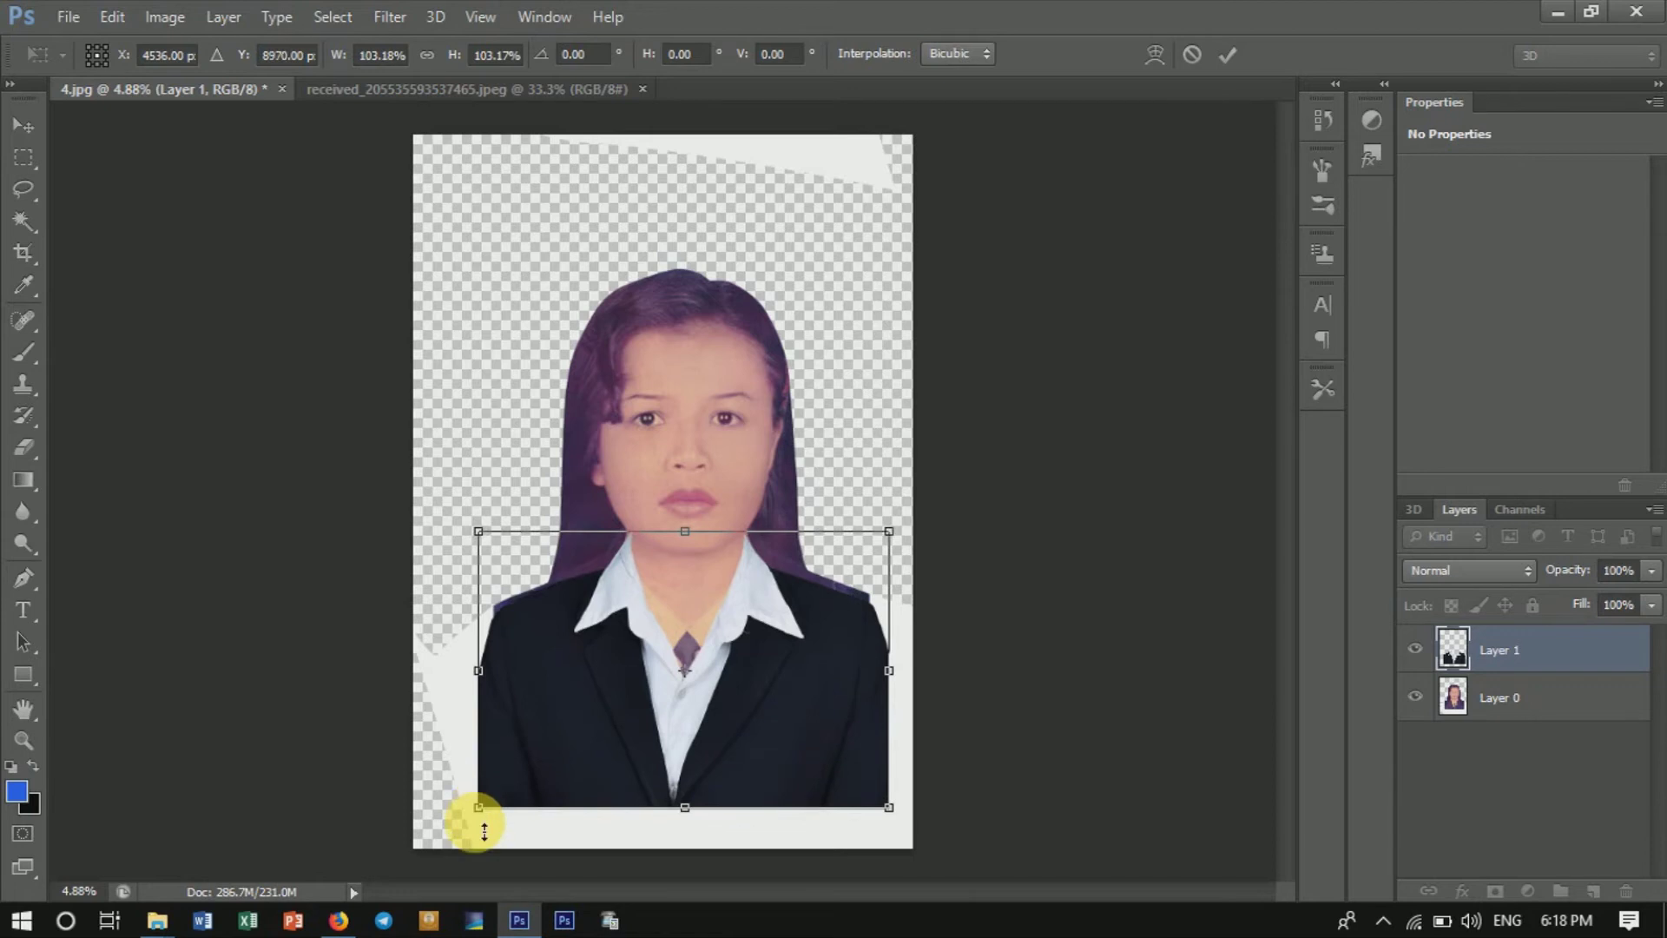
{"action": "scroll", "coordinate": [485, 831], "scroll_direction": "up", "scroll_amount": 2}
{"action": "scroll", "coordinate": [488, 770], "scroll_direction": "up", "scroll_amount": 2}
{"action": "scroll", "coordinate": [622, 633], "scroll_direction": "up", "scroll_amount": 2}
Warp the suit layer so both collar tips bend in to hug the neck, then commit.
{"action": "scroll", "coordinate": [773, 487], "scroll_direction": "up", "scroll_amount": 1}
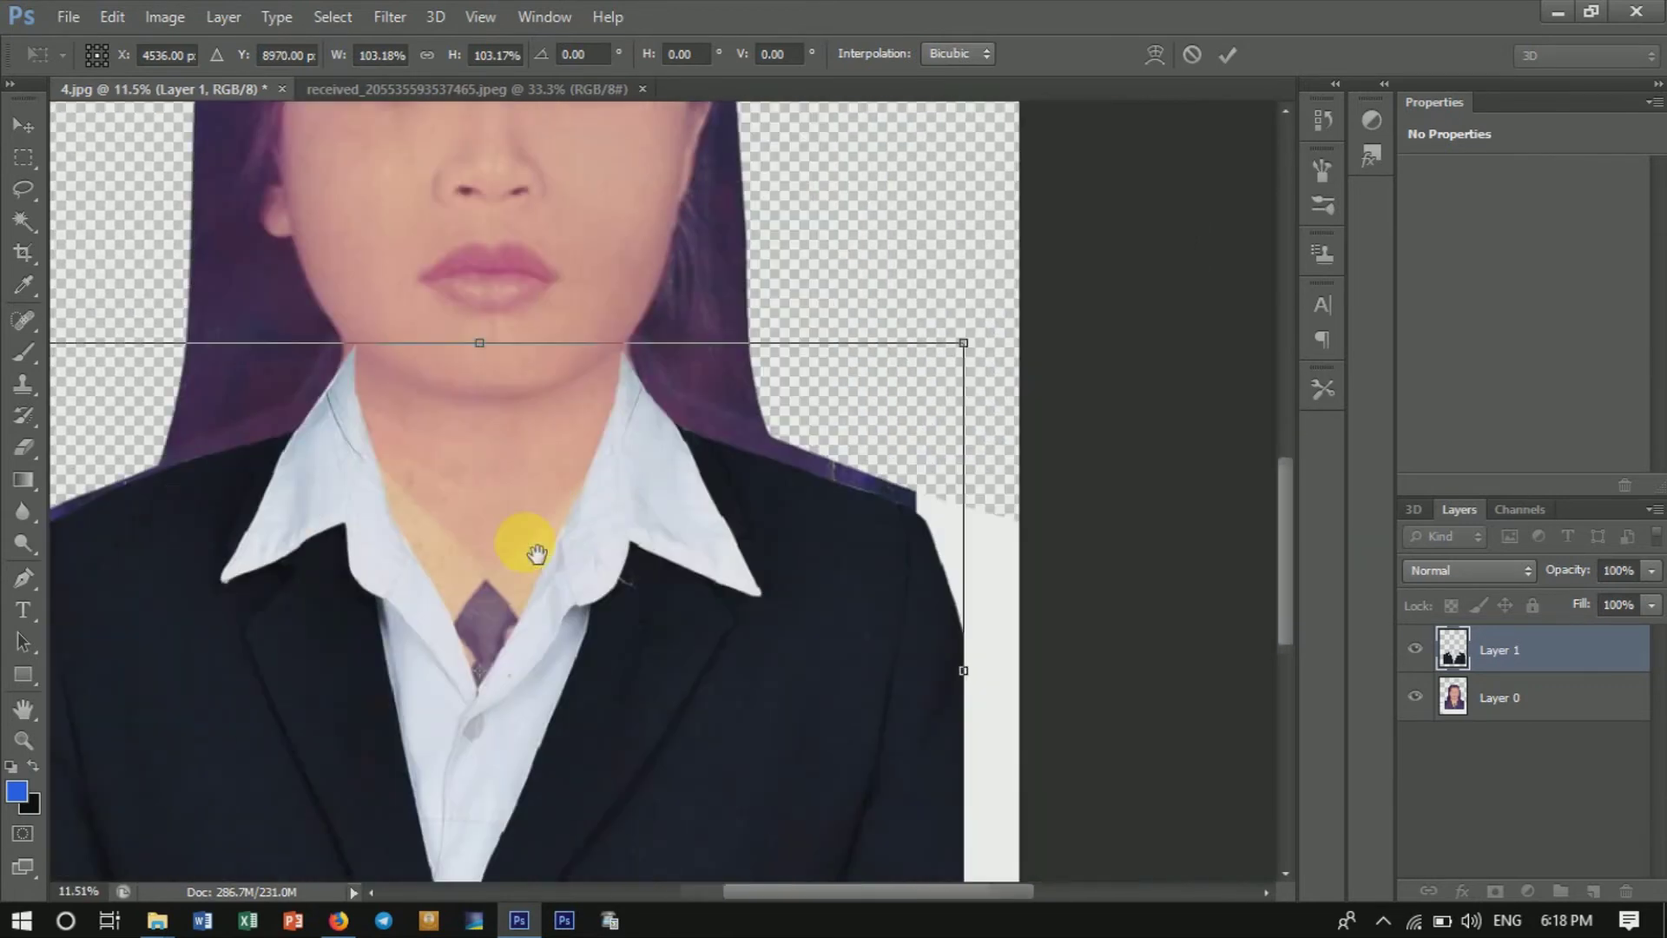
{"action": "left_click", "coordinate": [113, 17]}
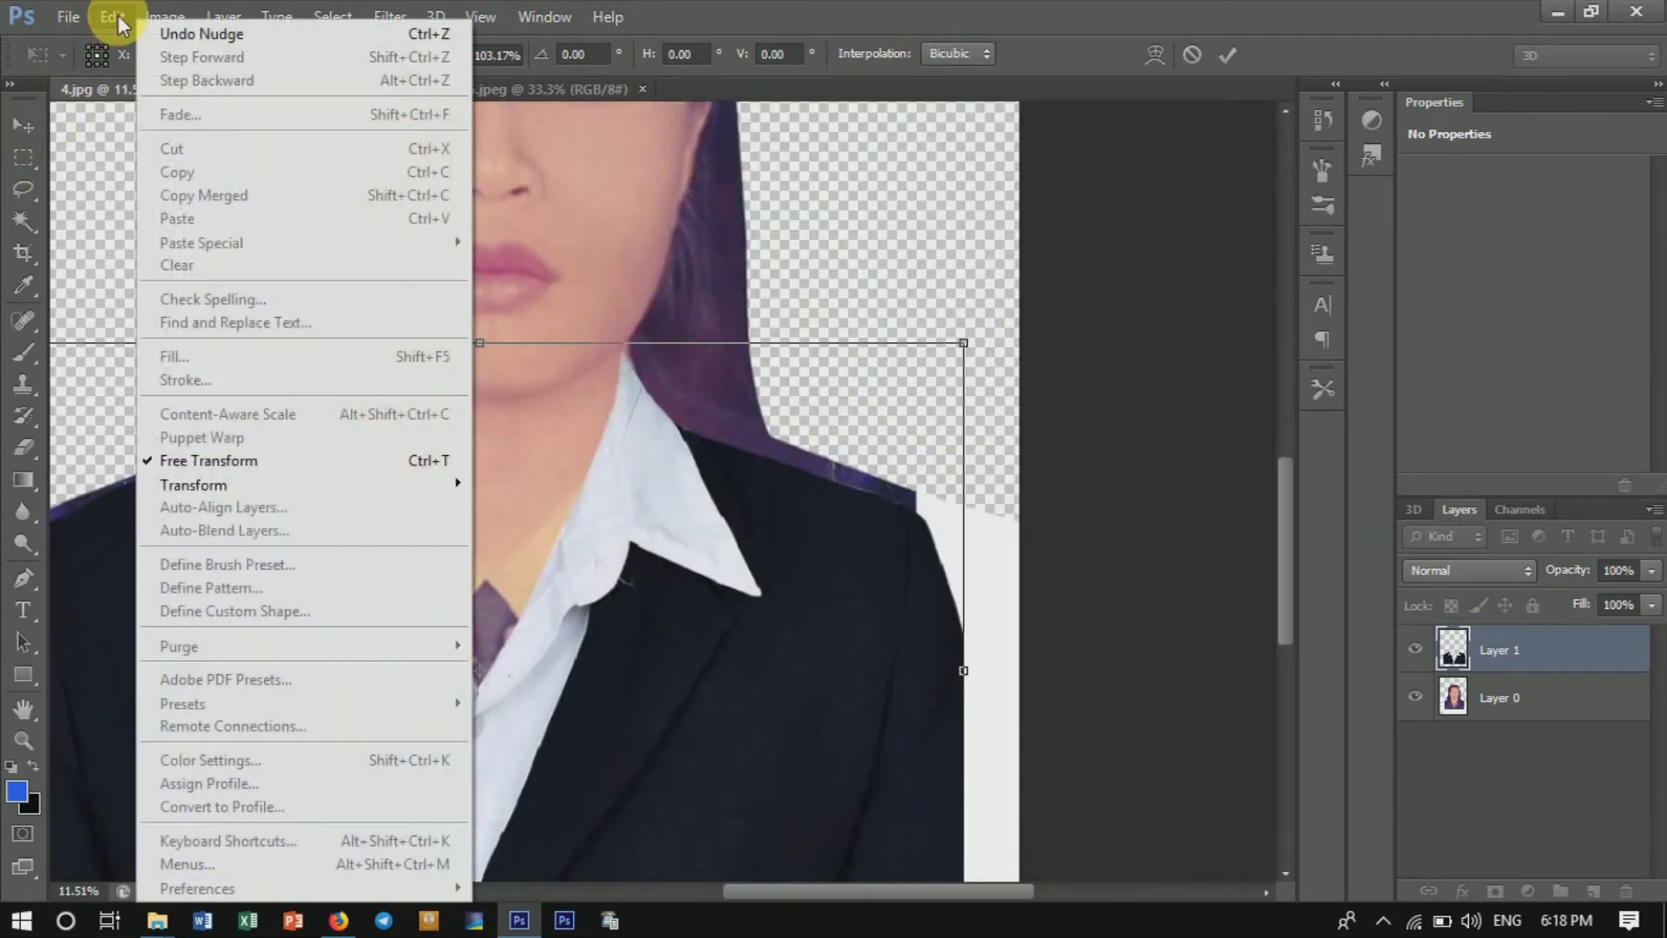
{"action": "mouse_move", "coordinate": [196, 483]}
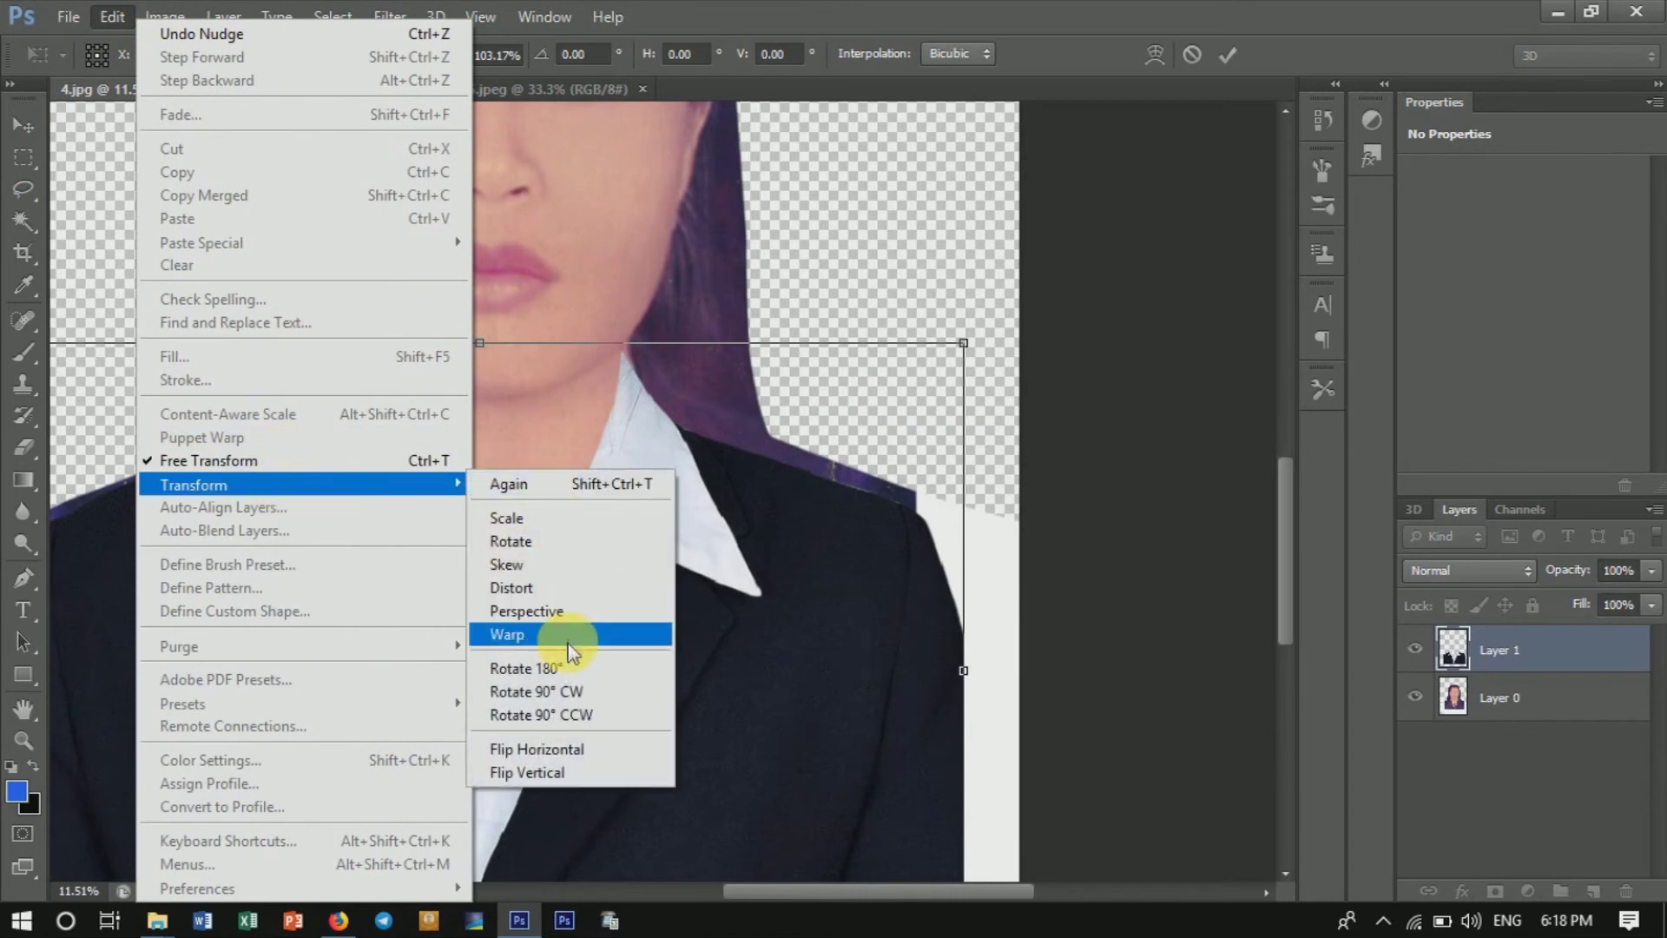
{"action": "left_click", "coordinate": [569, 645]}
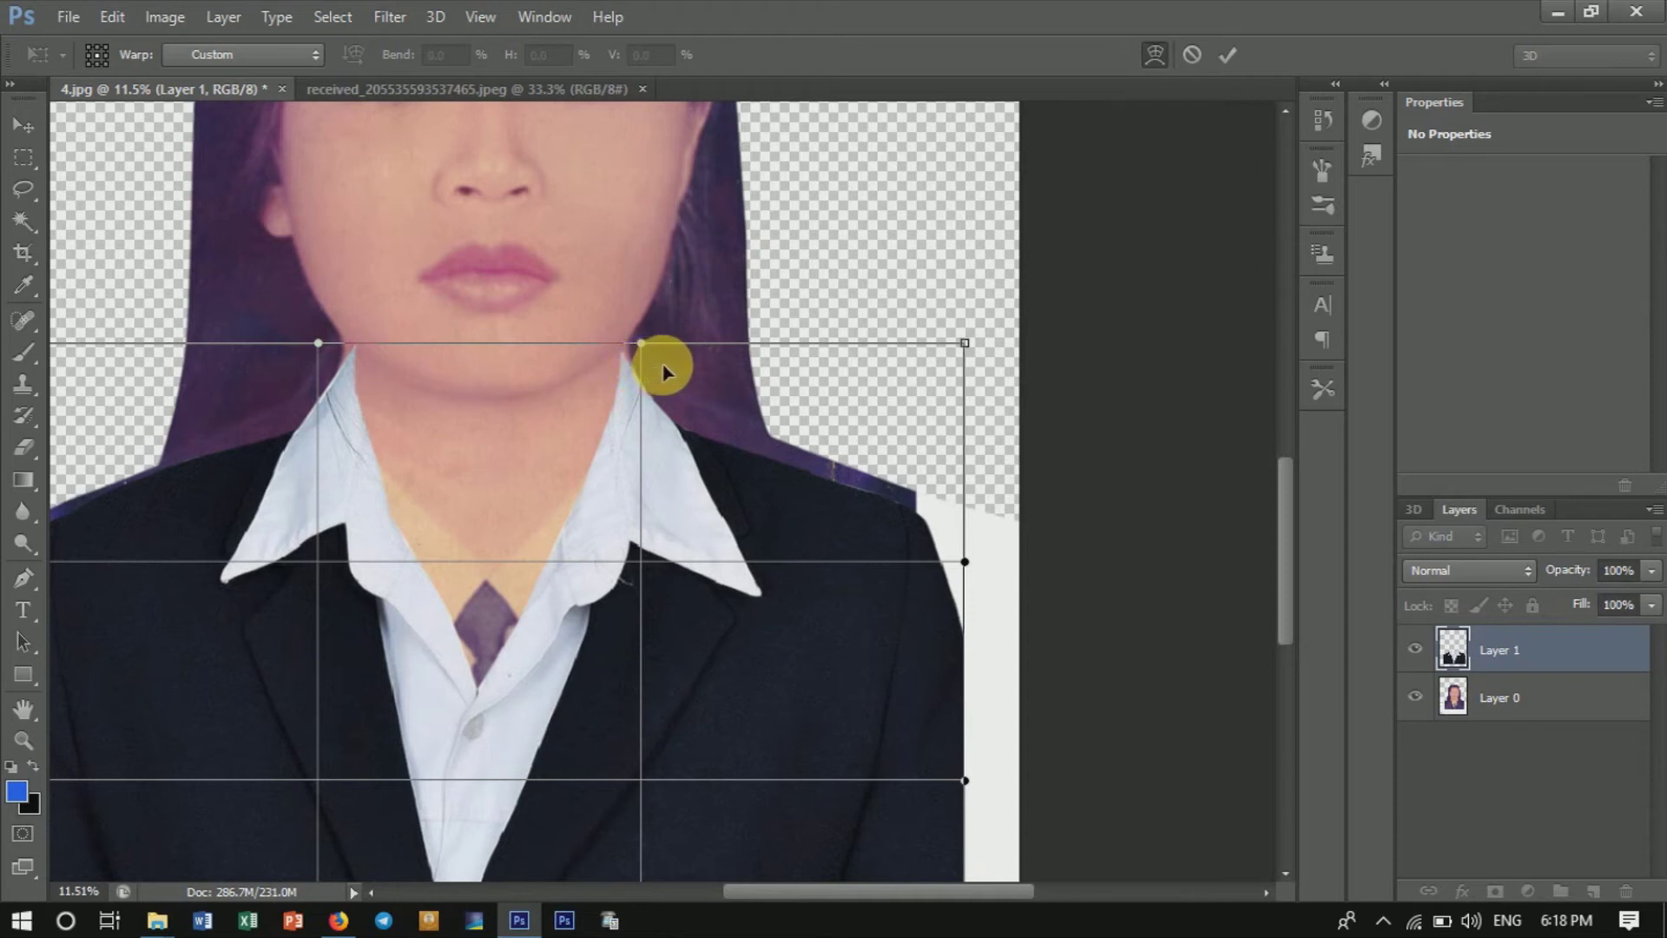
{"action": "left_click_drag", "start_coordinate": [671, 372], "coordinate": [627, 365]}
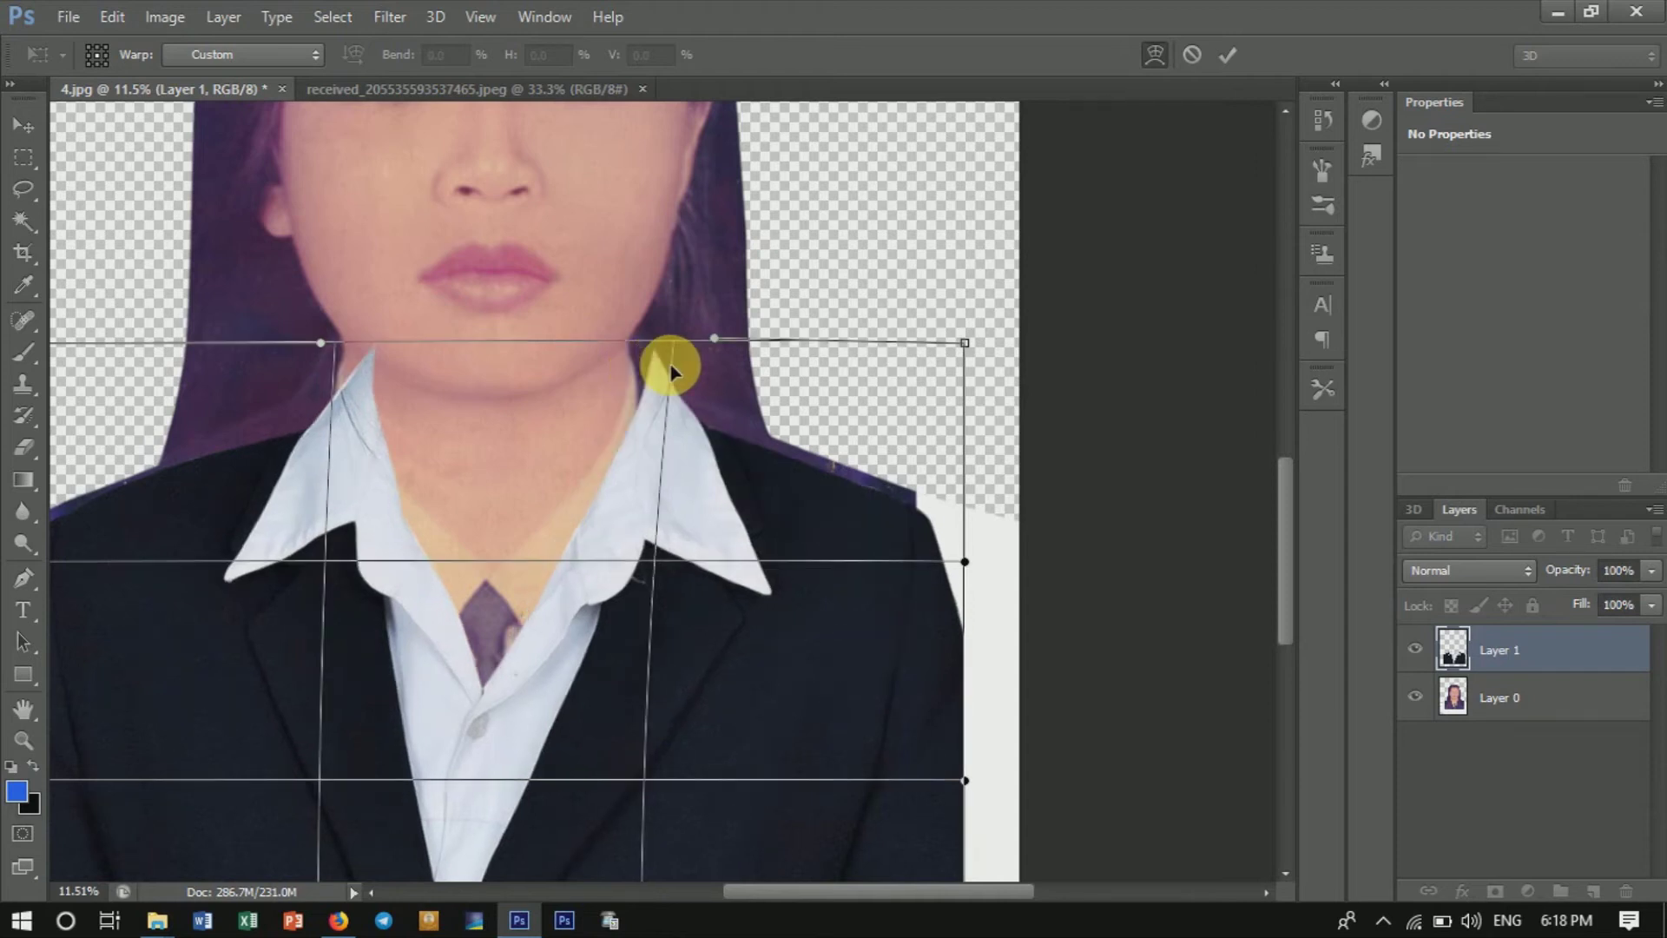
{"action": "left_click_drag", "start_coordinate": [353, 356], "coordinate": [330, 370]}
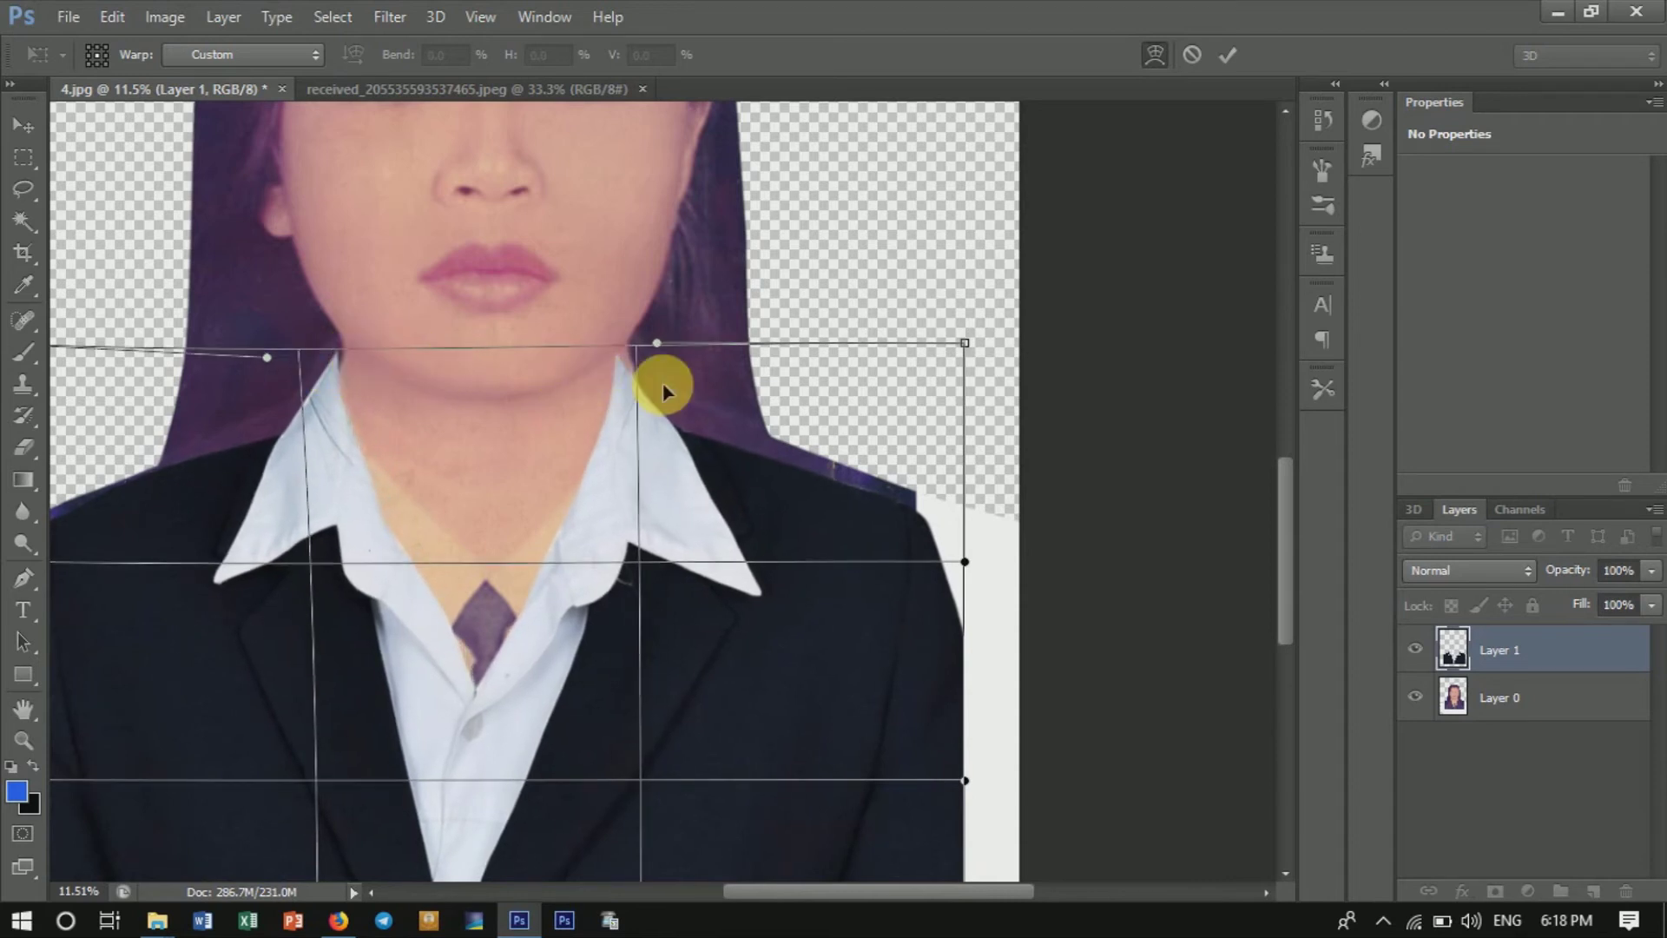
{"action": "left_click_drag", "start_coordinate": [632, 381], "coordinate": [643, 373]}
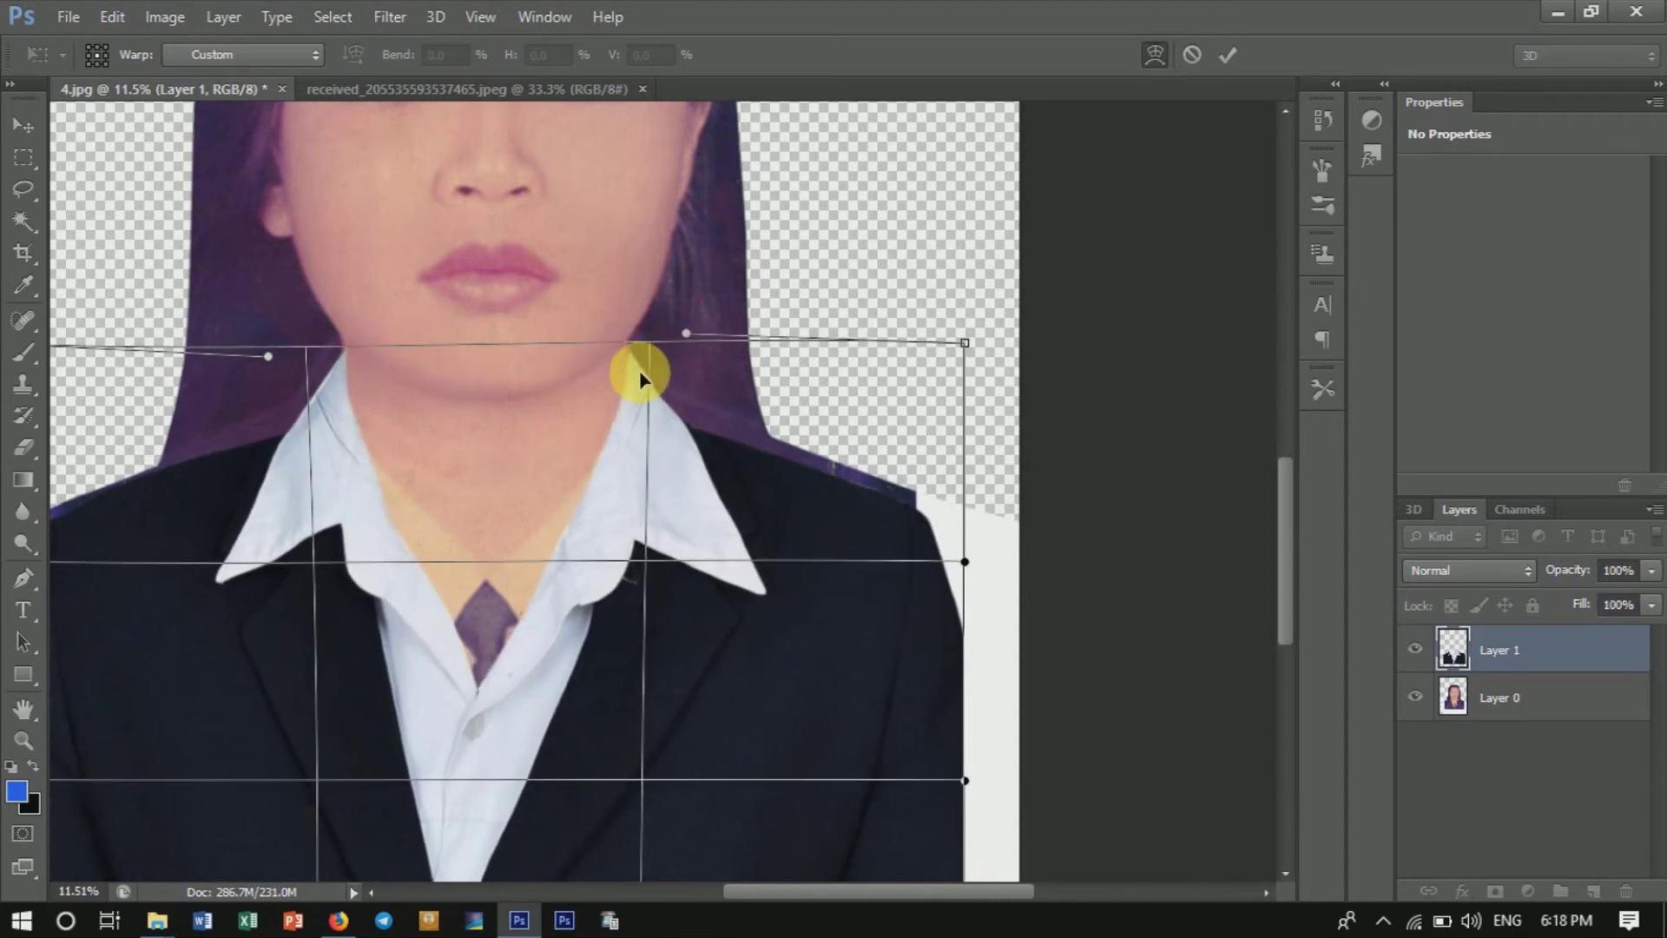
{"action": "left_click_drag", "start_coordinate": [336, 391], "coordinate": [327, 383]}
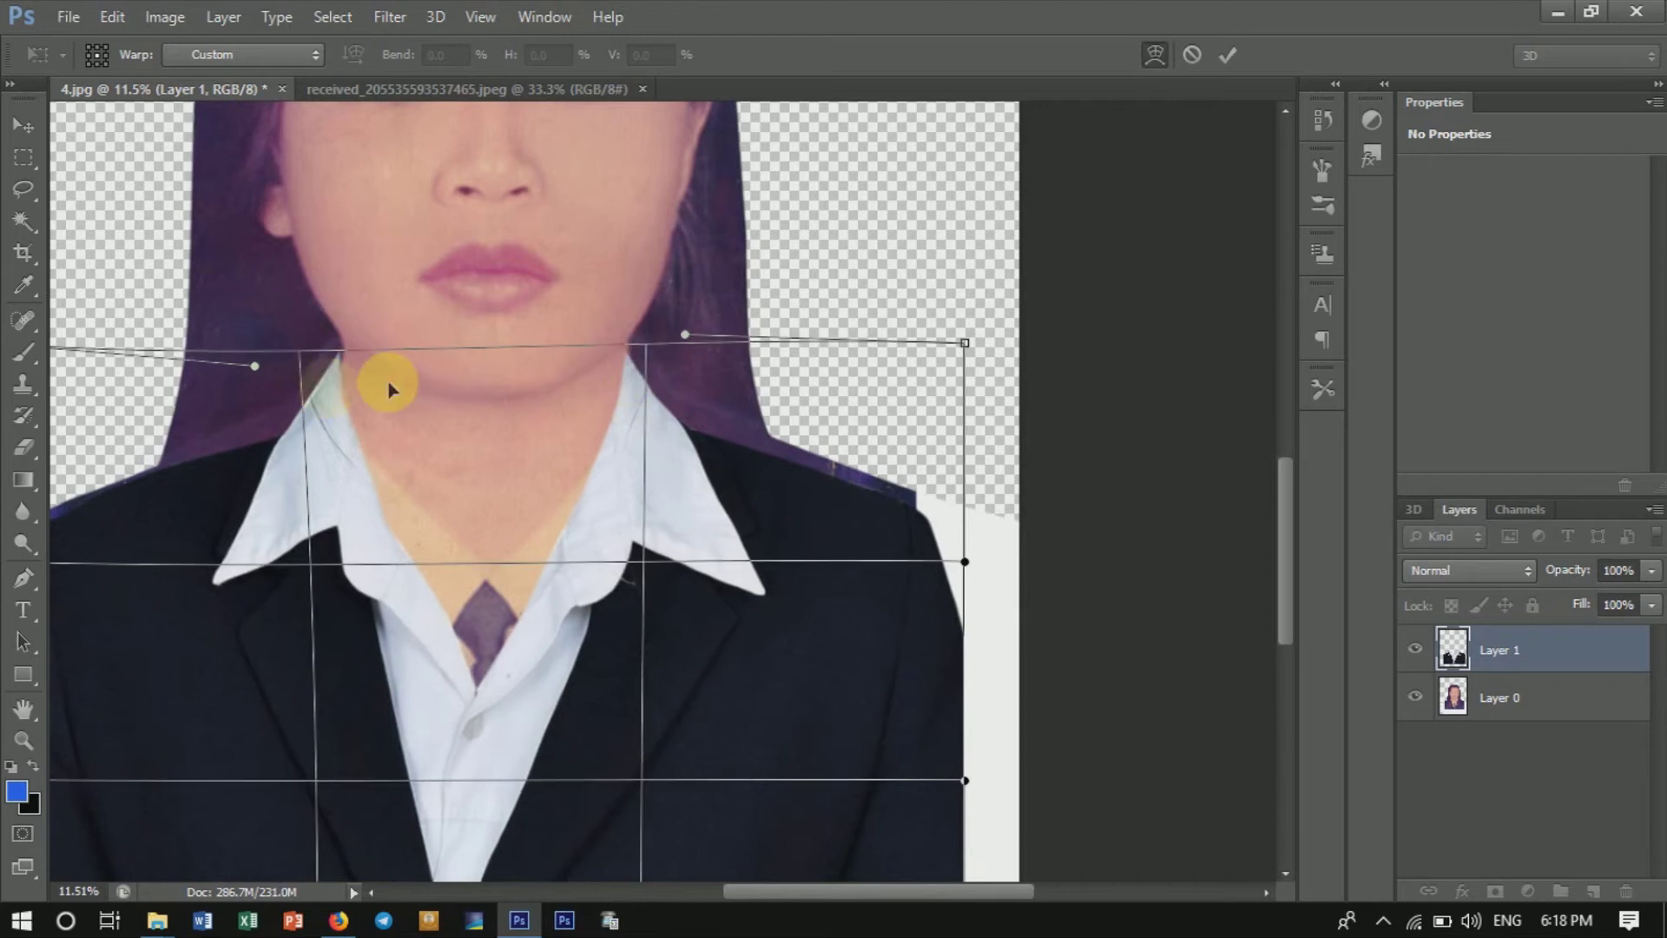
{"action": "left_click_drag", "start_coordinate": [653, 384], "coordinate": [657, 380]}
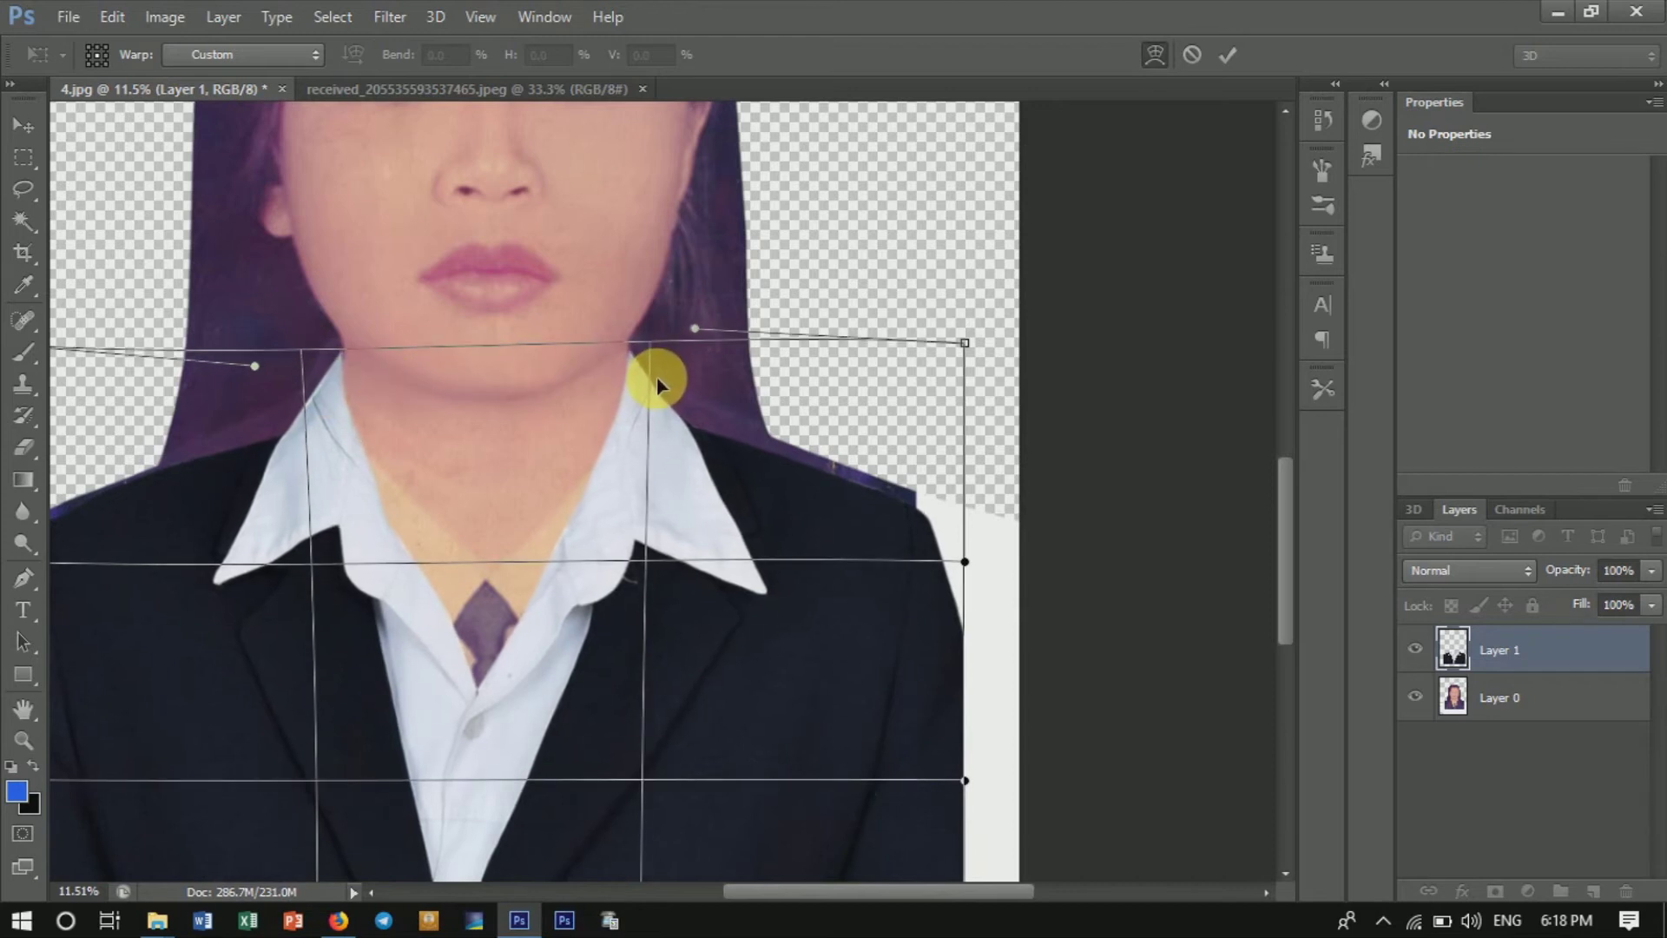
{"action": "left_click_drag", "start_coordinate": [656, 379], "coordinate": [659, 379]}
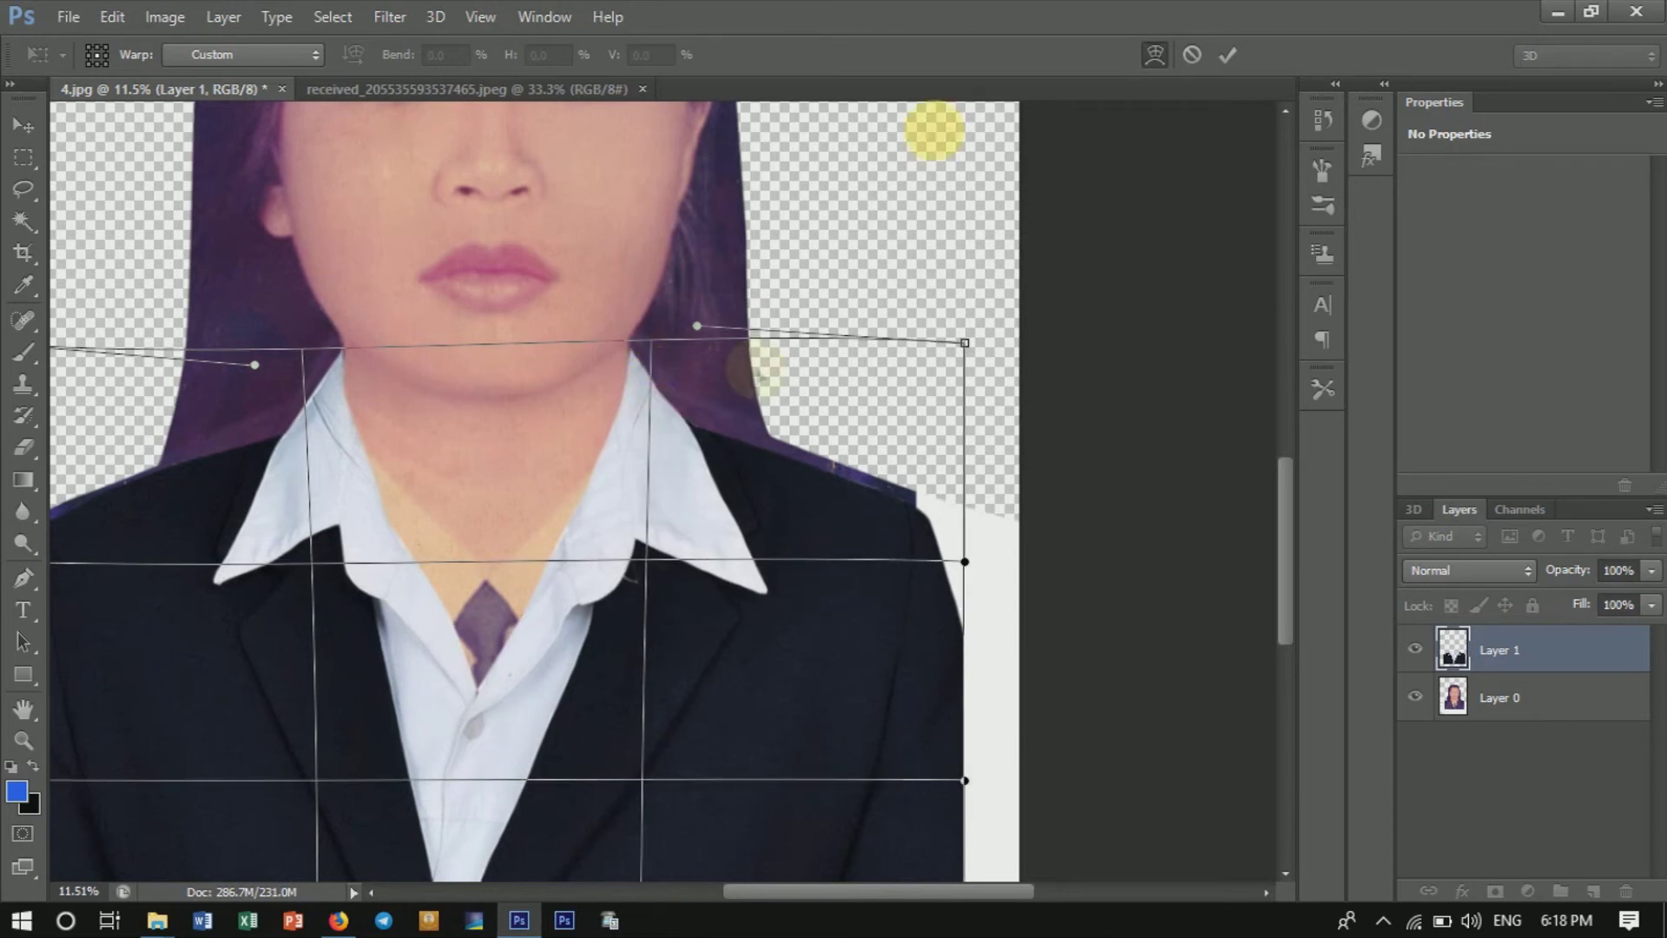
{"action": "left_click", "coordinate": [1228, 54]}
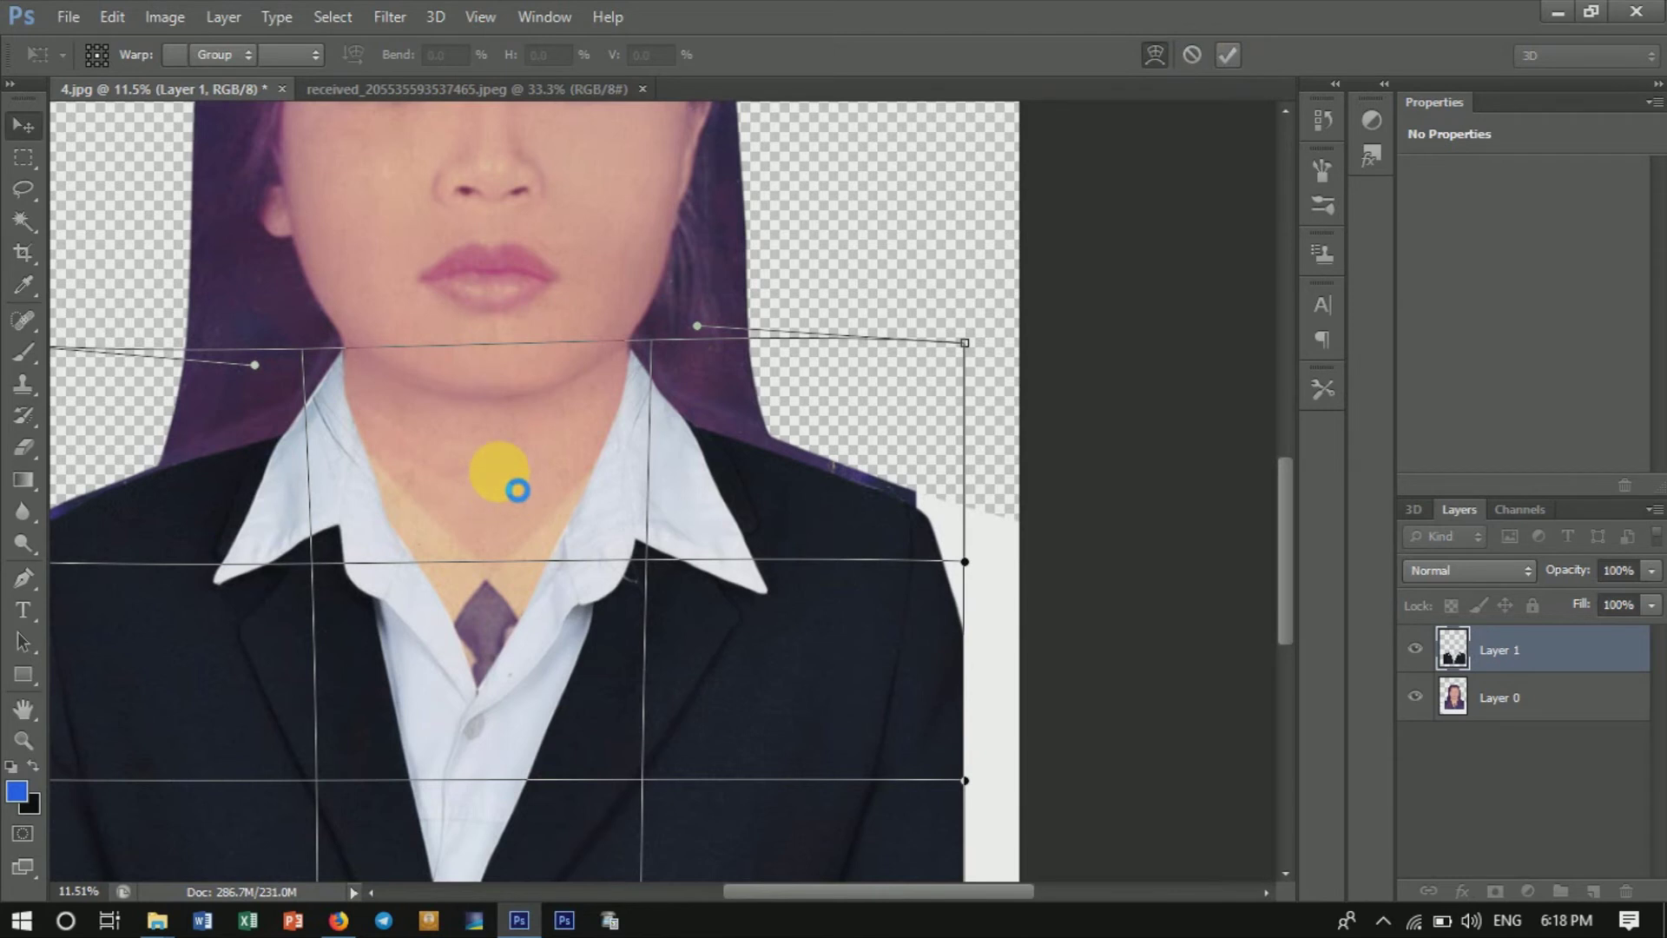
Crop both layers to 21 × 30 cm around the head and suited shoulders, then reselect Layer 0.
{"action": "scroll", "coordinate": [498, 471], "scroll_direction": "down", "scroll_amount": 5}
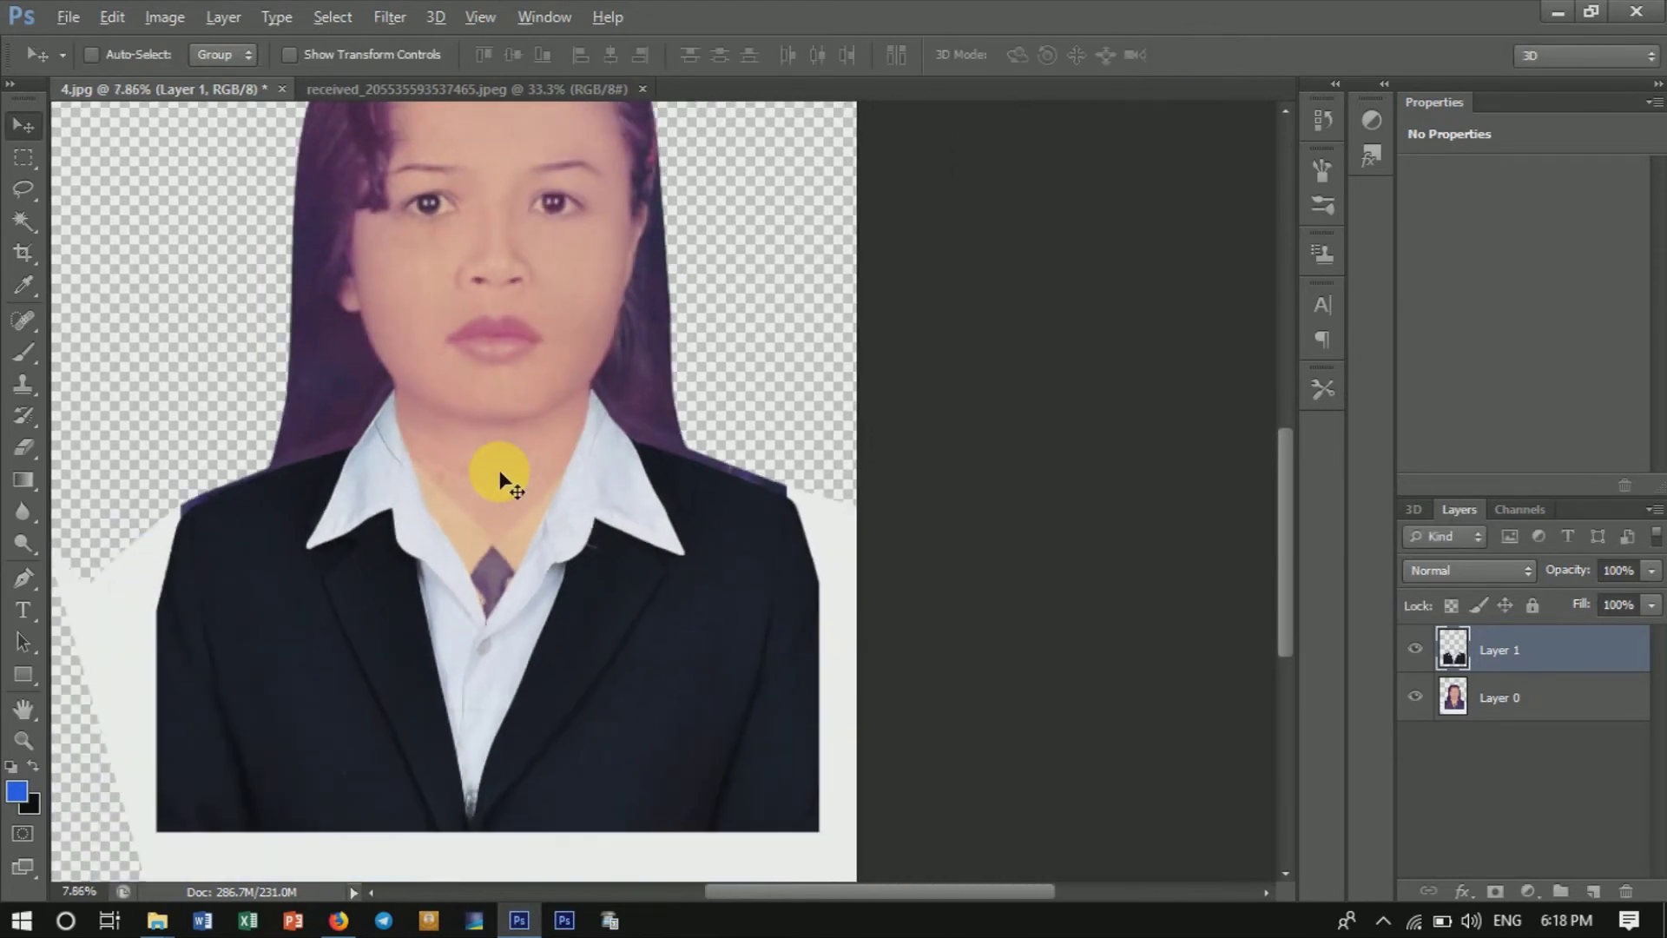
{"action": "scroll", "coordinate": [499, 471], "scroll_direction": "up", "scroll_amount": 3}
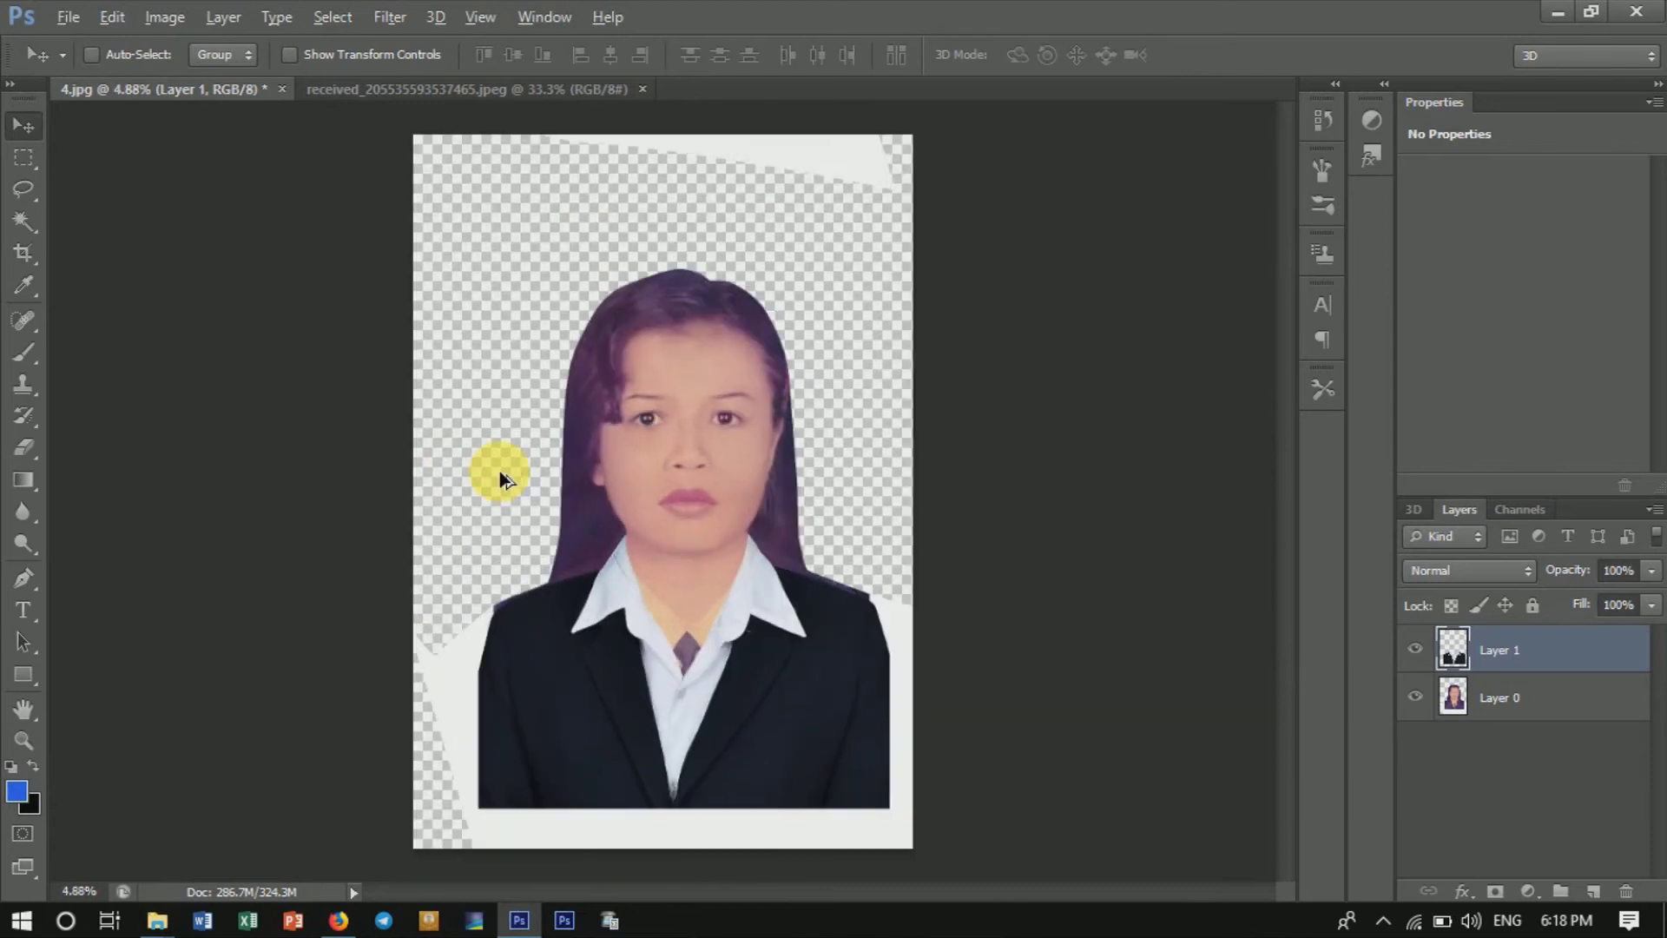
{"action": "scroll", "coordinate": [498, 471], "scroll_direction": "down", "scroll_amount": 2}
{"action": "left_click", "coordinate": [1554, 695], "text": "shift"}
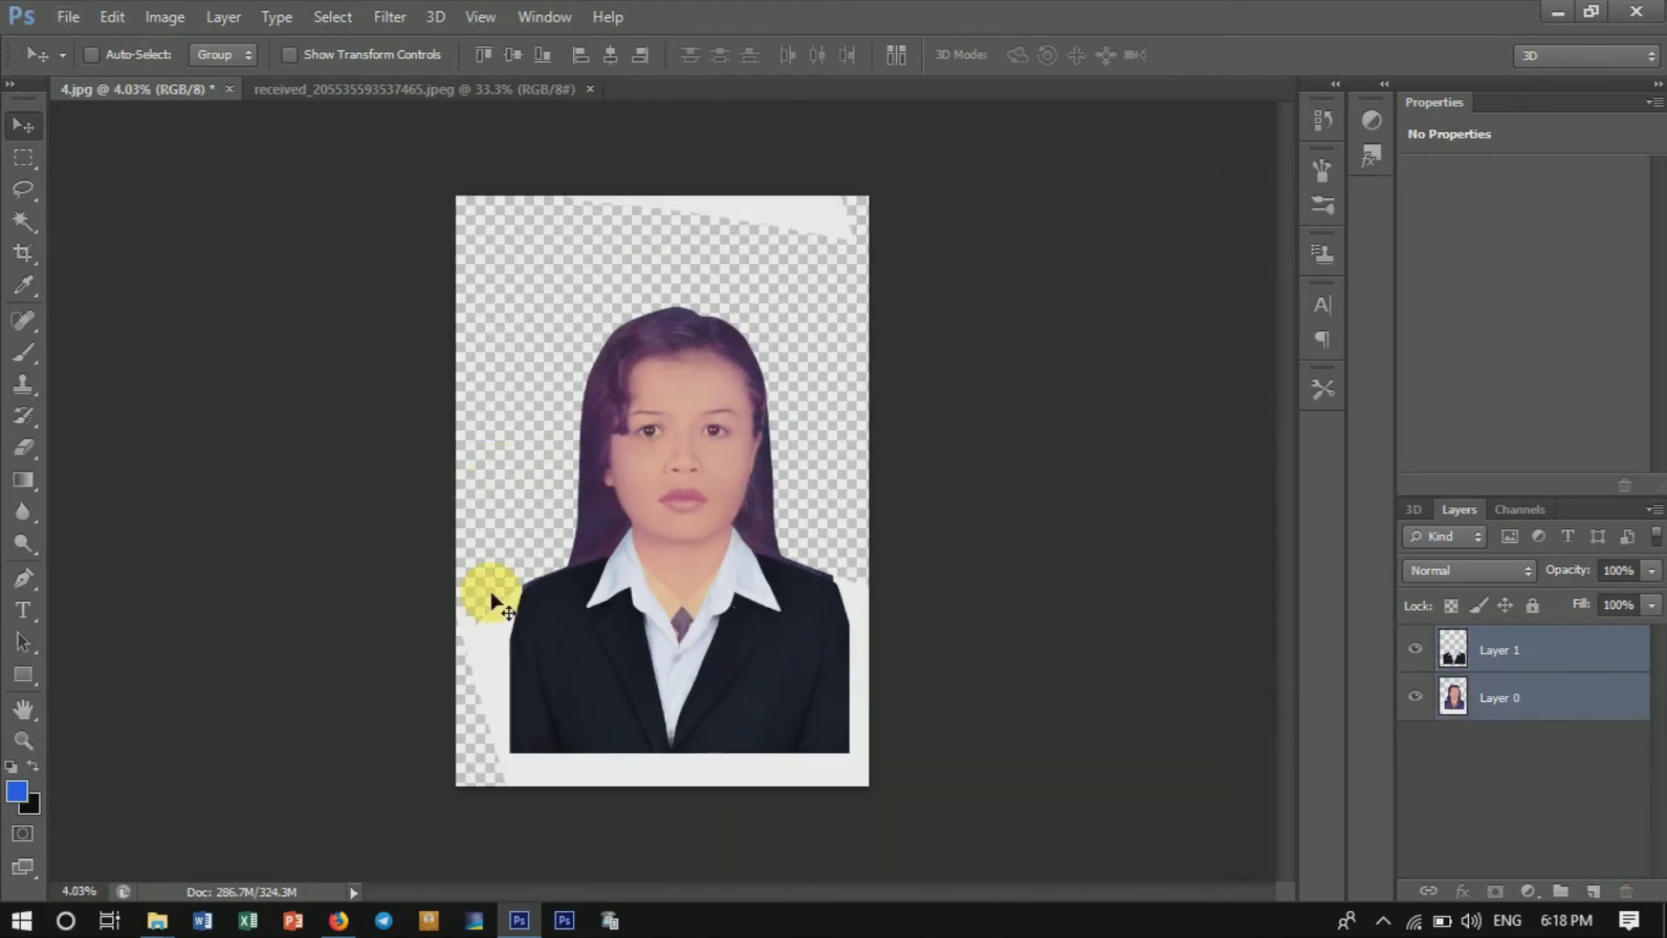
{"action": "left_click", "coordinate": [22, 254]}
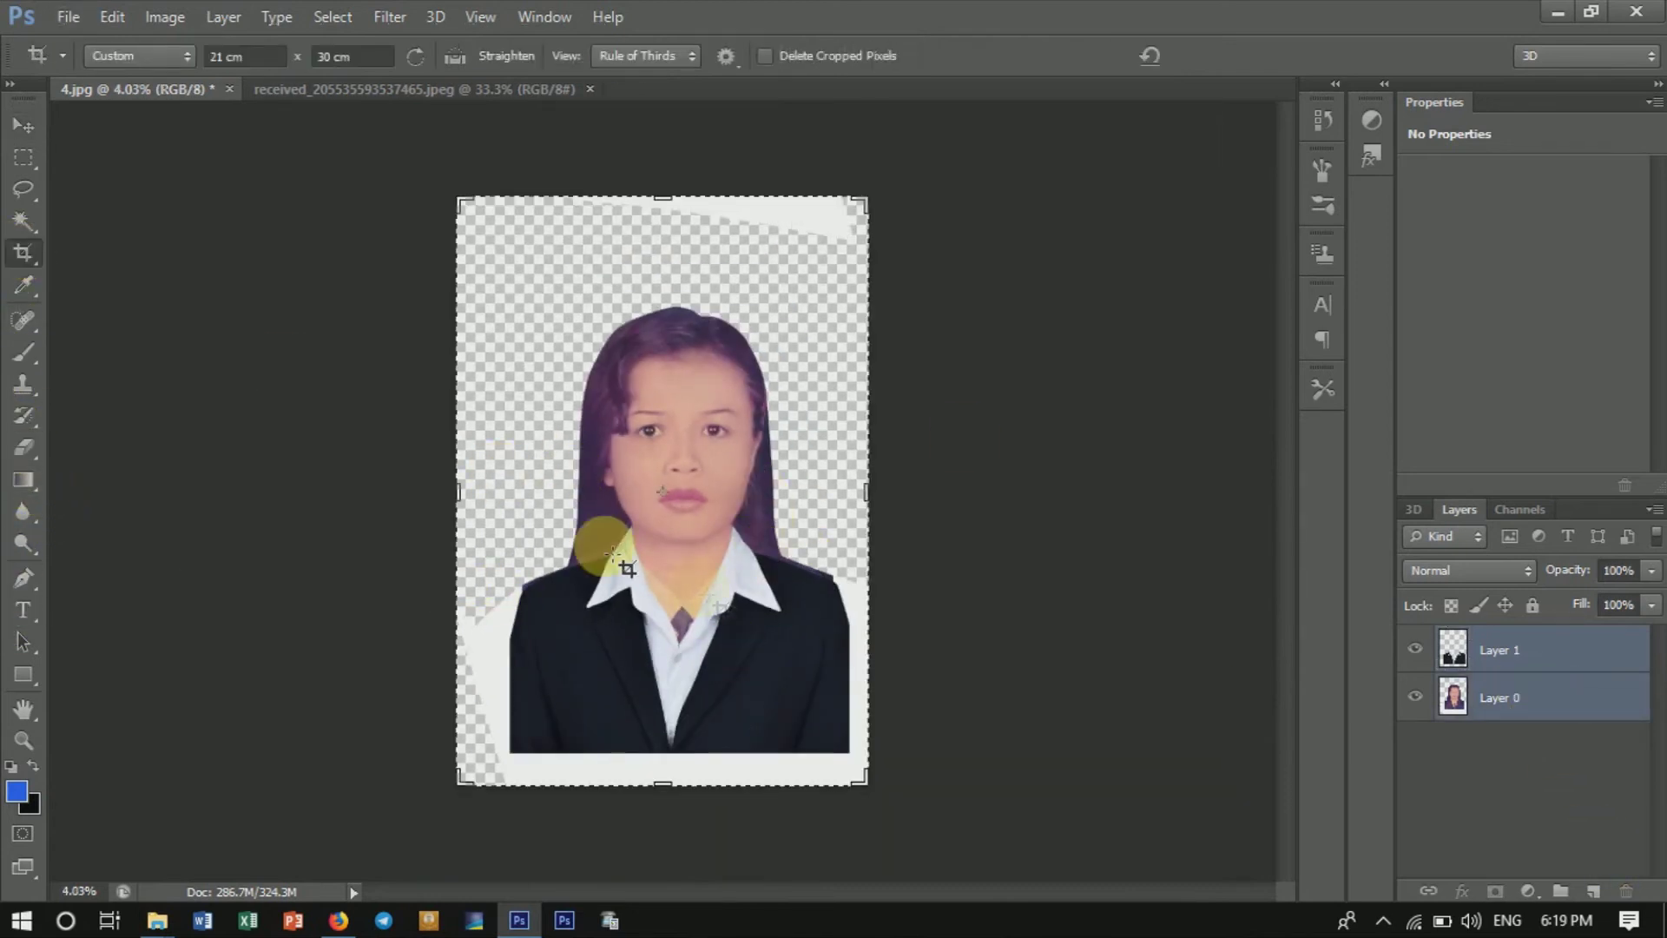
{"action": "left_click_drag", "start_coordinate": [707, 690], "coordinate": [684, 599]}
{"action": "left_click_drag", "start_coordinate": [675, 799], "coordinate": [665, 745]}
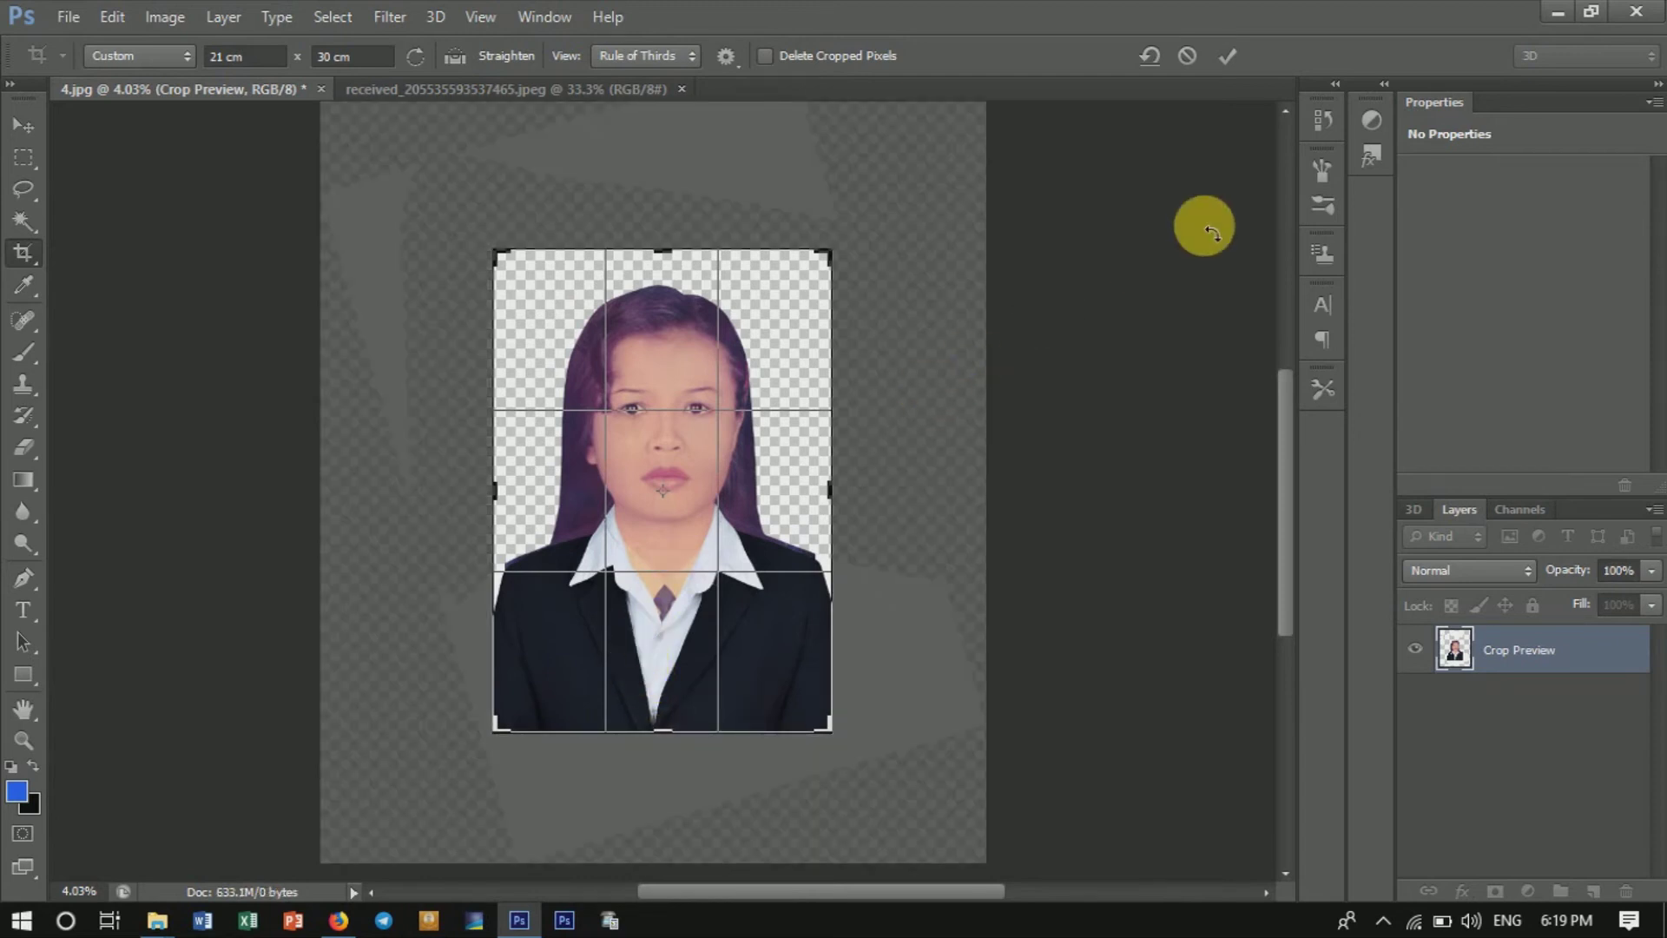
{"action": "left_click", "coordinate": [1229, 57]}
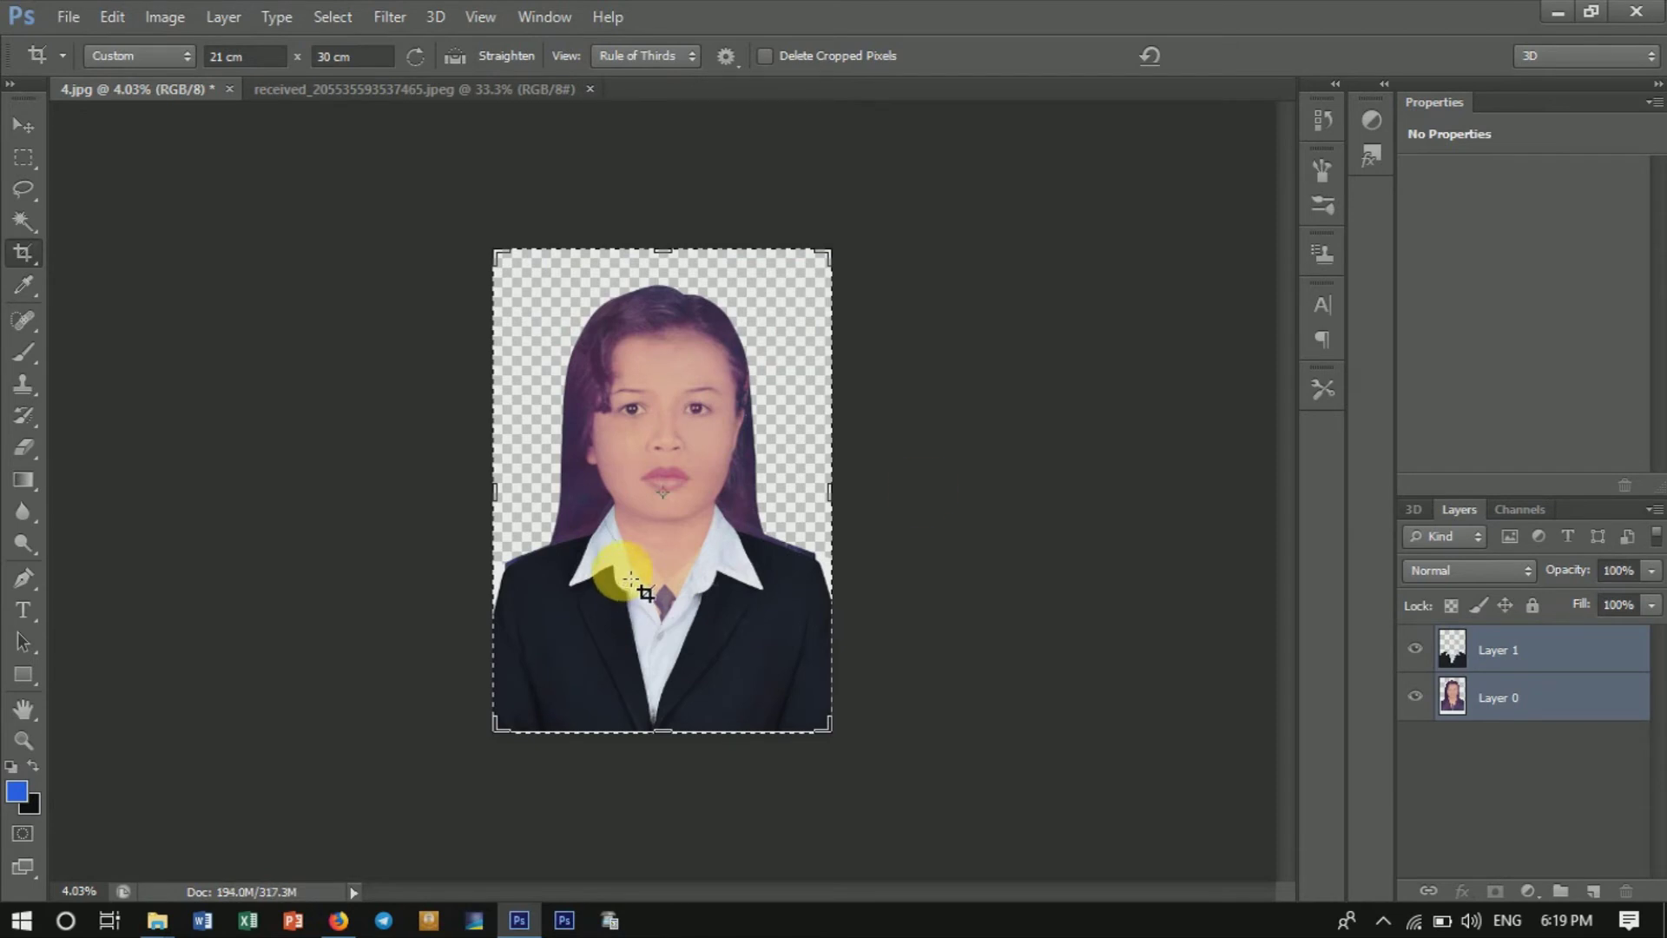
{"action": "left_click", "coordinate": [1515, 690]}
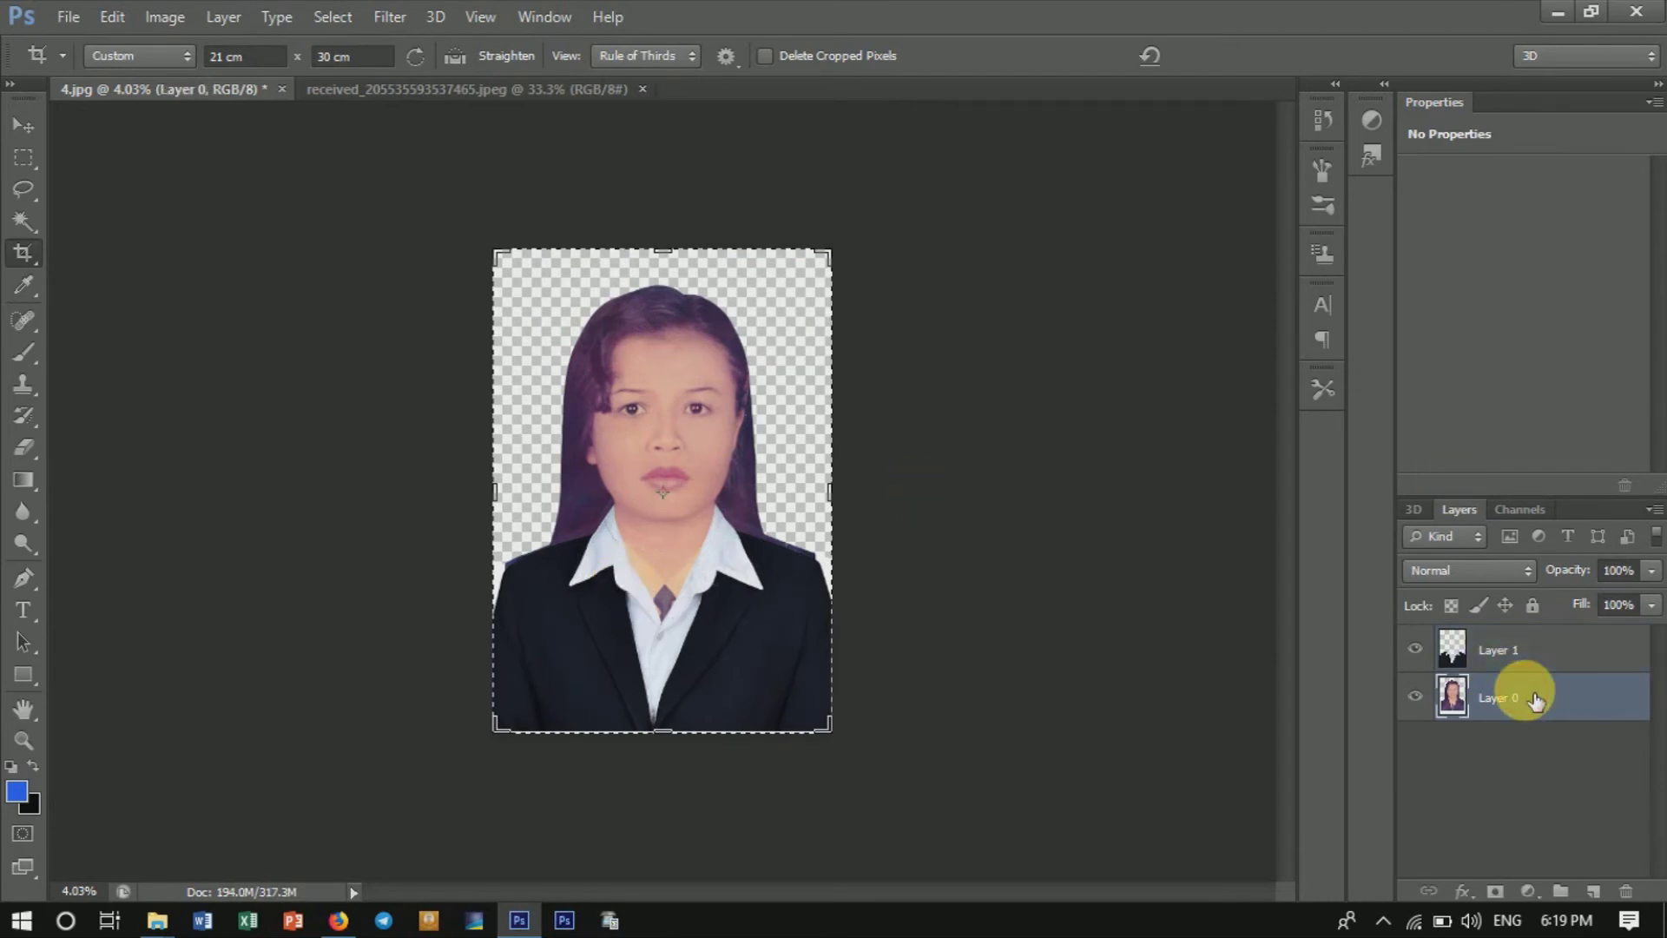
{"action": "left_click", "coordinate": [5, 132]}
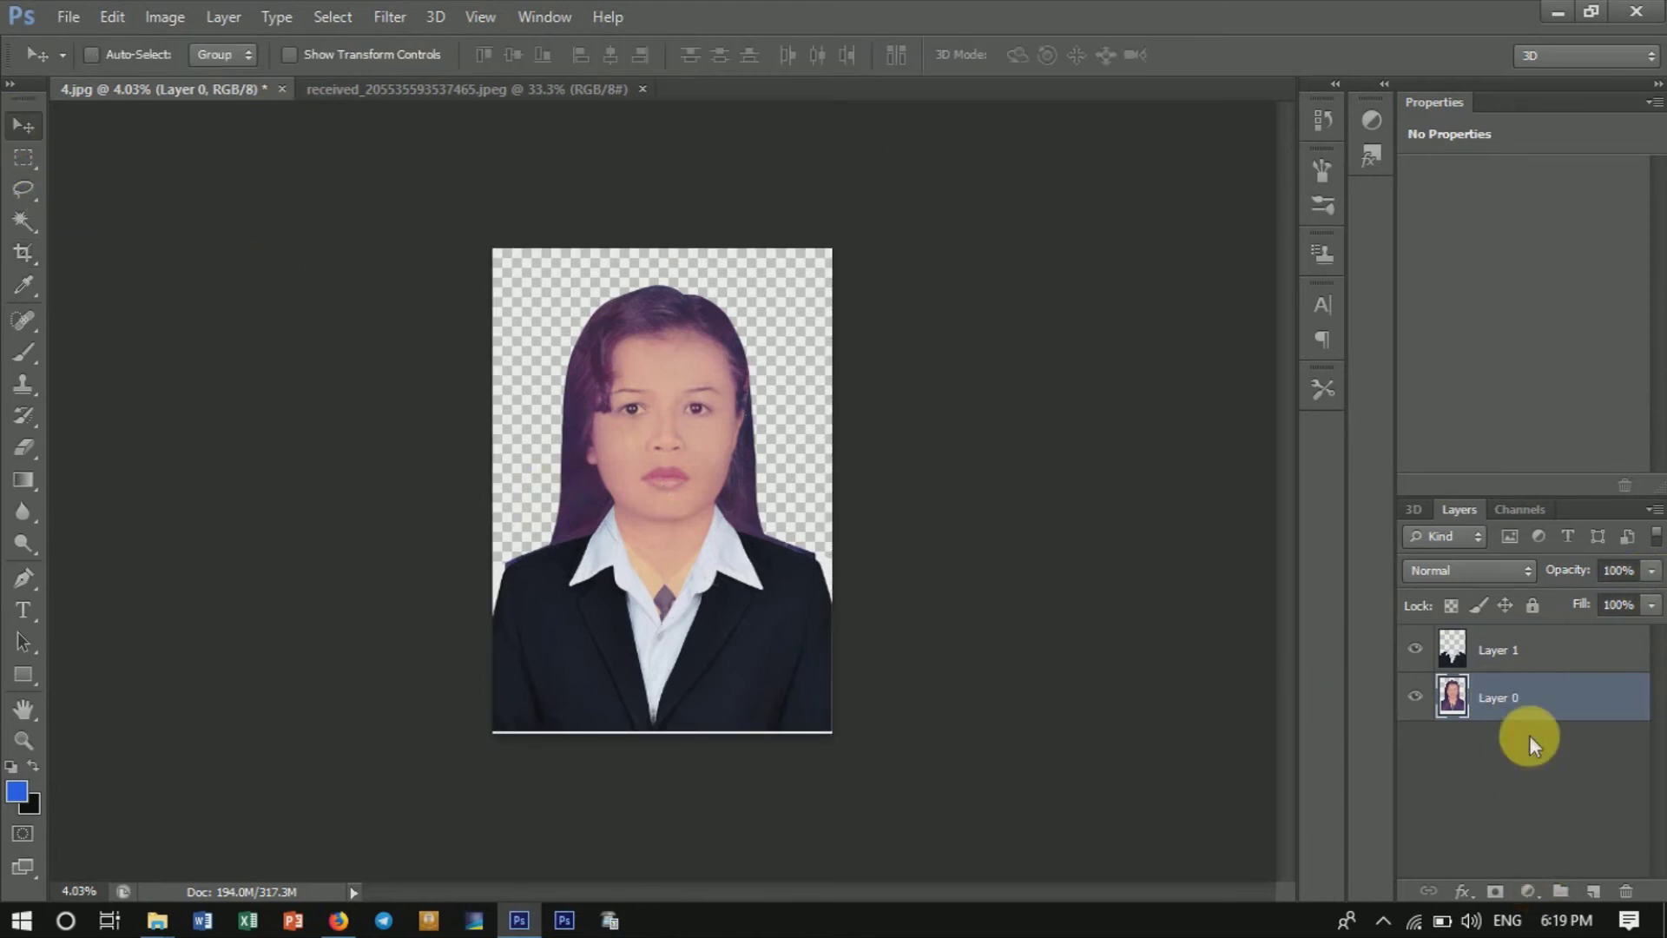
Discard the trial layer mask and duplicate Layer 0 as Layer 0 copy.
{"action": "left_click", "coordinate": [1495, 892]}
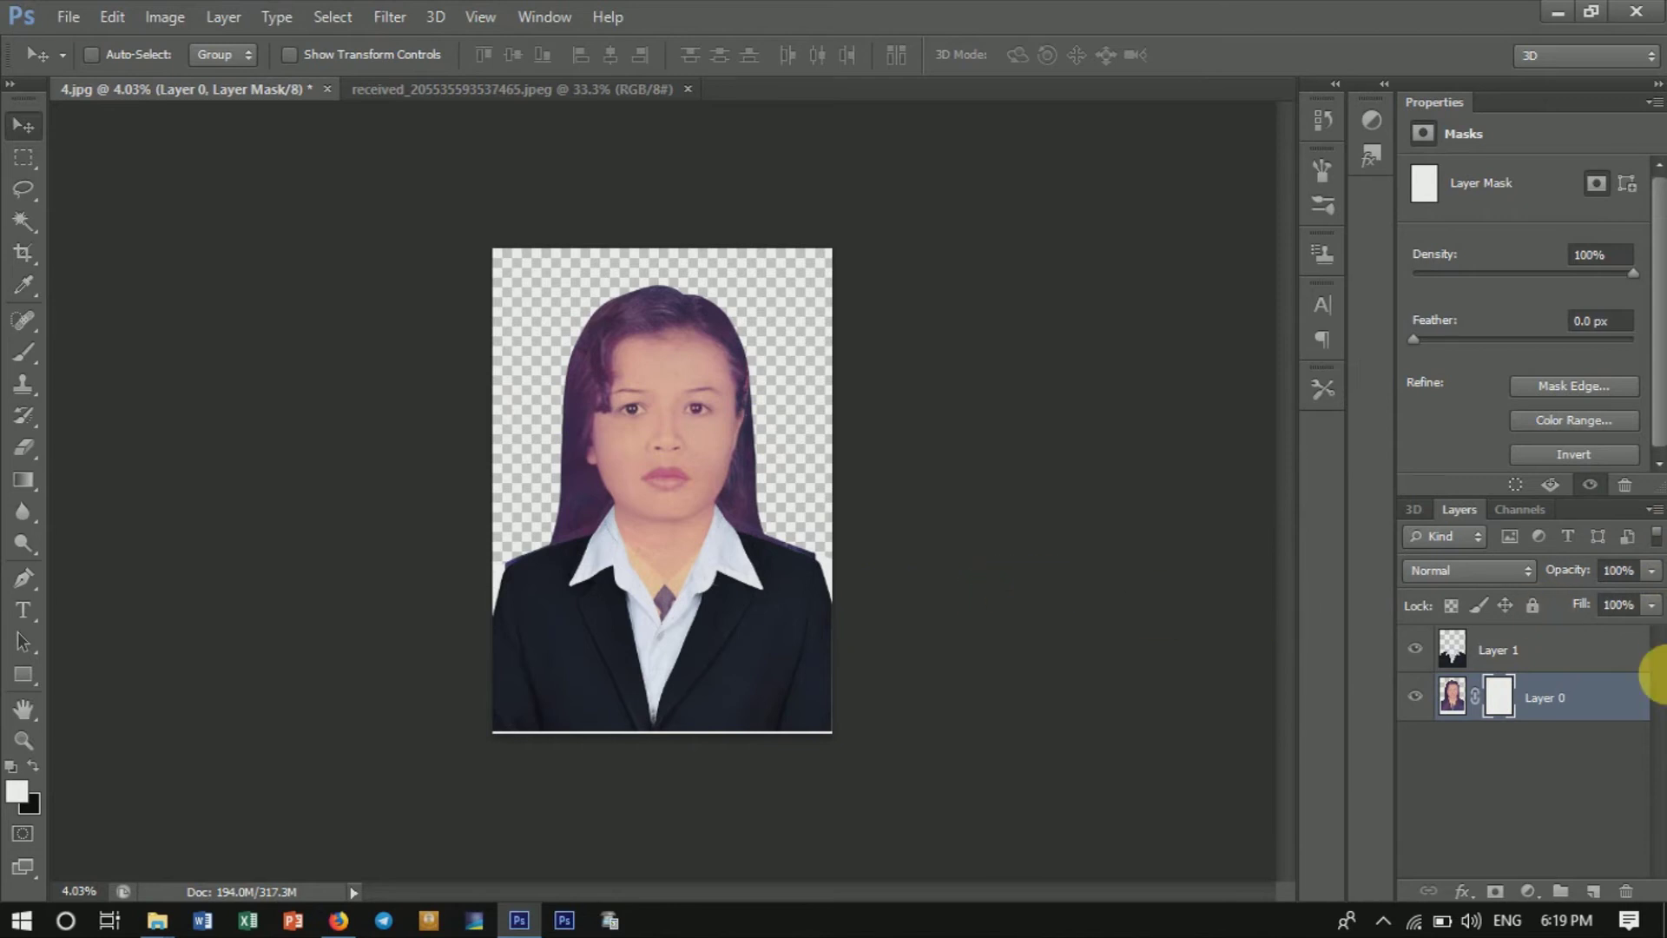
{"action": "key", "text": "ctrl+z"}
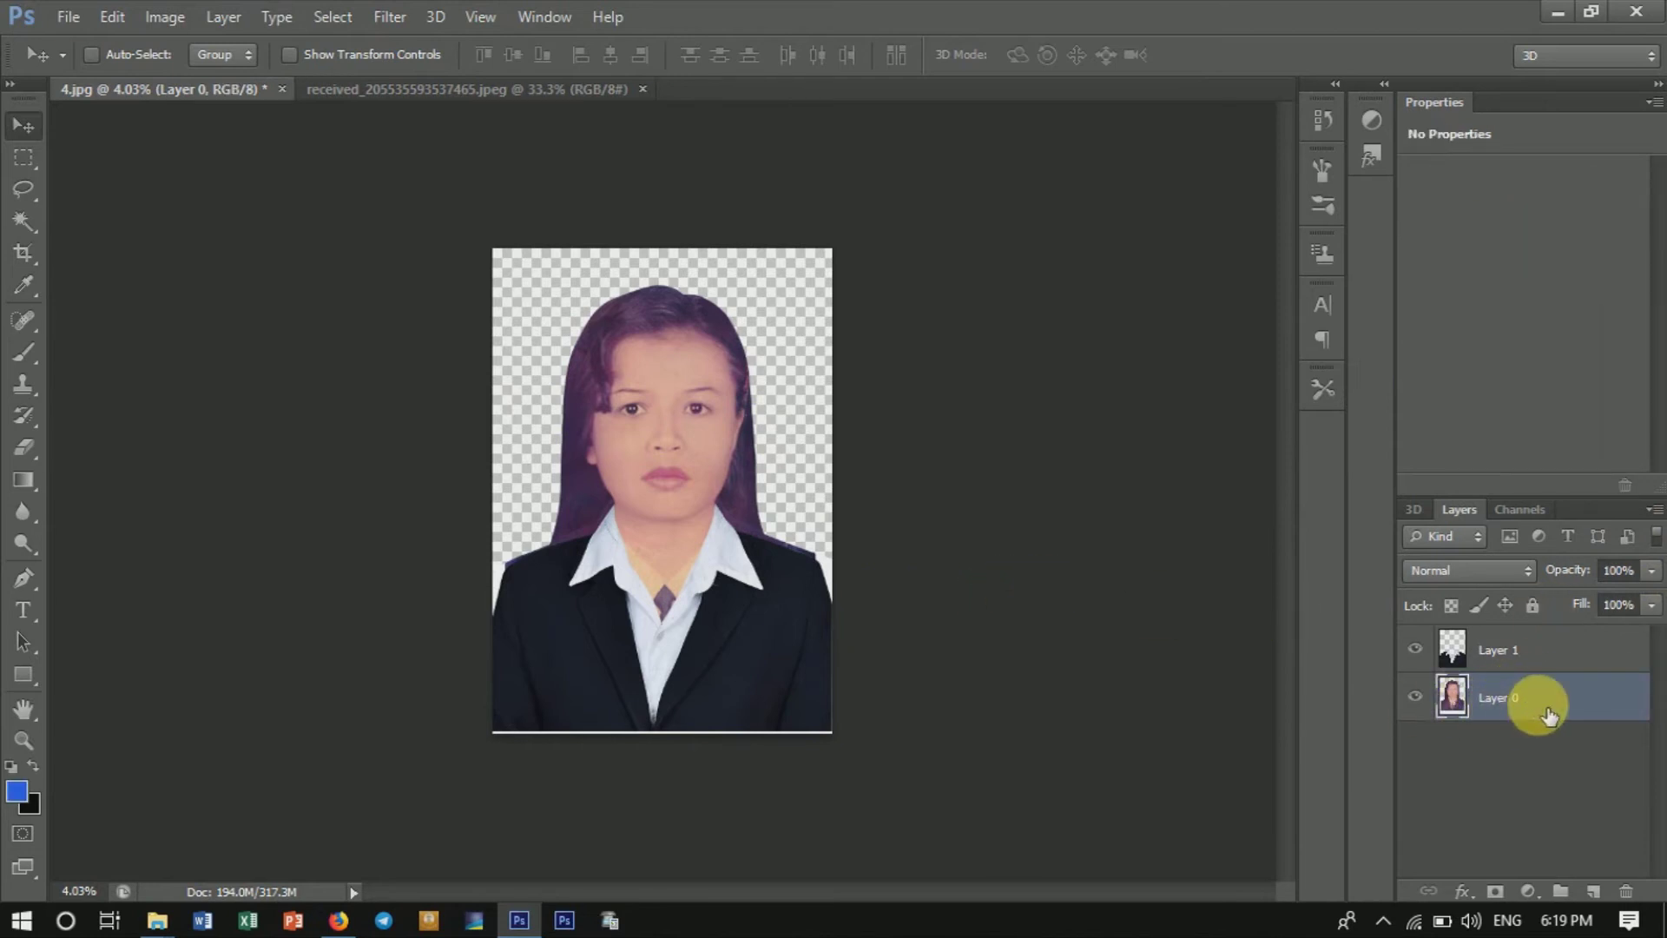
{"action": "left_click_drag", "start_coordinate": [1510, 714], "coordinate": [1606, 890]}
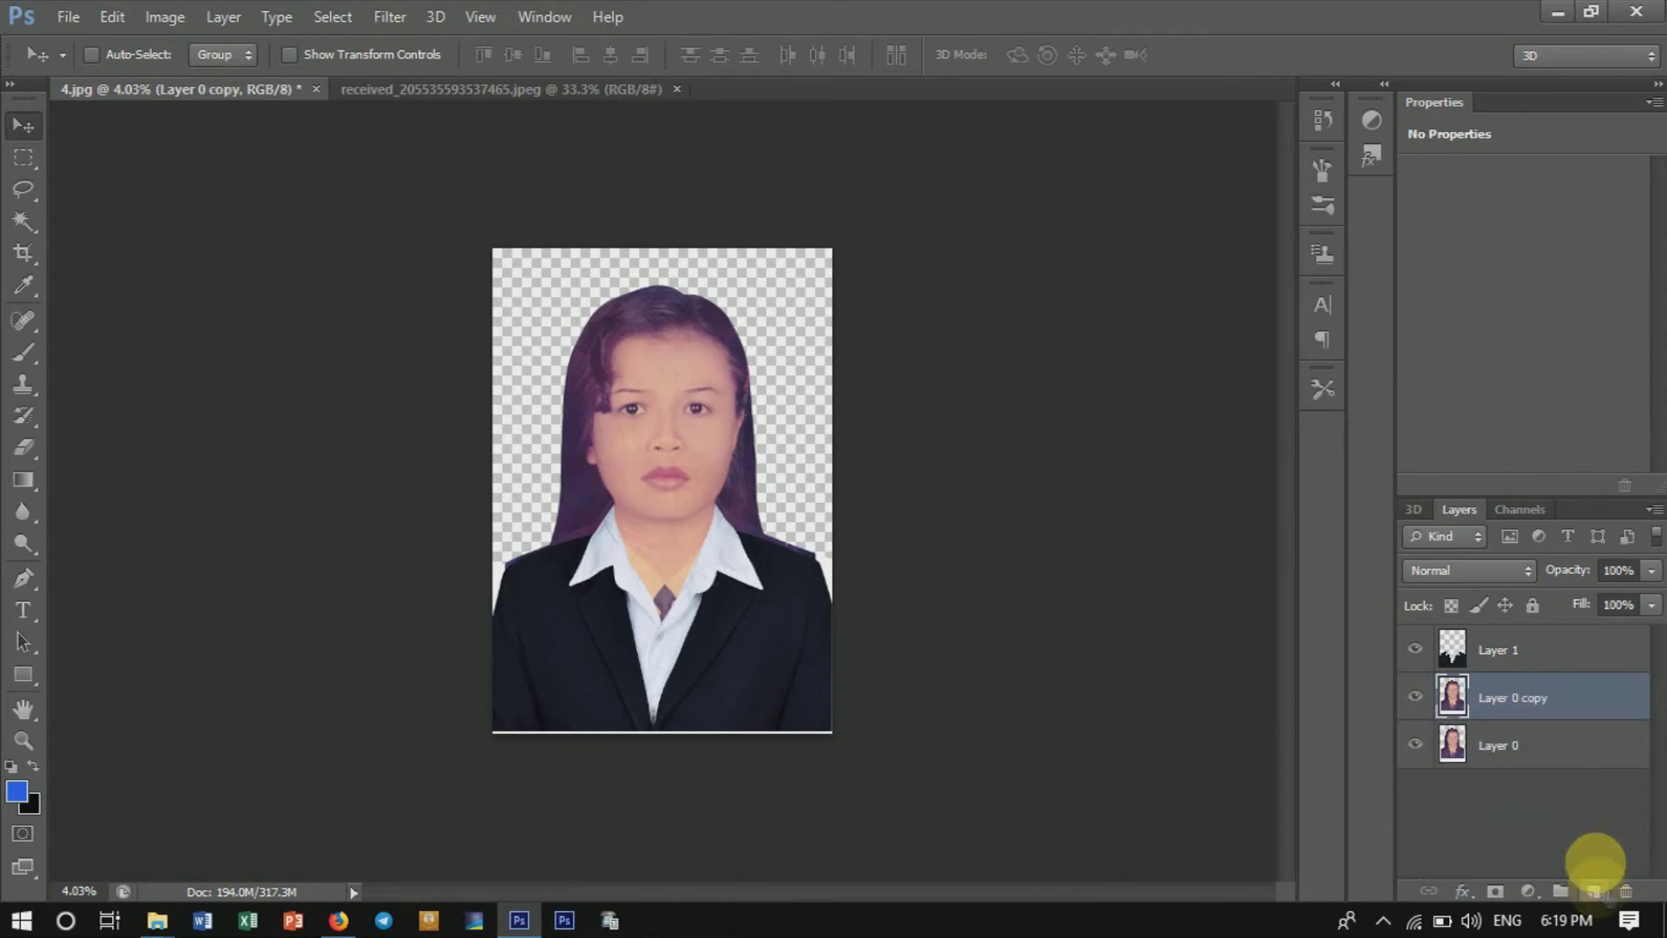
{"action": "mouse_move", "coordinate": [1534, 740]}
{"action": "left_mouse_down"}
{"action": "mouse_move", "coordinate": [1546, 703]}
{"action": "mouse_move", "coordinate": [1536, 745]}
{"action": "left_mouse_up"}
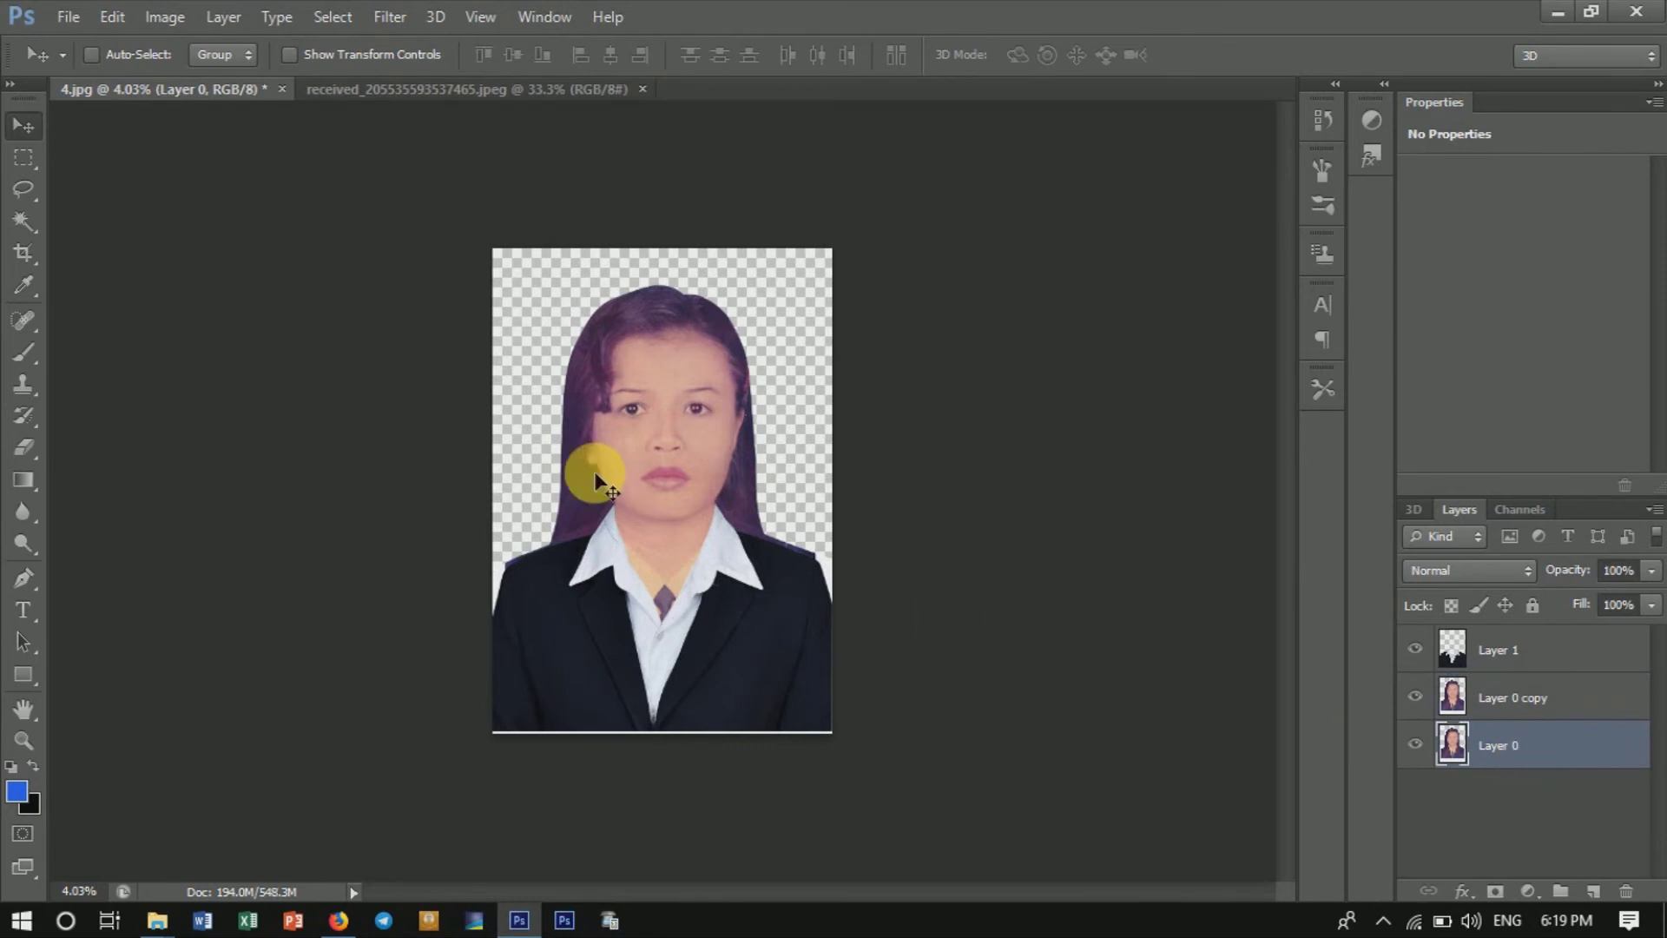
Shift the original Layer 0's Cyan–Red colour balance and apply it.
{"action": "scroll", "coordinate": [594, 470], "scroll_direction": "up", "scroll_amount": 2}
{"action": "scroll", "coordinate": [607, 471], "scroll_direction": "up", "scroll_amount": 2}
{"action": "scroll", "coordinate": [634, 461], "scroll_direction": "up", "scroll_amount": 1}
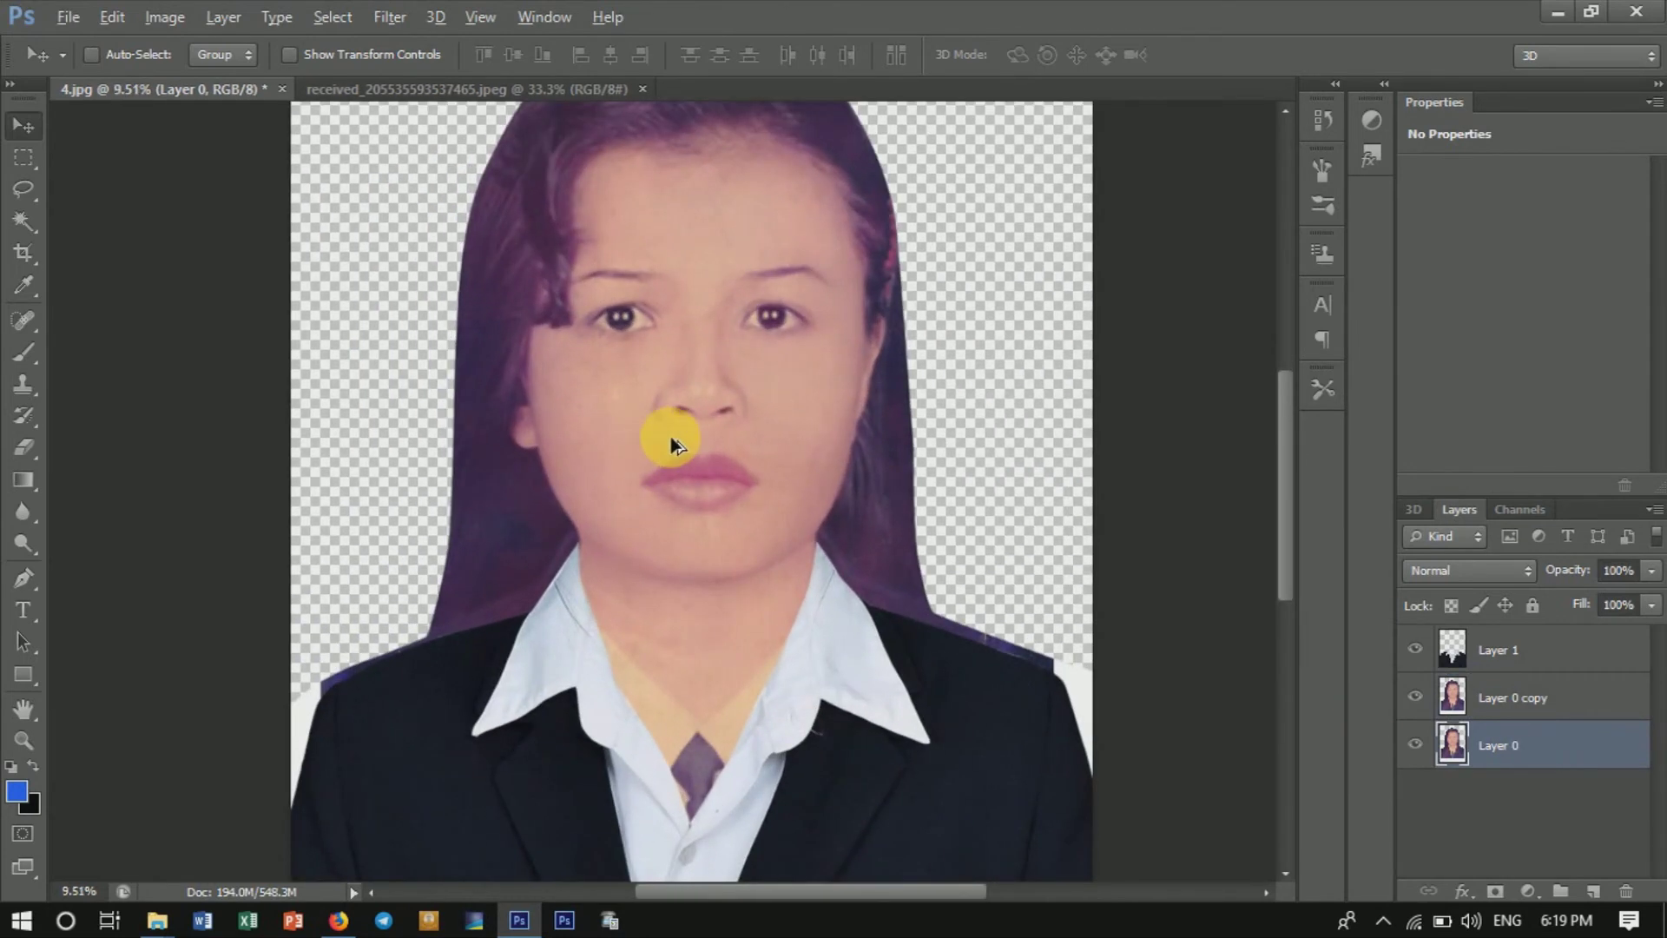
{"action": "scroll", "coordinate": [672, 444], "scroll_direction": "down", "scroll_amount": 1}
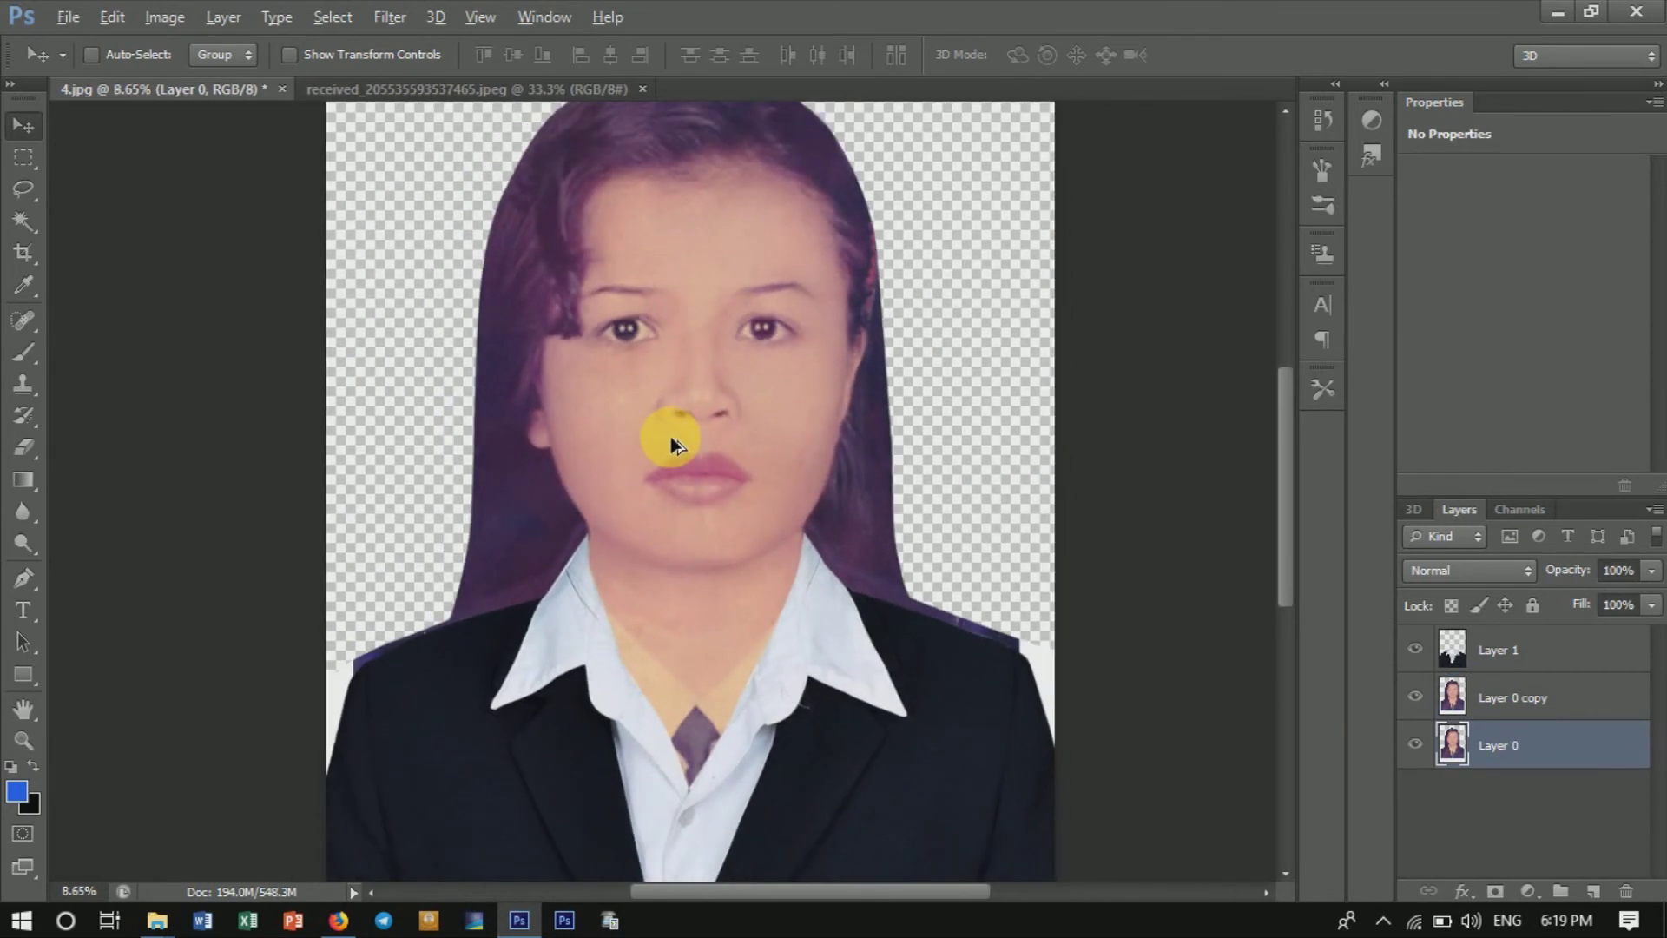
{"action": "scroll", "coordinate": [672, 445], "scroll_direction": "down", "scroll_amount": 1}
{"action": "scroll", "coordinate": [671, 444], "scroll_direction": "down", "scroll_amount": 1}
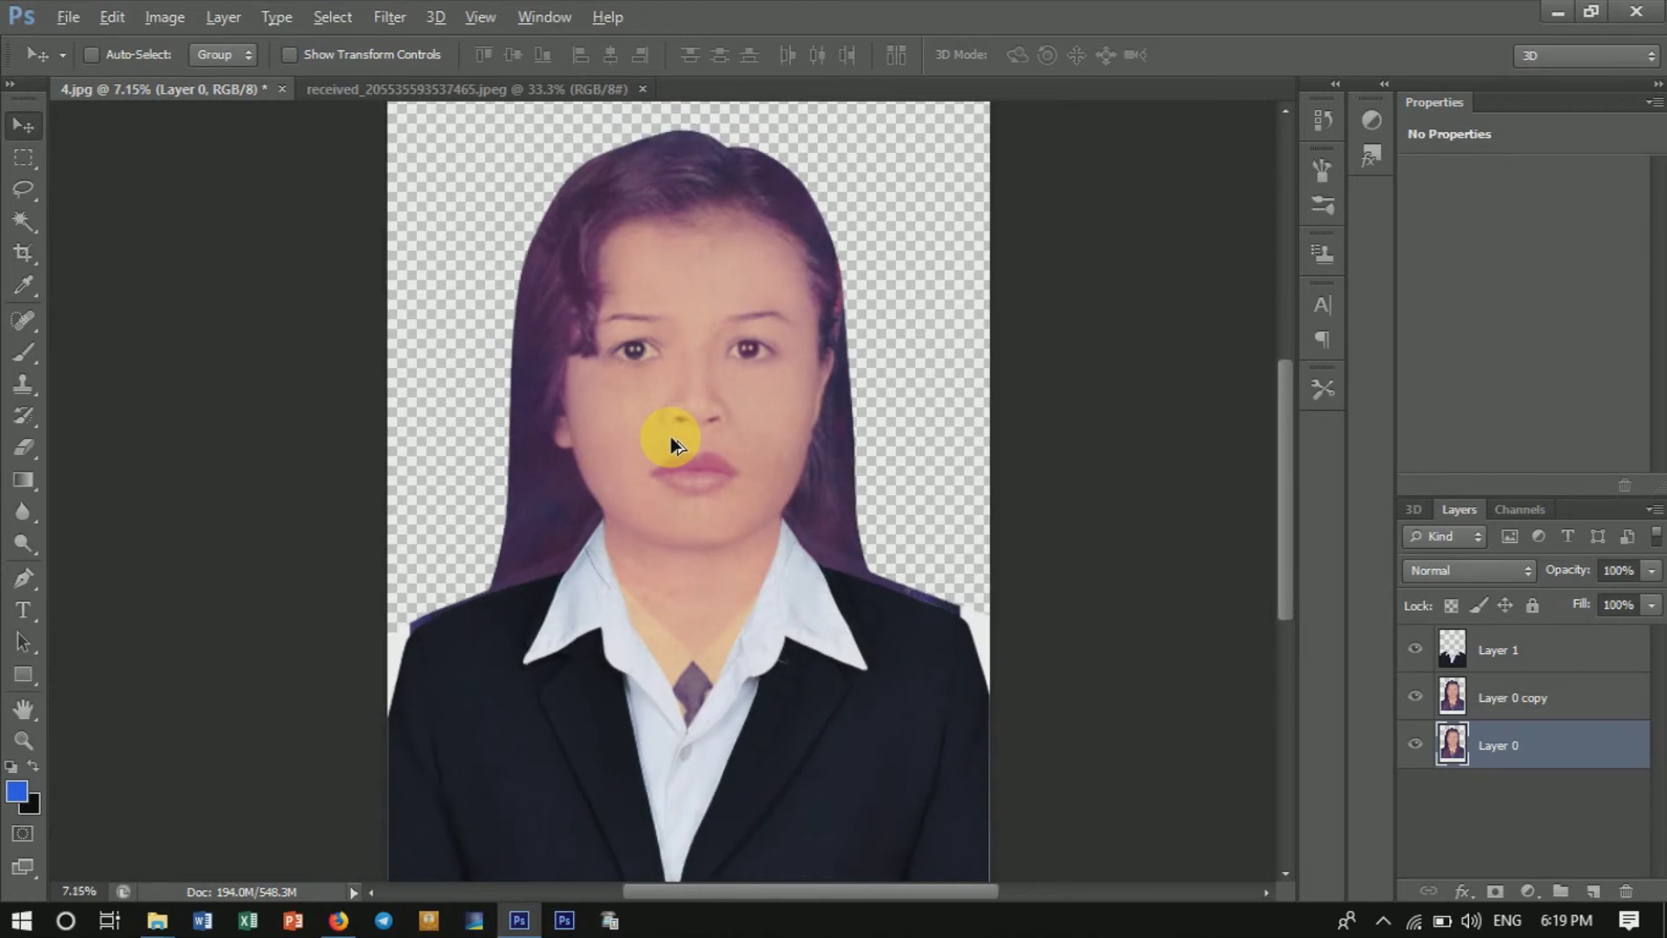
{"action": "left_click", "coordinate": [24, 156]}
{"action": "left_click", "coordinate": [1490, 758]}
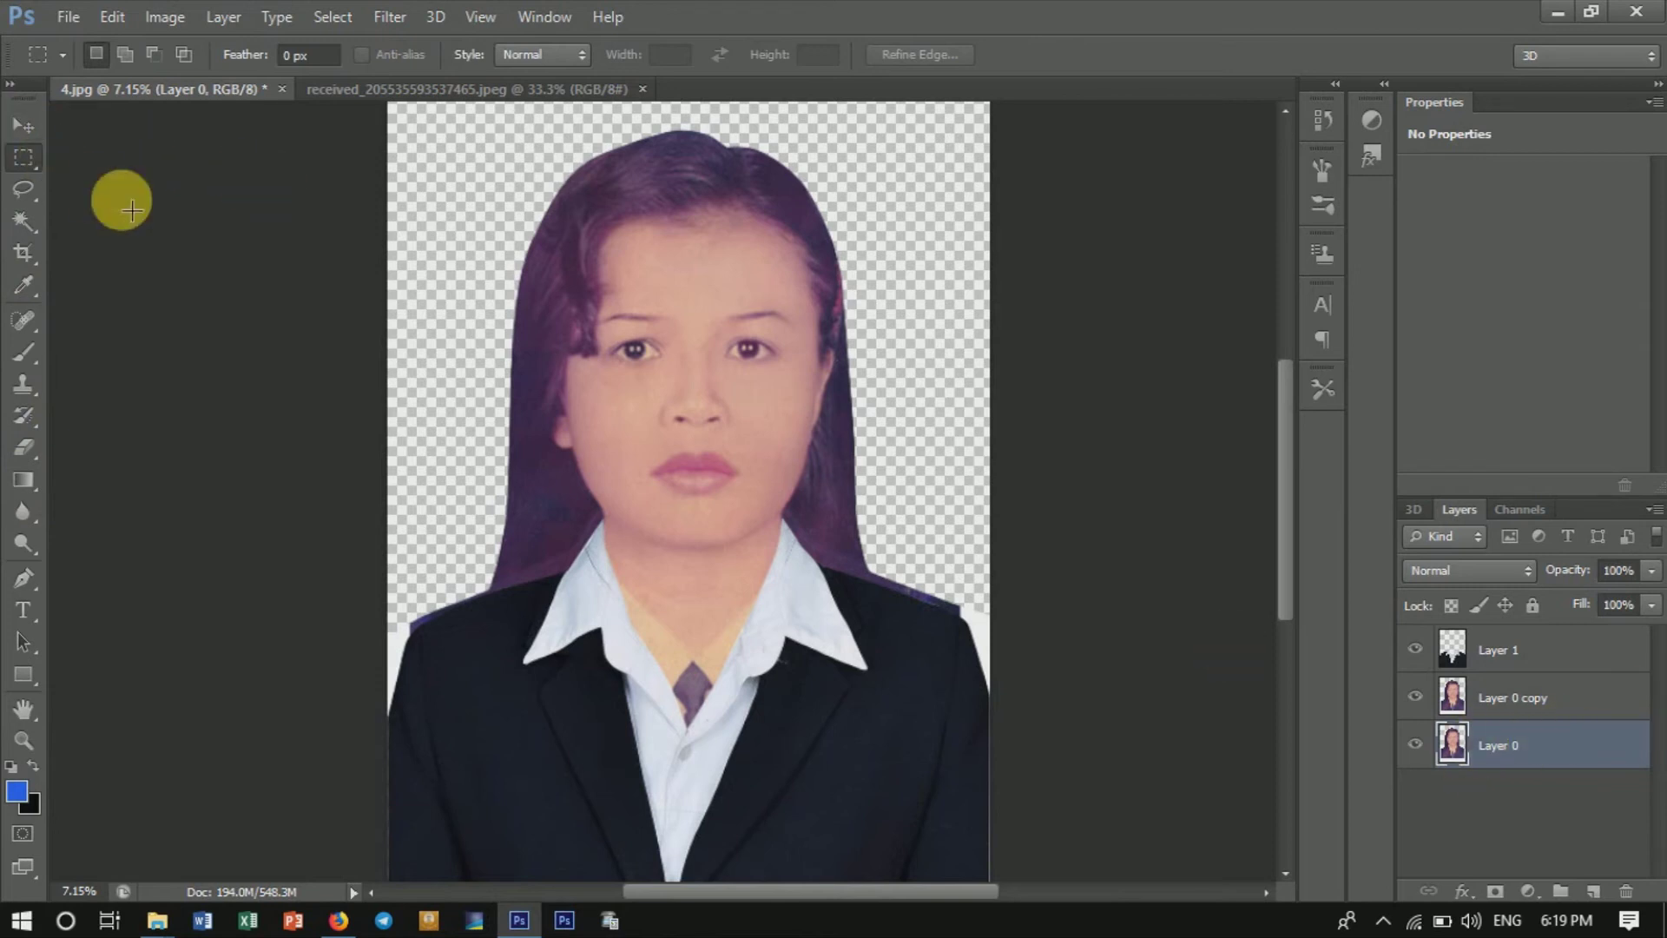
{"action": "key", "text": "ctrl+b"}
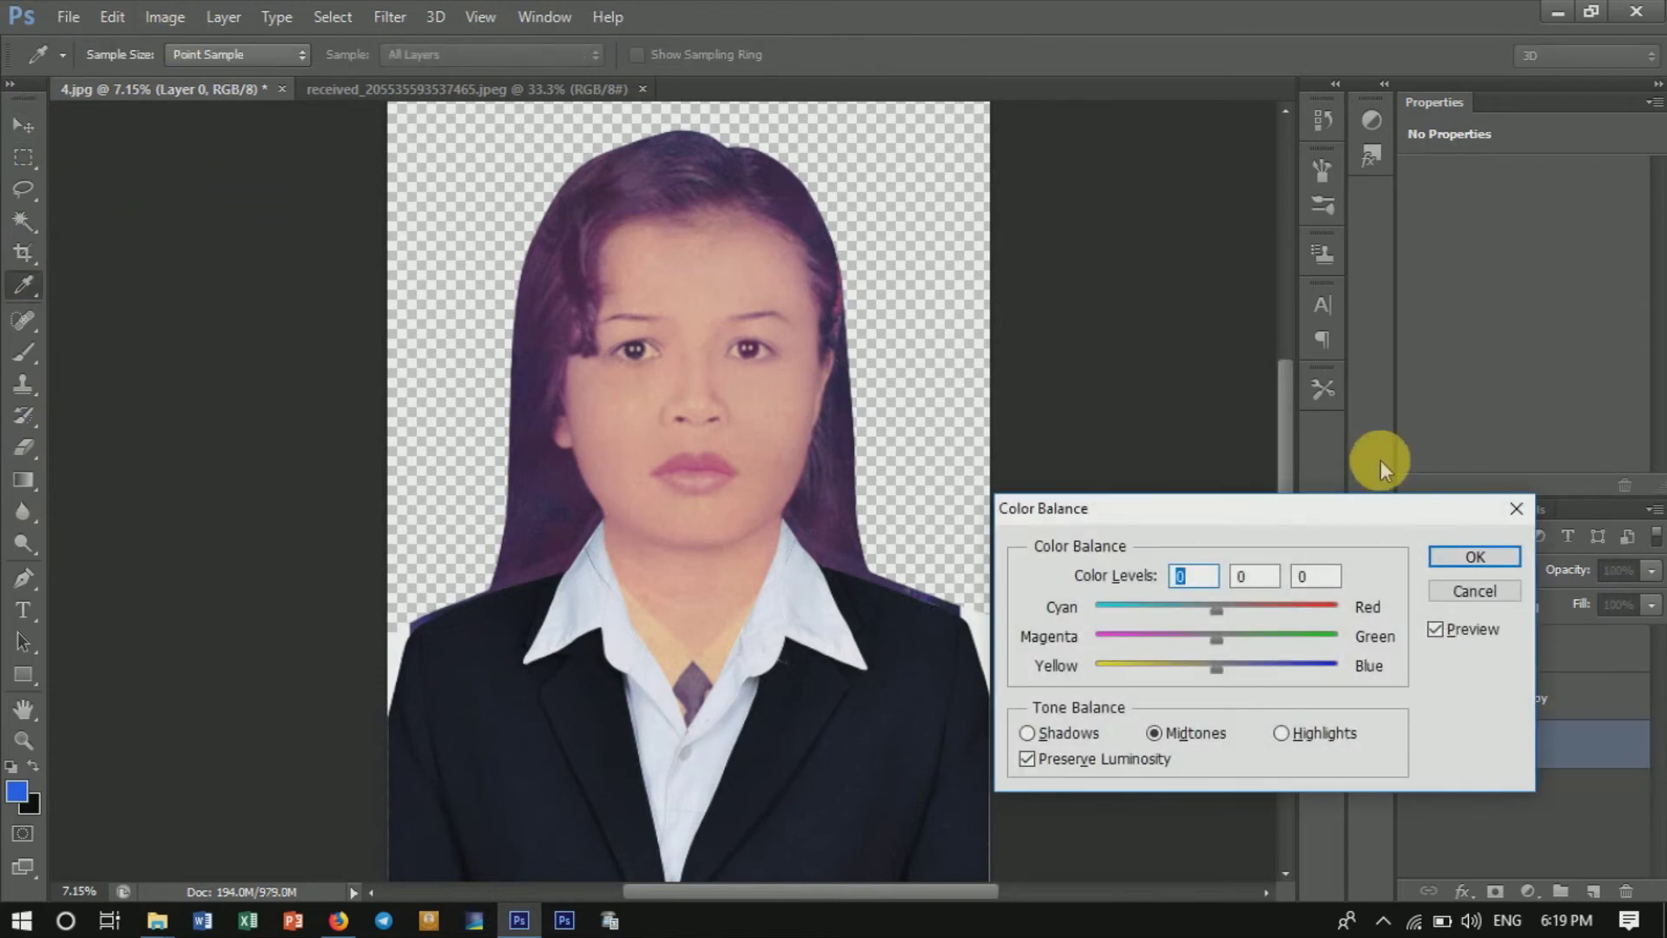
{"action": "mouse_move", "coordinate": [1195, 610]}
{"action": "left_mouse_down"}
{"action": "mouse_move", "coordinate": [1242, 601]}
{"action": "mouse_move", "coordinate": [1070, 608]}
{"action": "mouse_move", "coordinate": [1240, 611]}
{"action": "left_mouse_up"}
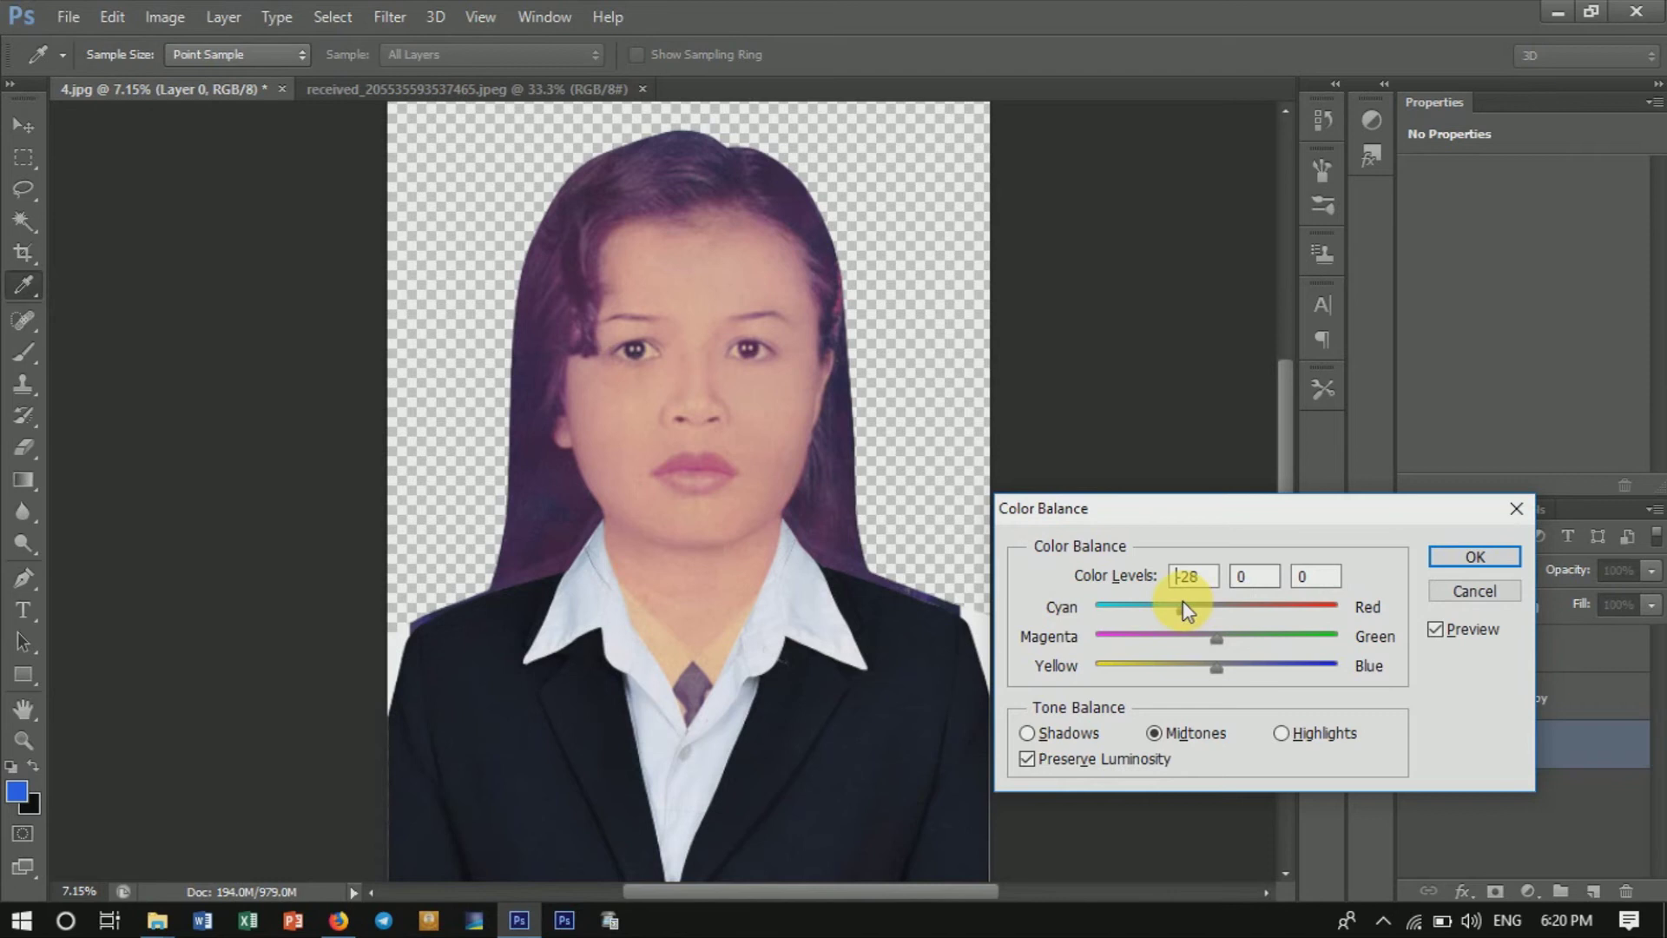
{"action": "left_click", "coordinate": [1476, 560]}
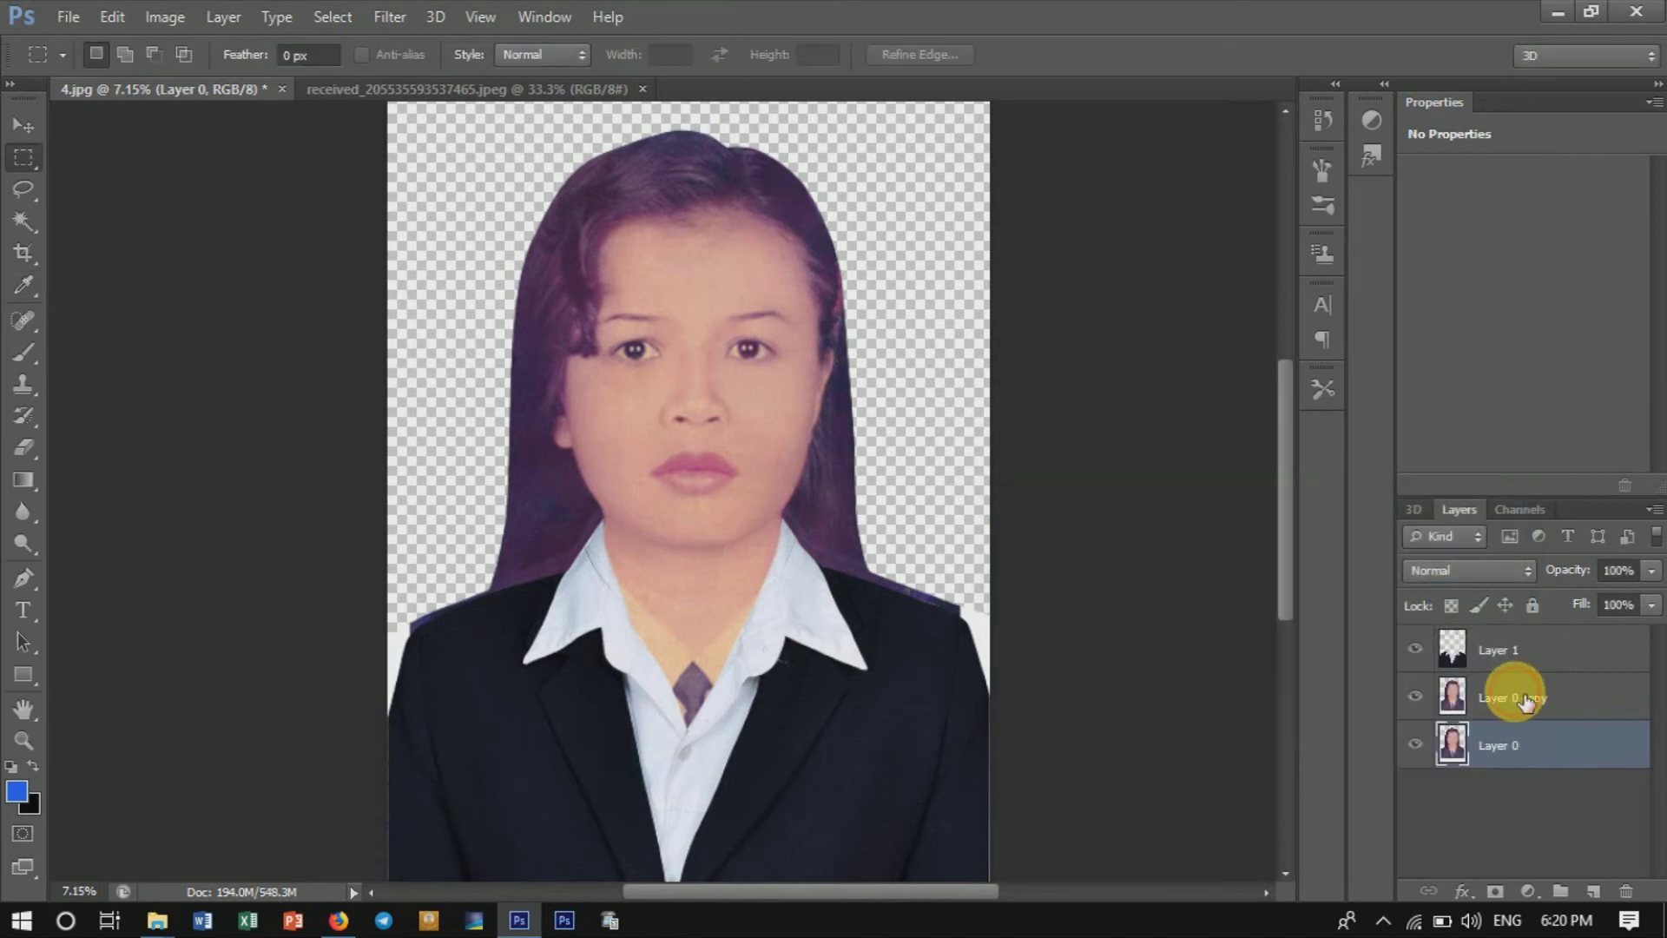
Set Layer 0 copy's Color Balance to −15 Cyan–Red and +29 Magenta–Green.
{"action": "left_click", "coordinate": [1526, 702]}
{"action": "key", "text": "ctrl+b"}
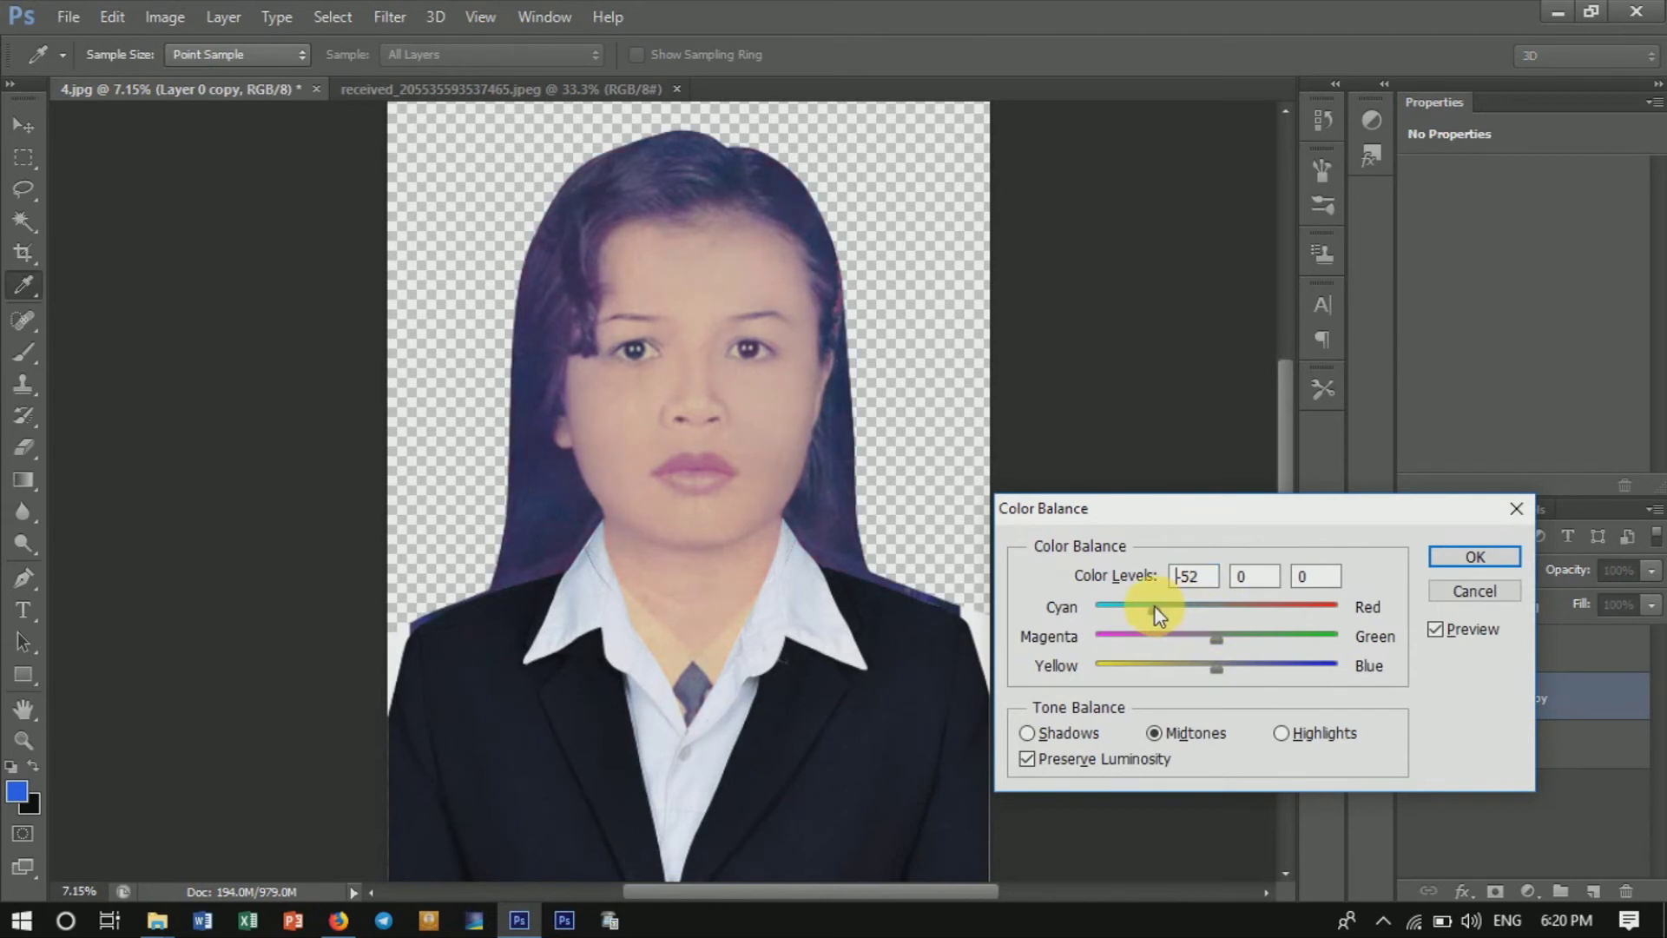
{"action": "left_click_drag", "start_coordinate": [1248, 611], "coordinate": [1214, 611]}
{"action": "mouse_move", "coordinate": [1215, 638]}
{"action": "left_mouse_down"}
{"action": "mouse_move", "coordinate": [1197, 639]}
{"action": "mouse_move", "coordinate": [1259, 644]}
{"action": "left_mouse_up"}
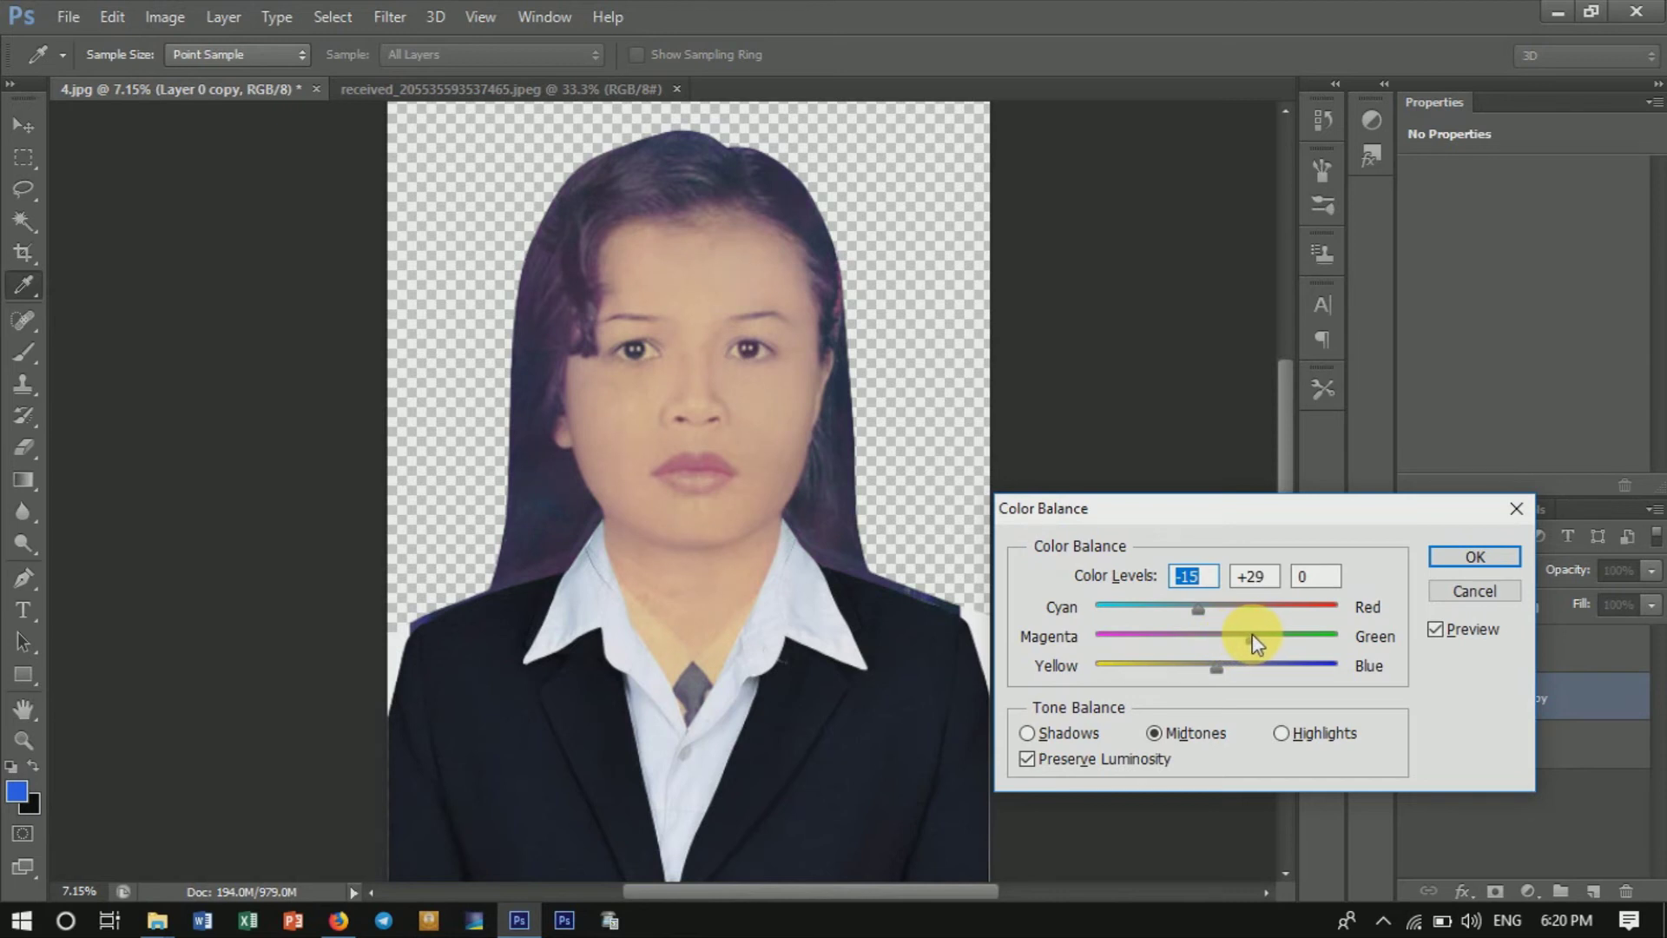
{"action": "mouse_move", "coordinate": [1252, 641]}
{"action": "left_mouse_down"}
{"action": "mouse_move", "coordinate": [1292, 640]}
{"action": "mouse_move", "coordinate": [1255, 642]}
{"action": "left_mouse_up"}
{"action": "left_click", "coordinate": [1459, 571]}
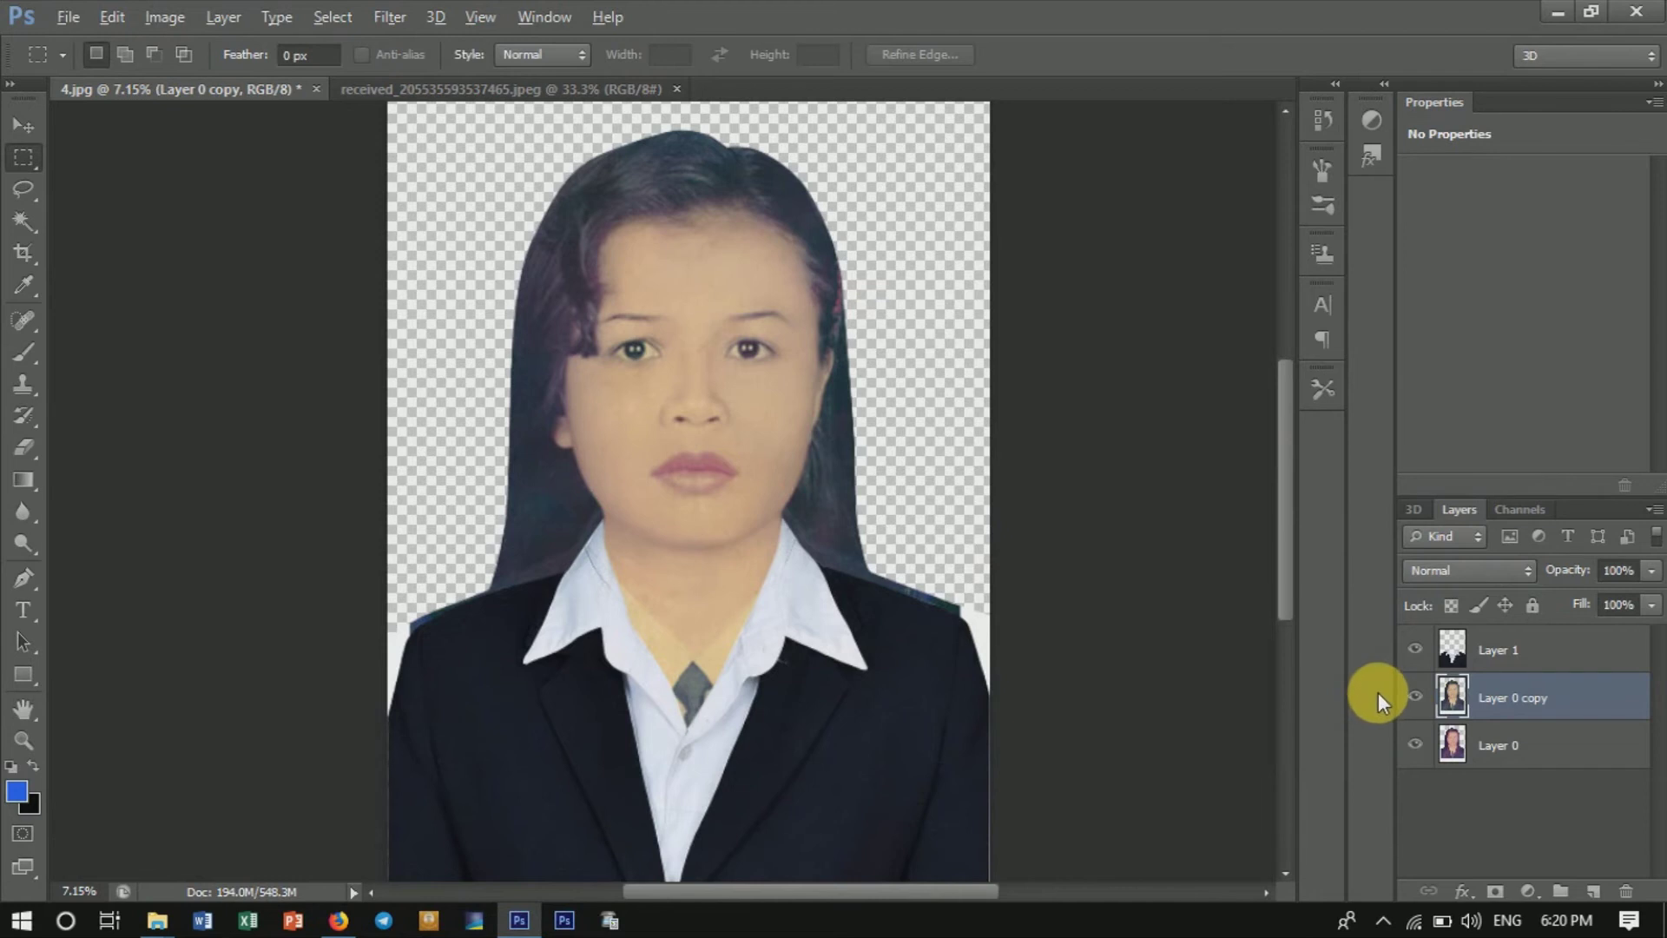
{"action": "left_click", "coordinate": [24, 126]}
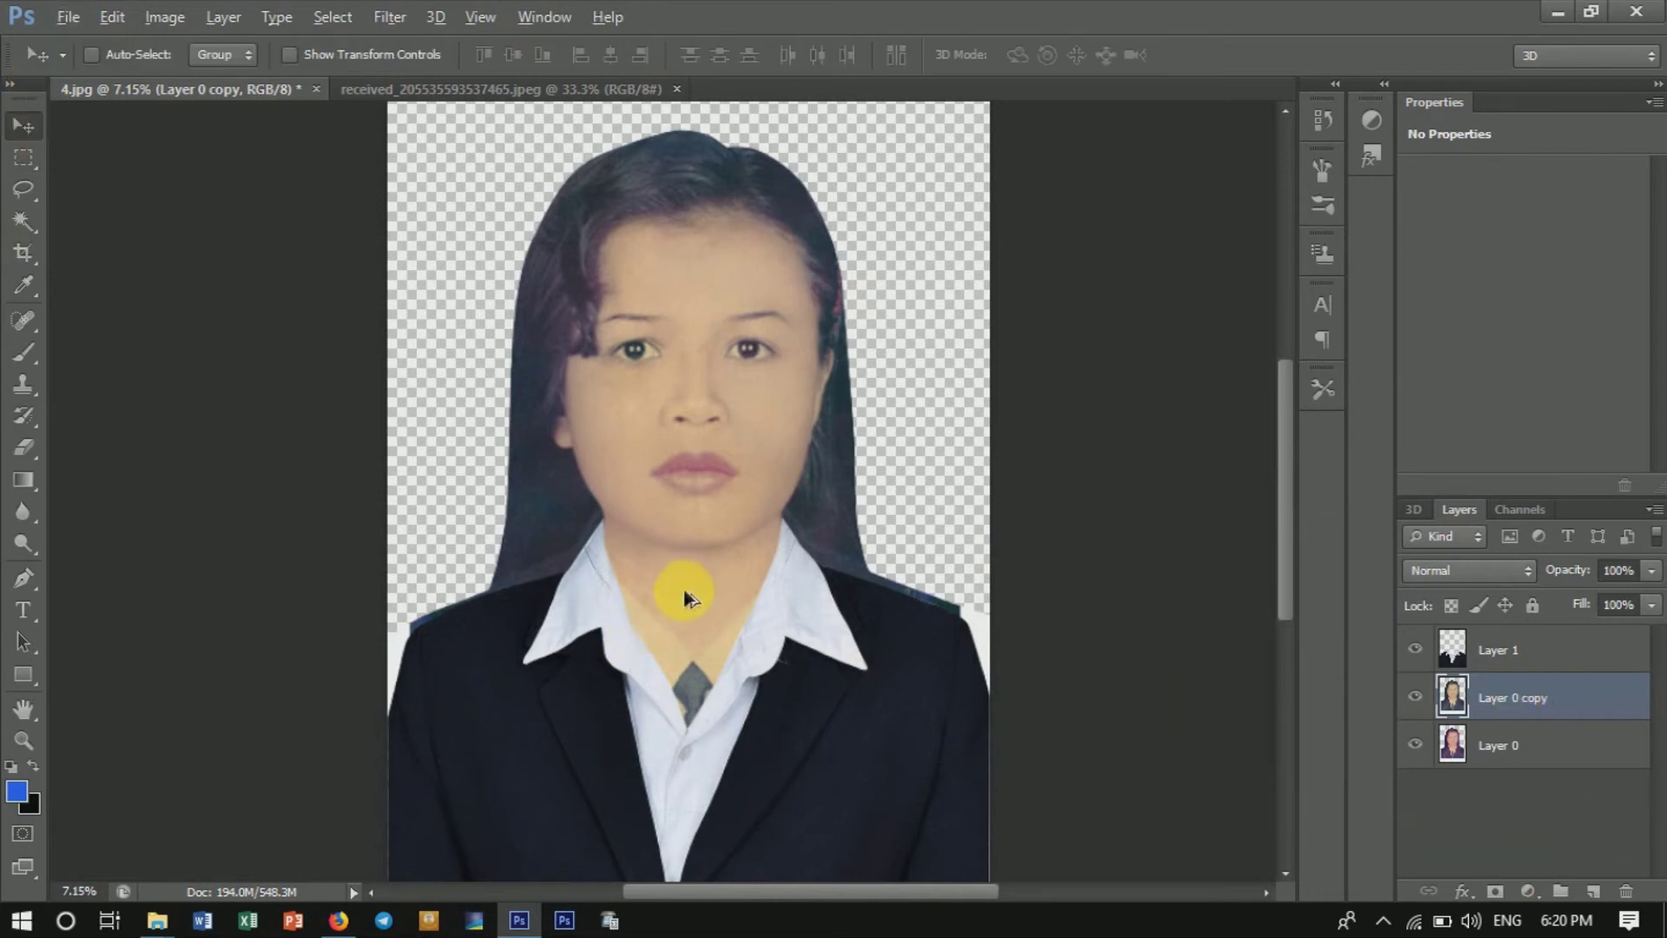
{"action": "scroll", "coordinate": [685, 599], "scroll_direction": "up", "scroll_amount": 1}
Choose the Eraser with a soft 2448 px brush.
{"action": "left_click", "coordinate": [16, 387]}
{"action": "left_click", "coordinate": [23, 447]}
{"action": "right_click", "coordinate": [663, 328]}
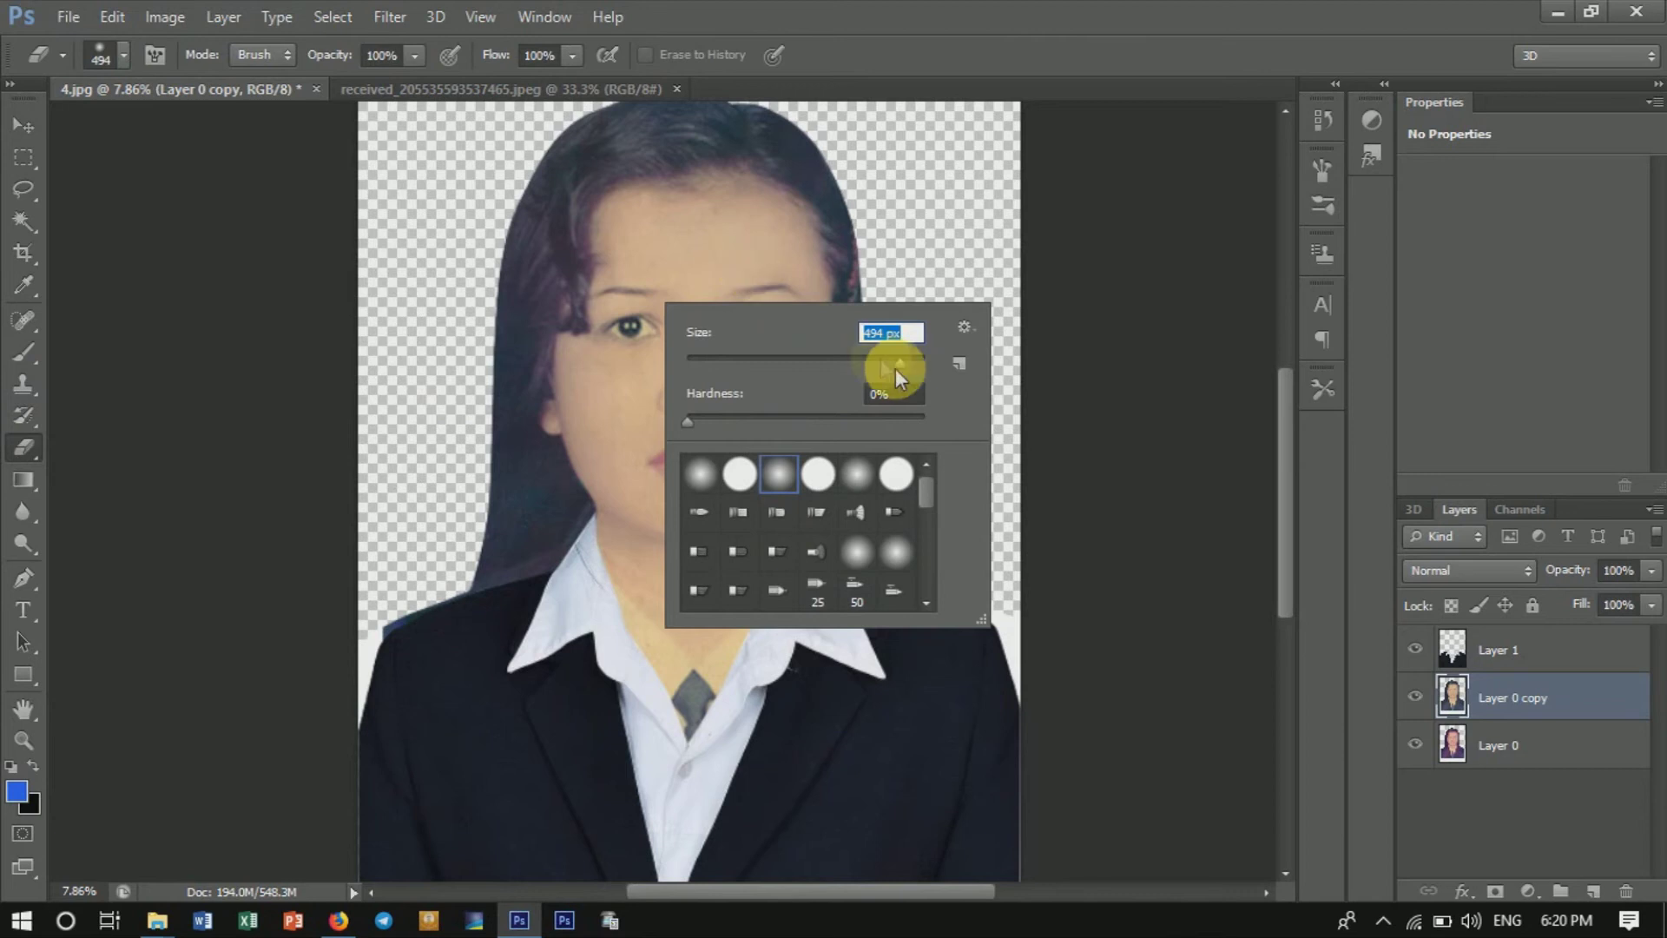
{"action": "left_click_drag", "start_coordinate": [909, 363], "coordinate": [912, 363]}
Erase across the face on Layer 0 copy so Layer 0's tones show through.
{"action": "left_click", "coordinate": [720, 298]}
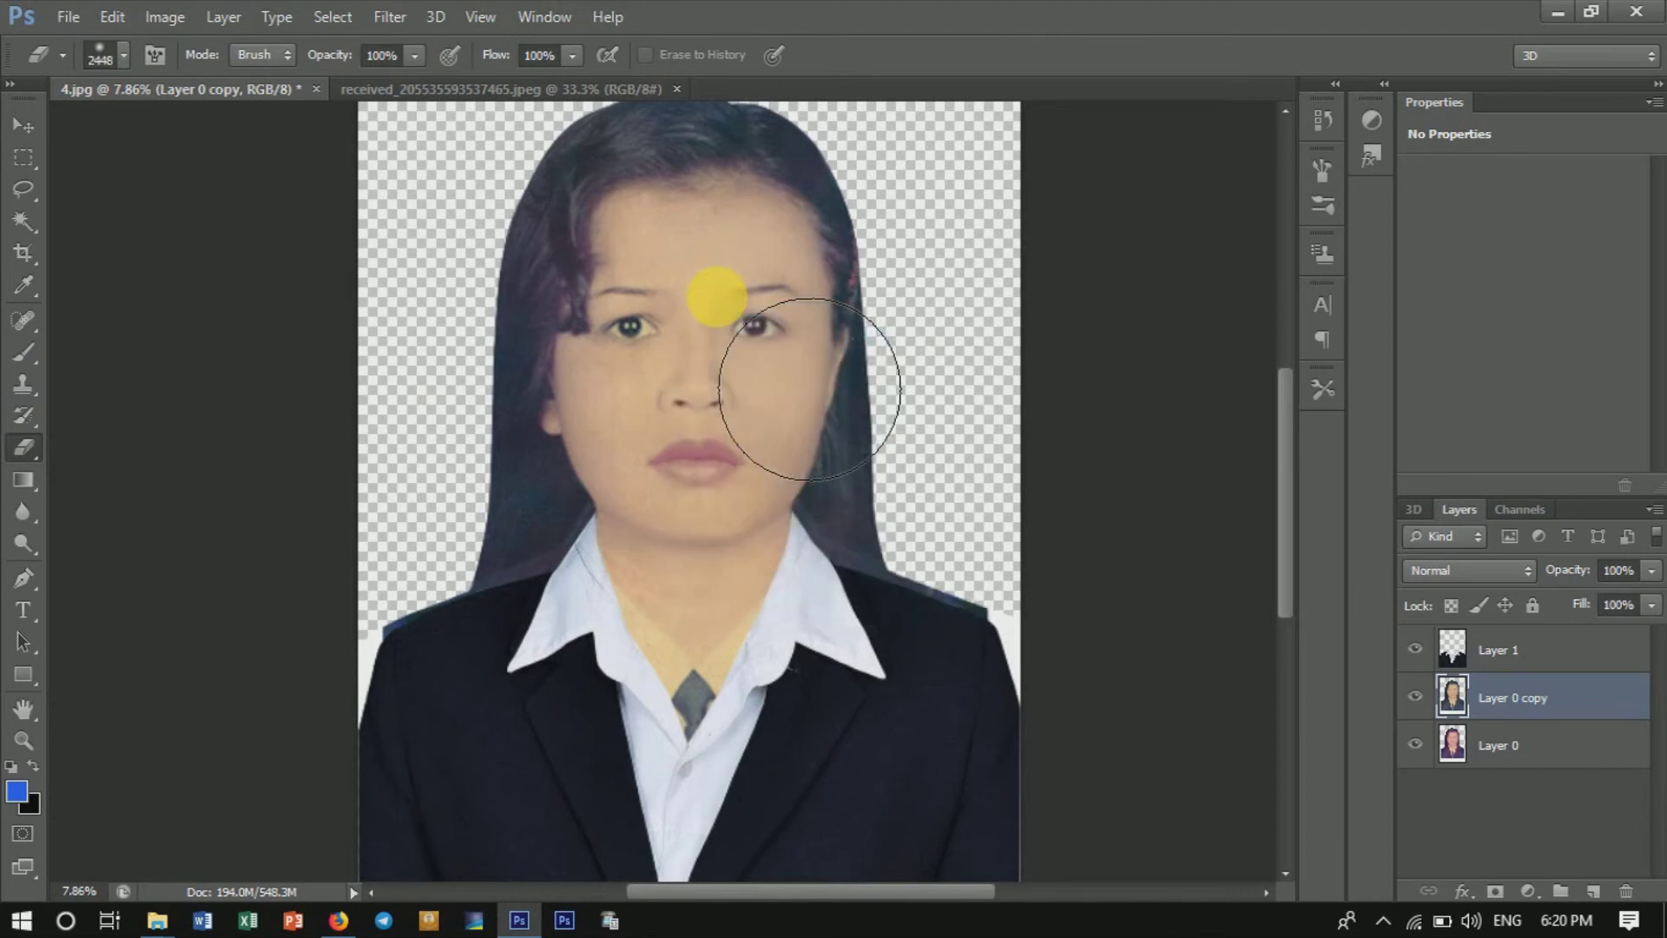
{"action": "mouse_move", "coordinate": [708, 306]}
{"action": "left_mouse_down"}
{"action": "mouse_move", "coordinate": [700, 418]}
{"action": "mouse_move", "coordinate": [742, 356]}
{"action": "mouse_move", "coordinate": [667, 403]}
{"action": "mouse_move", "coordinate": [697, 549]}
{"action": "mouse_move", "coordinate": [715, 256]}
{"action": "mouse_move", "coordinate": [689, 353]}
{"action": "left_mouse_up"}
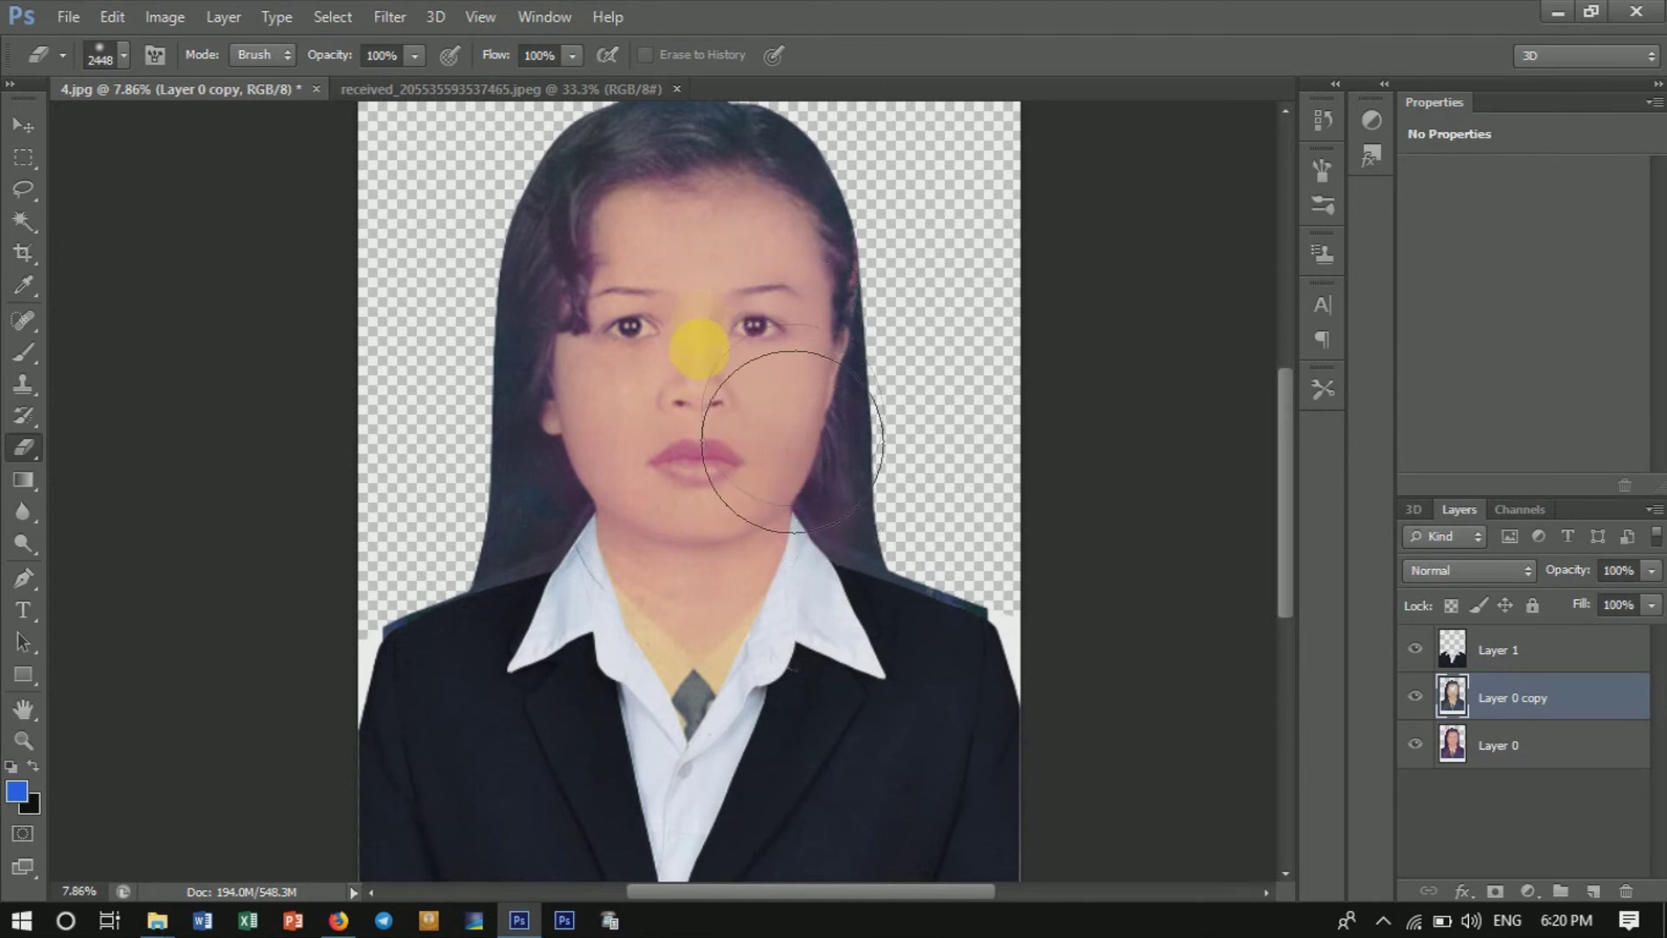
{"action": "scroll", "coordinate": [663, 633], "scroll_direction": "down", "scroll_amount": 2}
{"action": "scroll", "coordinate": [662, 641], "scroll_direction": "down", "scroll_amount": 1}
{"action": "scroll", "coordinate": [607, 676], "scroll_direction": "up", "scroll_amount": 2}
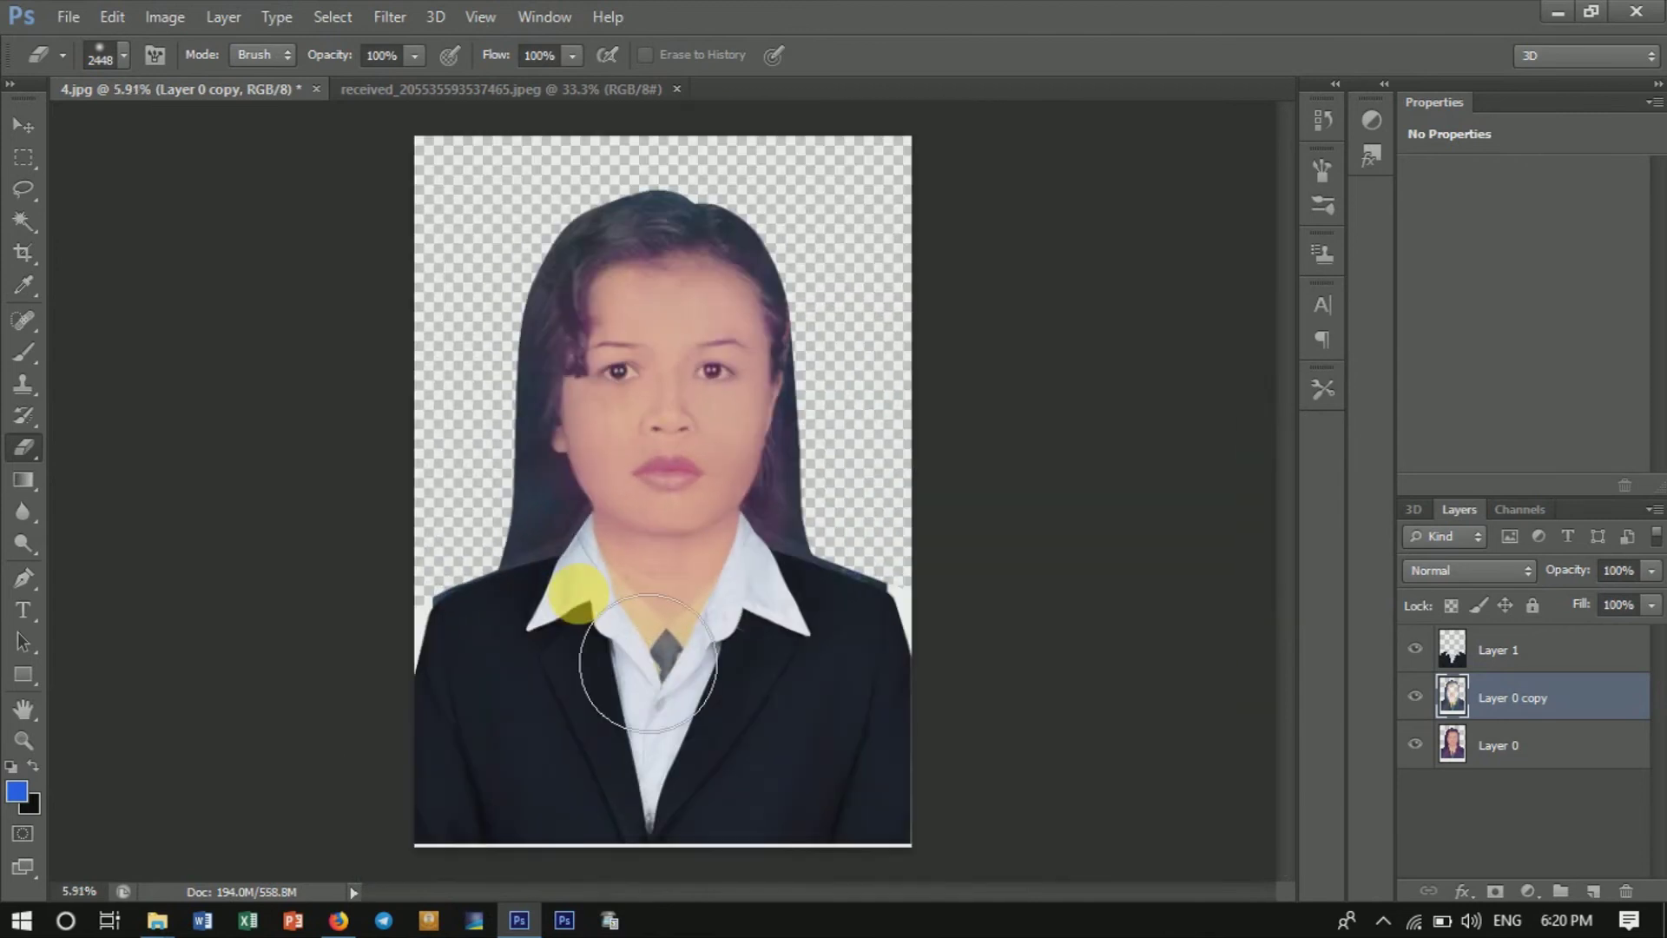
{"action": "scroll", "coordinate": [599, 651], "scroll_direction": "up", "scroll_amount": 2}
{"action": "scroll", "coordinate": [708, 708], "scroll_direction": "up", "scroll_amount": 1}
{"action": "scroll", "coordinate": [695, 643], "scroll_direction": "up", "scroll_amount": 3}
{"action": "scroll", "coordinate": [665, 550], "scroll_direction": "down", "scroll_amount": 1}
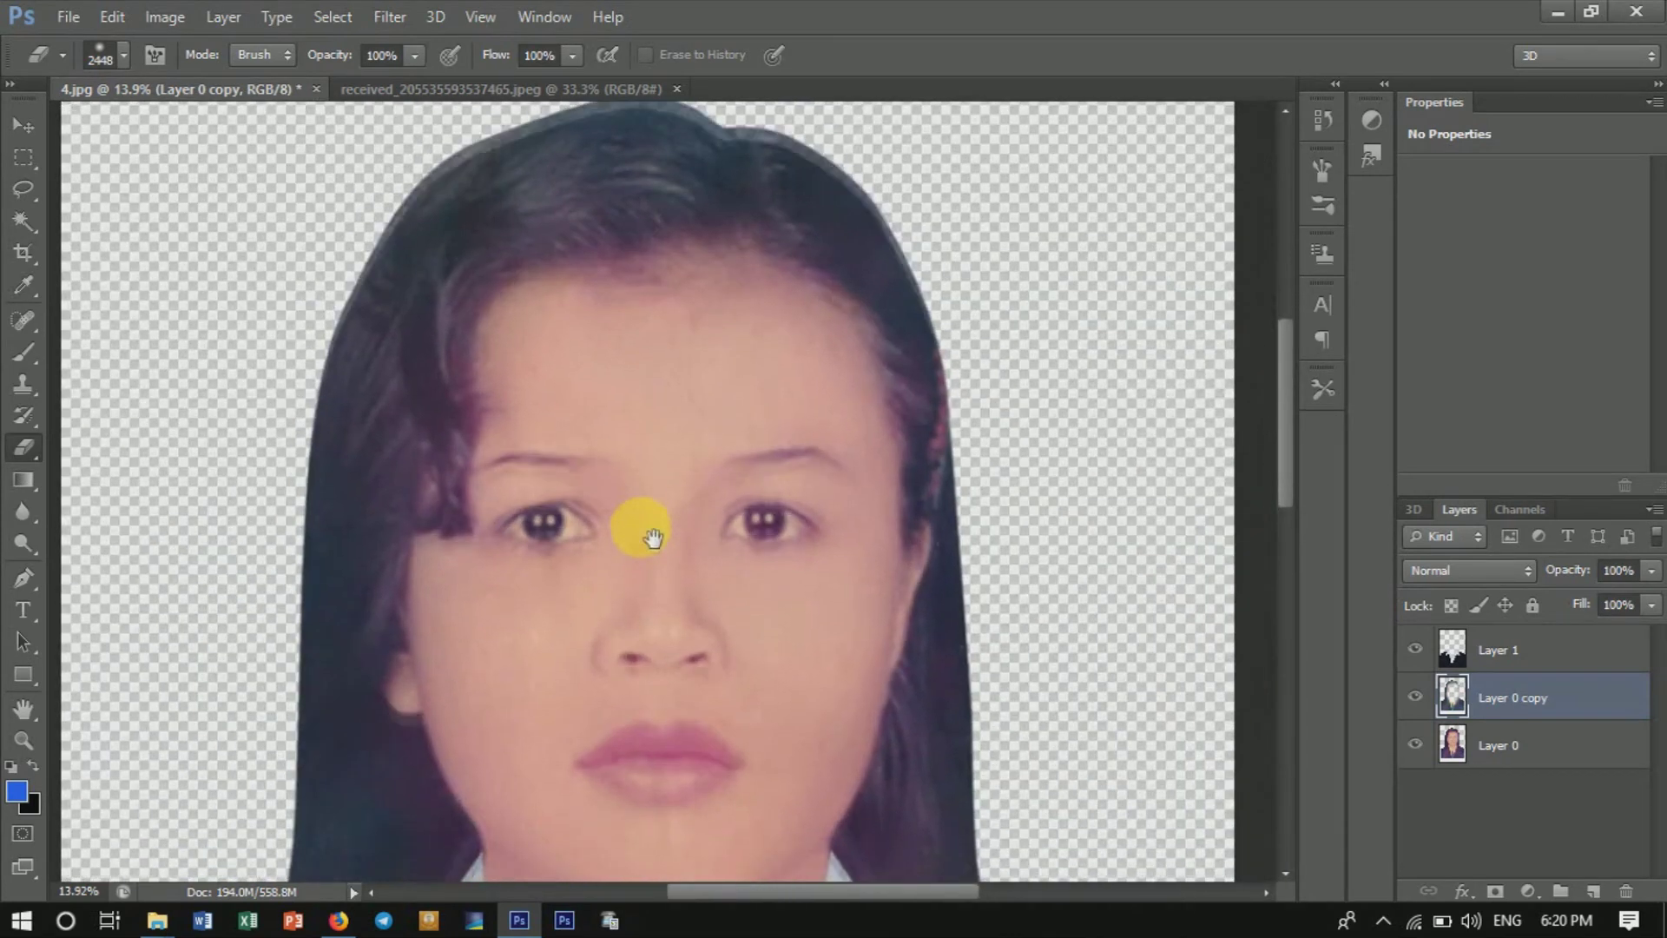
{"action": "scroll", "coordinate": [655, 477], "scroll_direction": "down", "scroll_amount": 1}
{"action": "scroll", "coordinate": [656, 486], "scroll_direction": "down", "scroll_amount": 2}
{"action": "scroll", "coordinate": [653, 480], "scroll_direction": "down", "scroll_amount": 1}
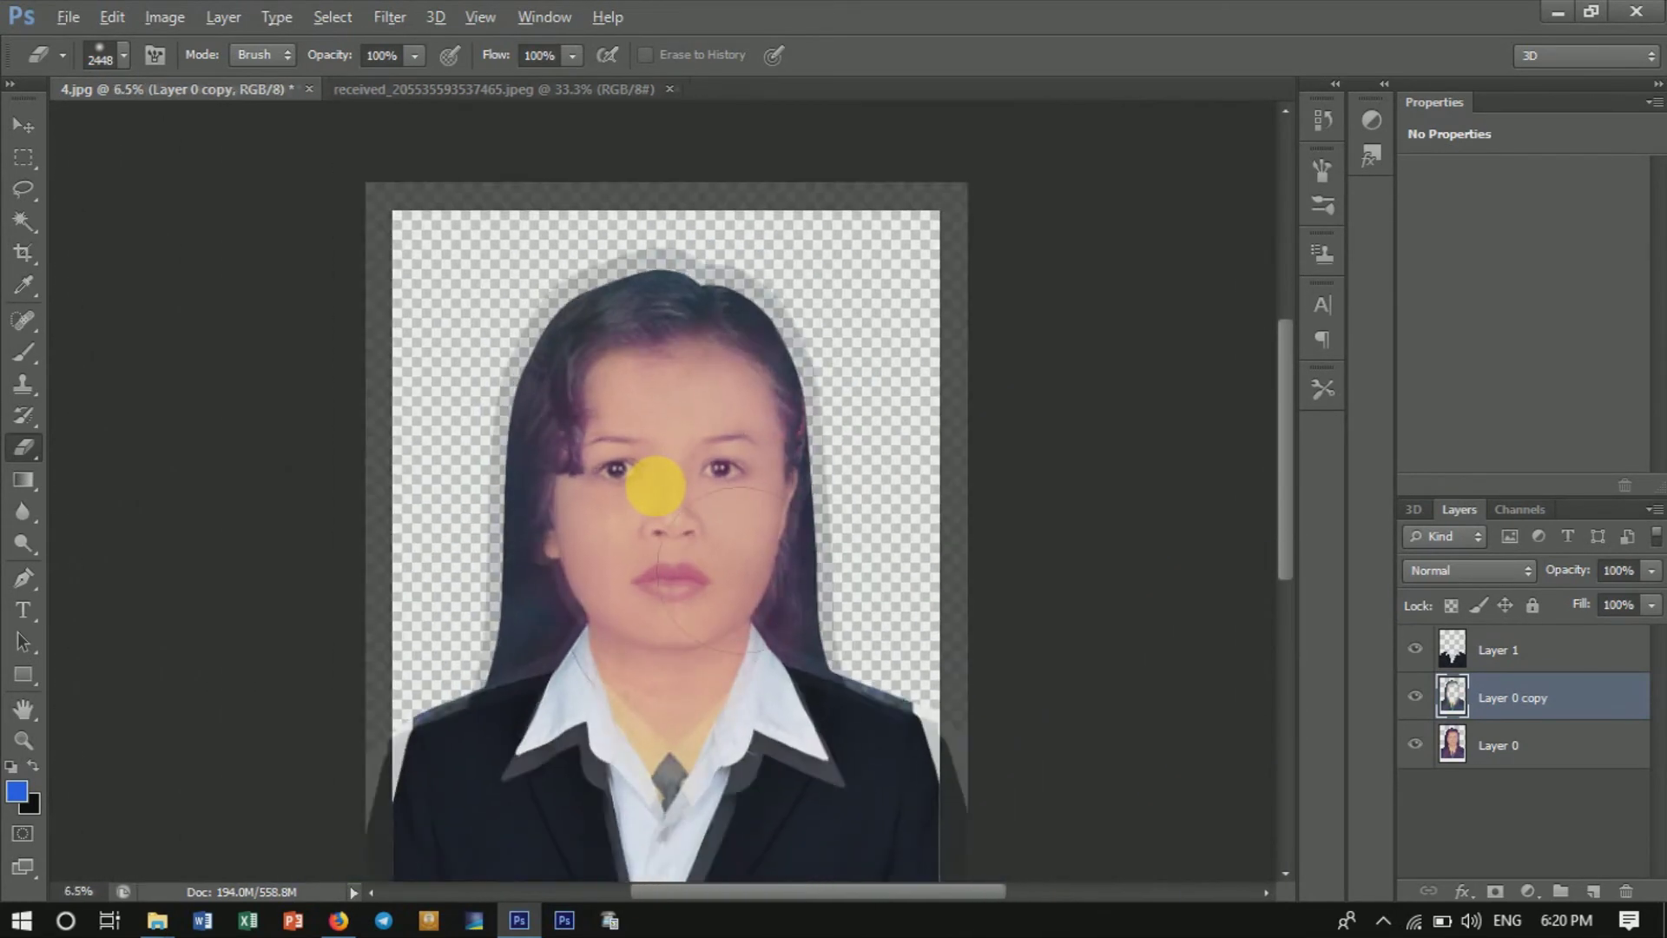
{"action": "scroll", "coordinate": [656, 477], "scroll_direction": "down", "scroll_amount": 1}
{"action": "scroll", "coordinate": [643, 474], "scroll_direction": "down", "scroll_amount": 1}
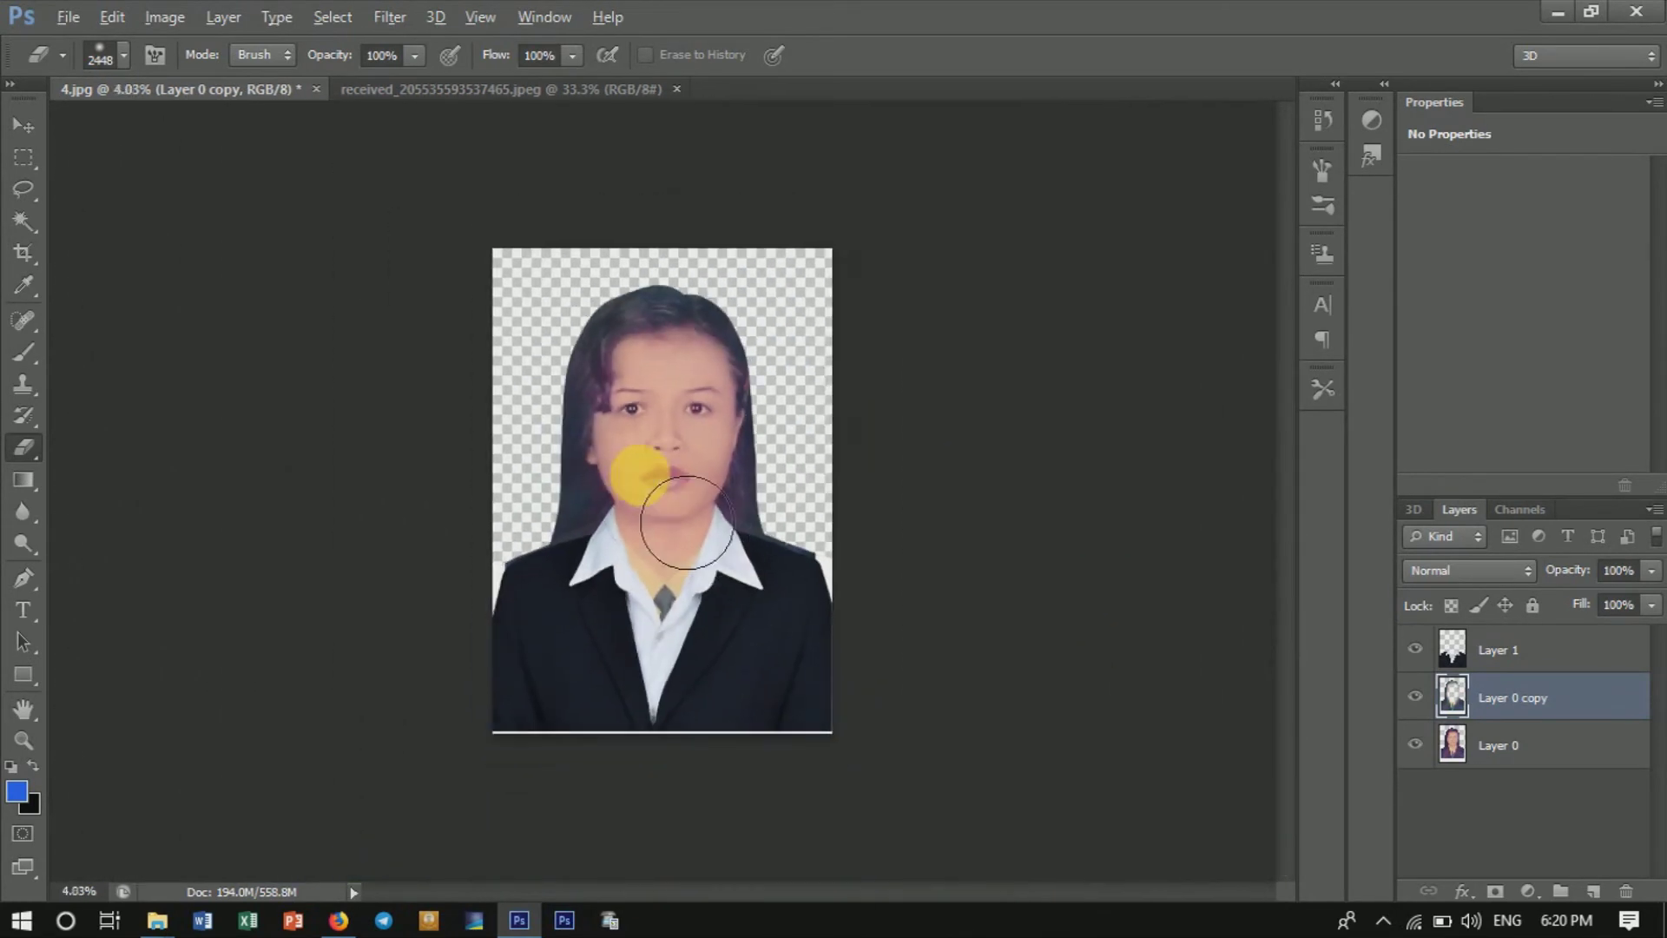
{"action": "left_click", "coordinate": [17, 127]}
{"action": "scroll", "coordinate": [832, 649], "scroll_direction": "up", "scroll_amount": 1}
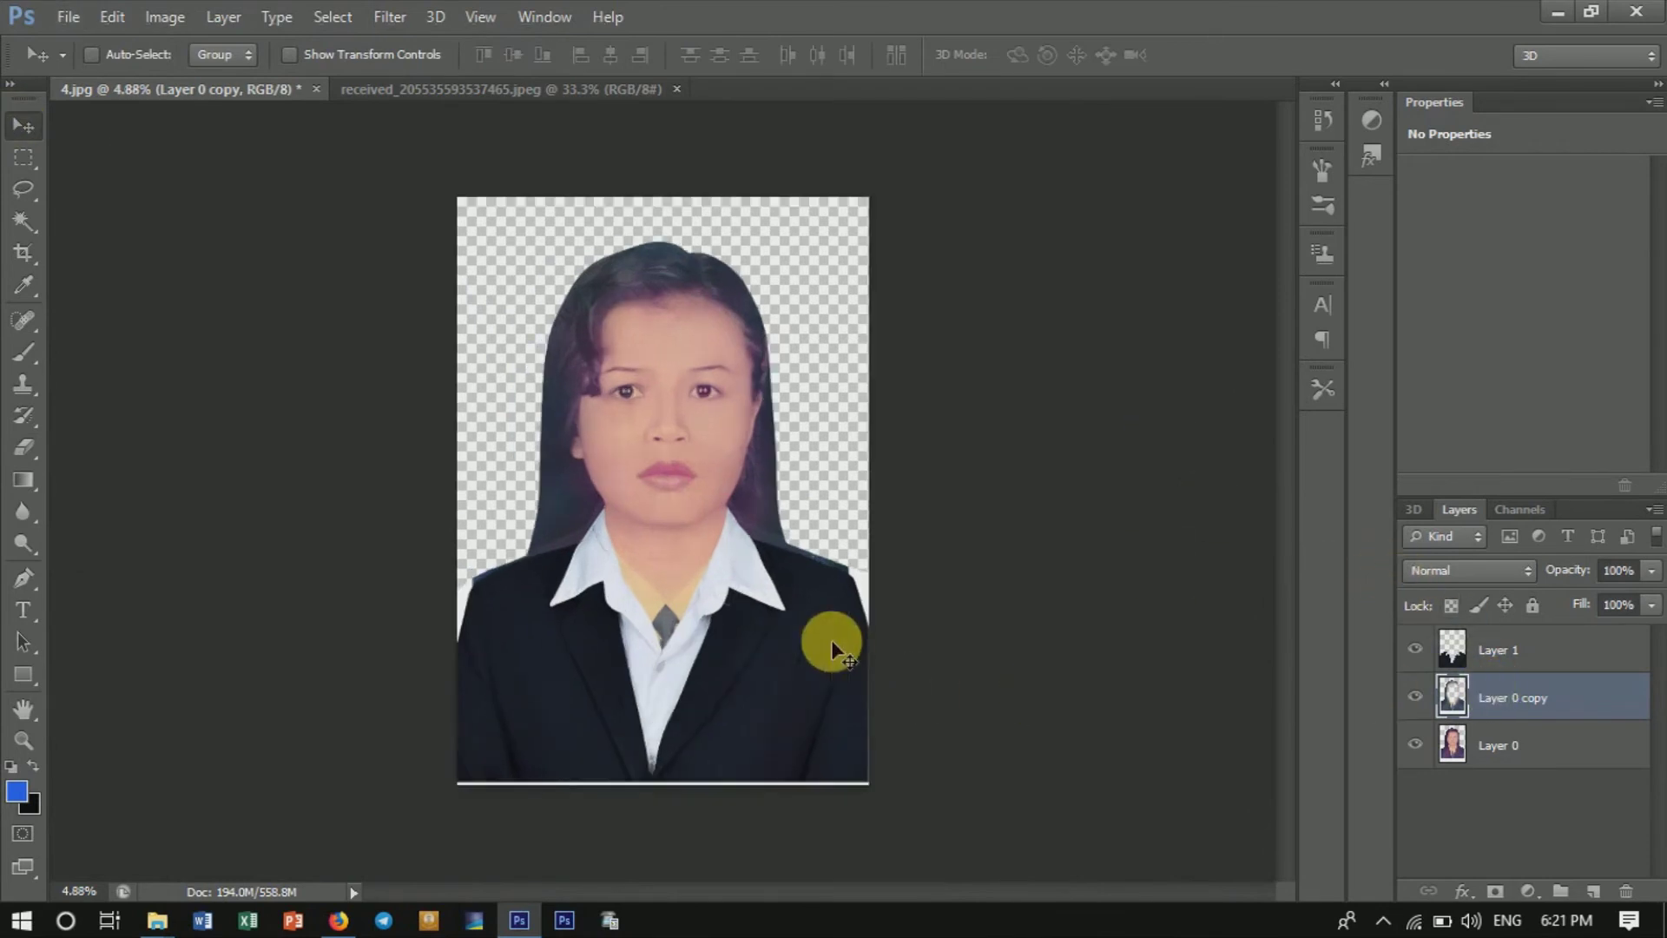
Merge Layer 0 and Layer 0 copy into a single layer.
{"action": "left_click", "coordinate": [1489, 740], "text": "shift"}
{"action": "right_click", "coordinate": [1490, 734]}
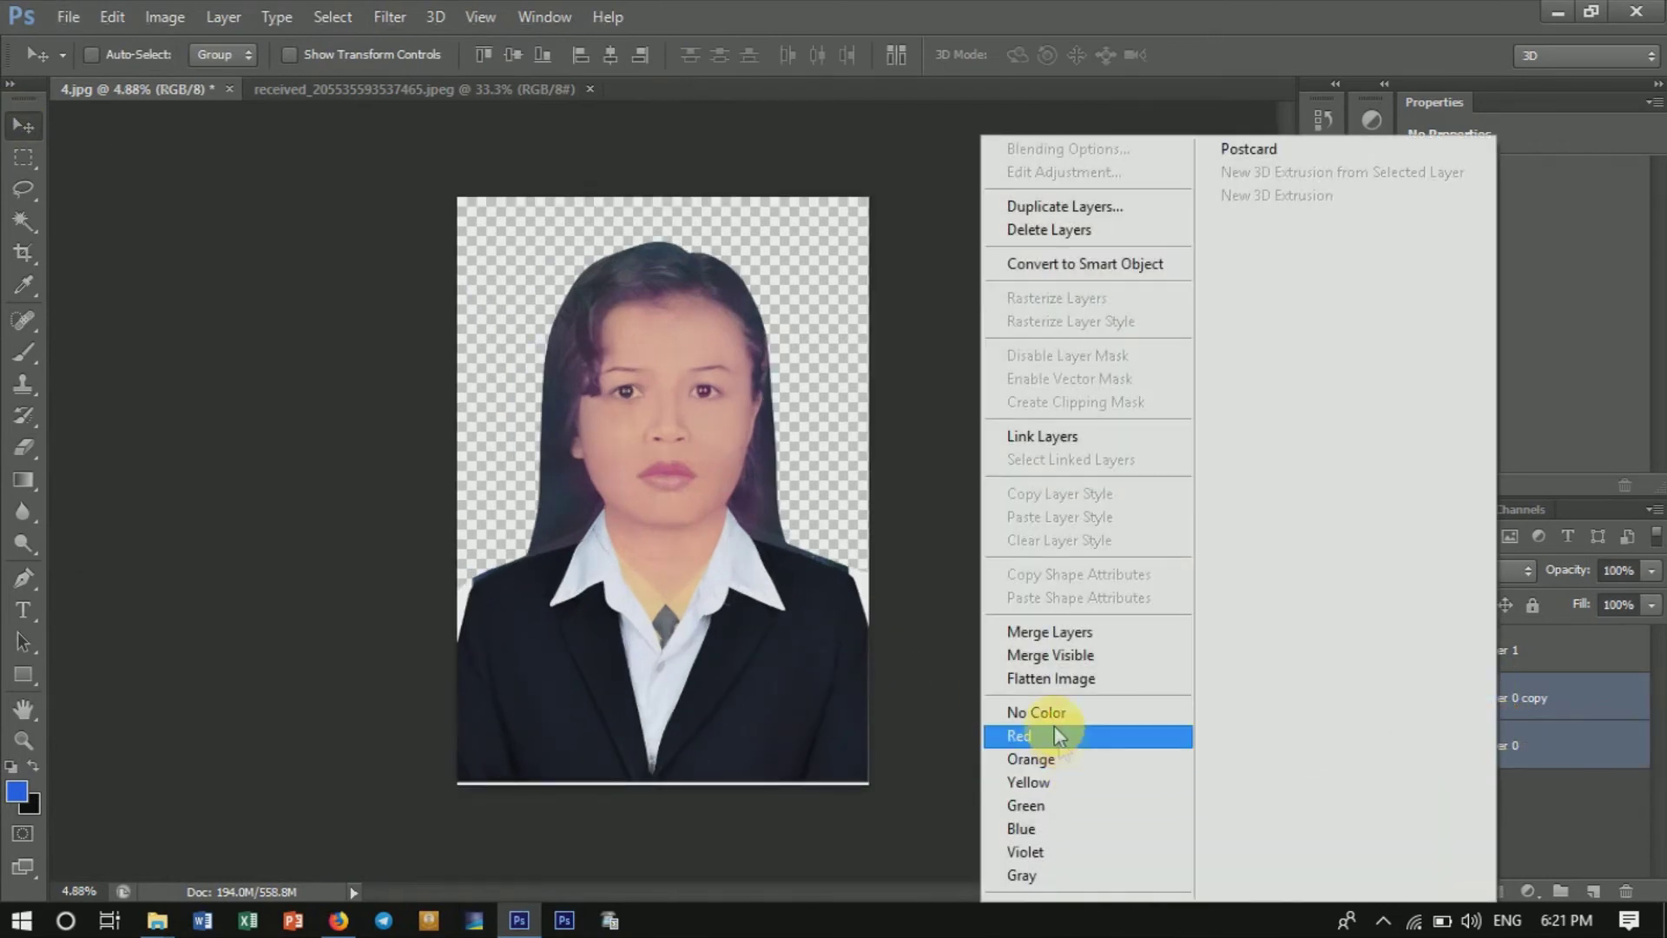
{"action": "left_click", "coordinate": [1053, 633]}
{"action": "scroll", "coordinate": [764, 565], "scroll_direction": "up", "scroll_amount": 1}
{"action": "scroll", "coordinate": [738, 503], "scroll_direction": "up", "scroll_amount": 2}
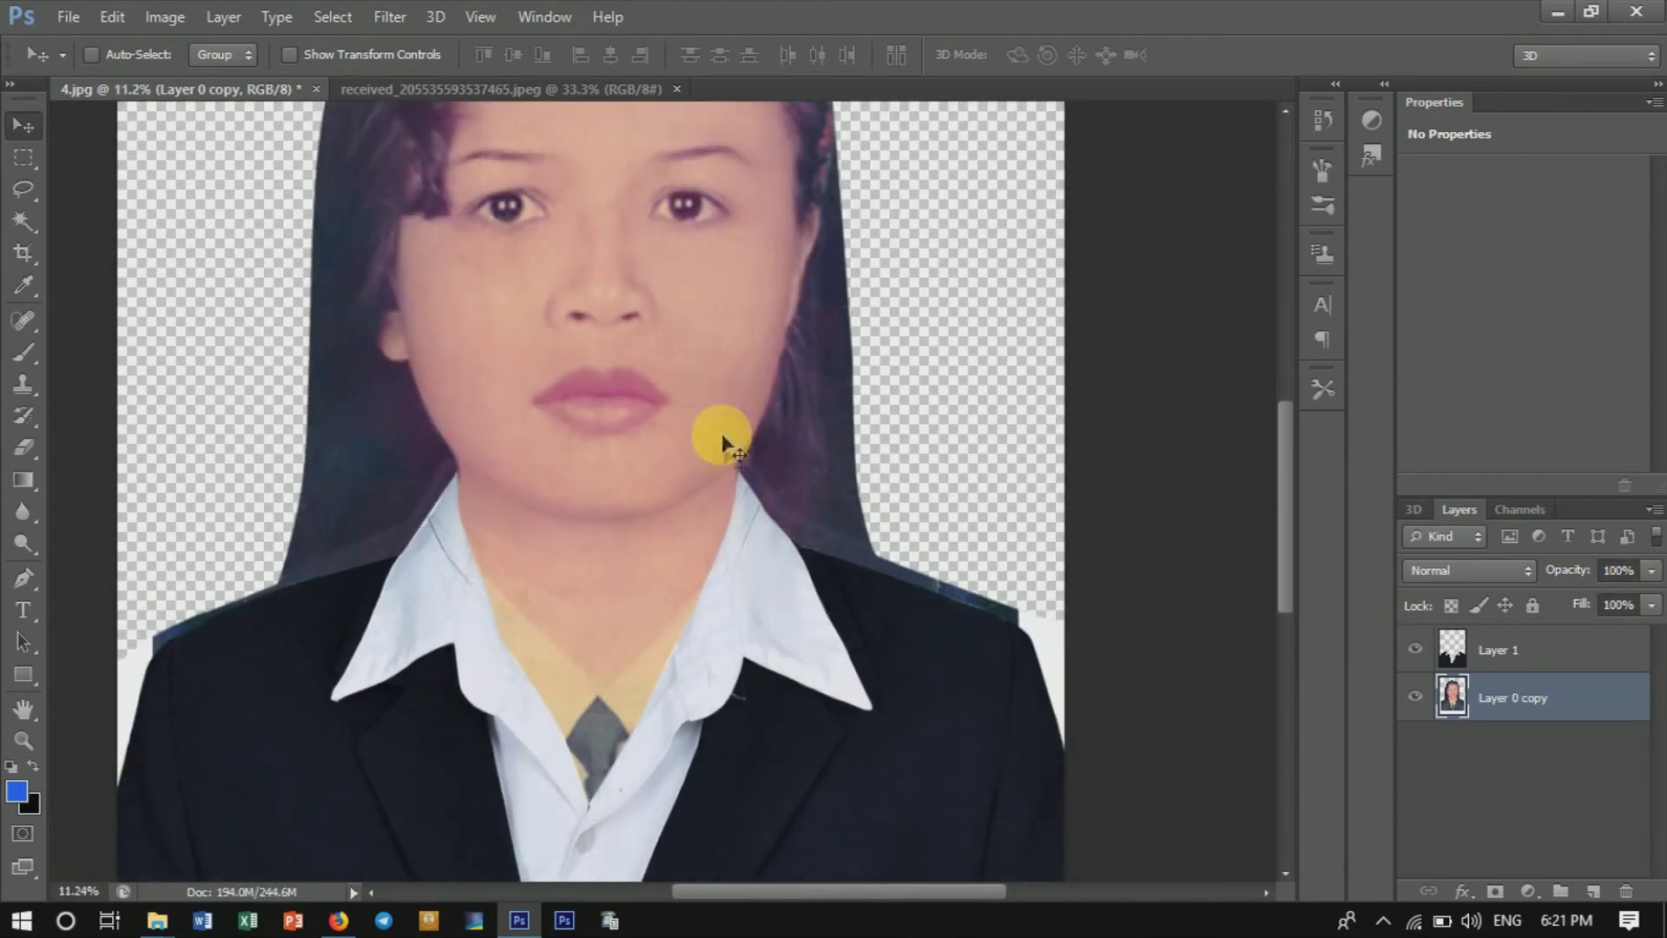
{"action": "scroll", "coordinate": [722, 434], "scroll_direction": "up", "scroll_amount": 3}
{"action": "scroll", "coordinate": [788, 554], "scroll_direction": "up", "scroll_amount": 1}
Inspect the blended face and collar up close and pick the Clone Stamp tool.
{"action": "mouse_move", "coordinate": [849, 570]}
{"action": "left_mouse_down"}
{"action": "mouse_move", "coordinate": [807, 552]}
{"action": "mouse_move", "coordinate": [812, 604]}
{"action": "mouse_move", "coordinate": [794, 589]}
{"action": "mouse_move", "coordinate": [810, 554]}
{"action": "left_mouse_up"}
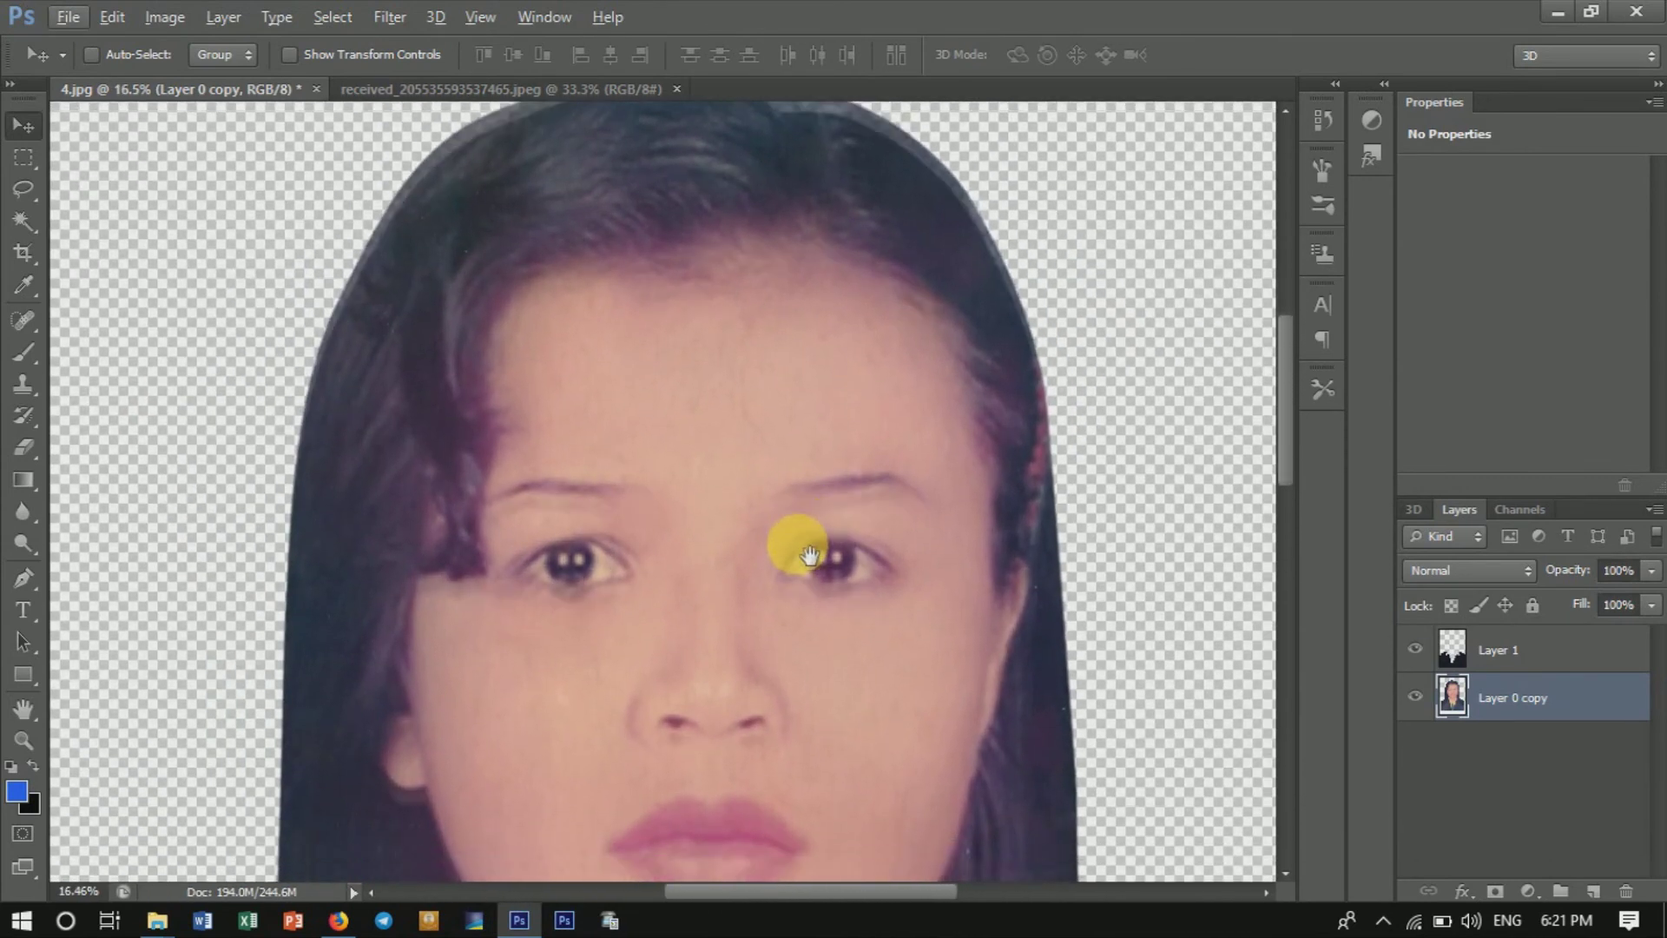
{"action": "scroll", "coordinate": [771, 586], "scroll_direction": "down", "scroll_amount": 1}
{"action": "scroll", "coordinate": [768, 549], "scroll_direction": "down", "scroll_amount": 2}
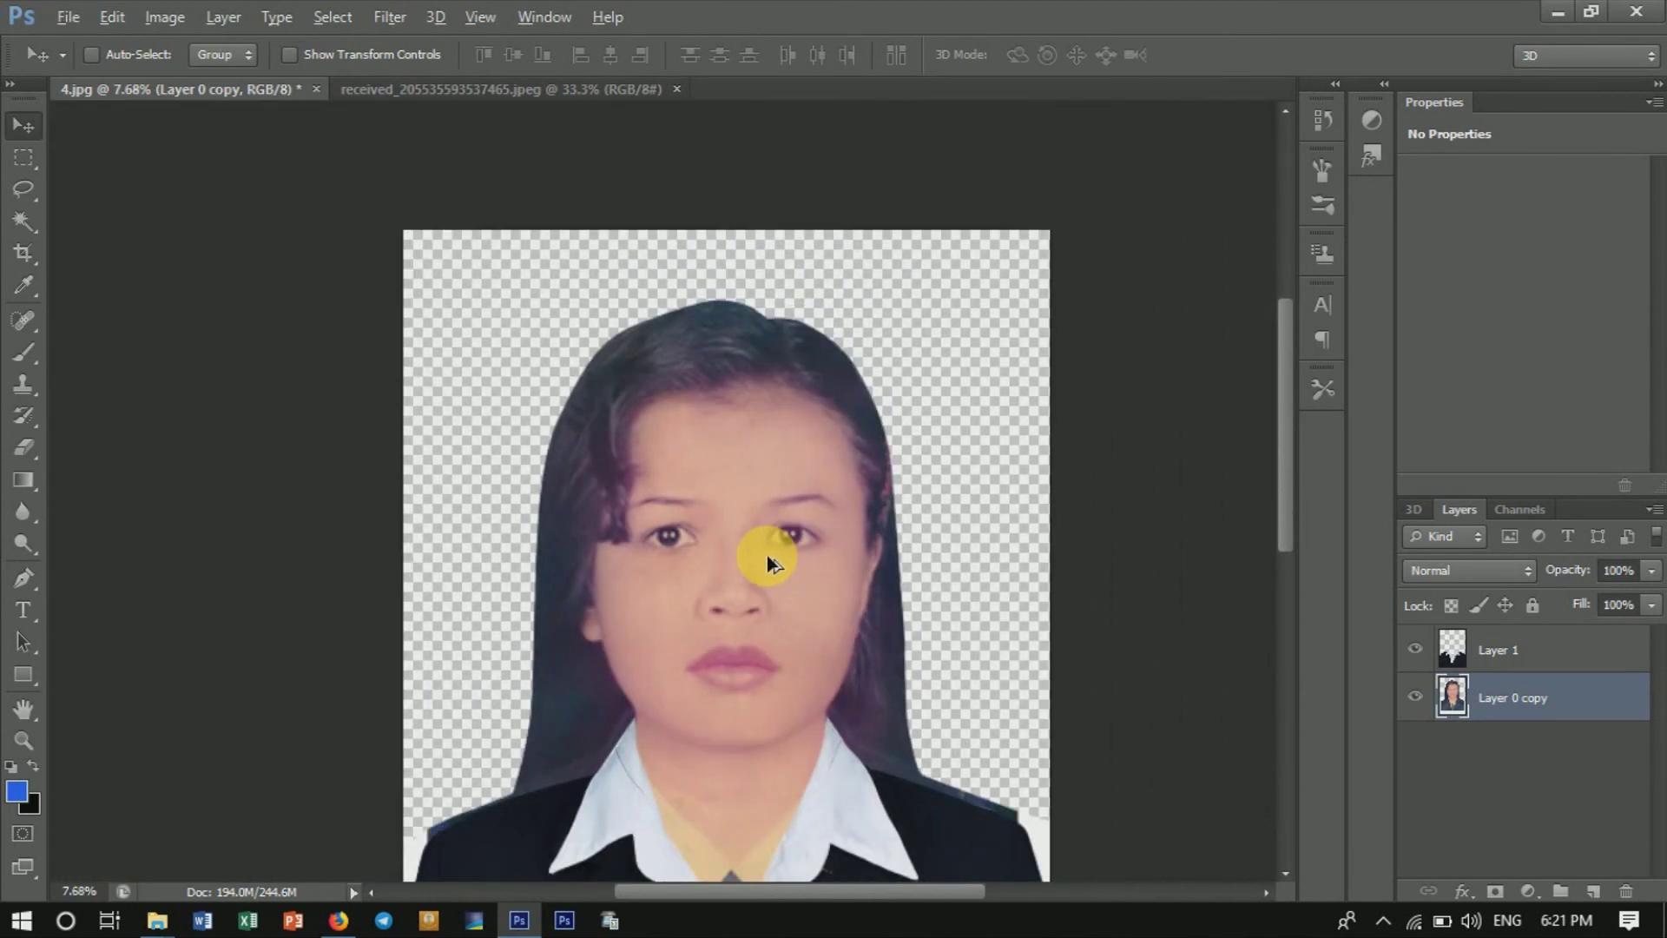
{"action": "scroll", "coordinate": [768, 555], "scroll_direction": "down", "scroll_amount": 1}
{"action": "scroll", "coordinate": [764, 570], "scroll_direction": "down", "scroll_amount": 1}
{"action": "scroll", "coordinate": [764, 569], "scroll_direction": "up", "scroll_amount": 2}
{"action": "scroll", "coordinate": [762, 585], "scroll_direction": "up", "scroll_amount": 2}
{"action": "mouse_move", "coordinate": [762, 594]}
{"action": "left_mouse_down"}
{"action": "mouse_move", "coordinate": [782, 533]}
{"action": "mouse_move", "coordinate": [800, 714]}
{"action": "left_mouse_up"}
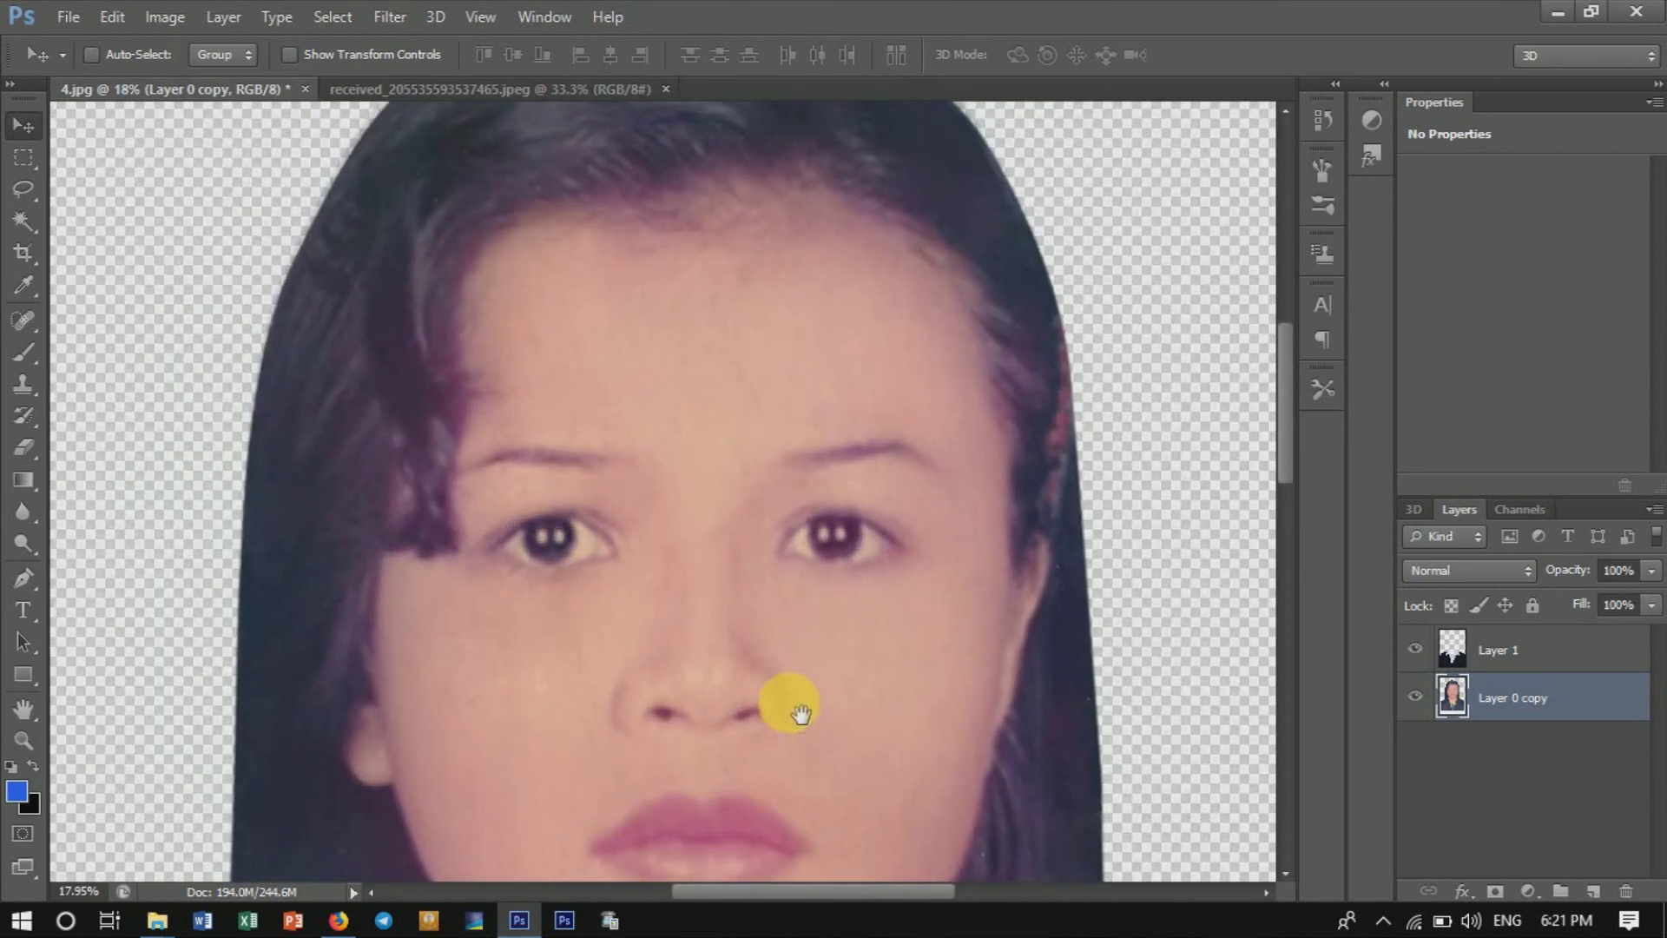
{"action": "scroll", "coordinate": [763, 623], "scroll_direction": "down", "scroll_amount": 1}
{"action": "scroll", "coordinate": [762, 623], "scroll_direction": "down", "scroll_amount": 1}
{"action": "scroll", "coordinate": [762, 623], "scroll_direction": "down", "scroll_amount": 1}
{"action": "scroll", "coordinate": [762, 623], "scroll_direction": "down", "scroll_amount": 1}
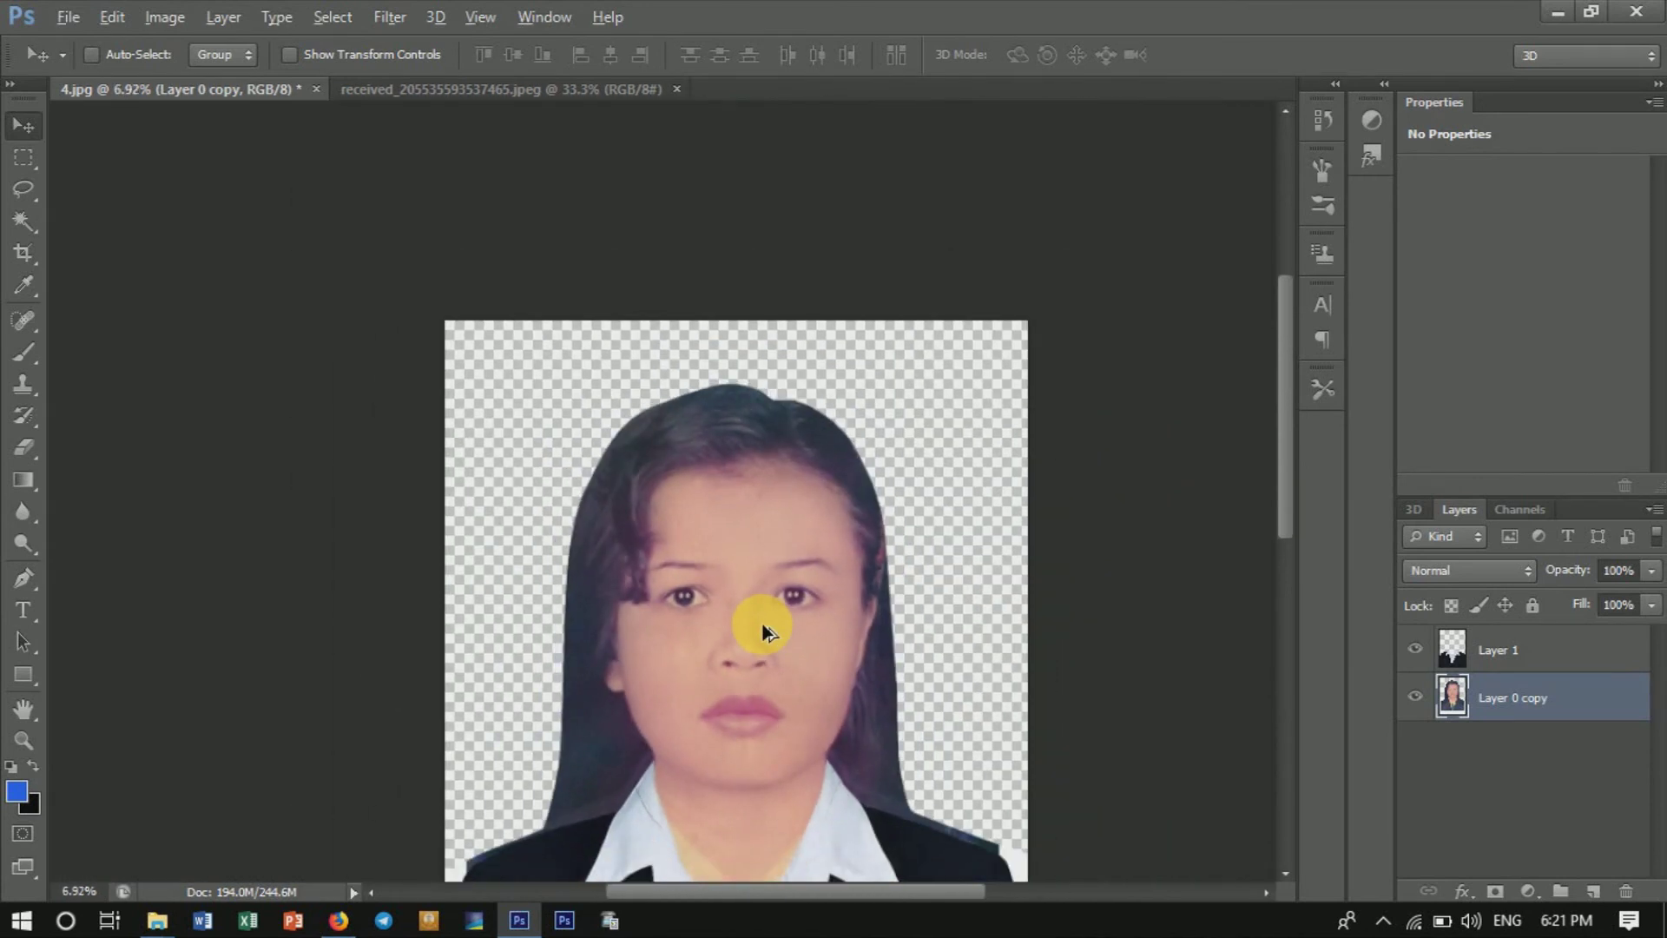
{"action": "scroll", "coordinate": [763, 624], "scroll_direction": "down", "scroll_amount": 2}
{"action": "scroll", "coordinate": [693, 523], "scroll_direction": "up", "scroll_amount": 1}
{"action": "scroll", "coordinate": [693, 523], "scroll_direction": "up", "scroll_amount": 1}
{"action": "scroll", "coordinate": [693, 524], "scroll_direction": "down", "scroll_amount": 2}
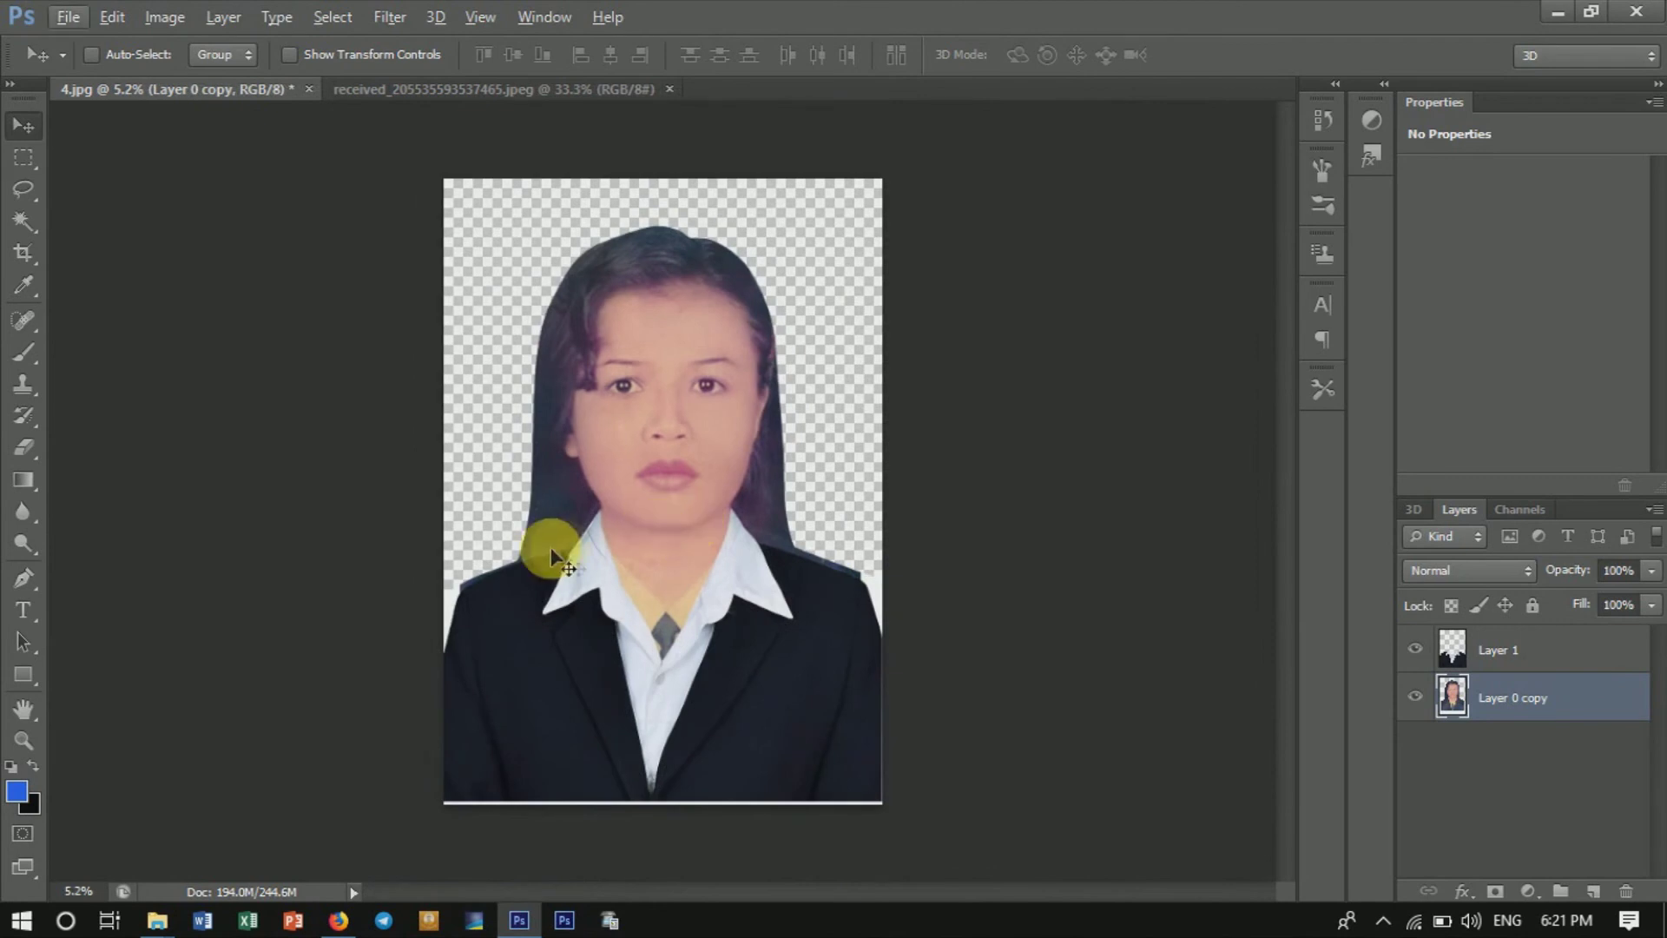
{"action": "scroll", "coordinate": [656, 550], "scroll_direction": "up", "scroll_amount": 2}
{"action": "scroll", "coordinate": [657, 550], "scroll_direction": "up", "scroll_amount": 2}
{"action": "scroll", "coordinate": [657, 551], "scroll_direction": "up", "scroll_amount": 2}
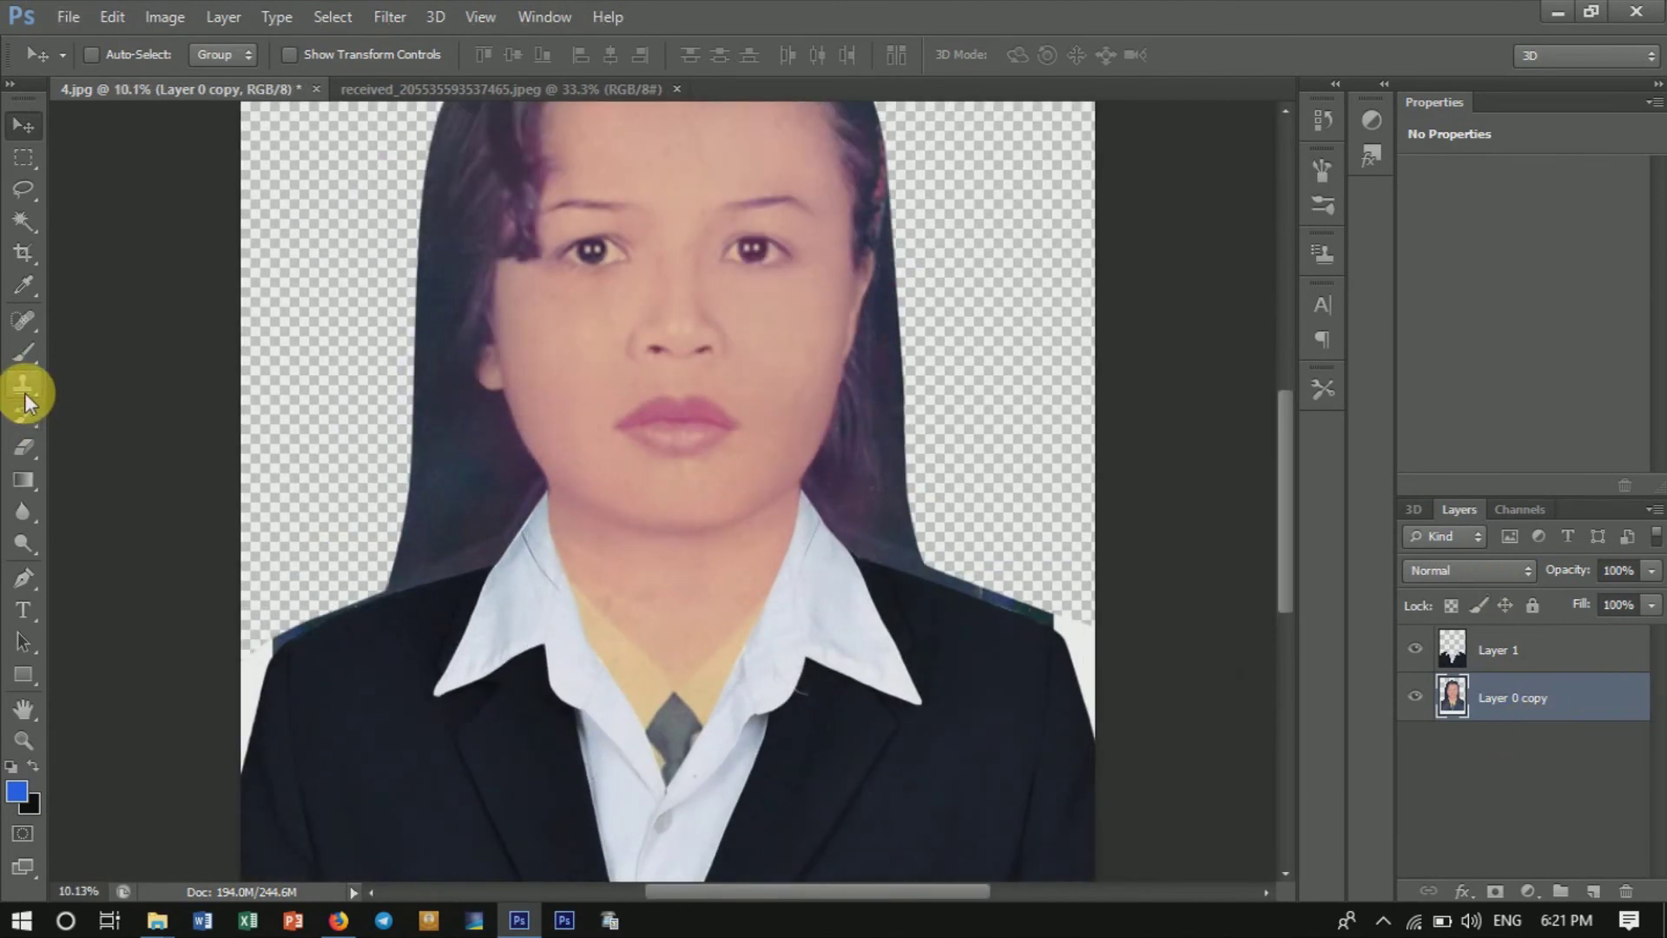
{"action": "left_click", "coordinate": [24, 386]}
Clone Stamp over the hair edges on both sides of the neck with a 257 px brush.
{"action": "right_click", "coordinate": [459, 533]}
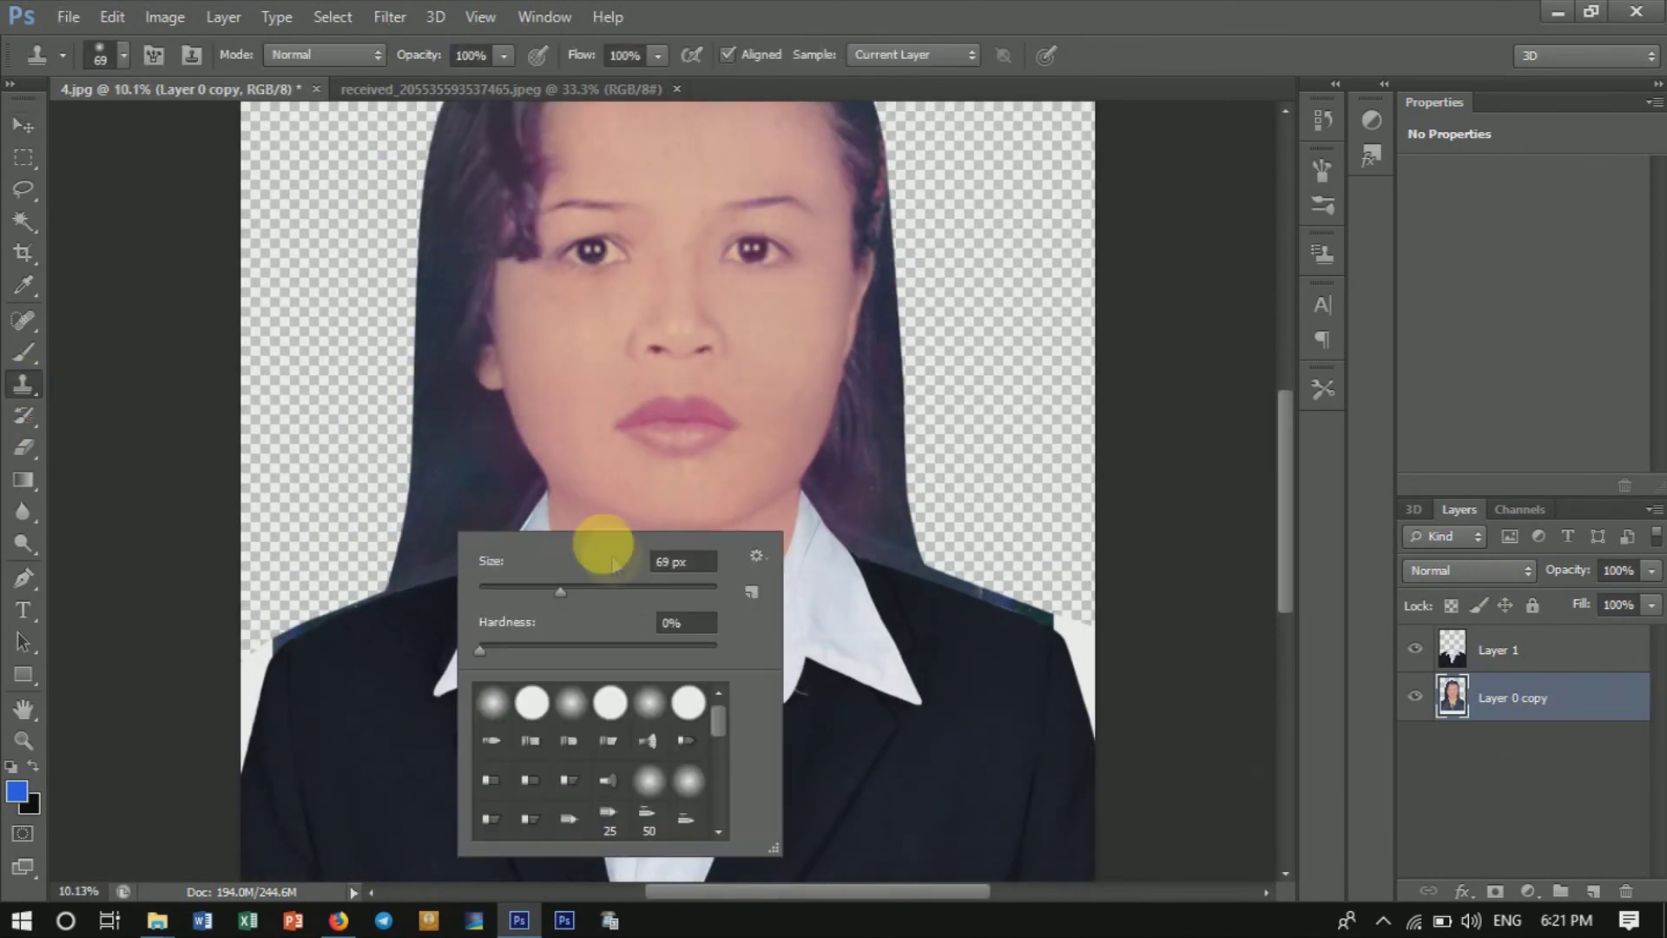
{"action": "left_click", "coordinate": [664, 587]}
{"action": "left_click", "coordinate": [472, 510]}
{"action": "mouse_move", "coordinate": [422, 592]}
{"action": "left_mouse_down"}
{"action": "mouse_move", "coordinate": [507, 525]}
{"action": "mouse_move", "coordinate": [485, 503]}
{"action": "mouse_move", "coordinate": [458, 550]}
{"action": "mouse_move", "coordinate": [417, 570]}
{"action": "mouse_move", "coordinate": [458, 562]}
{"action": "mouse_move", "coordinate": [450, 533]}
{"action": "mouse_move", "coordinate": [526, 547]}
{"action": "mouse_move", "coordinate": [523, 504]}
{"action": "mouse_move", "coordinate": [521, 540]}
{"action": "left_mouse_up"}
{"action": "mouse_move", "coordinate": [886, 551]}
{"action": "left_mouse_down"}
{"action": "mouse_move", "coordinate": [904, 495]}
{"action": "mouse_move", "coordinate": [849, 495]}
{"action": "mouse_move", "coordinate": [848, 532]}
{"action": "mouse_move", "coordinate": [889, 532]}
{"action": "mouse_move", "coordinate": [955, 578]}
{"action": "mouse_move", "coordinate": [886, 552]}
{"action": "mouse_move", "coordinate": [960, 551]}
{"action": "left_mouse_up"}
Erase the dark fringe above both shoulders with a 298 px eraser.
{"action": "left_click", "coordinate": [26, 456]}
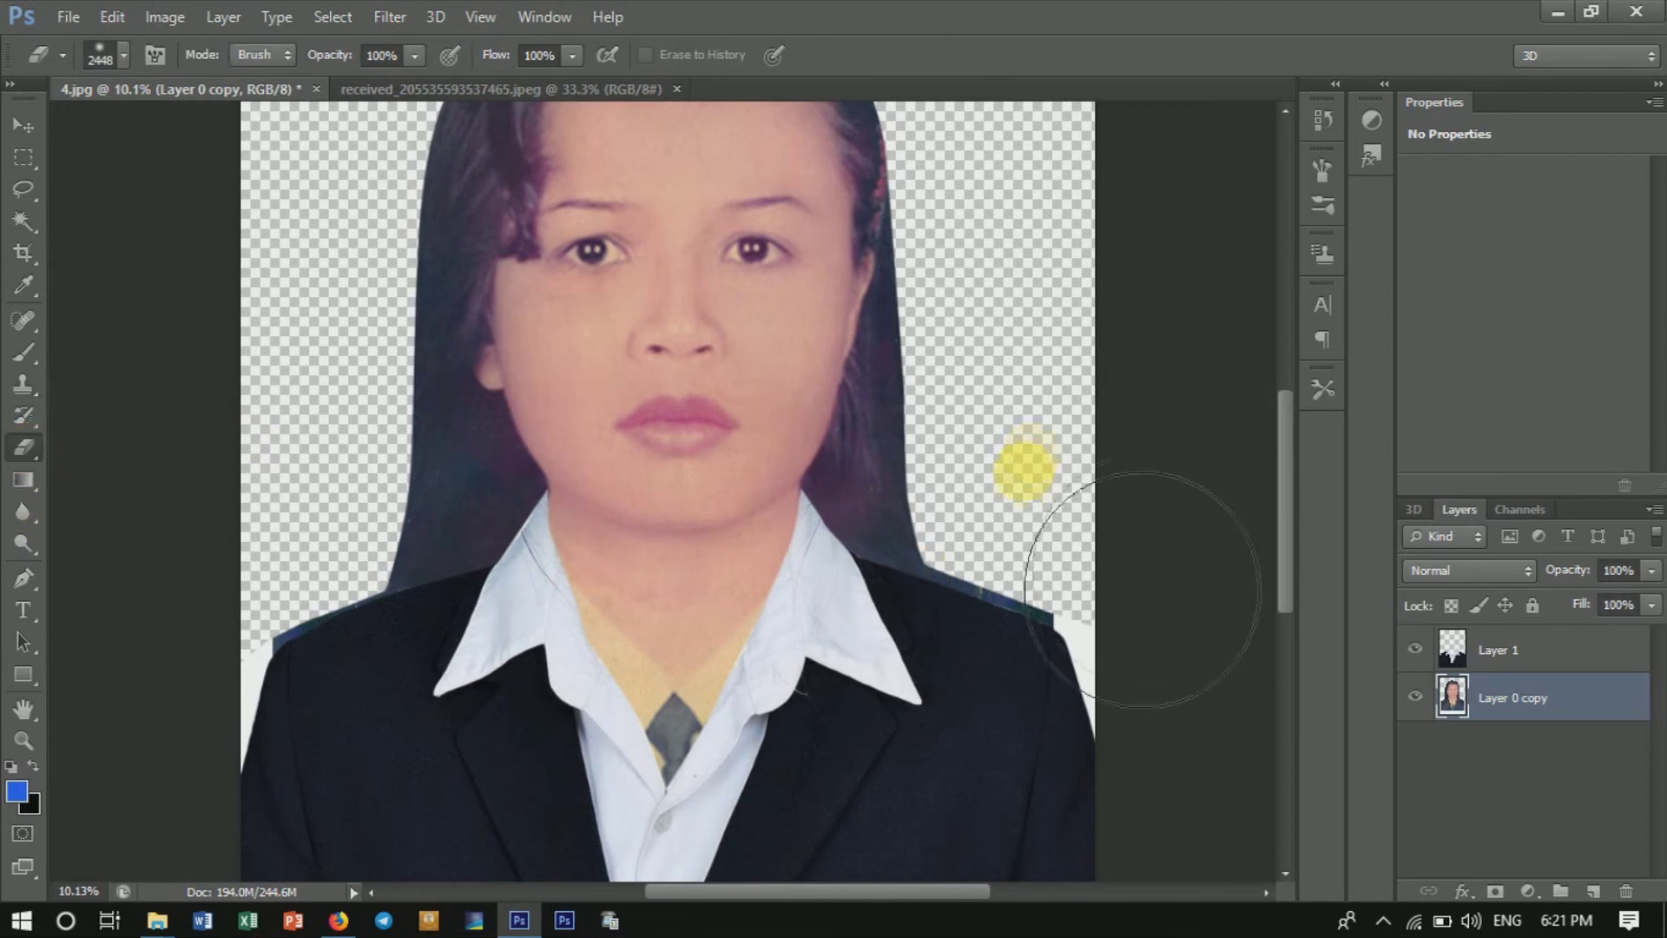
{"action": "right_click", "coordinate": [1046, 528]}
{"action": "right_click", "coordinate": [991, 573]}
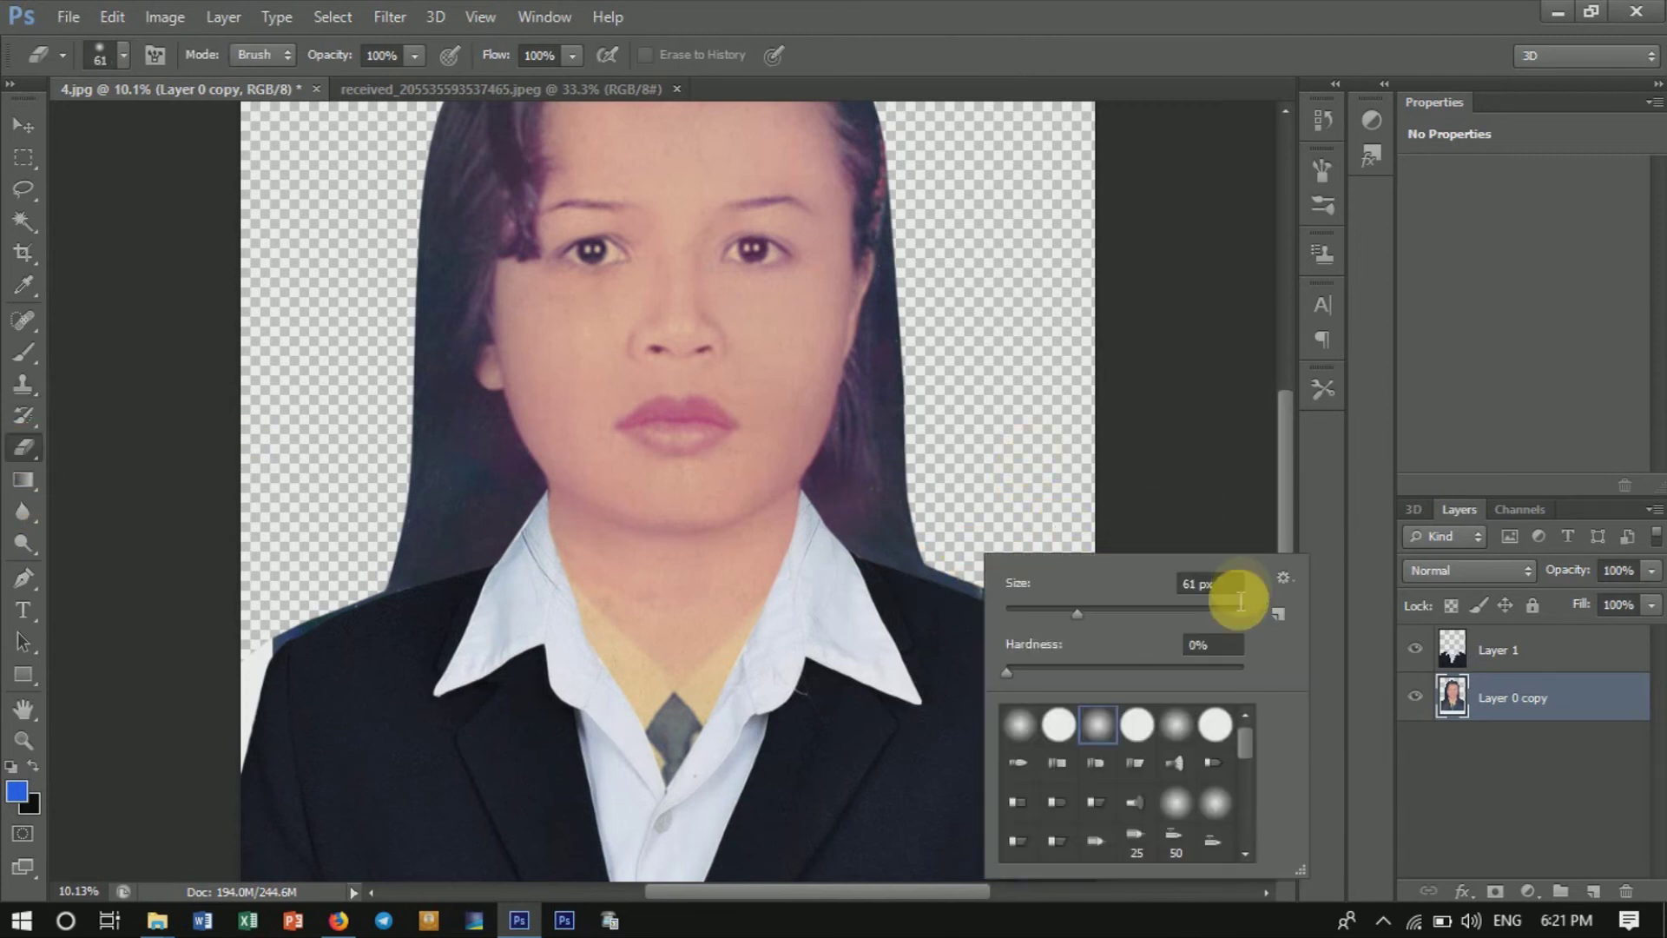
{"action": "left_click_drag", "start_coordinate": [1150, 613], "coordinate": [1166, 611]}
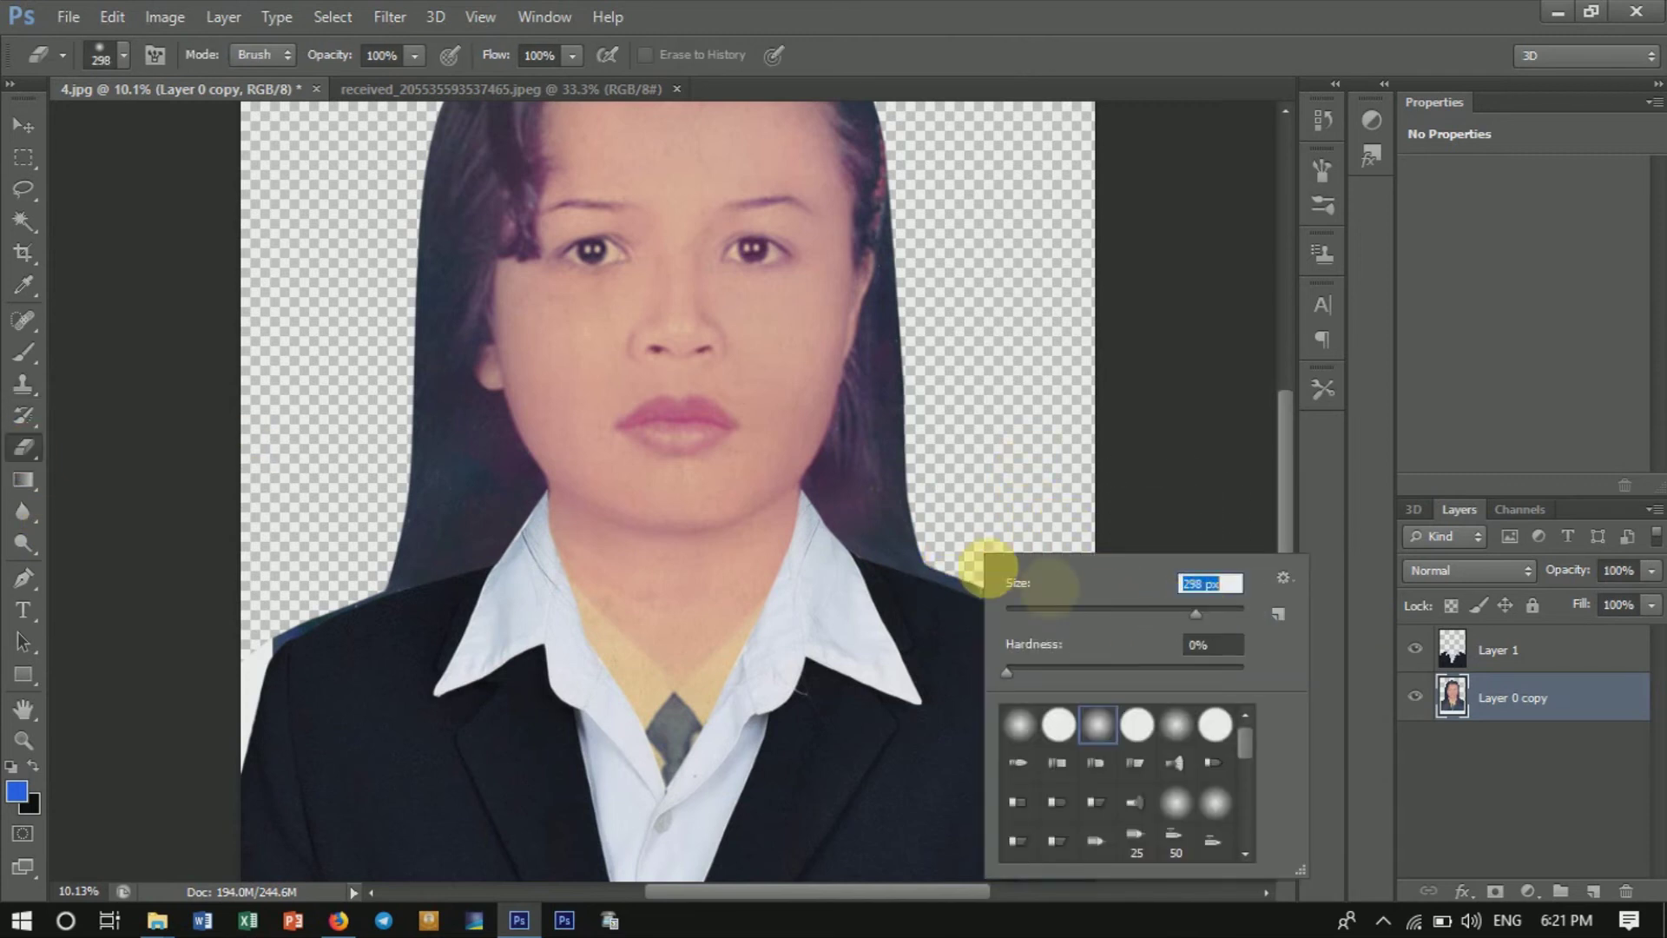
{"action": "left_click", "coordinate": [974, 564]}
{"action": "mouse_move", "coordinate": [953, 570]}
{"action": "left_mouse_down"}
{"action": "mouse_move", "coordinate": [998, 601]}
{"action": "mouse_move", "coordinate": [965, 592]}
{"action": "left_mouse_up"}
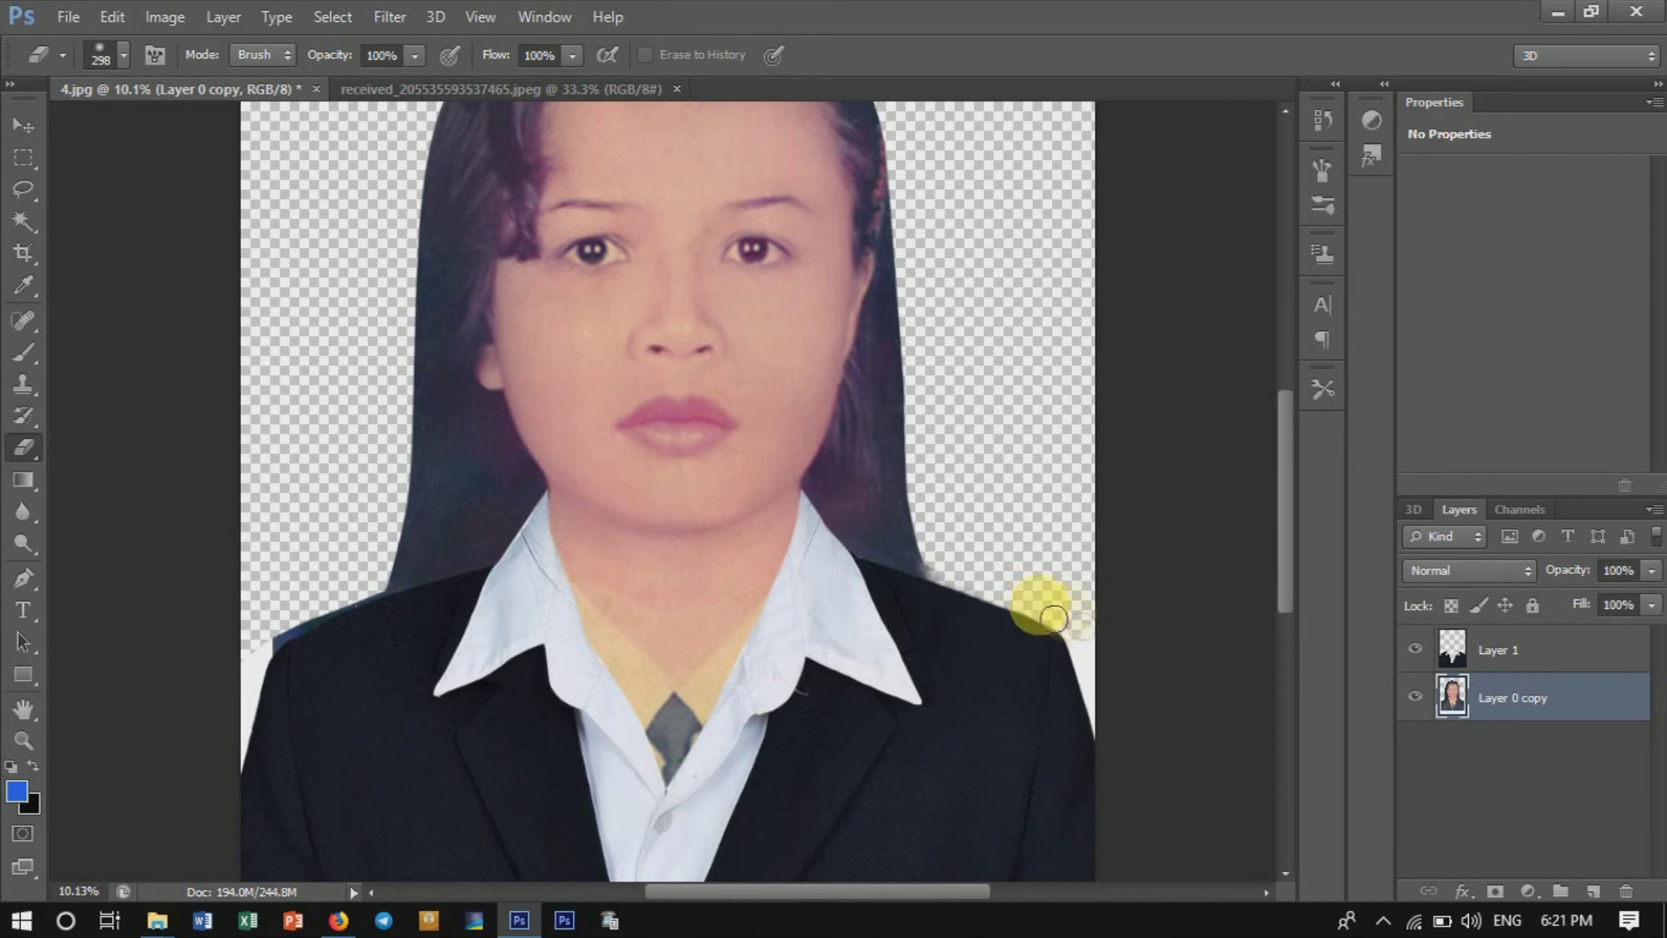
{"action": "left_click", "coordinate": [335, 595]}
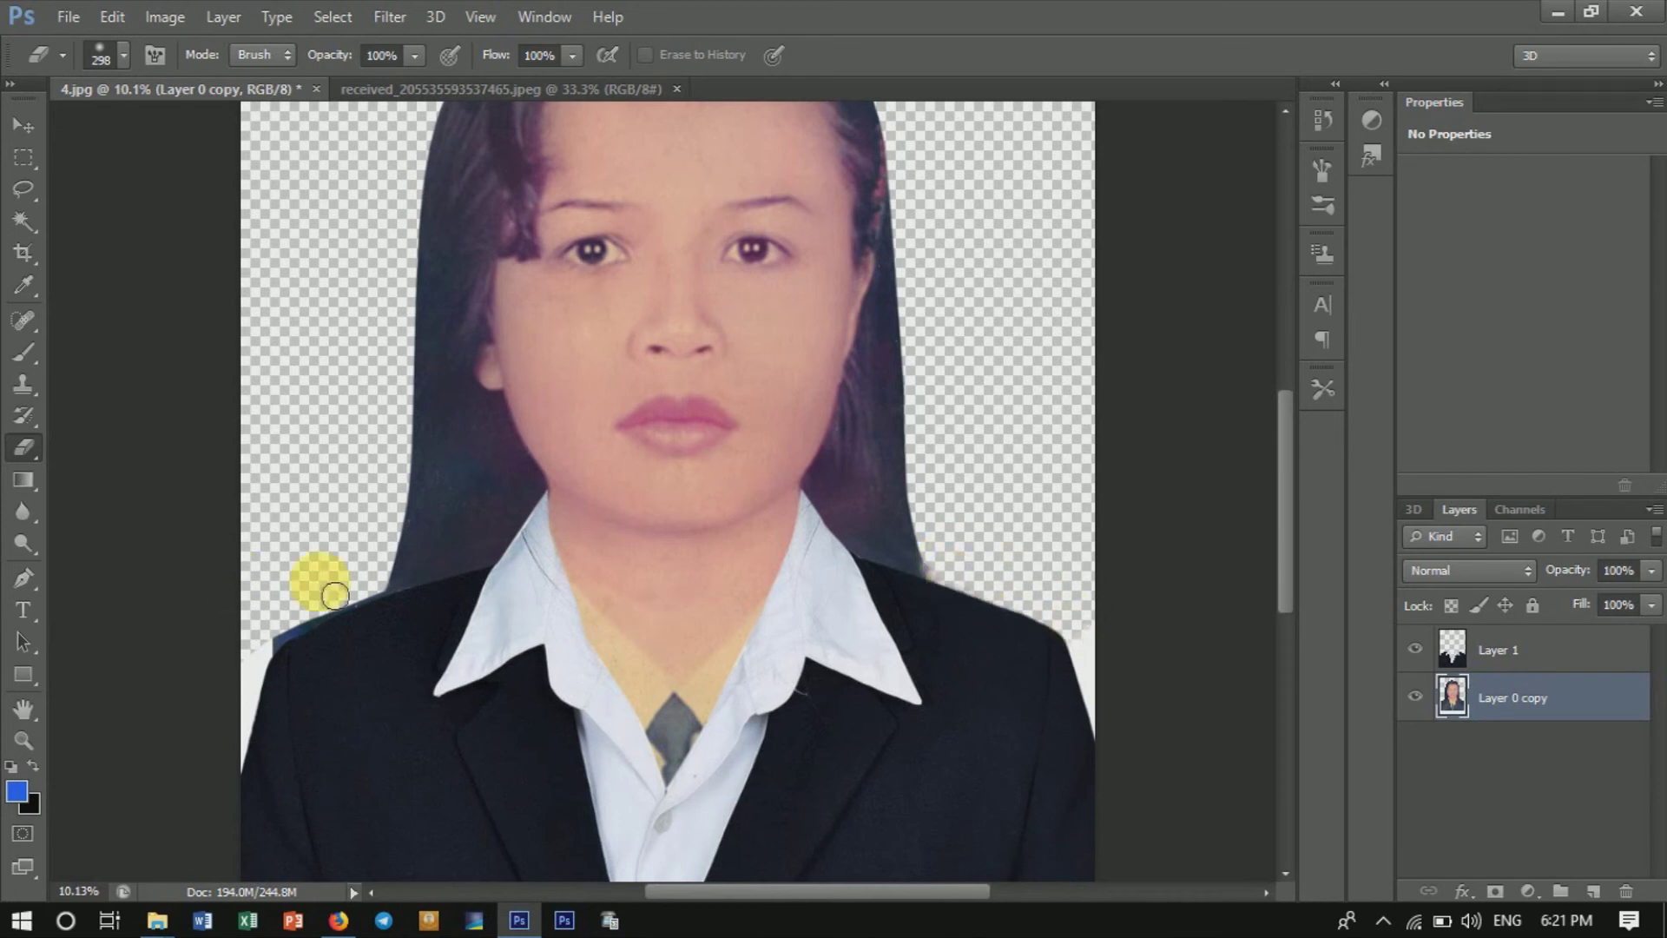
{"action": "left_click_drag", "start_coordinate": [373, 609], "coordinate": [308, 640]}
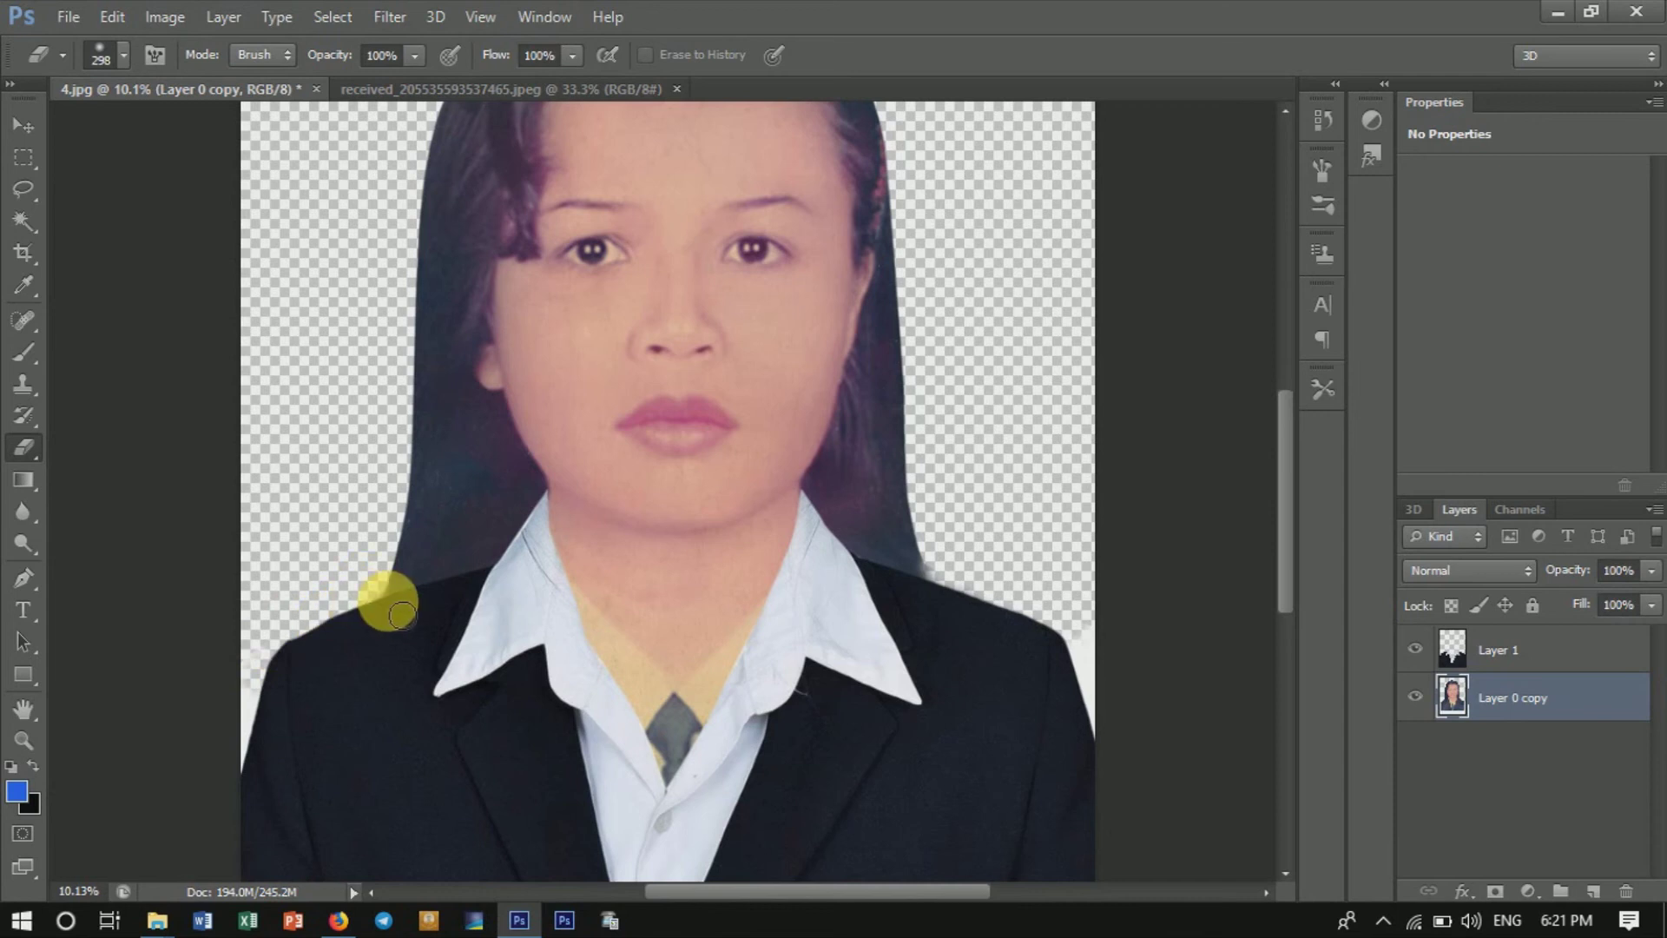
{"action": "scroll", "coordinate": [402, 615], "scroll_direction": "down", "scroll_amount": 3}
{"action": "scroll", "coordinate": [663, 633], "scroll_direction": "up", "scroll_amount": 1}
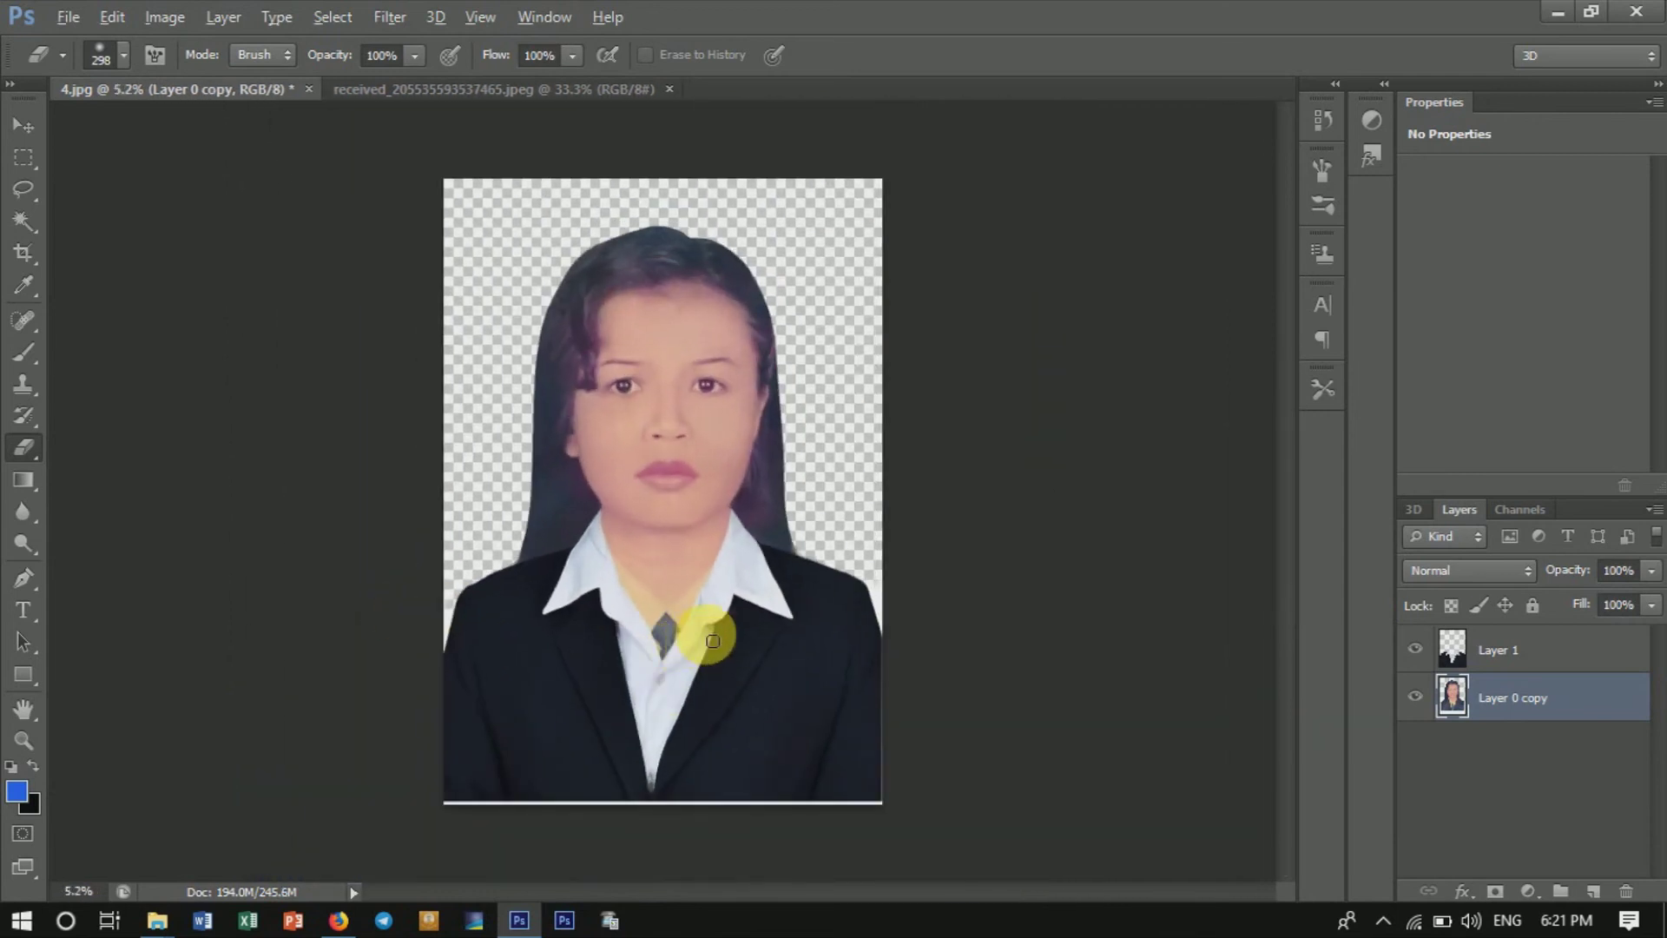
{"action": "scroll", "coordinate": [834, 608], "scroll_direction": "down", "scroll_amount": 1}
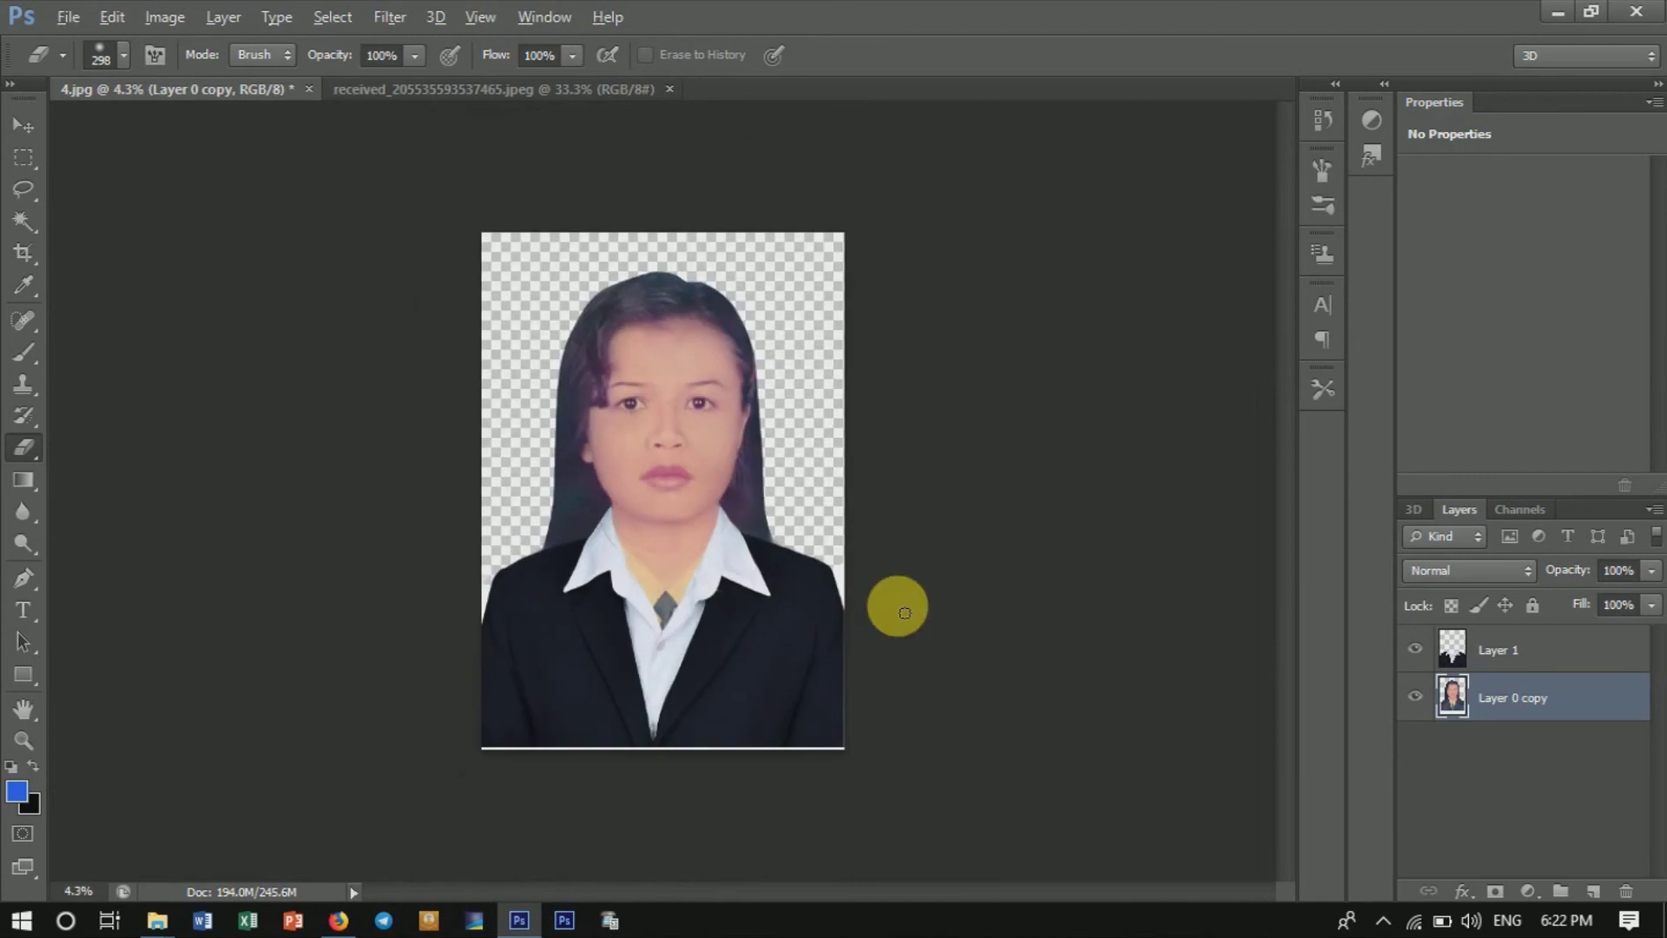
{"action": "scroll", "coordinate": [803, 620], "scroll_direction": "up", "scroll_amount": 1}
{"action": "scroll", "coordinate": [795, 503], "scroll_direction": "up", "scroll_amount": 2}
{"action": "scroll", "coordinate": [820, 548], "scroll_direction": "up", "scroll_amount": 1}
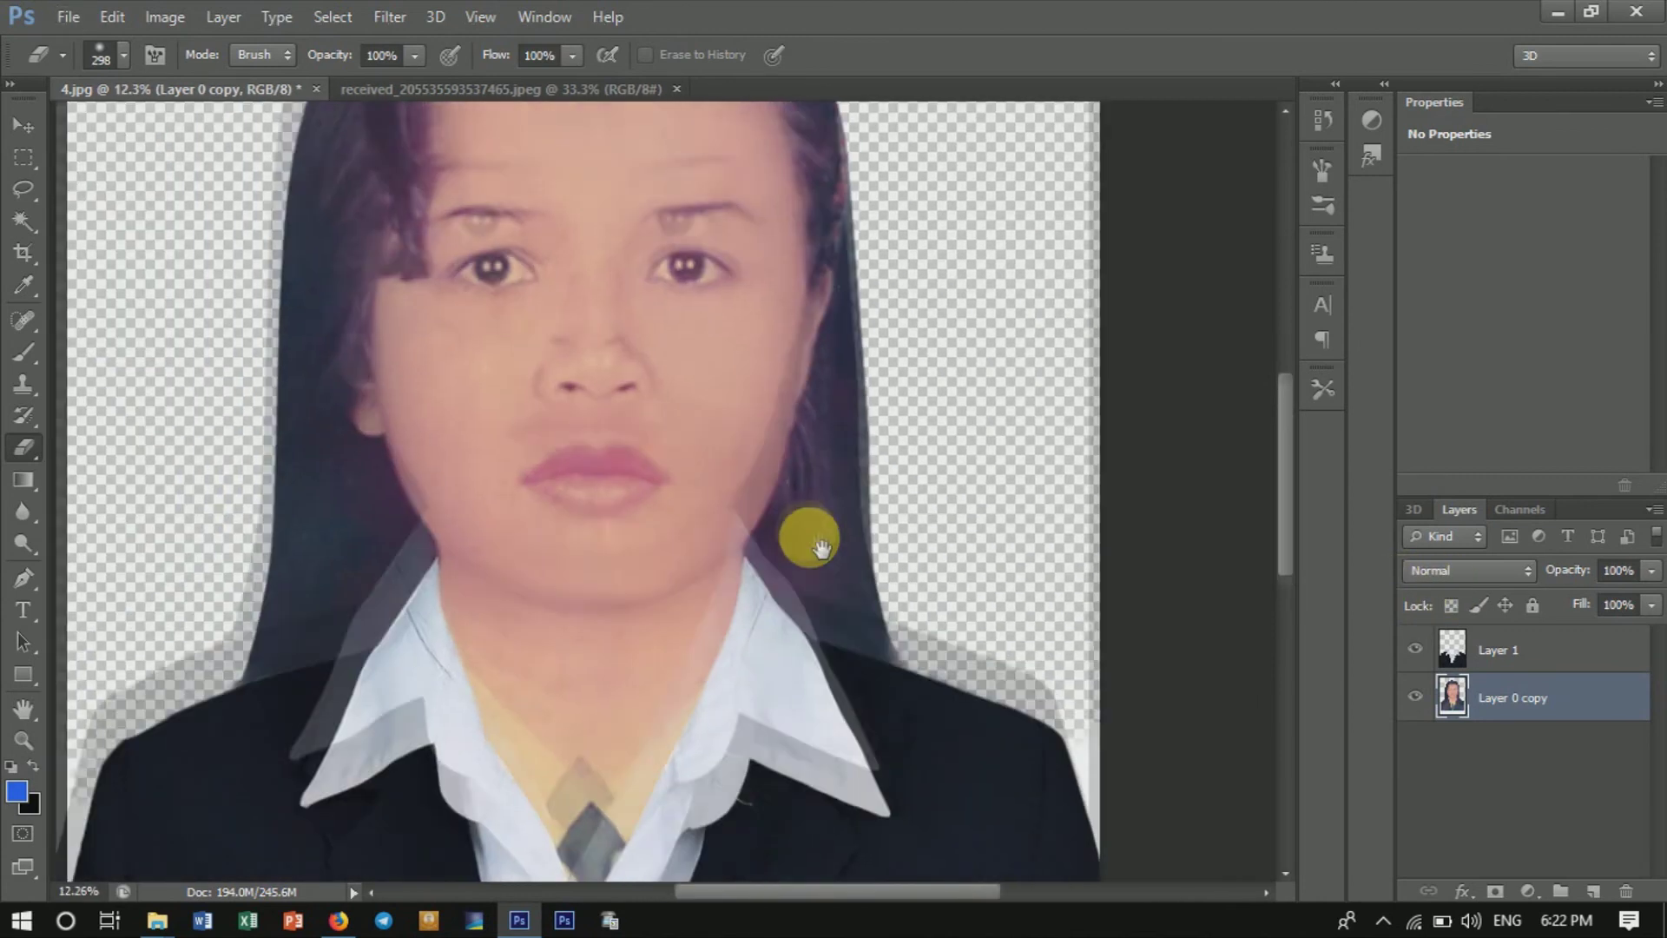
{"action": "scroll", "coordinate": [825, 486], "scroll_direction": "down", "scroll_amount": 1}
{"action": "scroll", "coordinate": [860, 538], "scroll_direction": "up", "scroll_amount": 2}
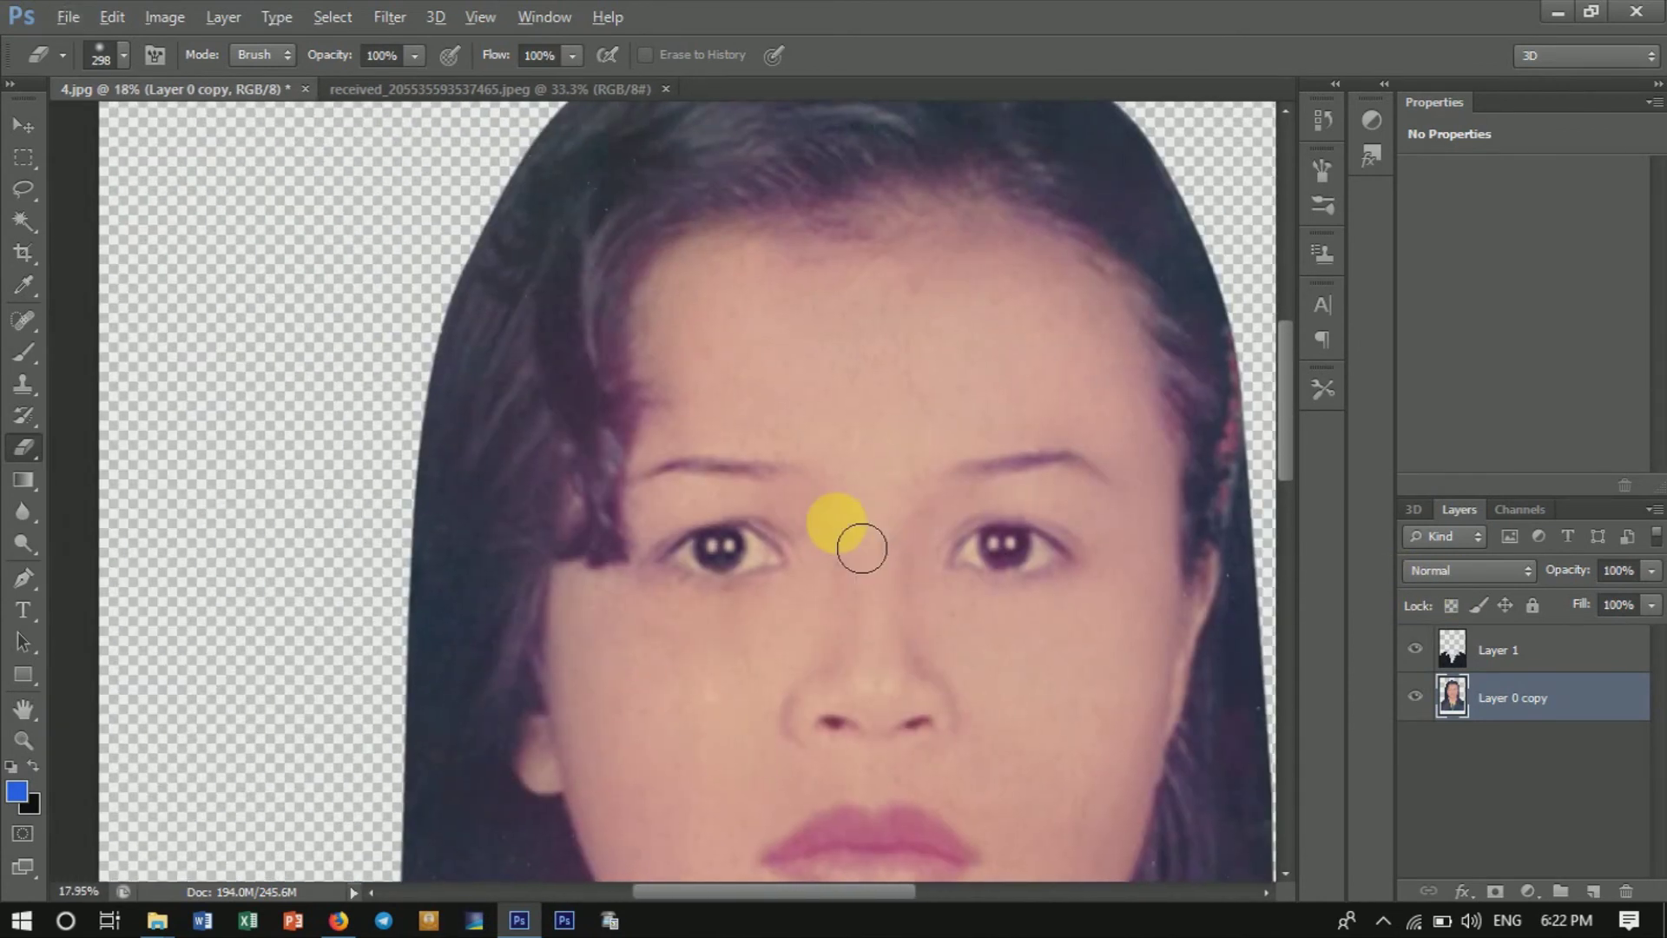
{"action": "scroll", "coordinate": [856, 534], "scroll_direction": "down", "scroll_amount": 2}
{"action": "scroll", "coordinate": [842, 525], "scroll_direction": "down", "scroll_amount": 1}
{"action": "scroll", "coordinate": [845, 531], "scroll_direction": "down", "scroll_amount": 1}
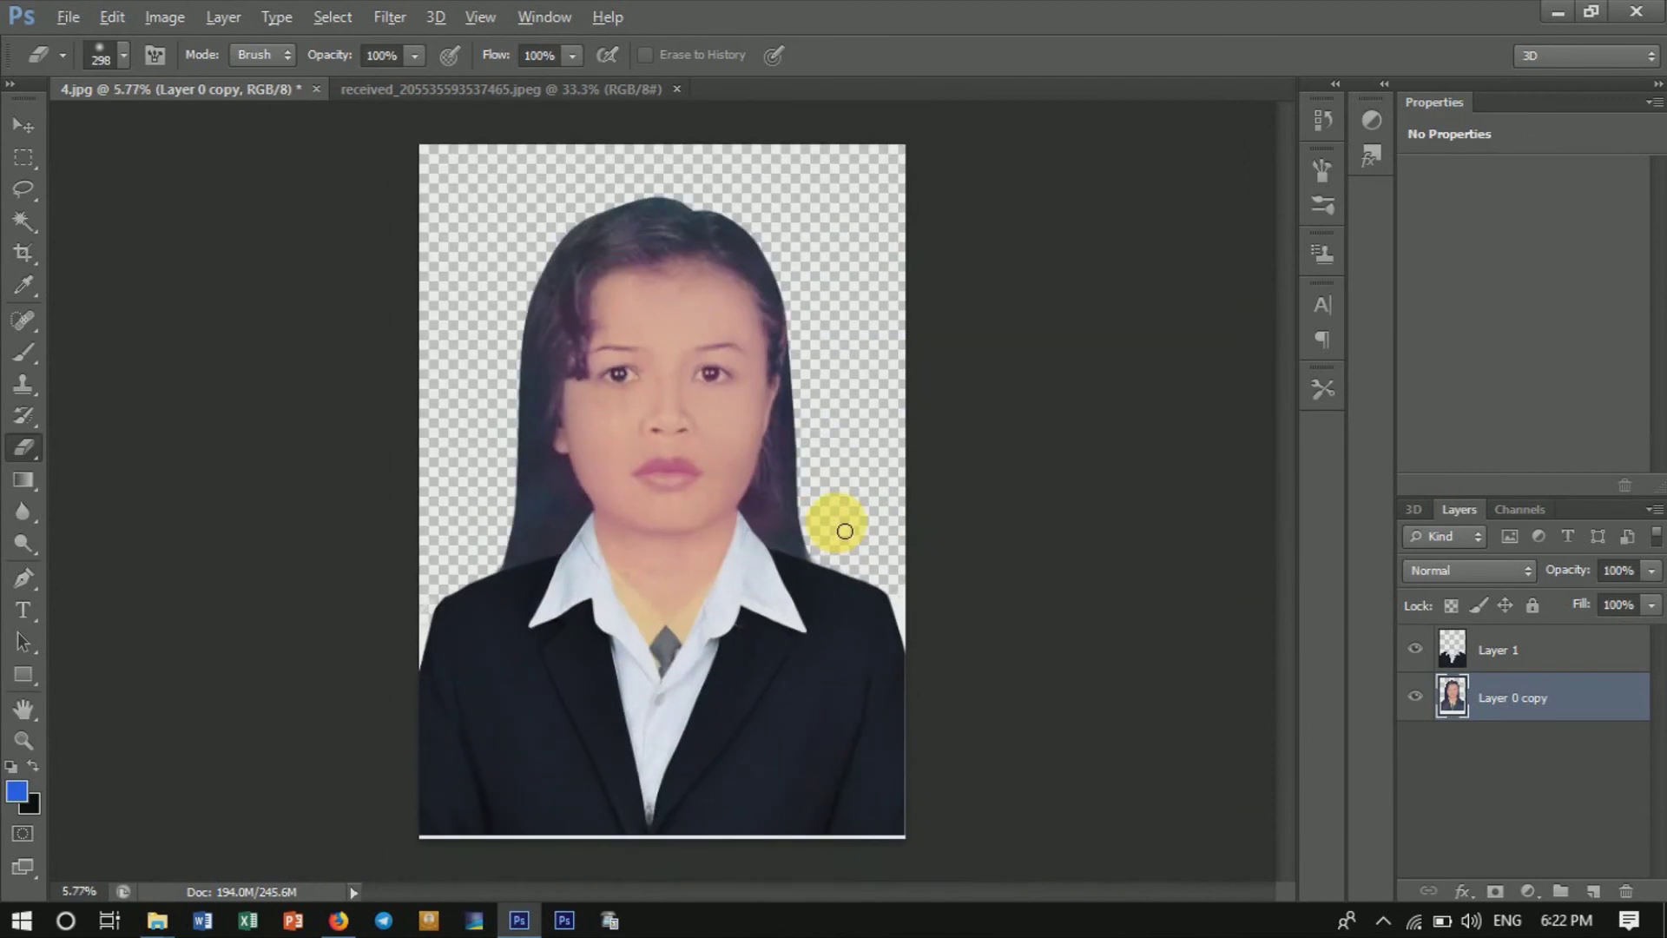
{"action": "scroll", "coordinate": [830, 542], "scroll_direction": "down", "scroll_amount": 1}
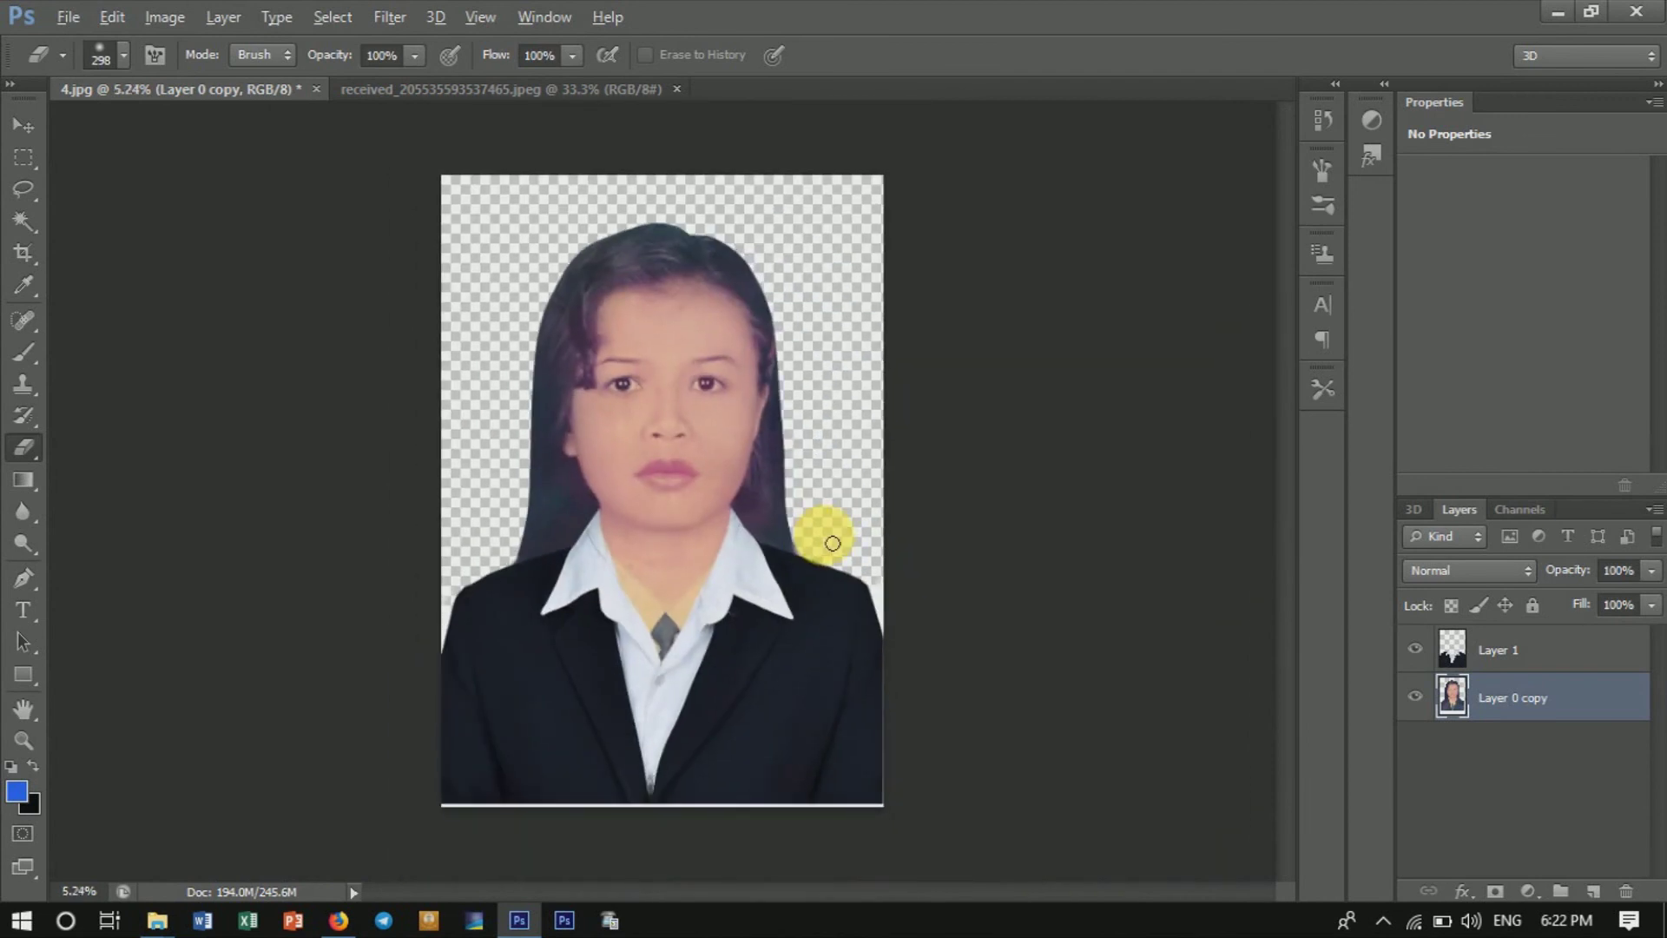
{"action": "scroll", "coordinate": [832, 543], "scroll_direction": "up", "scroll_amount": 1}
Select Layer 1, the suit, and set the Clone Stamp brush to 494 px.
{"action": "left_click", "coordinate": [19, 132]}
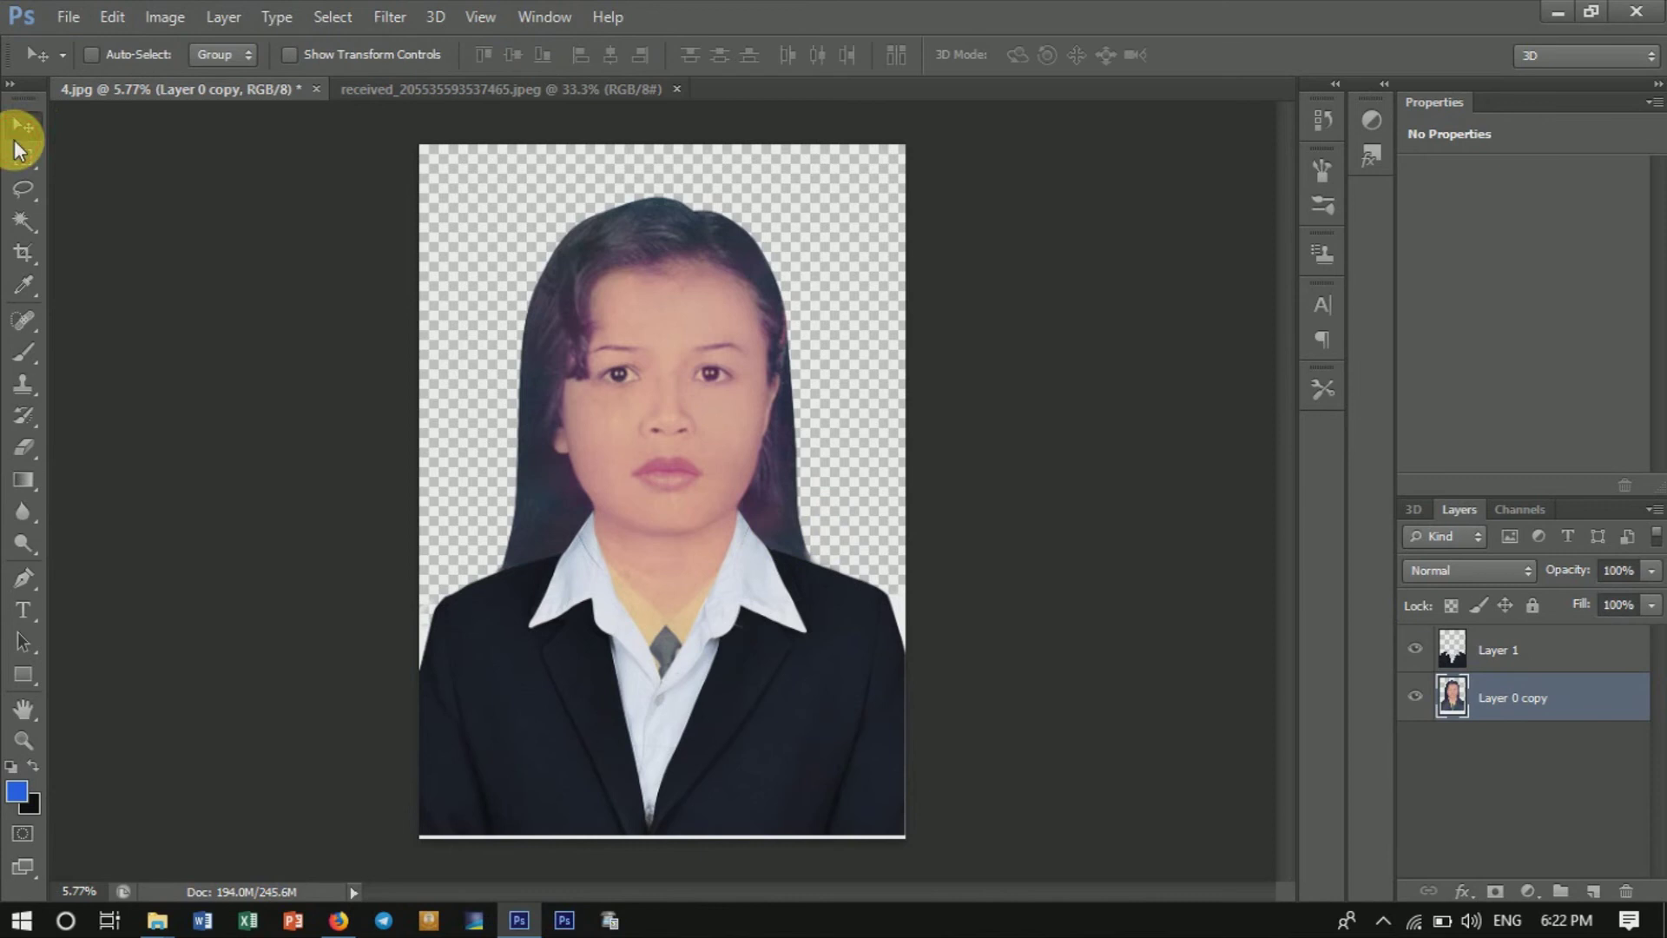
{"action": "scroll", "coordinate": [749, 519], "scroll_direction": "up", "scroll_amount": 1}
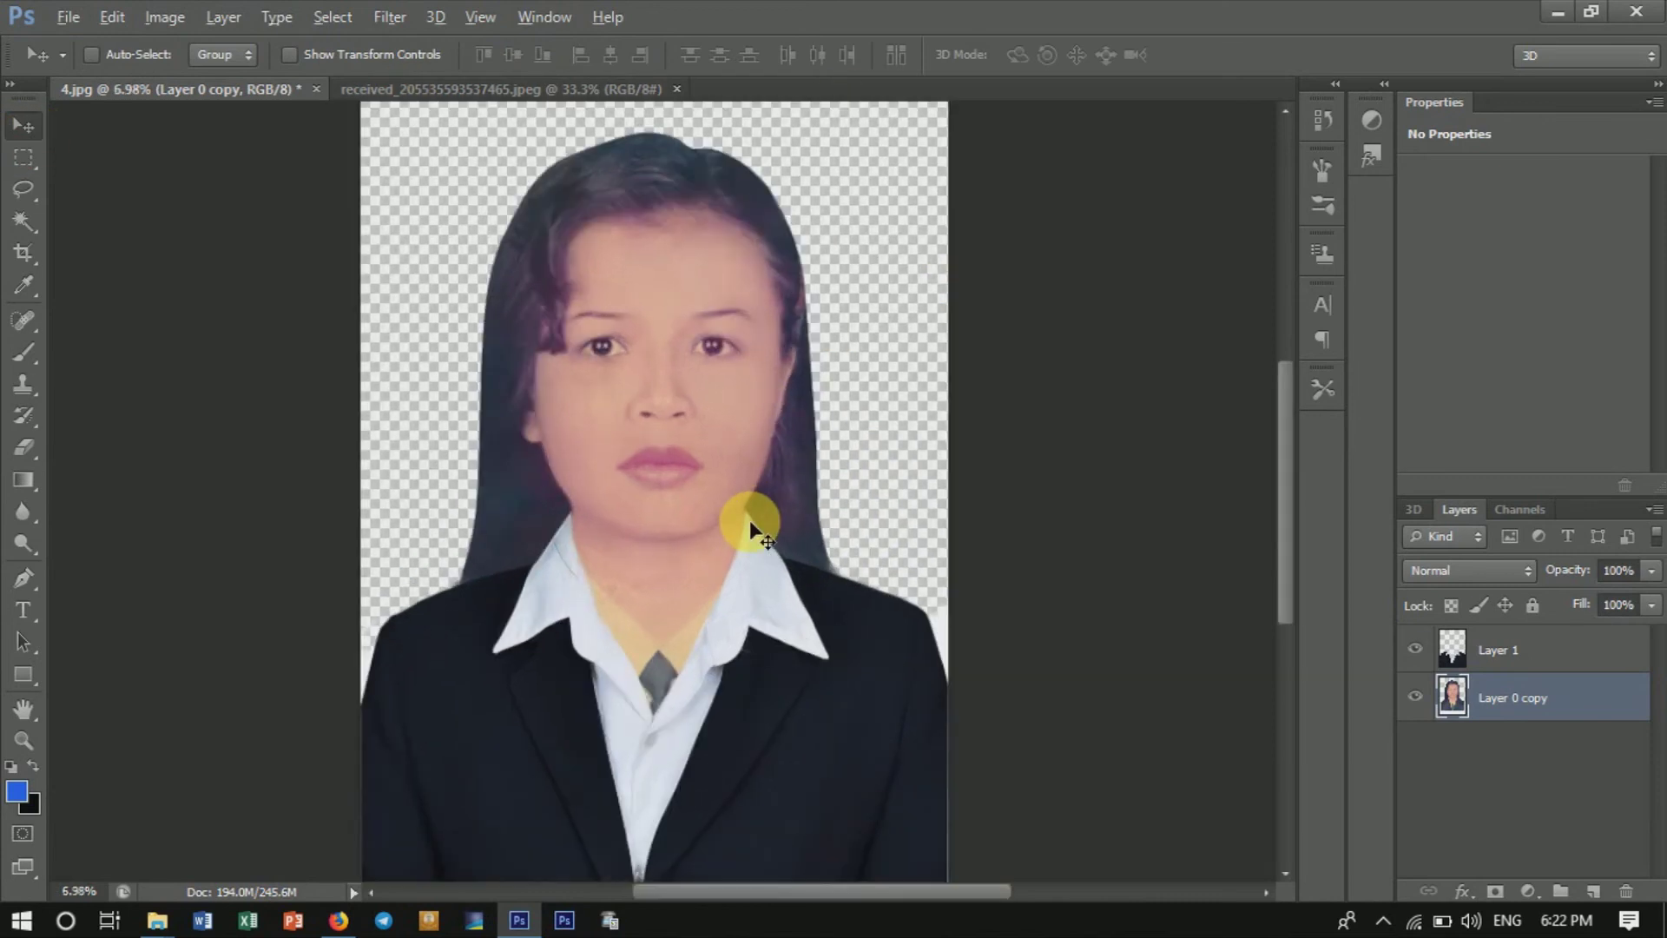
{"action": "scroll", "coordinate": [752, 530], "scroll_direction": "down", "scroll_amount": 2}
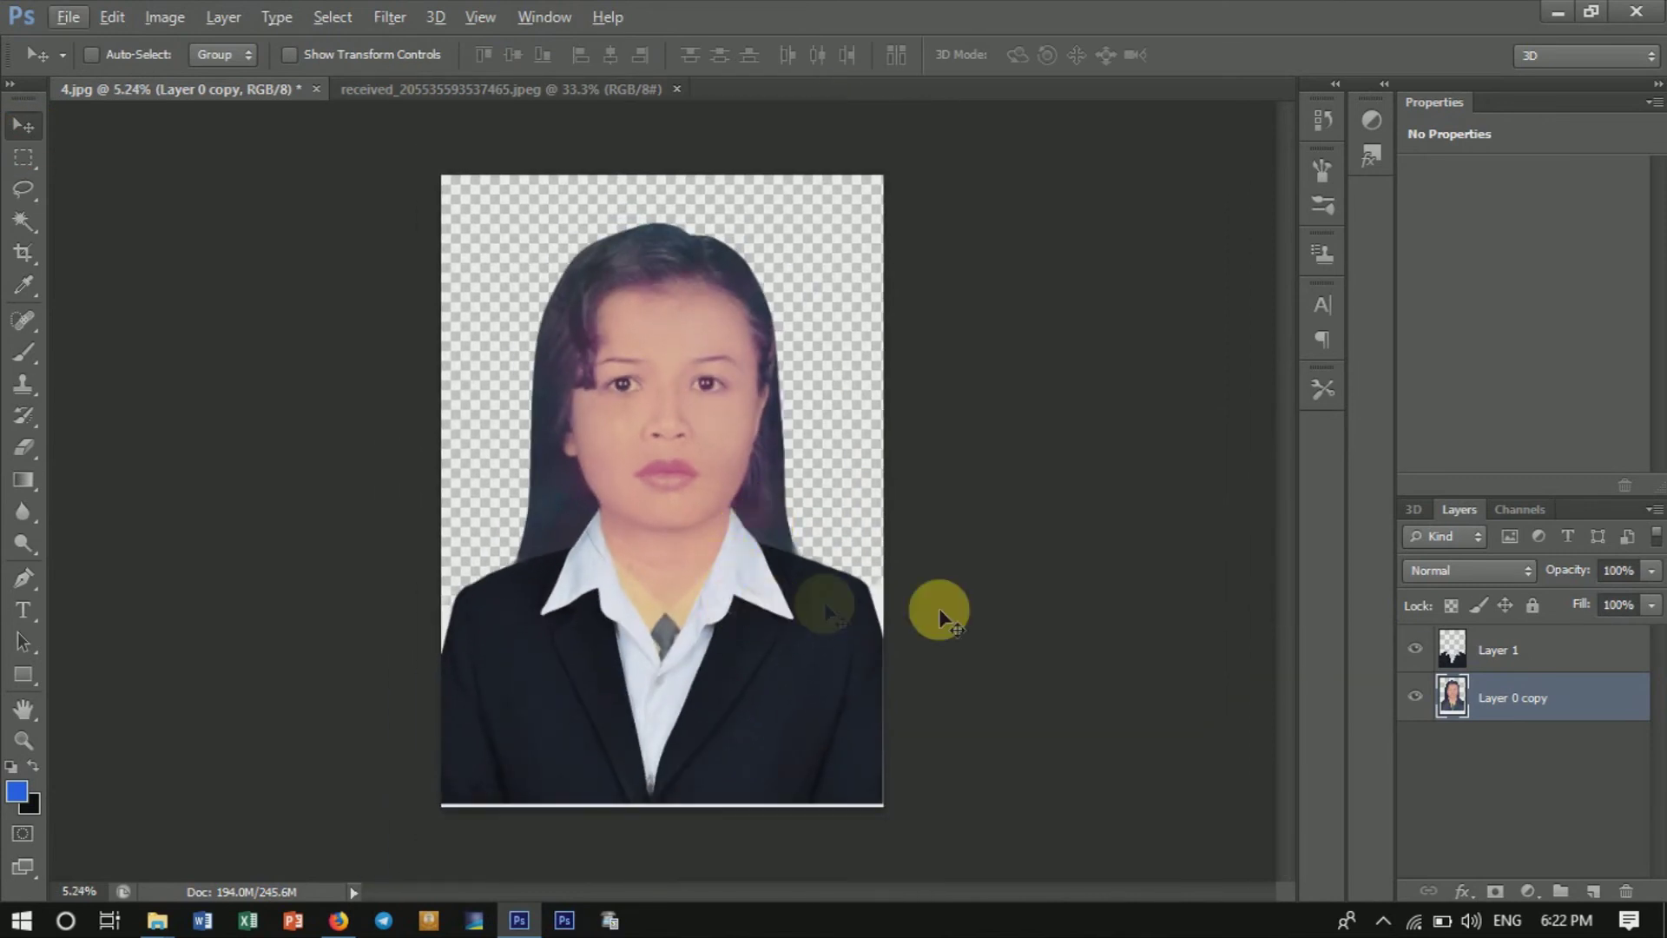
{"action": "left_click", "coordinate": [1506, 653]}
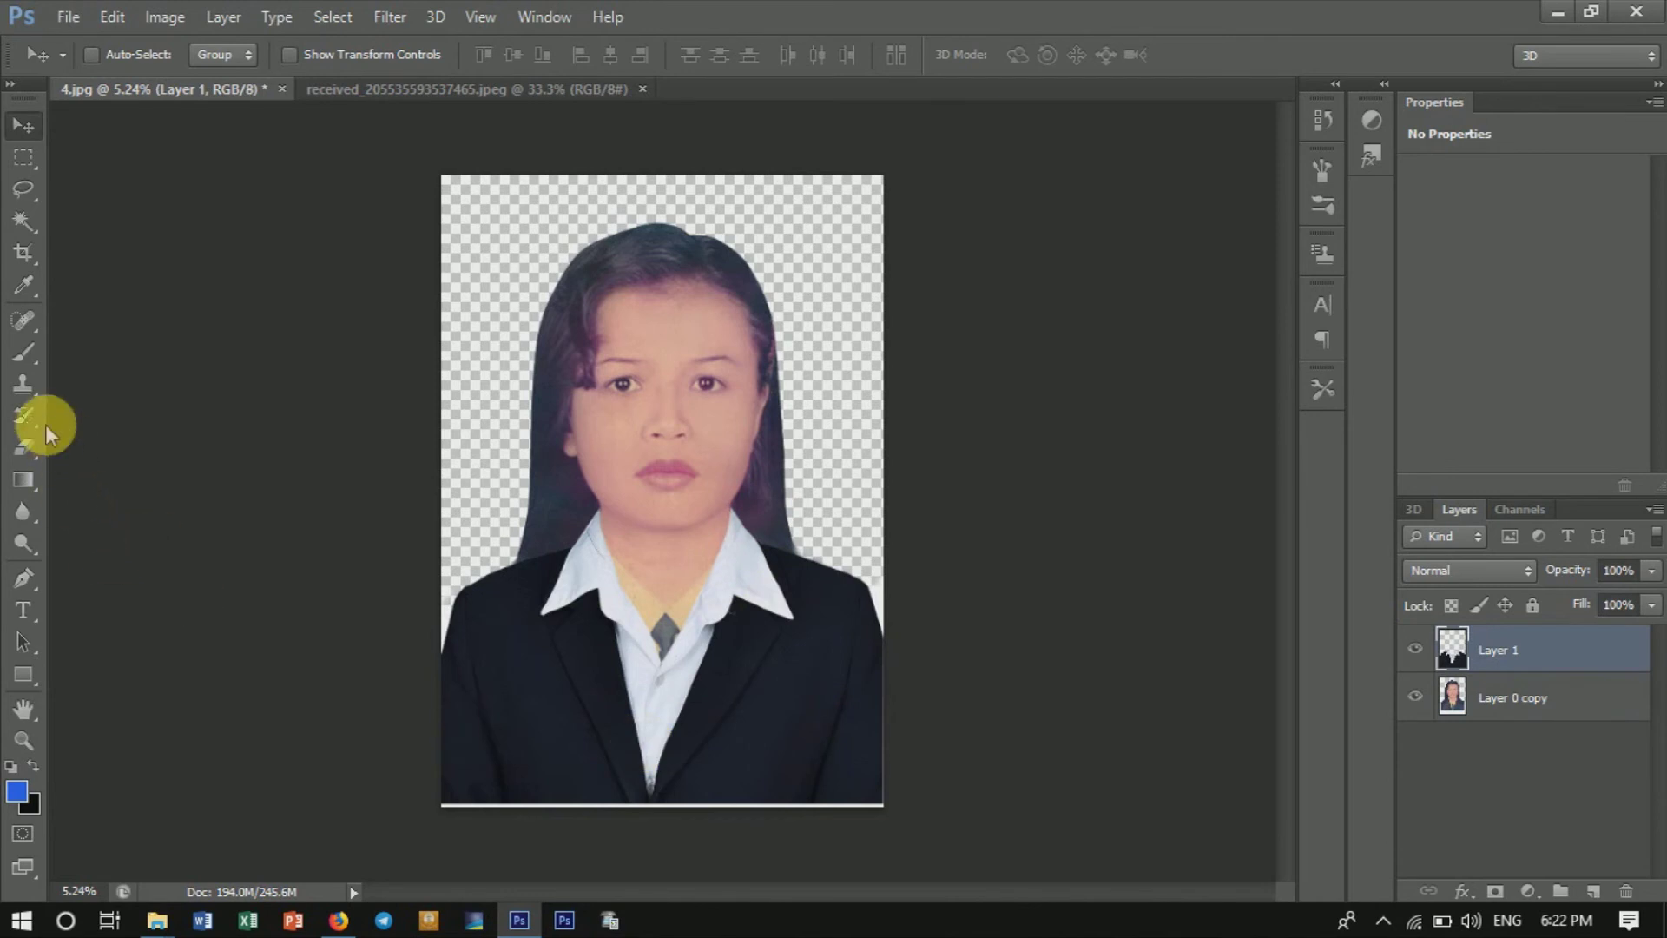
{"action": "left_click", "coordinate": [24, 383]}
{"action": "right_click", "coordinate": [540, 786]}
{"action": "left_click_drag", "start_coordinate": [754, 639], "coordinate": [783, 638]}
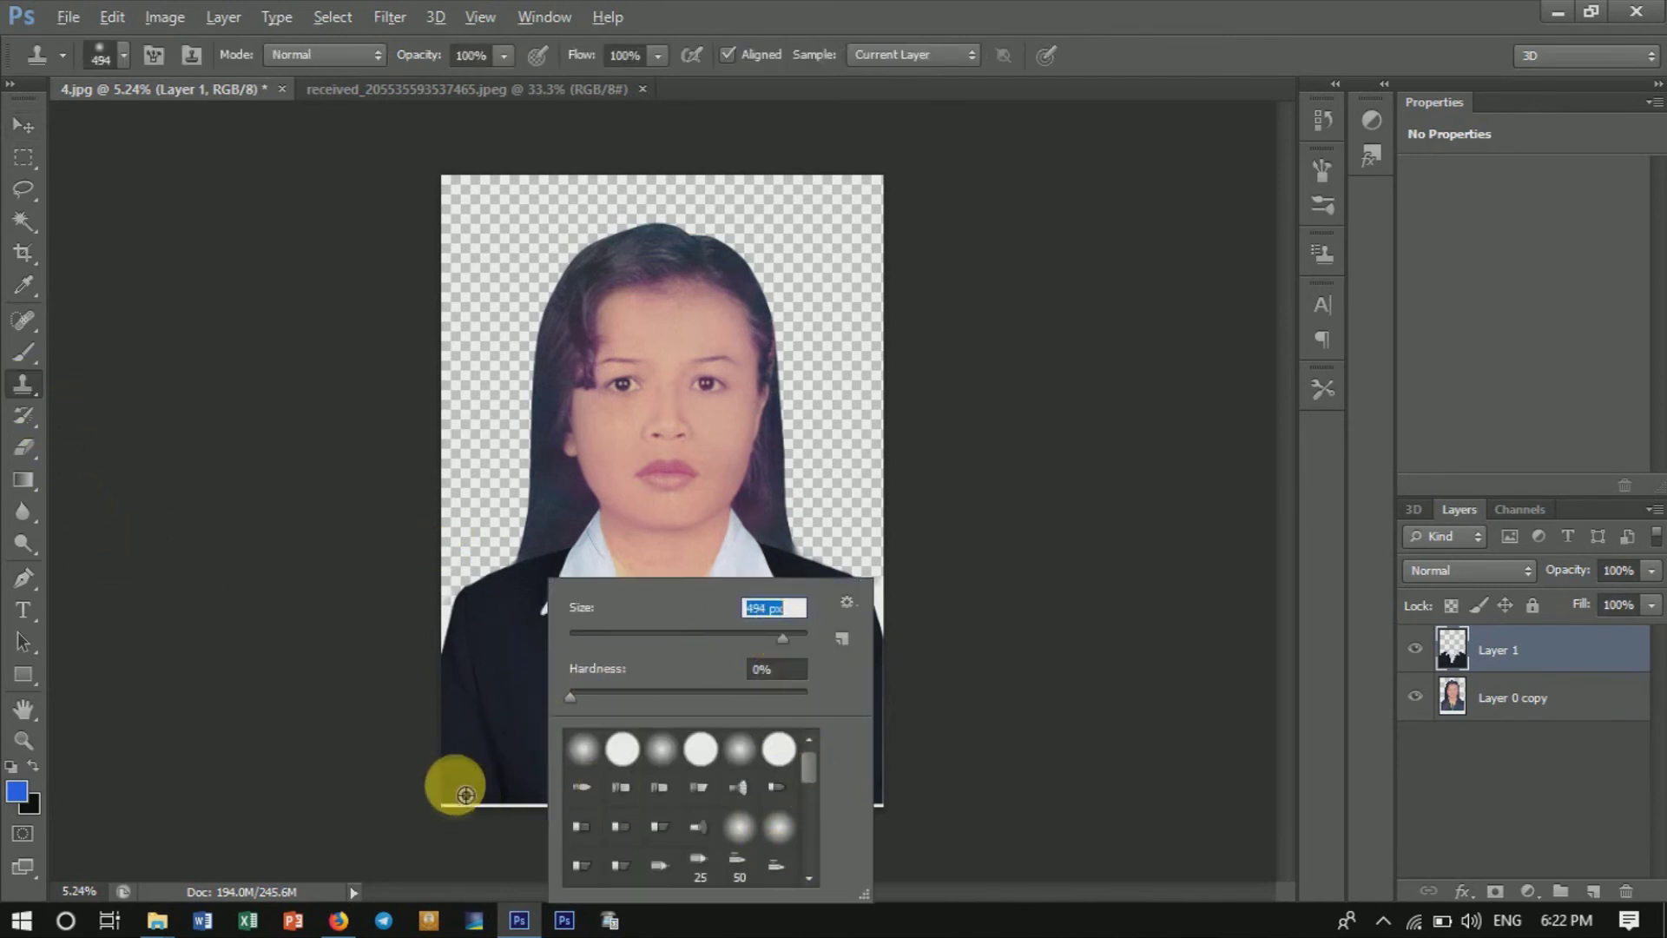
{"action": "key", "text": "Return"}
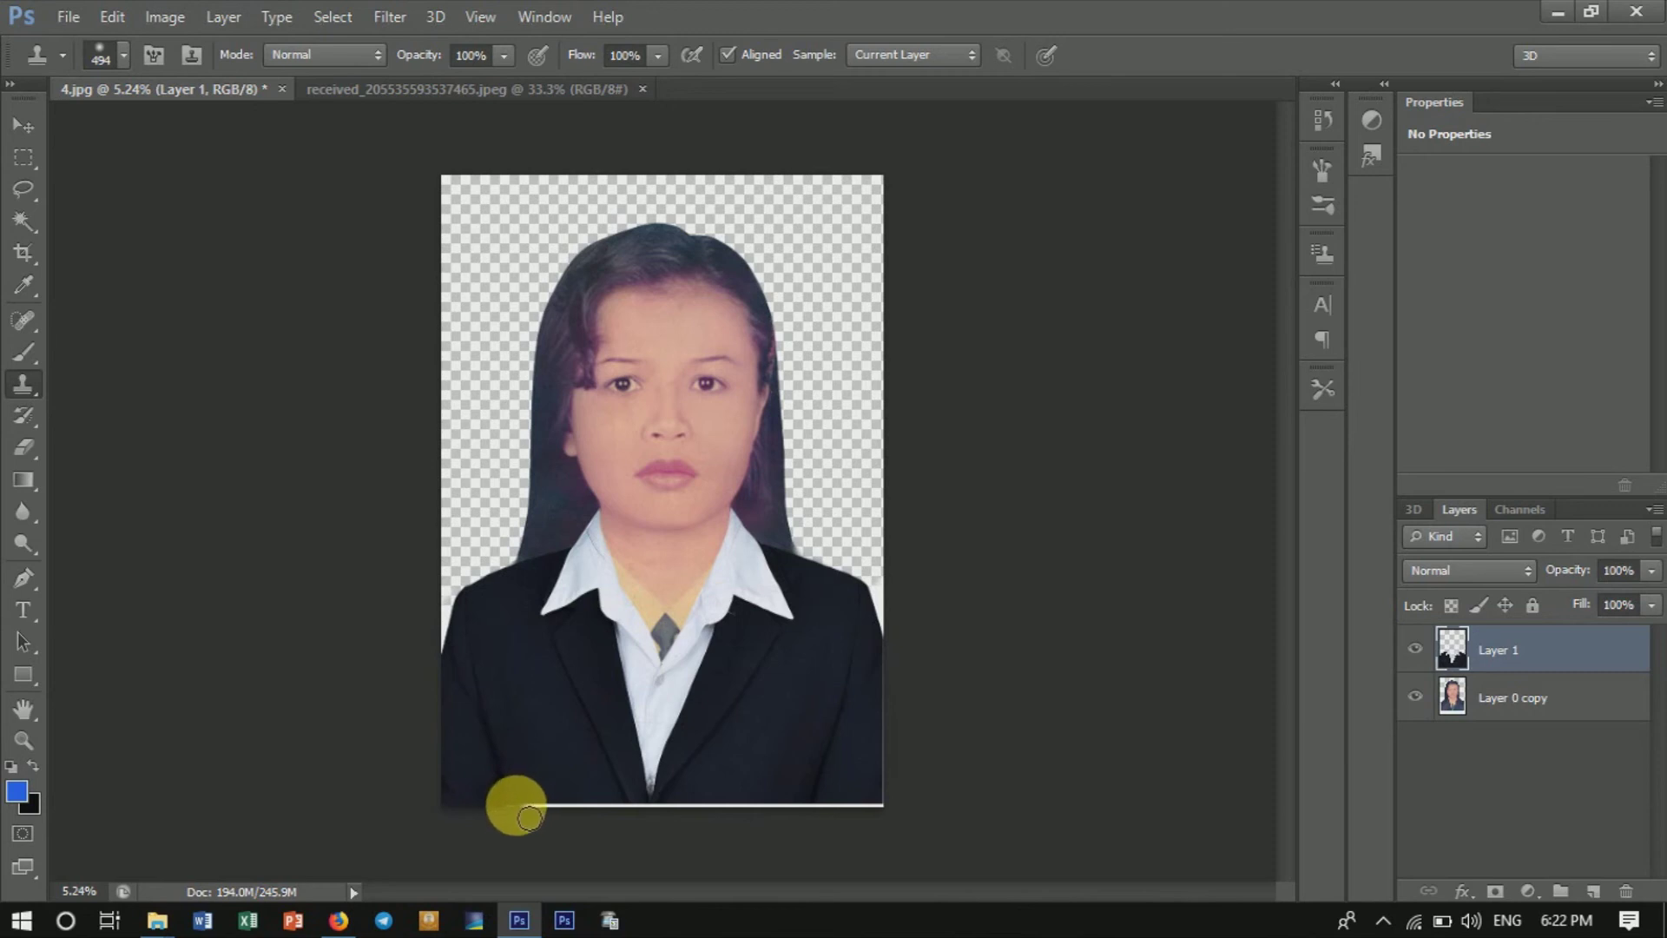
Sample the dark suit and clone over the white strip along the bottom hem.
{"action": "left_click_drag", "start_coordinate": [529, 817], "coordinate": [627, 824]}
{"action": "left_click", "coordinate": [624, 814], "text": "alt"}
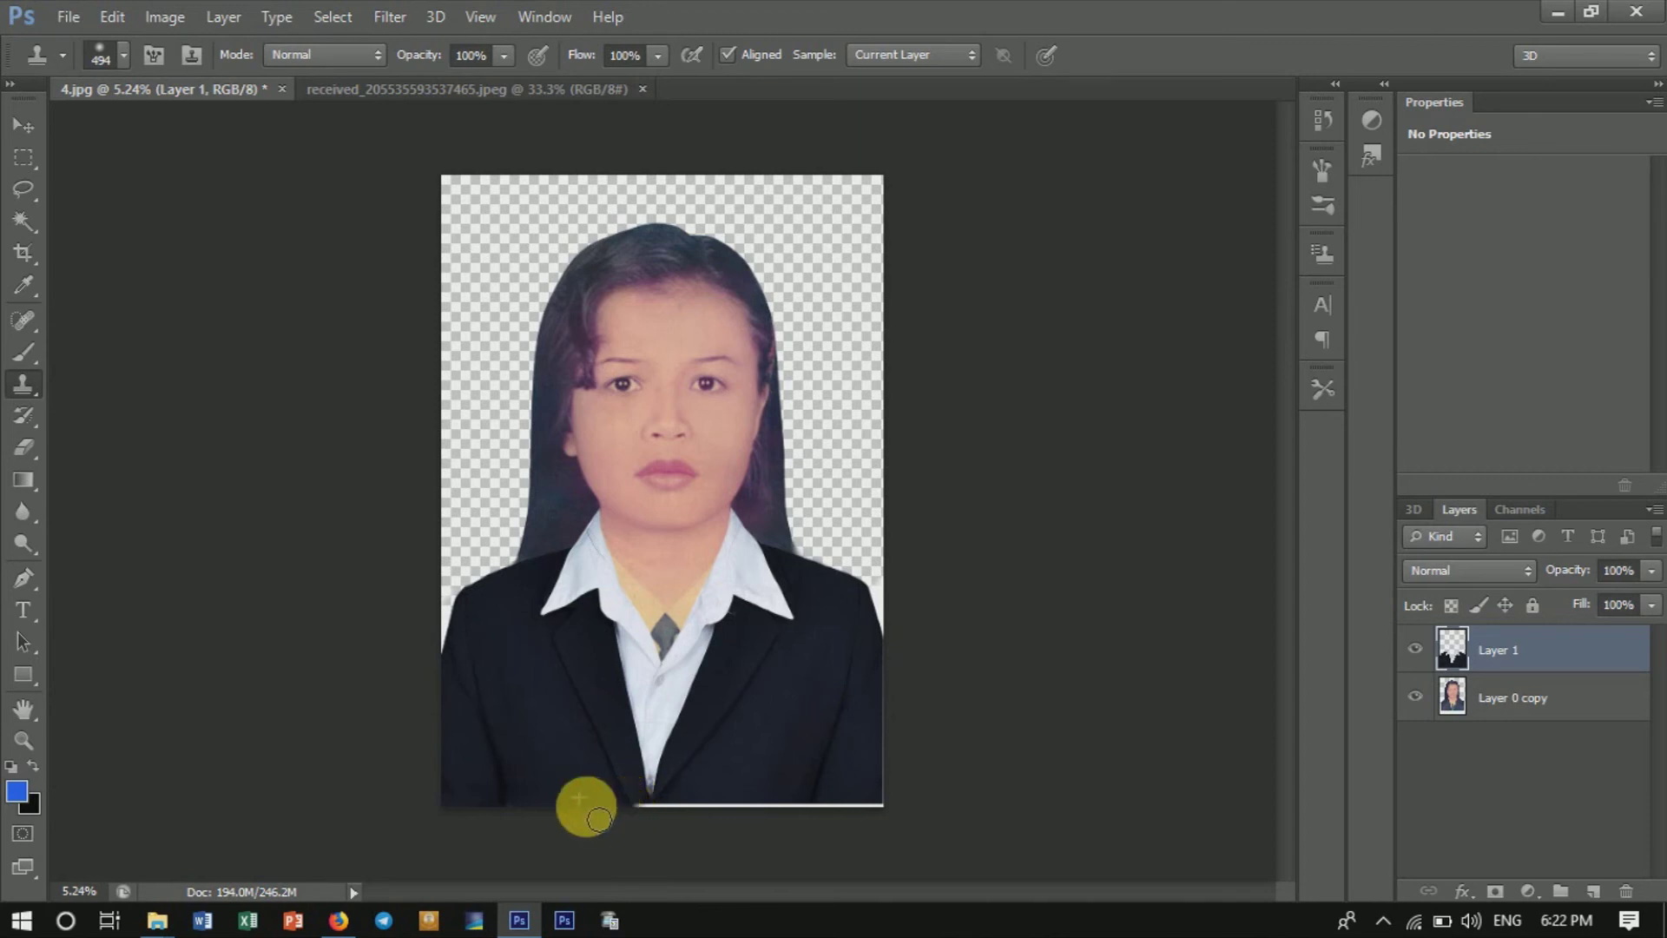
{"action": "left_click", "coordinate": [674, 814]}
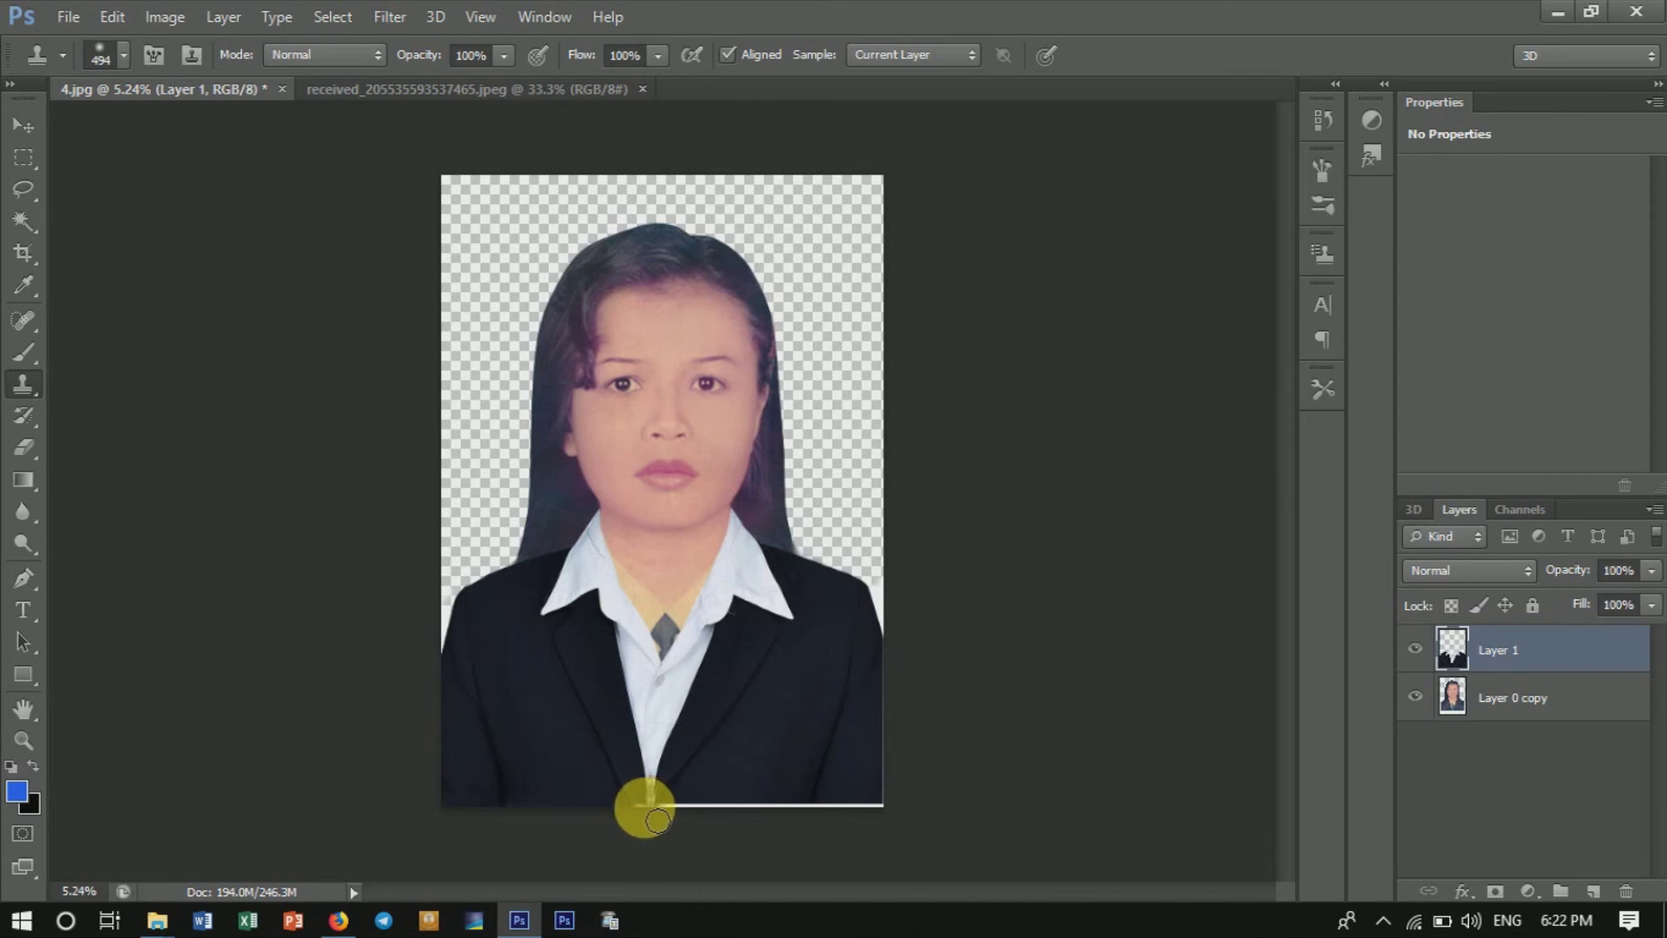
{"action": "mouse_move", "coordinate": [663, 821]}
{"action": "left_mouse_down"}
{"action": "mouse_move", "coordinate": [813, 810]}
{"action": "mouse_move", "coordinate": [772, 802]}
{"action": "mouse_move", "coordinate": [685, 819]}
{"action": "mouse_move", "coordinate": [843, 816]}
{"action": "left_mouse_up"}
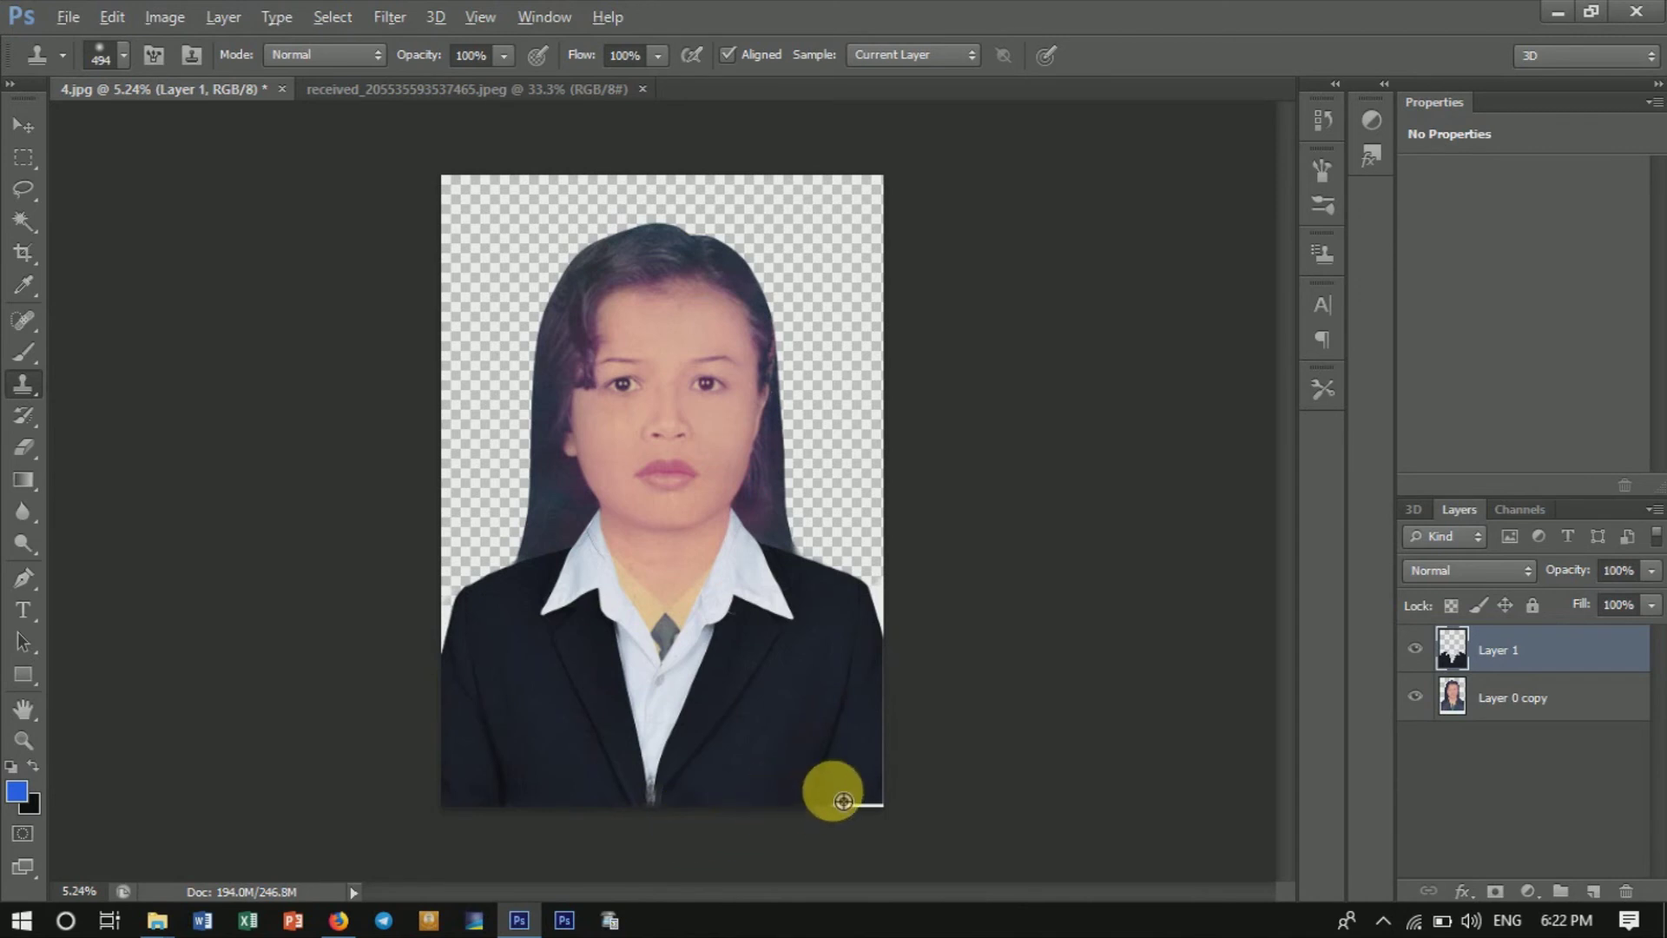
{"action": "mouse_move", "coordinate": [849, 817]}
{"action": "left_mouse_down"}
{"action": "mouse_move", "coordinate": [878, 800]}
{"action": "mouse_move", "coordinate": [852, 730]}
{"action": "mouse_move", "coordinate": [871, 688]}
{"action": "mouse_move", "coordinate": [900, 782]}
{"action": "mouse_move", "coordinate": [887, 733]}
{"action": "mouse_move", "coordinate": [887, 801]}
{"action": "left_mouse_up"}
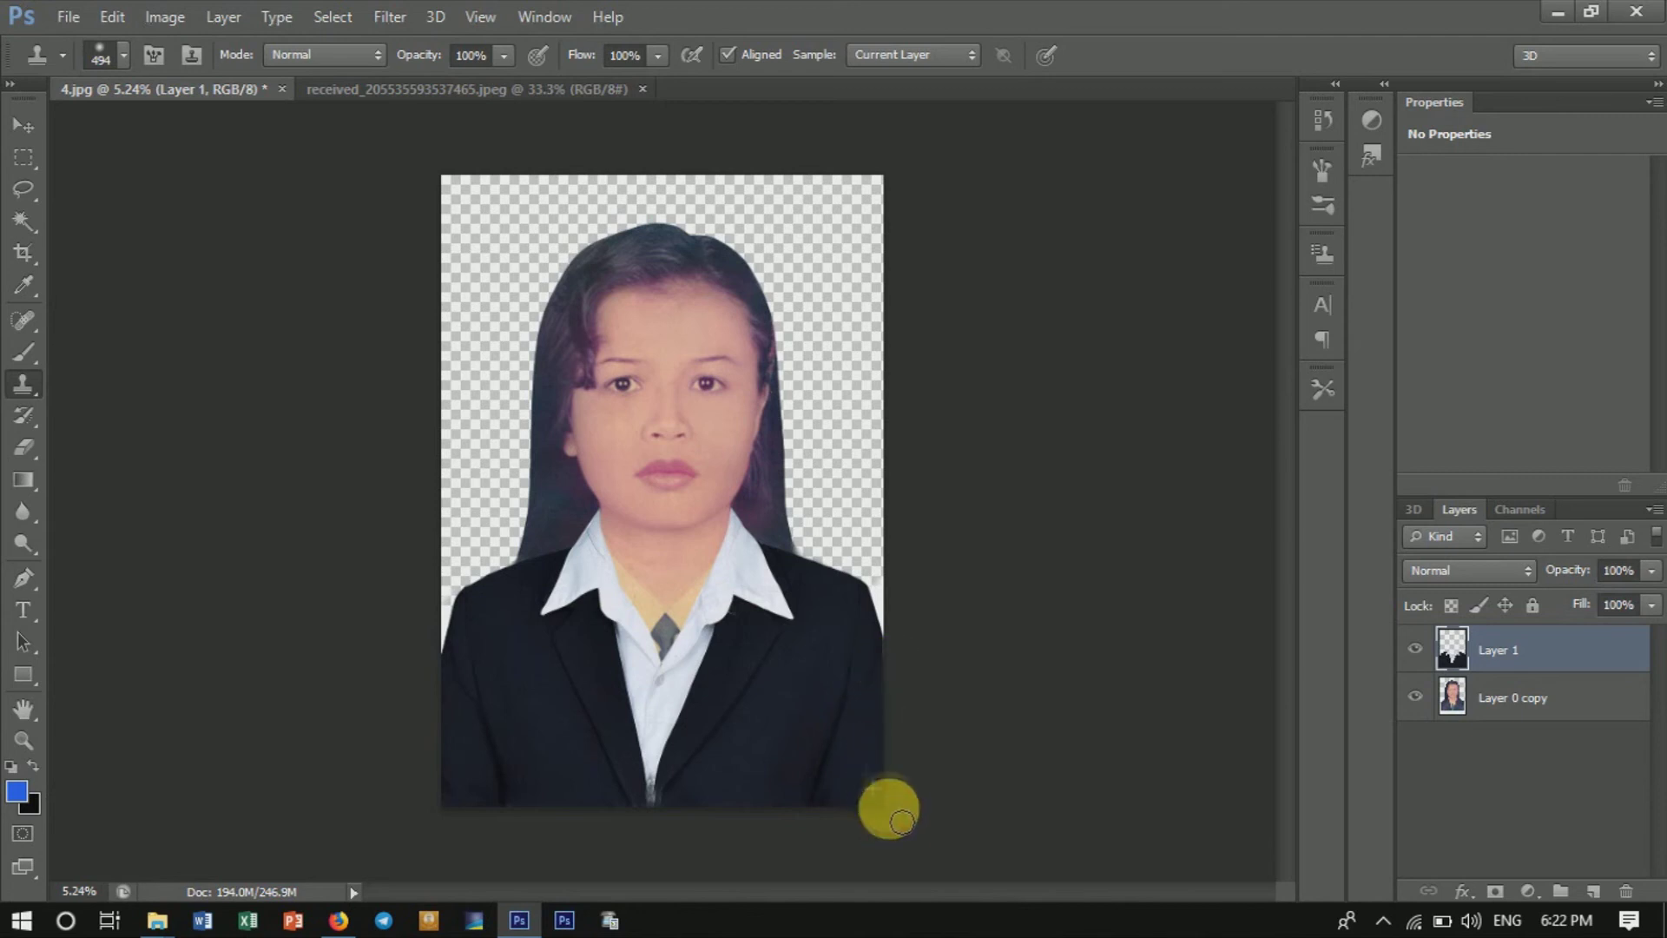
{"action": "scroll", "coordinate": [930, 710], "scroll_direction": "down", "scroll_amount": 1}
Apply a midtone Color Balance of 0, +12, 0 to Layer 0 copy.
{"action": "scroll", "coordinate": [707, 734], "scroll_direction": "up", "scroll_amount": 3}
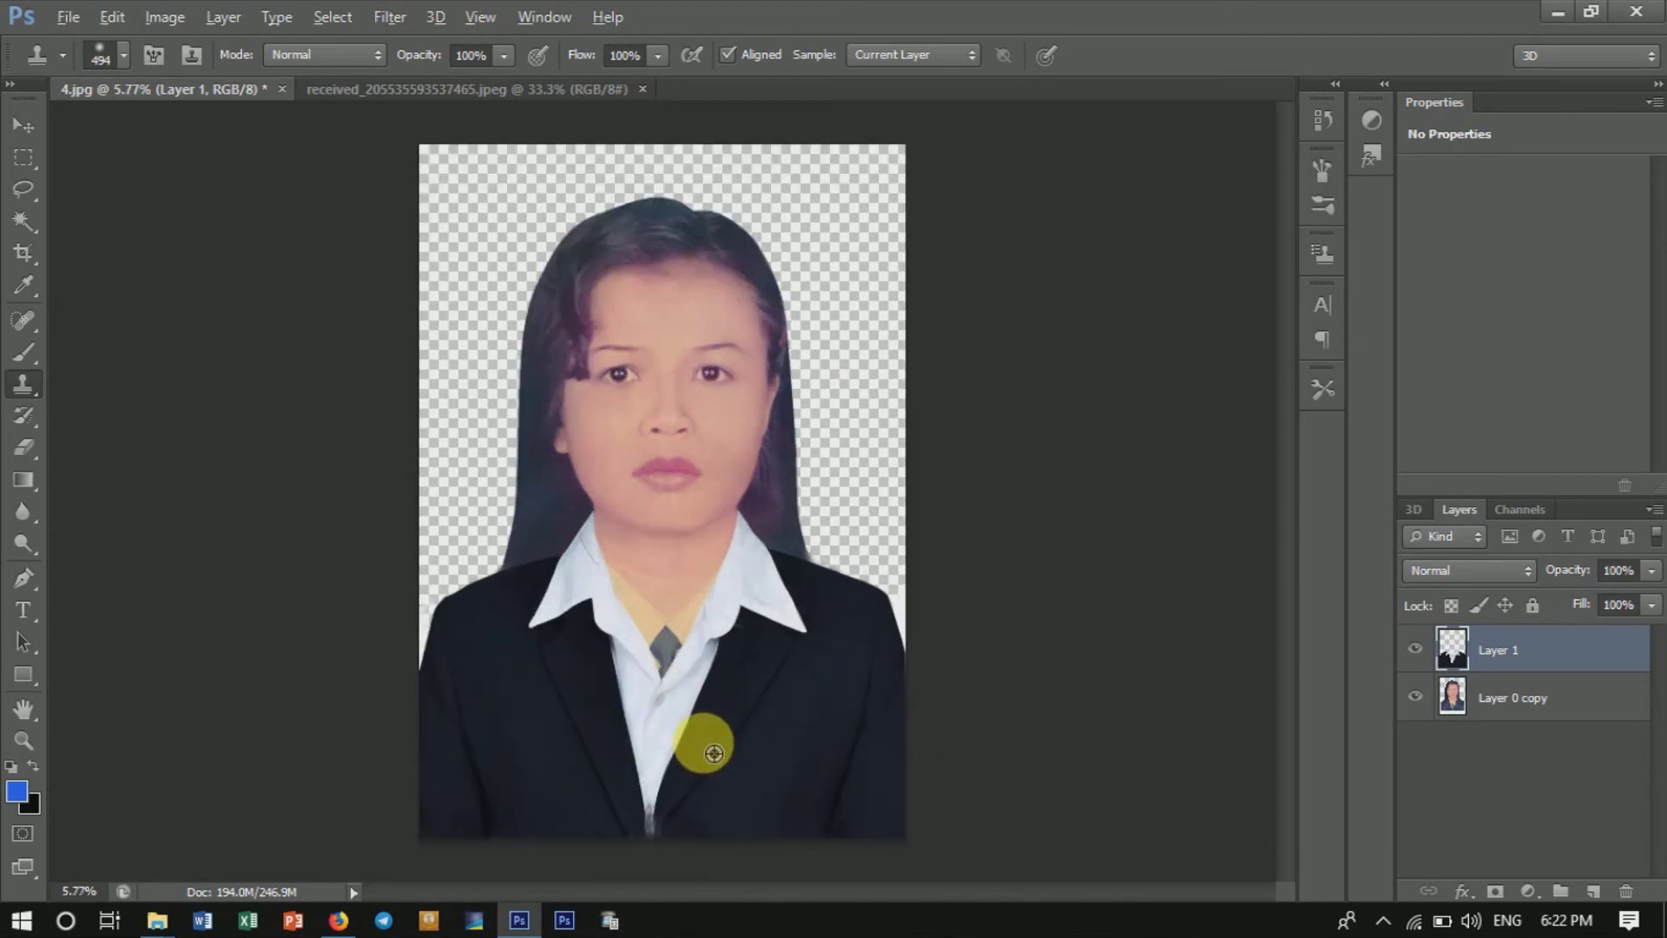
{"action": "scroll", "coordinate": [793, 495], "scroll_direction": "up", "scroll_amount": 4}
{"action": "mouse_move", "coordinate": [793, 495]}
{"action": "left_mouse_down"}
{"action": "mouse_move", "coordinate": [807, 547]}
{"action": "mouse_move", "coordinate": [873, 538]}
{"action": "left_mouse_up"}
{"action": "scroll", "coordinate": [875, 539], "scroll_direction": "down", "scroll_amount": 2}
{"action": "left_click", "coordinate": [1593, 686]}
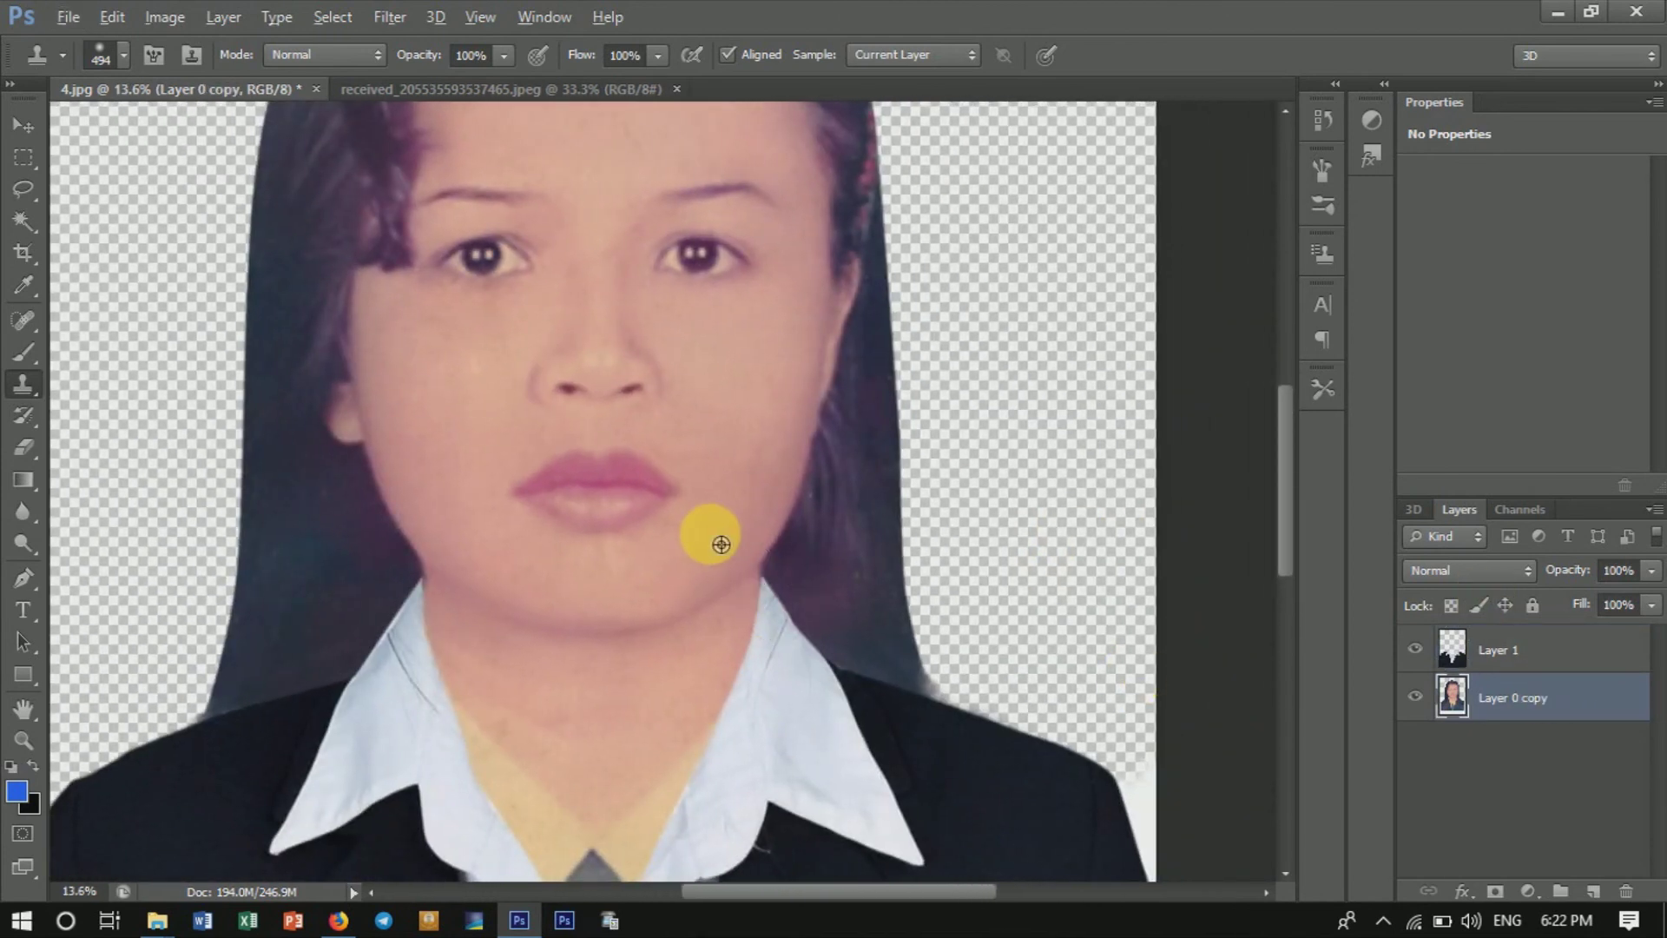
{"action": "scroll", "coordinate": [723, 543], "scroll_direction": "down", "scroll_amount": 1}
{"action": "key", "text": "ctrl+b"}
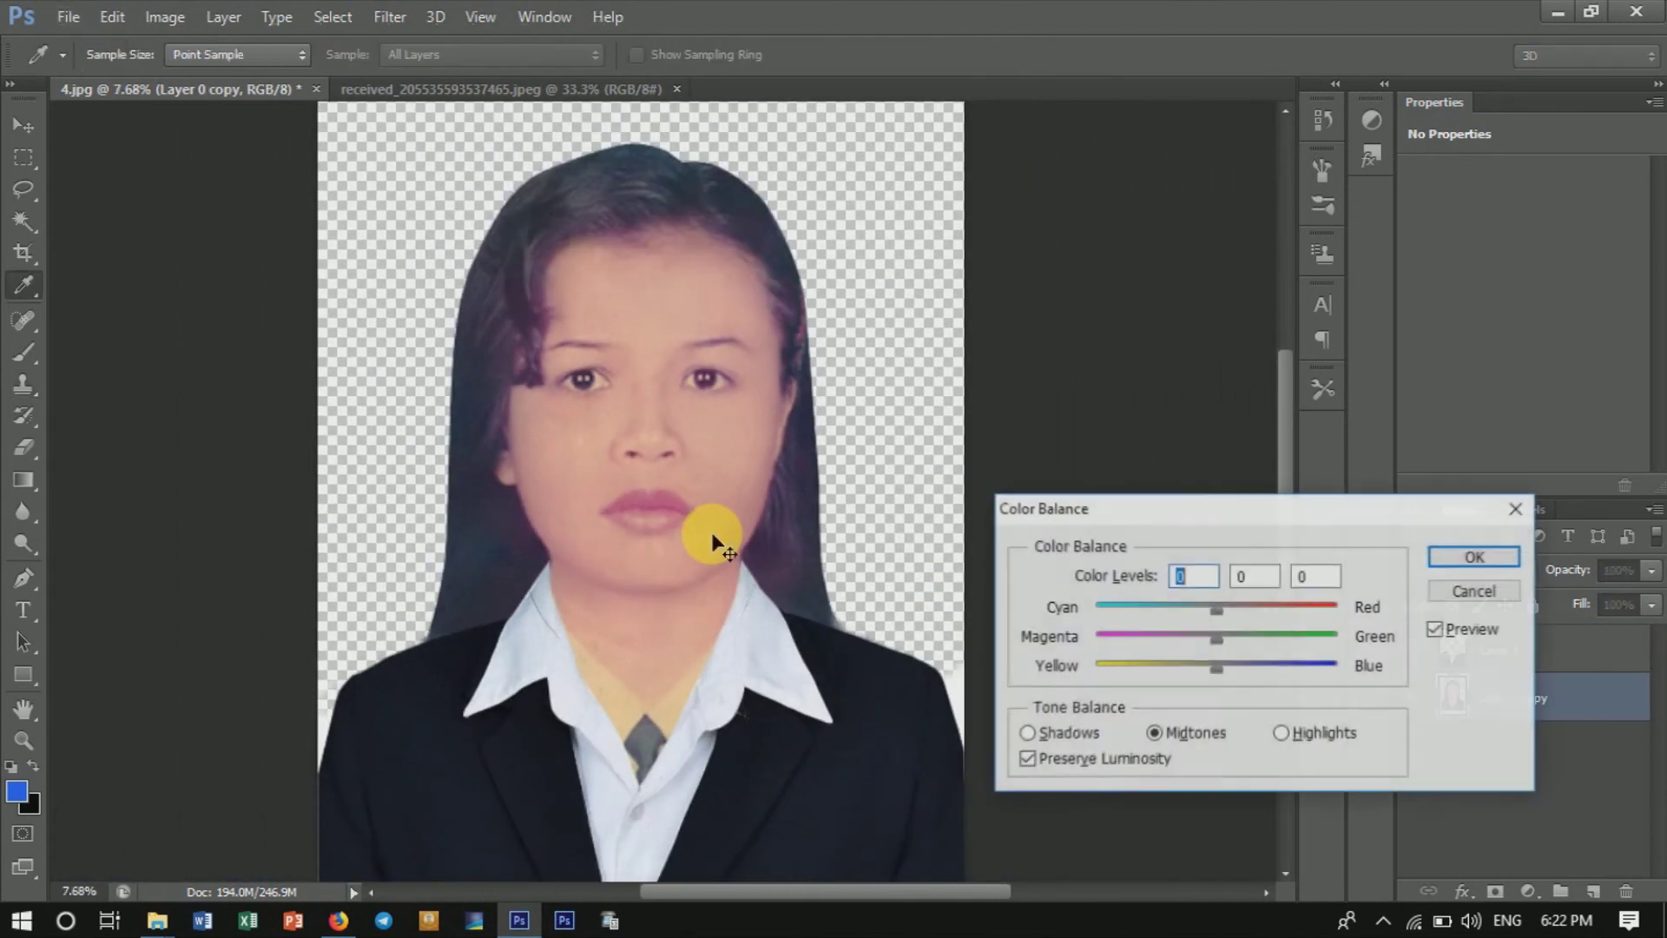
{"action": "left_click_drag", "start_coordinate": [1222, 637], "coordinate": [1241, 643]}
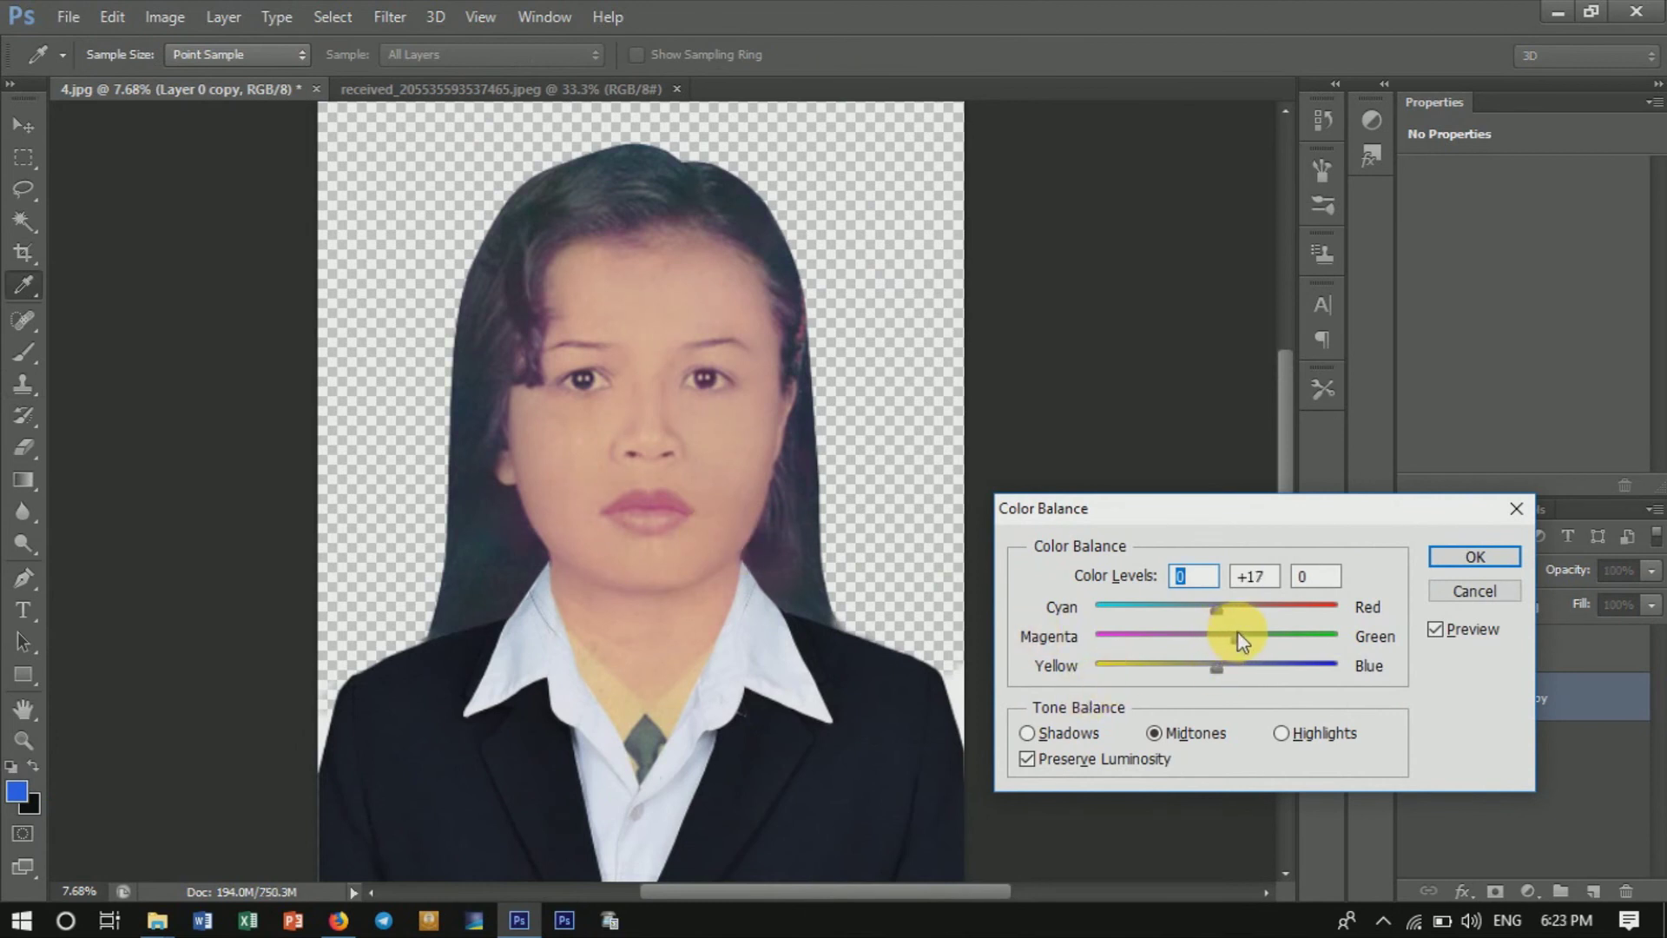
{"action": "left_click_drag", "start_coordinate": [1248, 635], "coordinate": [1213, 642]}
{"action": "left_click", "coordinate": [1432, 565]}
Clone skin tone over the dark tie triangle in the V-neck.
{"action": "key", "text": "s"}
{"action": "scroll", "coordinate": [502, 514], "scroll_direction": "down", "scroll_amount": 1}
{"action": "scroll", "coordinate": [551, 547], "scroll_direction": "up", "scroll_amount": 1}
{"action": "scroll", "coordinate": [551, 558], "scroll_direction": "up", "scroll_amount": 1}
{"action": "scroll", "coordinate": [566, 533], "scroll_direction": "up", "scroll_amount": 1}
{"action": "scroll", "coordinate": [678, 602], "scroll_direction": "up", "scroll_amount": 2}
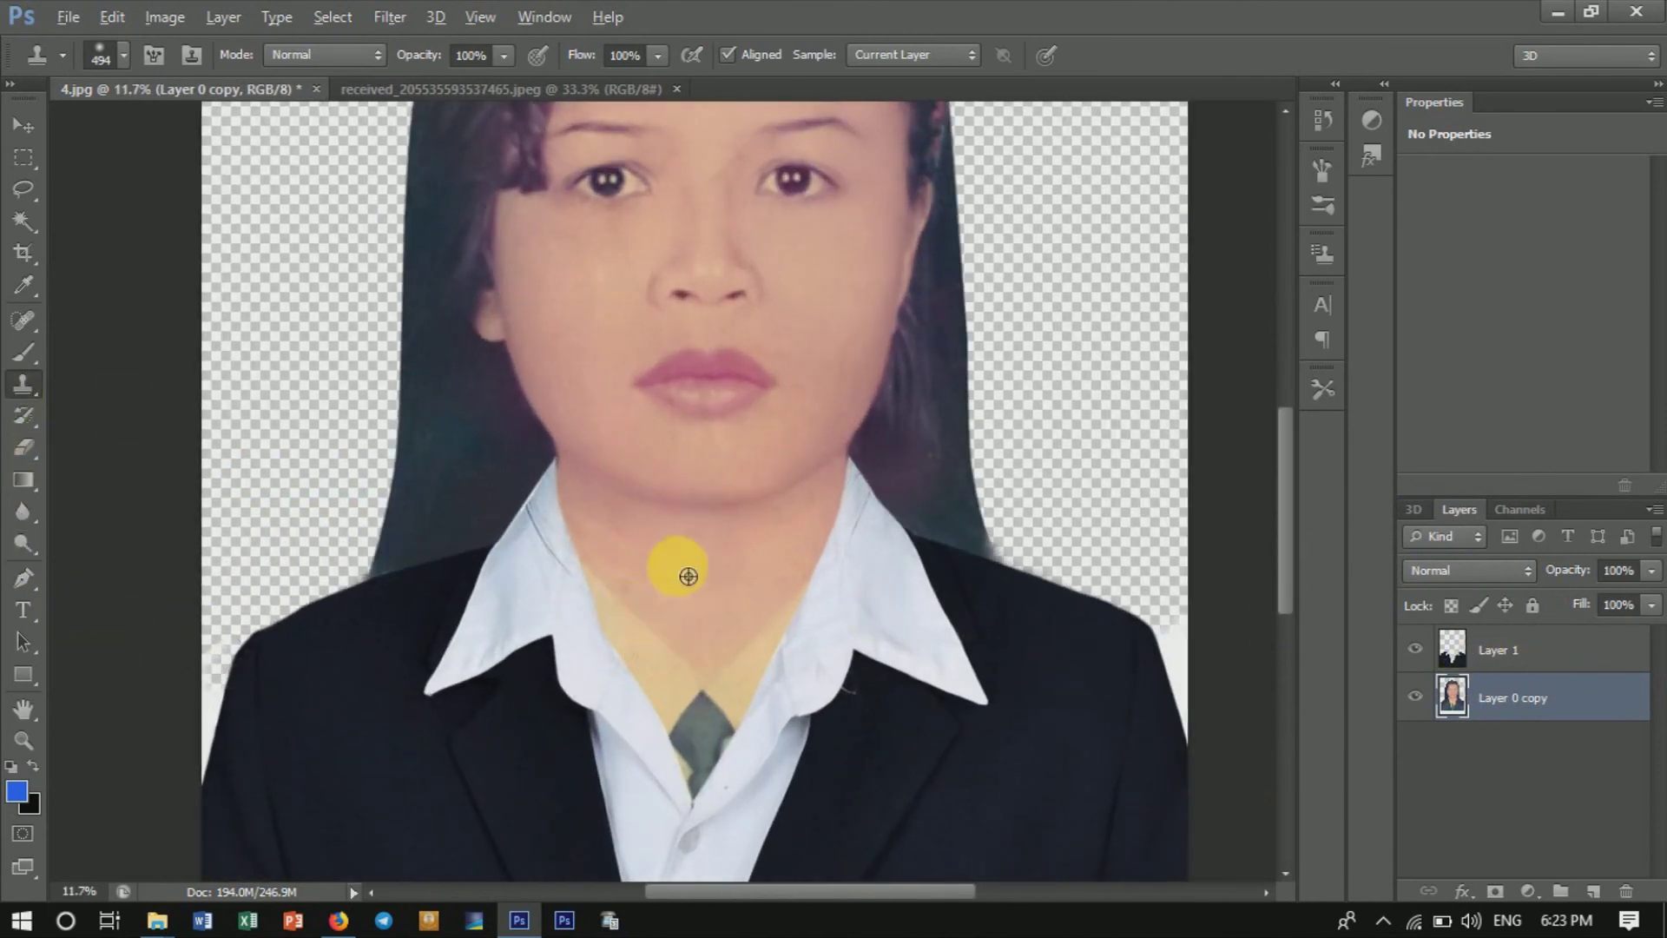
{"action": "mouse_move", "coordinate": [661, 617]}
{"action": "left_mouse_down"}
{"action": "mouse_move", "coordinate": [707, 707]}
{"action": "mouse_move", "coordinate": [687, 662]}
{"action": "left_mouse_up"}
{"action": "mouse_move", "coordinate": [765, 729]}
{"action": "left_mouse_down"}
{"action": "mouse_move", "coordinate": [700, 633]}
{"action": "mouse_move", "coordinate": [737, 782]}
{"action": "mouse_move", "coordinate": [700, 640]}
{"action": "mouse_move", "coordinate": [711, 835]}
{"action": "left_mouse_up"}
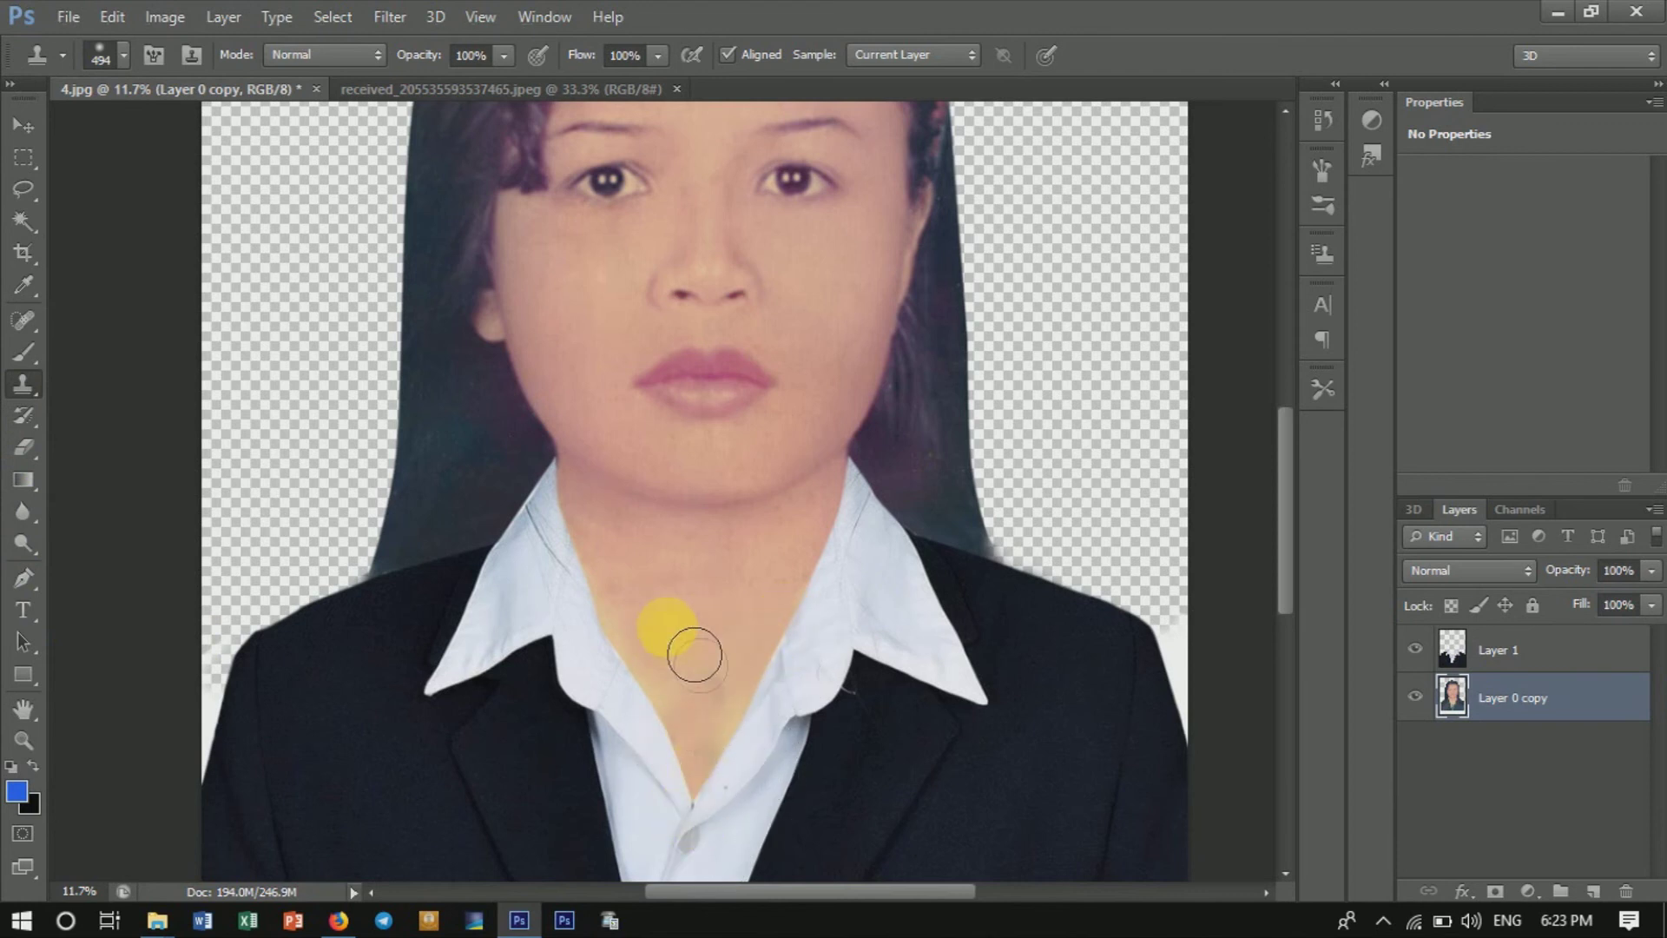
Zoom in and out to check the neck-collar seam, ending on the whole portrait.
{"action": "scroll", "coordinate": [695, 682], "scroll_direction": "down", "scroll_amount": 2}
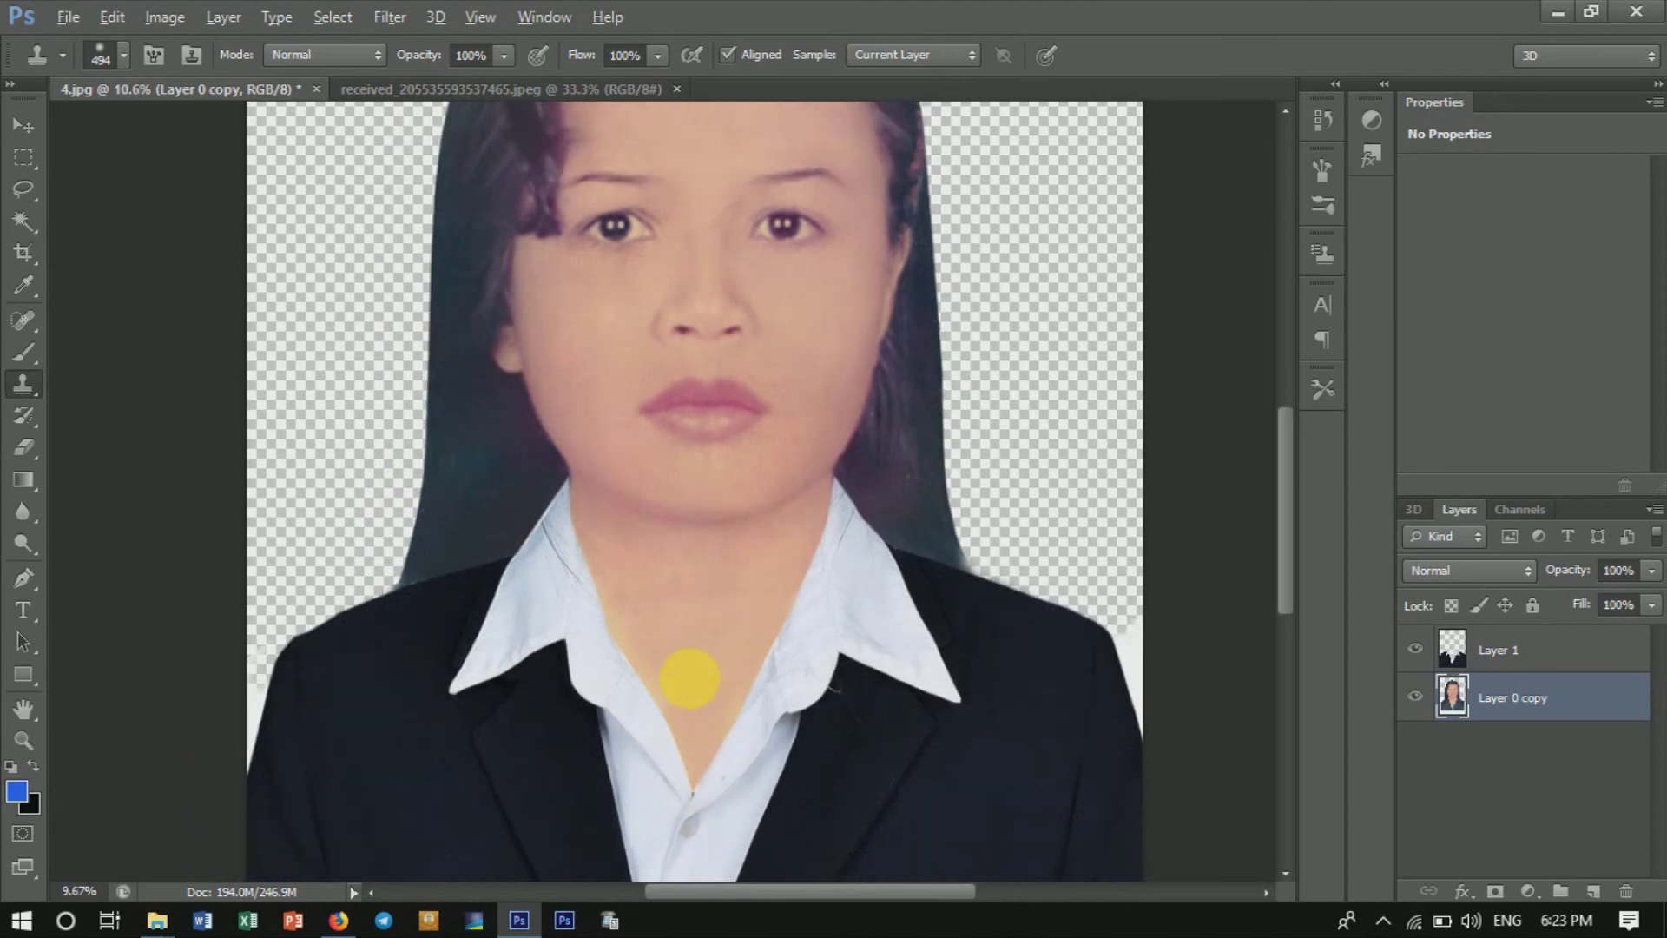
{"action": "scroll", "coordinate": [700, 689], "scroll_direction": "down", "scroll_amount": 2}
{"action": "scroll", "coordinate": [690, 678], "scroll_direction": "down", "scroll_amount": 1}
{"action": "scroll", "coordinate": [782, 643], "scroll_direction": "up", "scroll_amount": 3}
{"action": "scroll", "coordinate": [770, 559], "scroll_direction": "up", "scroll_amount": 3}
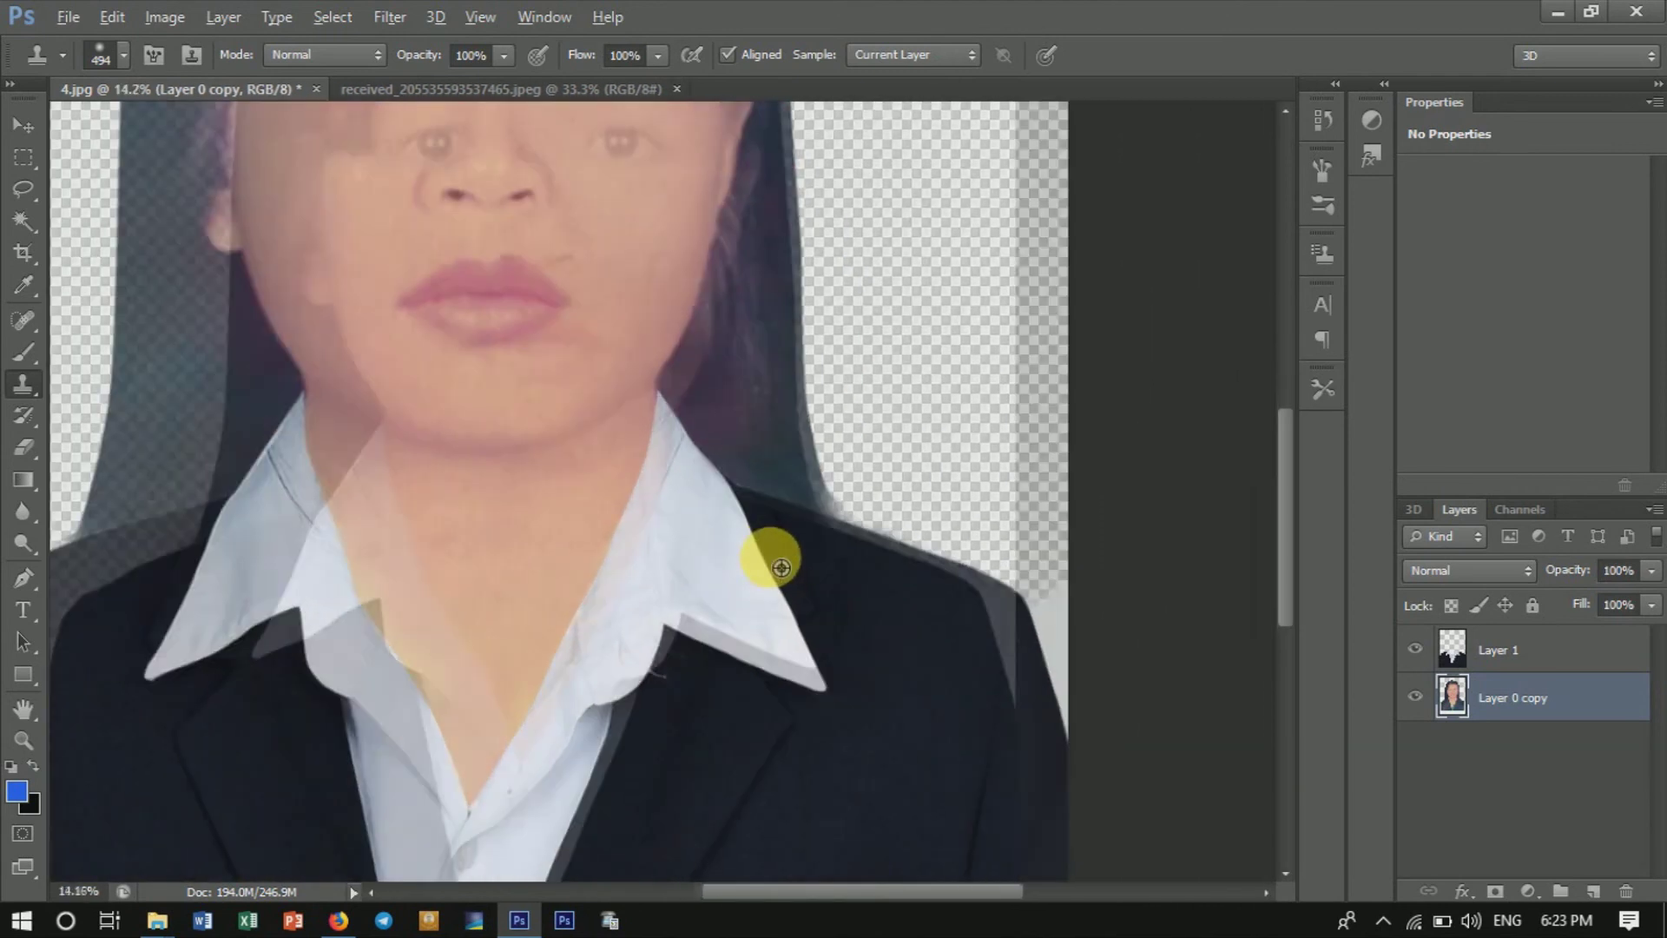
{"action": "scroll", "coordinate": [754, 522], "scroll_direction": "up", "scroll_amount": 3}
{"action": "scroll", "coordinate": [753, 522], "scroll_direction": "up", "scroll_amount": 1}
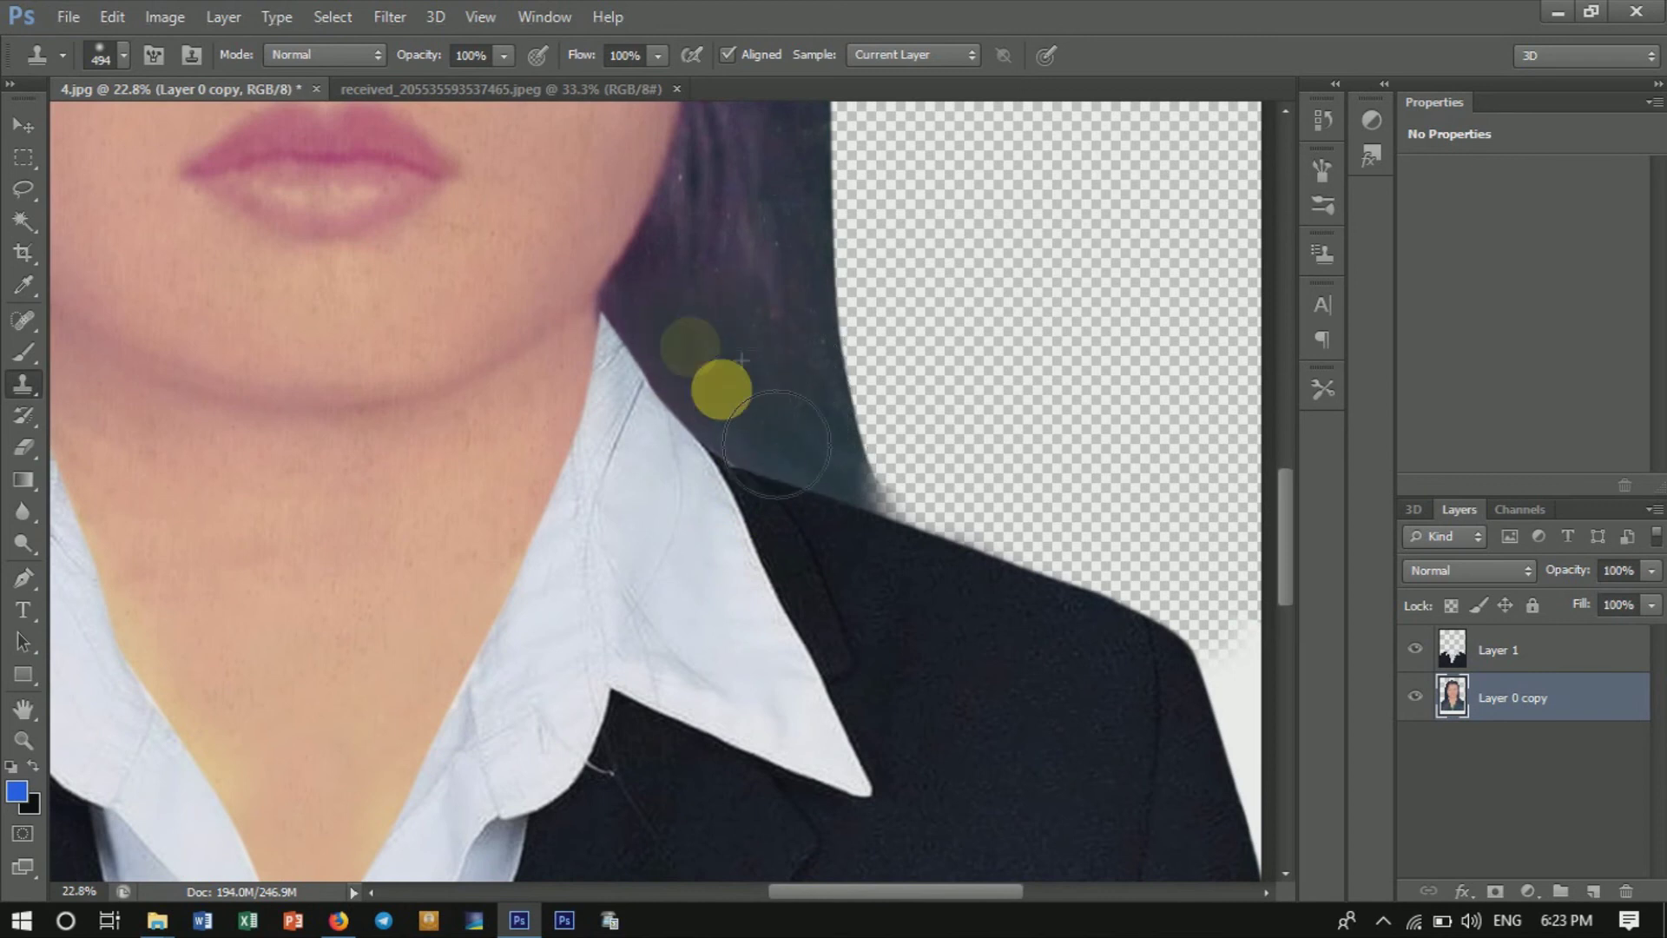
{"action": "scroll", "coordinate": [686, 543], "scroll_direction": "down", "scroll_amount": 3}
{"action": "scroll", "coordinate": [686, 543], "scroll_direction": "down", "scroll_amount": 3}
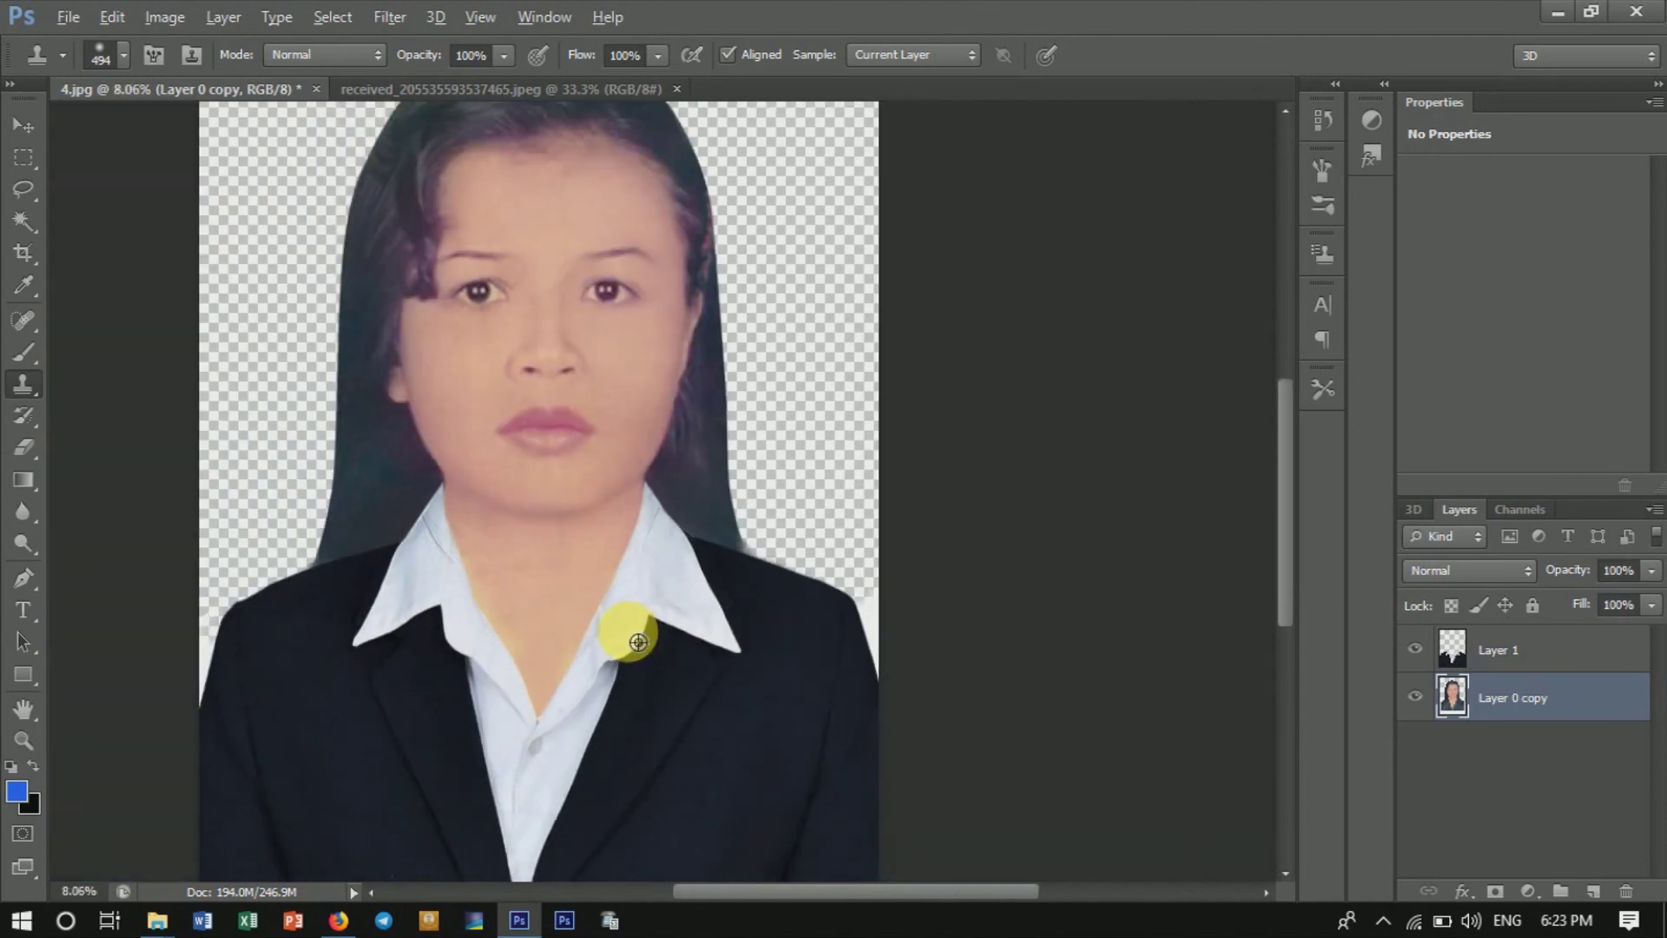
{"action": "scroll", "coordinate": [638, 642], "scroll_direction": "down", "scroll_amount": 1}
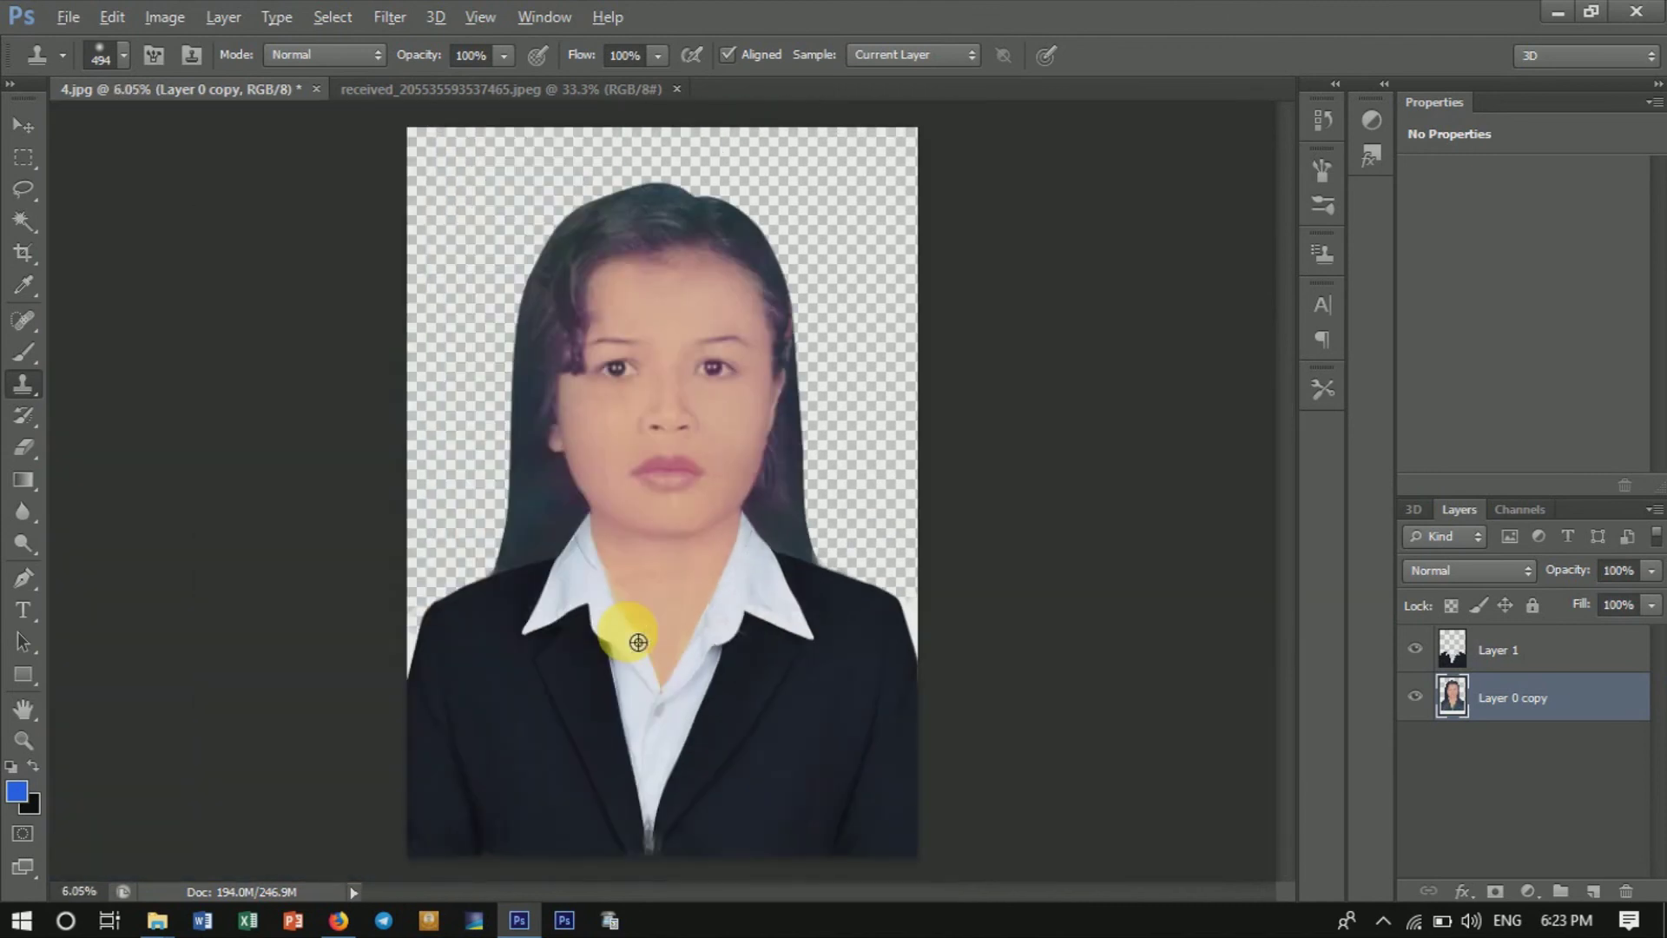
{"action": "scroll", "coordinate": [639, 642], "scroll_direction": "down", "scroll_amount": 1}
{"action": "scroll", "coordinate": [638, 641], "scroll_direction": "down", "scroll_amount": 1}
{"action": "scroll", "coordinate": [639, 641], "scroll_direction": "down", "scroll_amount": 1}
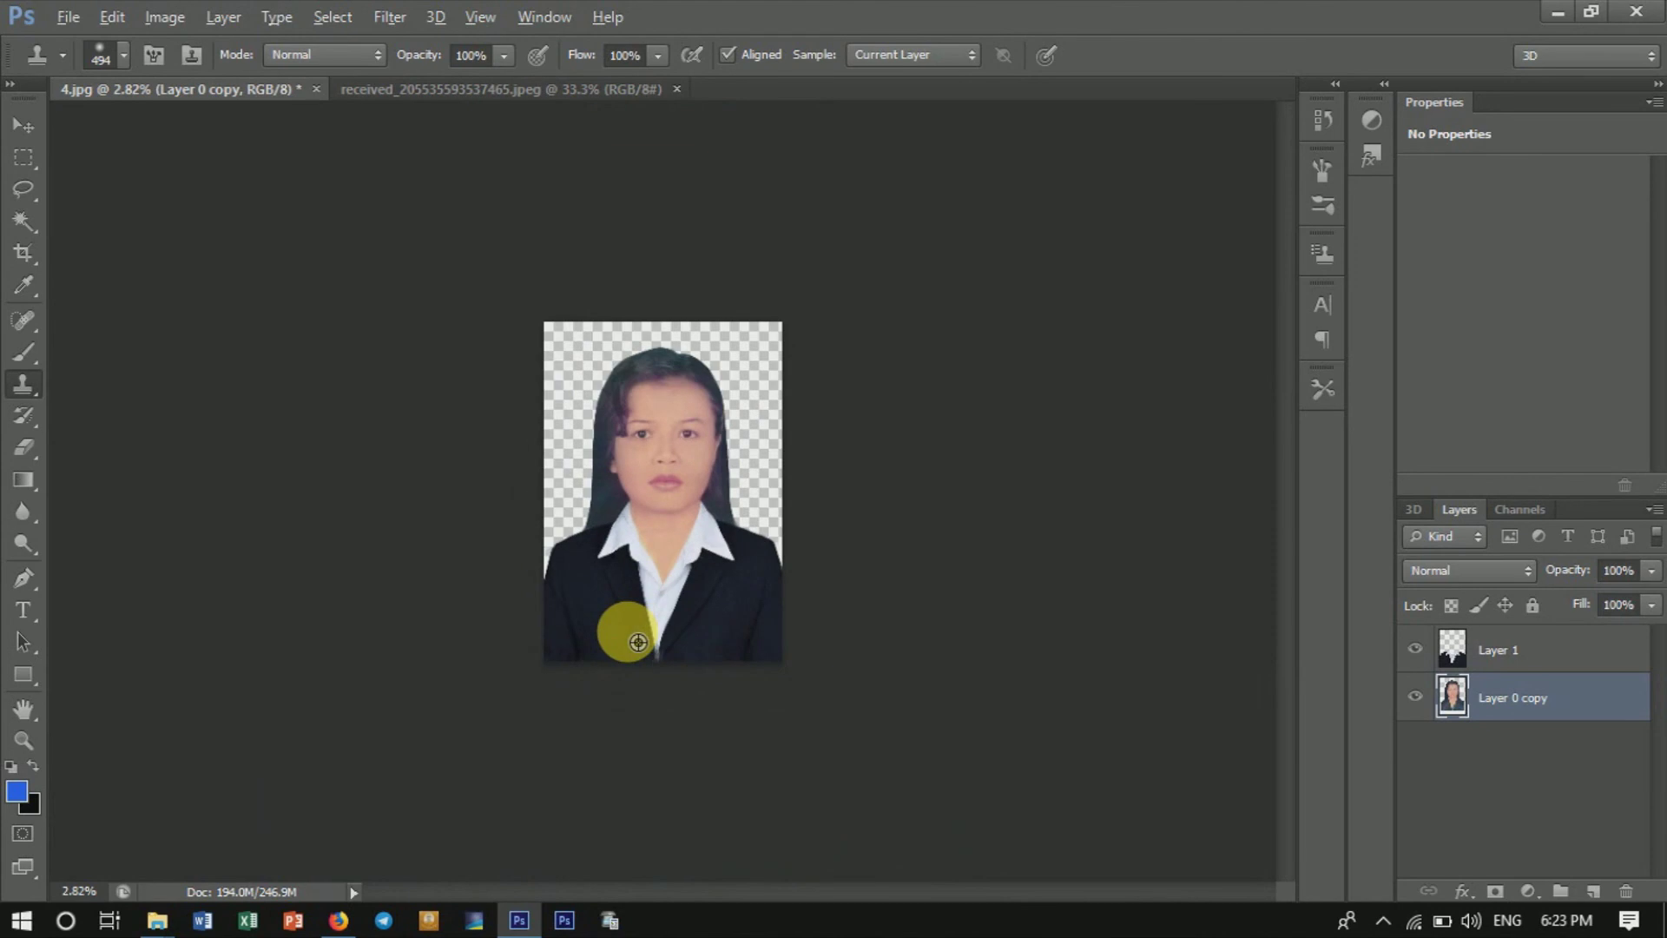
Merge the selected head and suit layers into a single layer.
{"action": "left_click", "coordinate": [1526, 652], "text": "ctrl"}
{"action": "right_click", "coordinate": [1486, 685]}
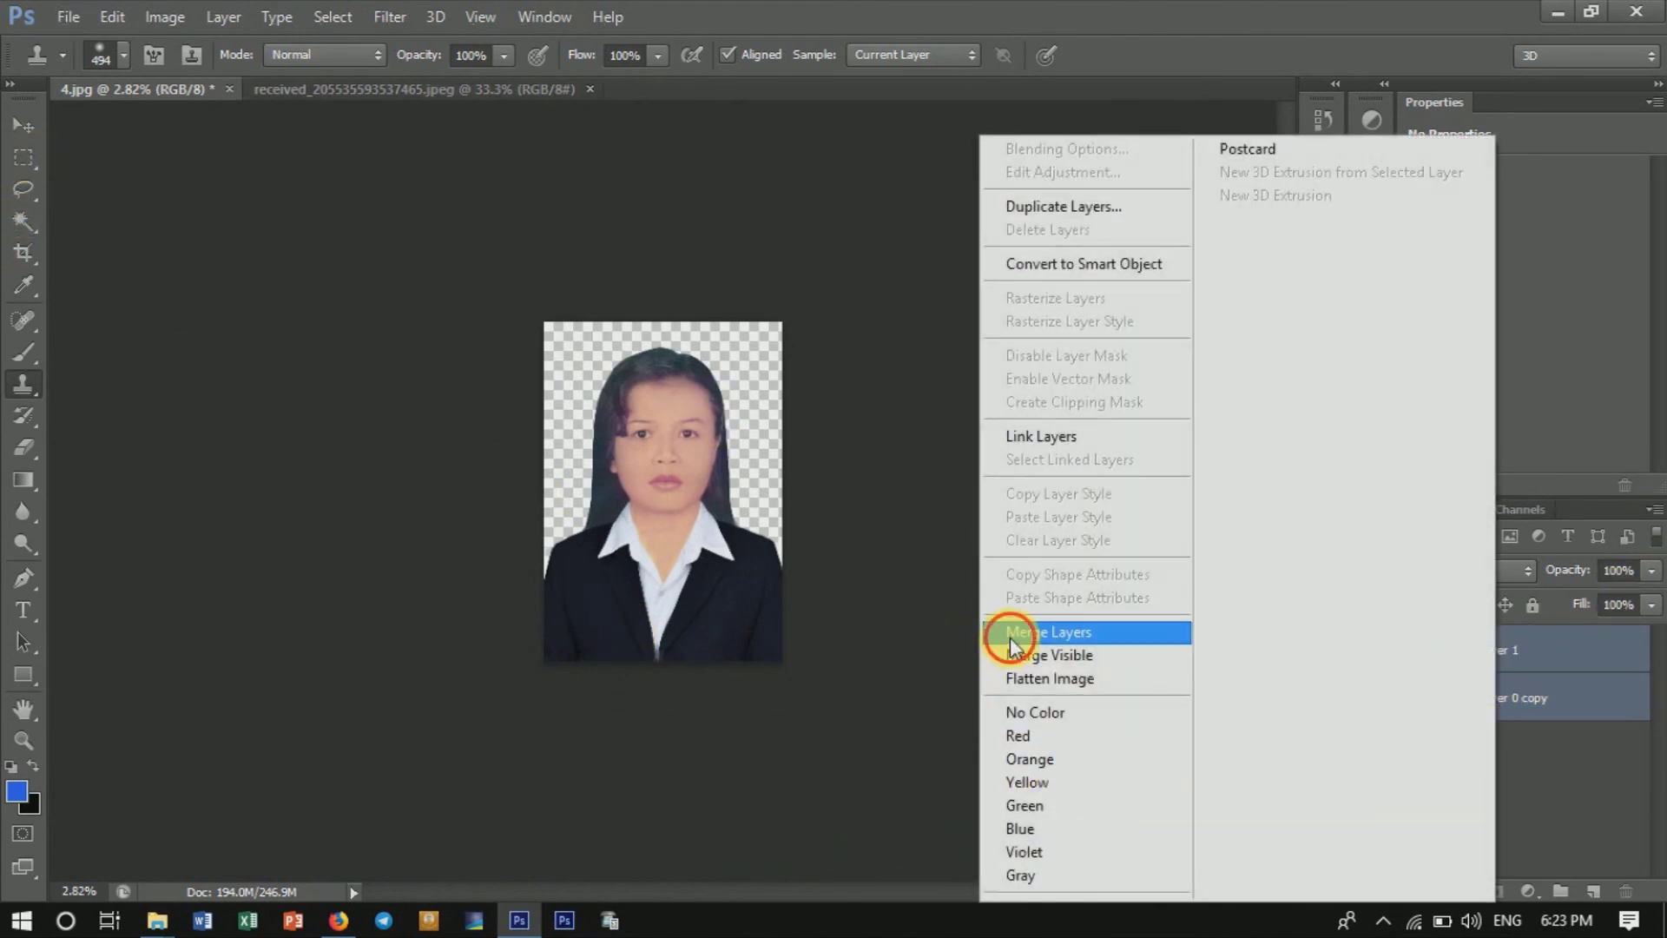
{"action": "left_click", "coordinate": [1013, 632]}
Set up a new document in centimetres and pixels/centimetre, width 21 and height 30.
{"action": "left_click", "coordinate": [57, 18]}
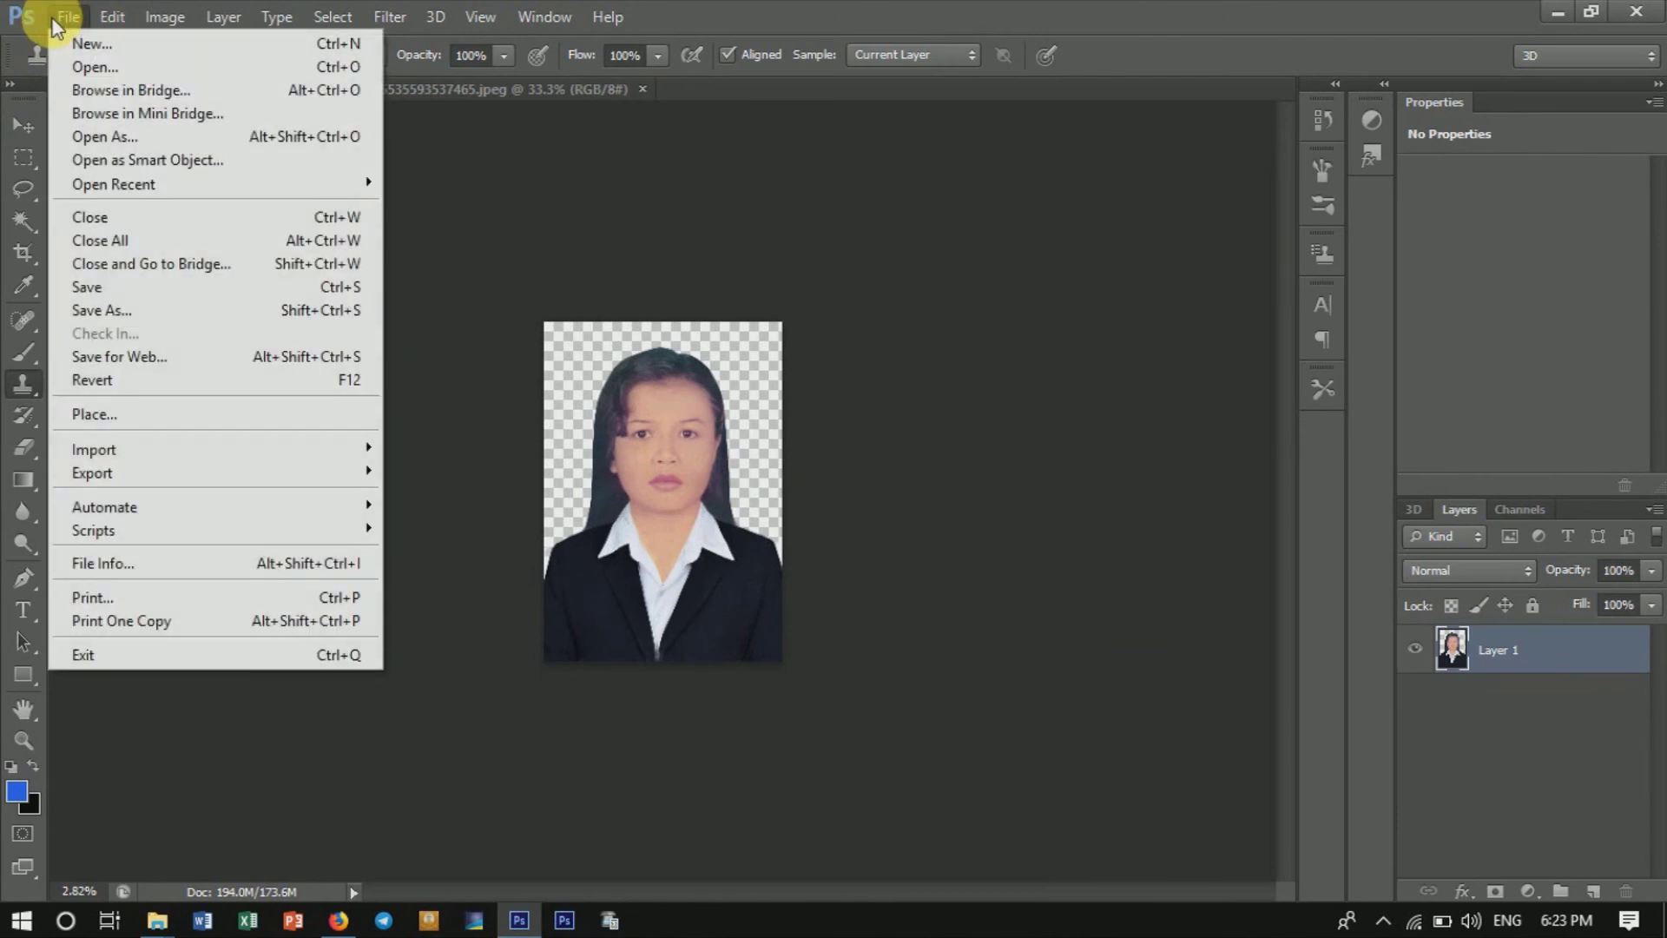
{"action": "left_click", "coordinate": [90, 45]}
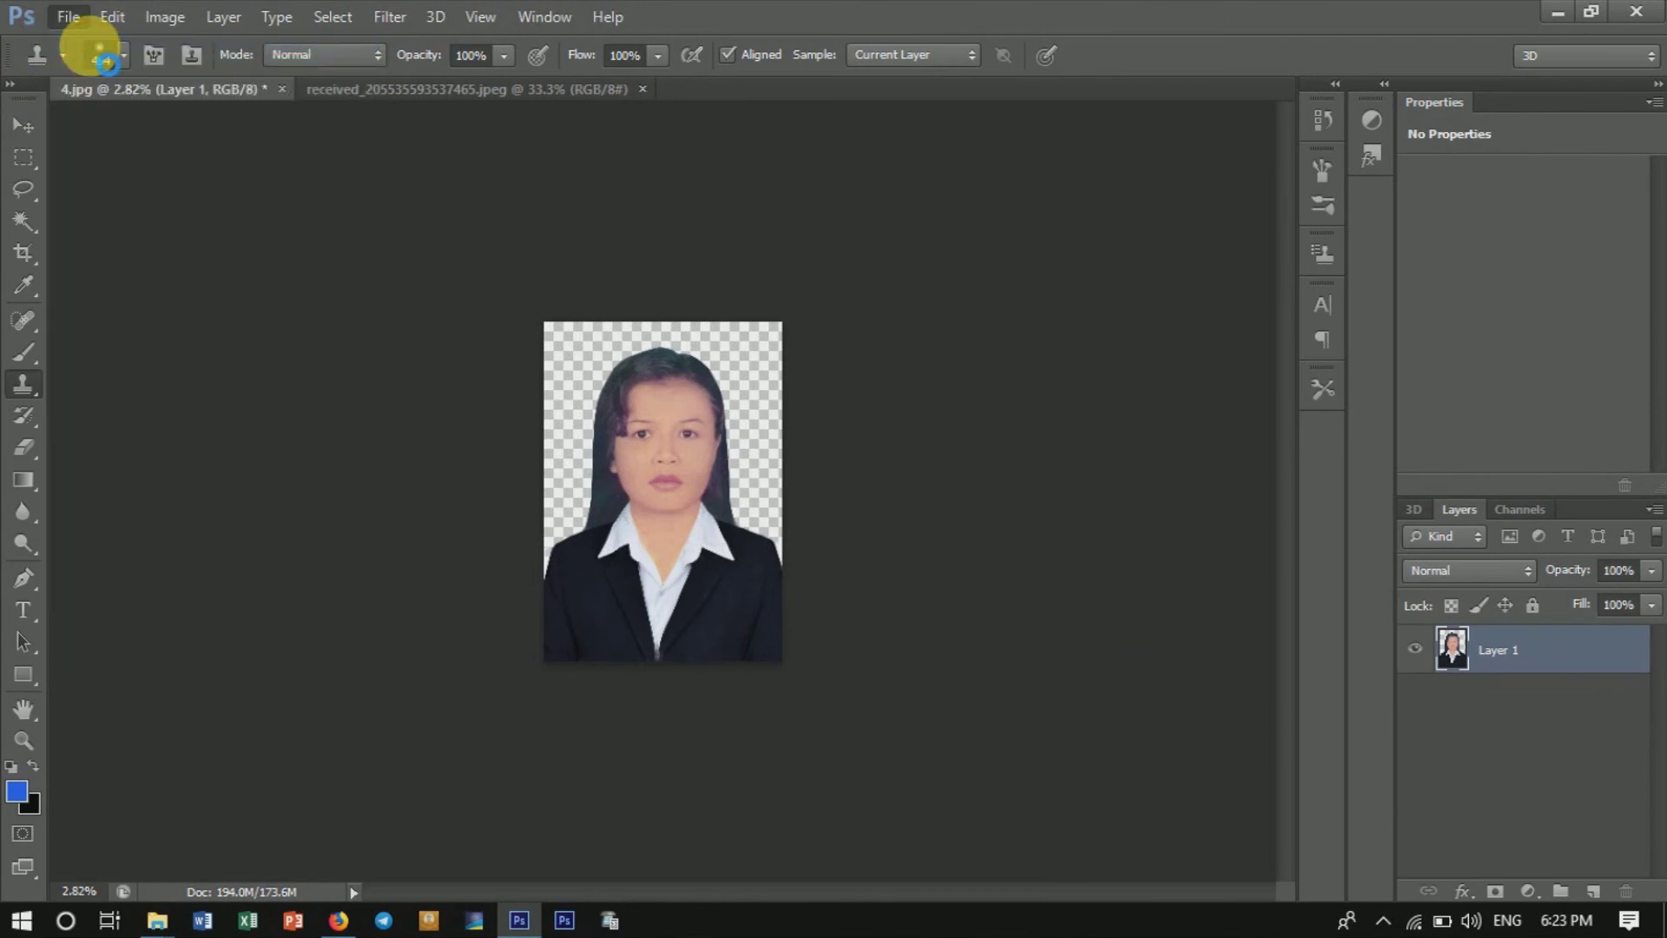
{"action": "left_click", "coordinate": [846, 319]}
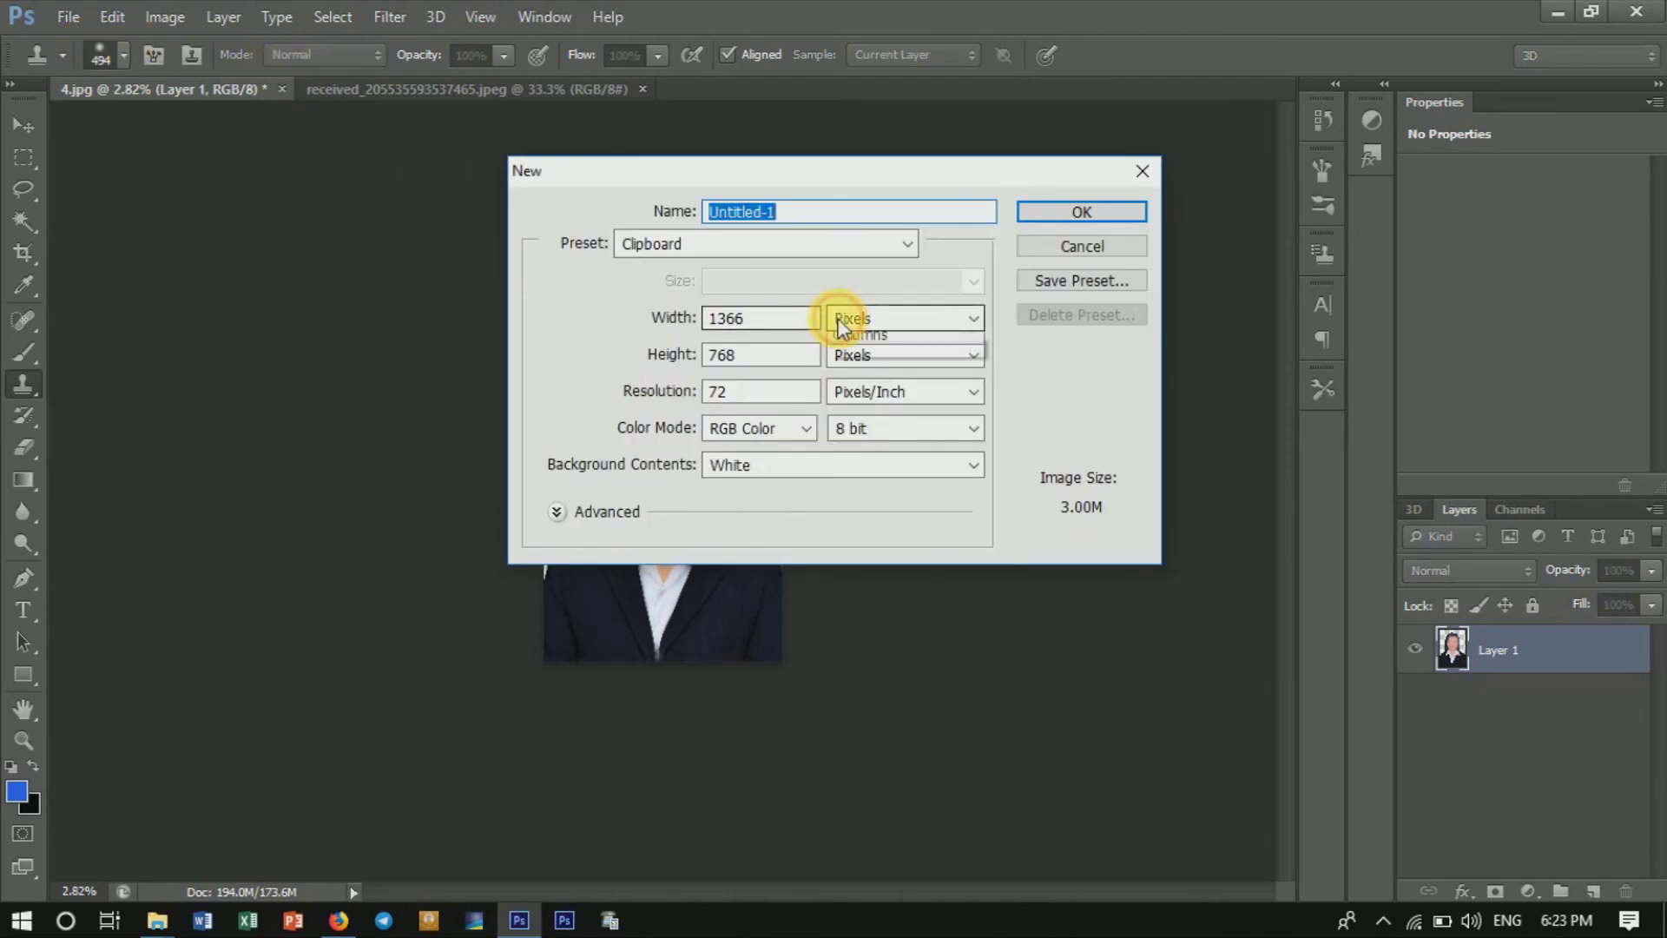
{"action": "left_click", "coordinate": [872, 384]}
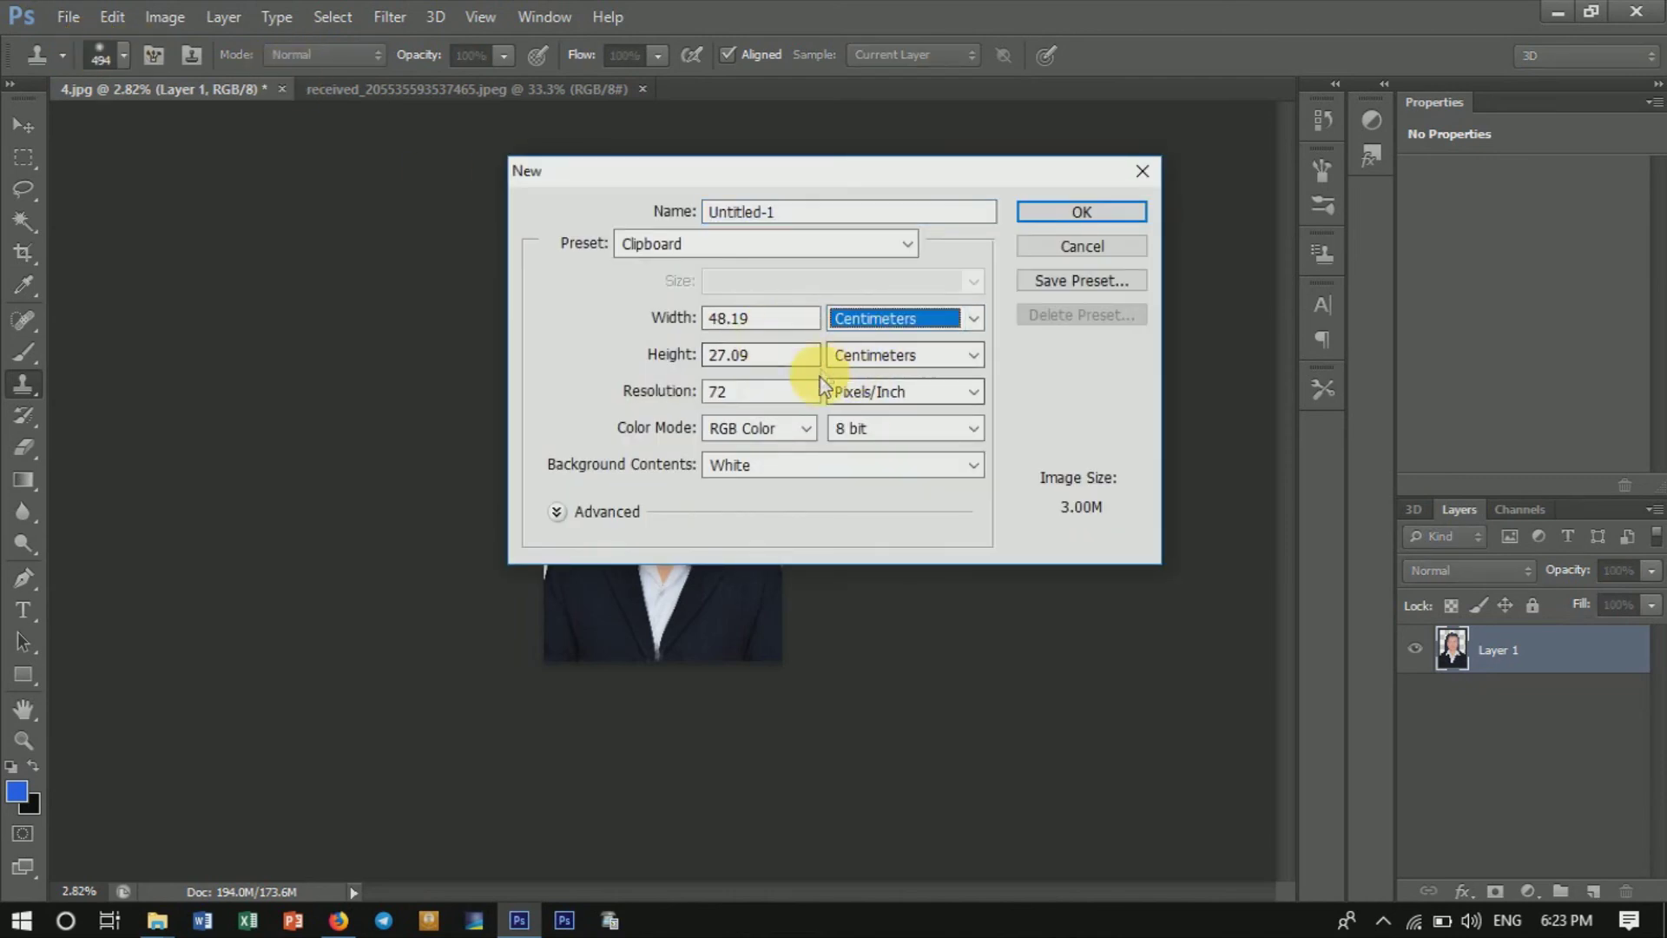
{"action": "left_click", "coordinate": [853, 395]}
{"action": "left_click", "coordinate": [862, 436]}
{"action": "double_click", "coordinate": [759, 322]}
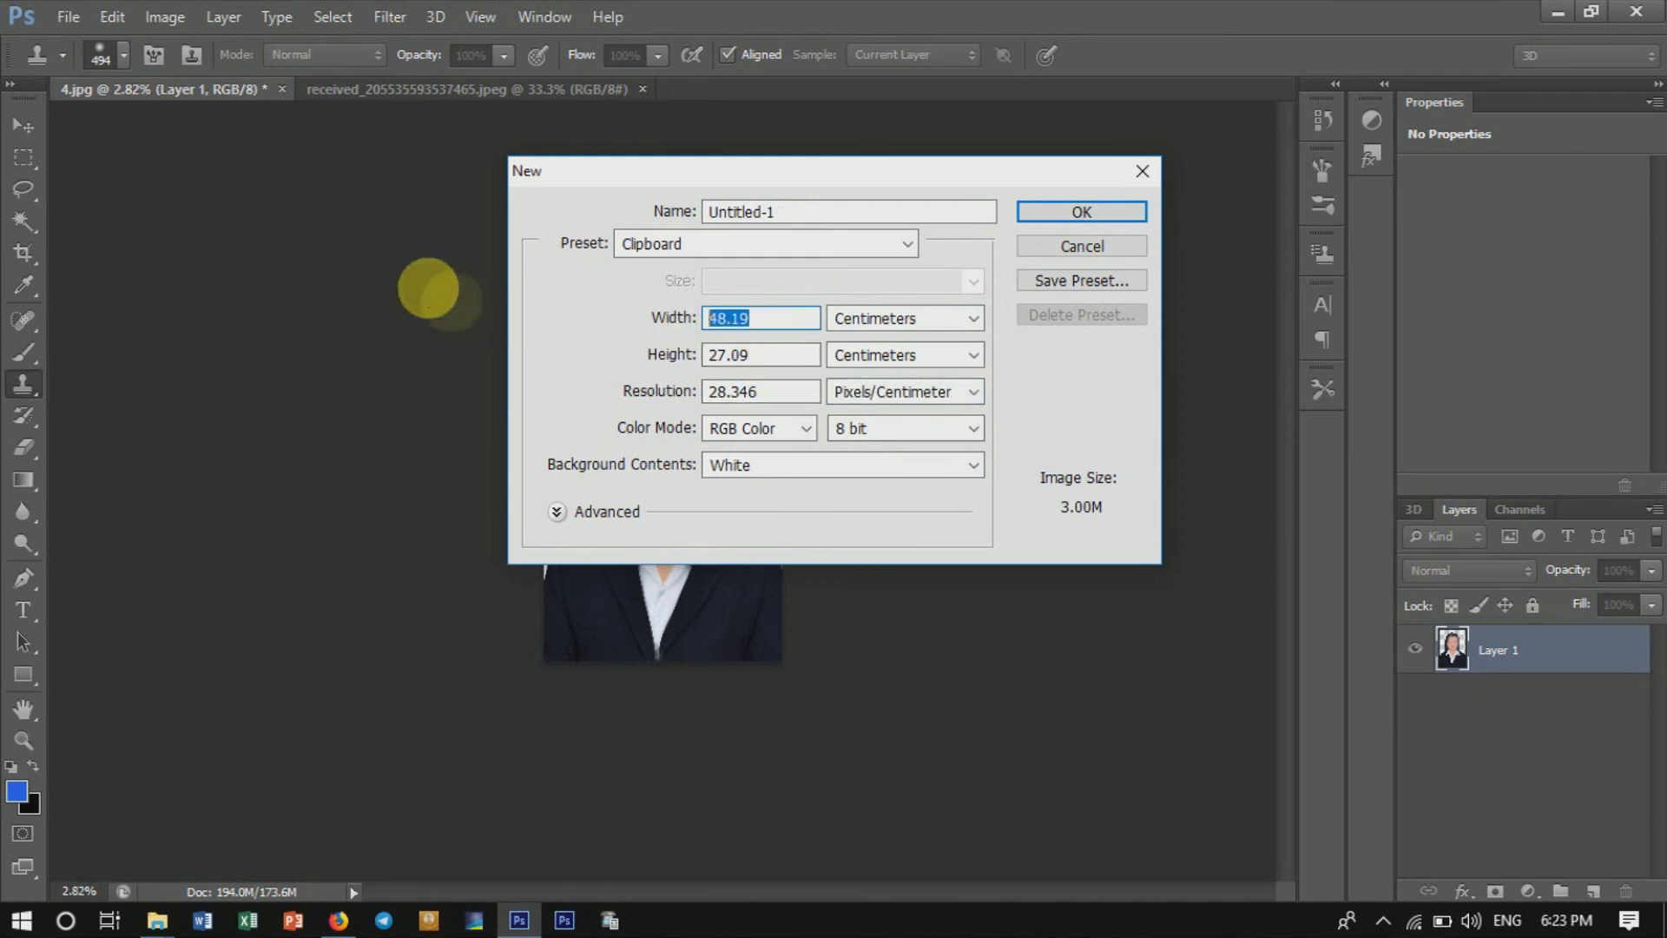
{"action": "type", "text": "21"}
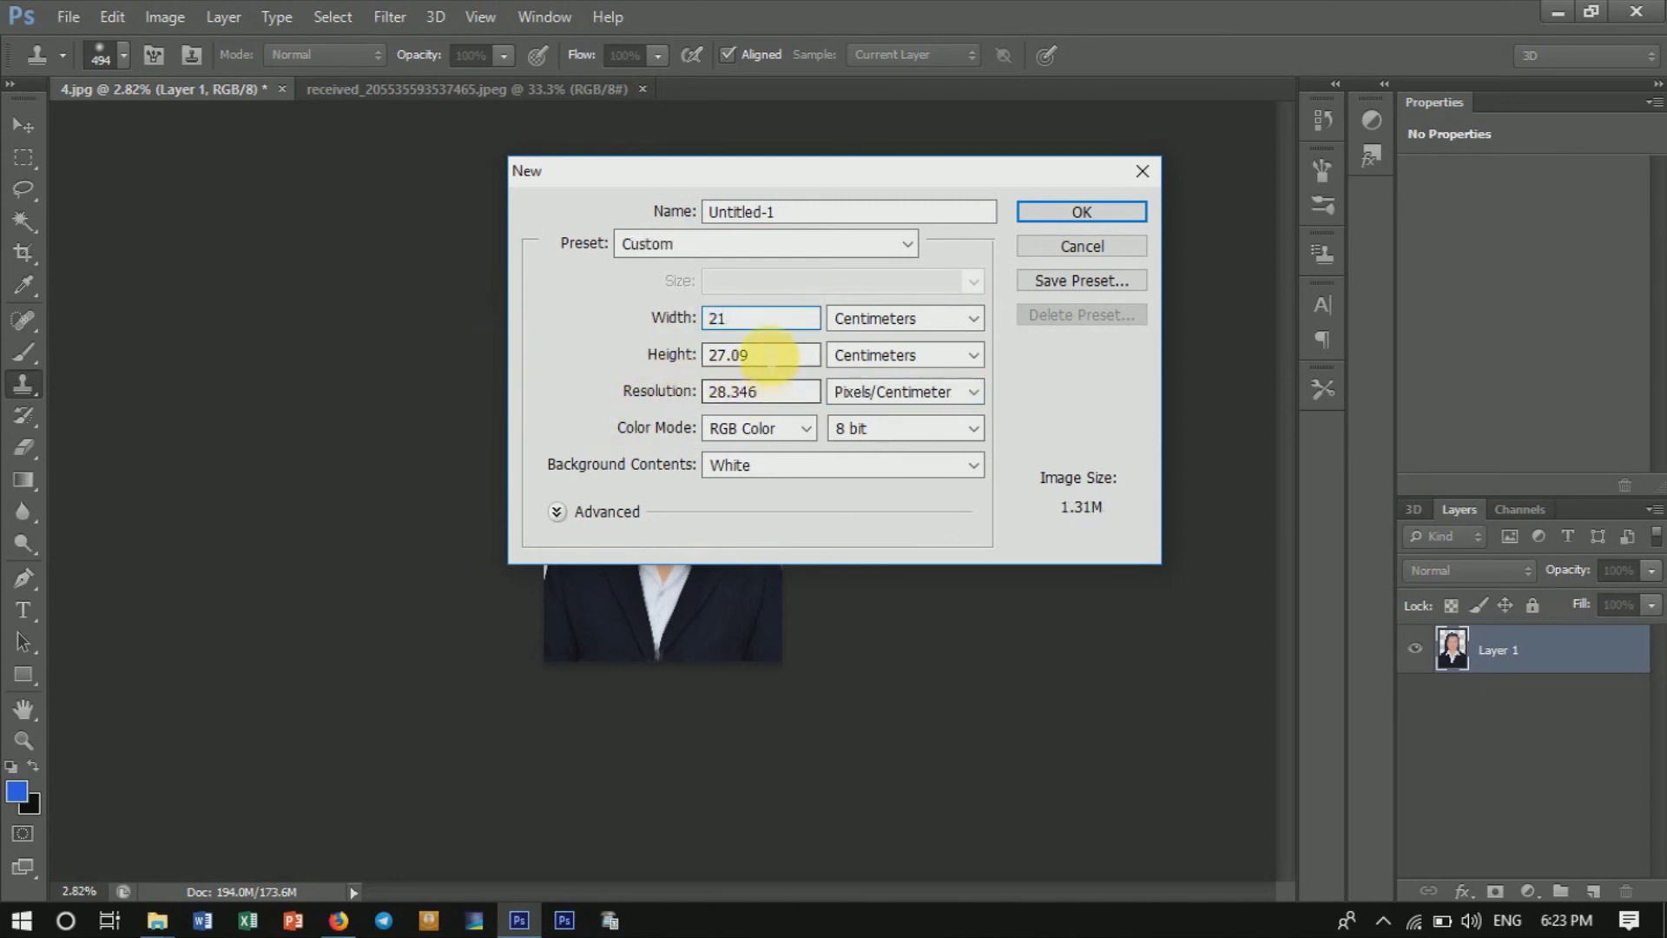
{"action": "left_click_drag", "start_coordinate": [768, 356], "coordinate": [726, 356]}
{"action": "type", "text": "30"}
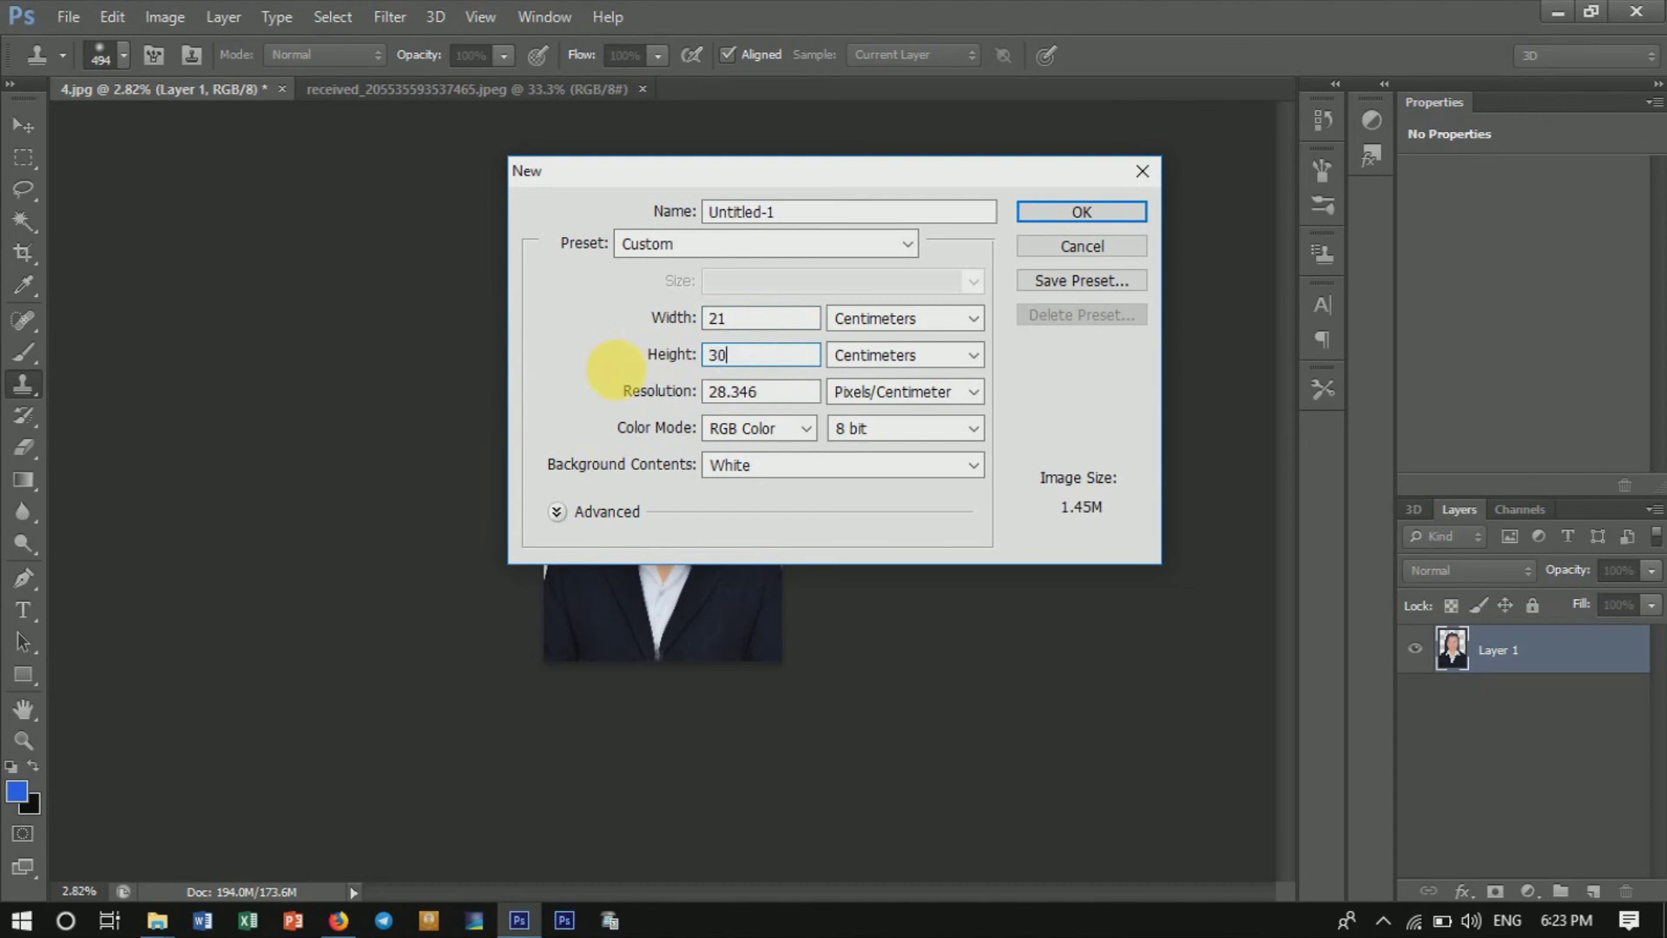
{"action": "double_click", "coordinate": [745, 392]}
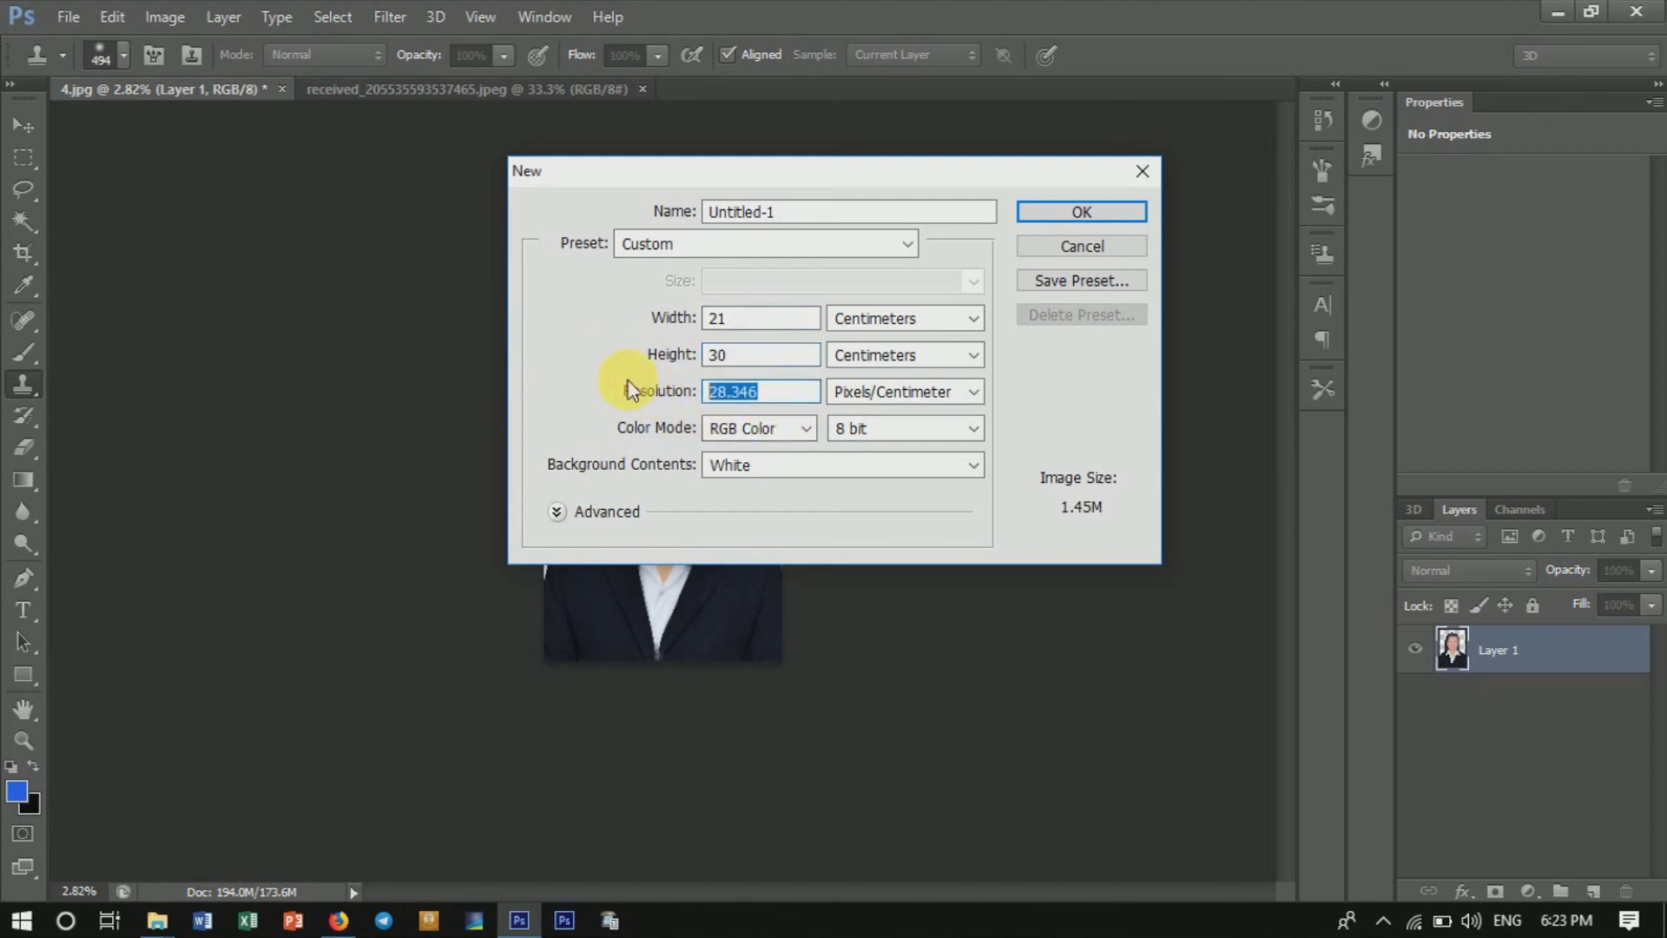
Create the 21 × 30 cm document and fill its entire canvas with the blue foreground colour.
{"action": "left_click", "coordinate": [1052, 215]}
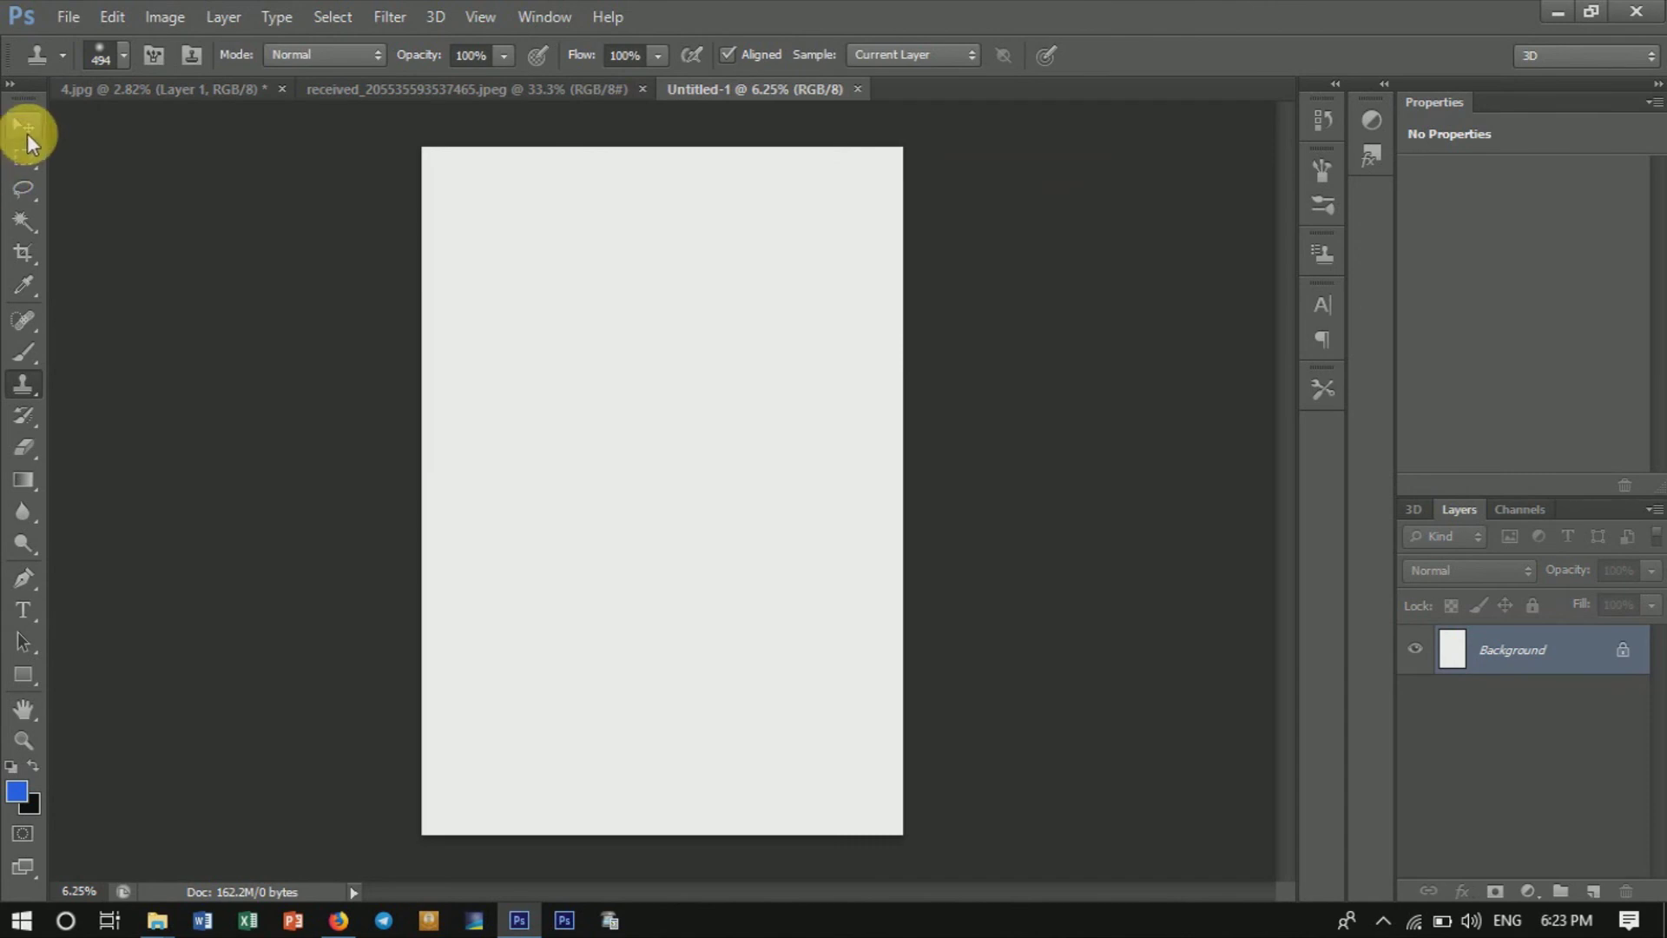
{"action": "left_click", "coordinate": [23, 157]}
{"action": "left_click_drag", "start_coordinate": [398, 119], "coordinate": [1036, 922]}
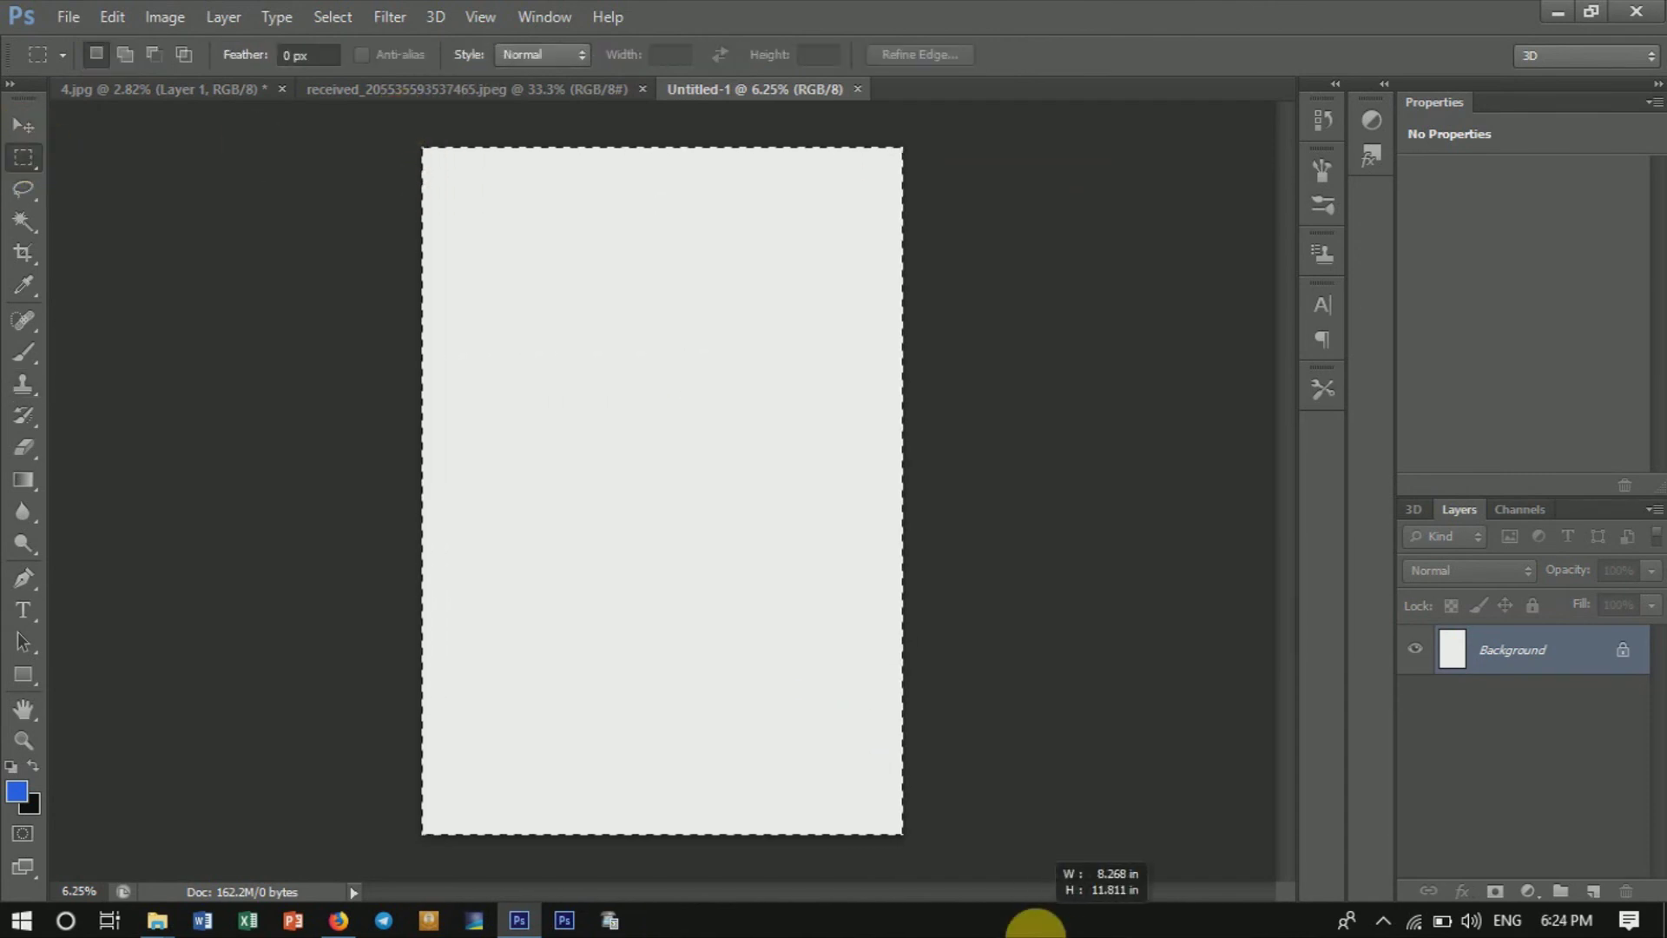
{"action": "key", "text": "shift+F5"}
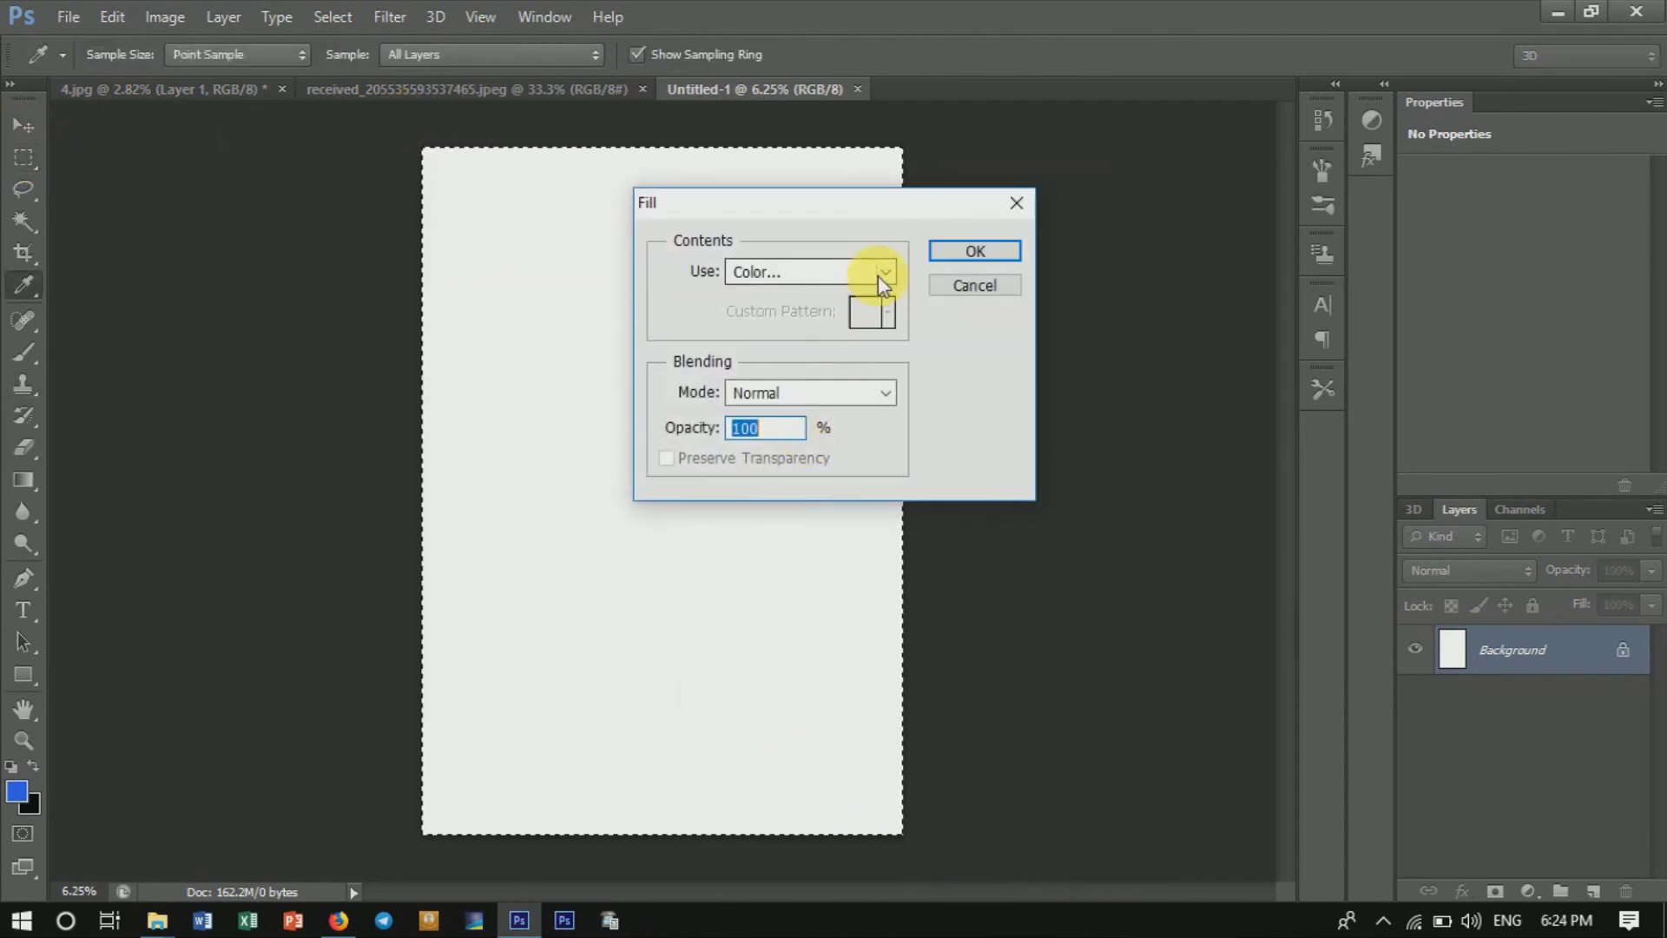
{"action": "left_click", "coordinate": [946, 256]}
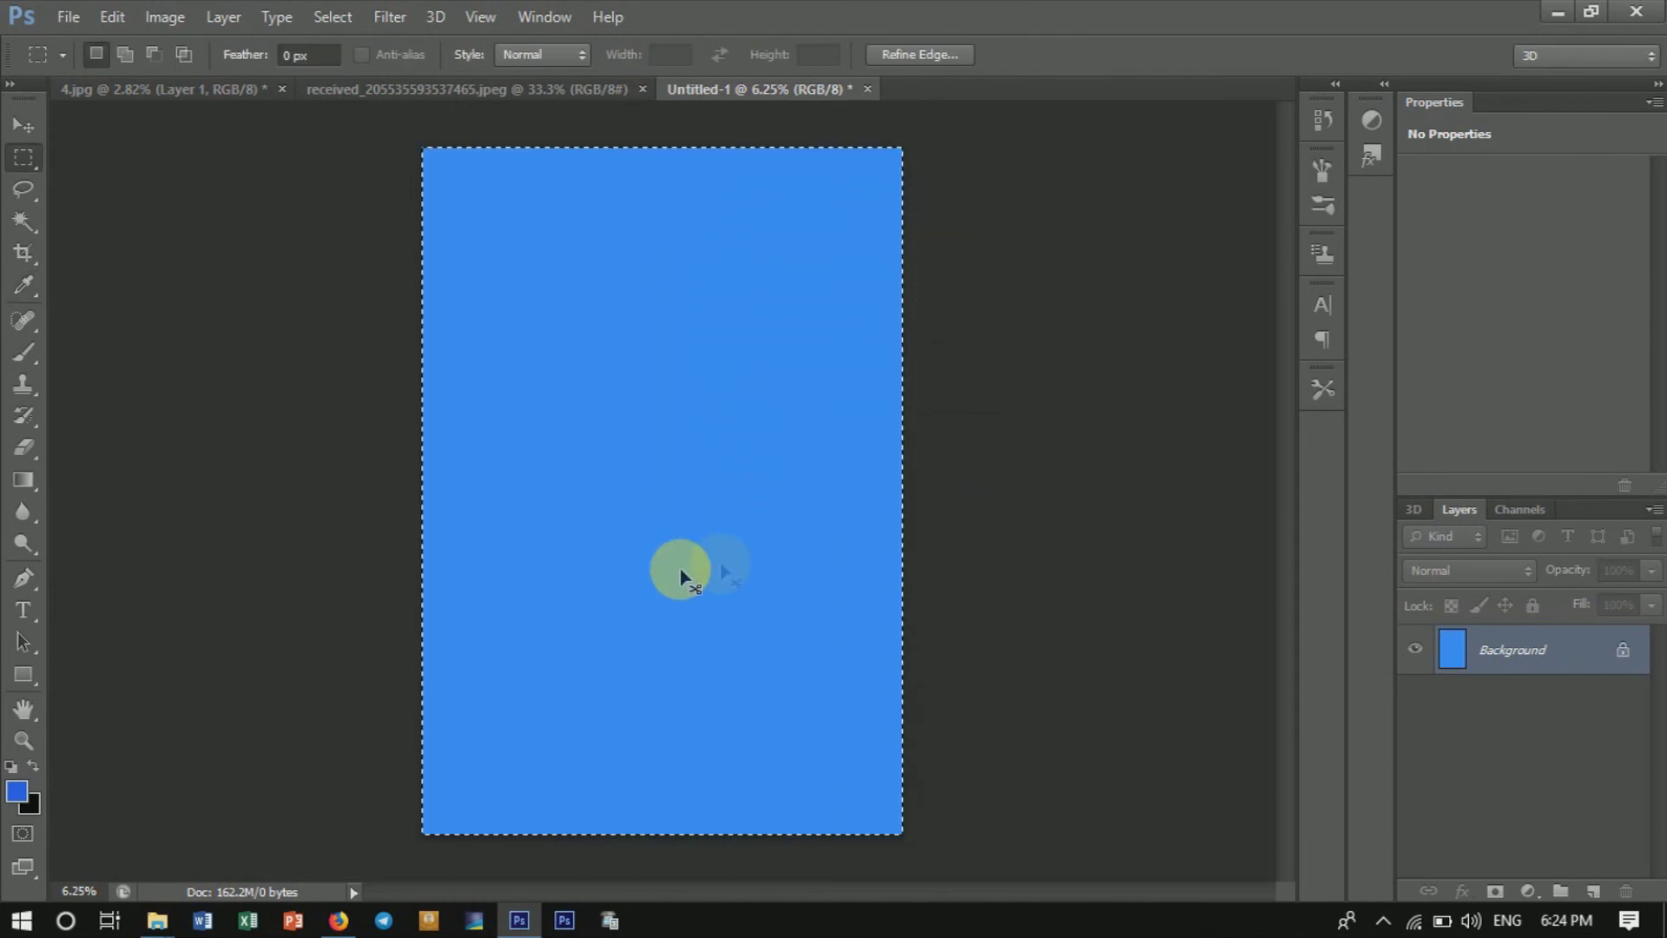
Drag the merged portrait onto the blue Untitled-1 document, then undo the placement.
{"action": "left_click", "coordinate": [408, 90]}
{"action": "left_click", "coordinate": [23, 124]}
{"action": "left_click_drag", "start_coordinate": [660, 486], "coordinate": [703, 346]}
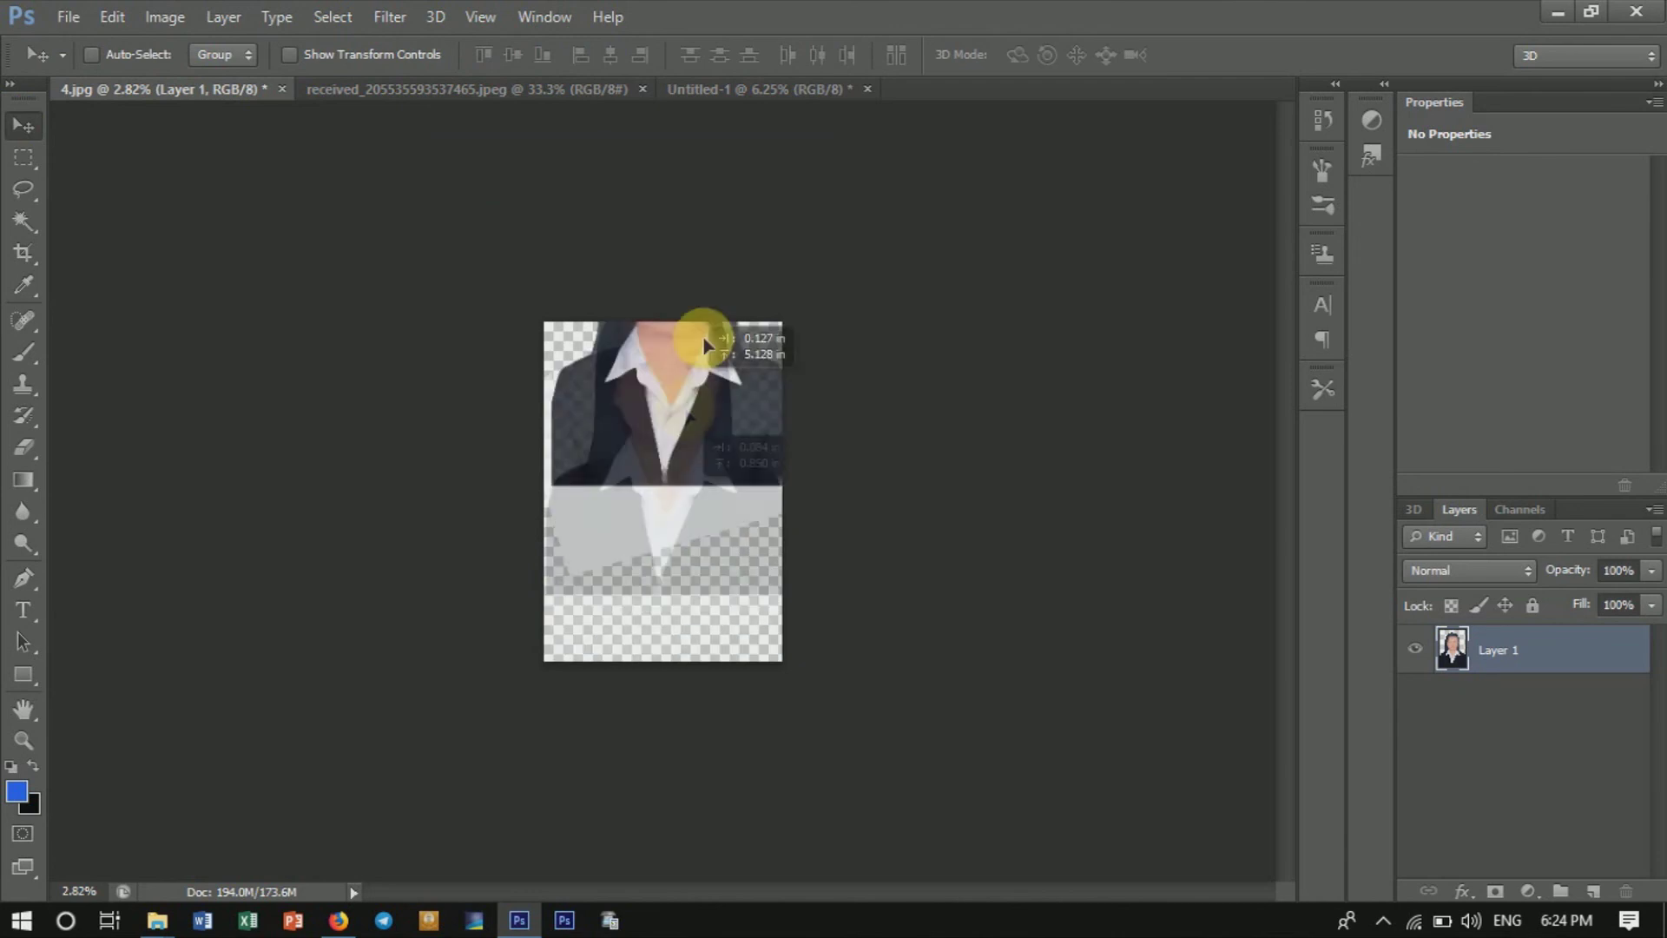
{"action": "mouse_move", "coordinate": [703, 345]}
{"action": "left_mouse_down"}
{"action": "mouse_move", "coordinate": [740, 496]}
{"action": "mouse_move", "coordinate": [737, 575]}
{"action": "left_mouse_up"}
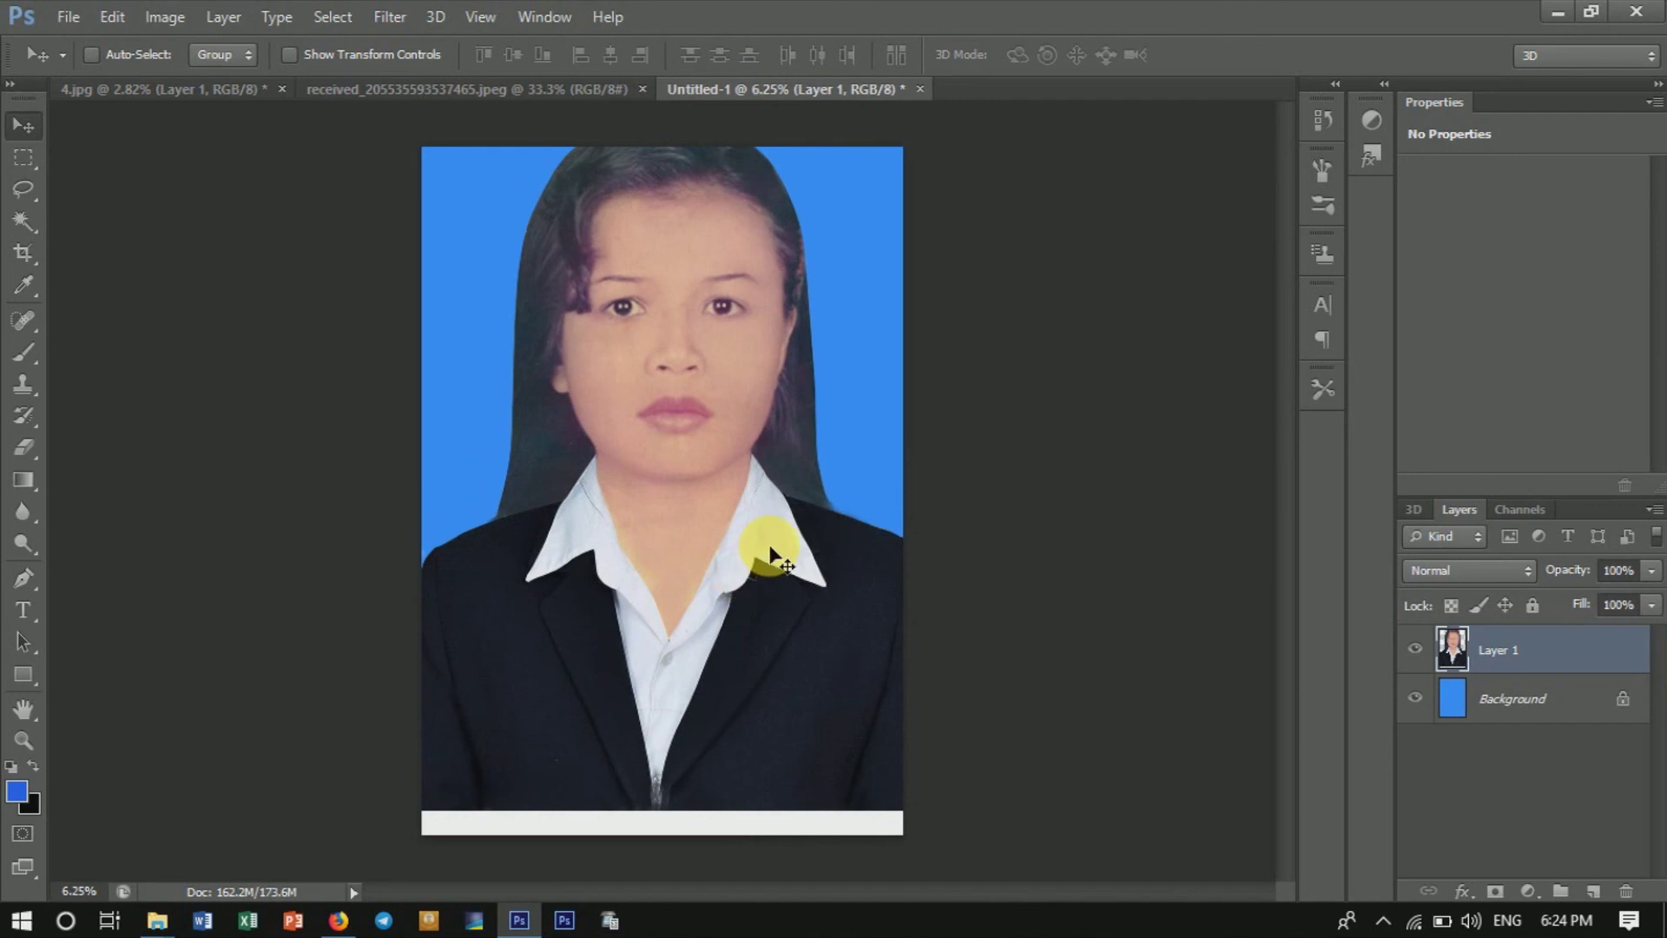
{"action": "key", "text": "Delete"}
{"action": "left_click", "coordinate": [587, 90]}
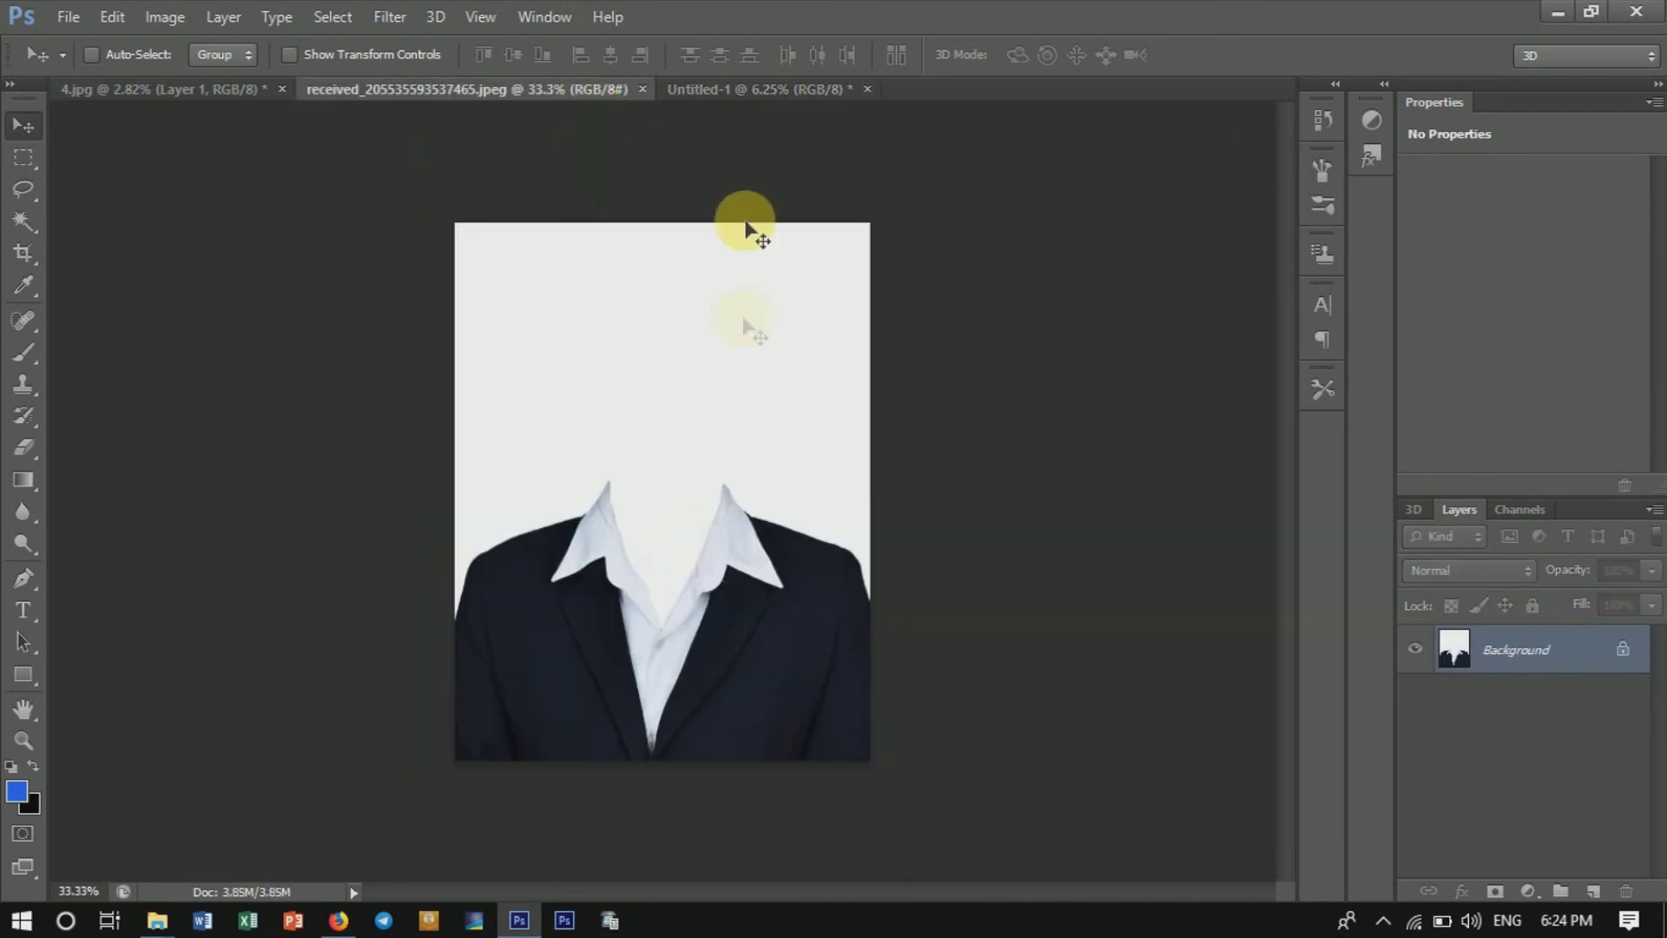
Resample the 4.jpg portrait to 300 pixels per centimetre.
{"action": "left_click", "coordinate": [208, 90]}
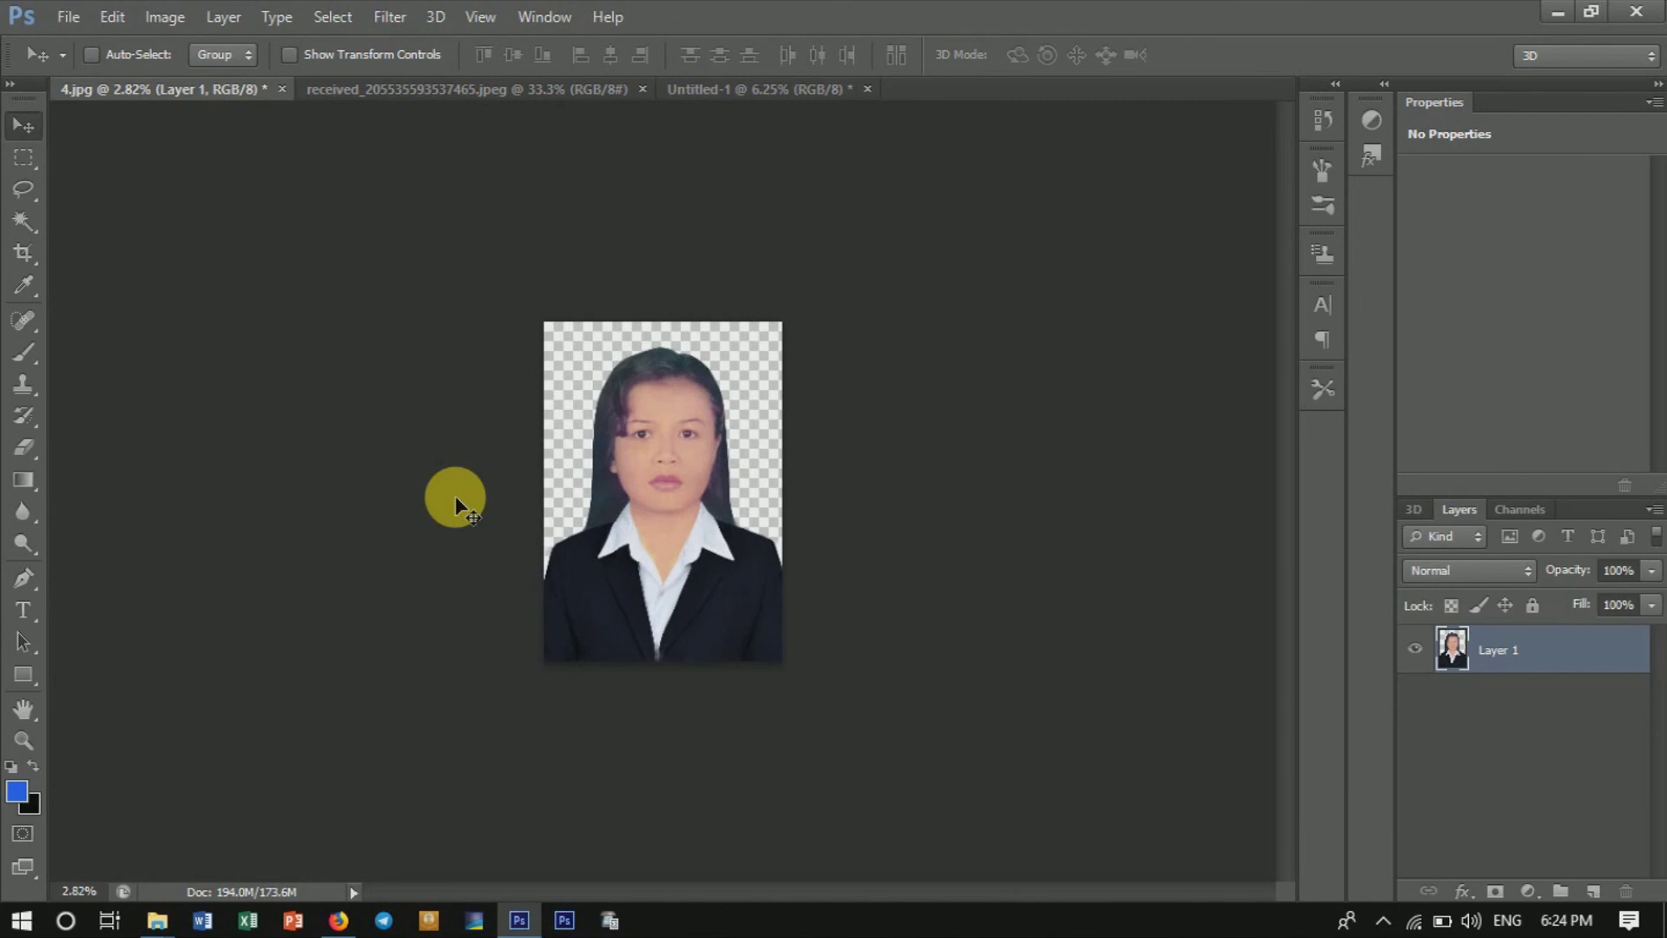
{"action": "key", "text": "ctrl+alt+i"}
{"action": "left_click_drag", "start_coordinate": [751, 439], "coordinate": [647, 434]}
{"action": "type", "text": "300"}
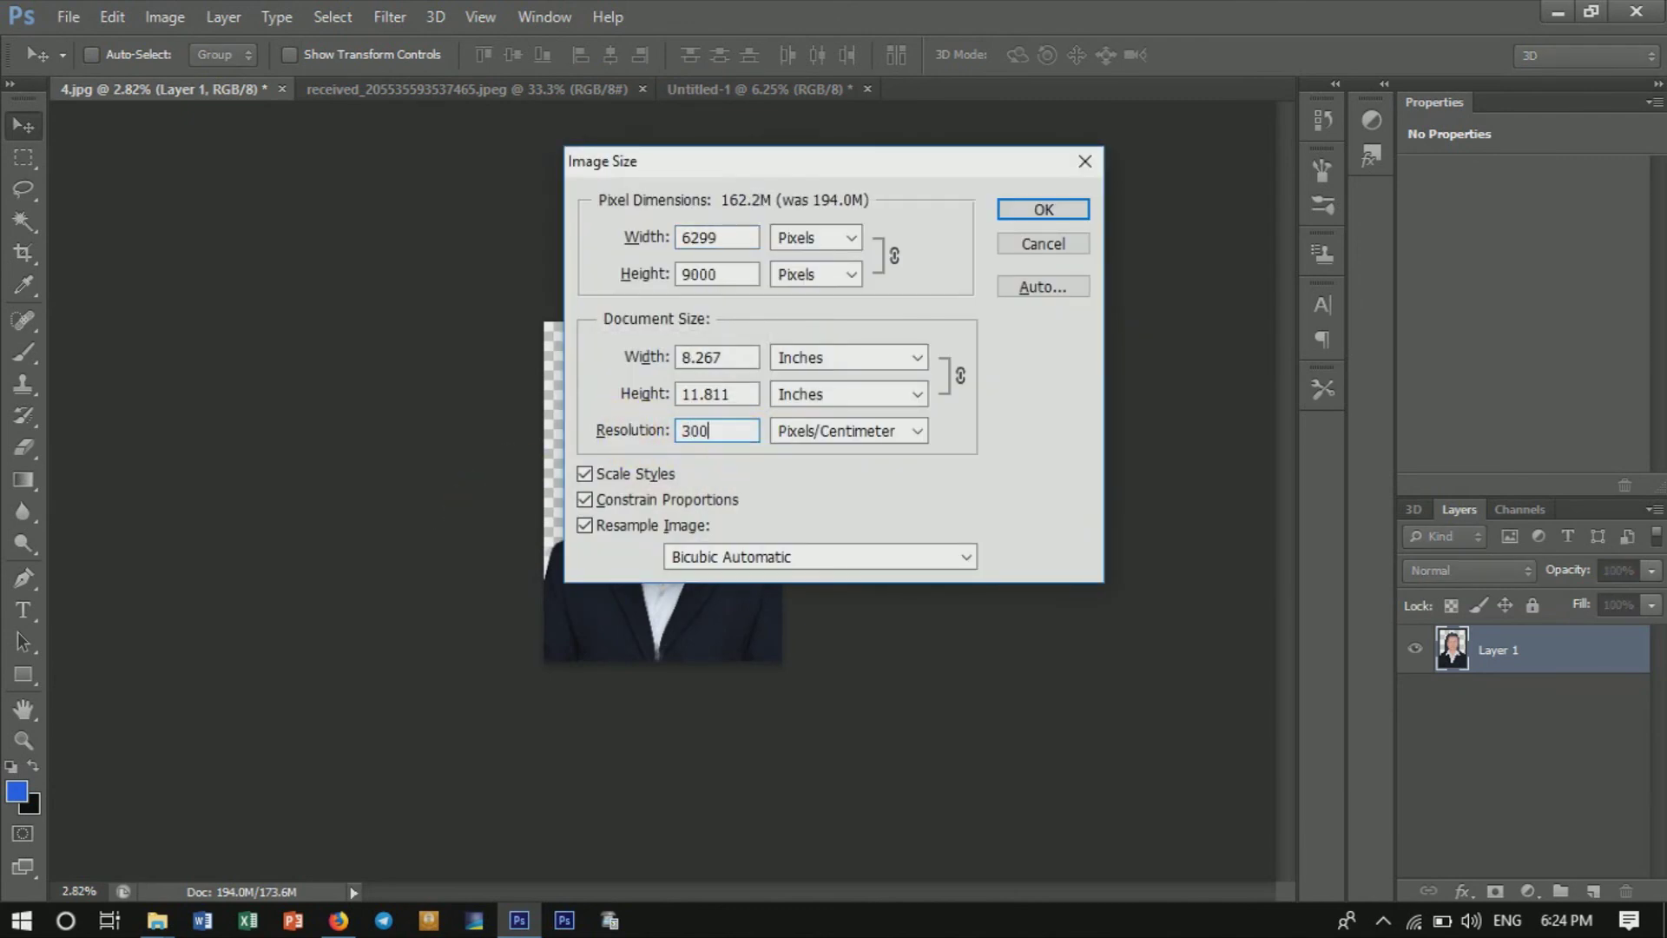
{"action": "key", "text": "Return"}
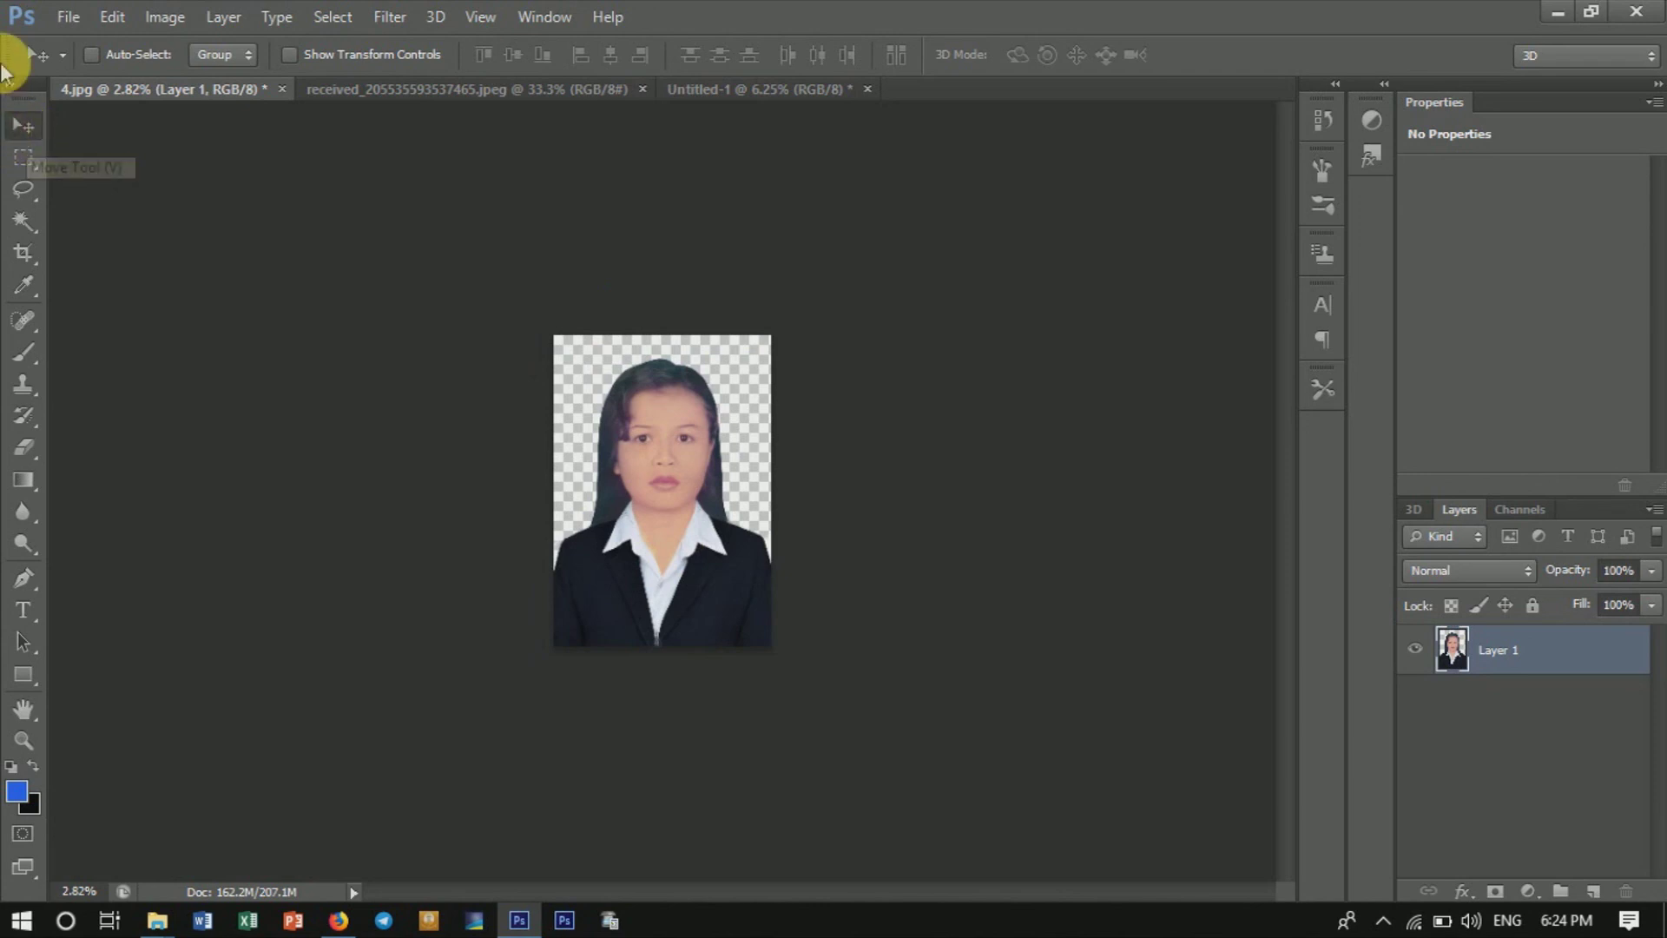
Test-drag the portrait onto the blue document, undo it, and close the suit photo.
{"action": "mouse_move", "coordinate": [718, 483]}
{"action": "left_mouse_down"}
{"action": "mouse_move", "coordinate": [752, 95]}
{"action": "mouse_move", "coordinate": [717, 471]}
{"action": "left_mouse_up"}
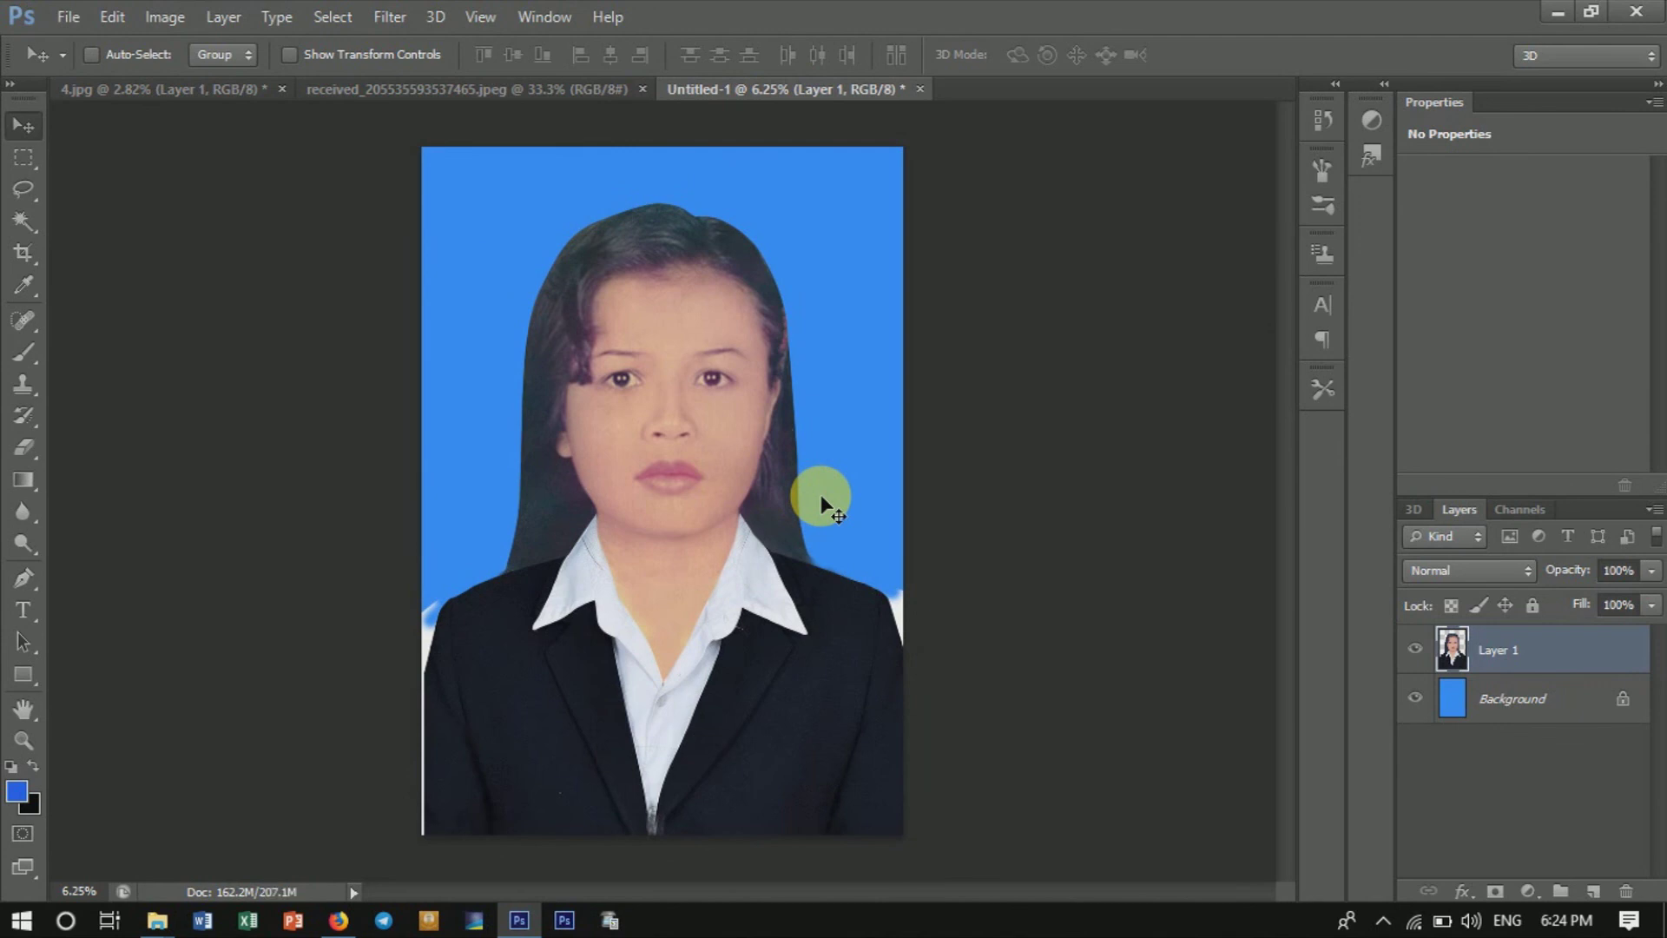
{"action": "key", "text": "Delete"}
{"action": "left_click", "coordinate": [341, 92]}
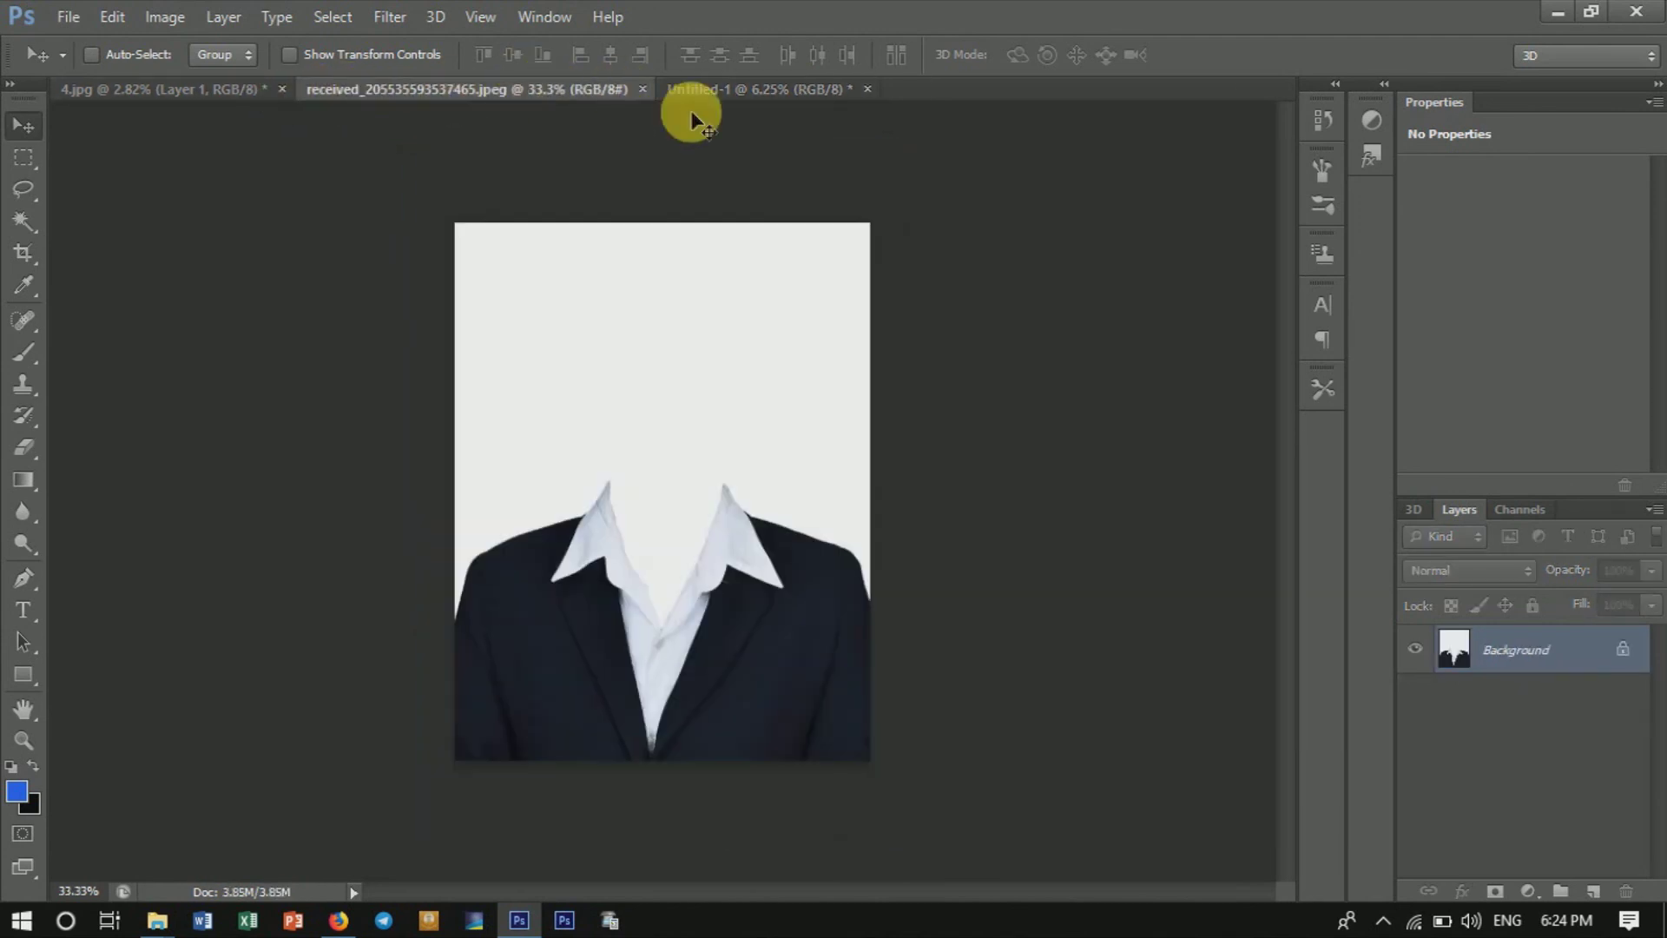
{"action": "left_click", "coordinate": [643, 90]}
{"action": "left_click", "coordinate": [182, 90]}
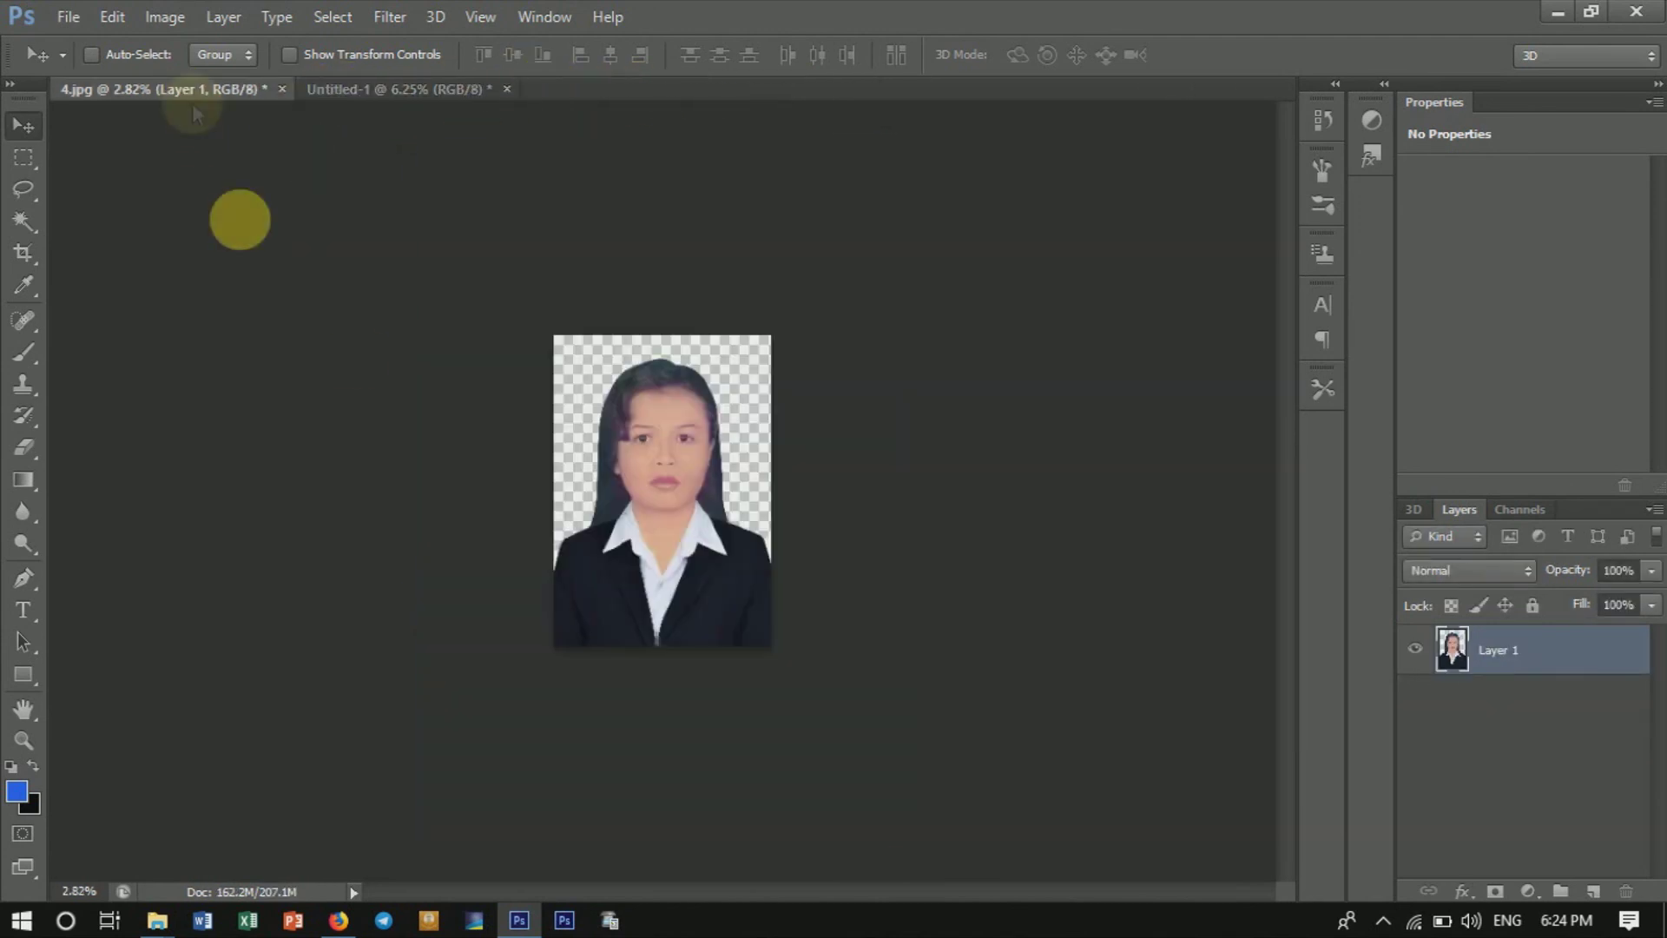
Crop the 4.jpg portrait to a fixed 21 × 30 cm frame.
{"action": "left_click", "coordinate": [23, 253]}
{"action": "left_click", "coordinate": [669, 499]}
{"action": "left_click", "coordinate": [1224, 55]}
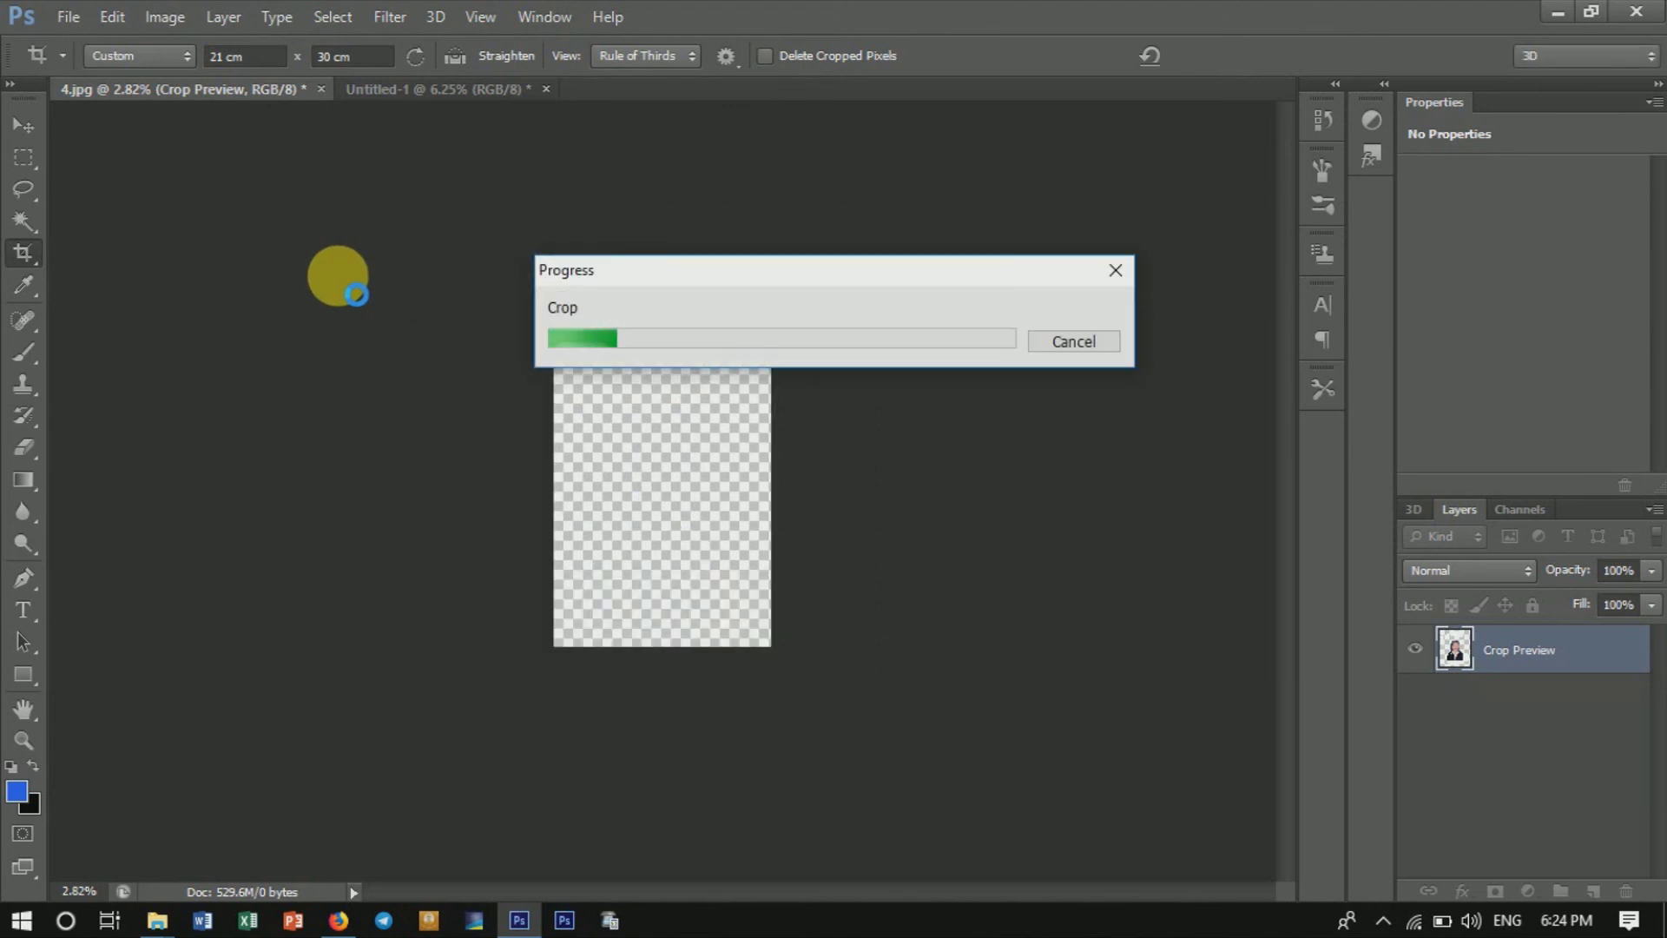
Resample the cropped portrait to 300 pixels per centimetre.
{"action": "left_click", "coordinate": [24, 125]}
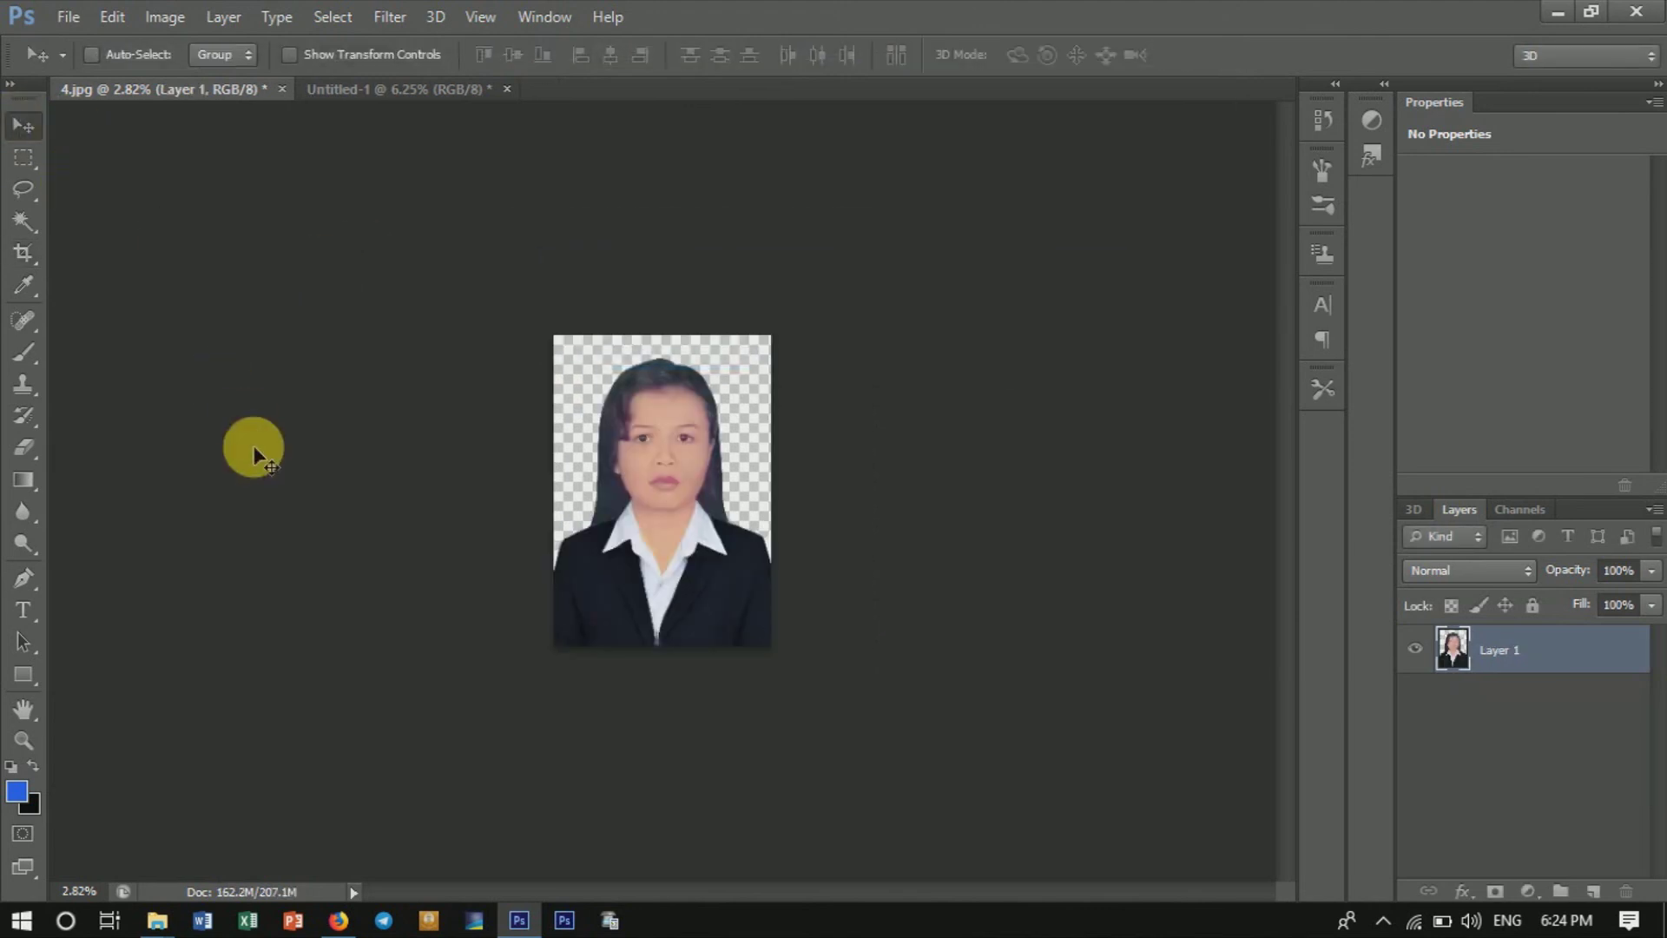
{"action": "key", "text": "ctrl+alt+i"}
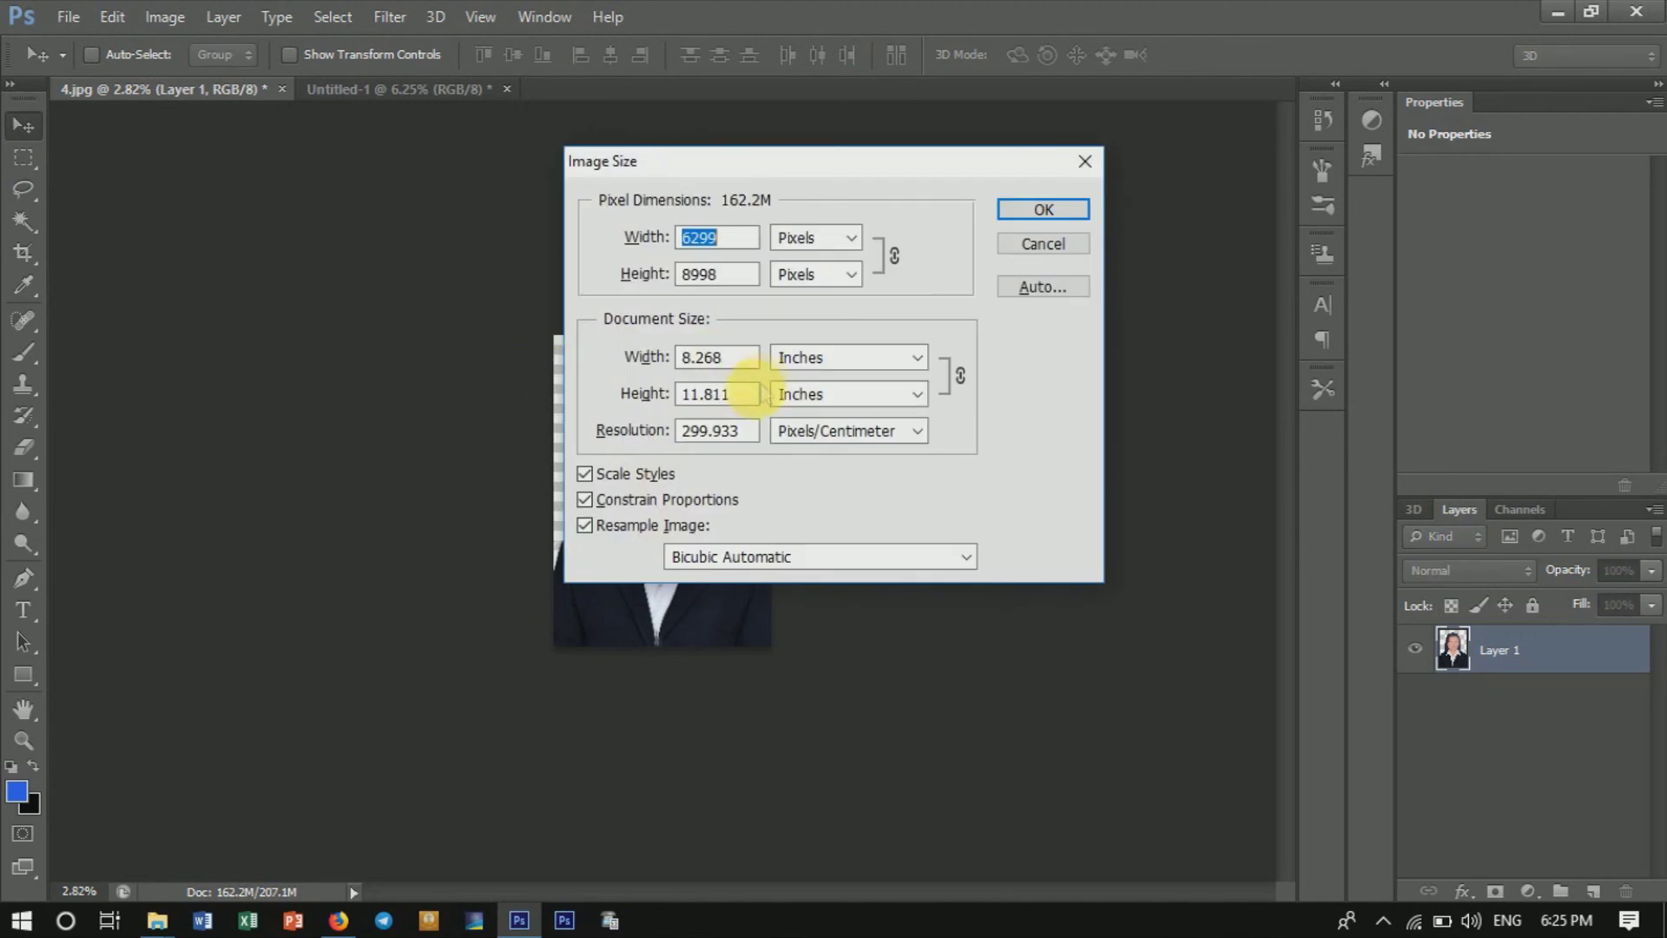
{"action": "double_click", "coordinate": [745, 429]}
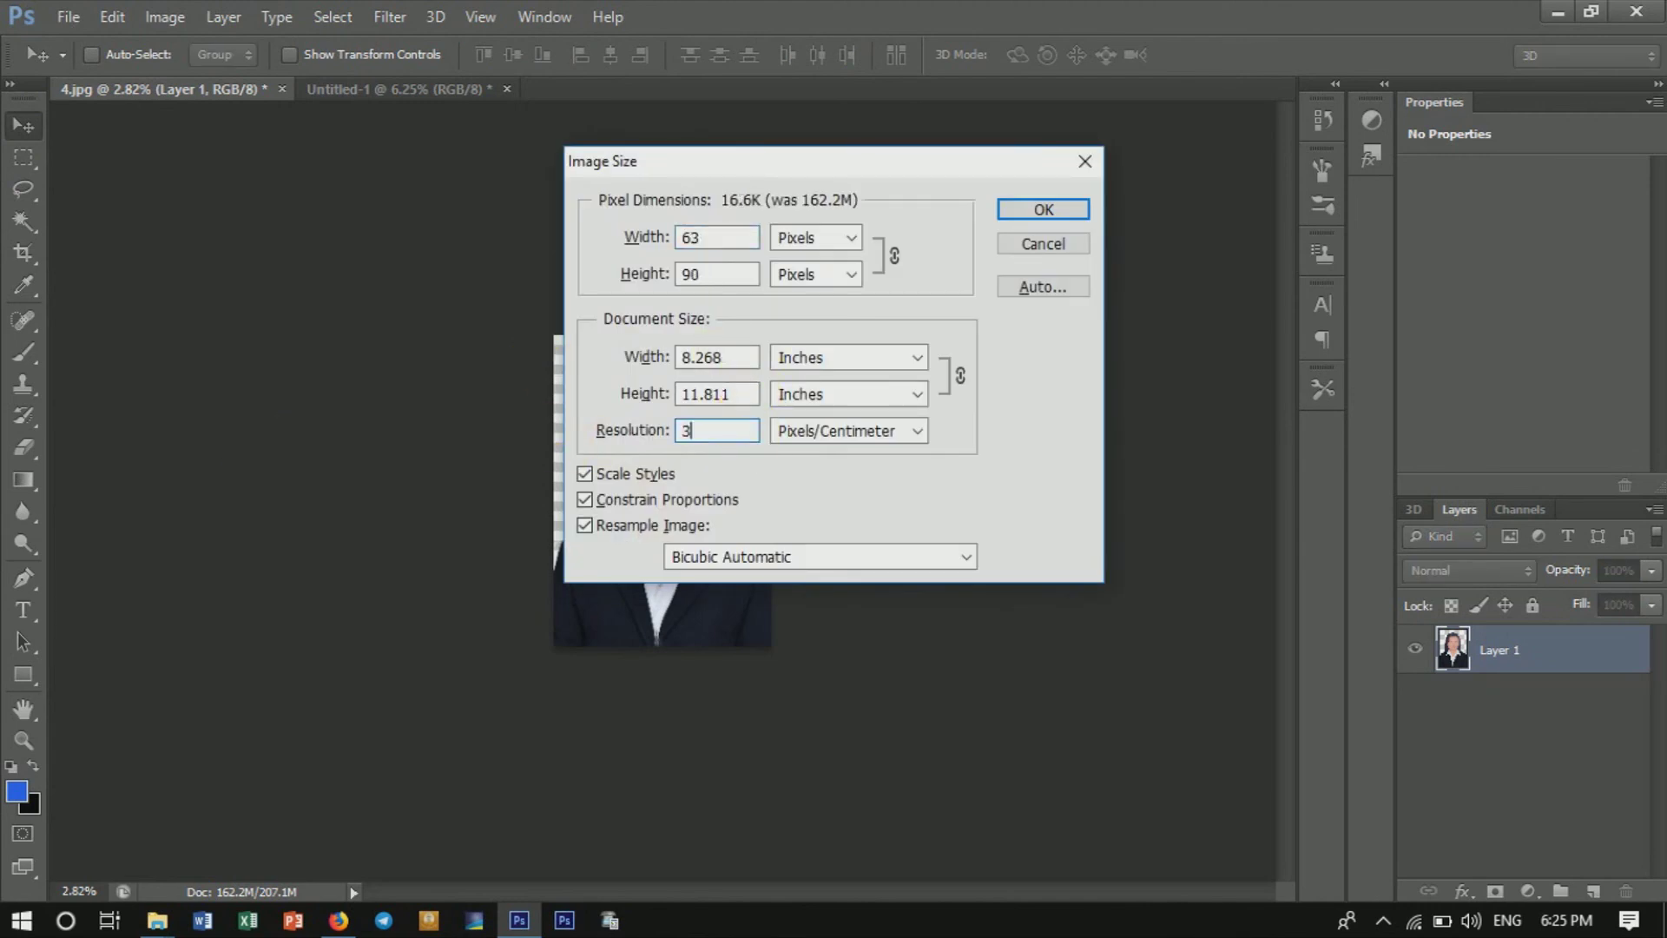
{"action": "type", "text": "00"}
{"action": "key", "text": "Return"}
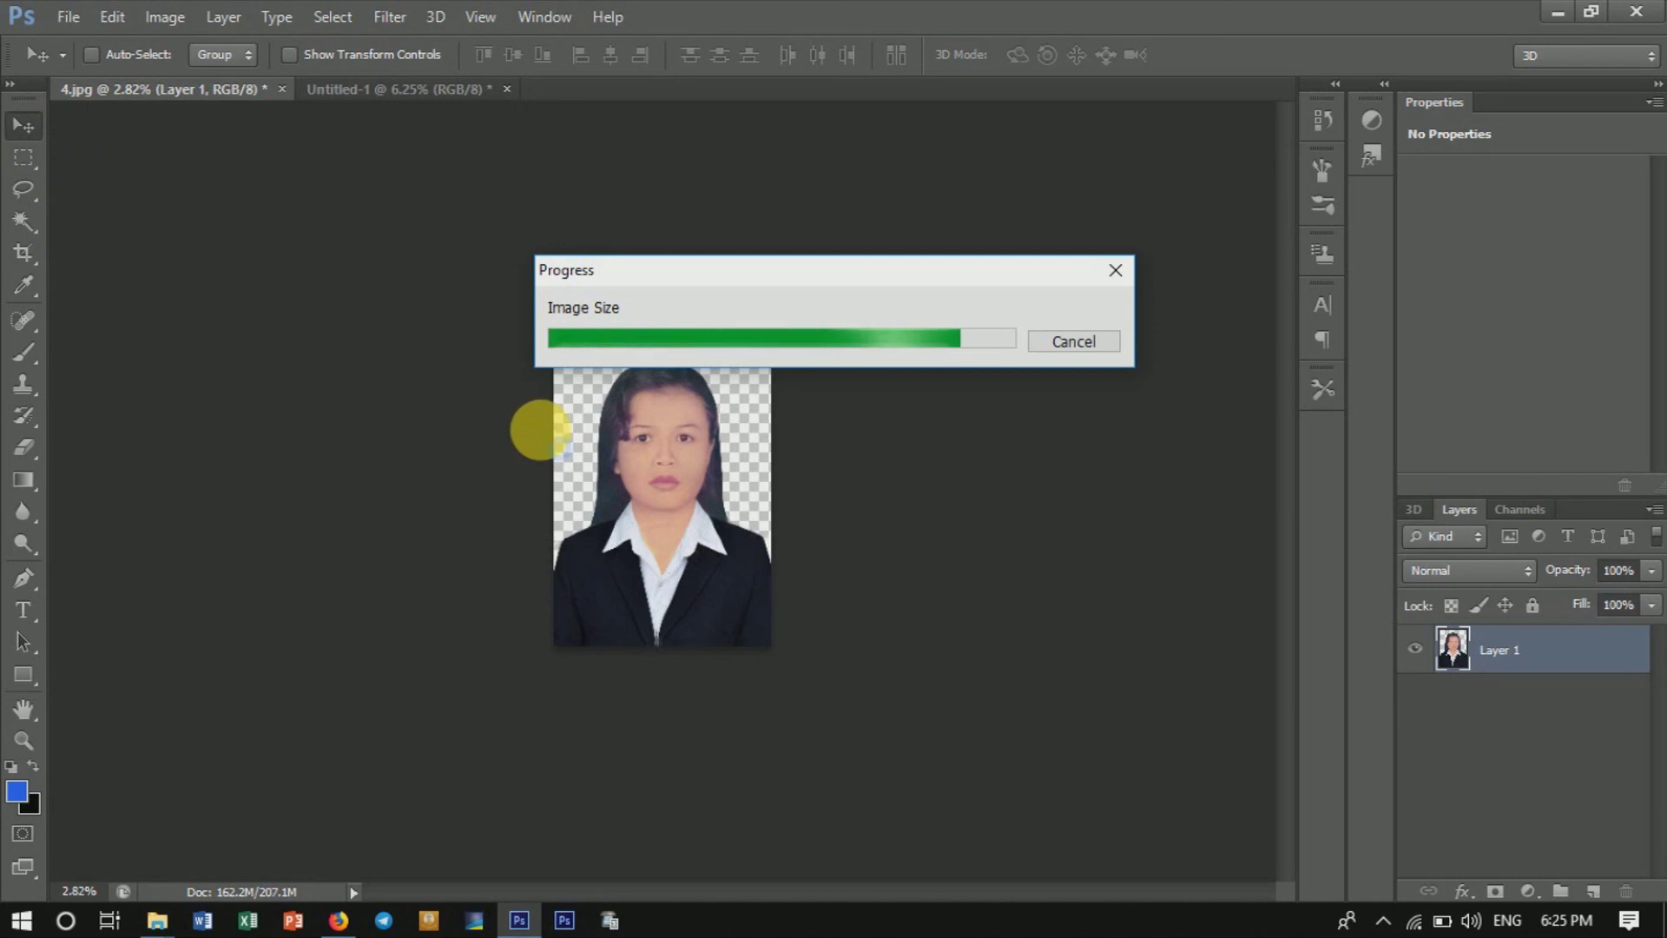
Drag the portrait onto the blue document and nudge it so it covers the canvas edge.
{"action": "mouse_move", "coordinate": [651, 484]}
{"action": "left_mouse_down"}
{"action": "mouse_move", "coordinate": [718, 473]}
{"action": "mouse_move", "coordinate": [660, 476]}
{"action": "left_mouse_up"}
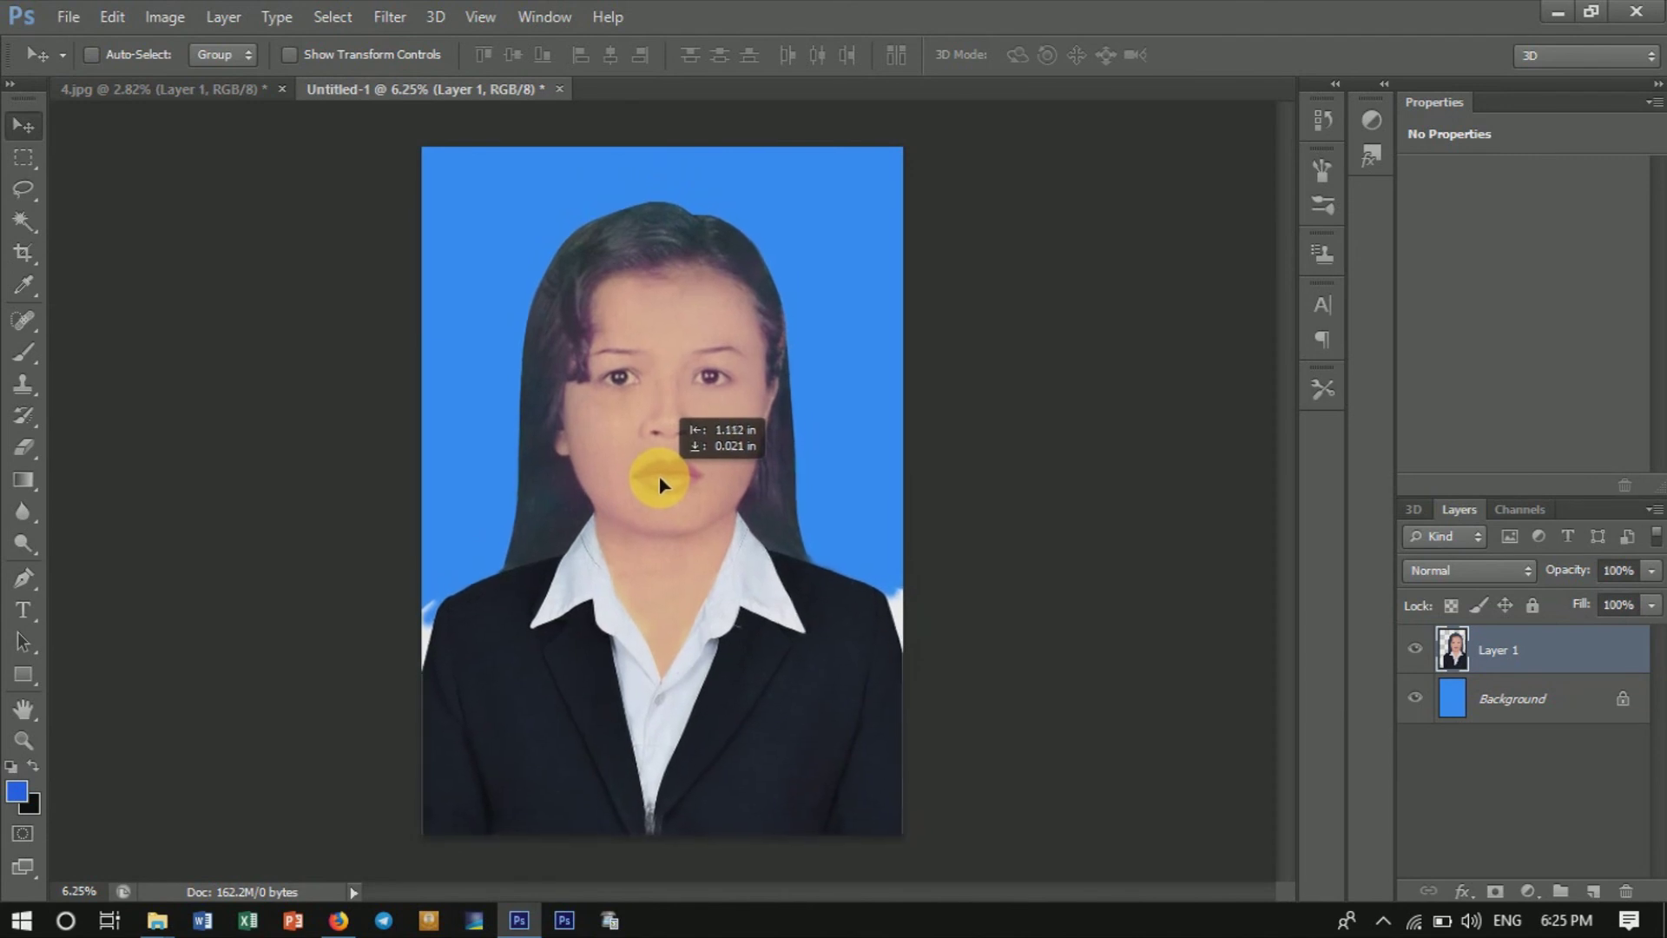
{"action": "left_click_drag", "start_coordinate": [660, 476], "coordinate": [659, 475]}
{"action": "key", "text": "Right"}
{"action": "key", "text": "Right"}
{"action": "key", "text": "Left"}
{"action": "key", "text": "Left"}
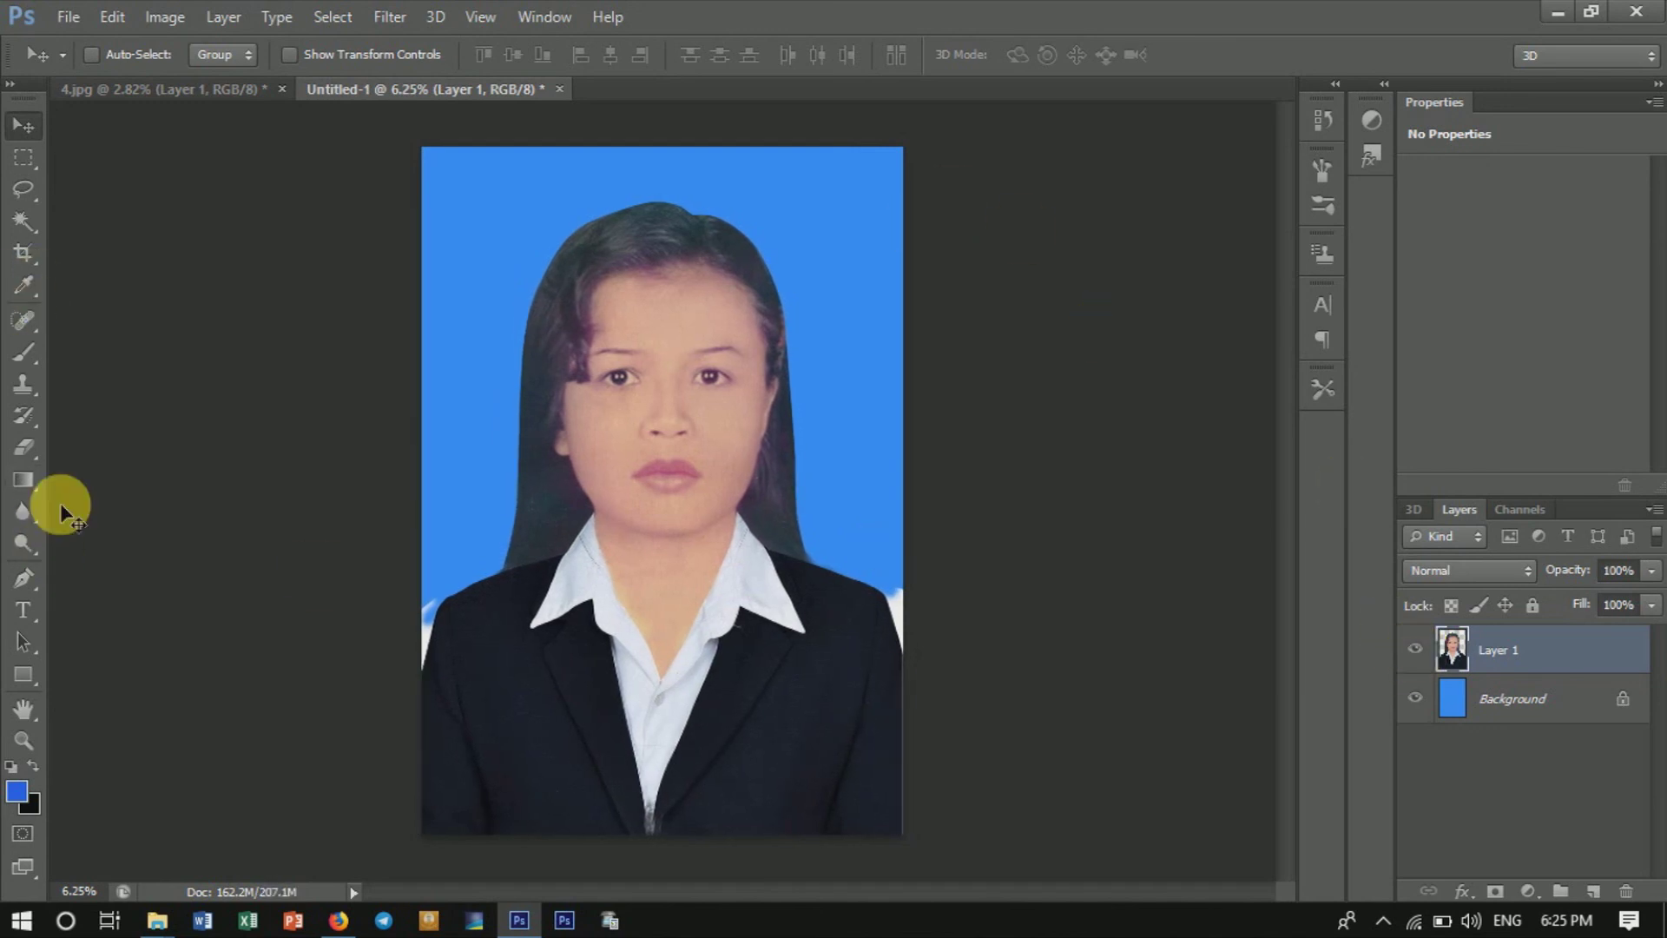
Erase the white strip beside the left shoulder, refining with a 40 px eraser.
{"action": "left_click", "coordinate": [23, 447]}
{"action": "key", "text": "ctrl+plus"}
{"action": "scroll", "coordinate": [521, 530], "scroll_direction": "up", "scroll_amount": 2}
{"action": "scroll", "coordinate": [387, 491], "scroll_direction": "up", "scroll_amount": 2}
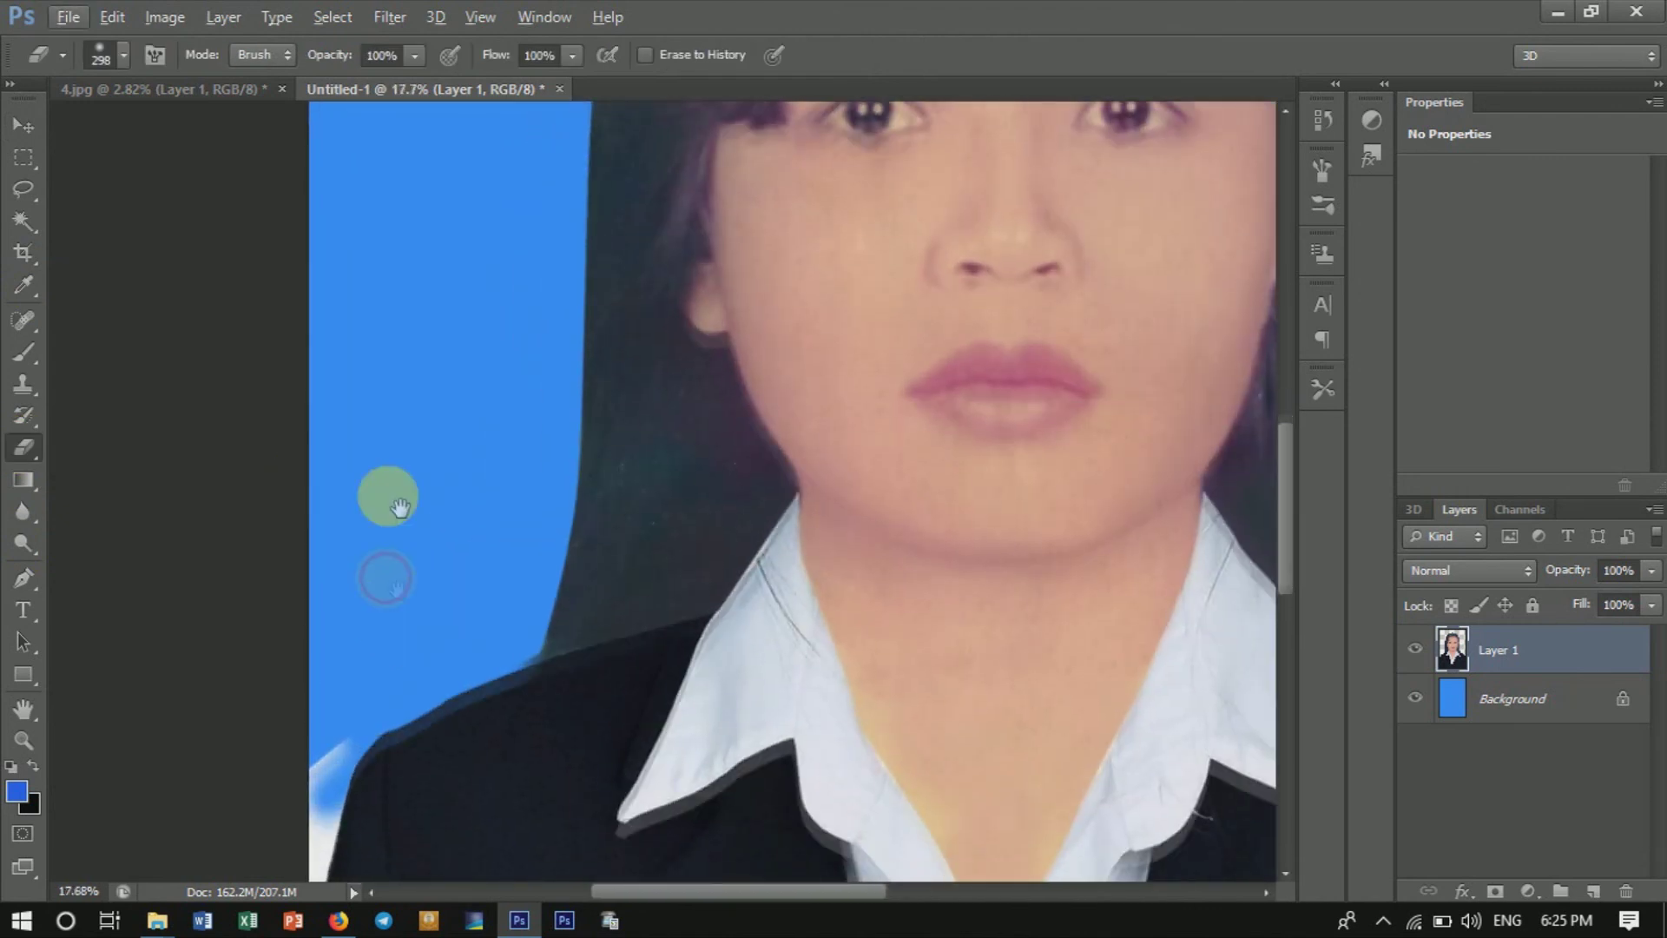
{"action": "scroll", "coordinate": [342, 461], "scroll_direction": "up", "scroll_amount": 2}
{"action": "mouse_move", "coordinate": [353, 375]}
{"action": "left_mouse_down"}
{"action": "mouse_move", "coordinate": [319, 563]}
{"action": "mouse_move", "coordinate": [346, 489]}
{"action": "left_mouse_up"}
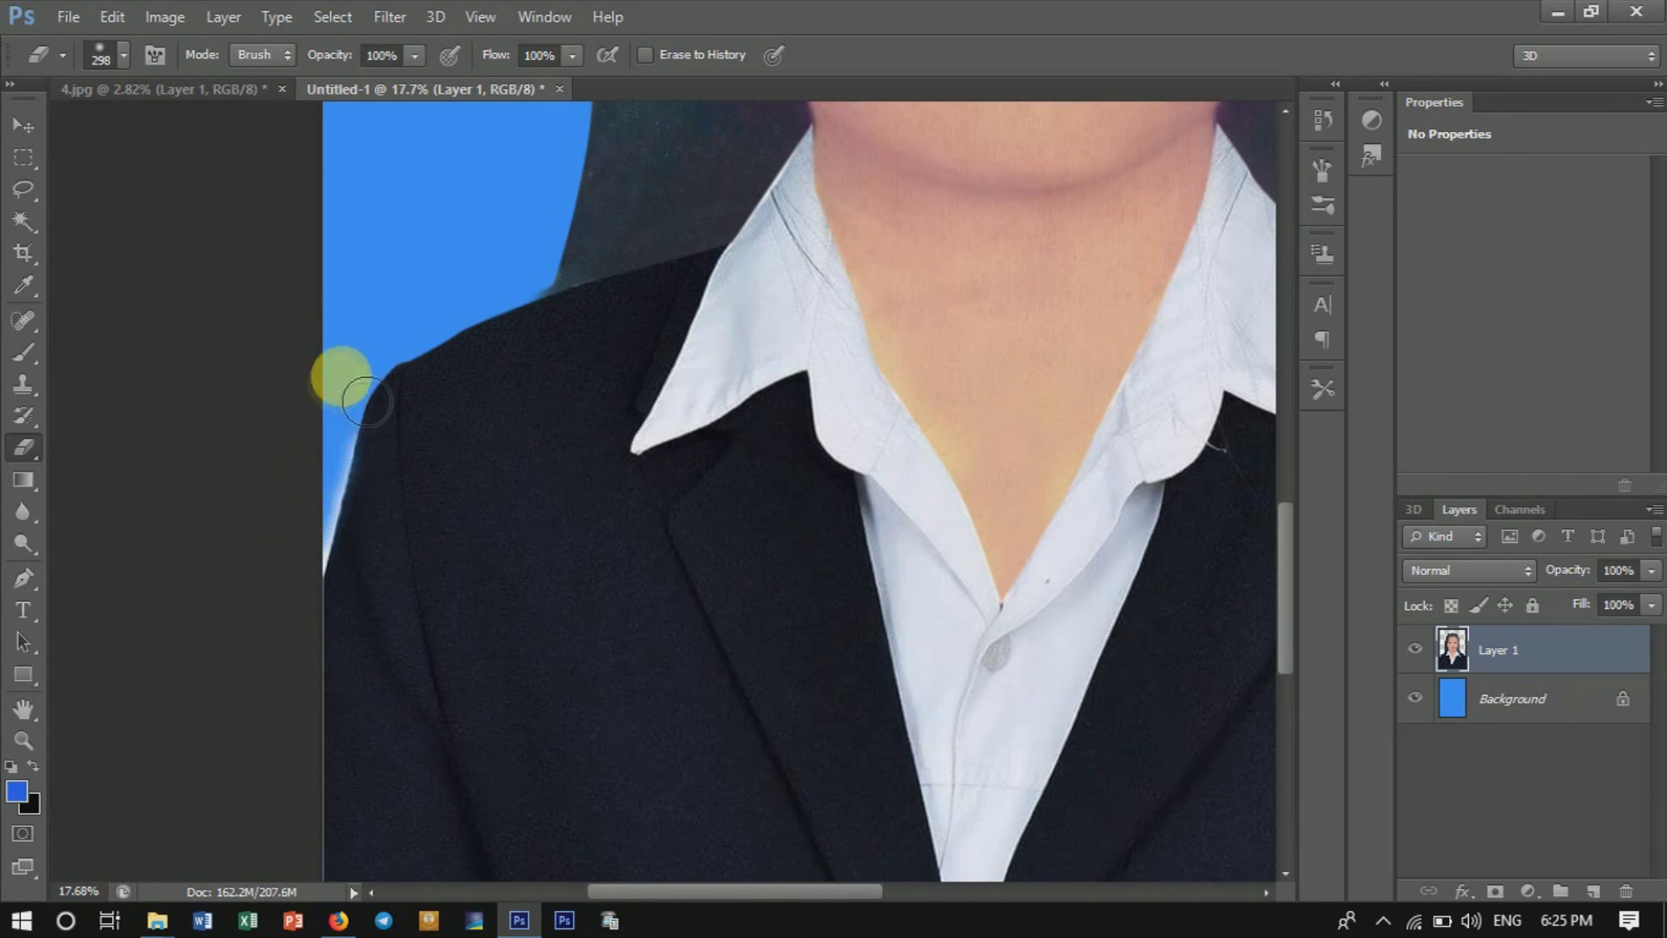
{"action": "right_click", "coordinate": [343, 373]}
{"action": "mouse_move", "coordinate": [398, 436]}
{"action": "left_mouse_down"}
{"action": "mouse_move", "coordinate": [361, 431]}
{"action": "mouse_move", "coordinate": [336, 510]}
{"action": "left_mouse_up"}
{"action": "left_click", "coordinate": [347, 453]}
{"action": "mouse_move", "coordinate": [355, 432]}
{"action": "left_mouse_down"}
{"action": "mouse_move", "coordinate": [331, 551]}
{"action": "mouse_move", "coordinate": [345, 488]}
{"action": "left_mouse_up"}
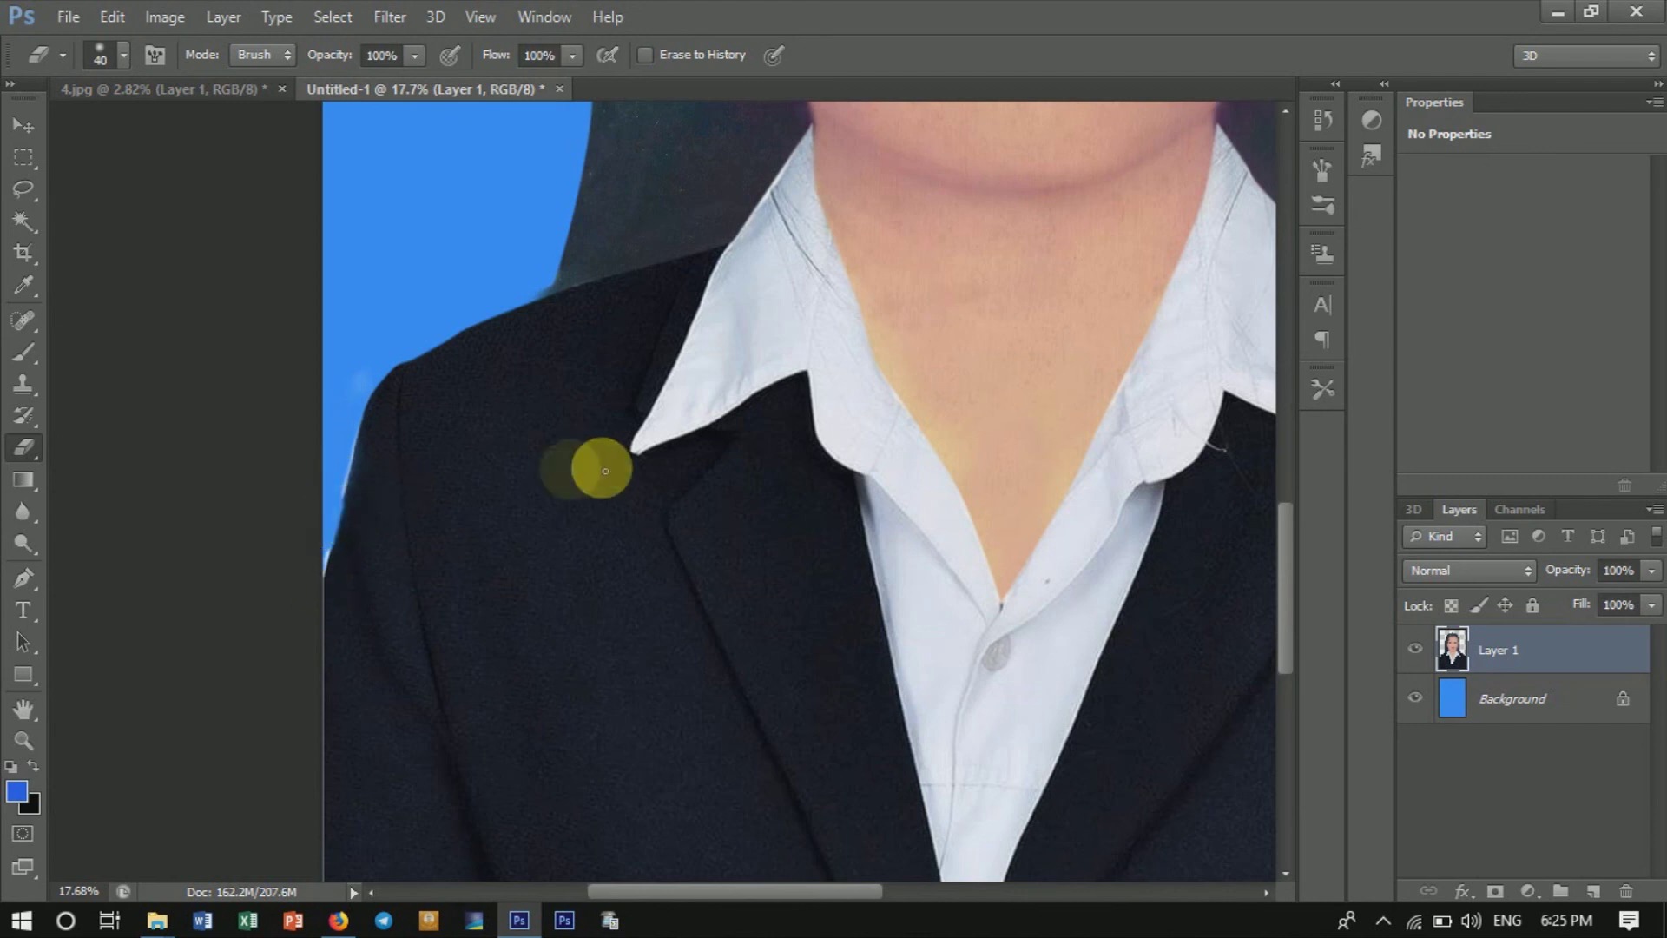
{"action": "left_click_drag", "start_coordinate": [1060, 469], "coordinate": [754, 479]}
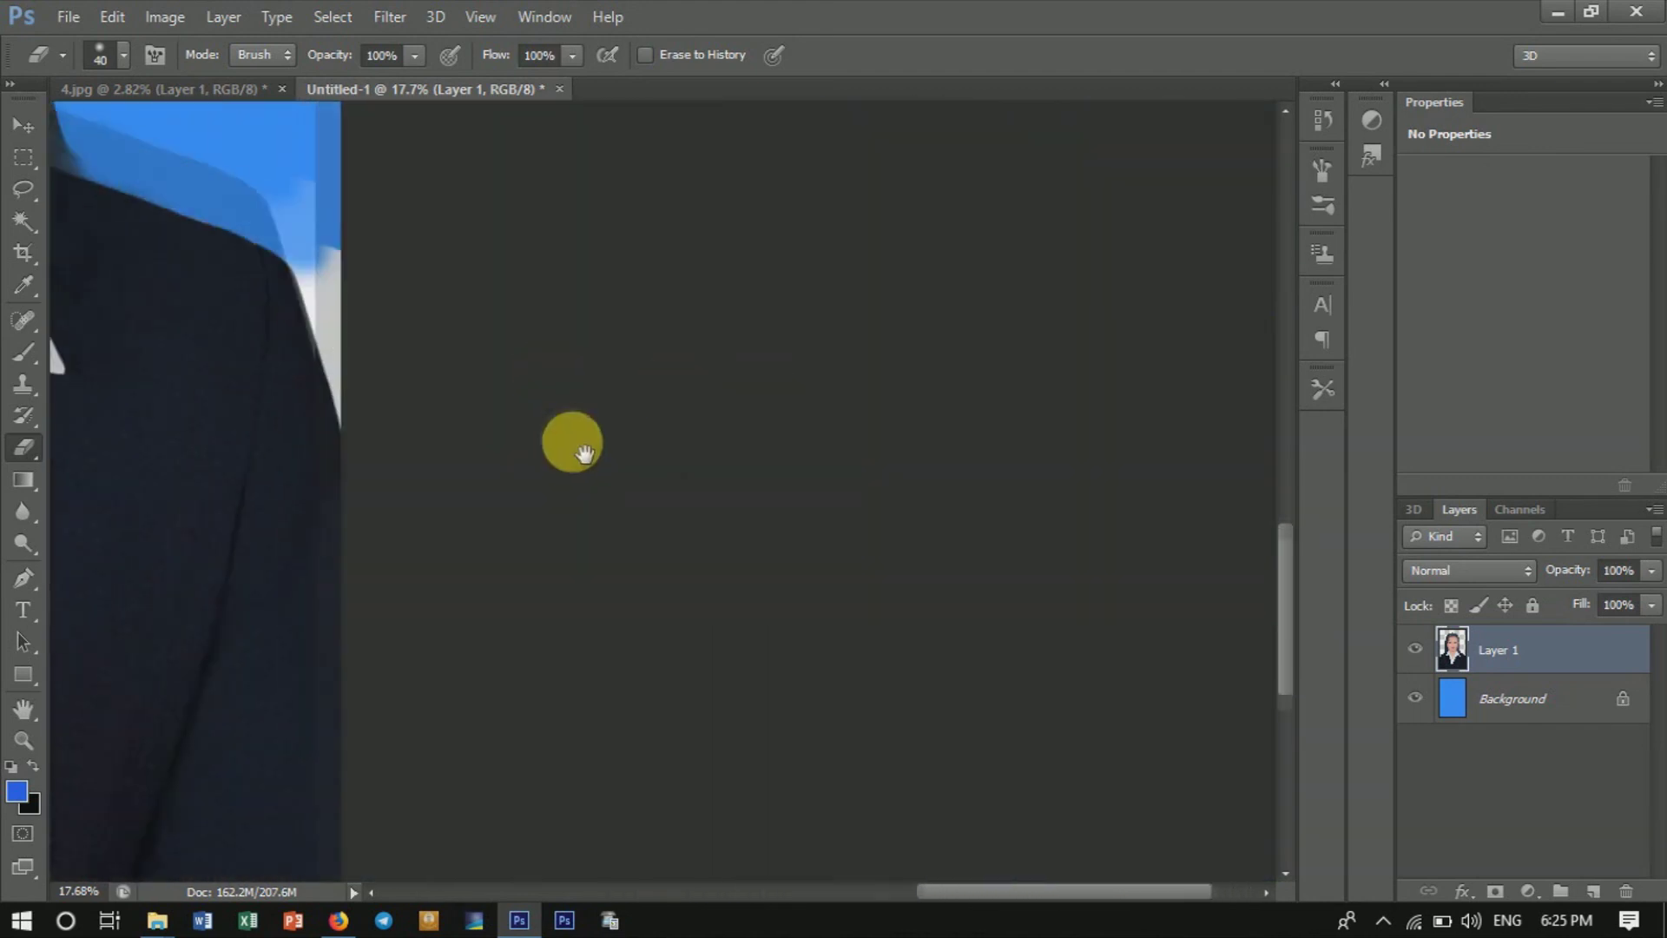
Trace a closed Pen path around the white patch at the right shoulder.
{"action": "left_click", "coordinate": [23, 577]}
{"action": "left_click_drag", "start_coordinate": [369, 513], "coordinate": [369, 492]}
{"action": "left_click", "coordinate": [343, 434]}
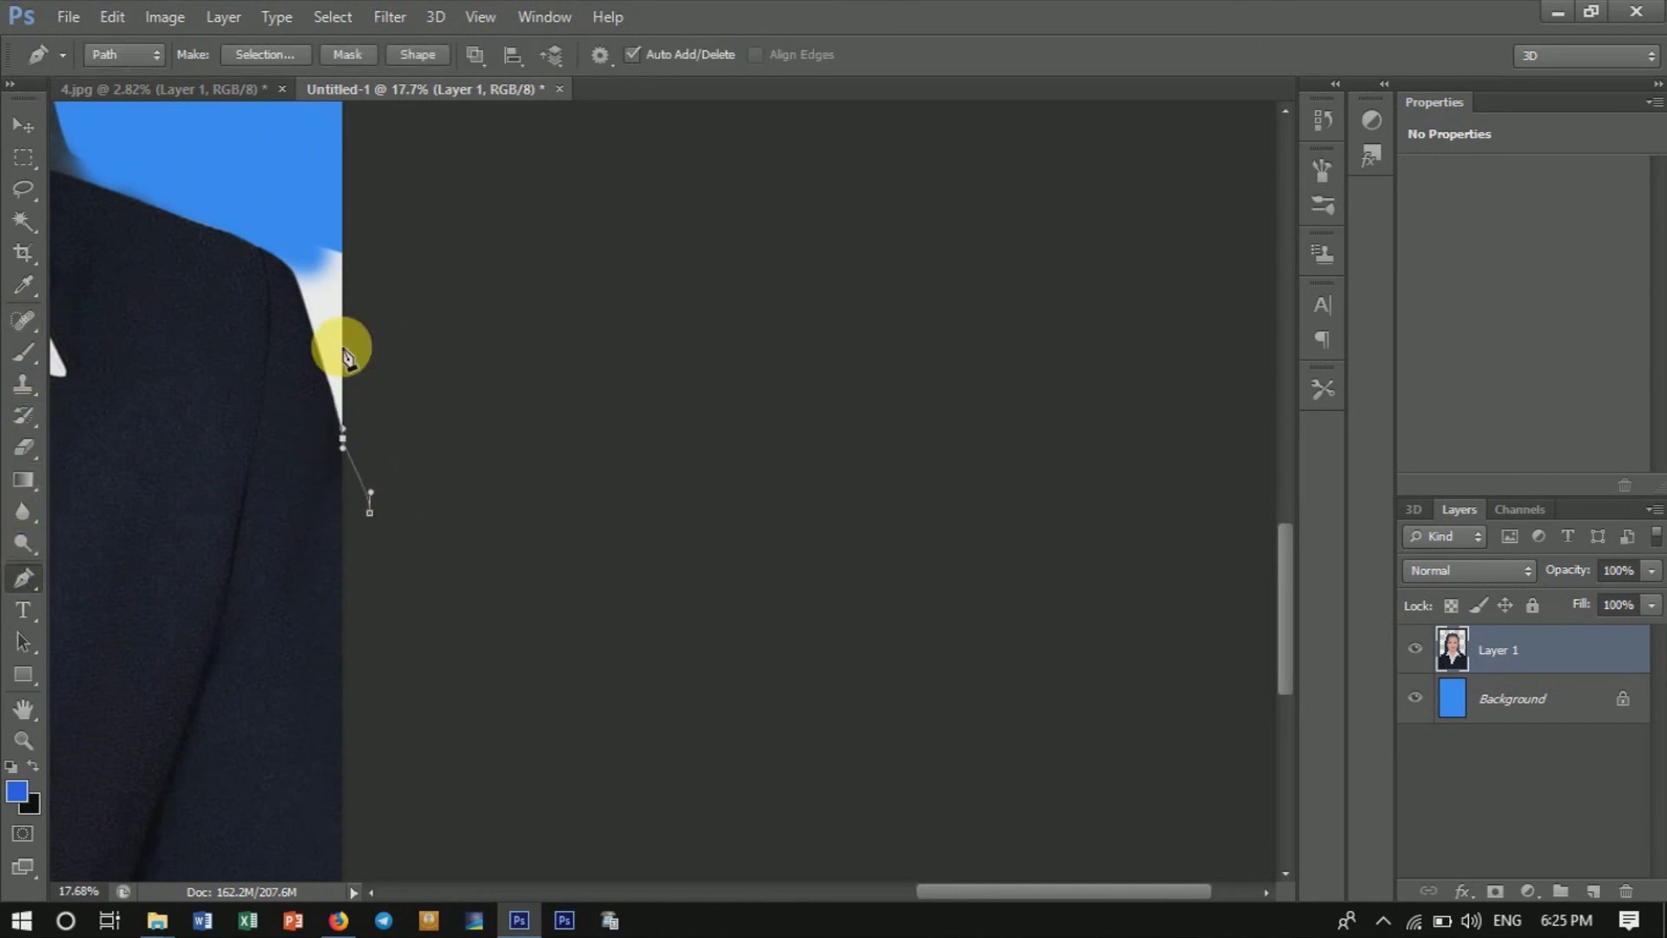
{"action": "left_click_drag", "start_coordinate": [278, 230], "coordinate": [265, 199]}
{"action": "left_click", "coordinate": [367, 185]}
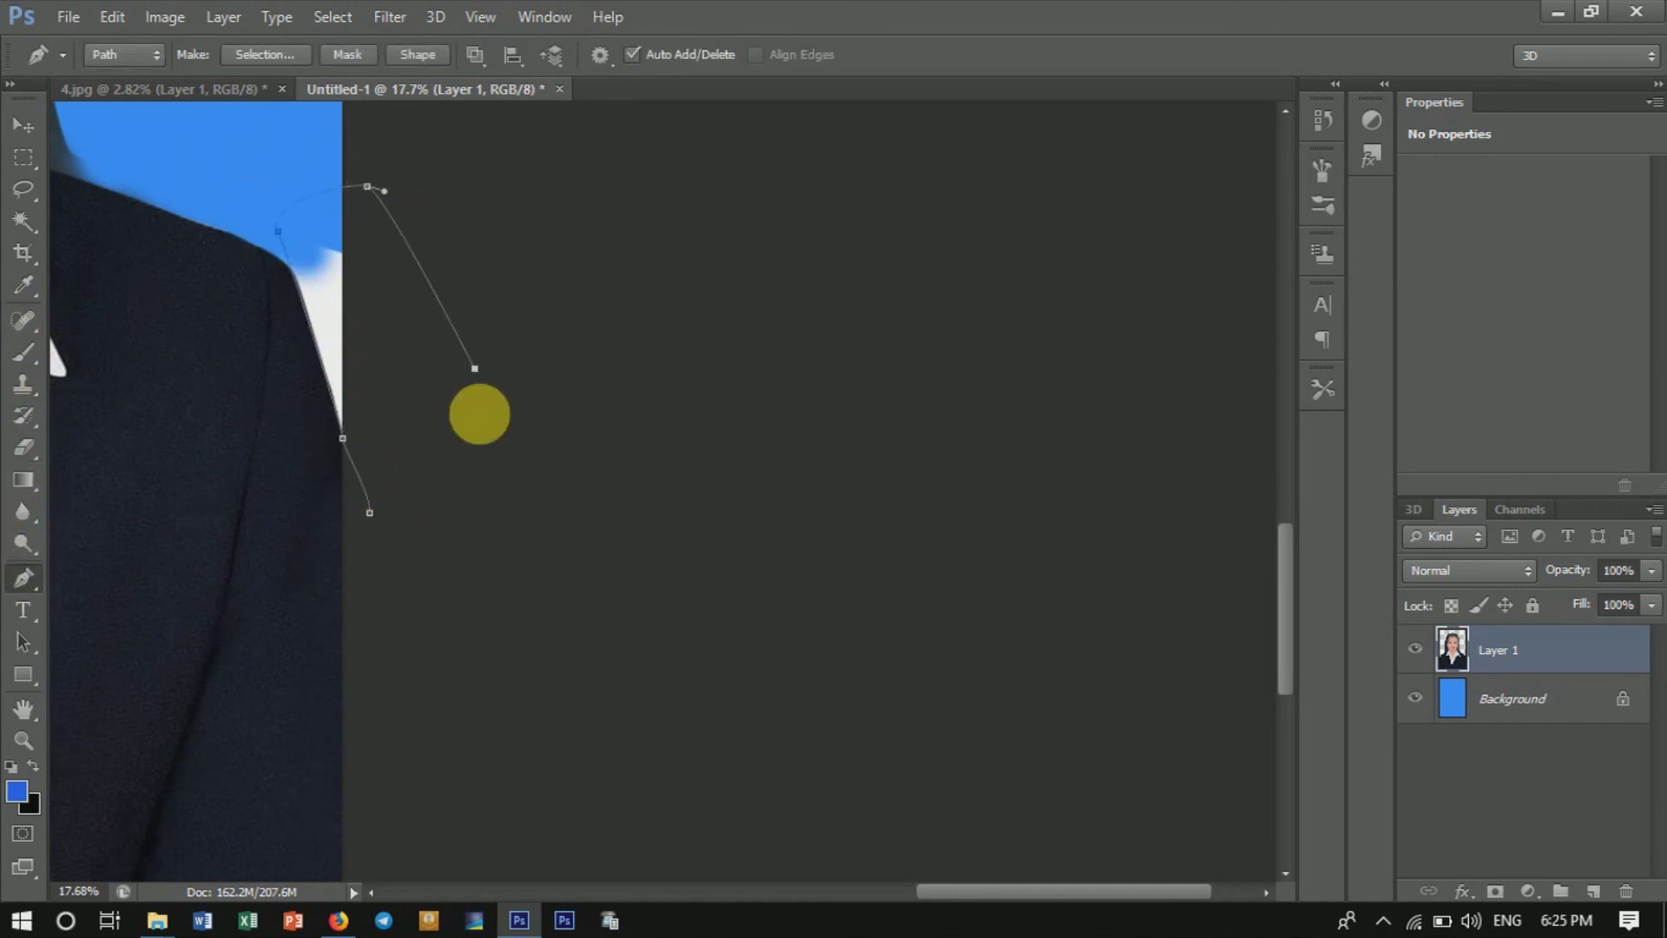
{"action": "left_click_drag", "start_coordinate": [475, 369], "coordinate": [482, 476]}
{"action": "left_click_drag", "start_coordinate": [425, 512], "coordinate": [440, 512]}
{"action": "left_click", "coordinate": [370, 514]}
Convert the path into a 4-pixel feathered selection.
{"action": "right_click", "coordinate": [330, 333]}
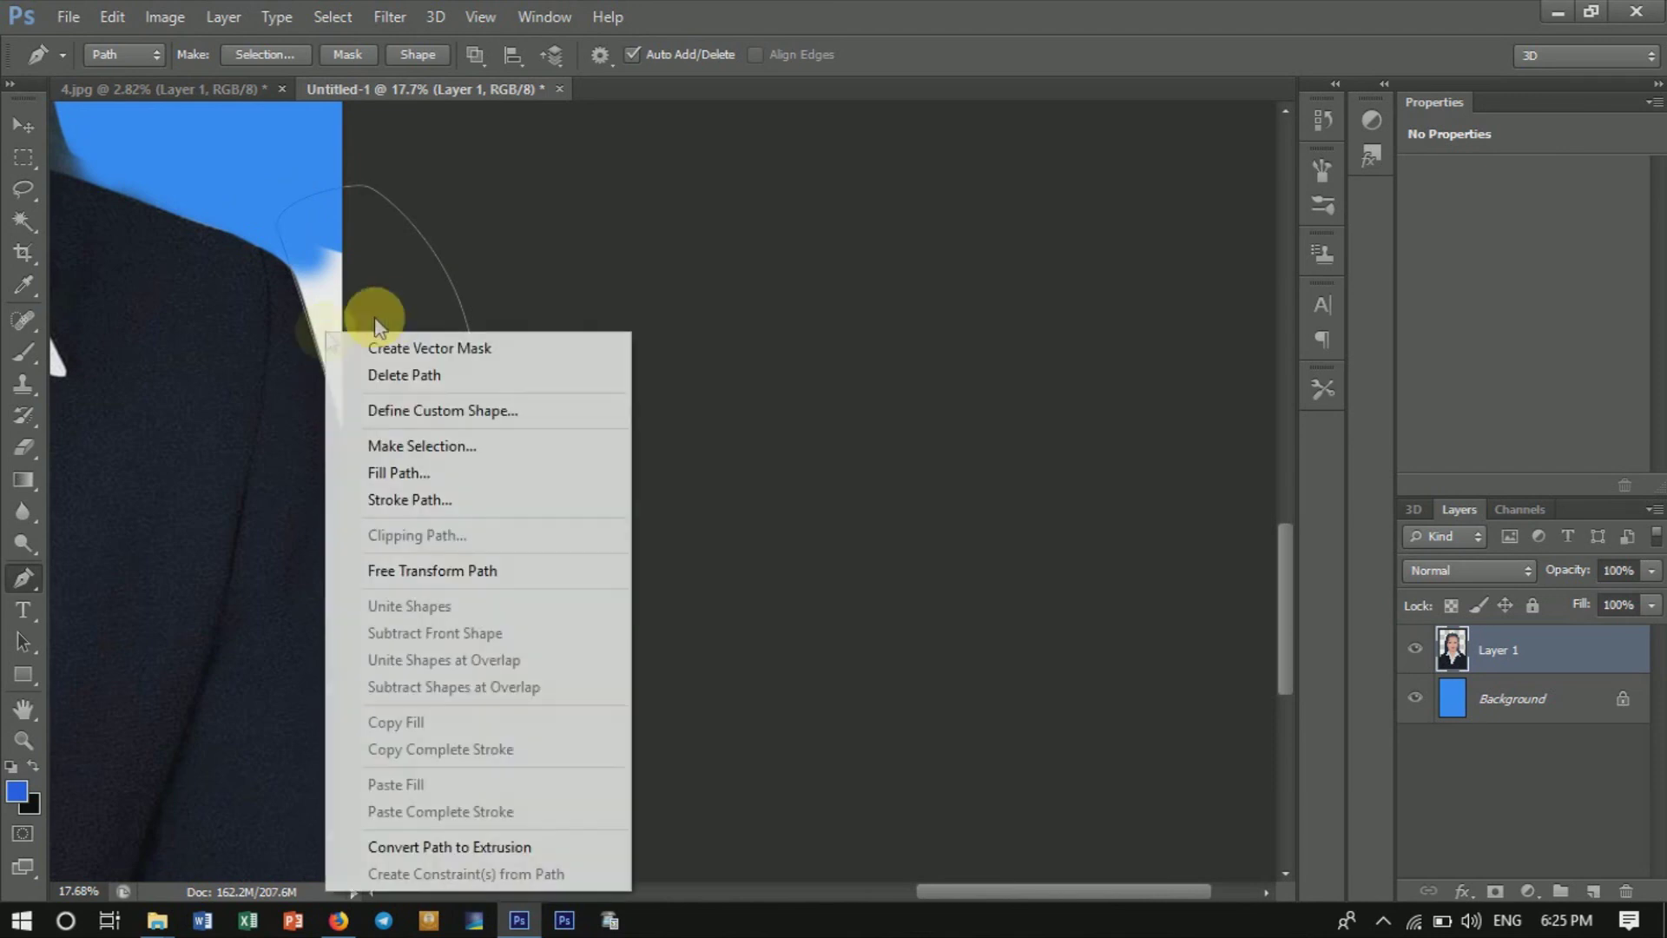
{"action": "left_click", "coordinate": [374, 442]}
{"action": "left_click", "coordinate": [956, 260]}
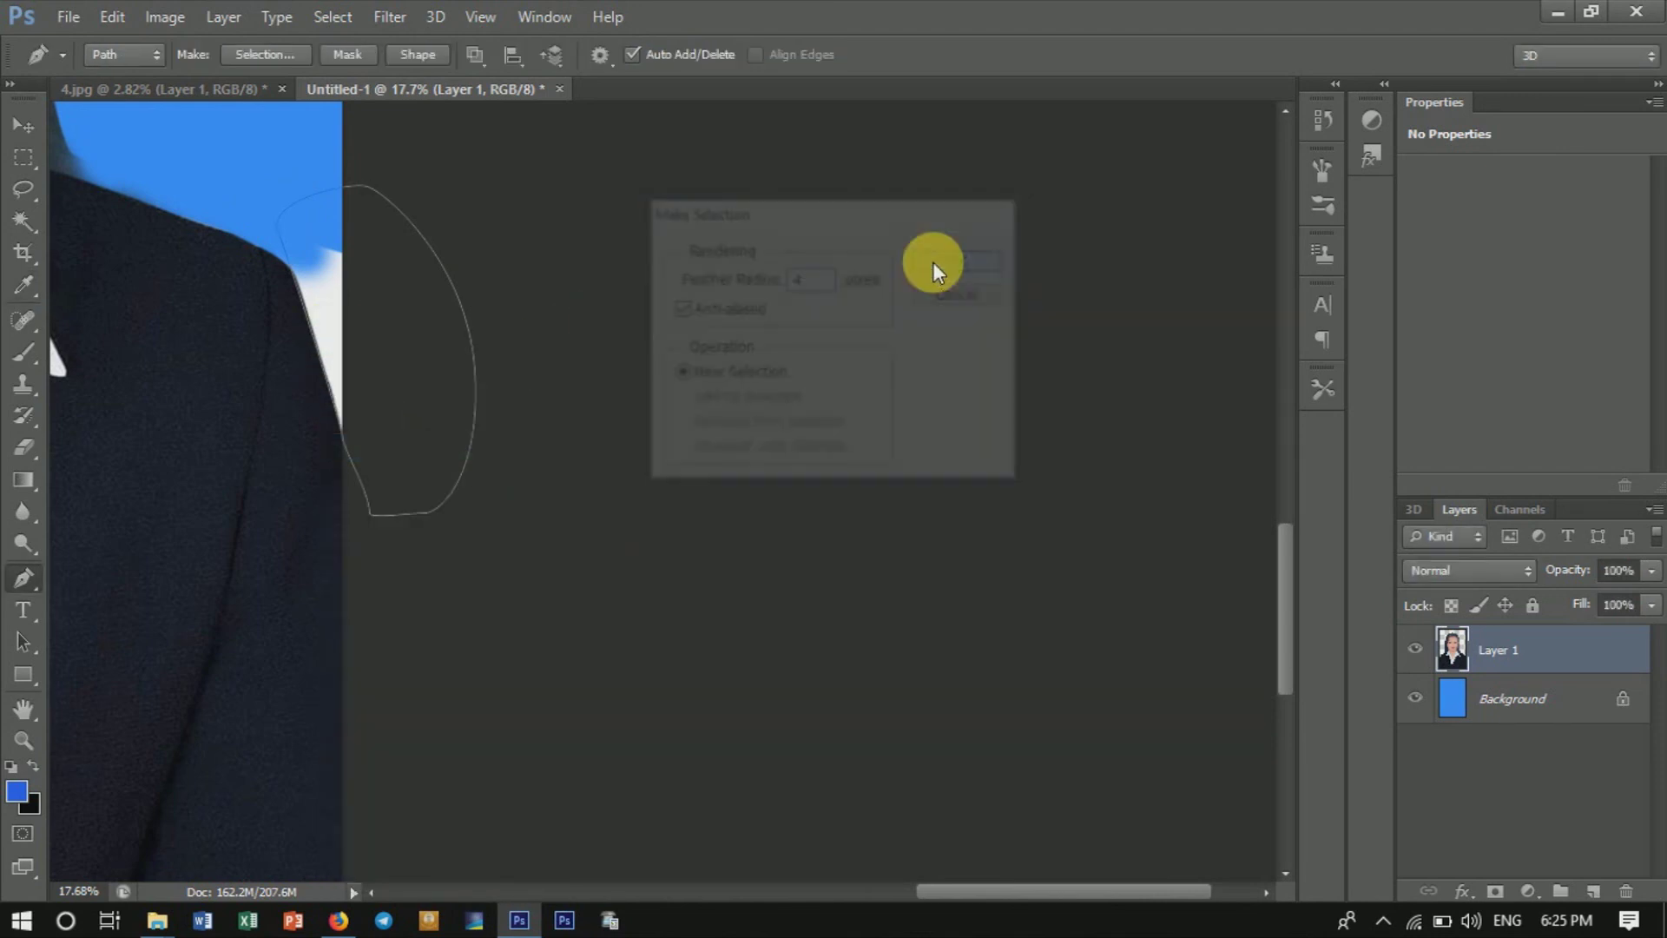
Deselect and zoom out to view the whole portrait on blue.
{"action": "key", "text": "ctrl+d"}
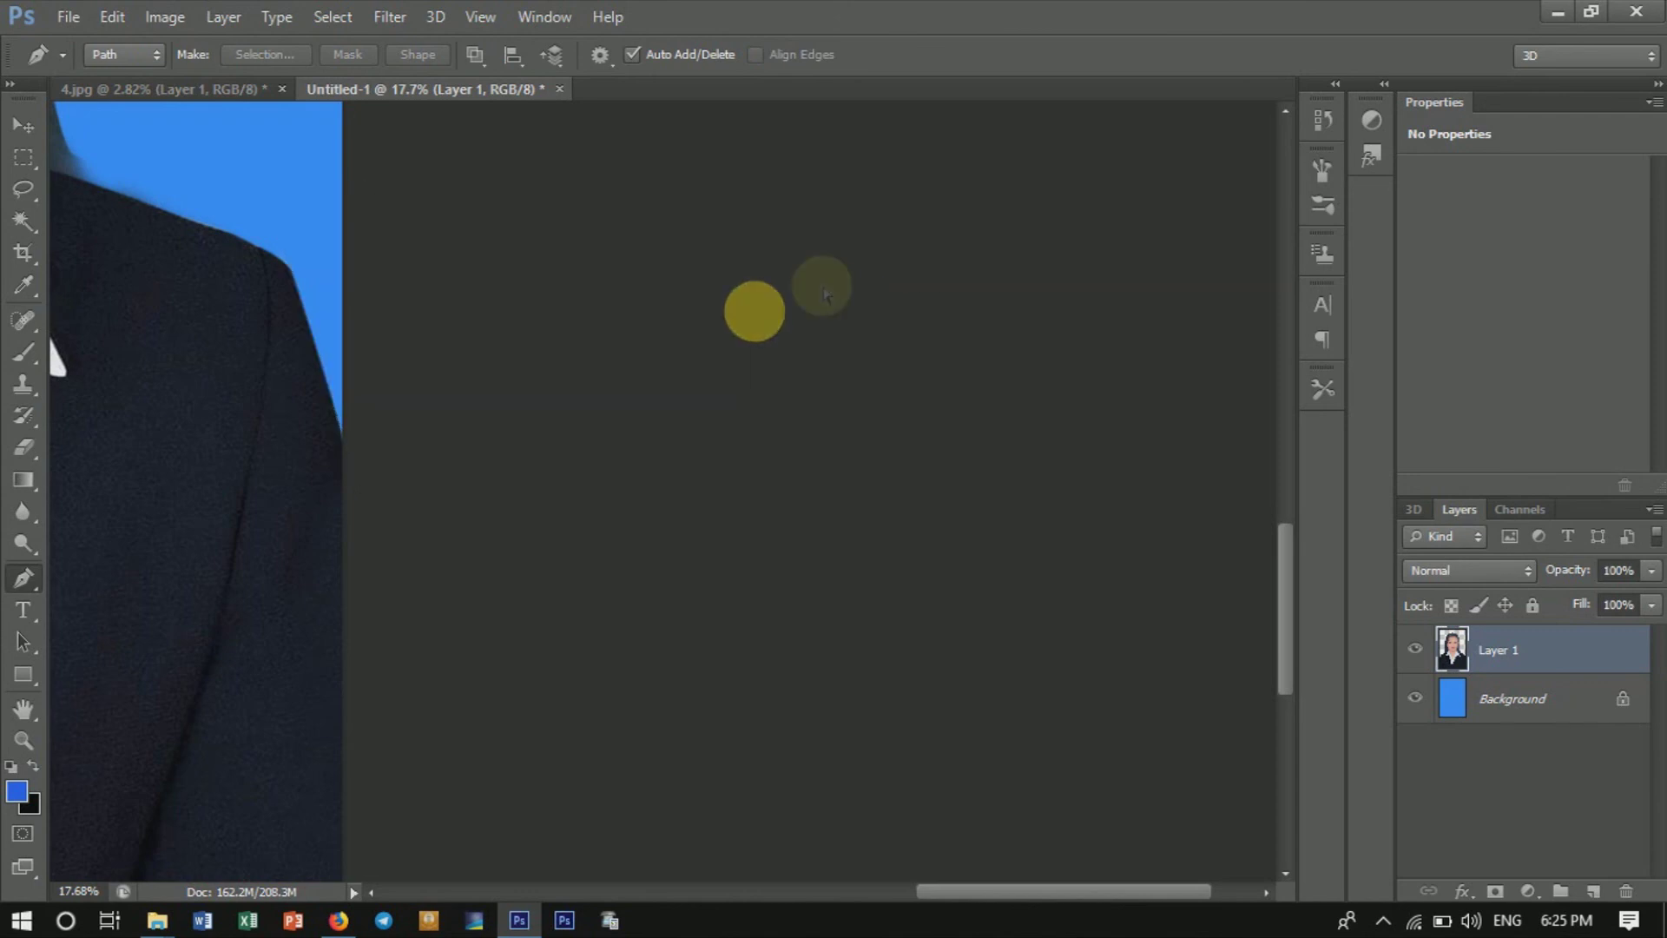
{"action": "scroll", "coordinate": [515, 352], "scroll_direction": "down", "scroll_amount": 3}
{"action": "scroll", "coordinate": [515, 352], "scroll_direction": "down", "scroll_amount": 2}
{"action": "scroll", "coordinate": [737, 410], "scroll_direction": "down", "scroll_amount": 1}
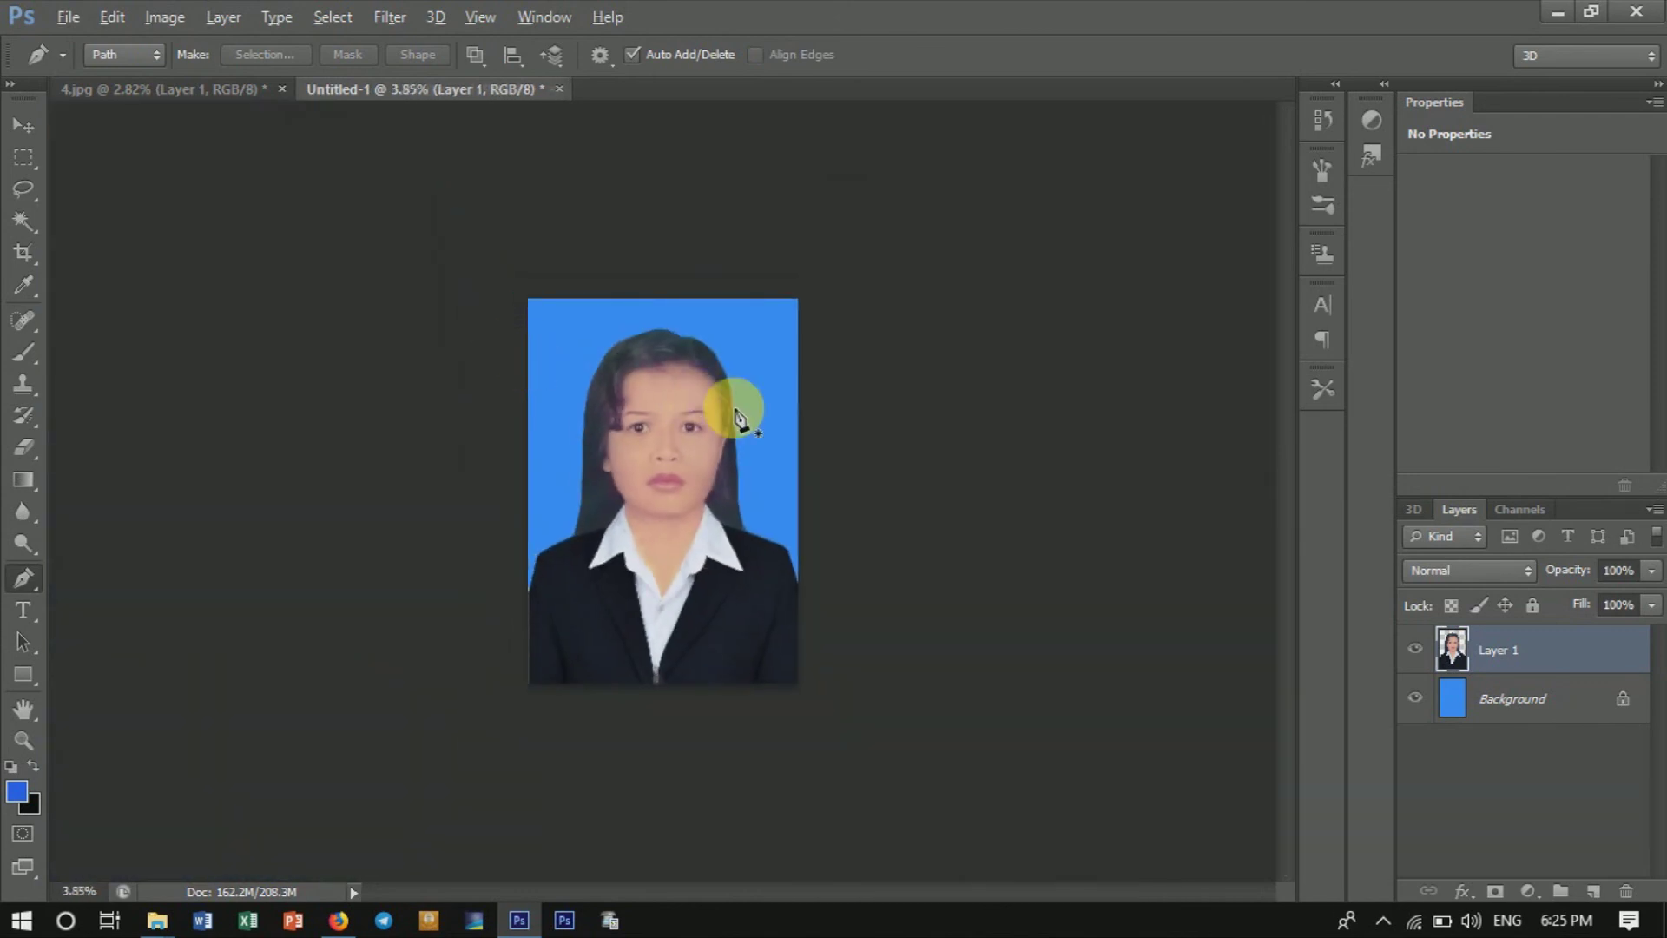
{"action": "scroll", "coordinate": [671, 391], "scroll_direction": "up", "scroll_amount": 3}
{"action": "scroll", "coordinate": [695, 417], "scroll_direction": "up", "scroll_amount": 3}
{"action": "scroll", "coordinate": [695, 417], "scroll_direction": "down", "scroll_amount": 3}
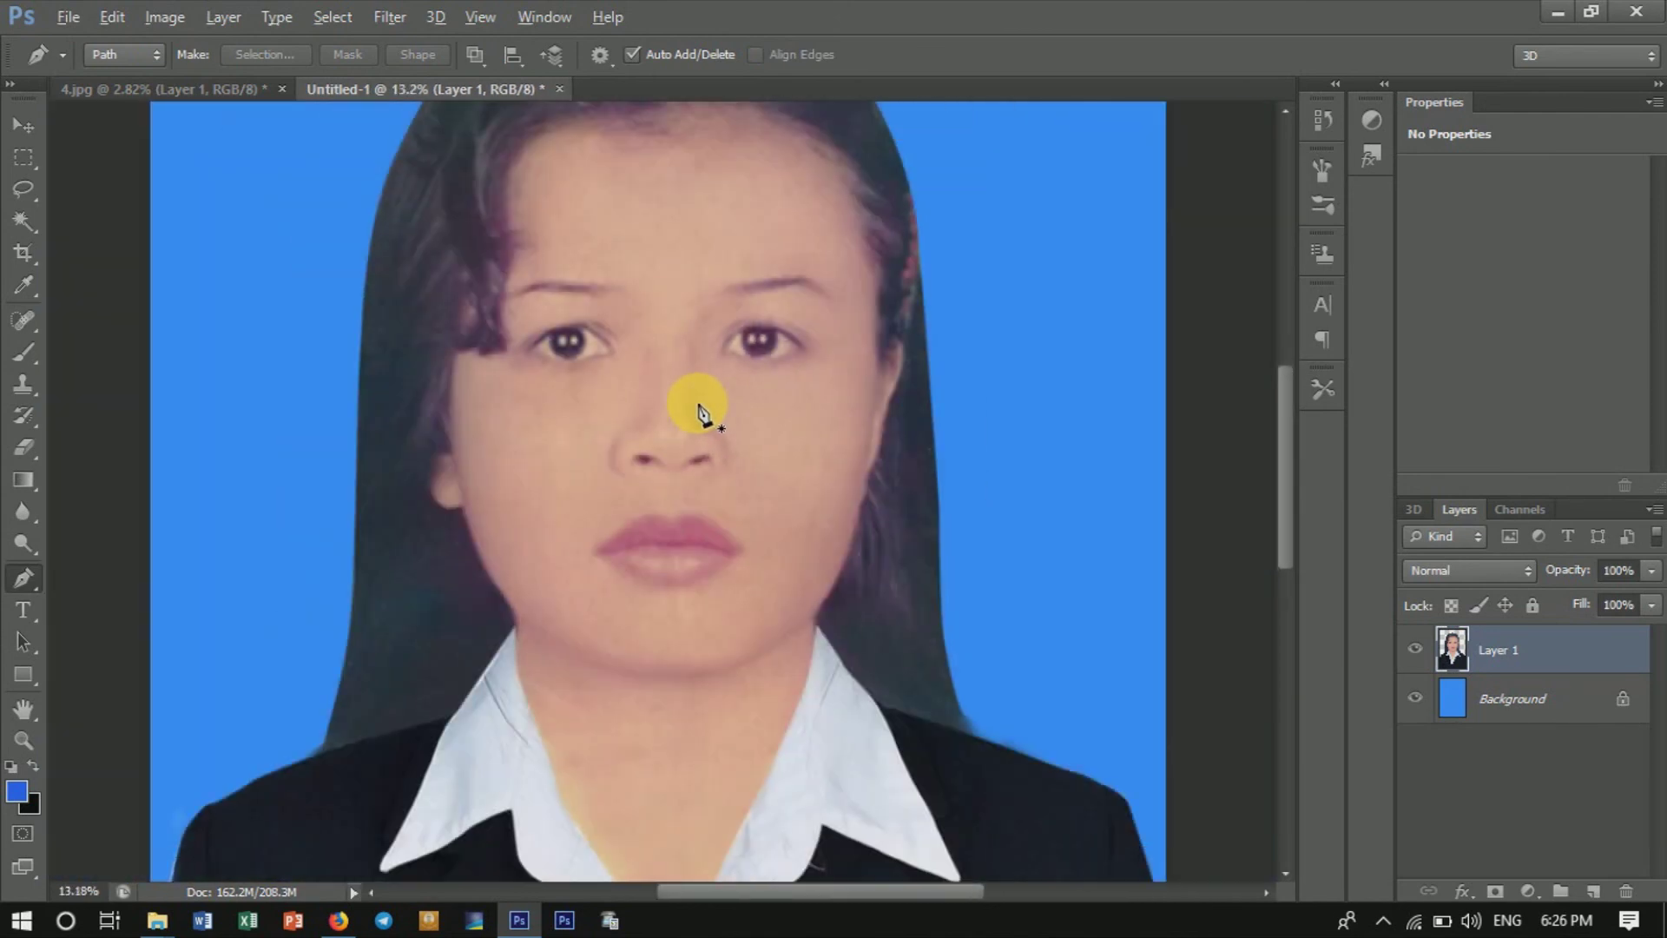
{"action": "scroll", "coordinate": [700, 410], "scroll_direction": "down", "scroll_amount": 1}
{"action": "scroll", "coordinate": [700, 410], "scroll_direction": "down", "scroll_amount": 1}
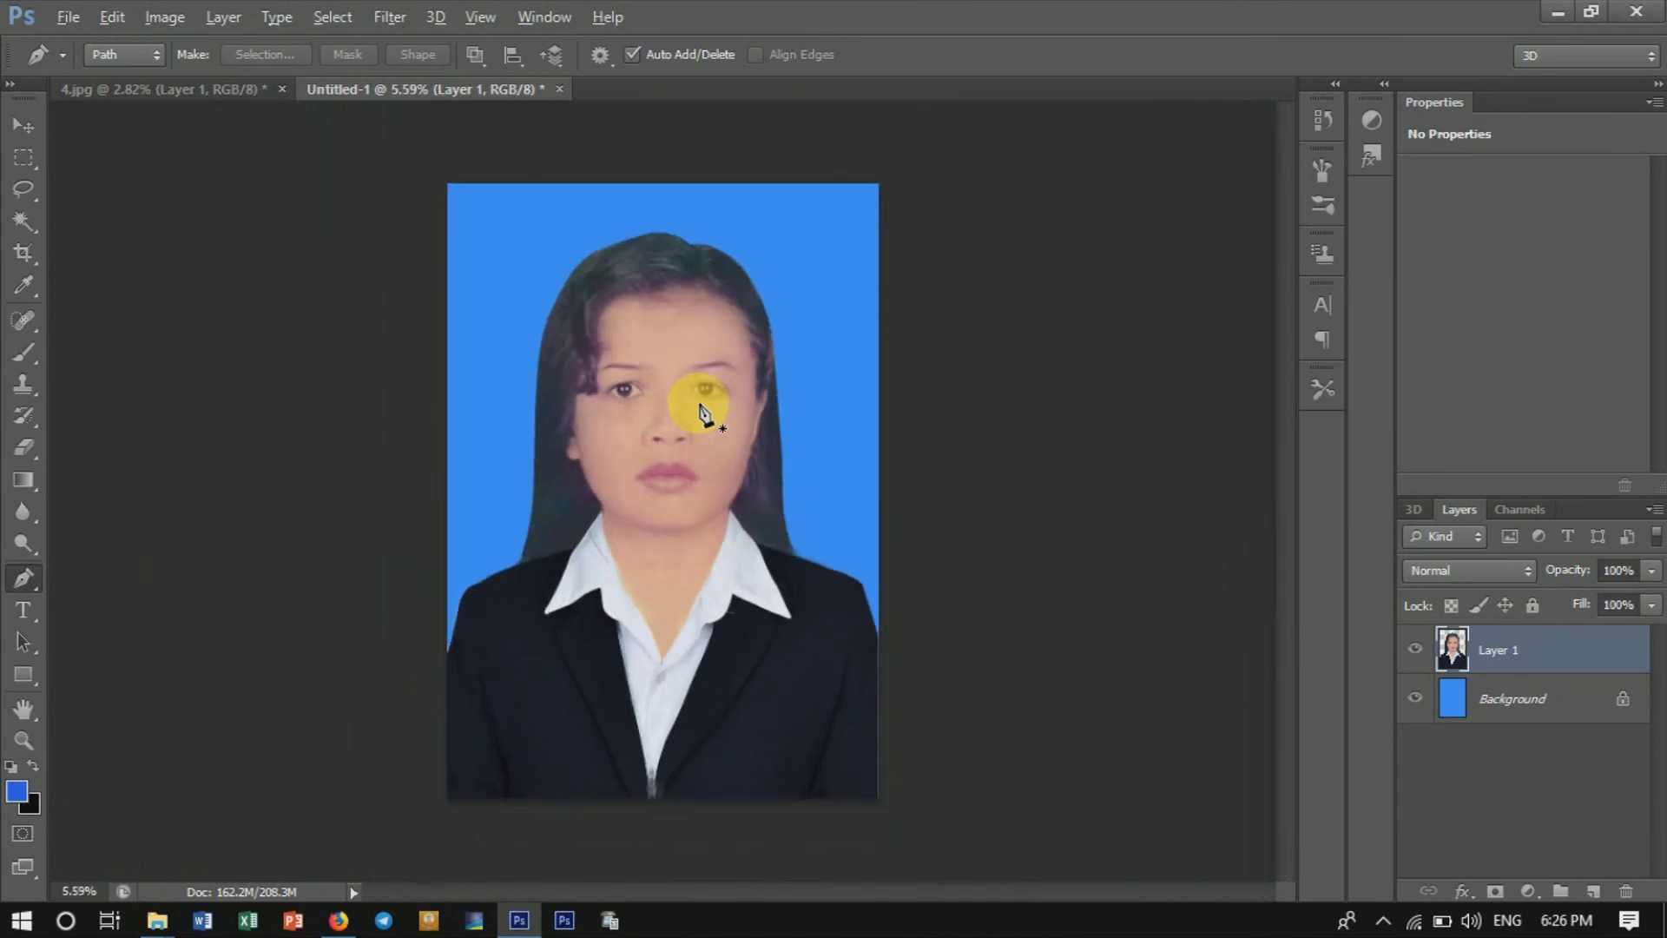
{"action": "scroll", "coordinate": [701, 411], "scroll_direction": "down", "scroll_amount": 1}
{"action": "scroll", "coordinate": [701, 412], "scroll_direction": "down", "scroll_amount": 1}
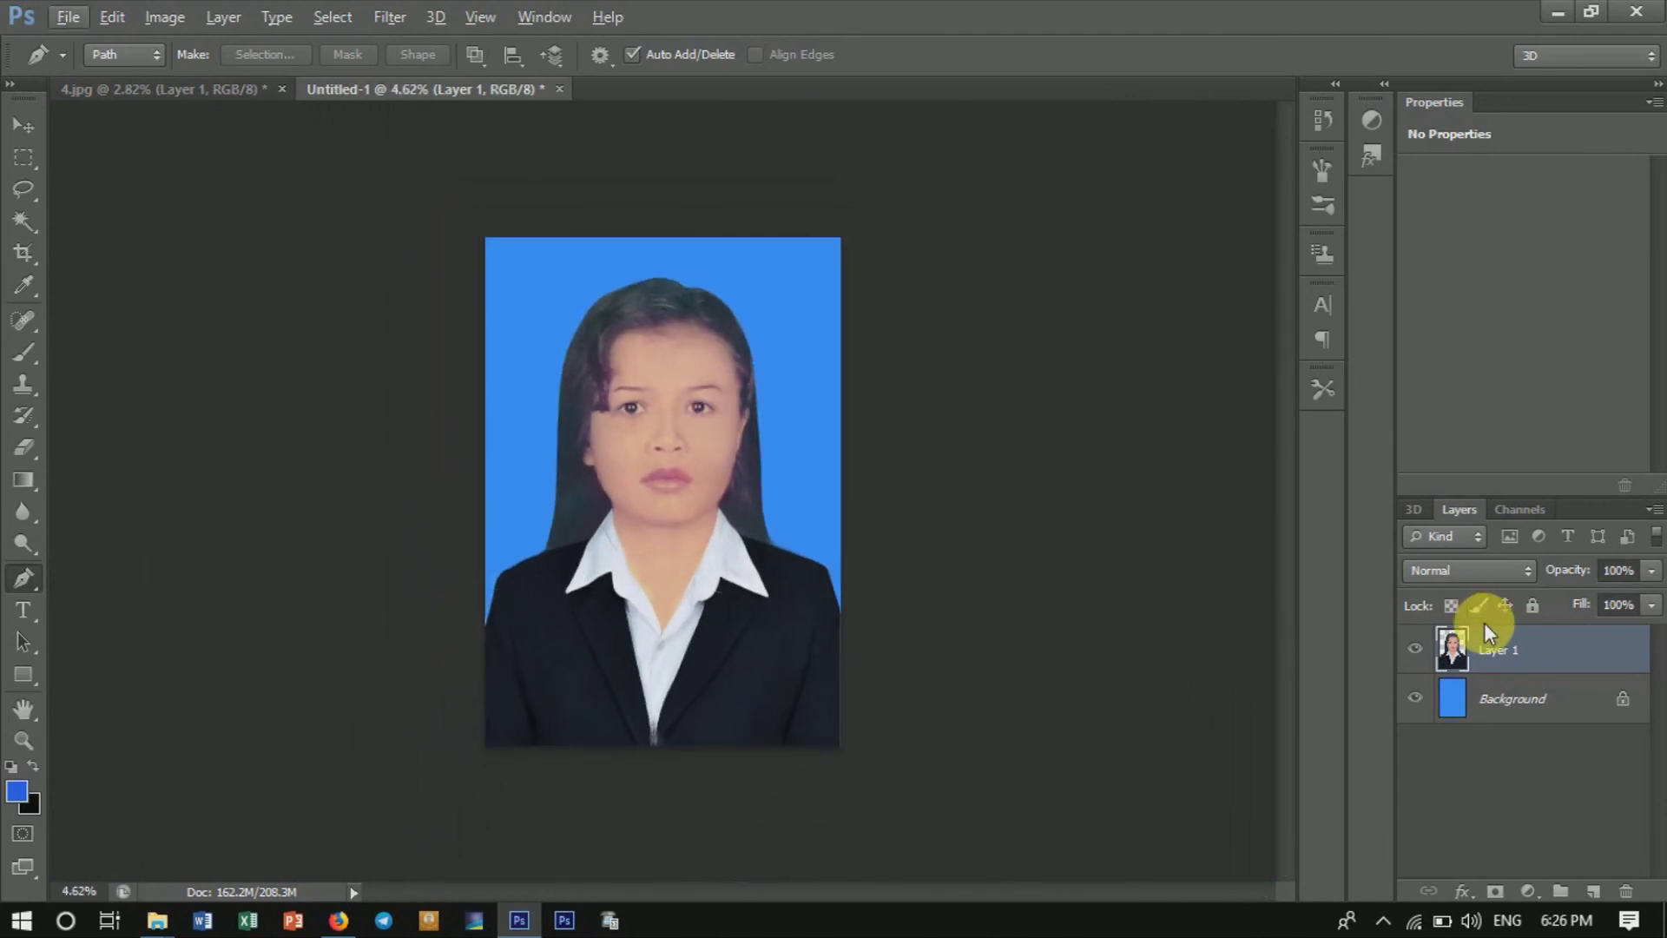
Select Layer 1 and the Background together and merge them.
{"action": "left_click", "coordinate": [1516, 695], "text": "shift"}
{"action": "right_click", "coordinate": [1515, 694]}
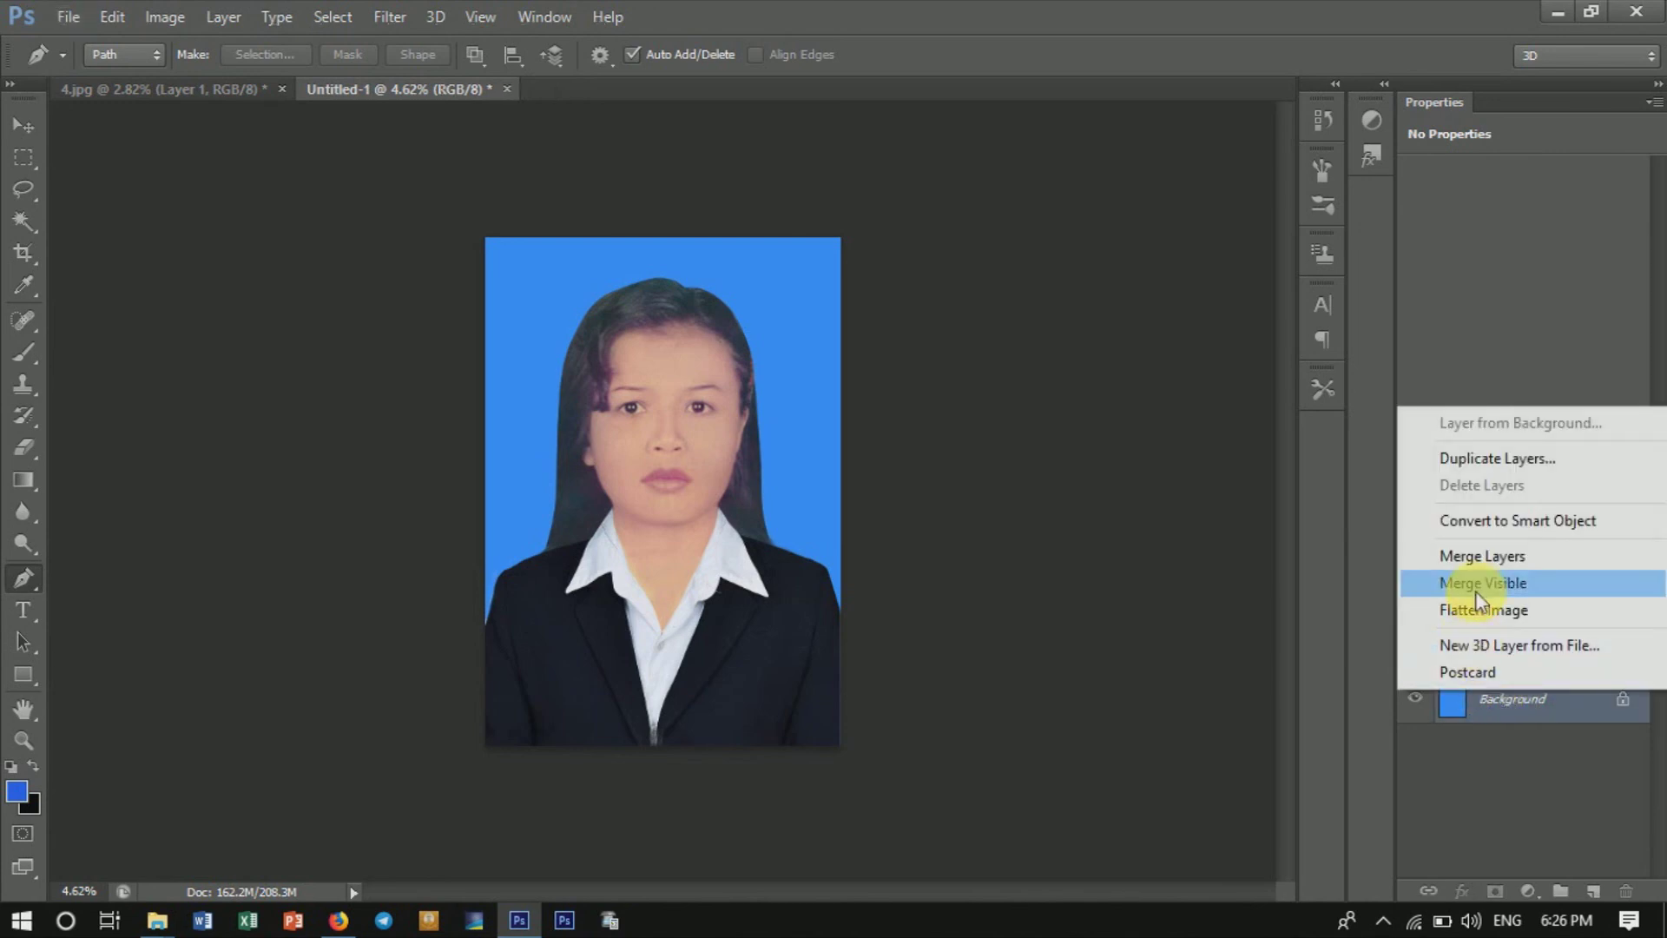
{"action": "left_click", "coordinate": [1483, 555]}
Save the composite as JPEG file 4.jpg at Maximum quality, replacing the existing file.
{"action": "left_click", "coordinate": [68, 17]}
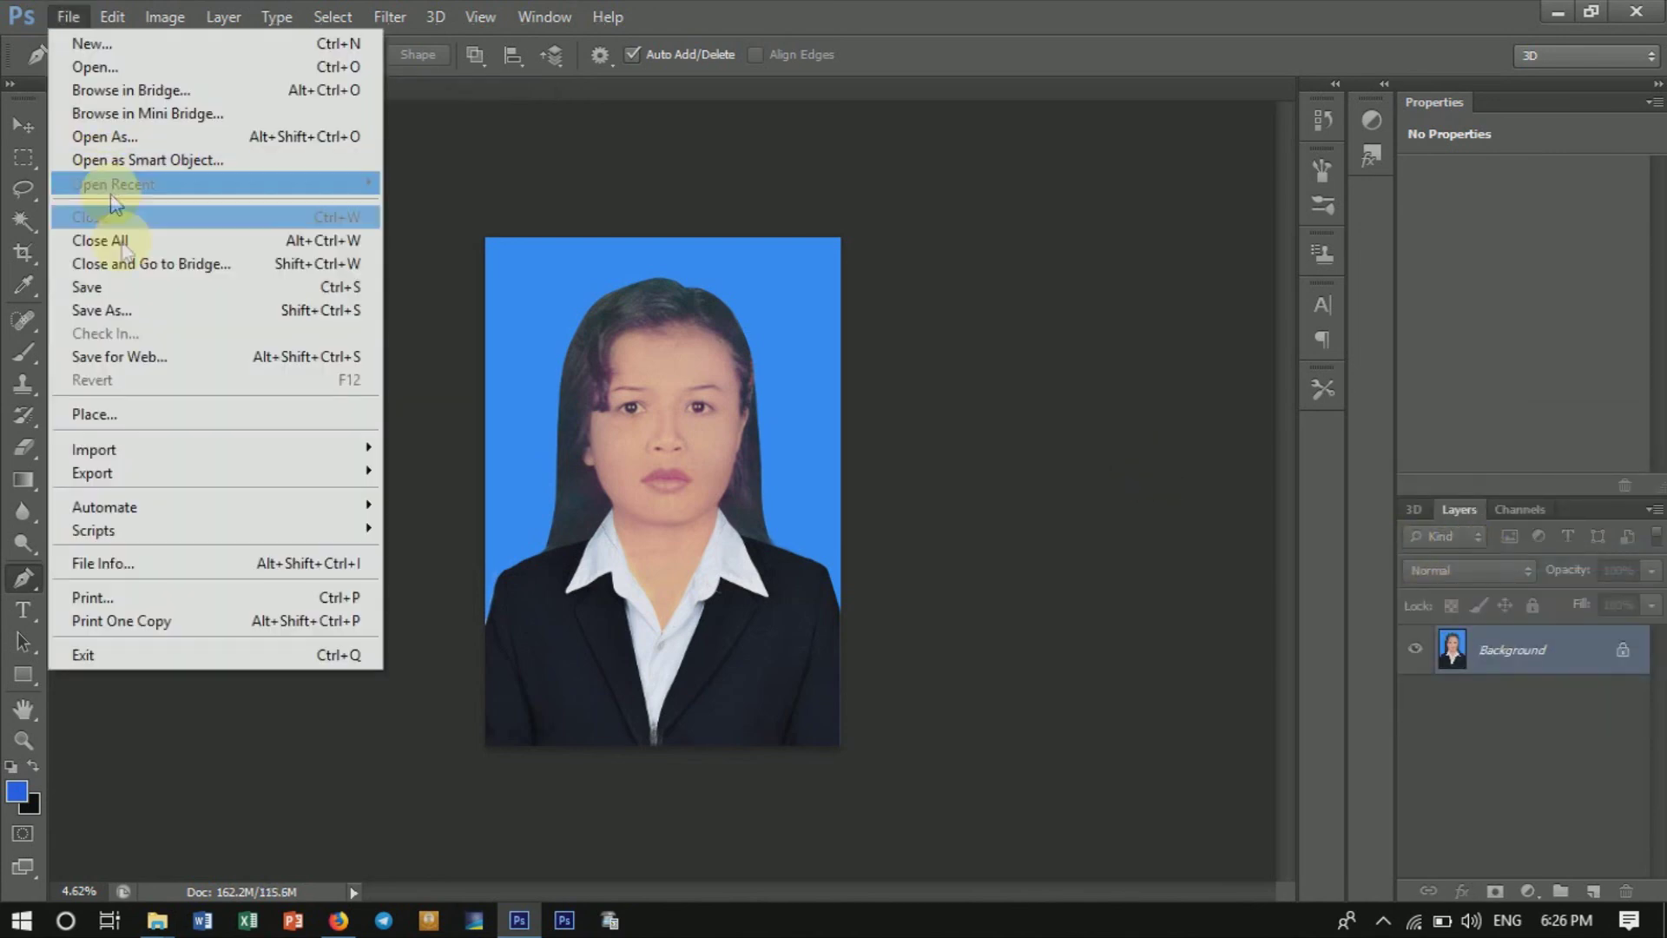
{"action": "left_click", "coordinate": [134, 309]}
{"action": "left_click", "coordinate": [930, 587]}
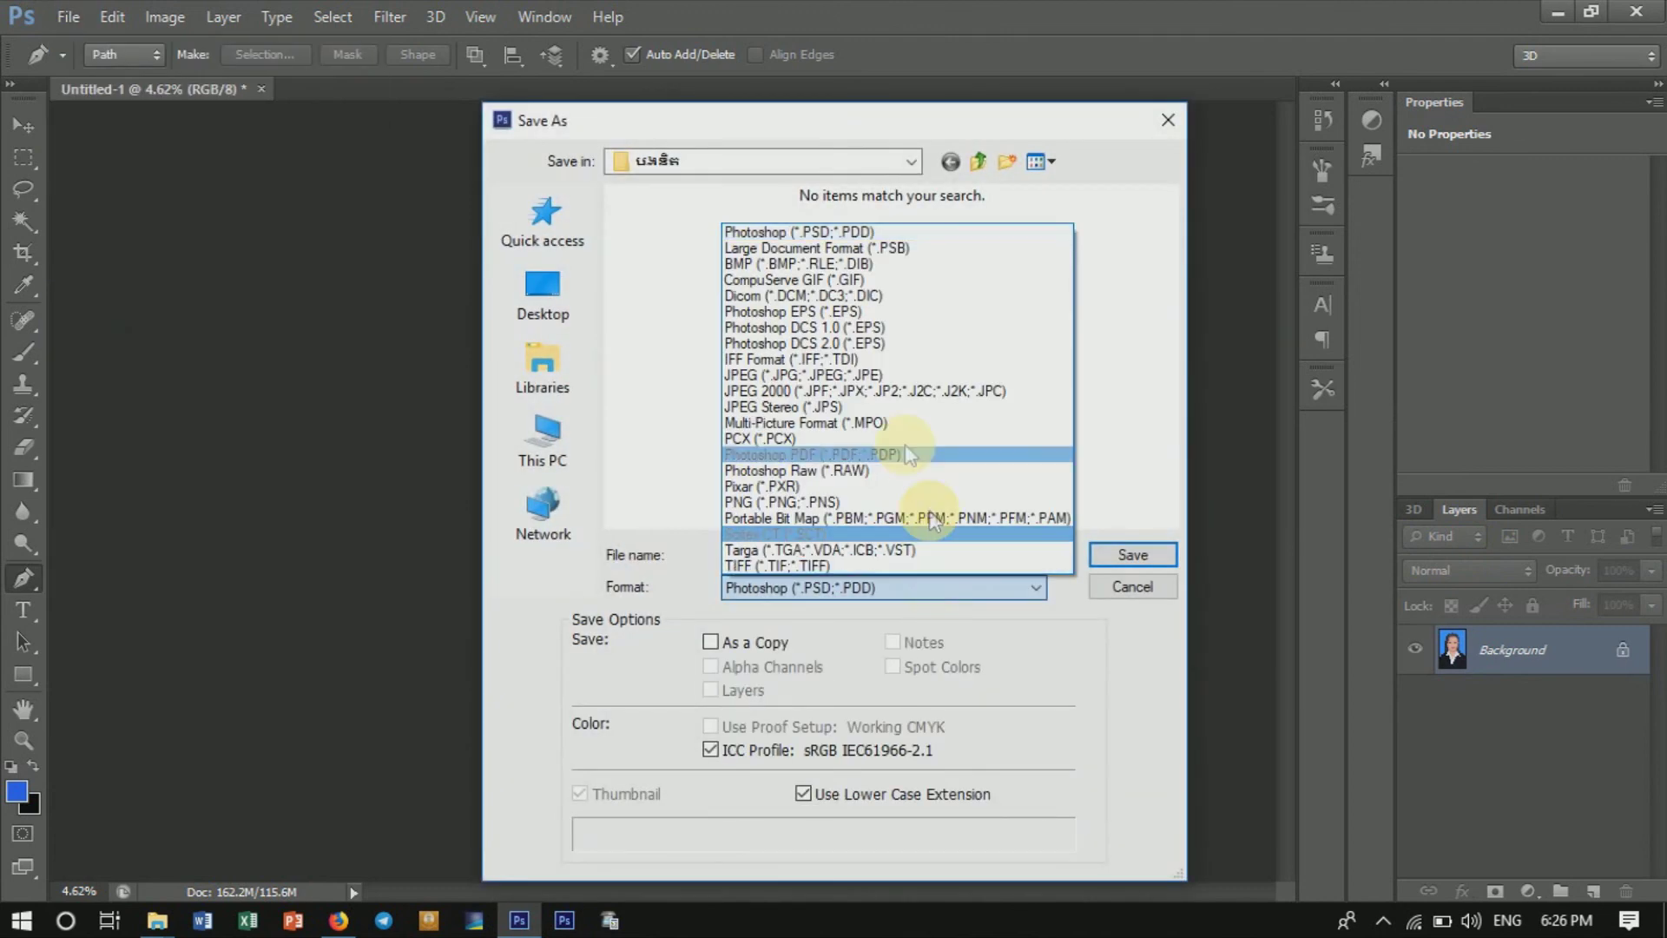
{"action": "left_click", "coordinate": [999, 371]}
{"action": "left_click", "coordinate": [1055, 260]}
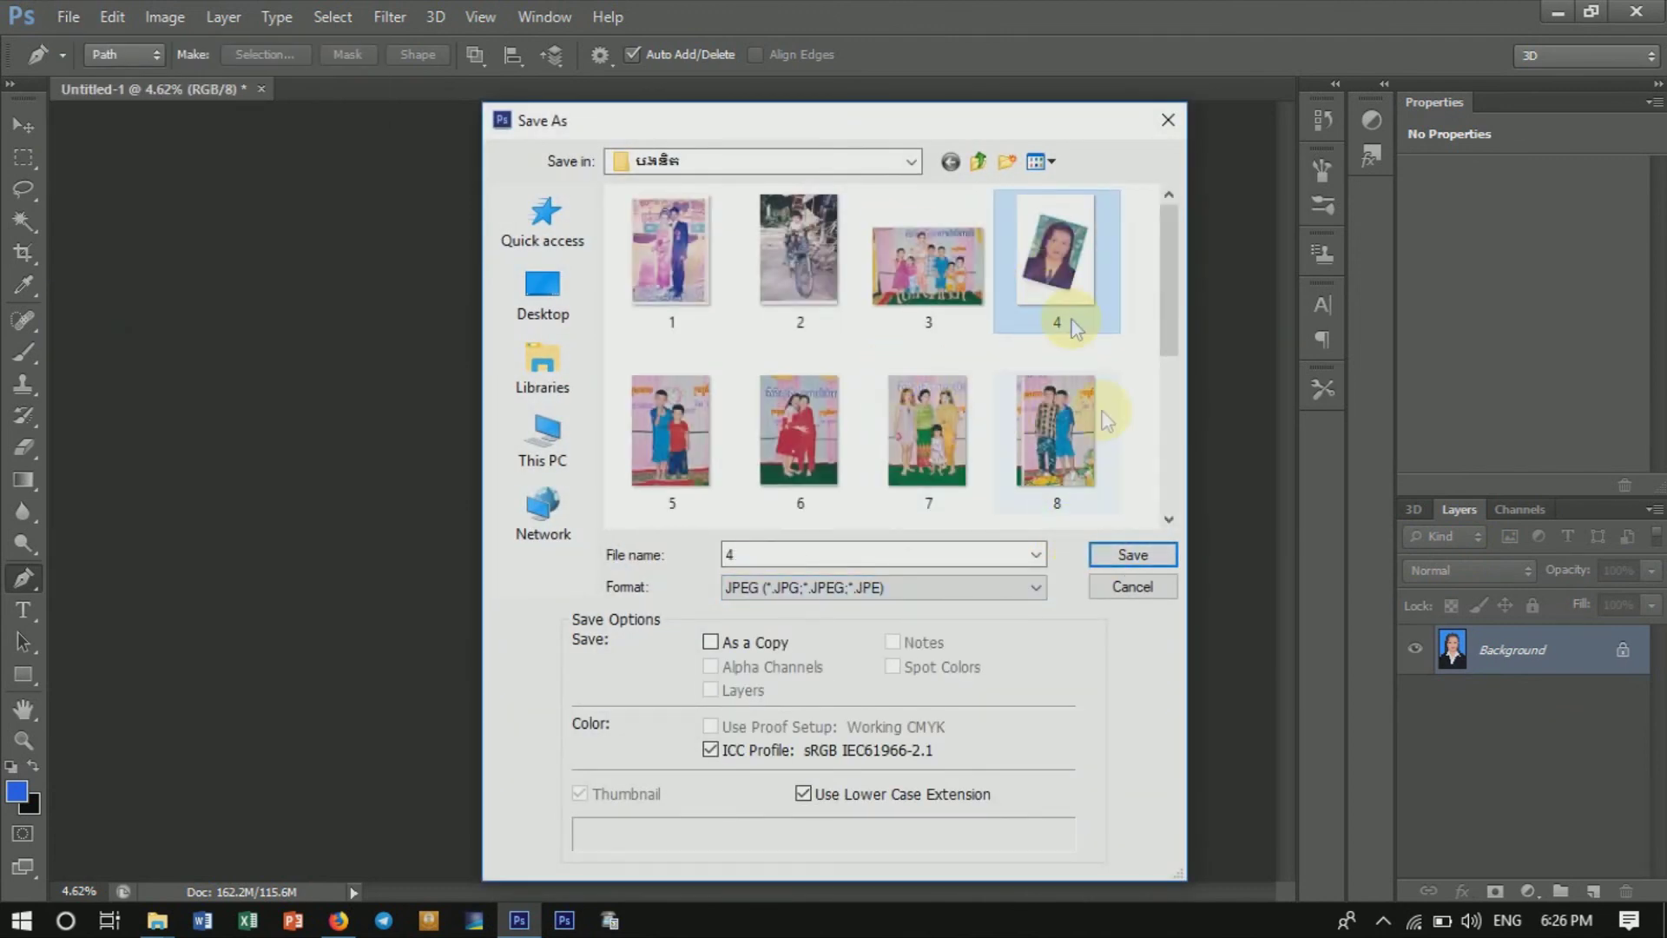
{"action": "left_click", "coordinate": [1132, 554]}
{"action": "left_click", "coordinate": [786, 363]}
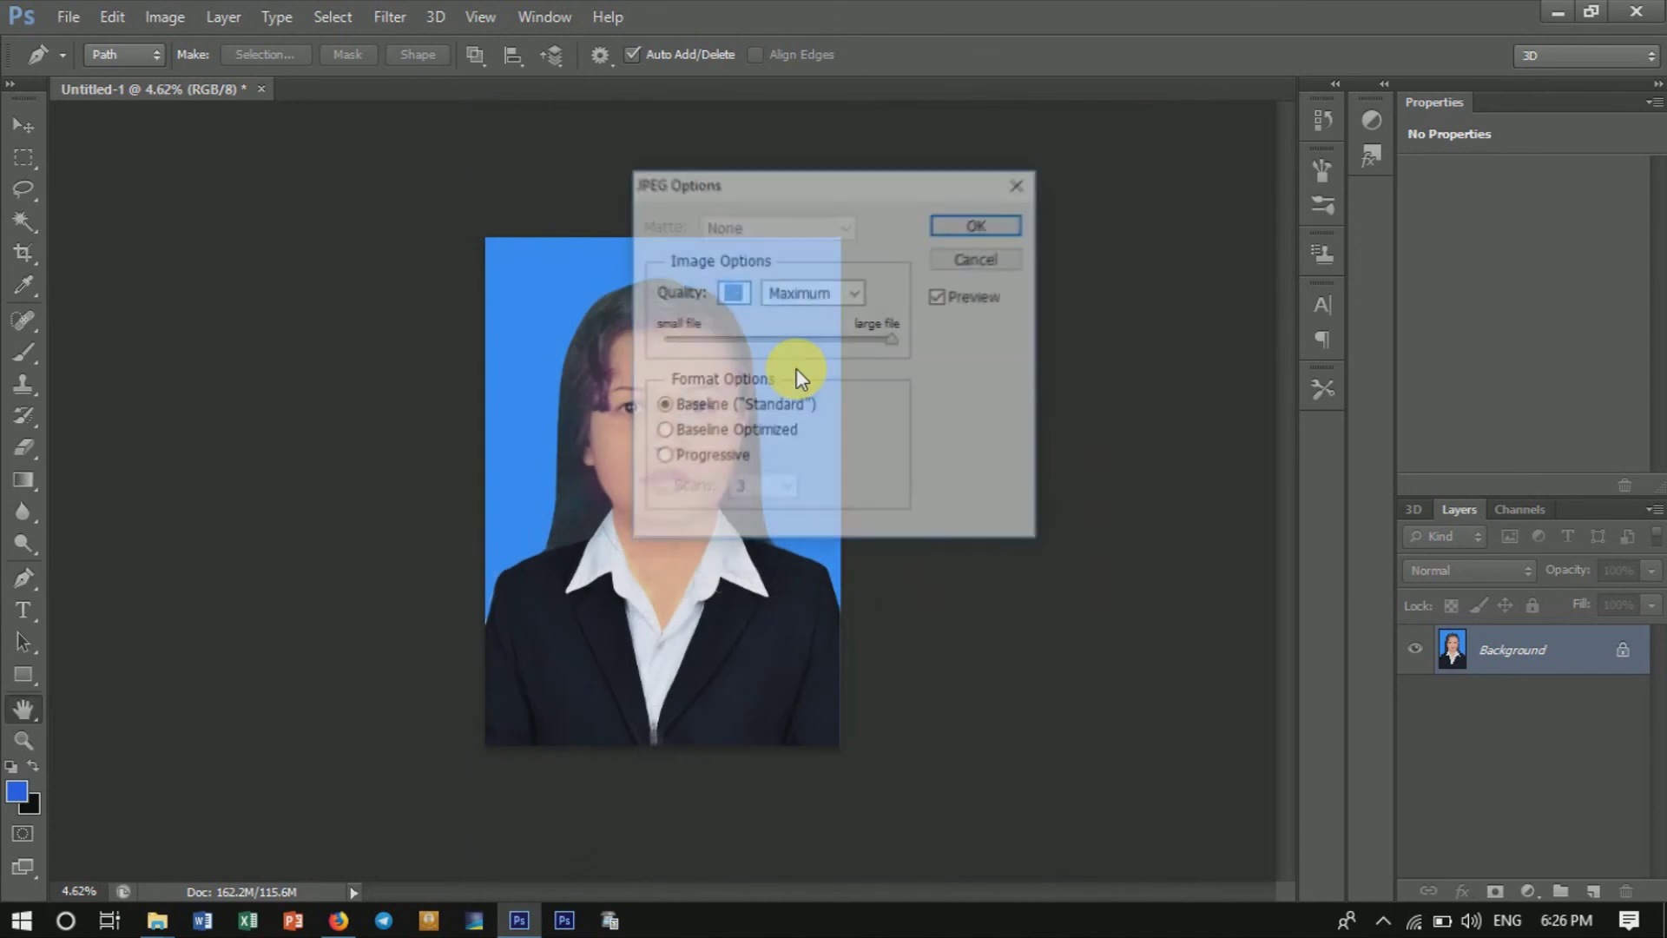
{"action": "left_click", "coordinate": [955, 224]}
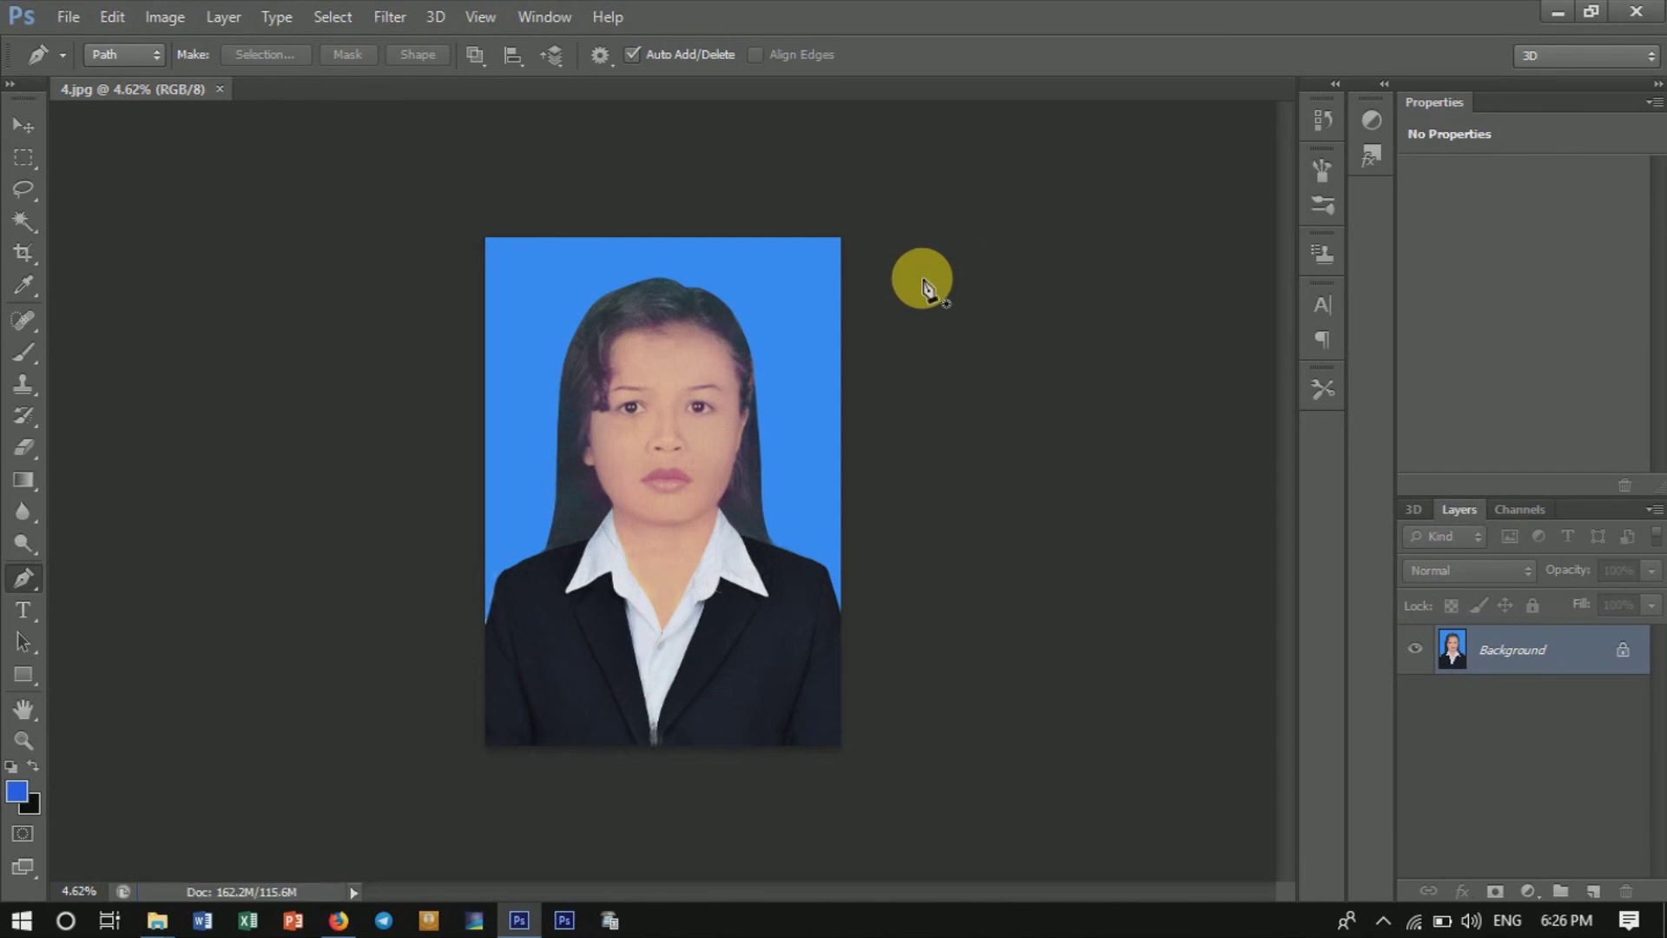
{"action": "left_click", "coordinate": [1548, 12]}
Preview 4.jpg in Photos, close the viewer and Explorer, and refresh the desktop.
{"action": "double_click", "coordinate": [665, 175]}
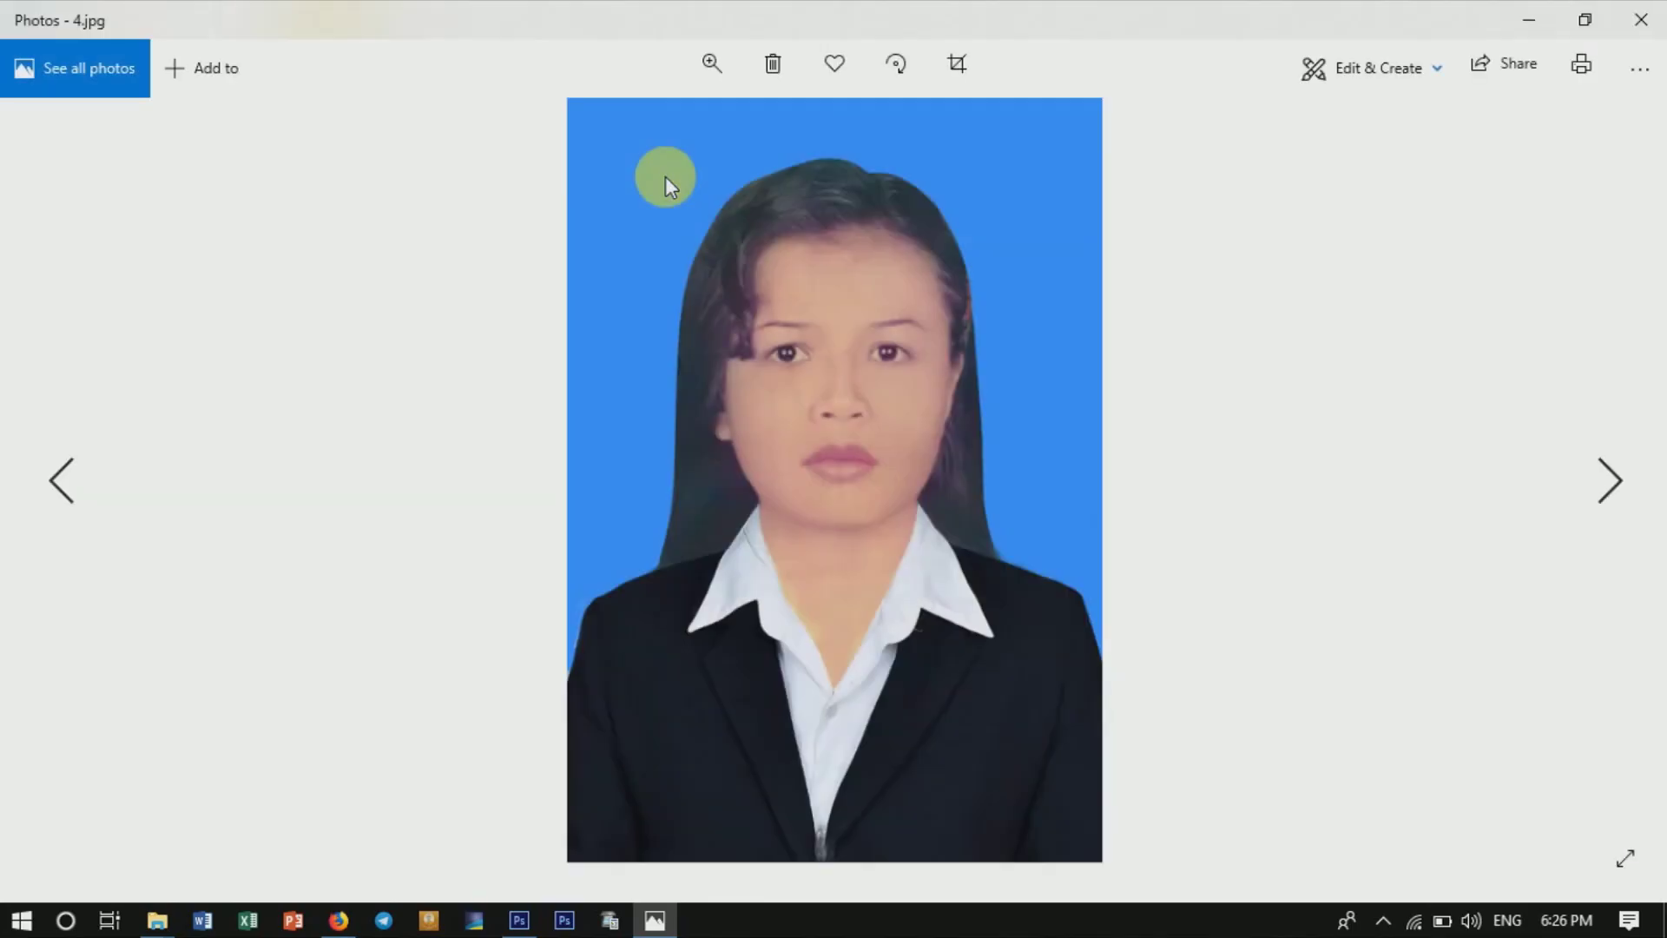
{"action": "left_click", "coordinate": [1642, 19]}
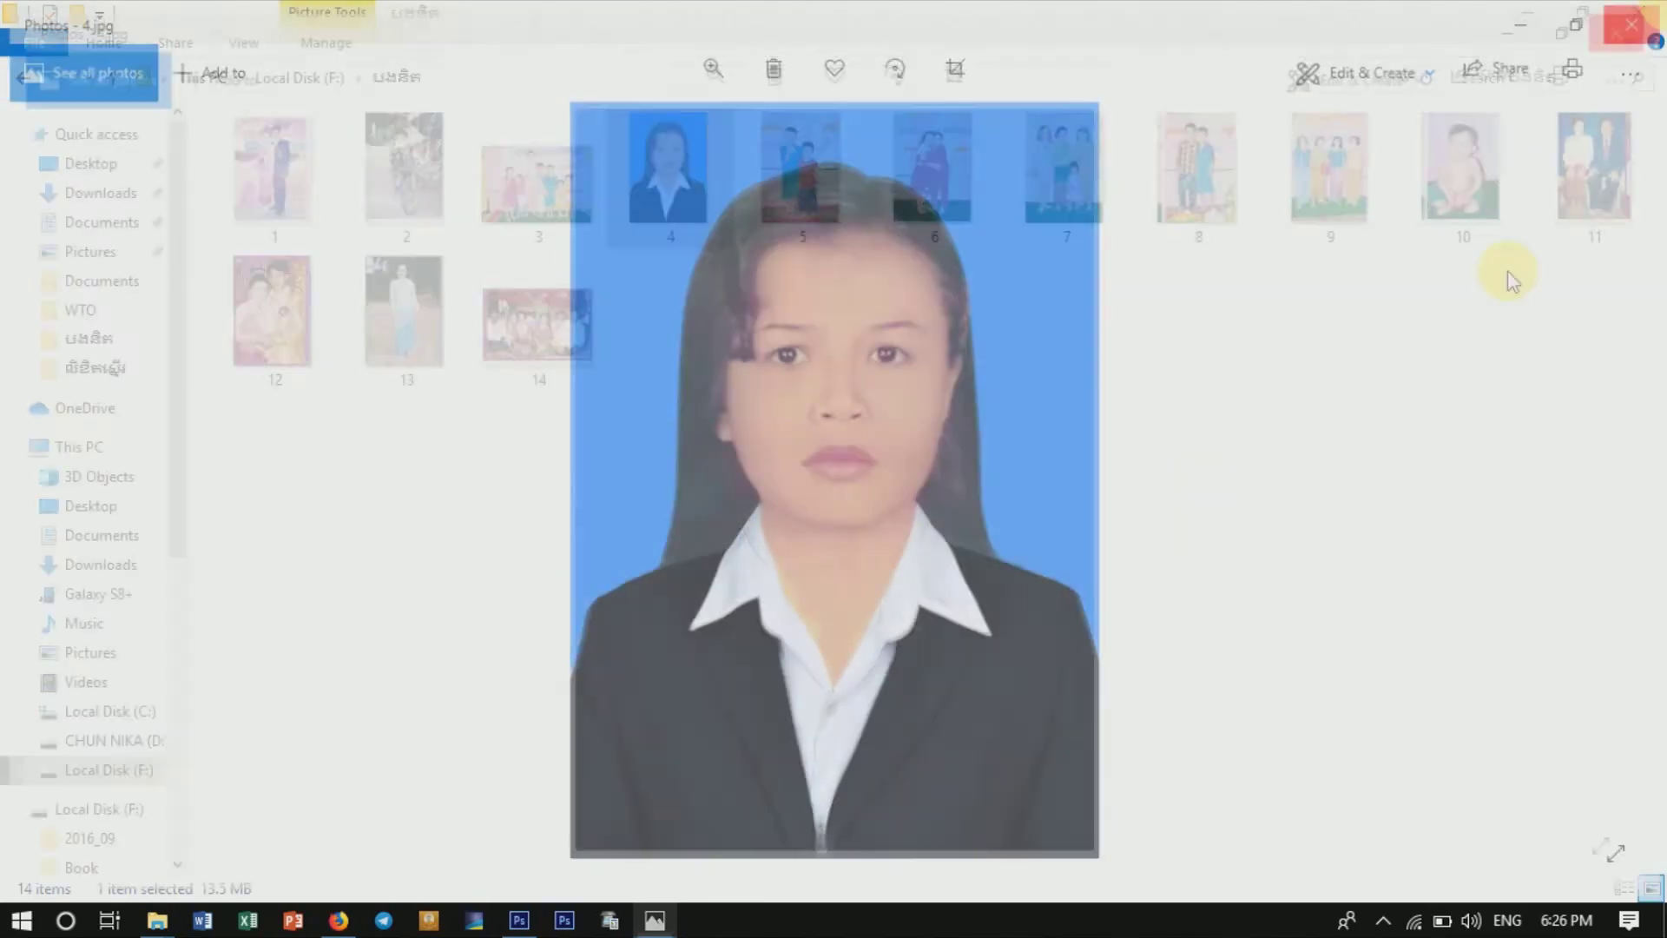
{"action": "left_click", "coordinate": [1639, 12]}
{"action": "right_click", "coordinate": [772, 265]}
{"action": "left_click", "coordinate": [784, 343]}
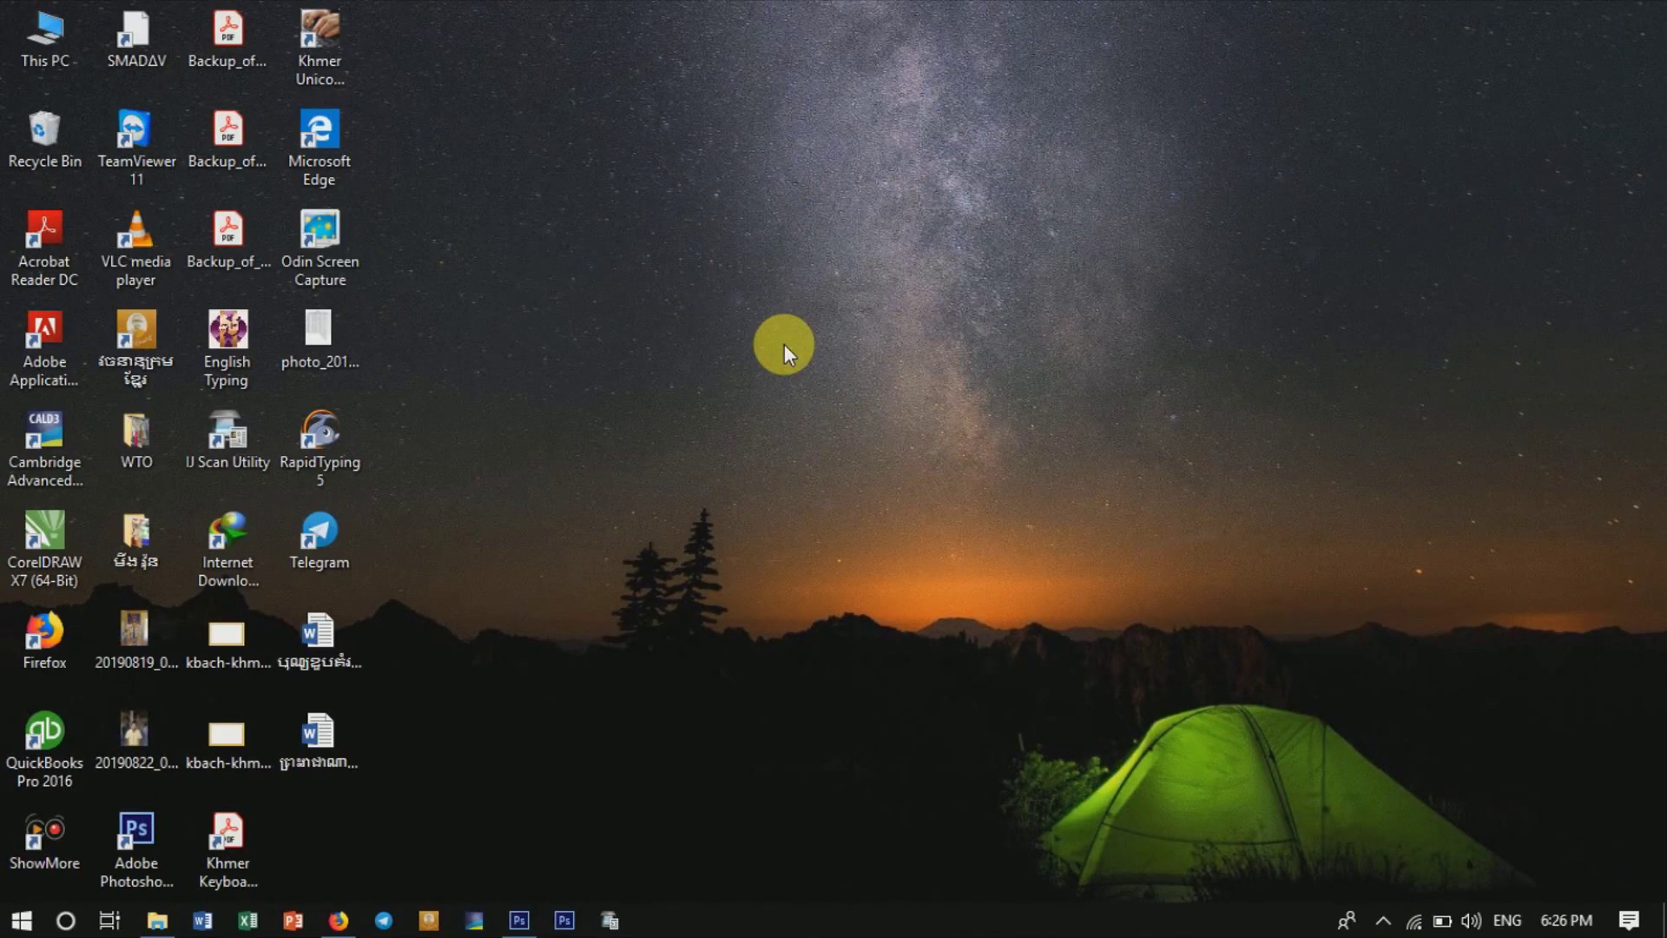